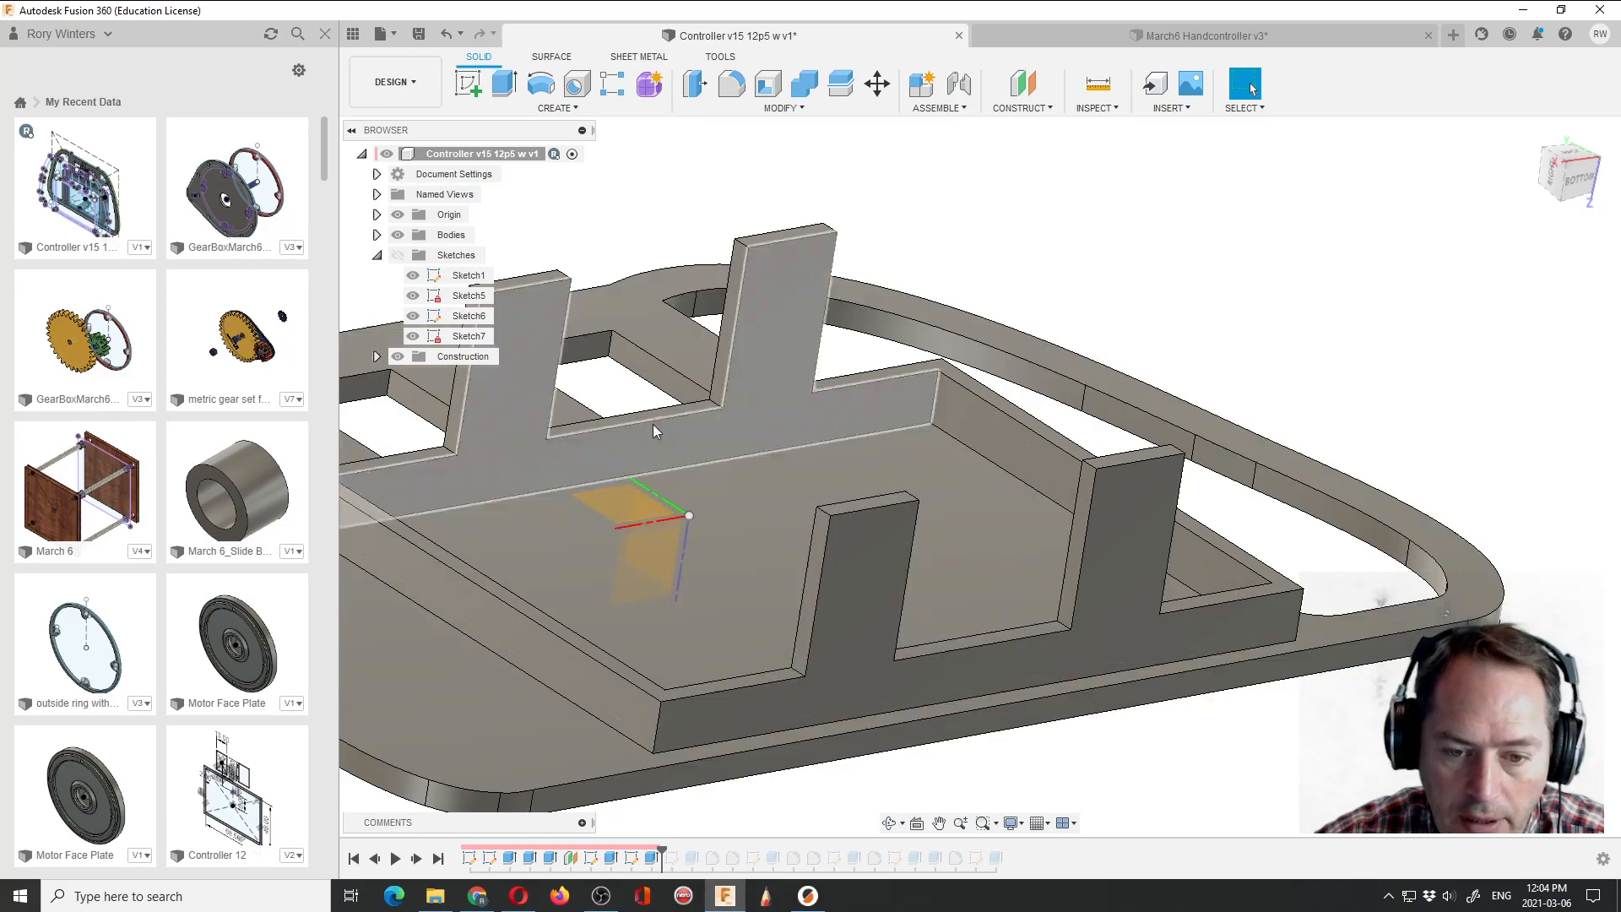
Measure the rim edge between the two upright tabs on the window side of the reference controller.
scroll(878, 653, down, 2)
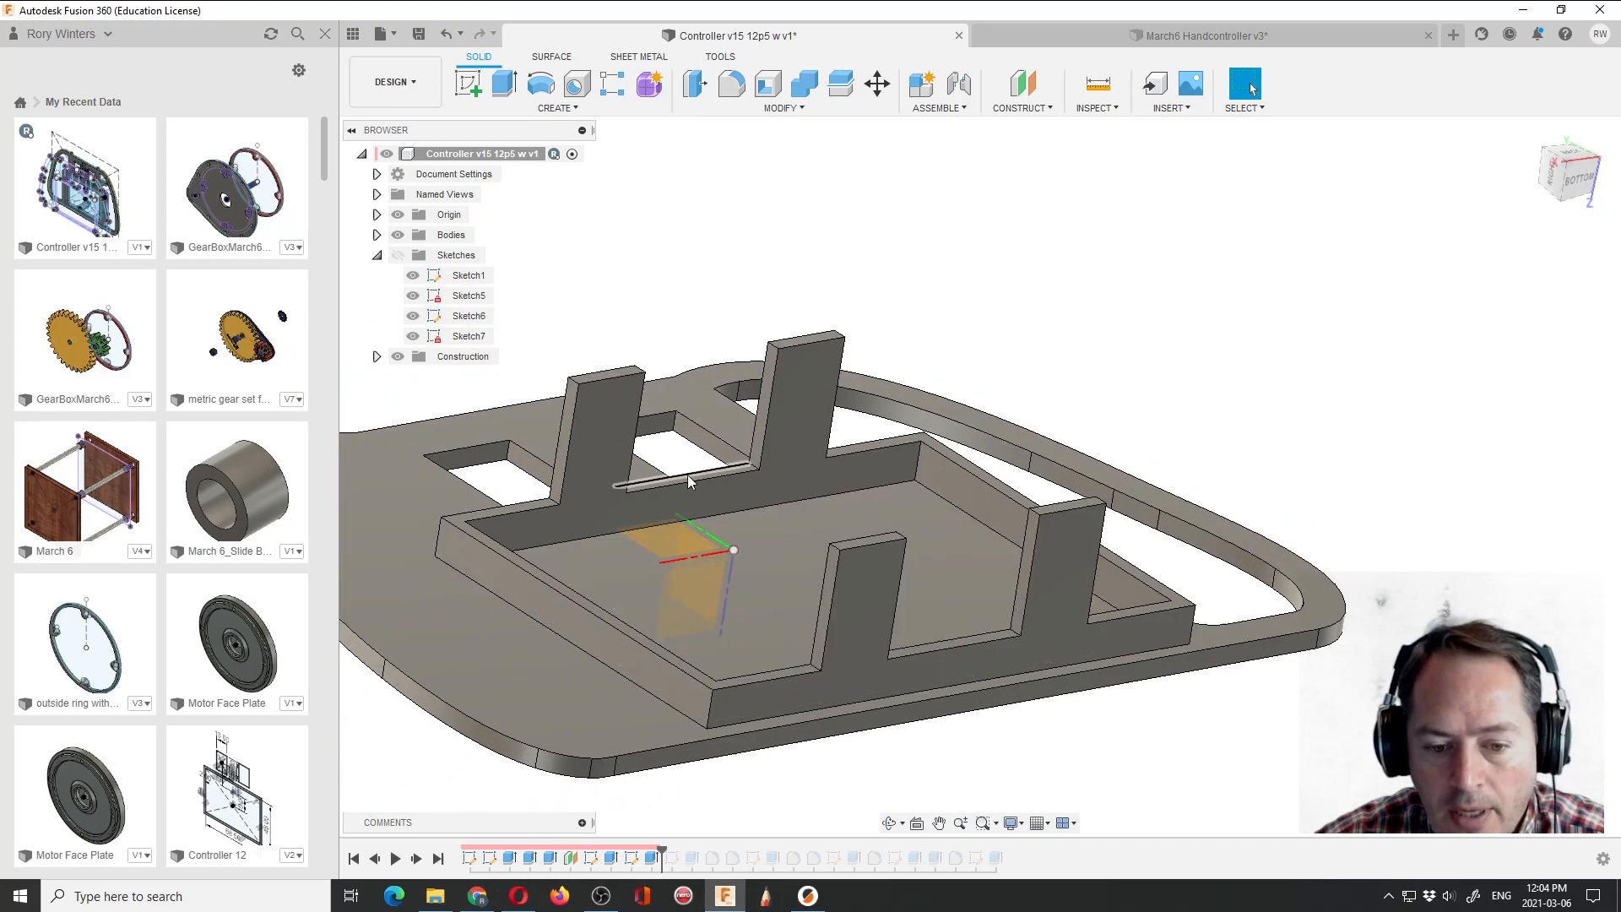
key(i)
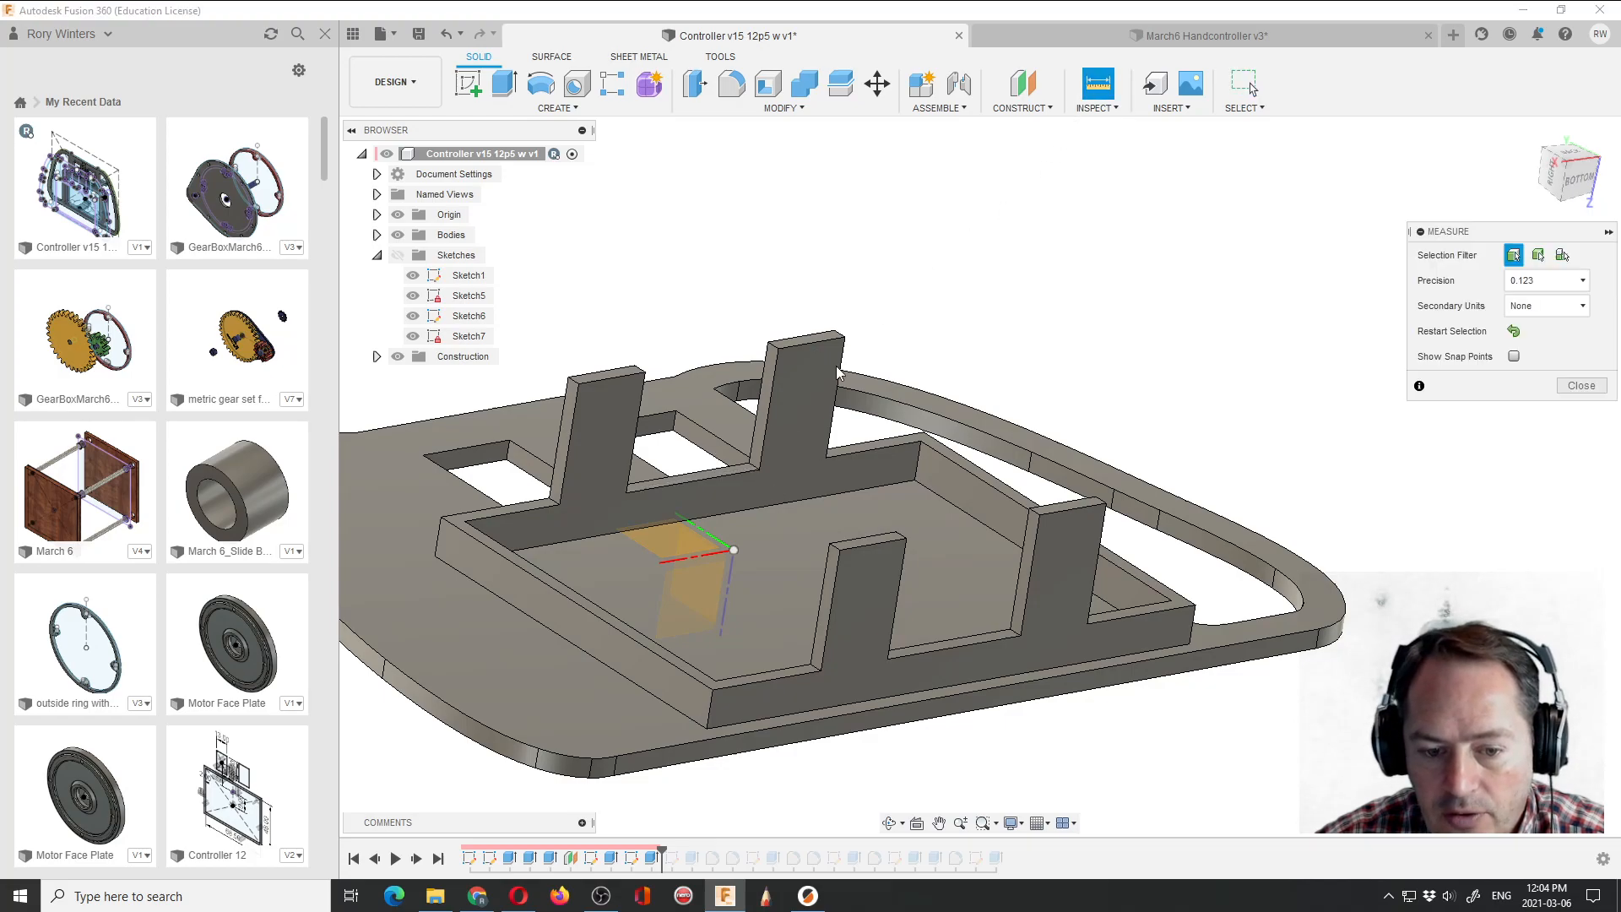
click(678, 485)
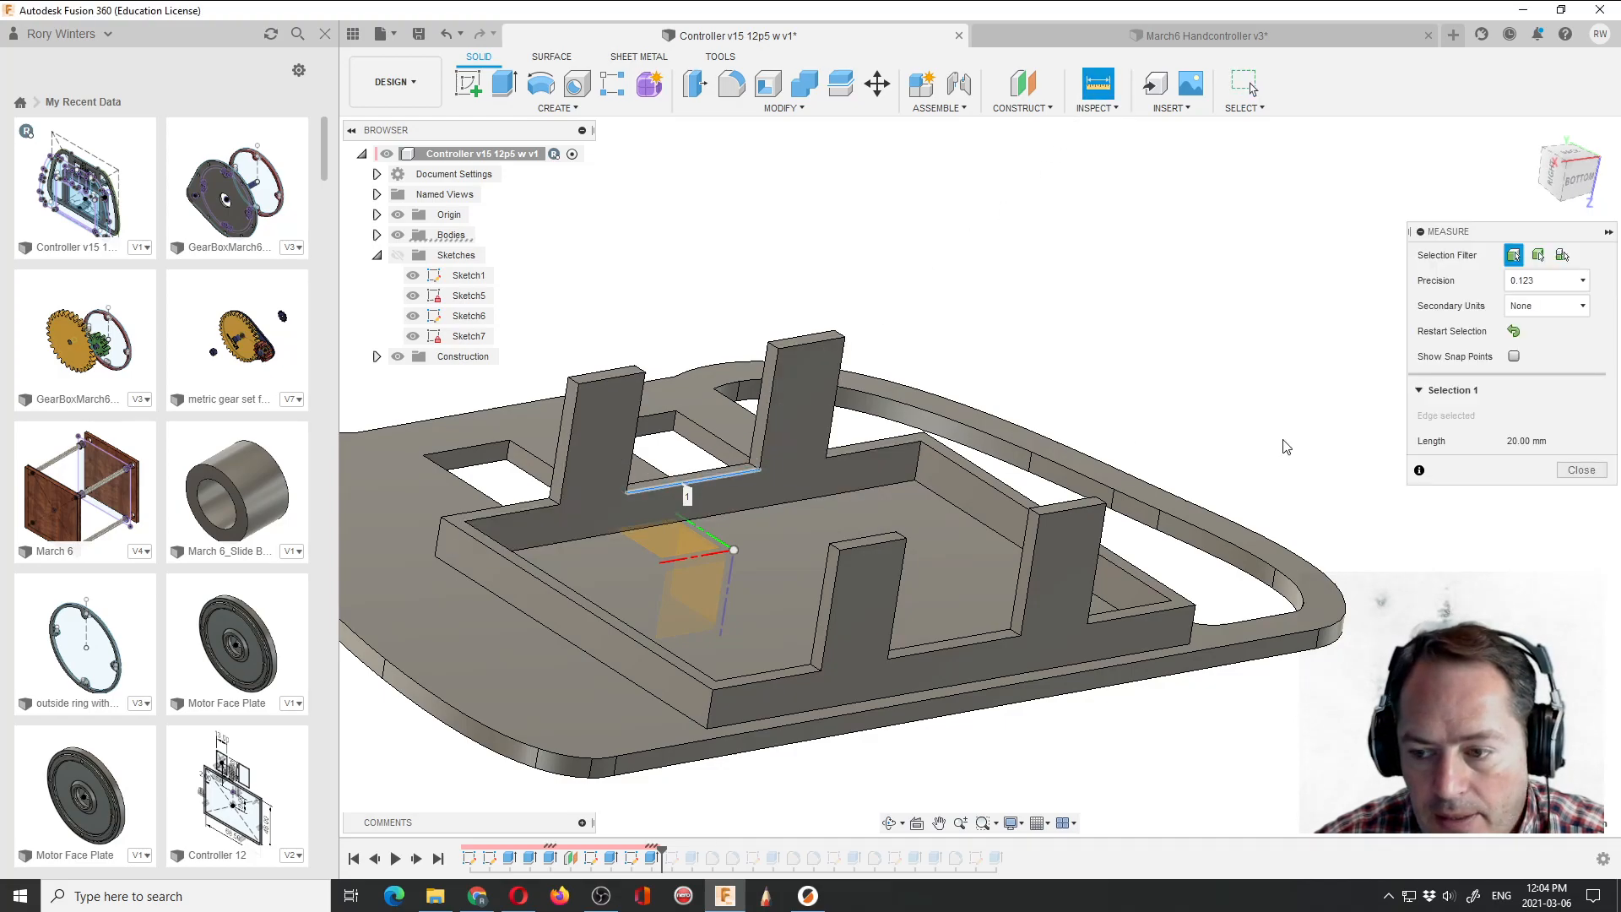
Switch to the March6 Handcontroller design and start a sketch on the top face of the raised rectangular rim.
click(1069, 40)
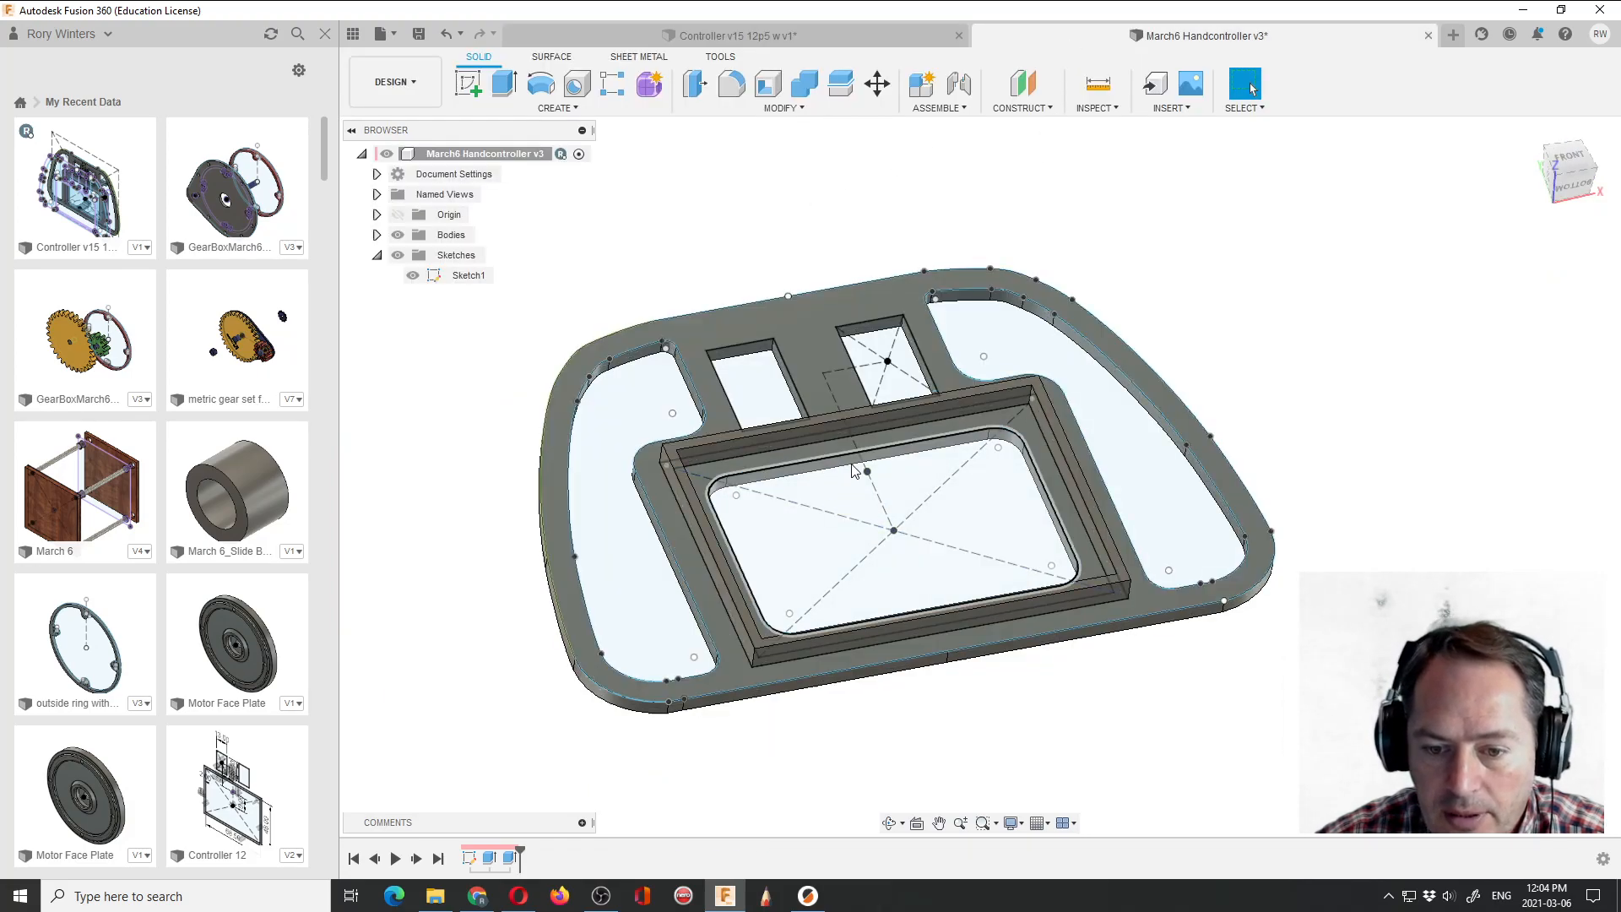
scroll(855, 473, up, 5)
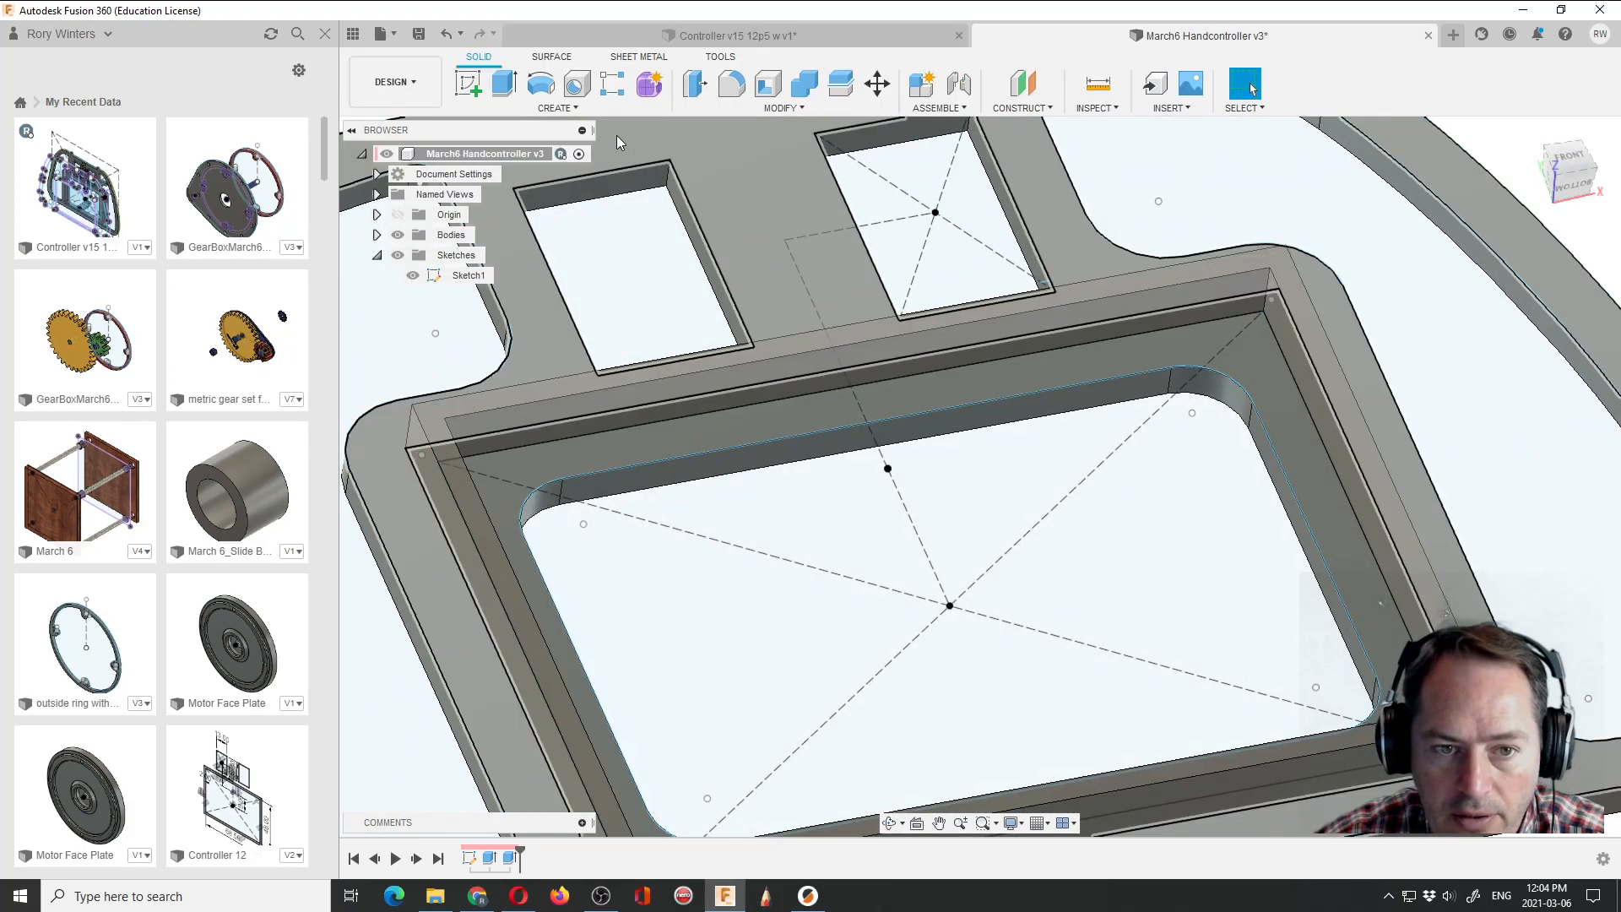
click(466, 84)
click(603, 384)
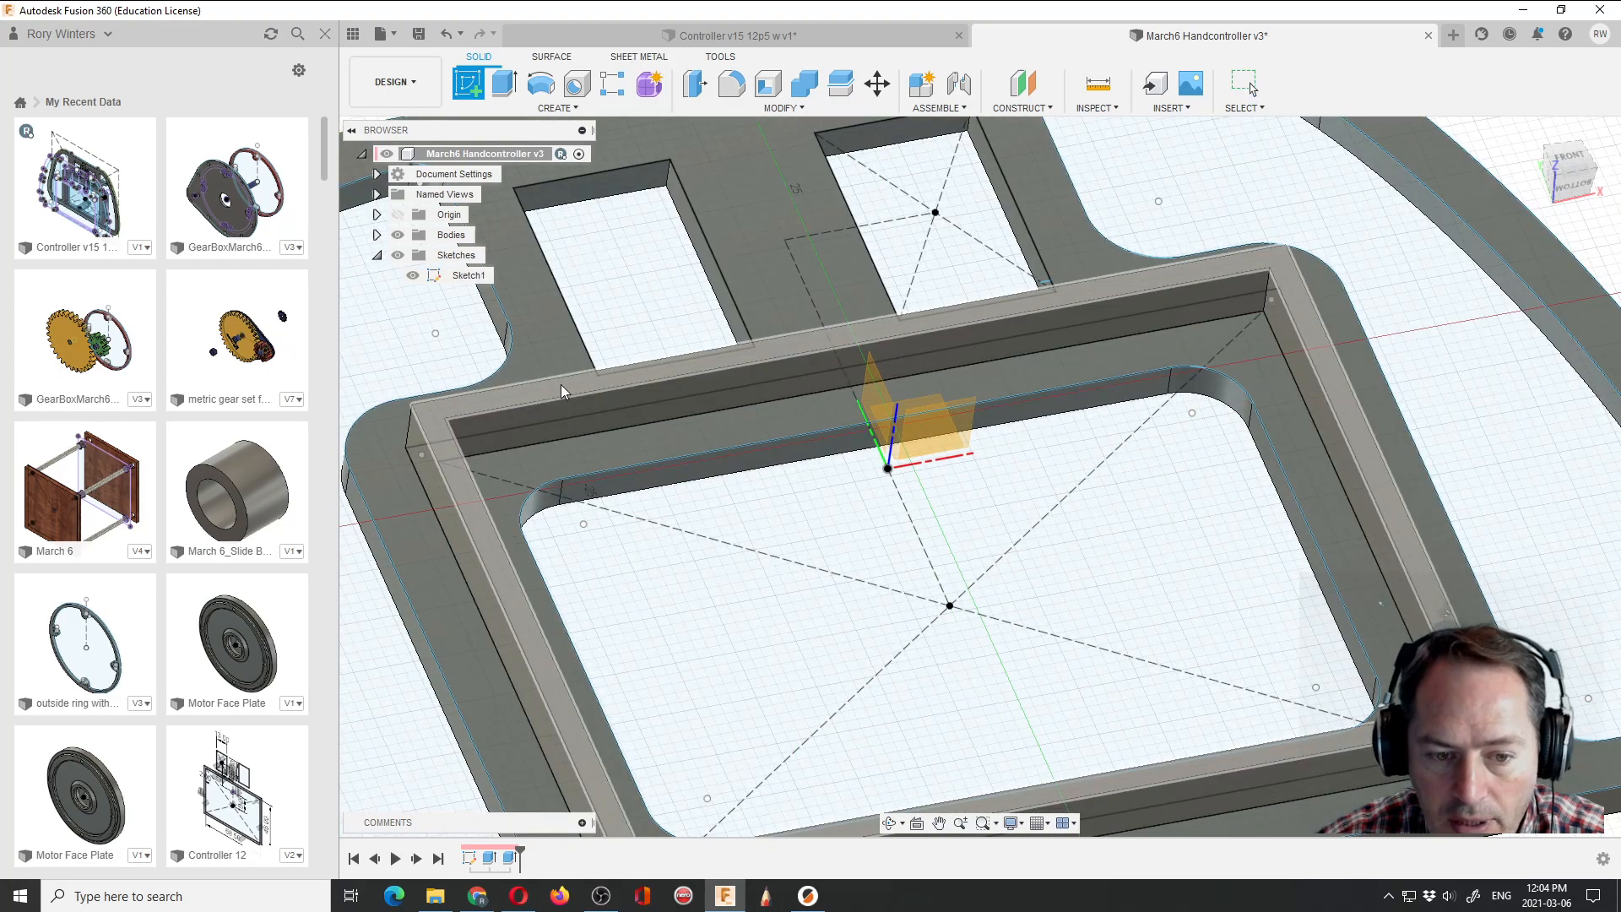
click(488, 398)
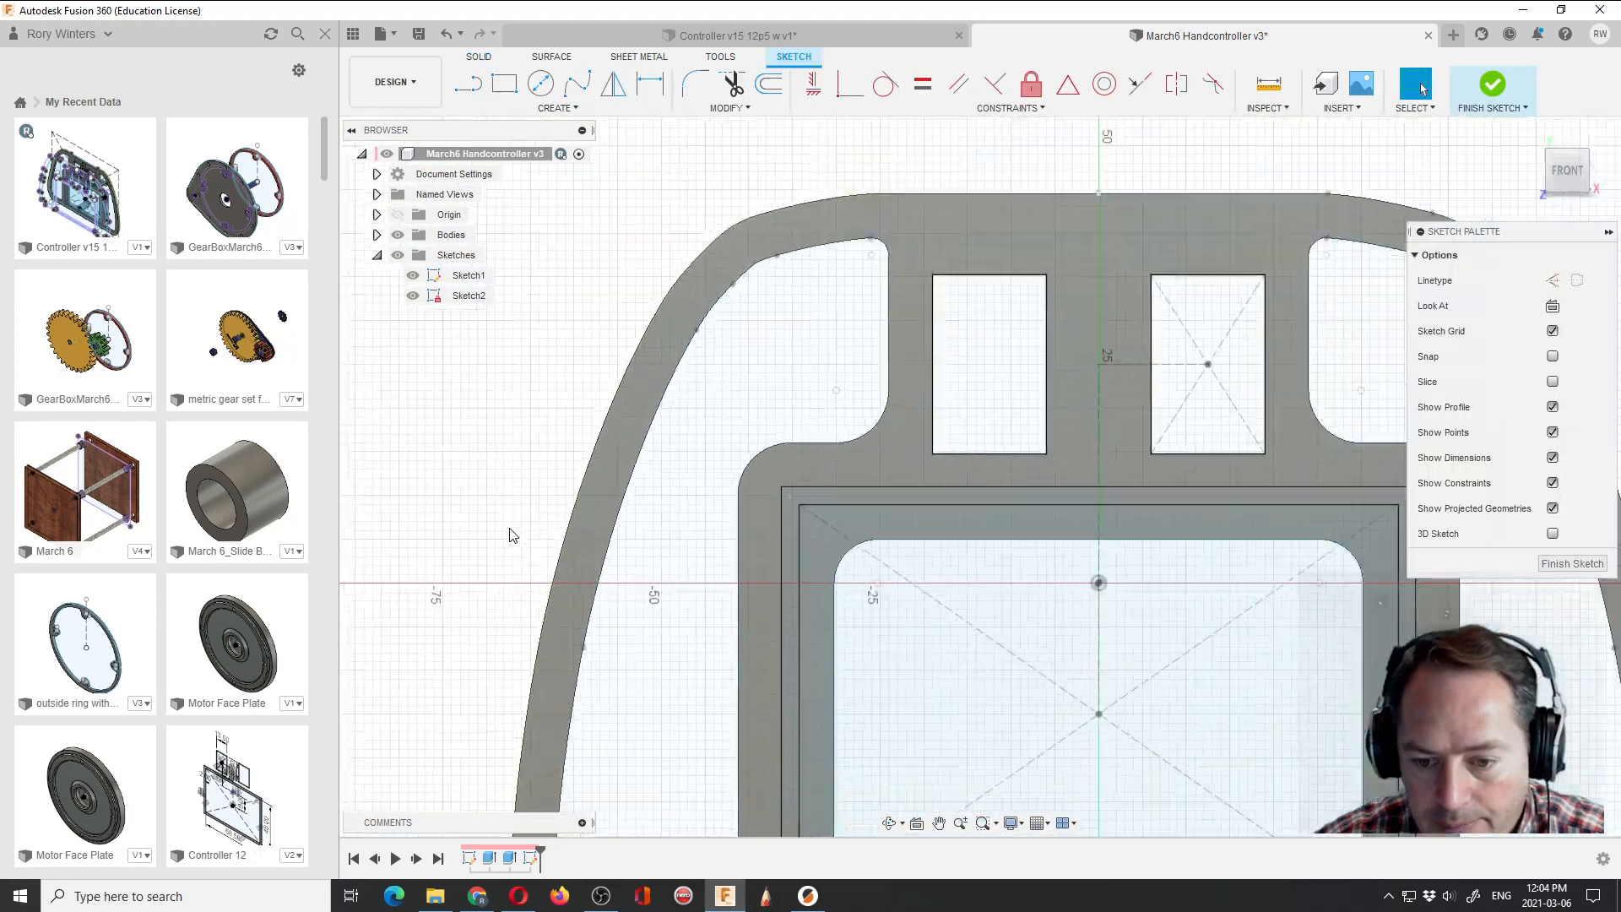
scroll(810, 532, up, 4)
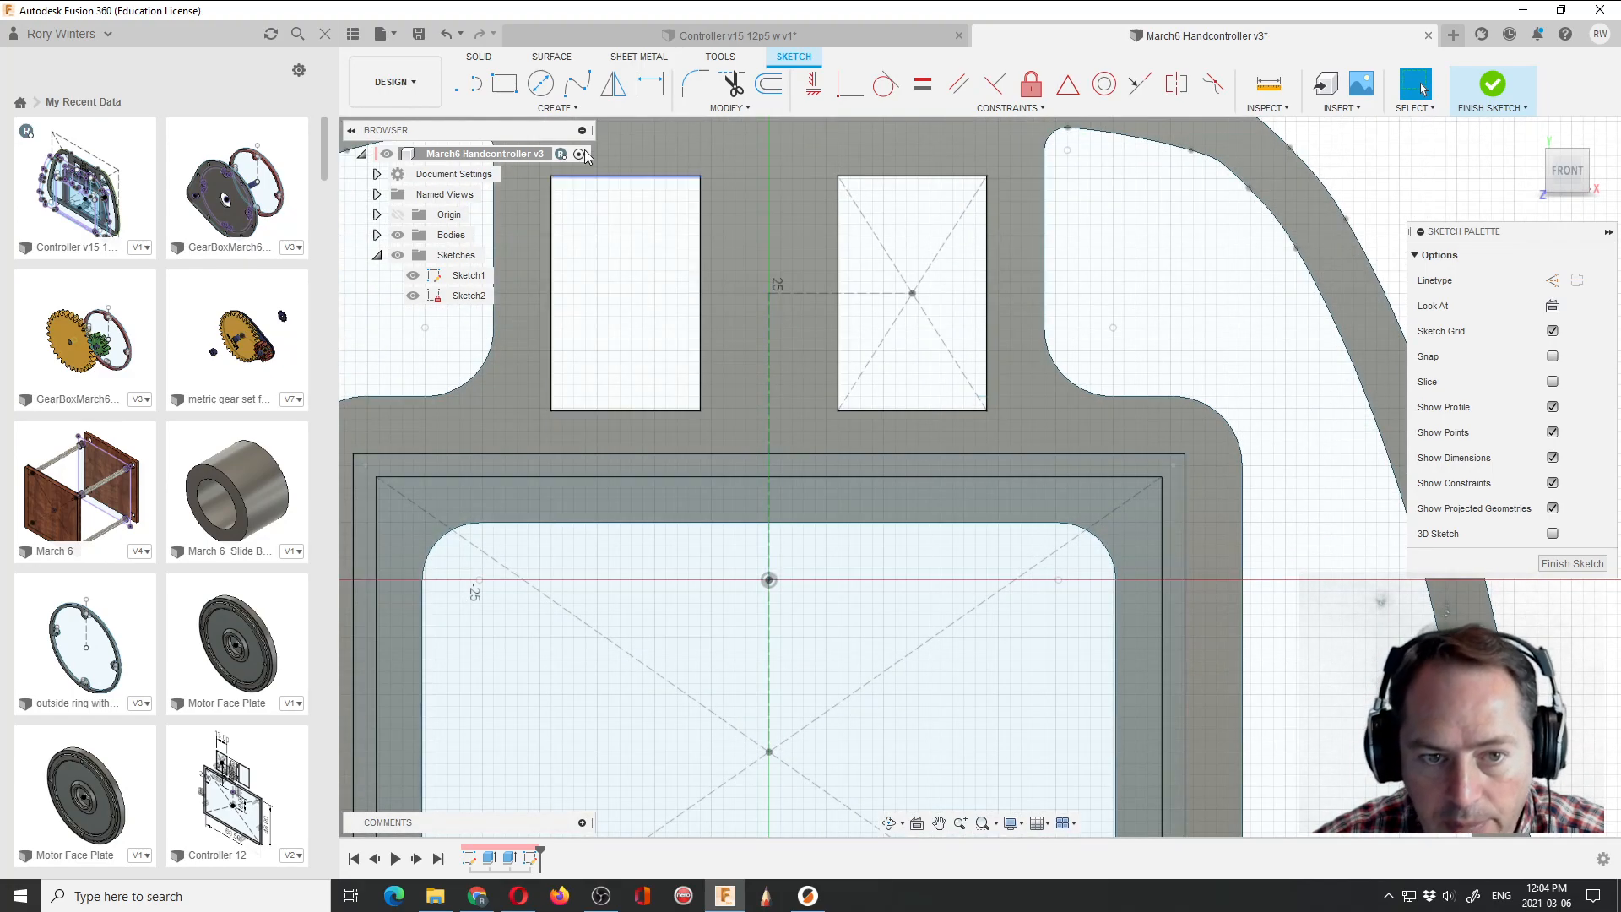
Draw a vertical line from the origin up to the rim's inner edge and make it a construction line.
click(468, 89)
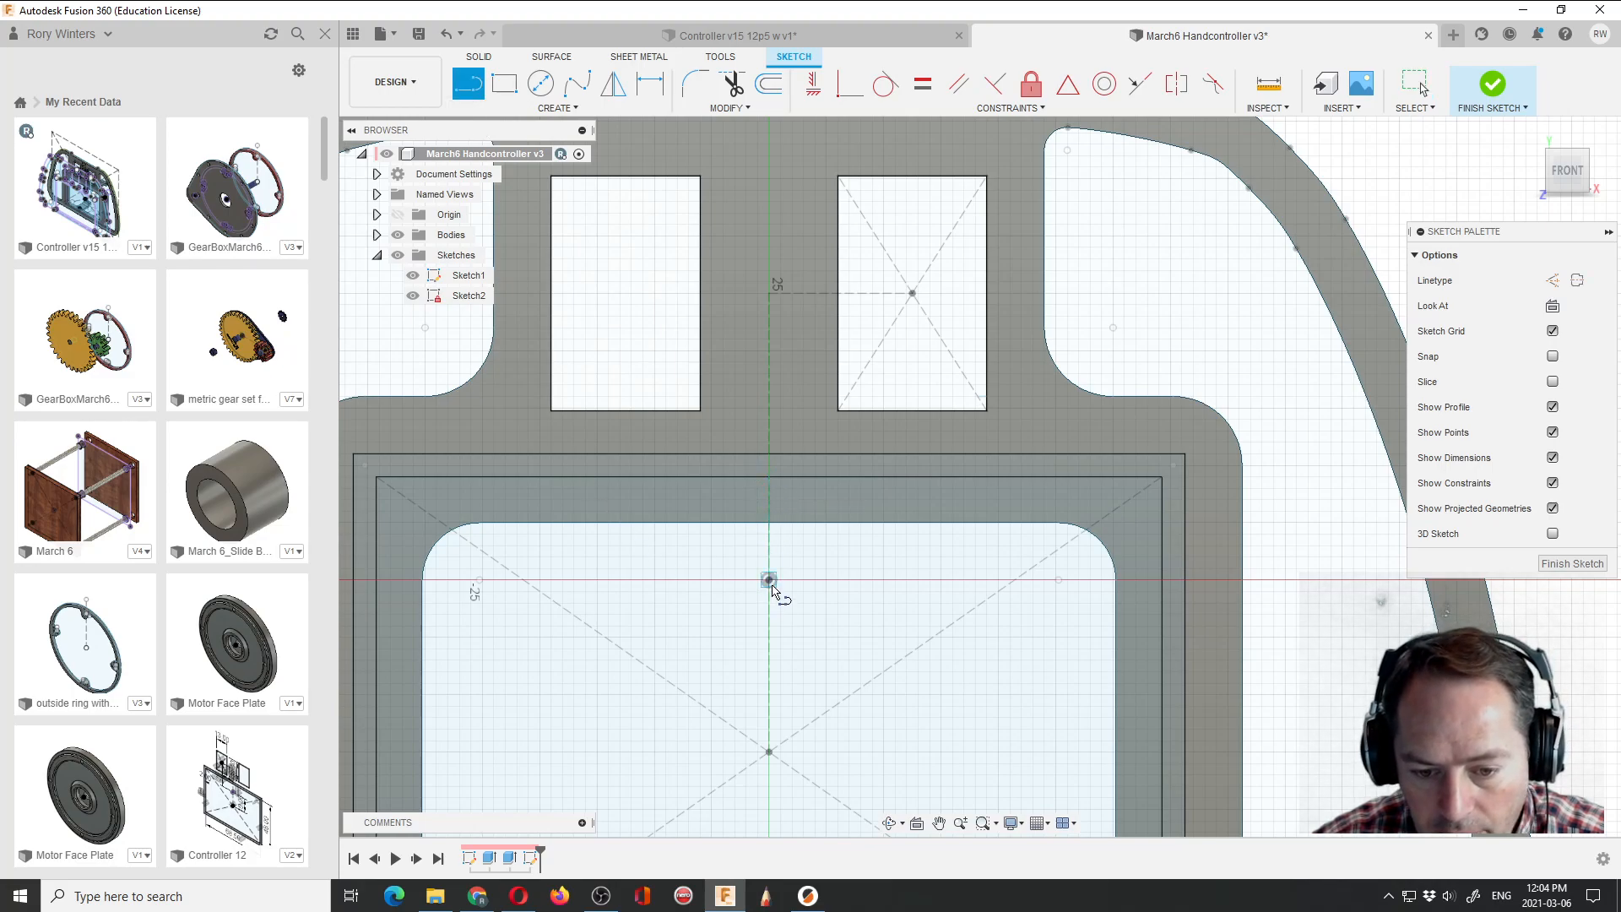
click(769, 580)
click(772, 479)
key(Escape)
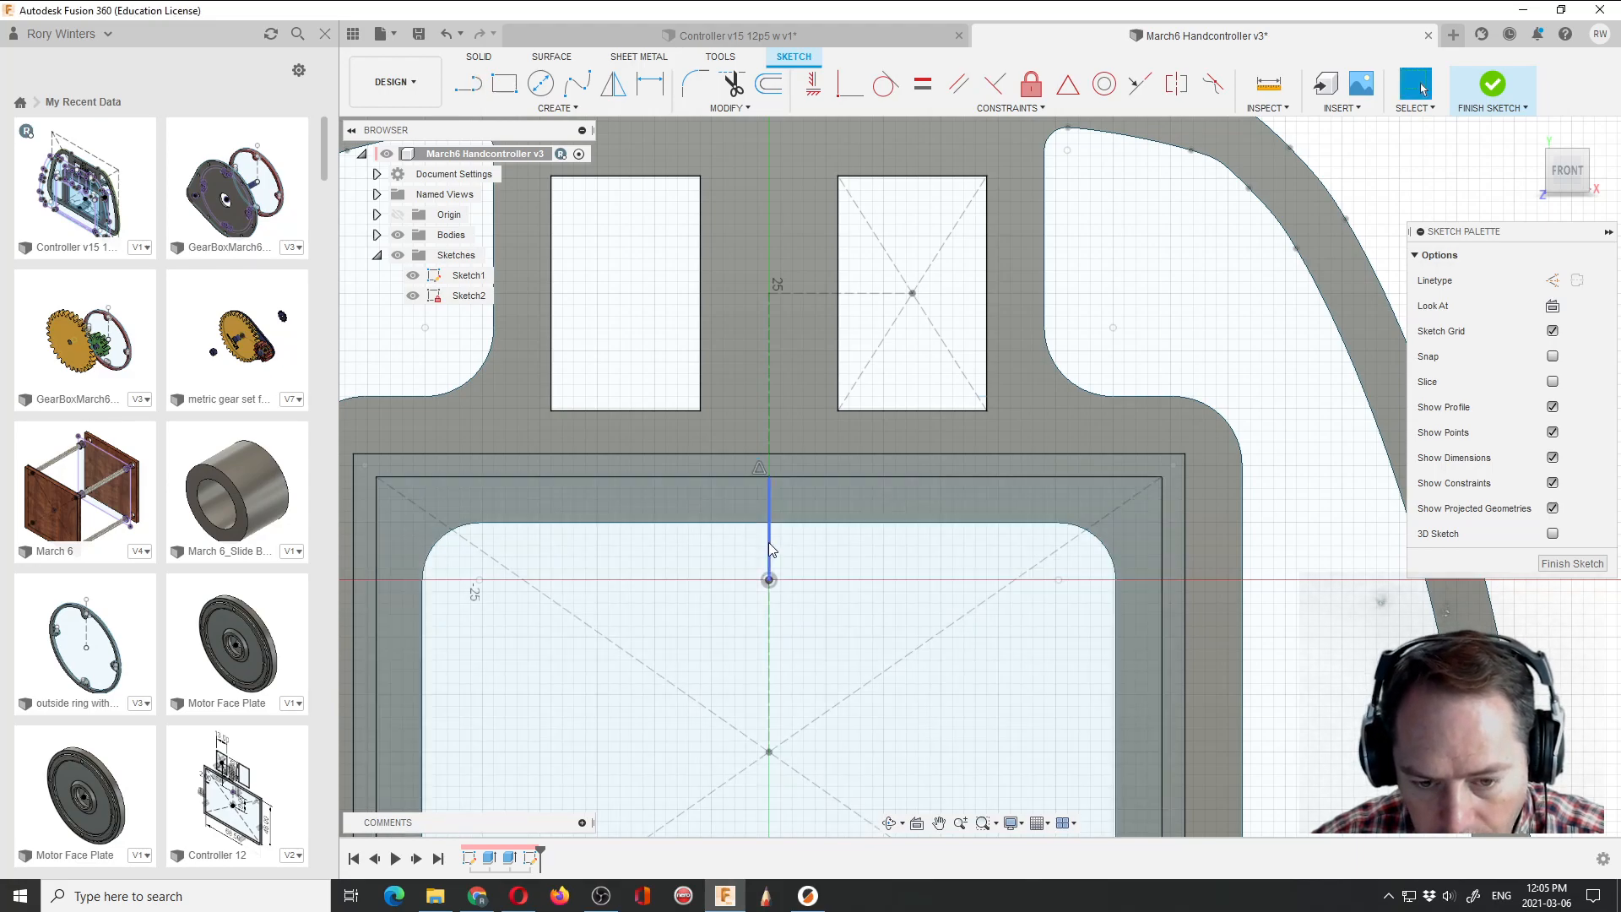
click(770, 548)
key(x)
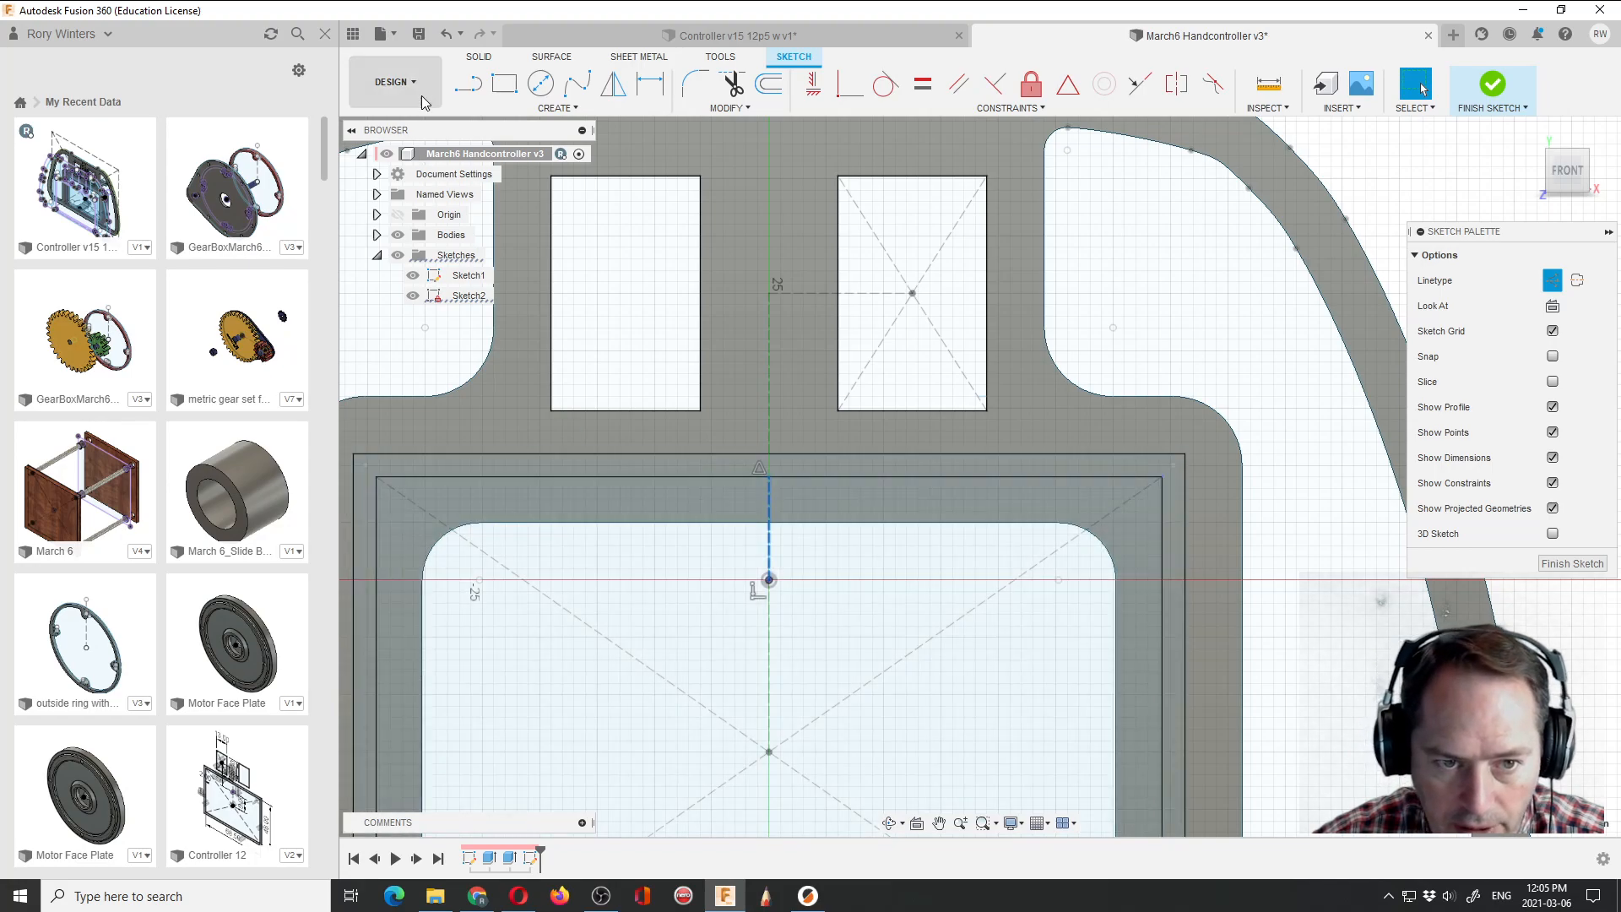
Draw a 10 mm horizontal line rightward from the vertical line's upper end along the rim's inner edge and make it construction.
click(468, 84)
click(769, 477)
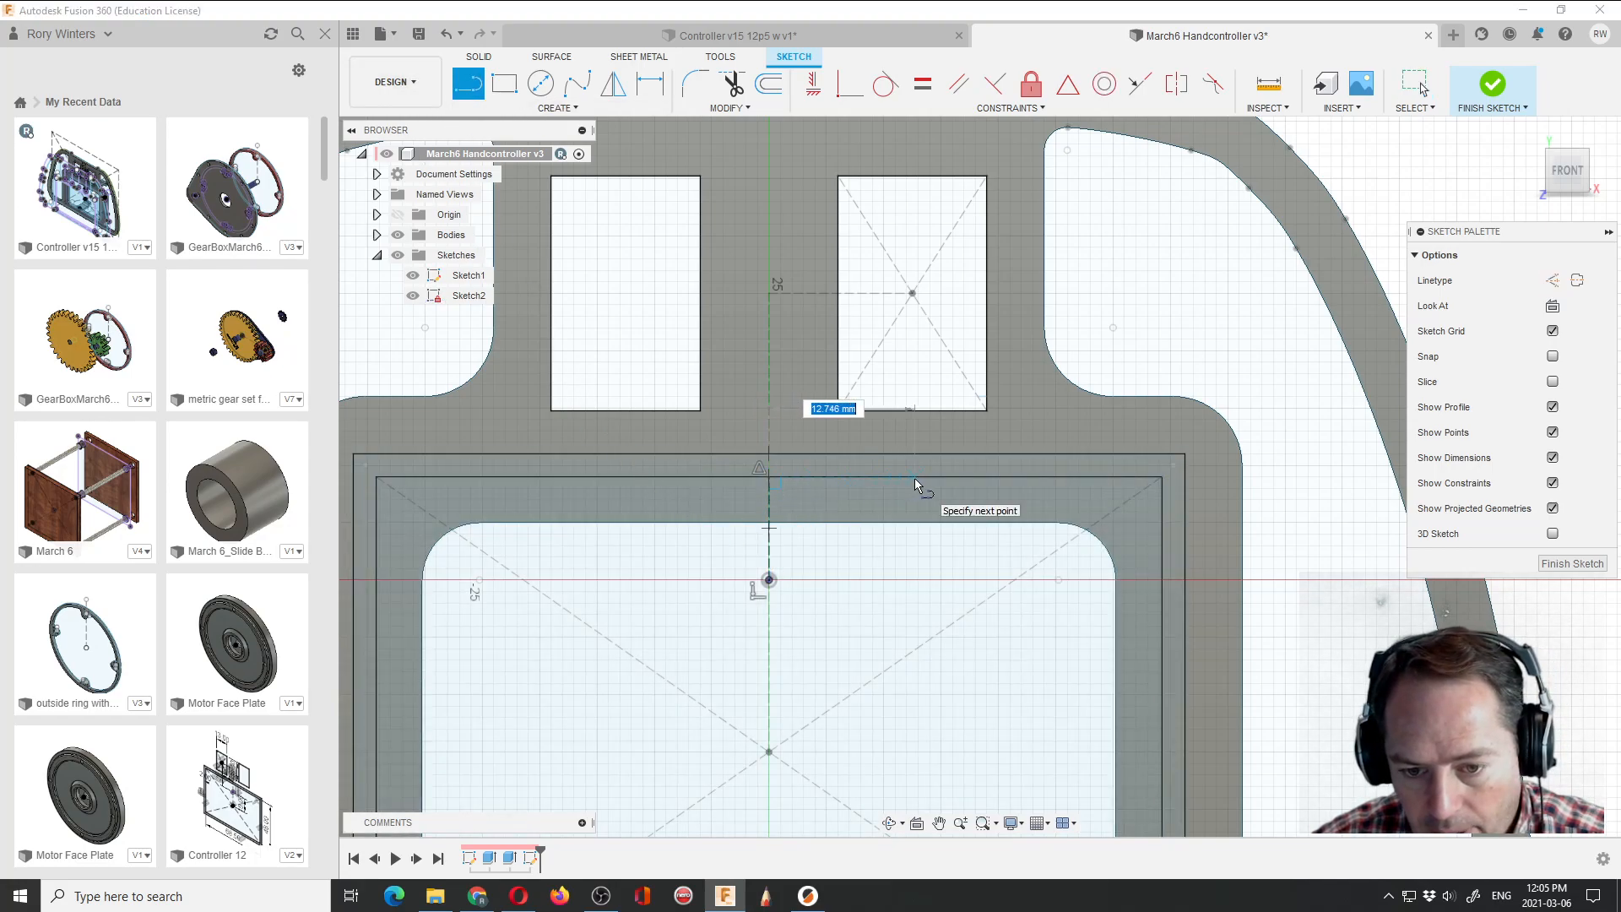
text(10)
key(Return)
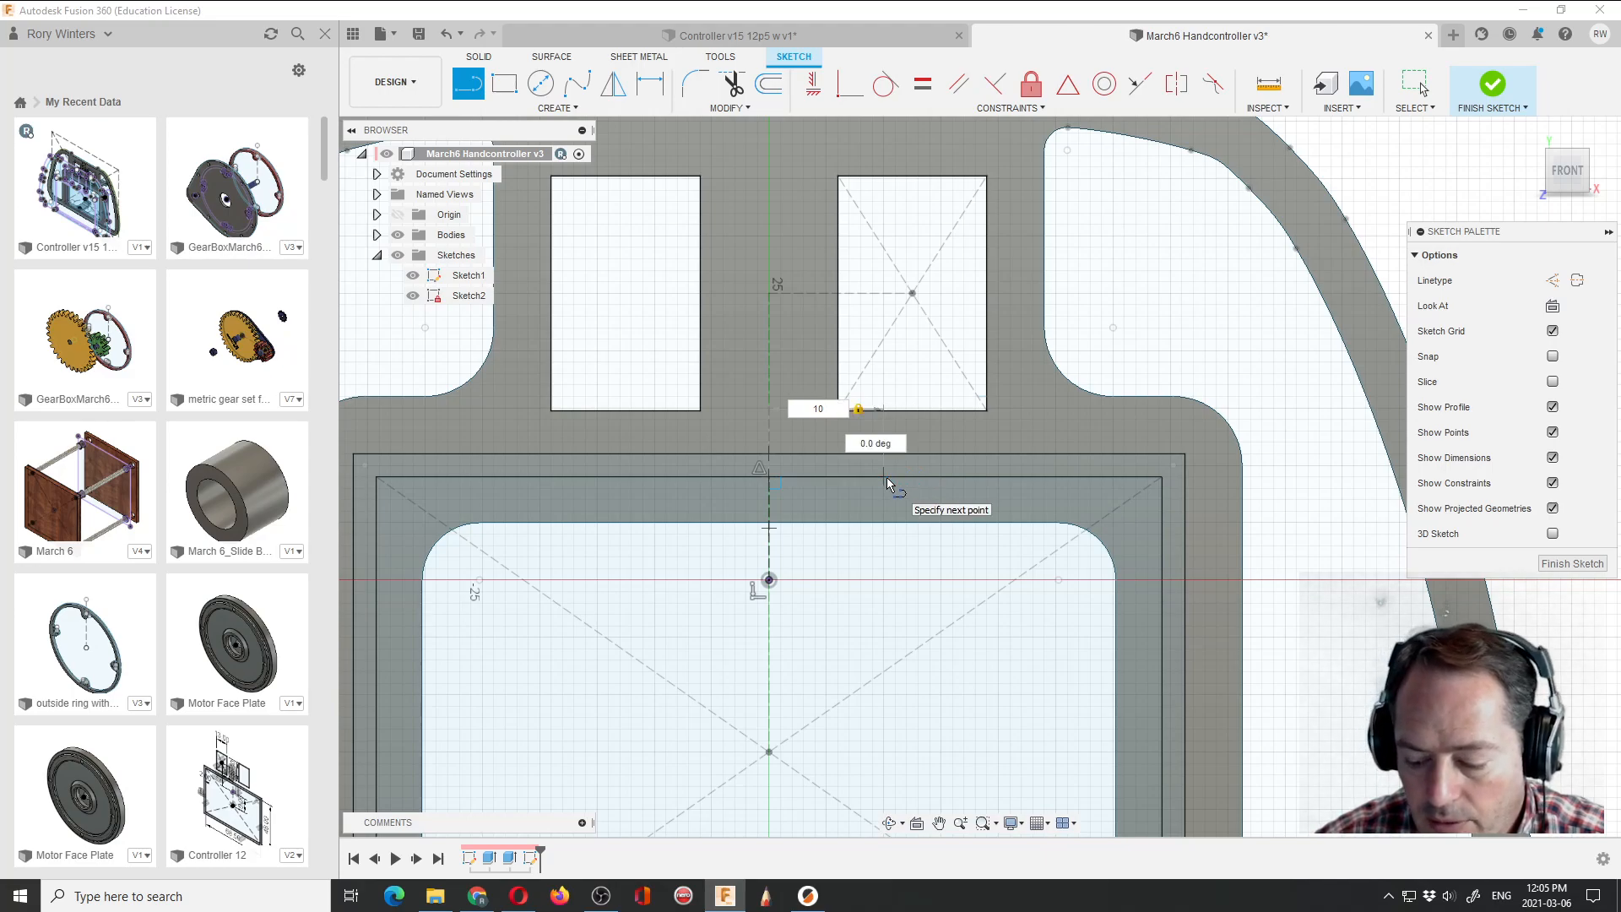
key(Escape)
click(830, 479)
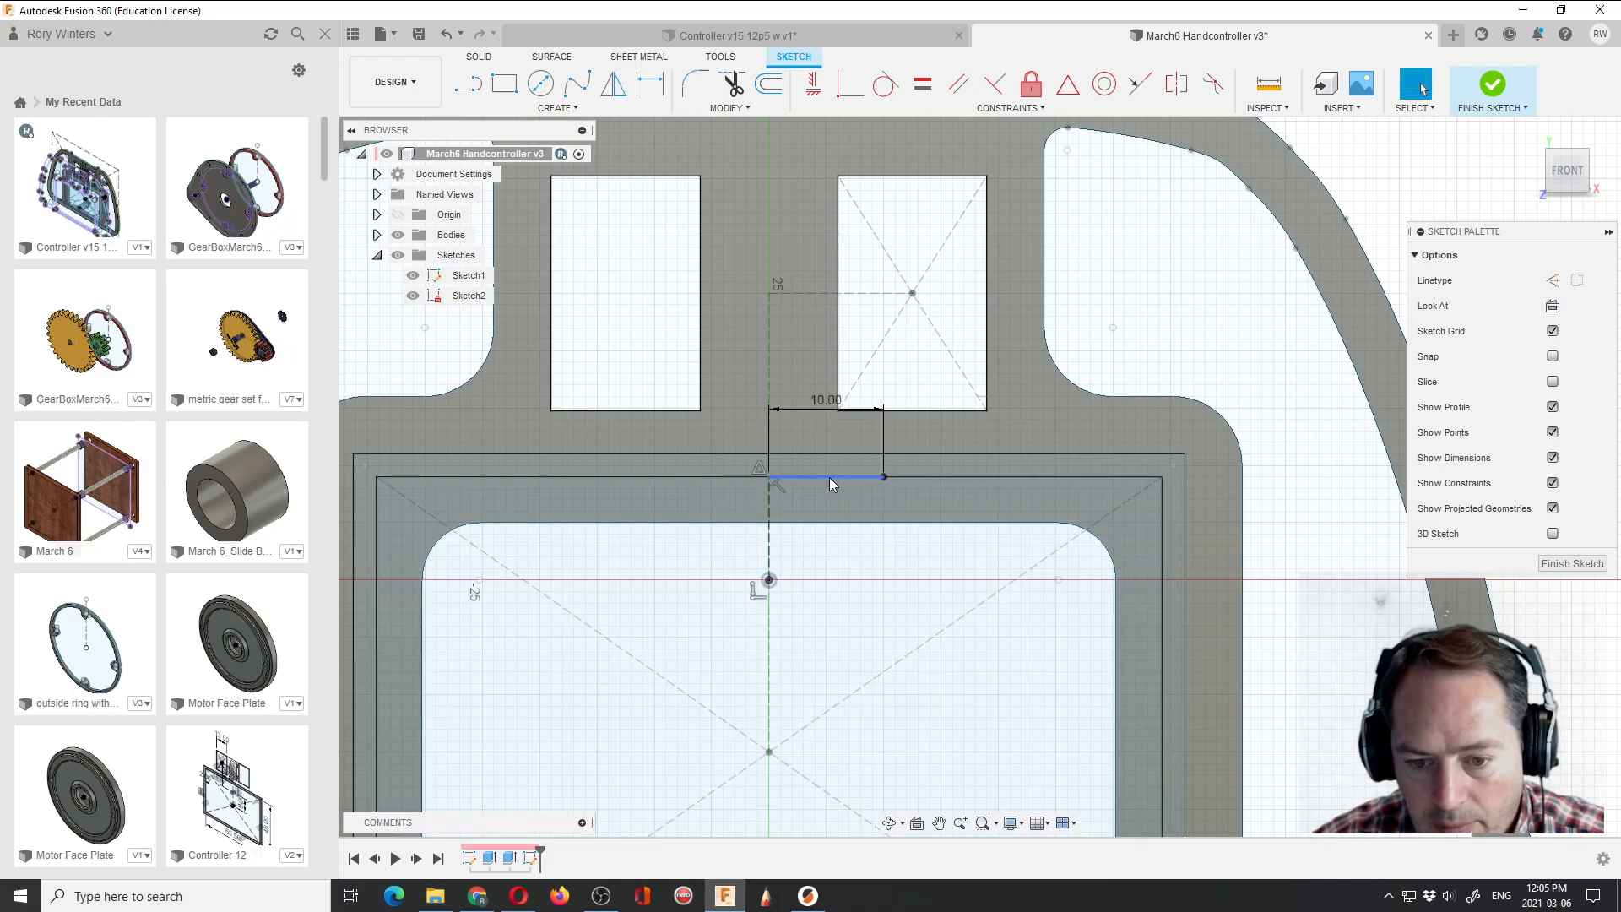
key(x)
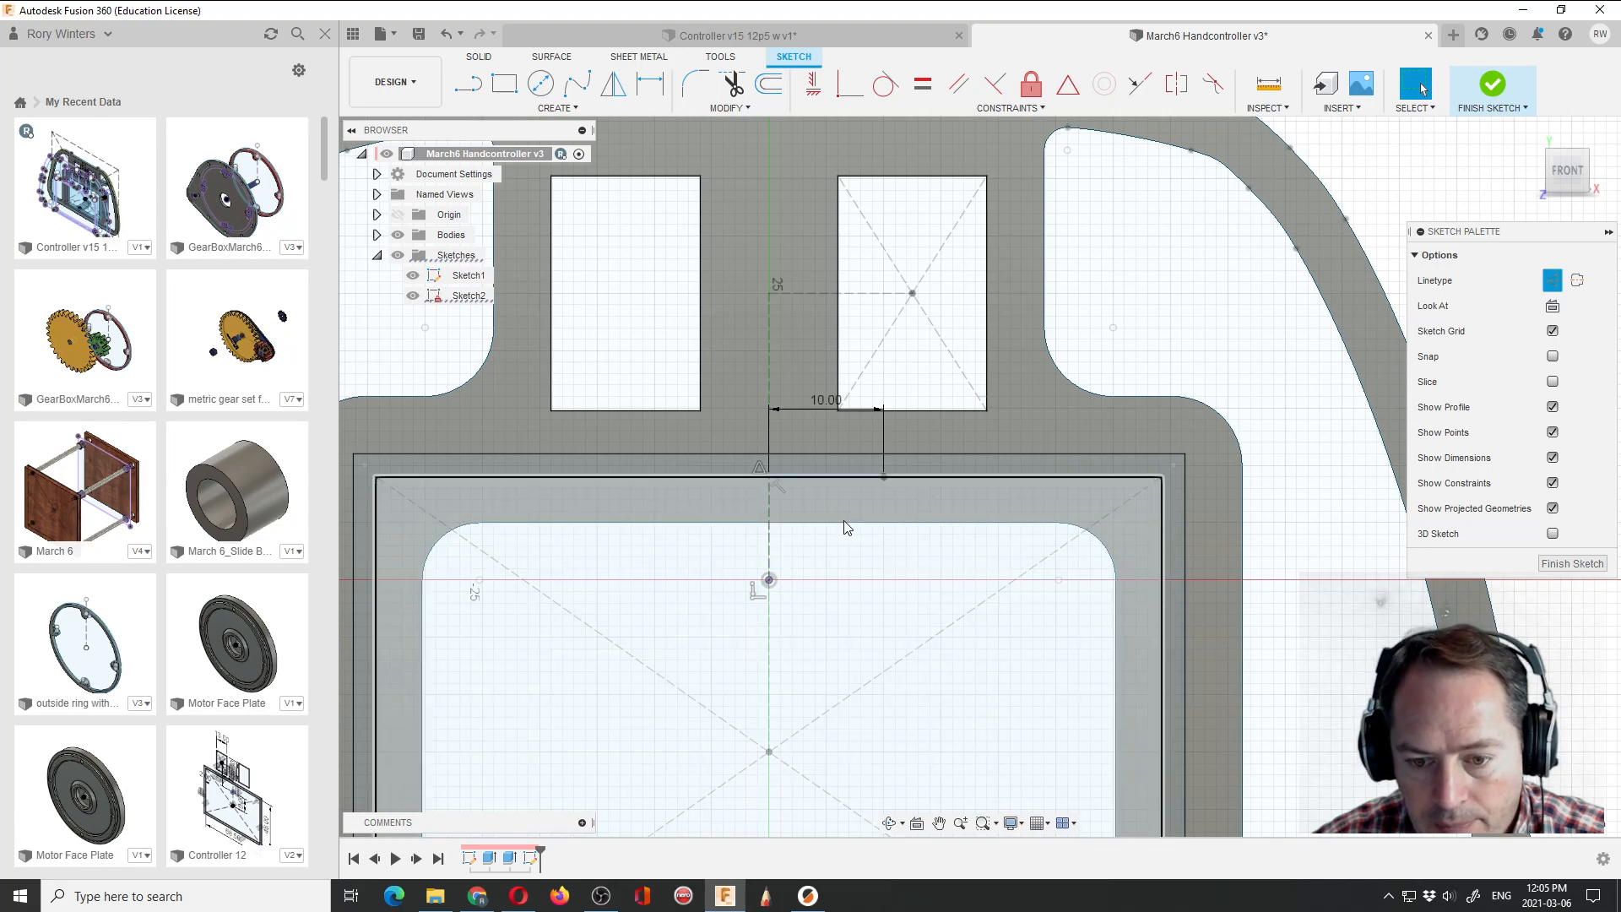
Switch to the Controller v15 12p5 w design and measure the width of an upright tab at its base.
scroll(772, 453, down, 5)
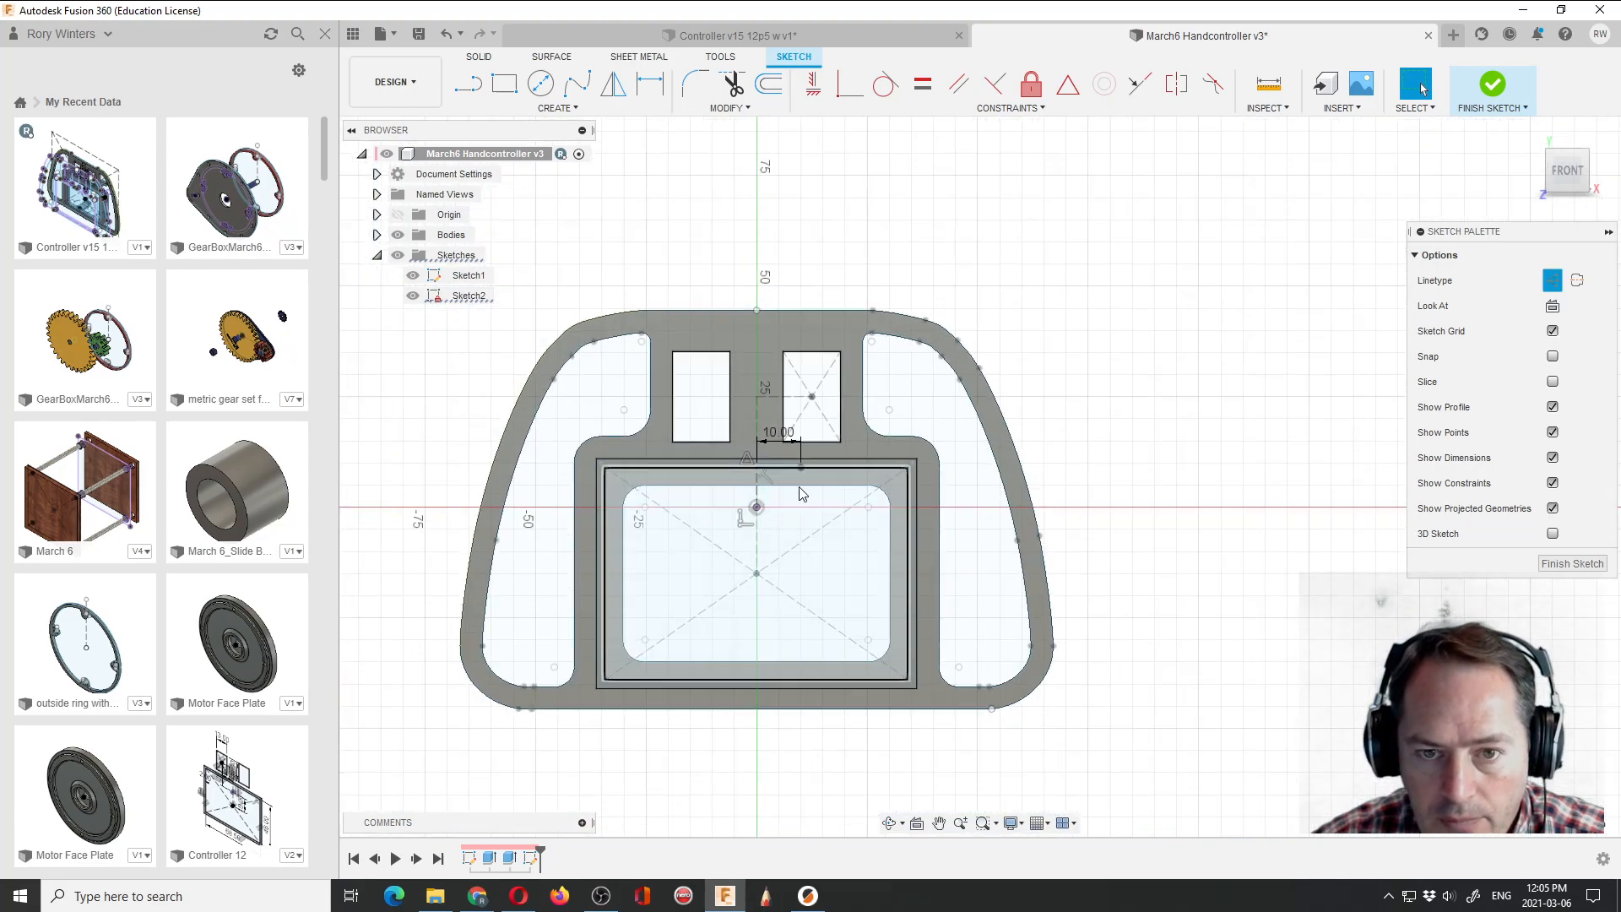
click(859, 33)
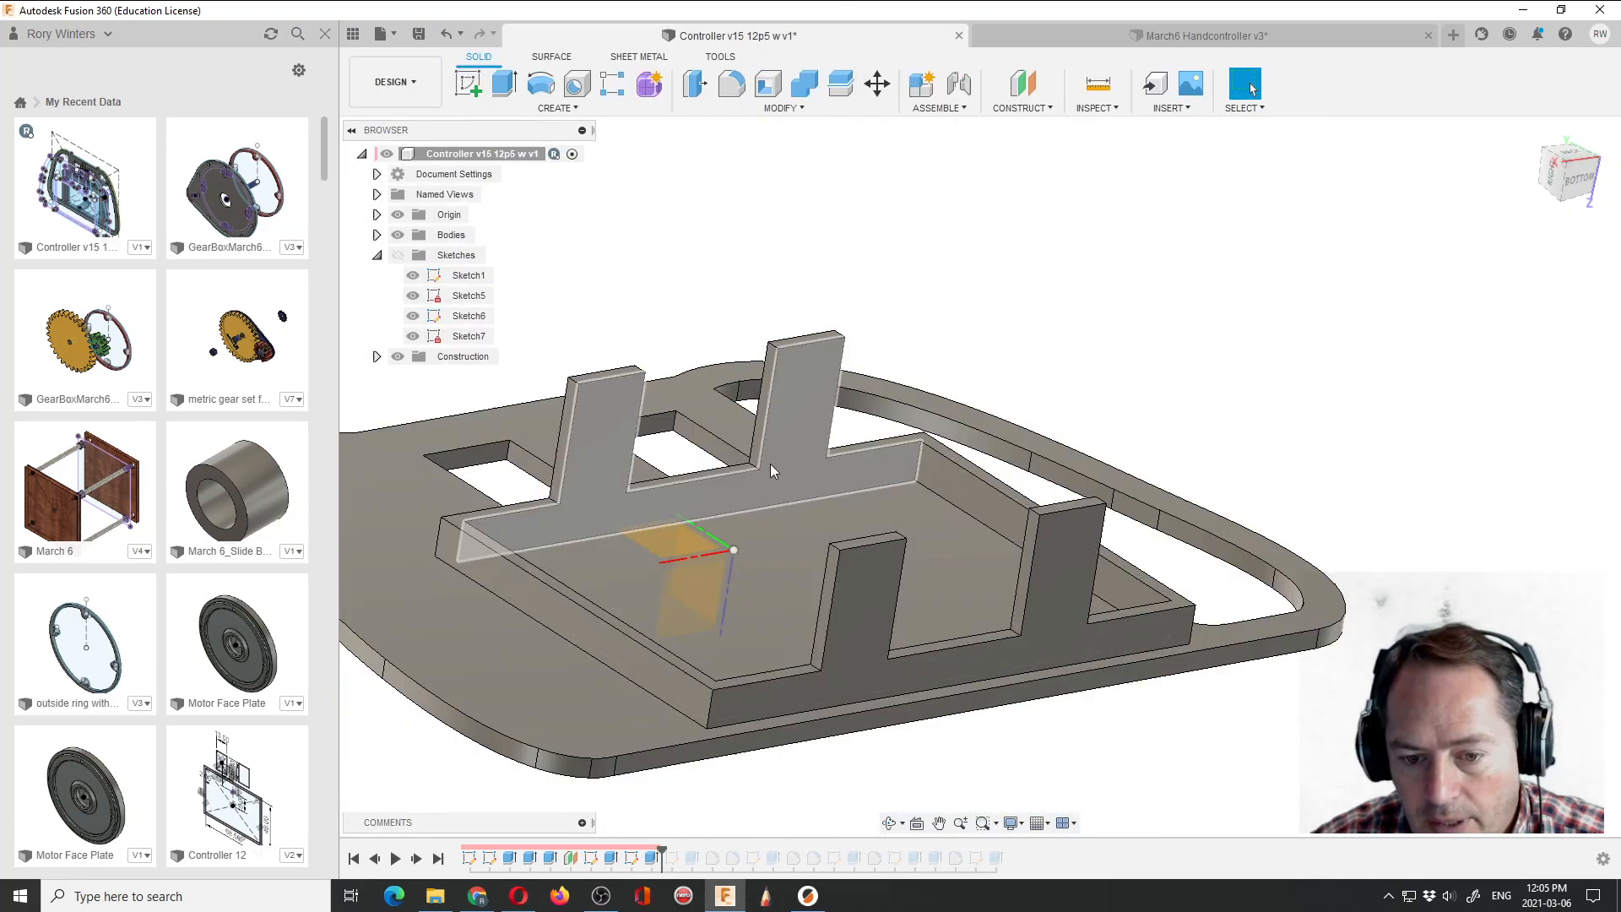
scroll(859, 427, up, 3)
scroll(859, 427, up, 2)
key(i)
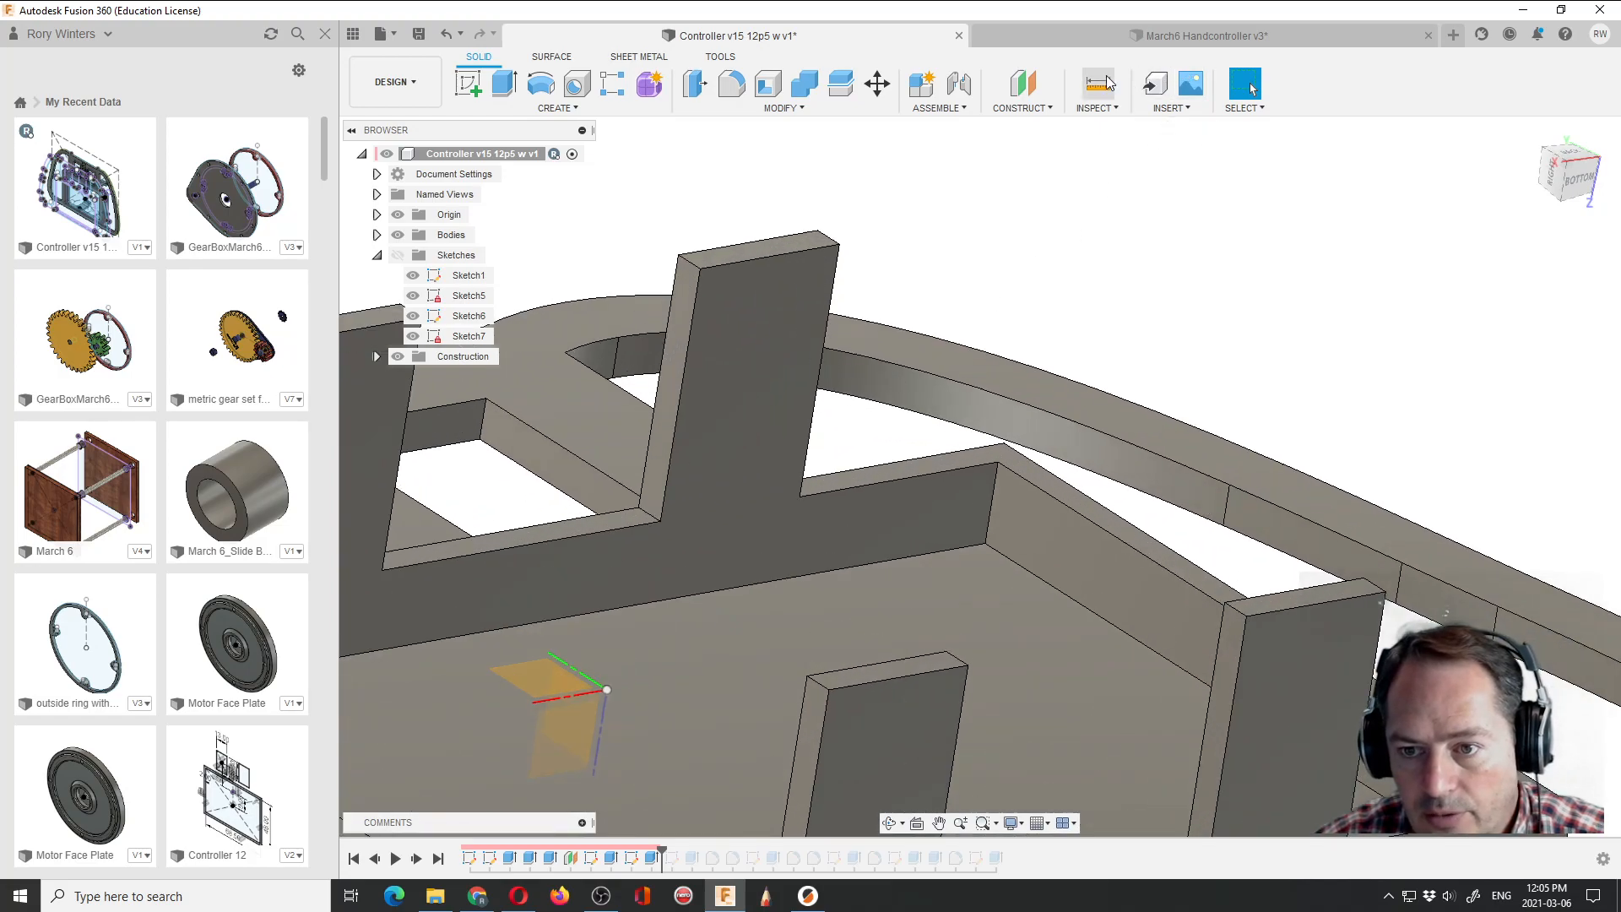
click(662, 519)
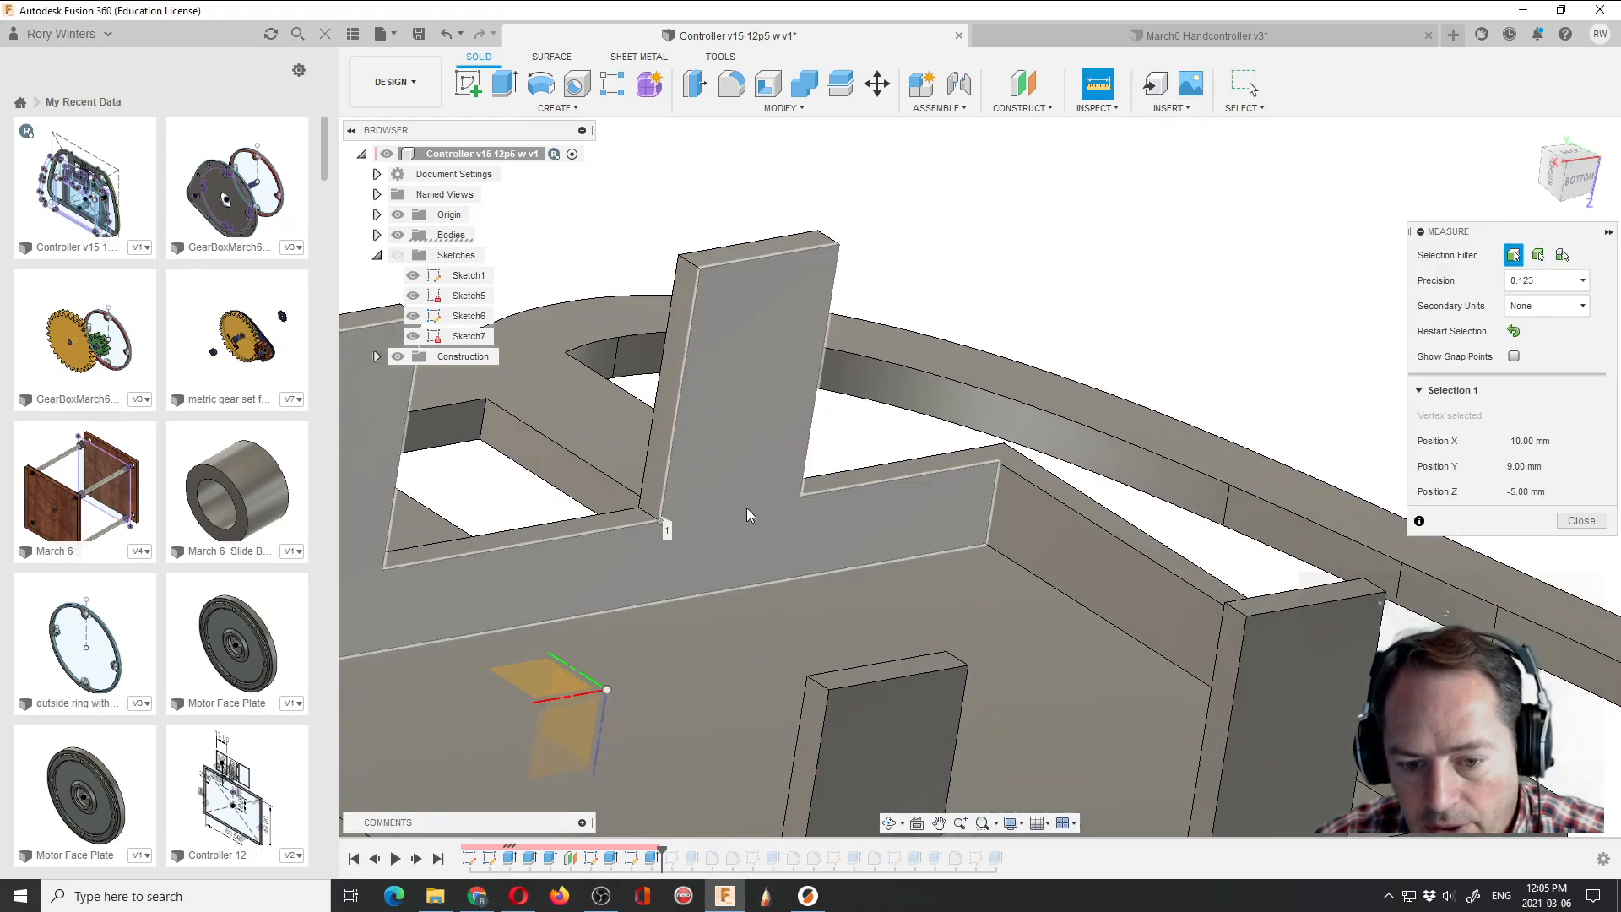
click(800, 498)
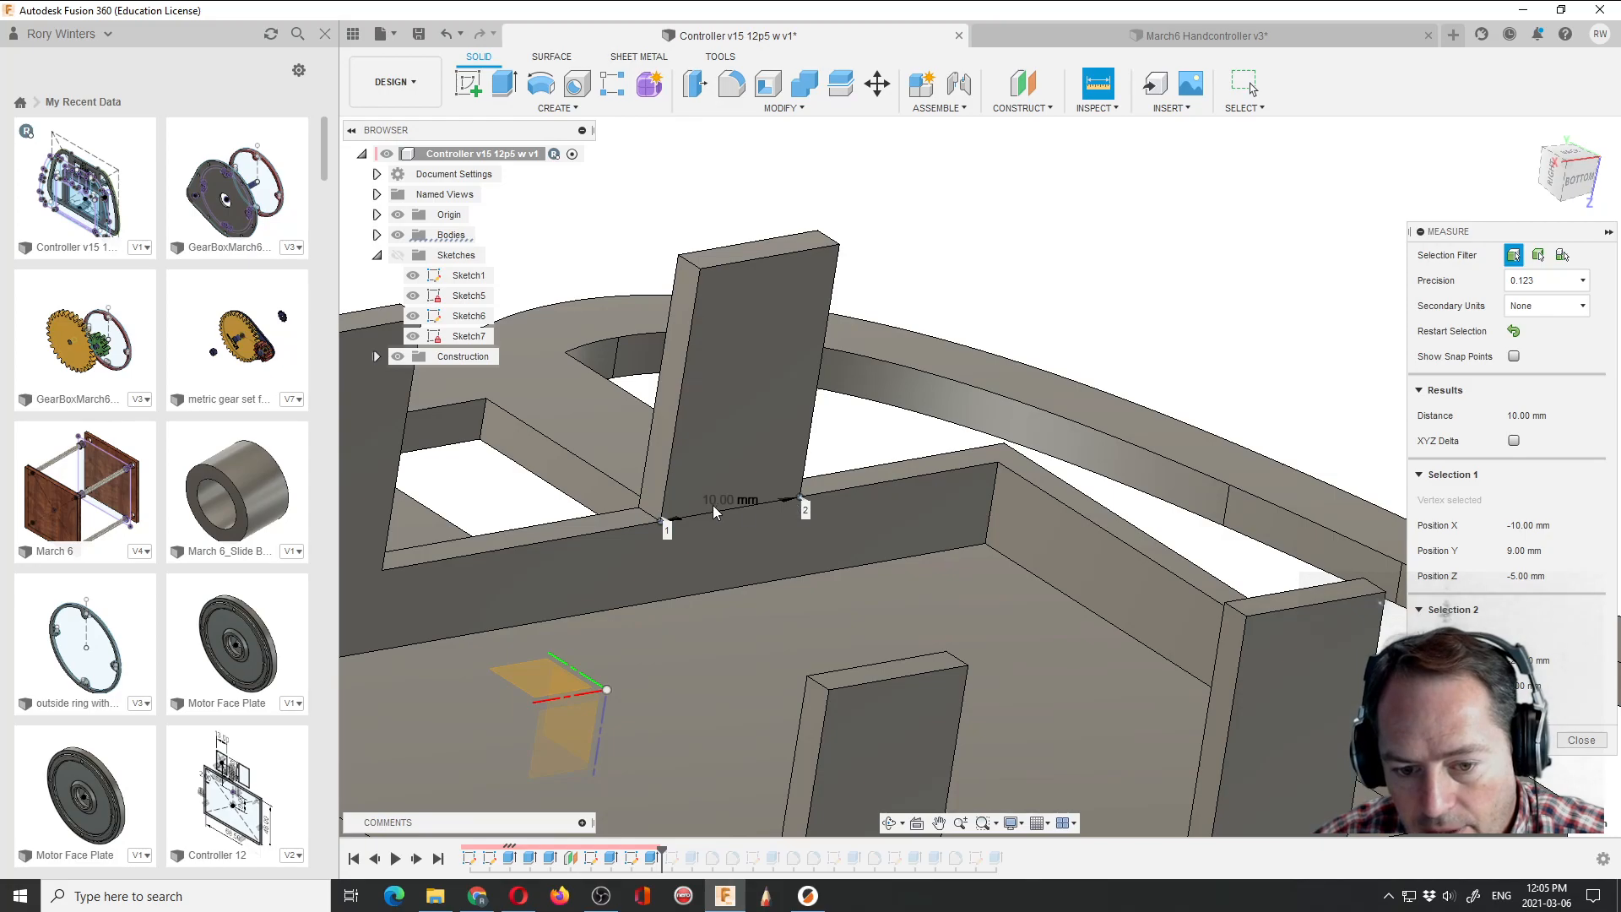
scroll(720, 505, down, 2)
Return to the March6 Handcontroller sketch and draw a 10 by 2 mm rectangle on the rim from the horizontal construction line's free end.
click(1097, 36)
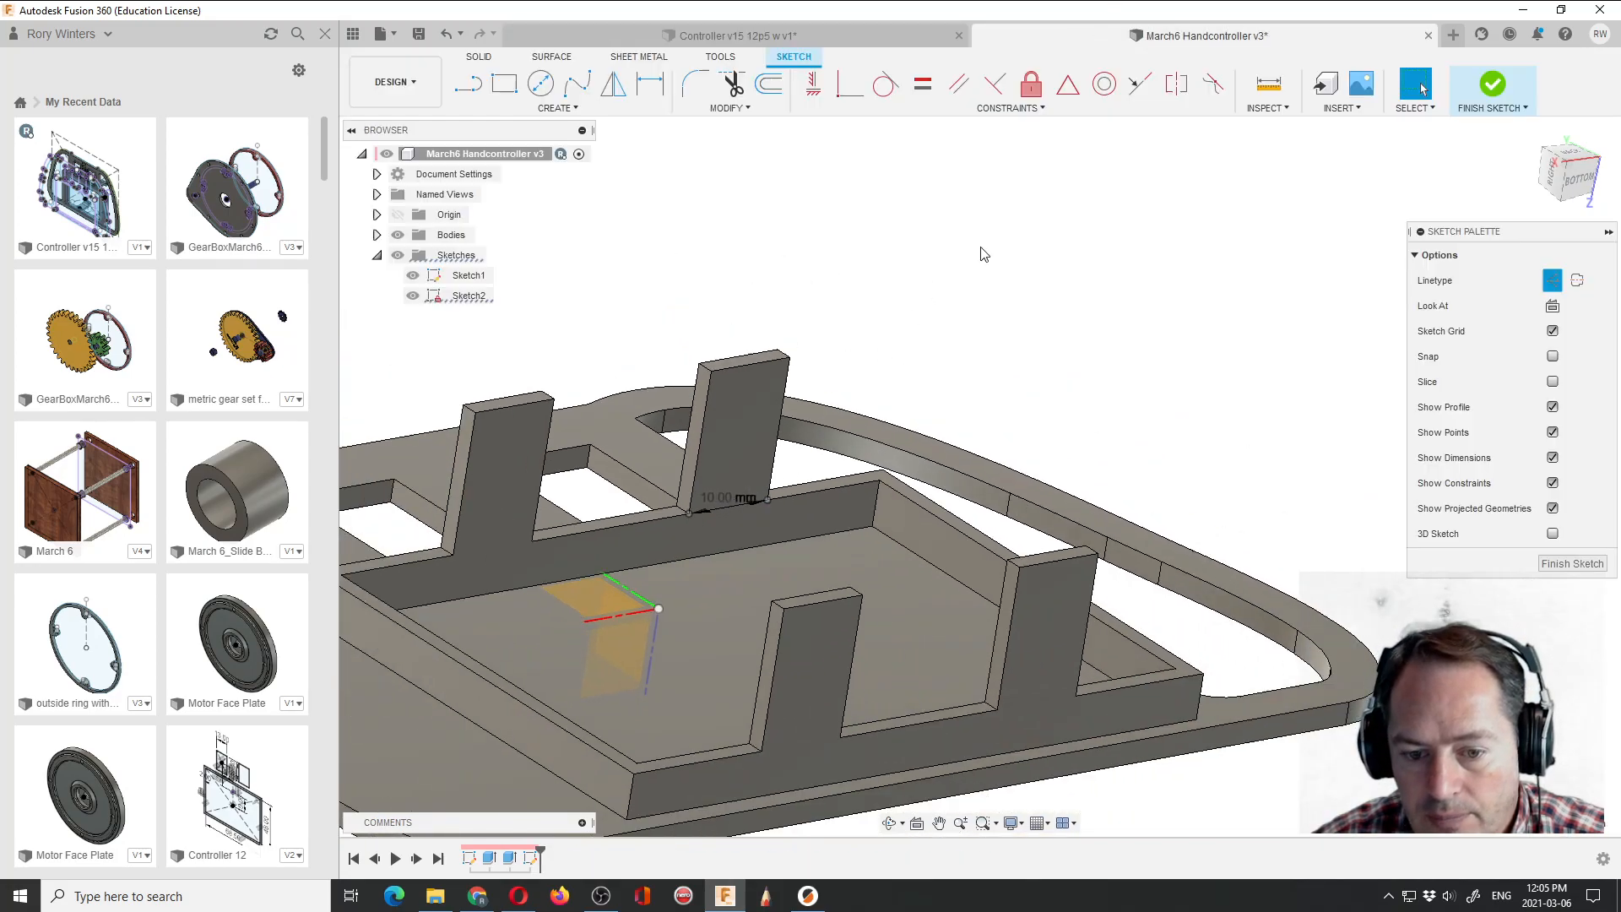
click(504, 83)
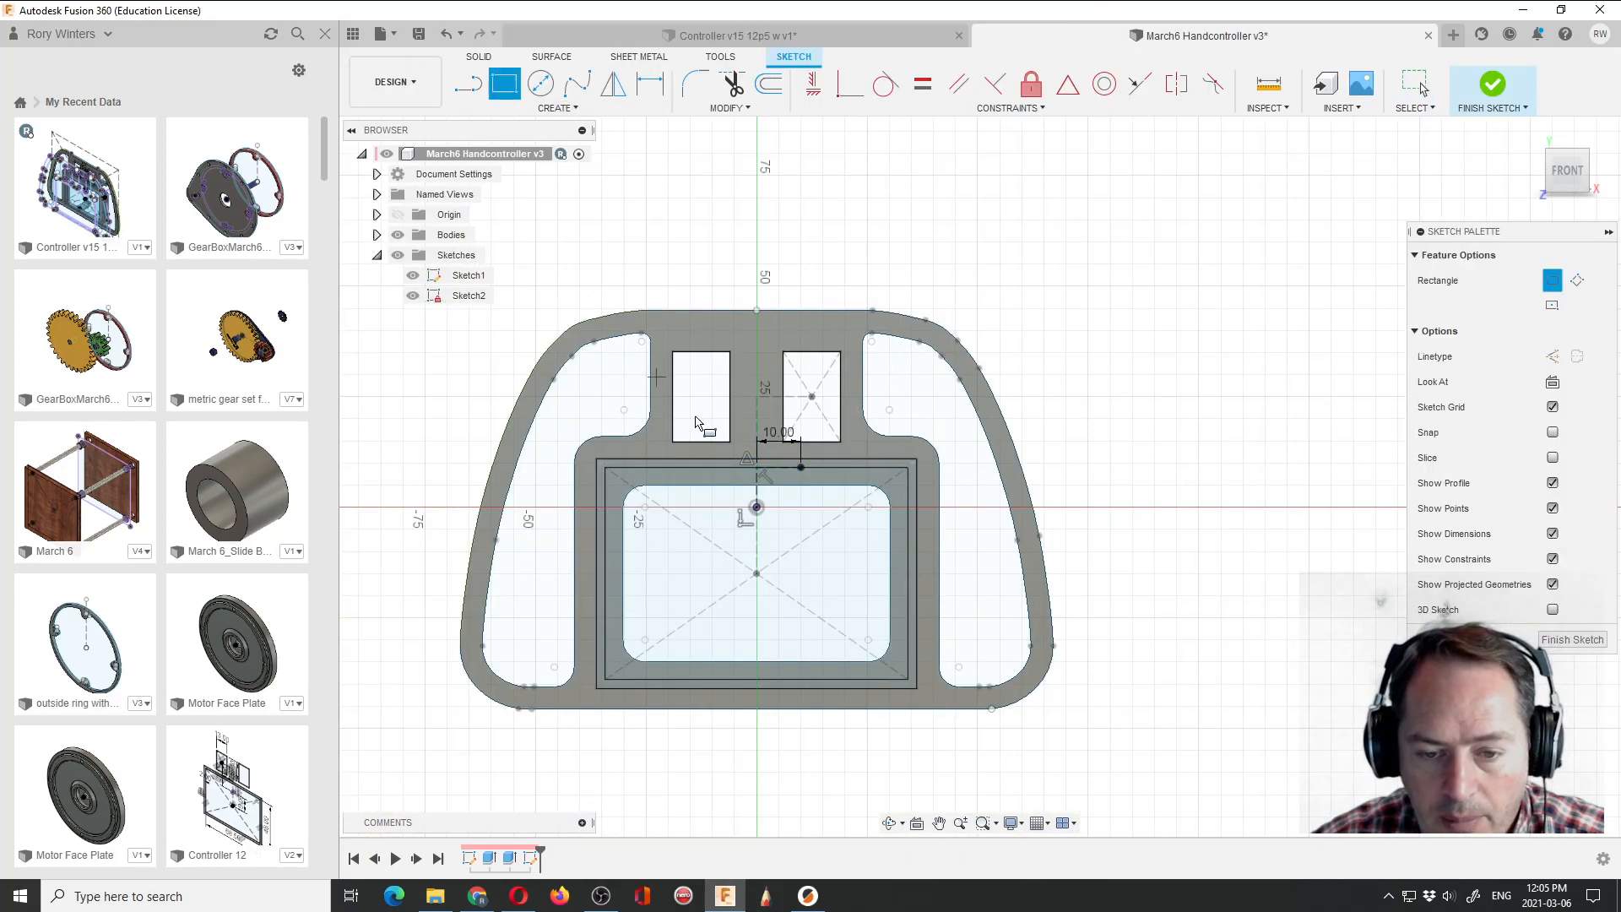
scroll(807, 470, up, 6)
scroll(858, 433, up, 3)
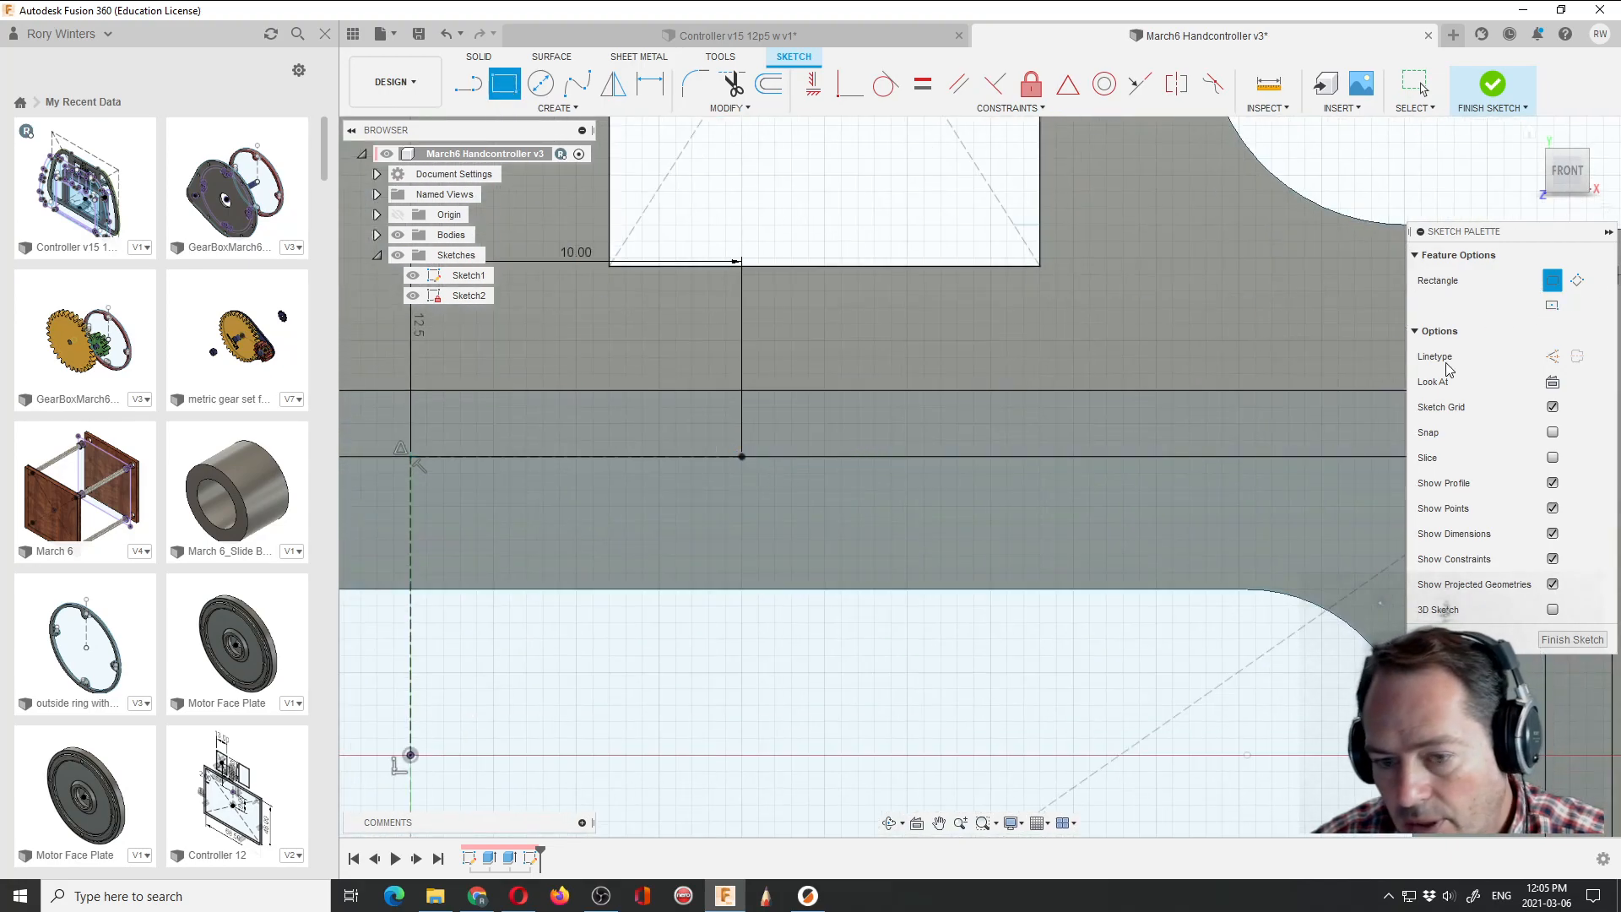
click(740, 456)
text(2)
key(Tab)
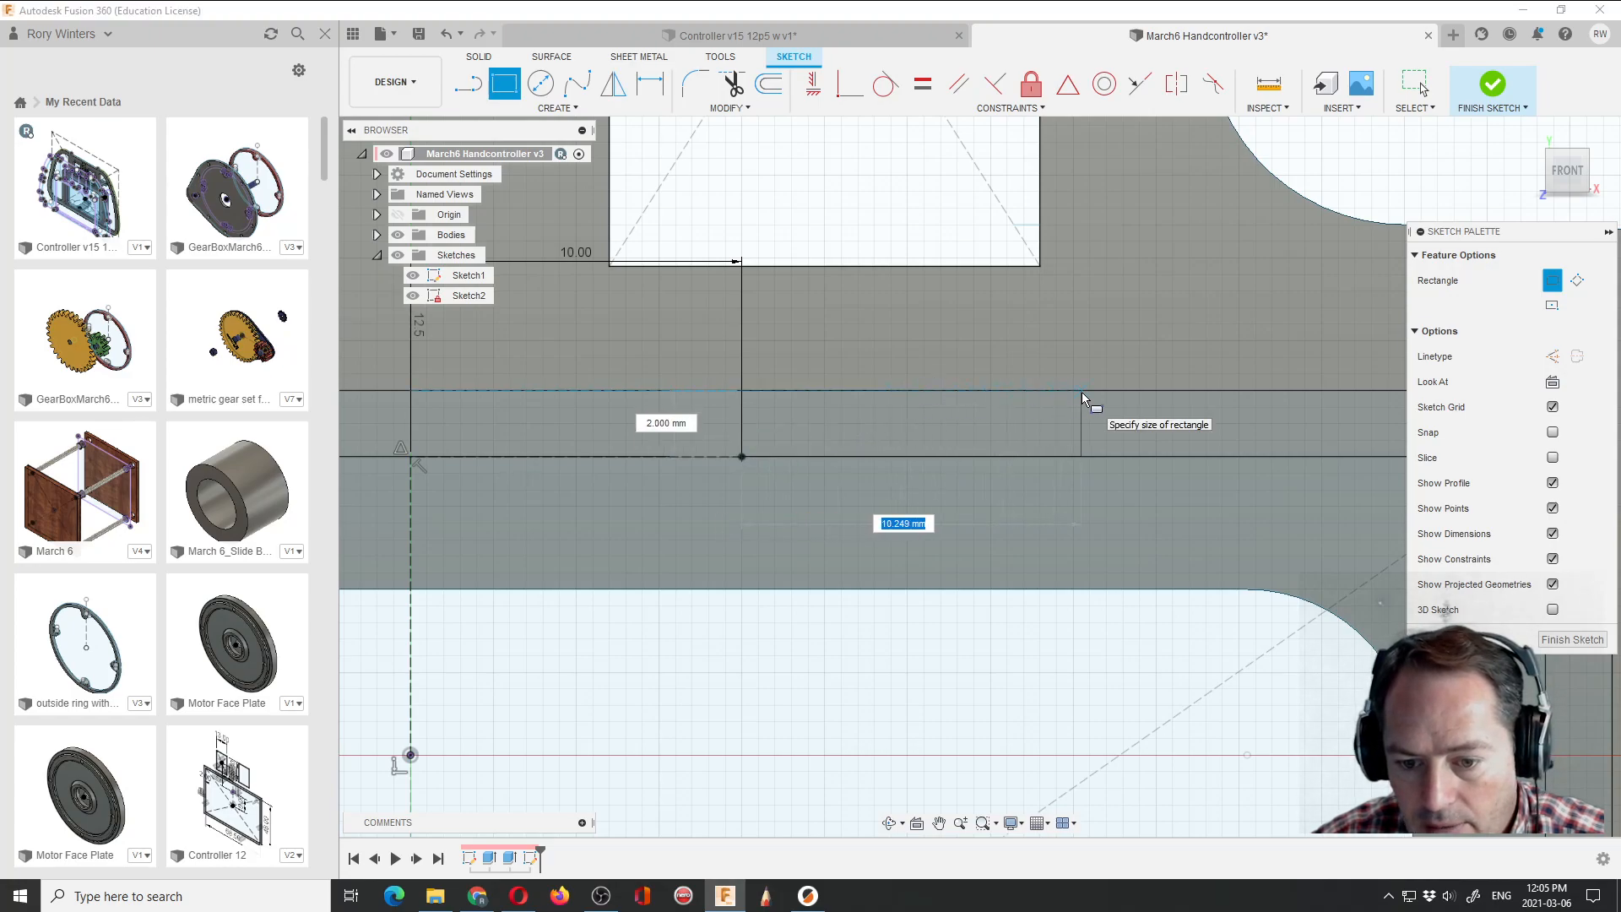
text(10)
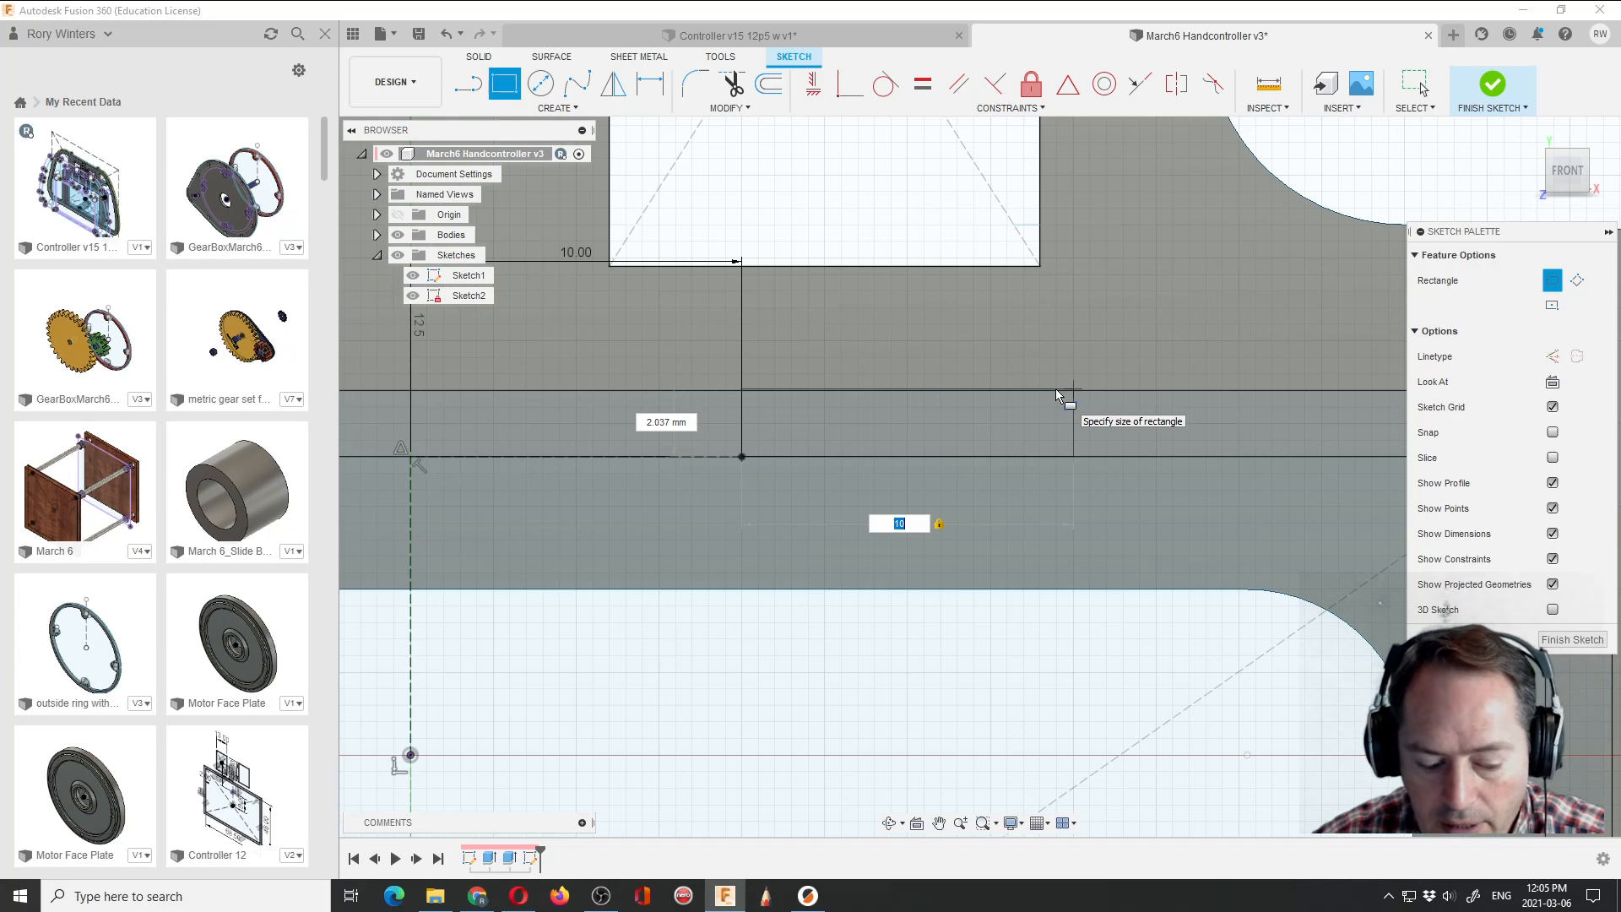
key(Tab)
text(2)
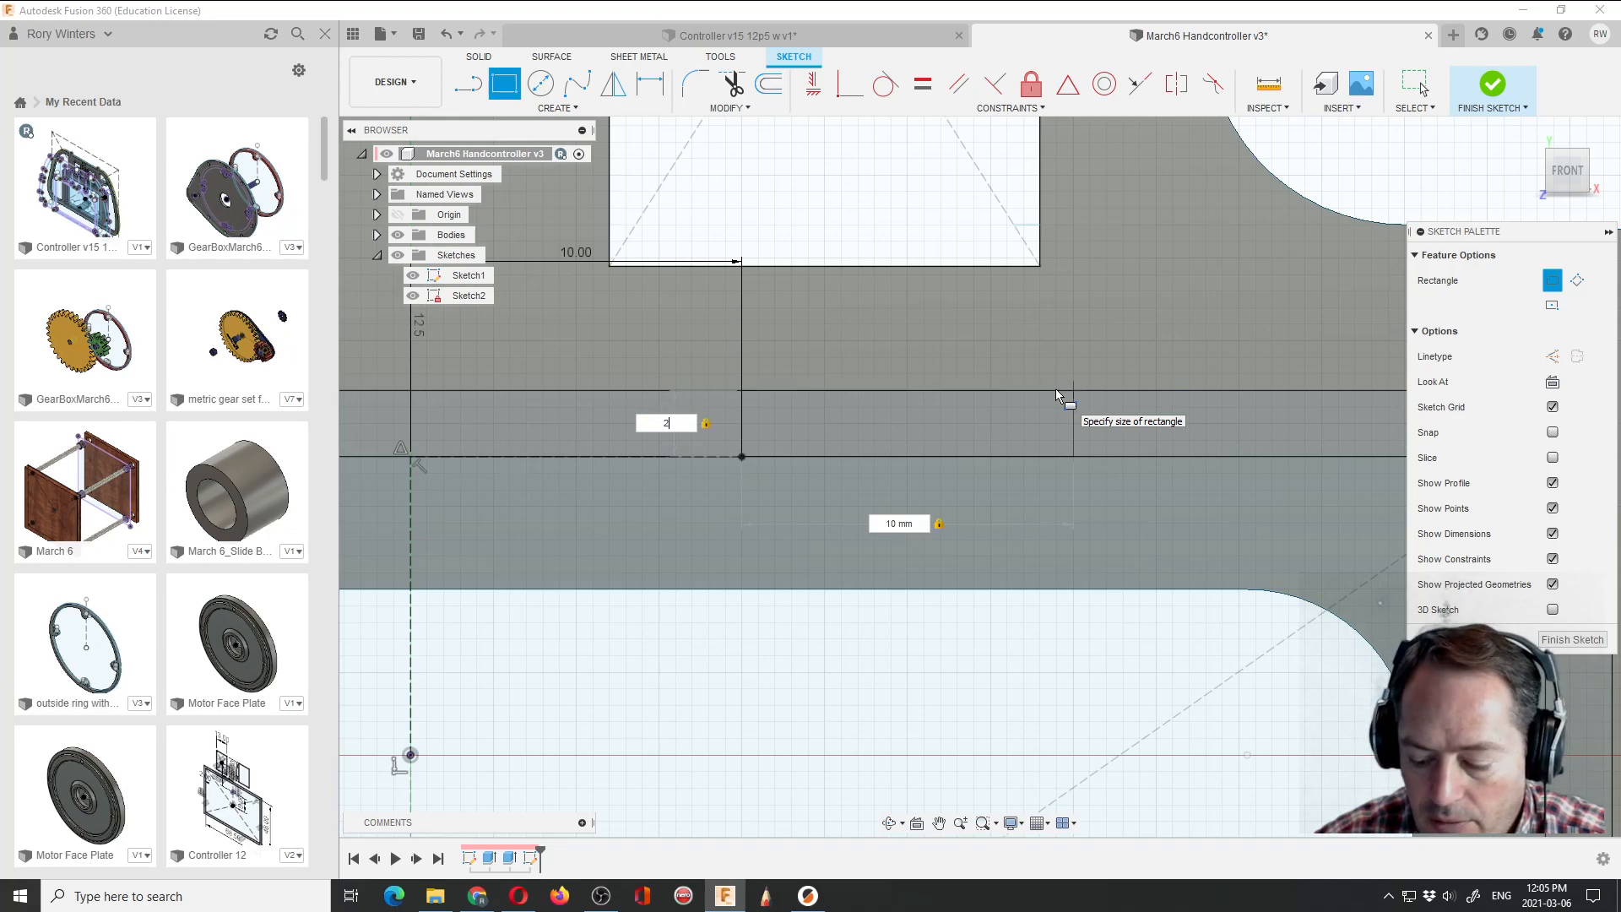
key(Return)
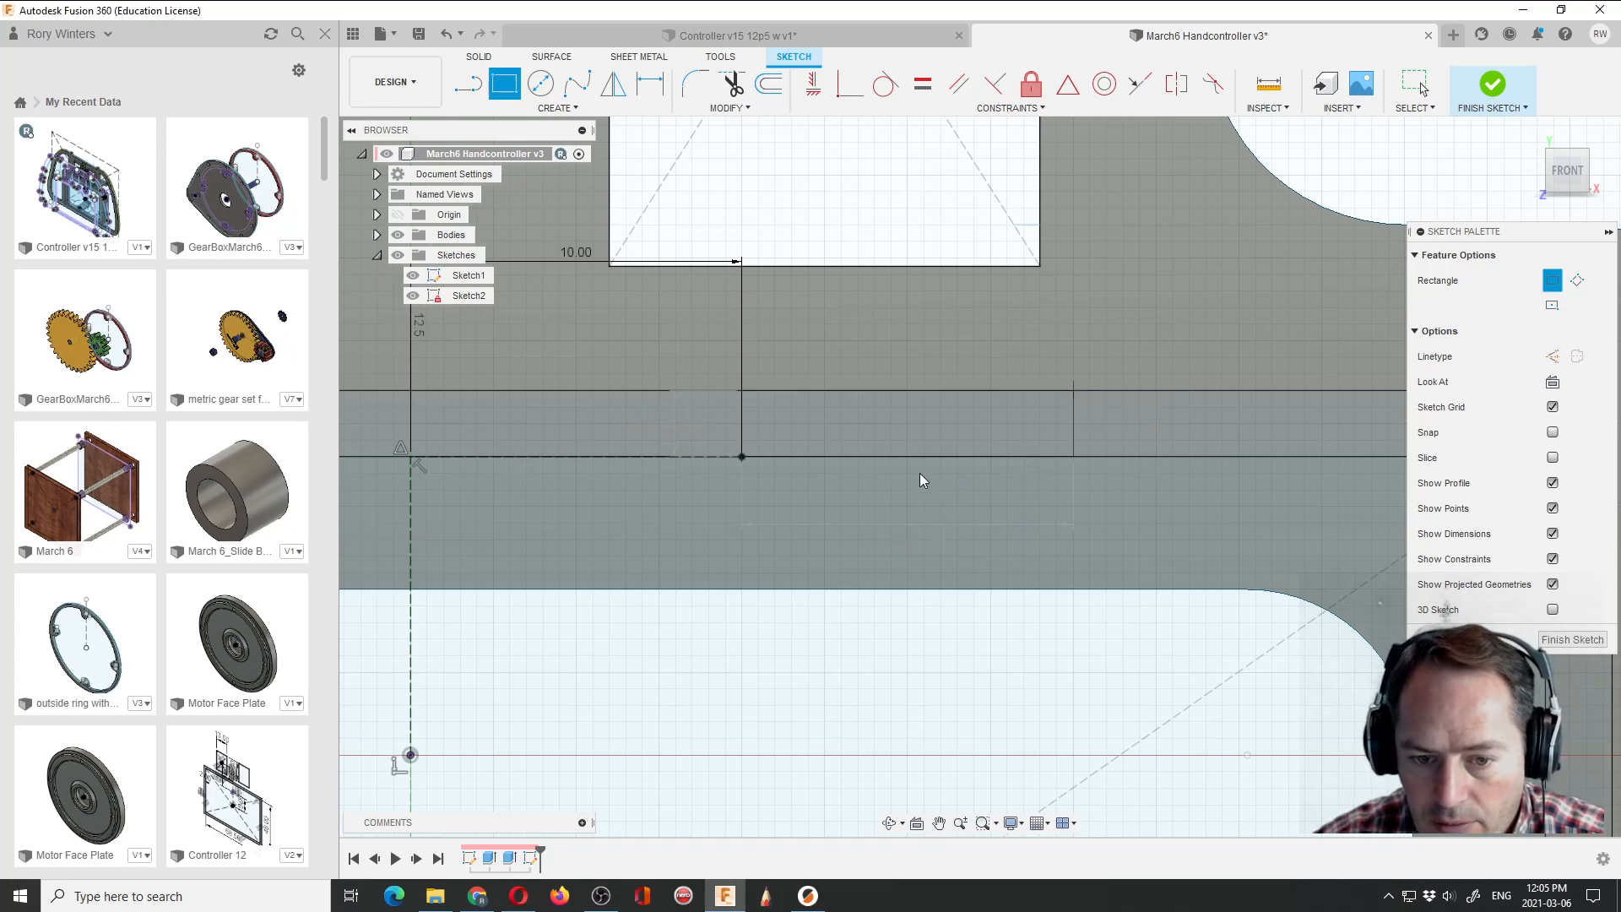
scroll(726, 459, down, 3)
key(Escape)
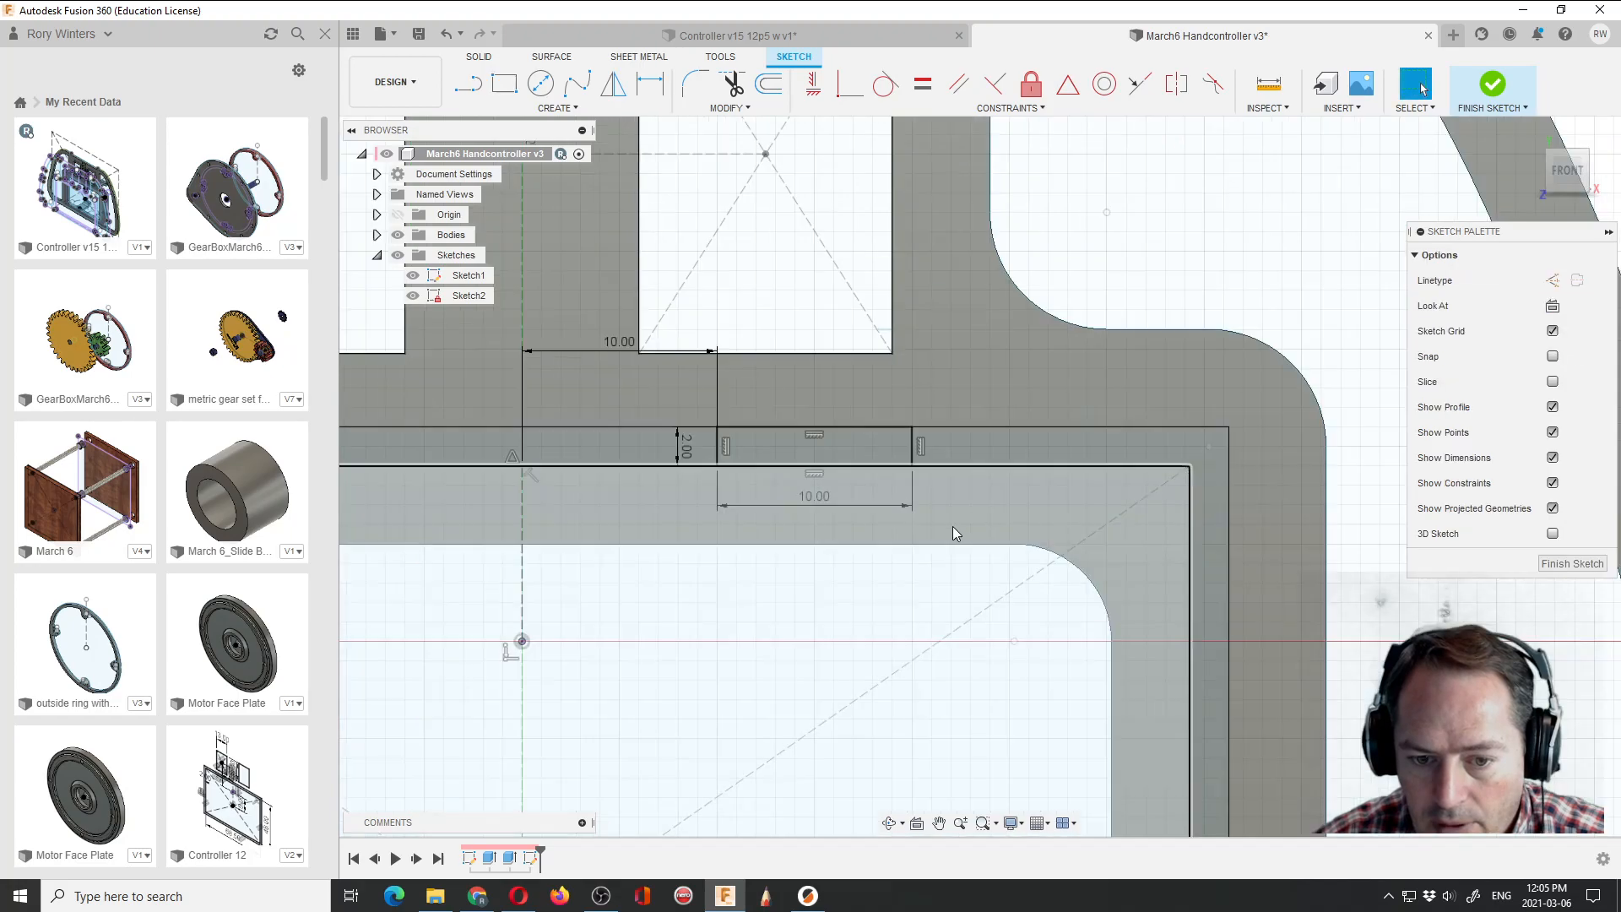
Switch back to the Controller v15 12p5 w design and measure the tab's height from the rim to its upper corner.
click(890, 823)
drag(868, 712, 900, 653)
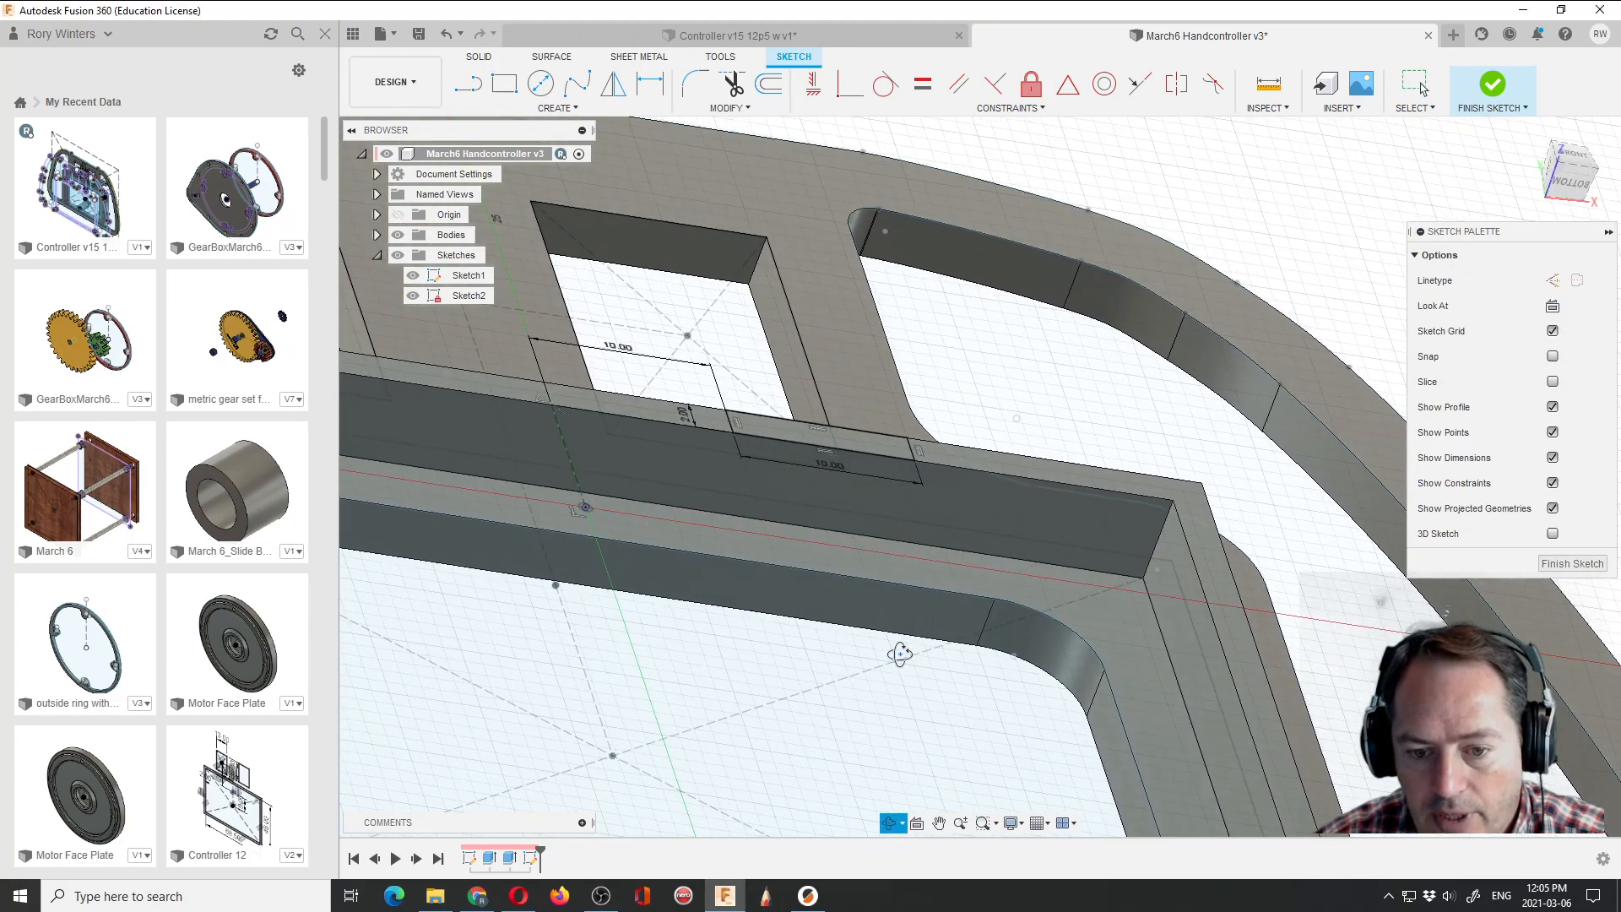
click(726, 35)
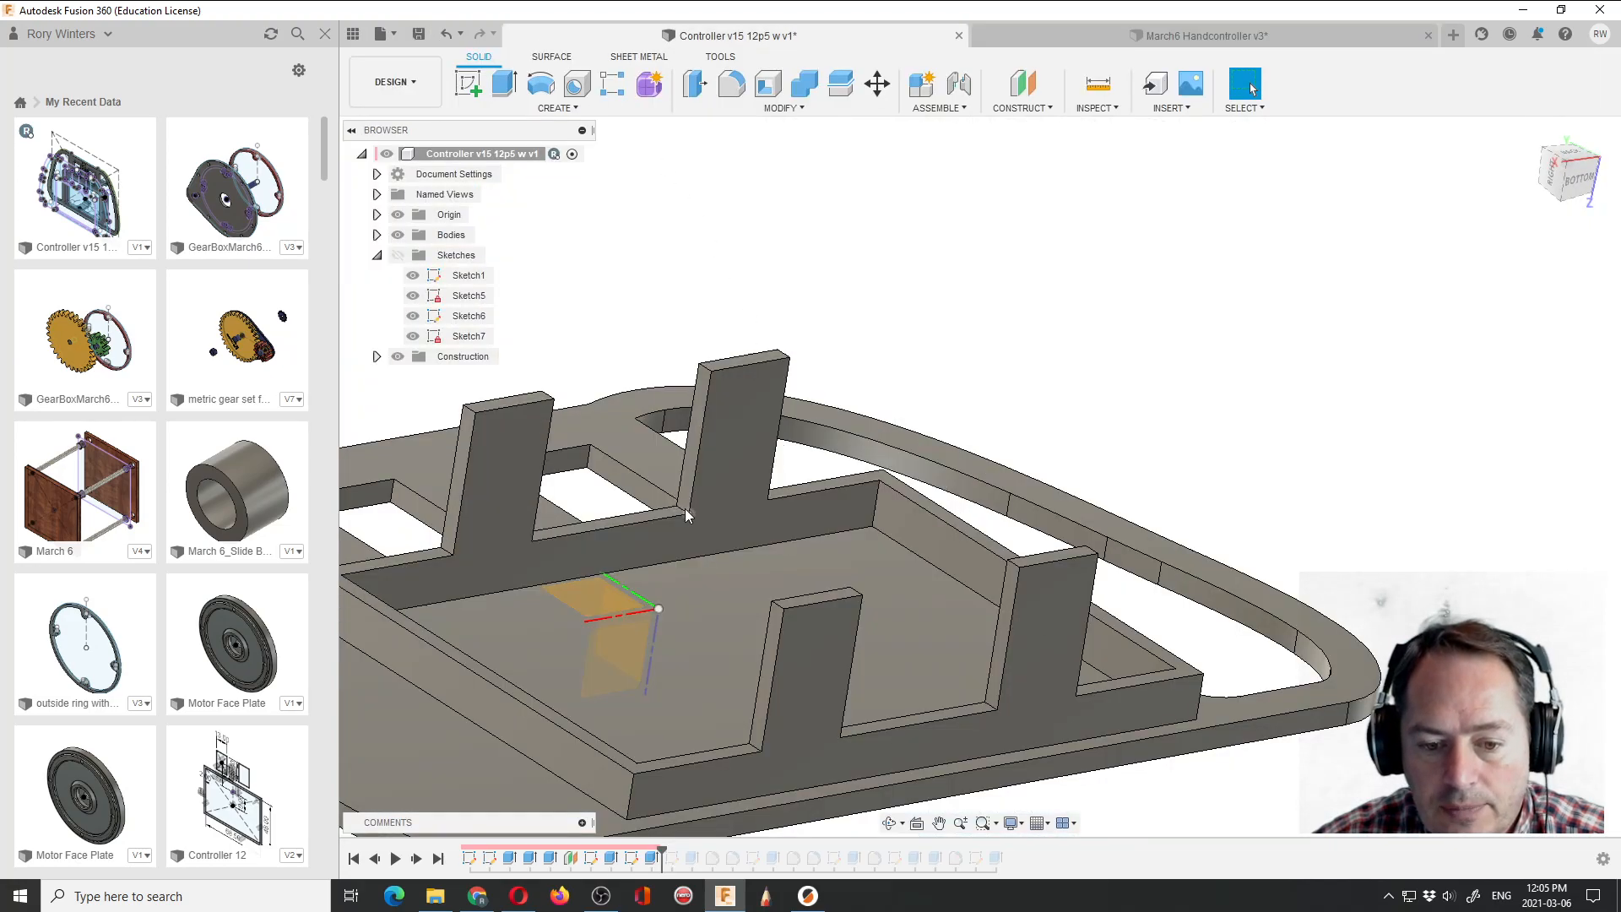
click(1098, 82)
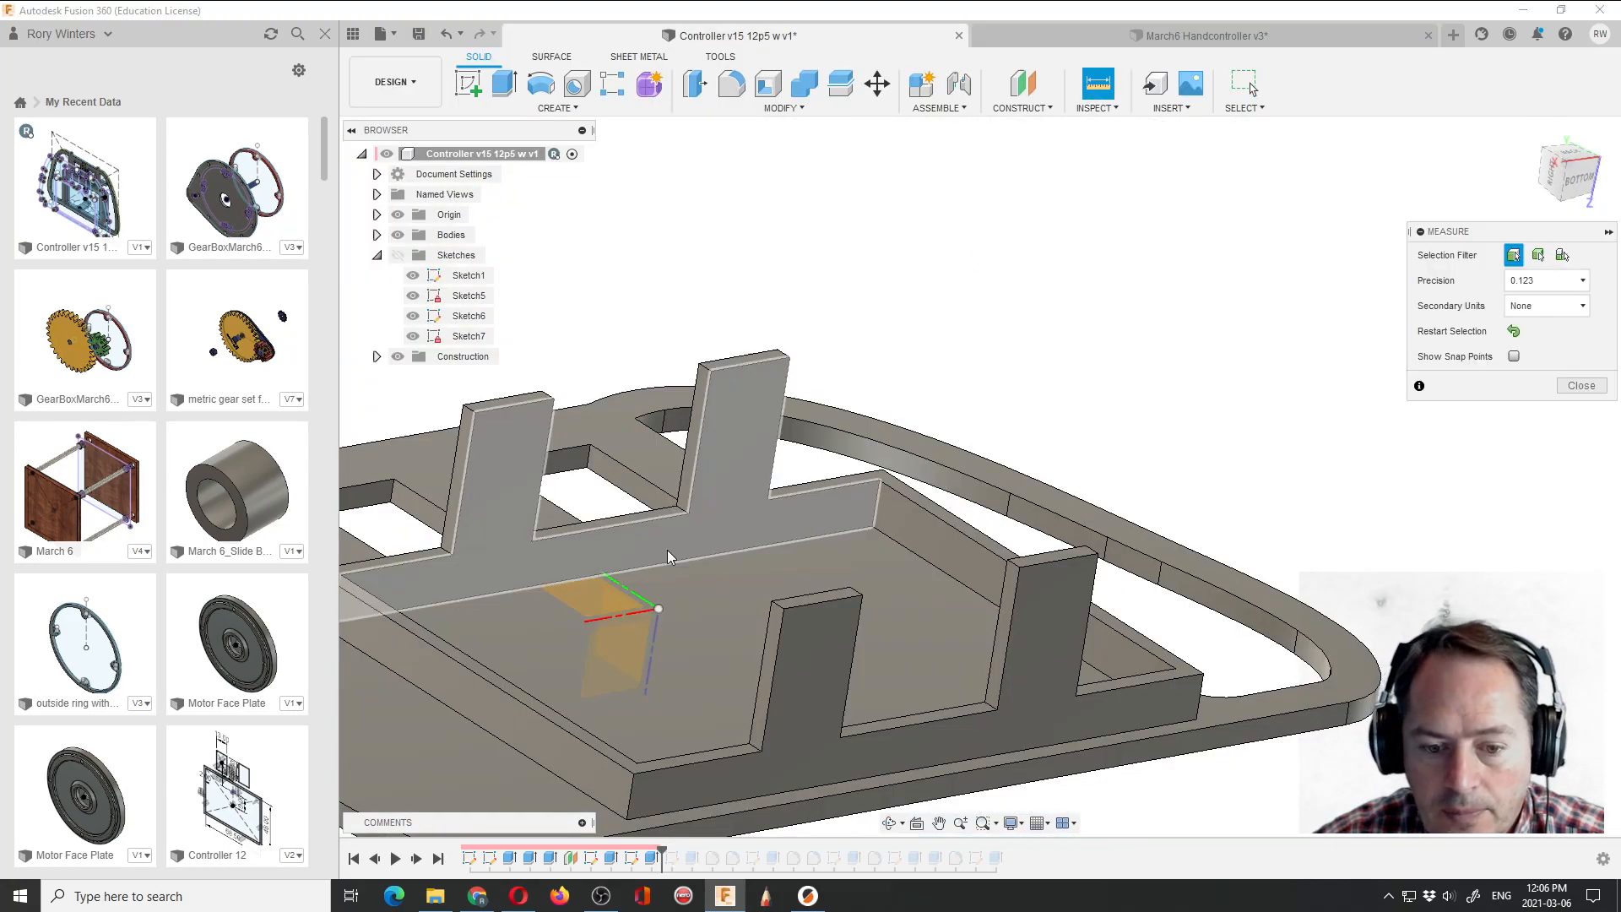
click(687, 510)
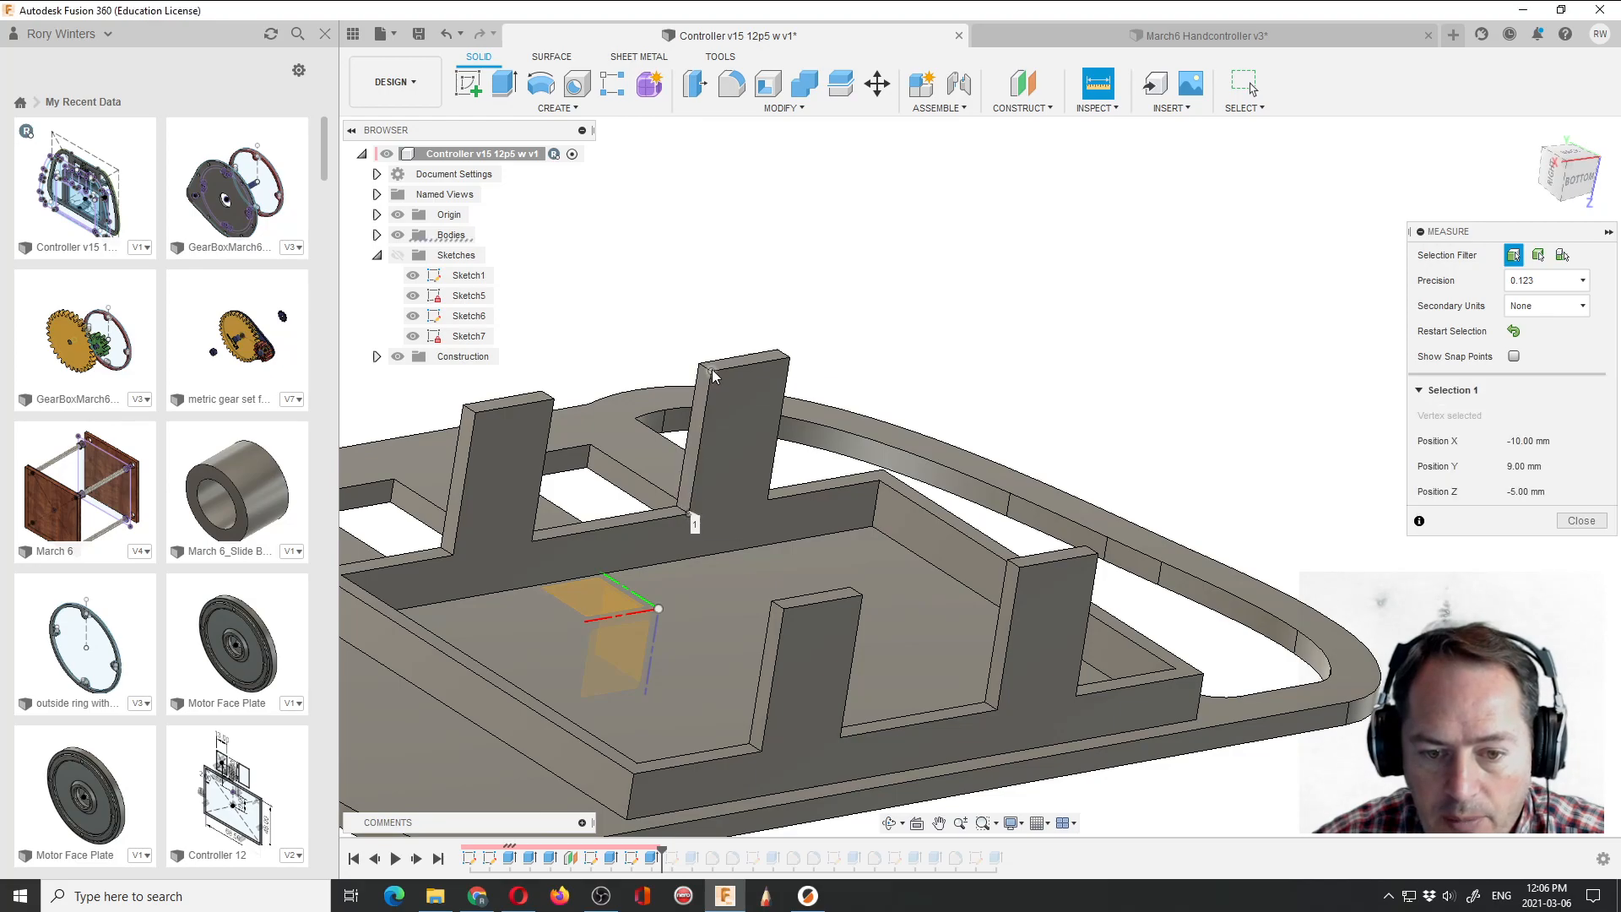
click(712, 373)
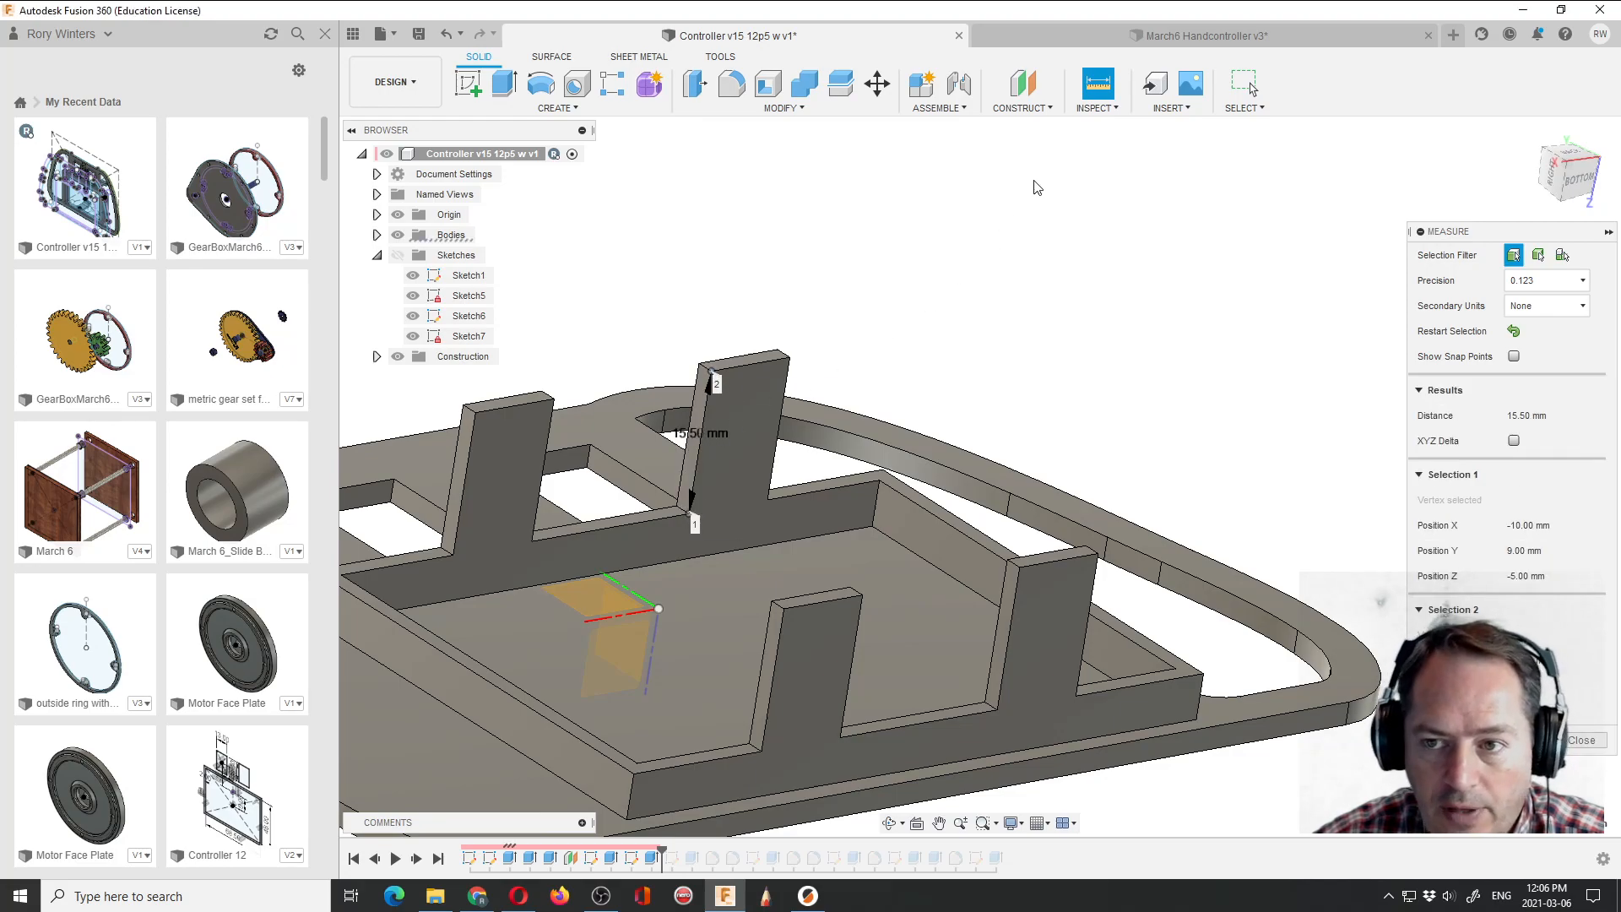
Return to the March6 Handcontroller design, finish the sketch and extrude the small rim rectangle 15.5 mm upward, joined to the body.
click(1088, 37)
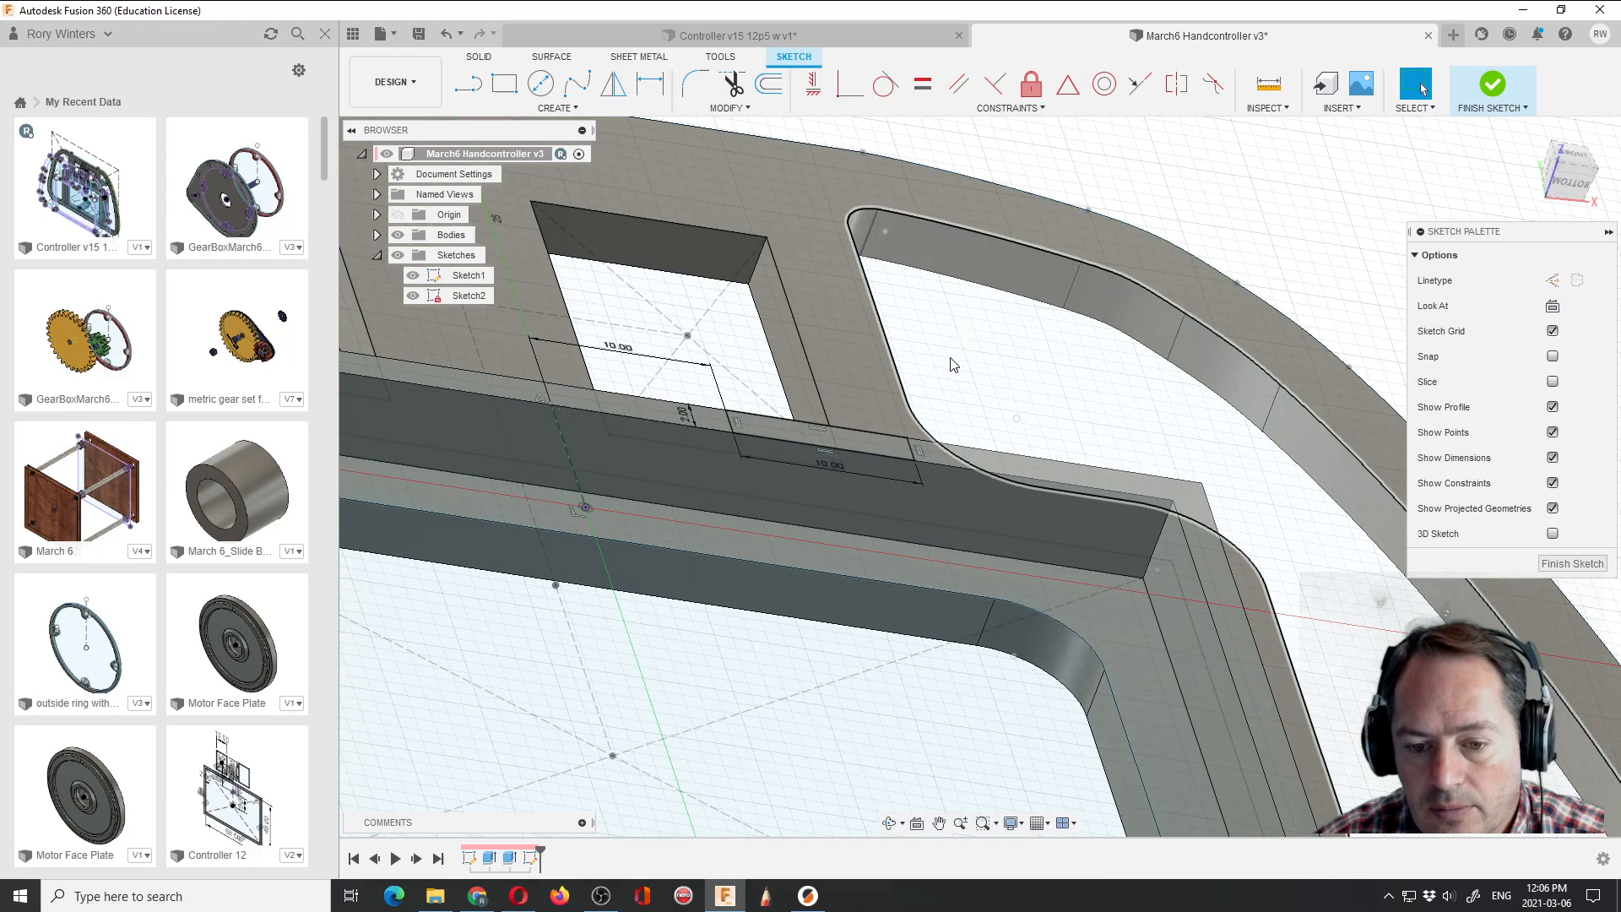
click(1492, 83)
click(504, 84)
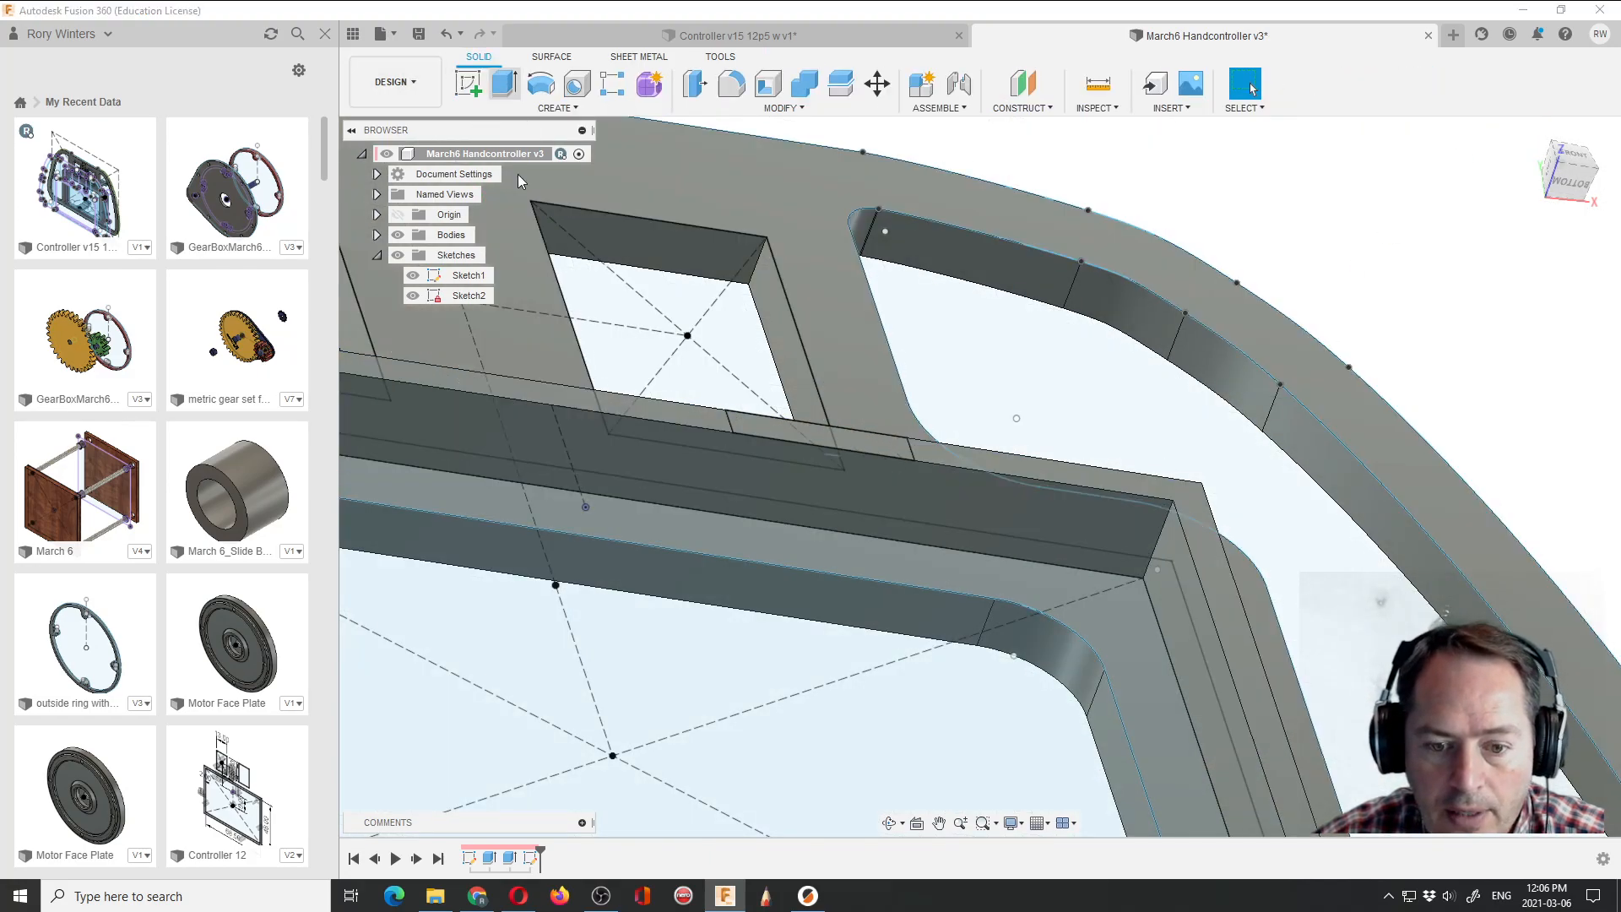
click(767, 425)
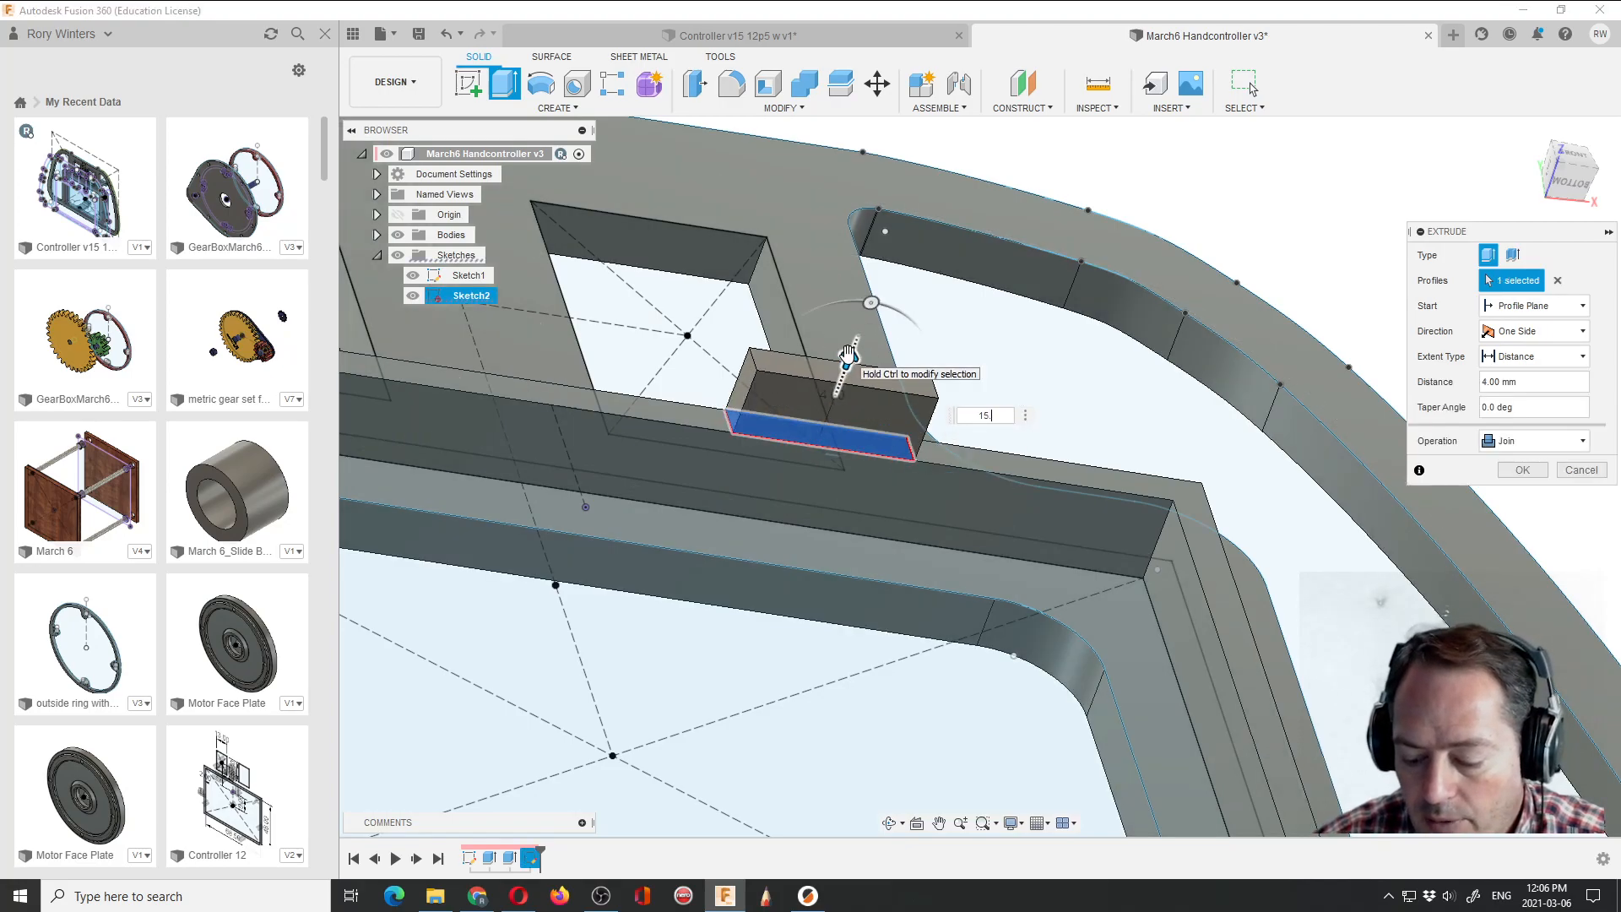
text(15.5)
key(Return)
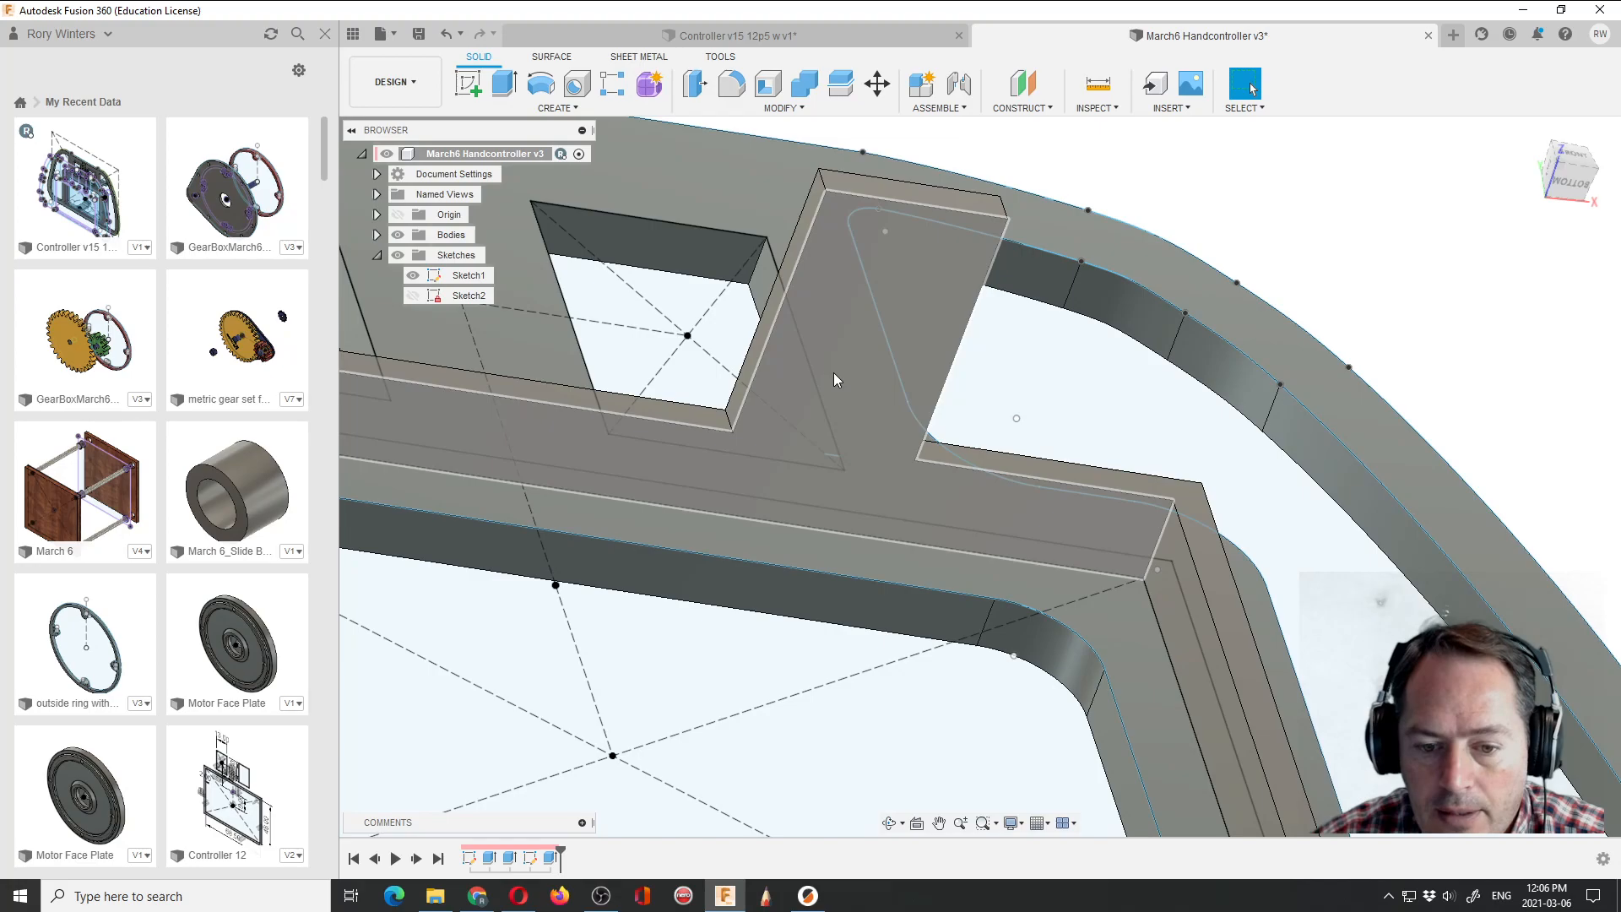
scroll(834, 363, down, 5)
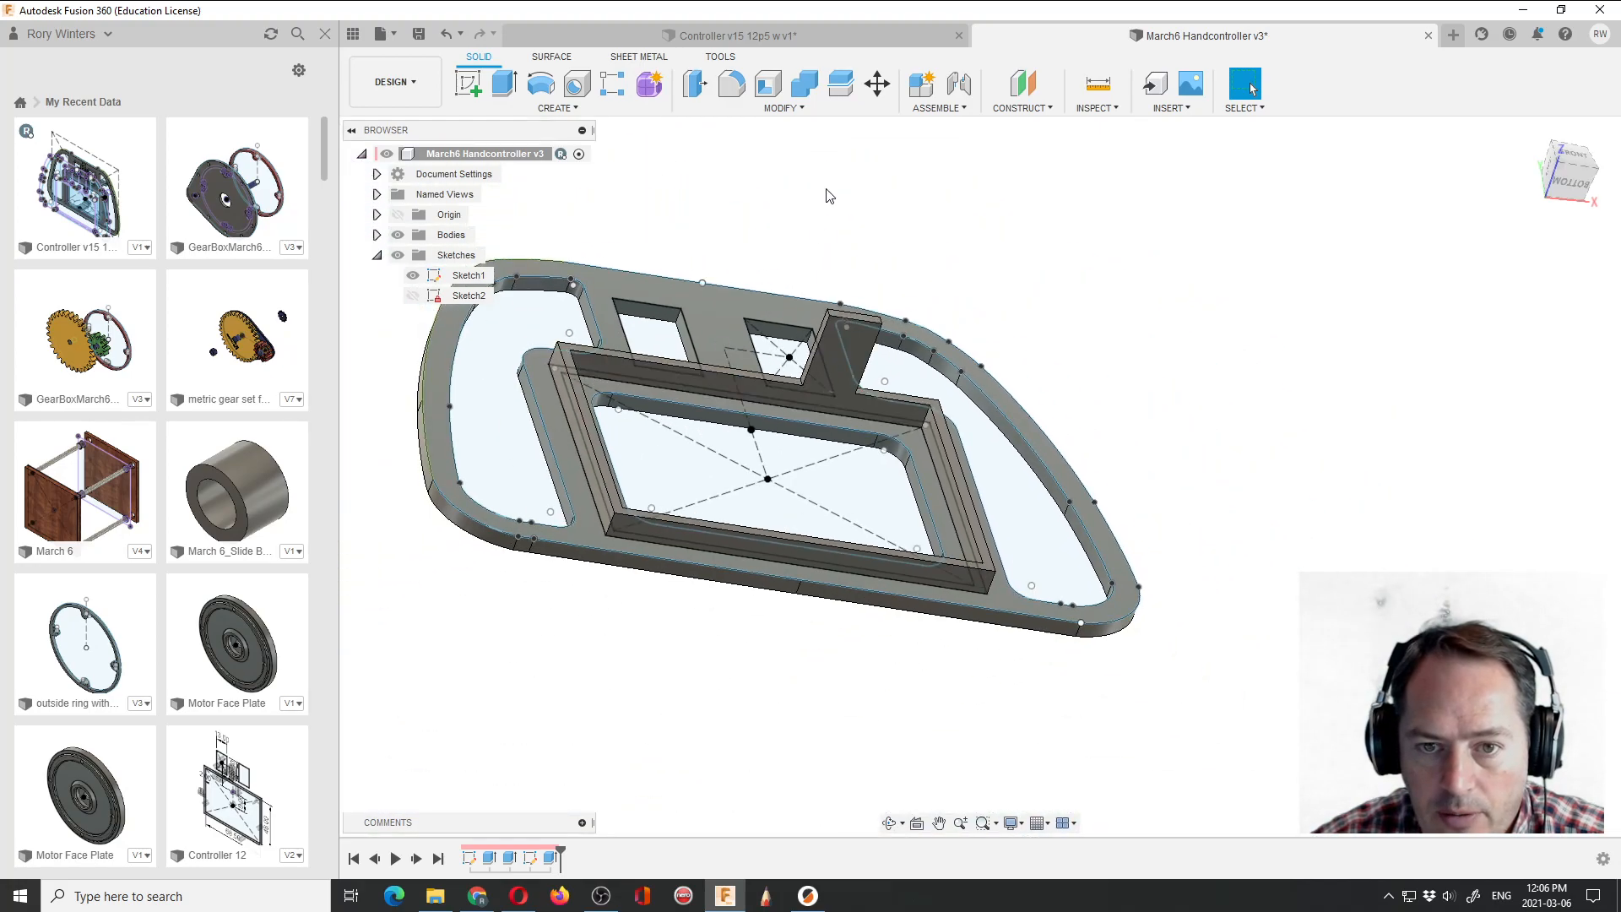
In the Controller v15 12p5 w design, roll the history forward two features and measure the hook block's front edge height and width.
click(838, 39)
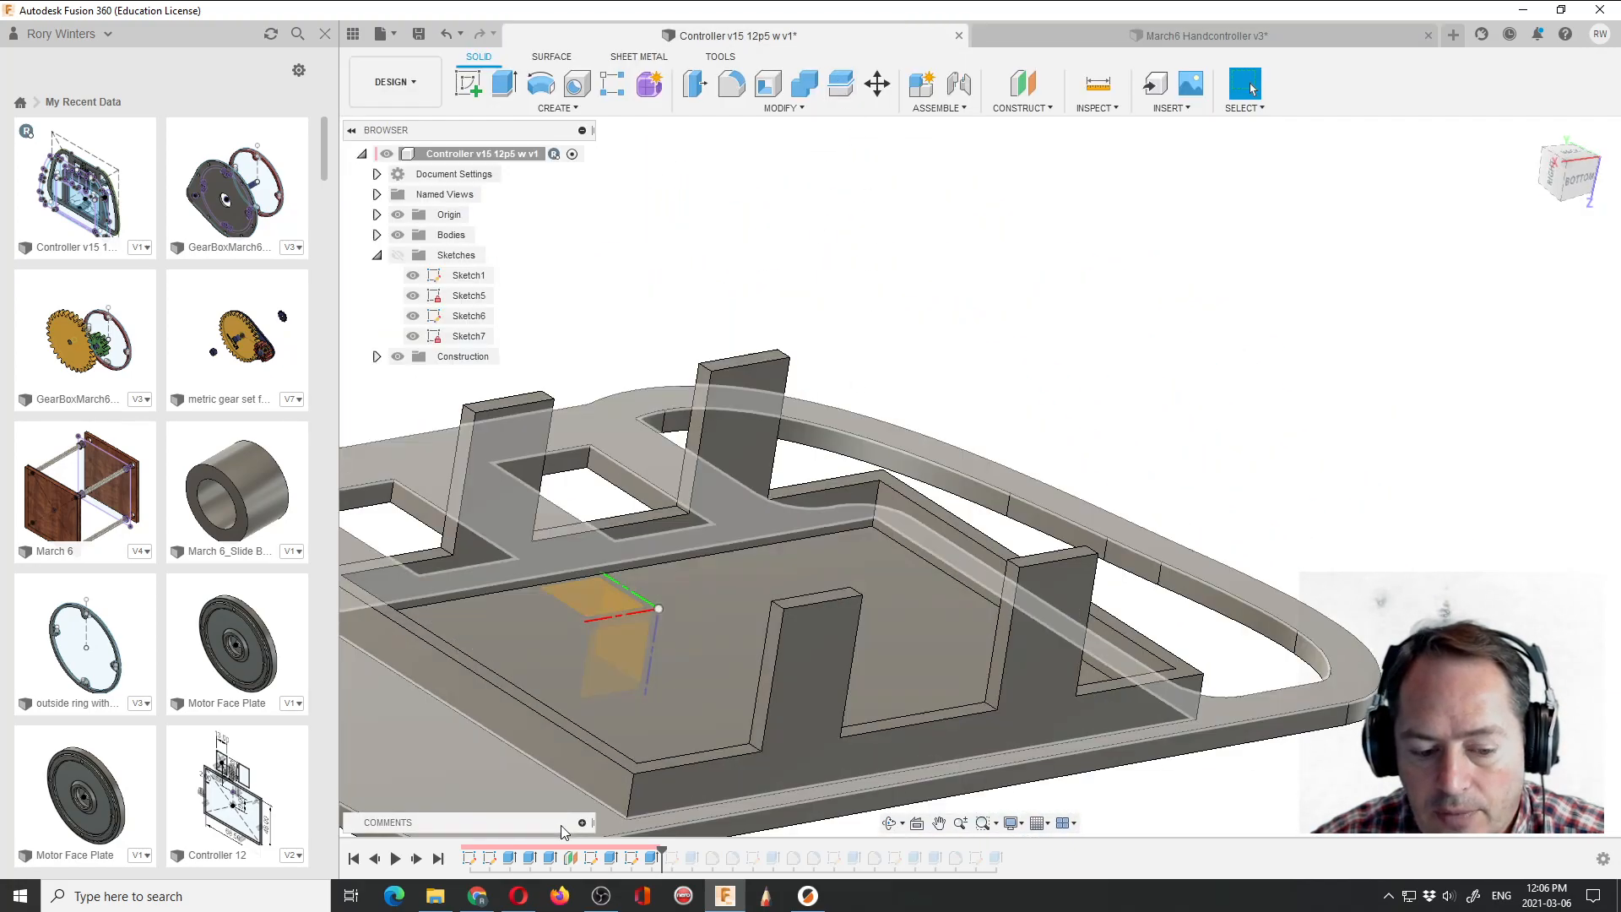
click(418, 859)
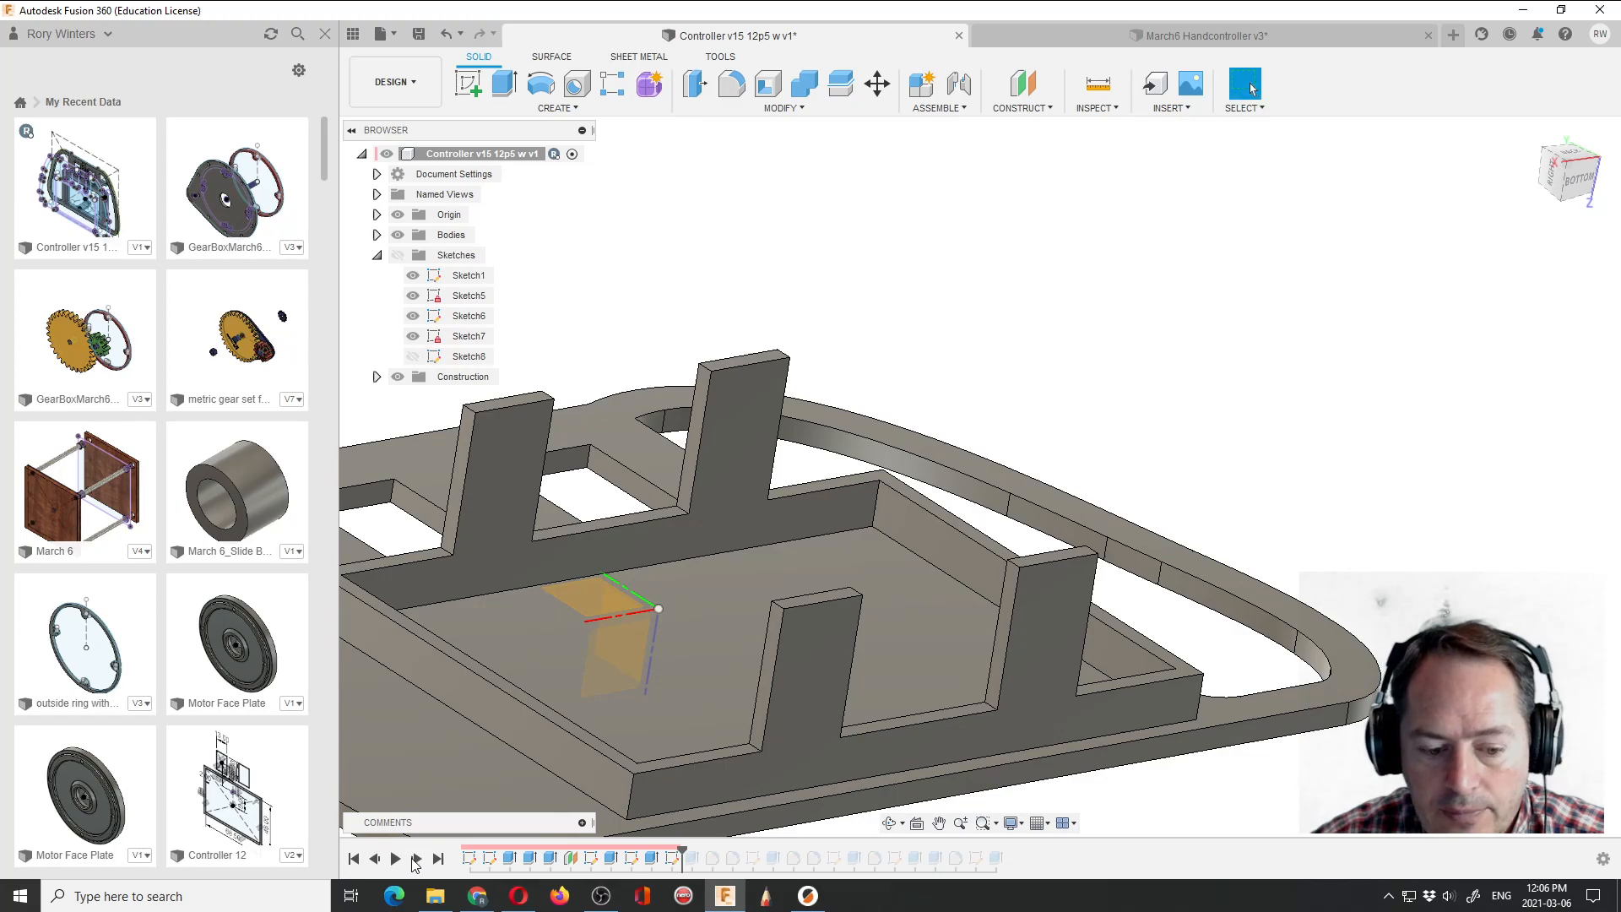
click(416, 859)
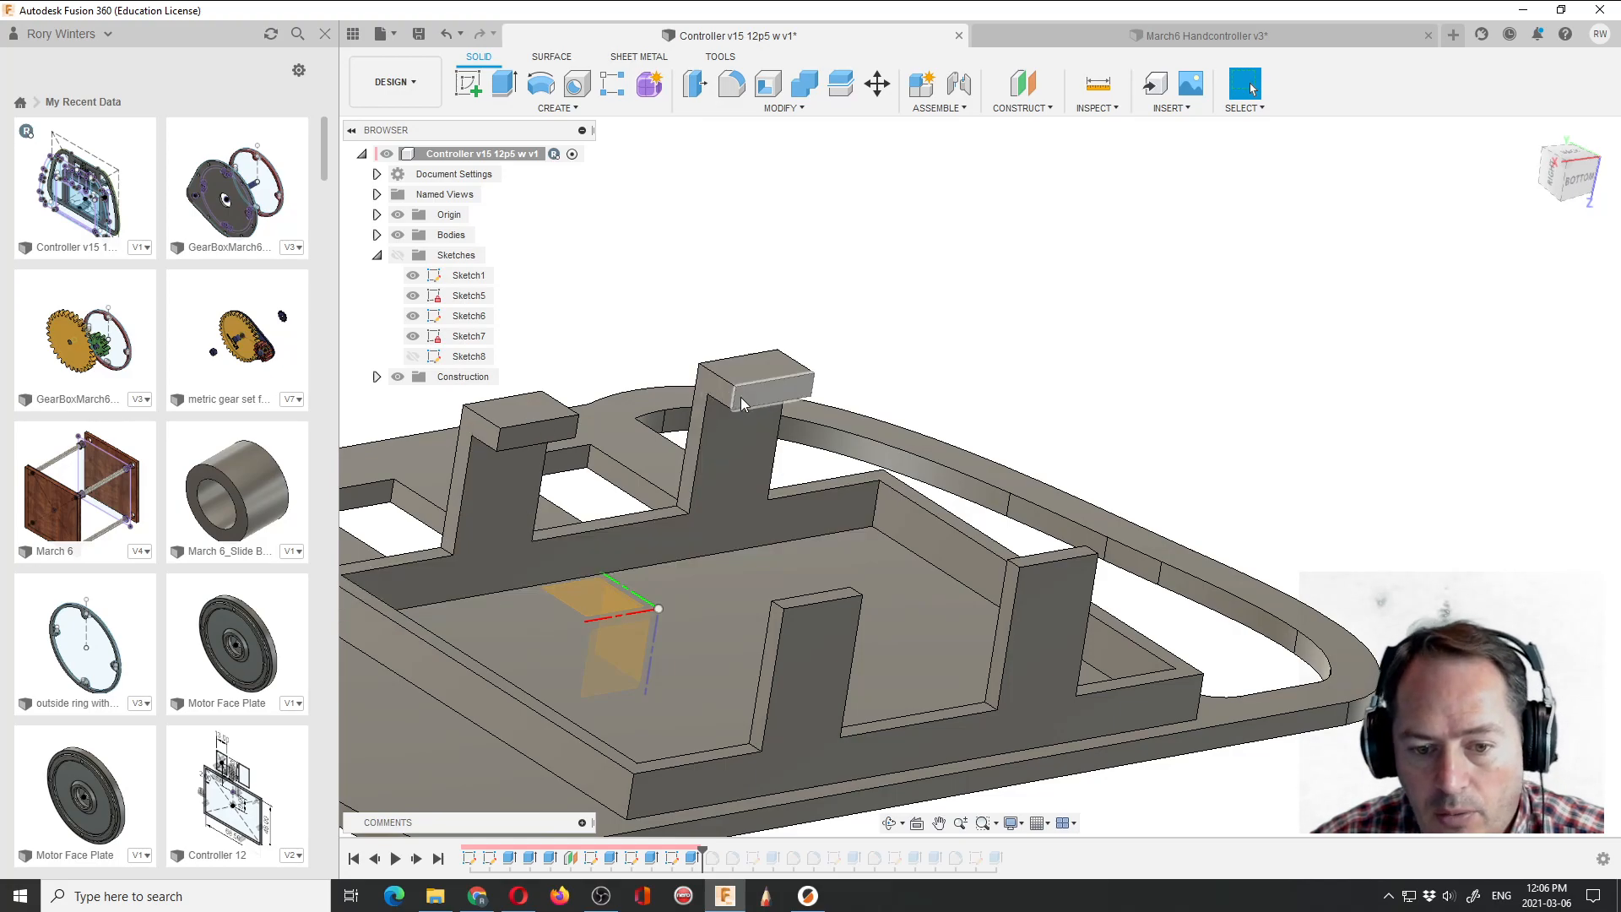
click(1103, 93)
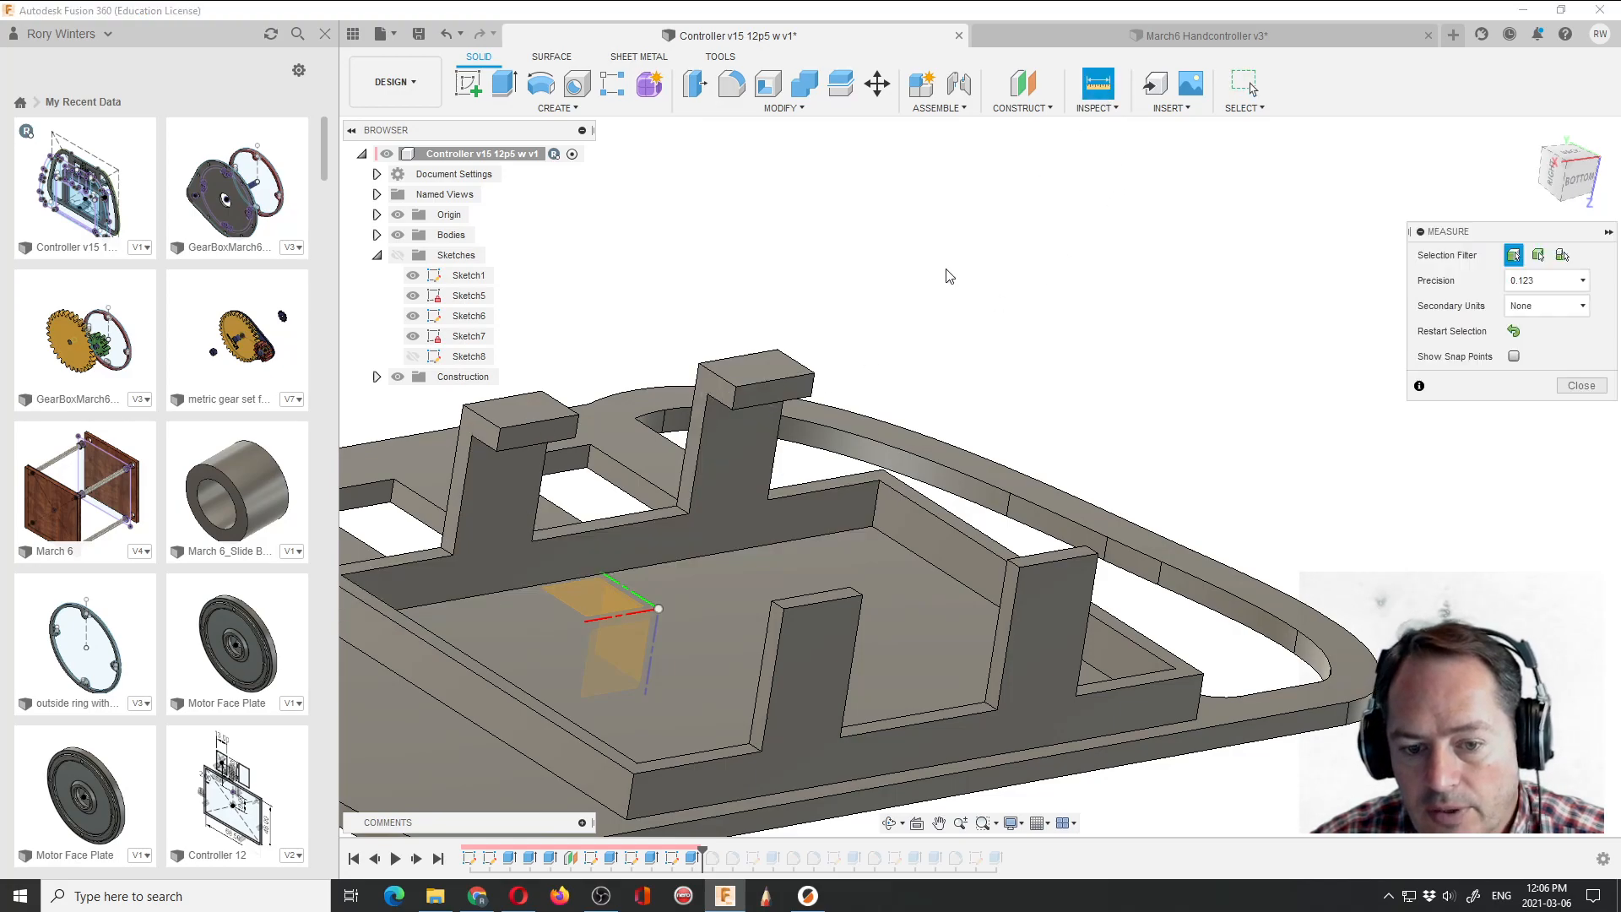
click(736, 407)
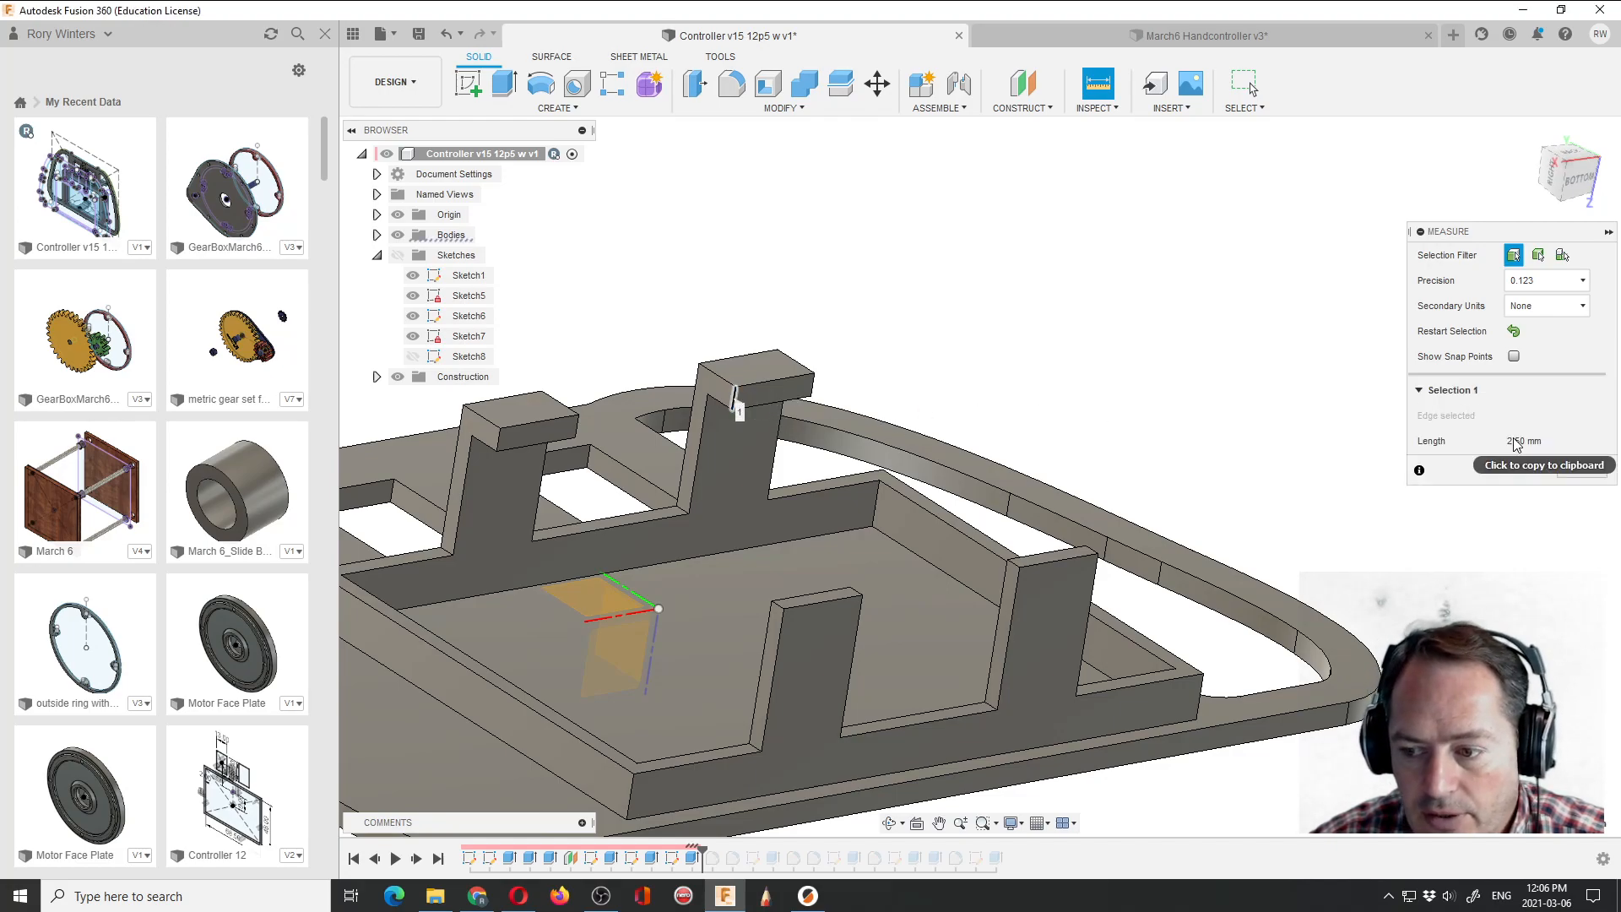
click(765, 414)
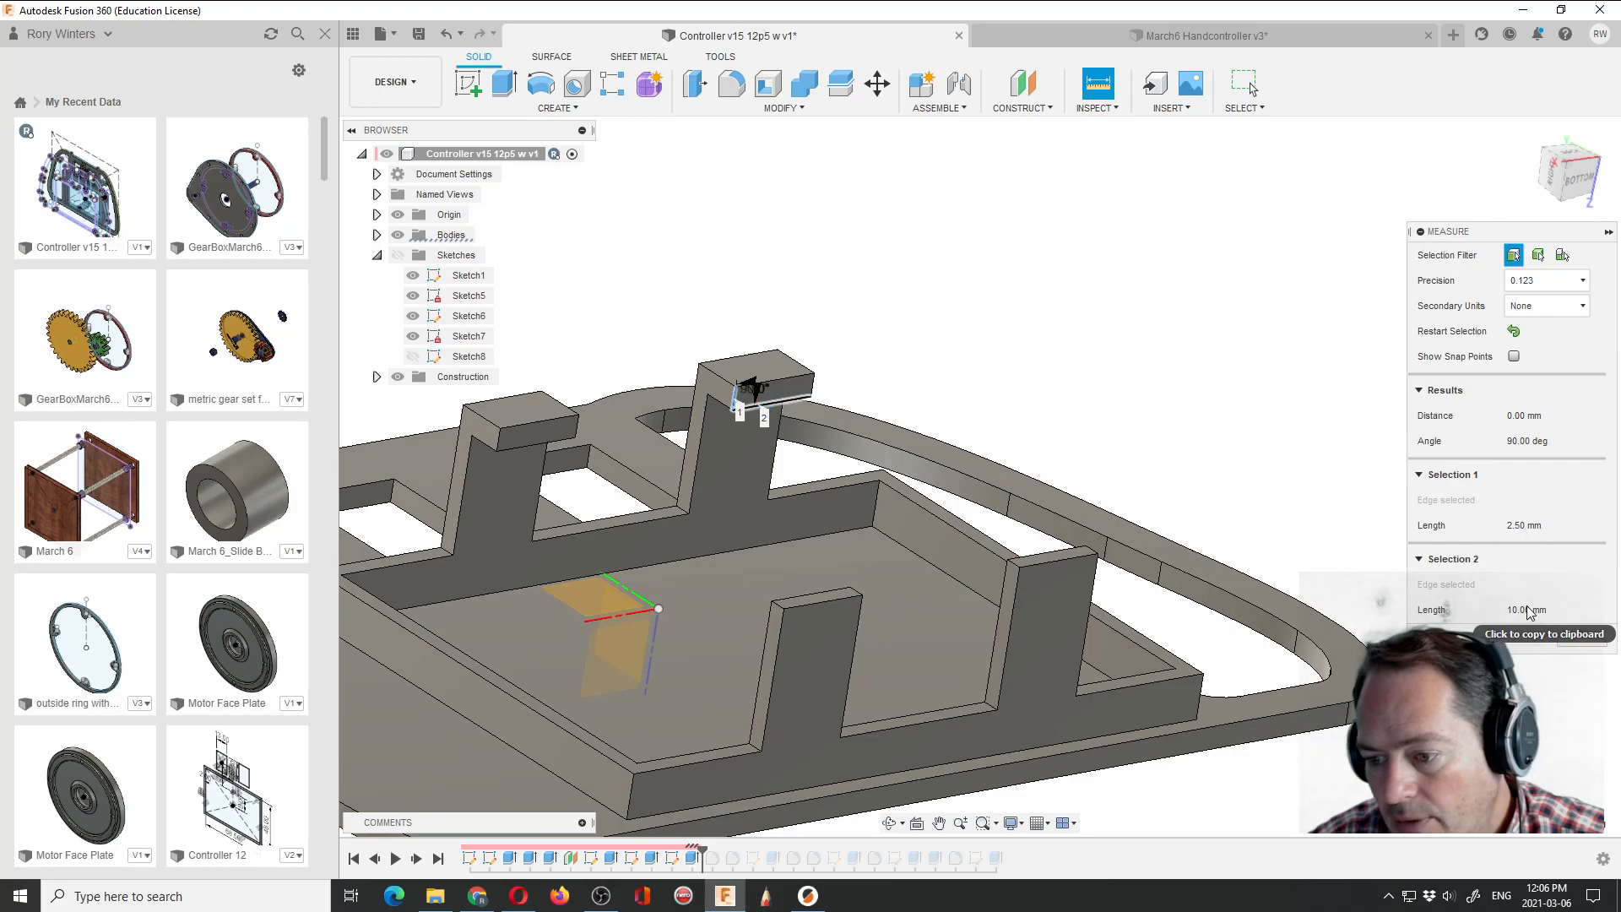
Return to the March6 Handcontroller design and start a new sketch on the upright tab's inward-facing face.
click(1057, 34)
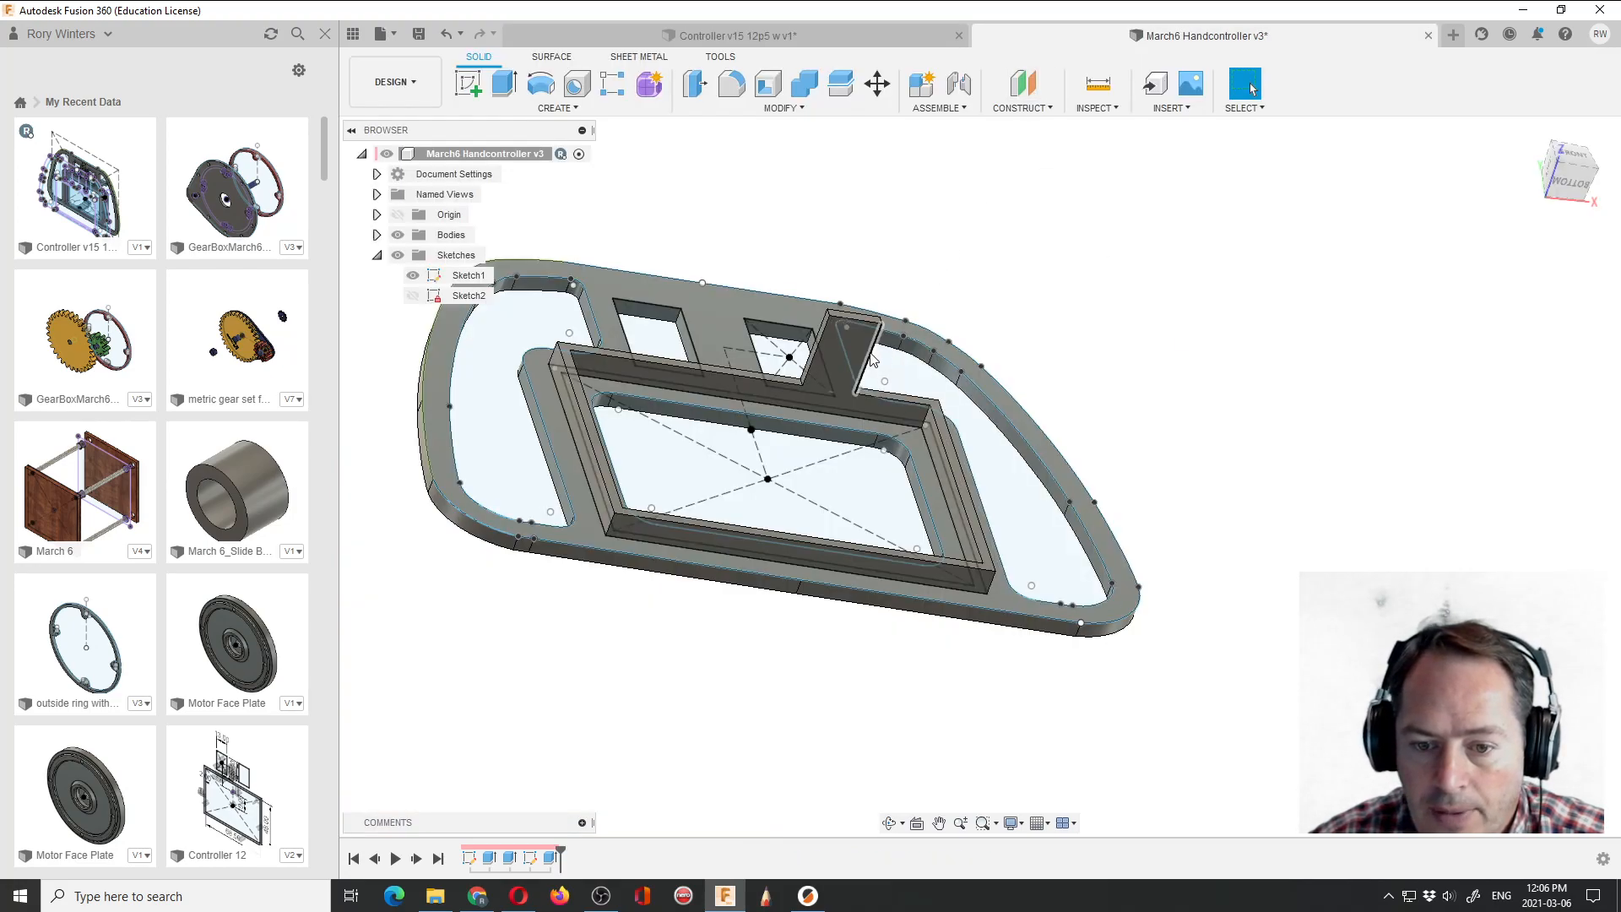
scroll(848, 333, up, 5)
scroll(848, 333, up, 3)
click(469, 83)
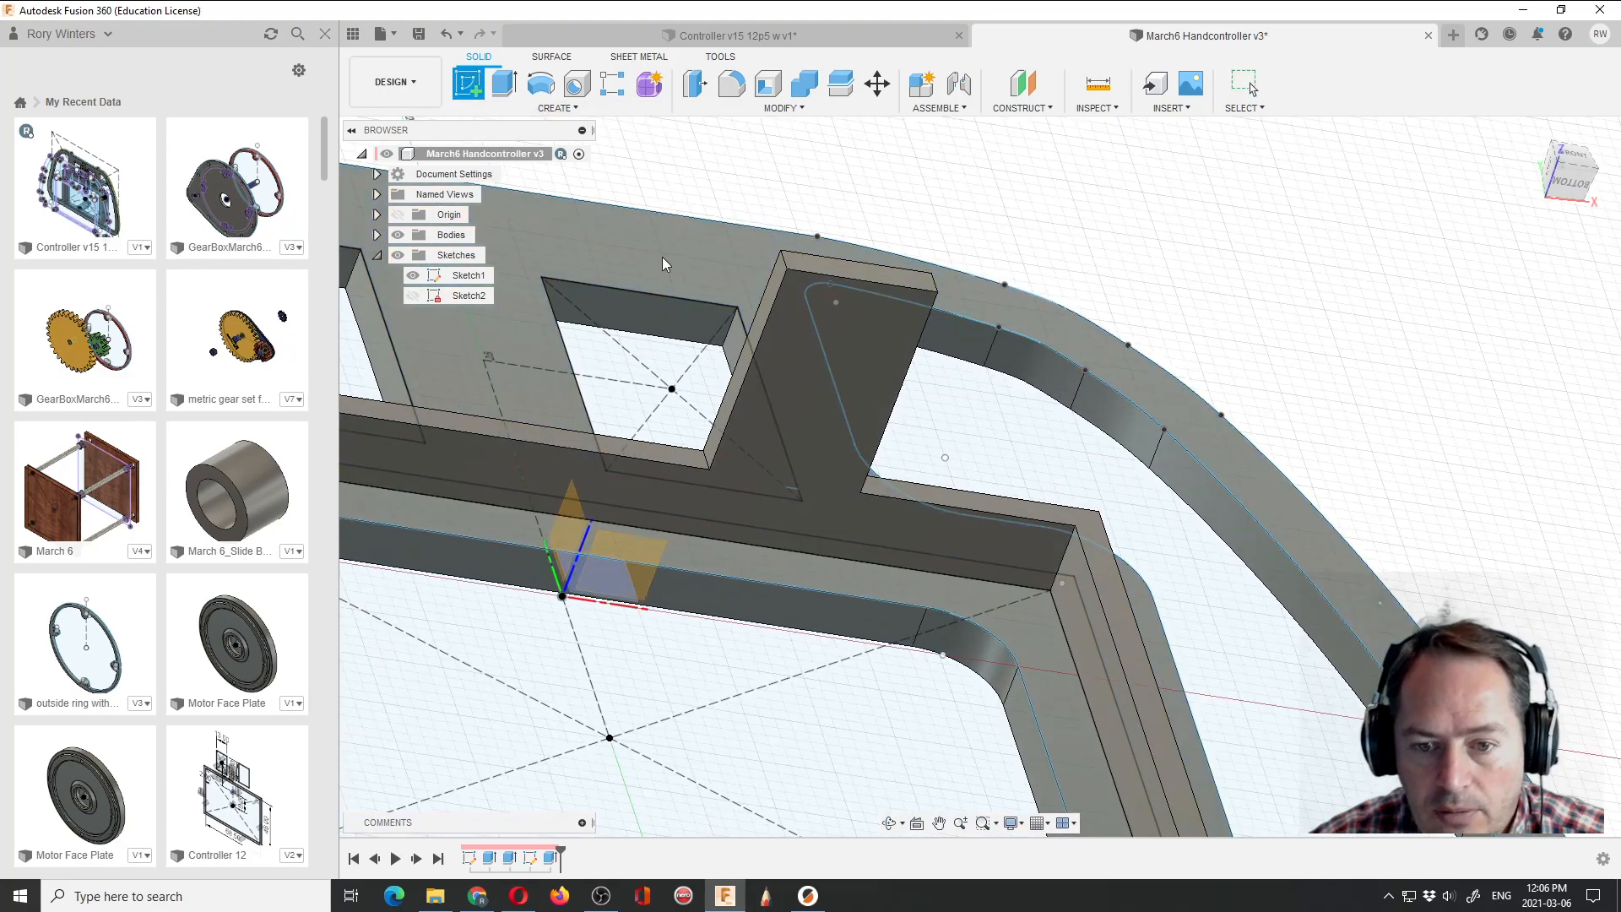
click(793, 282)
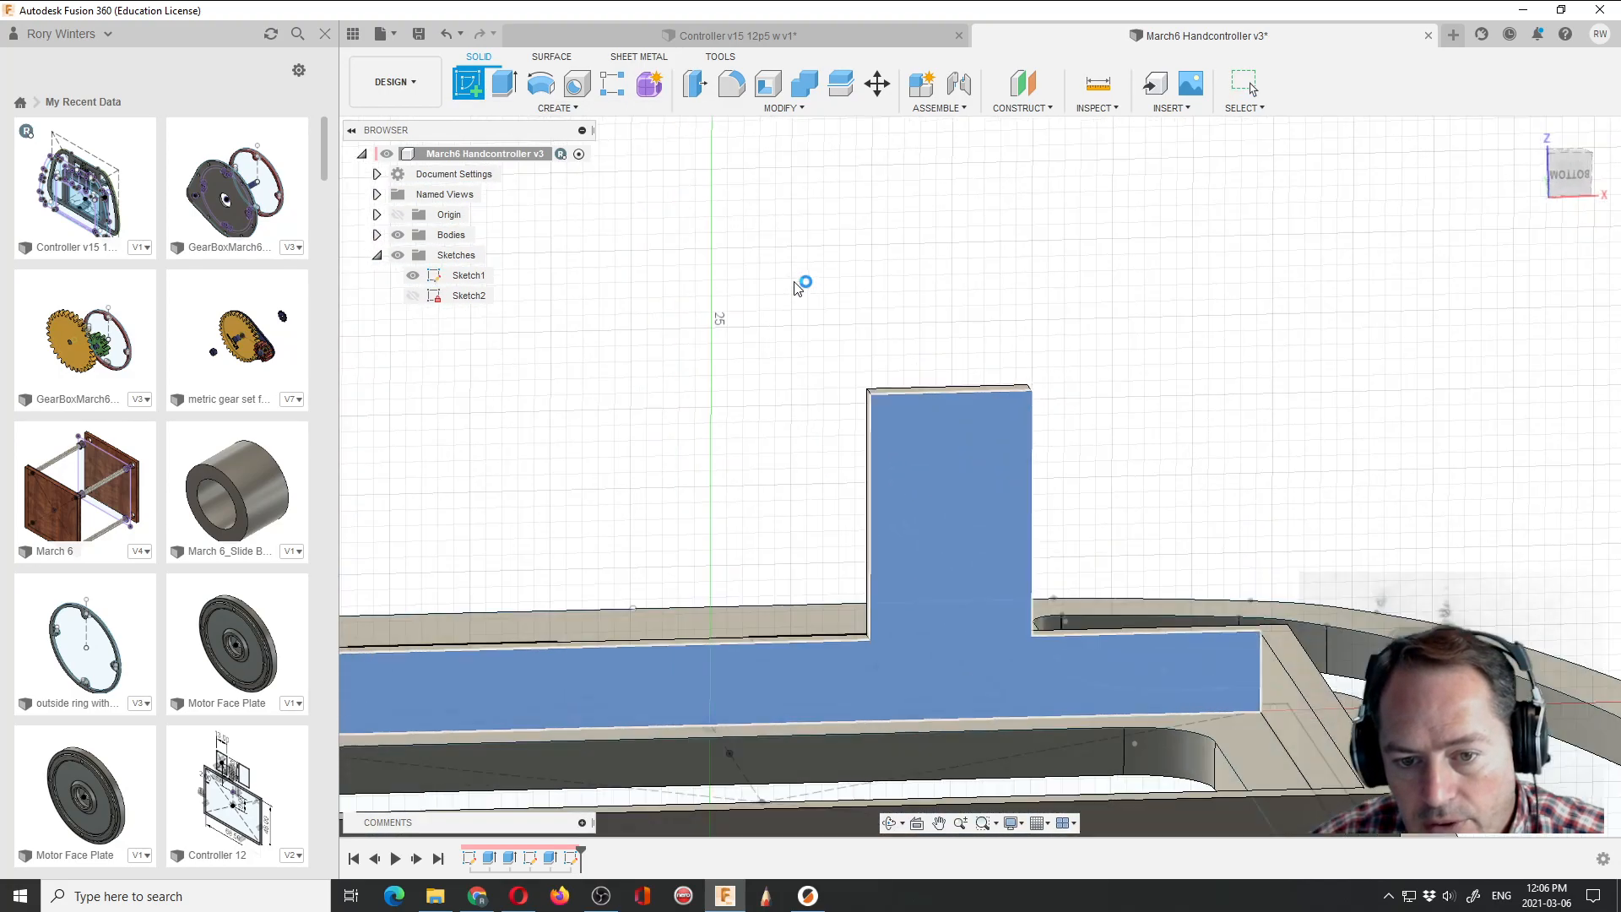
Draw a 2.5 mm high rectangle across the full width of the tab's upper end and finish the sketch.
click(505, 85)
click(505, 84)
click(734, 376)
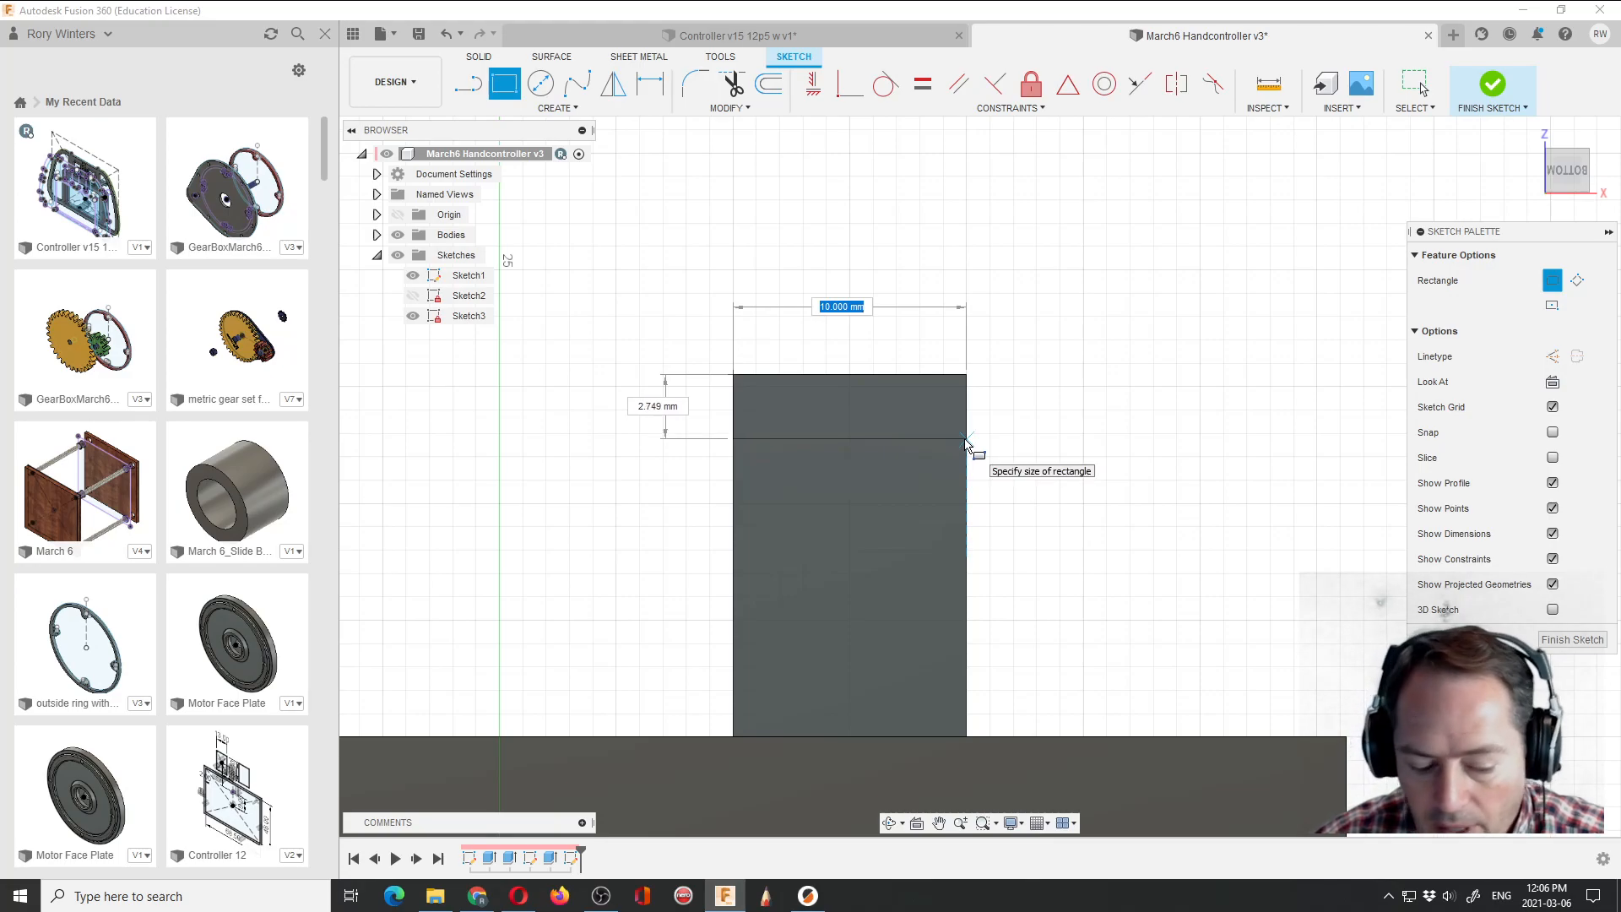
key(Tab)
text(2)
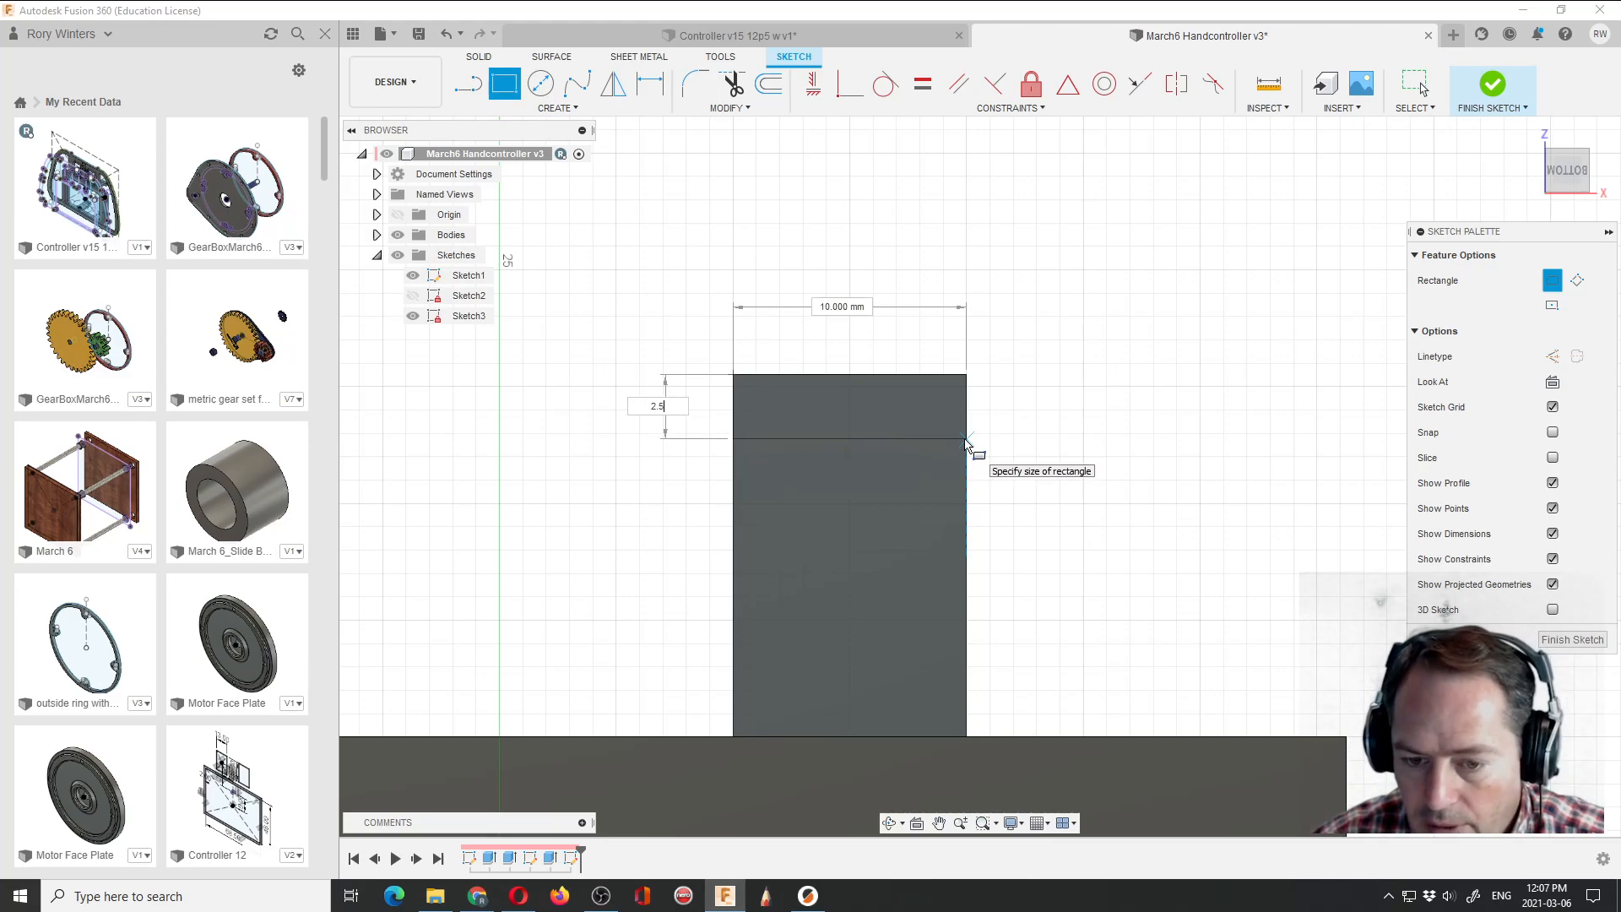
text(.5)
key(Return)
key(Escape)
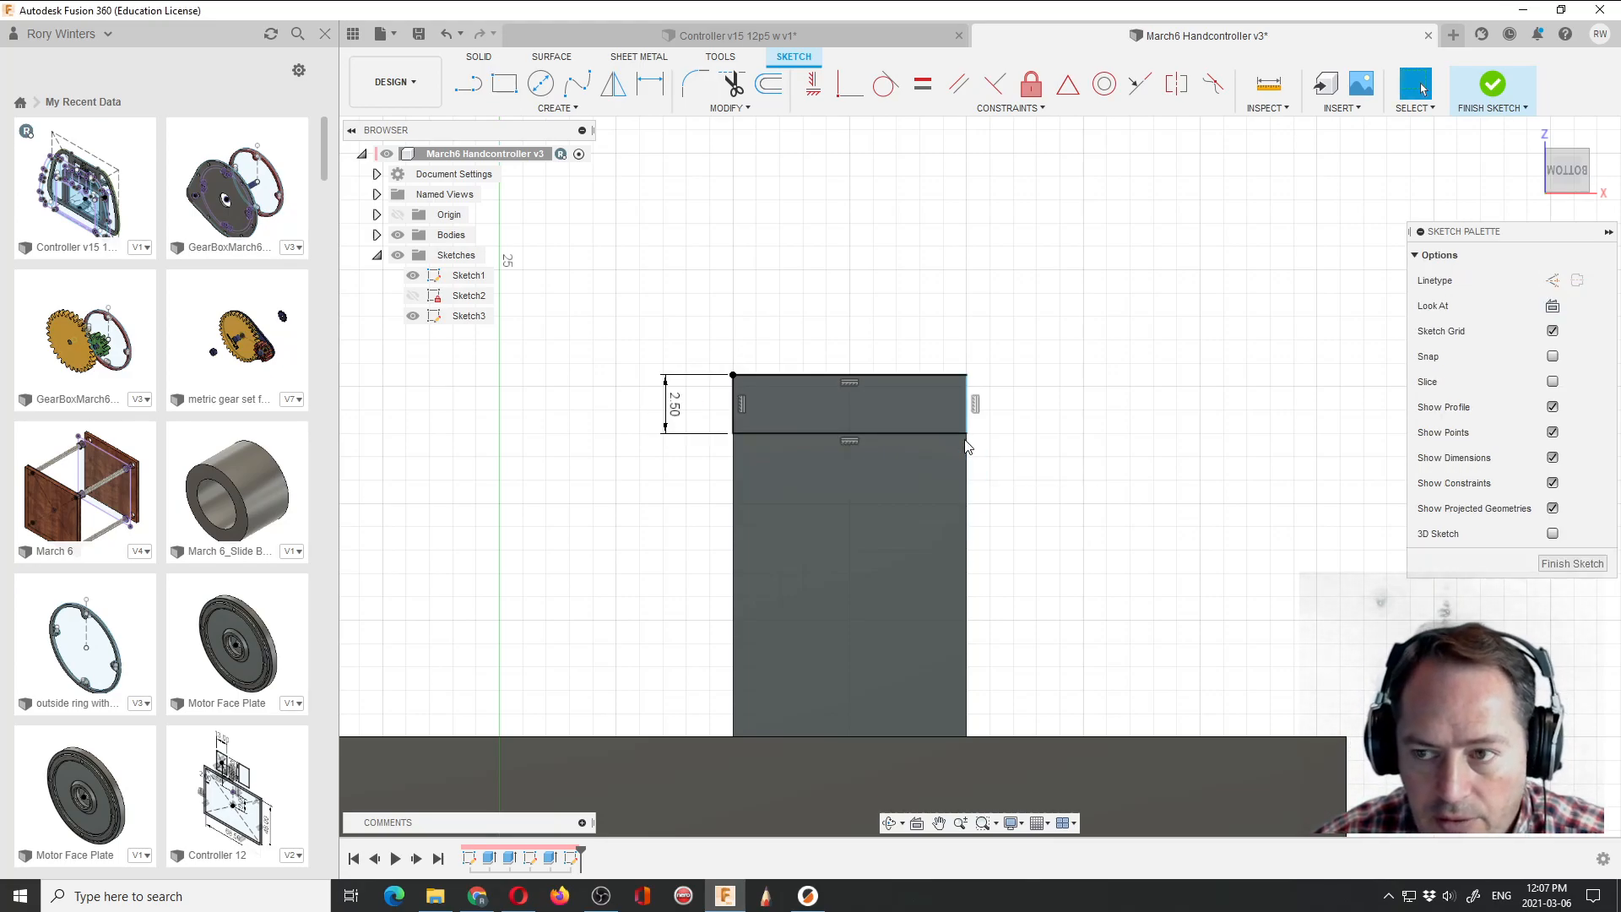
click(1492, 89)
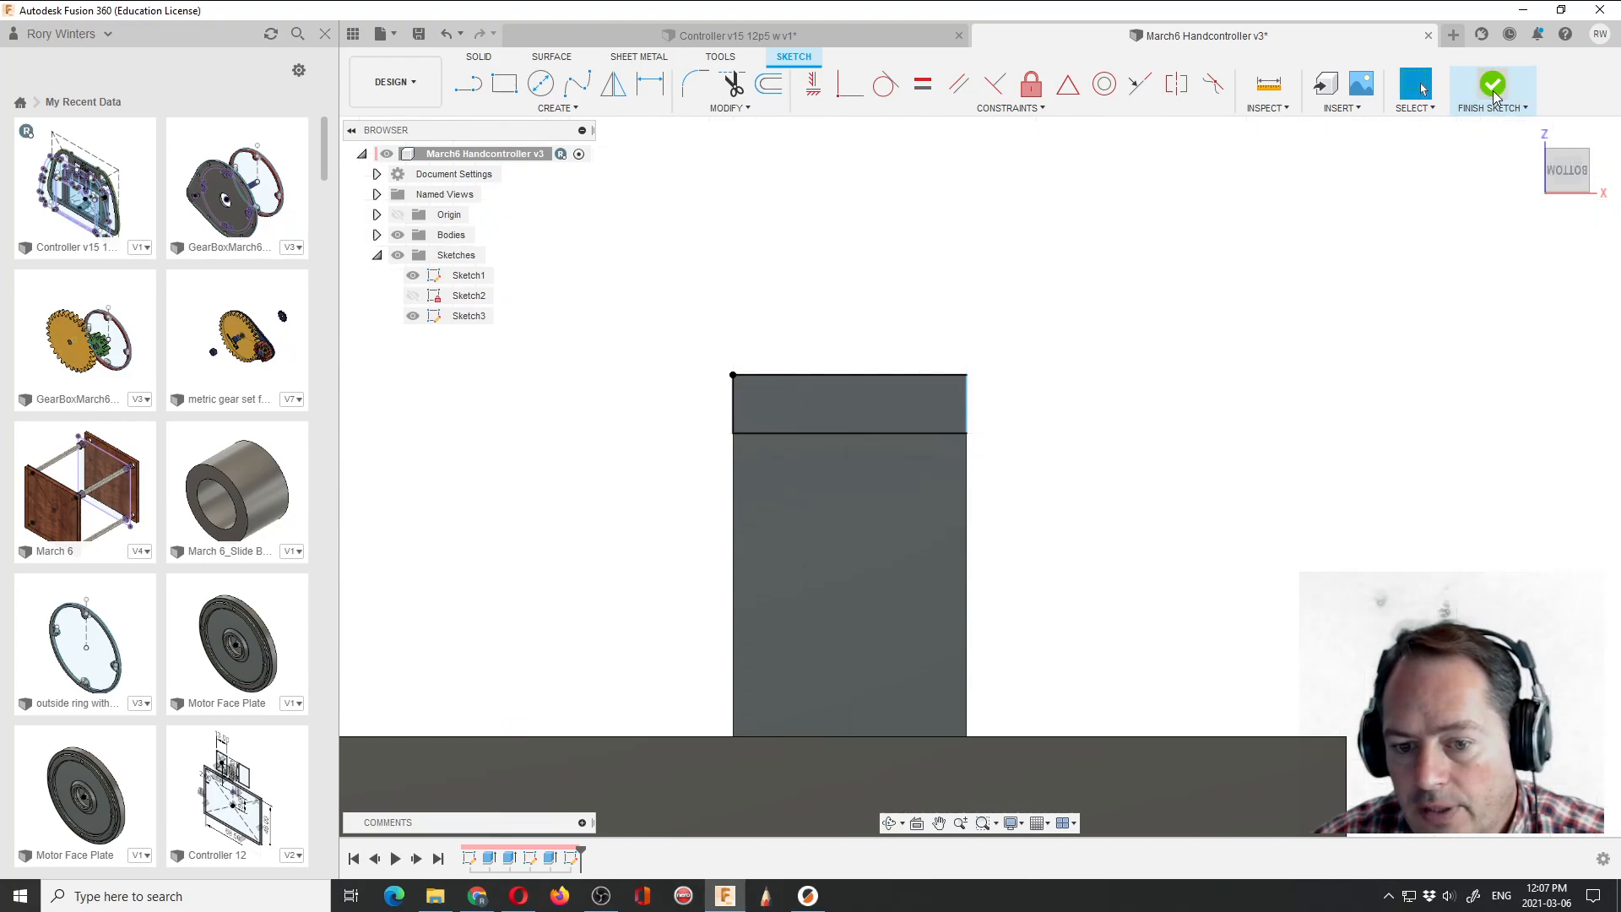
Switch to the Controller v15 12p5 w design and measure how far the hook block projects from the tab.
click(890, 823)
drag(826, 481, 888, 411)
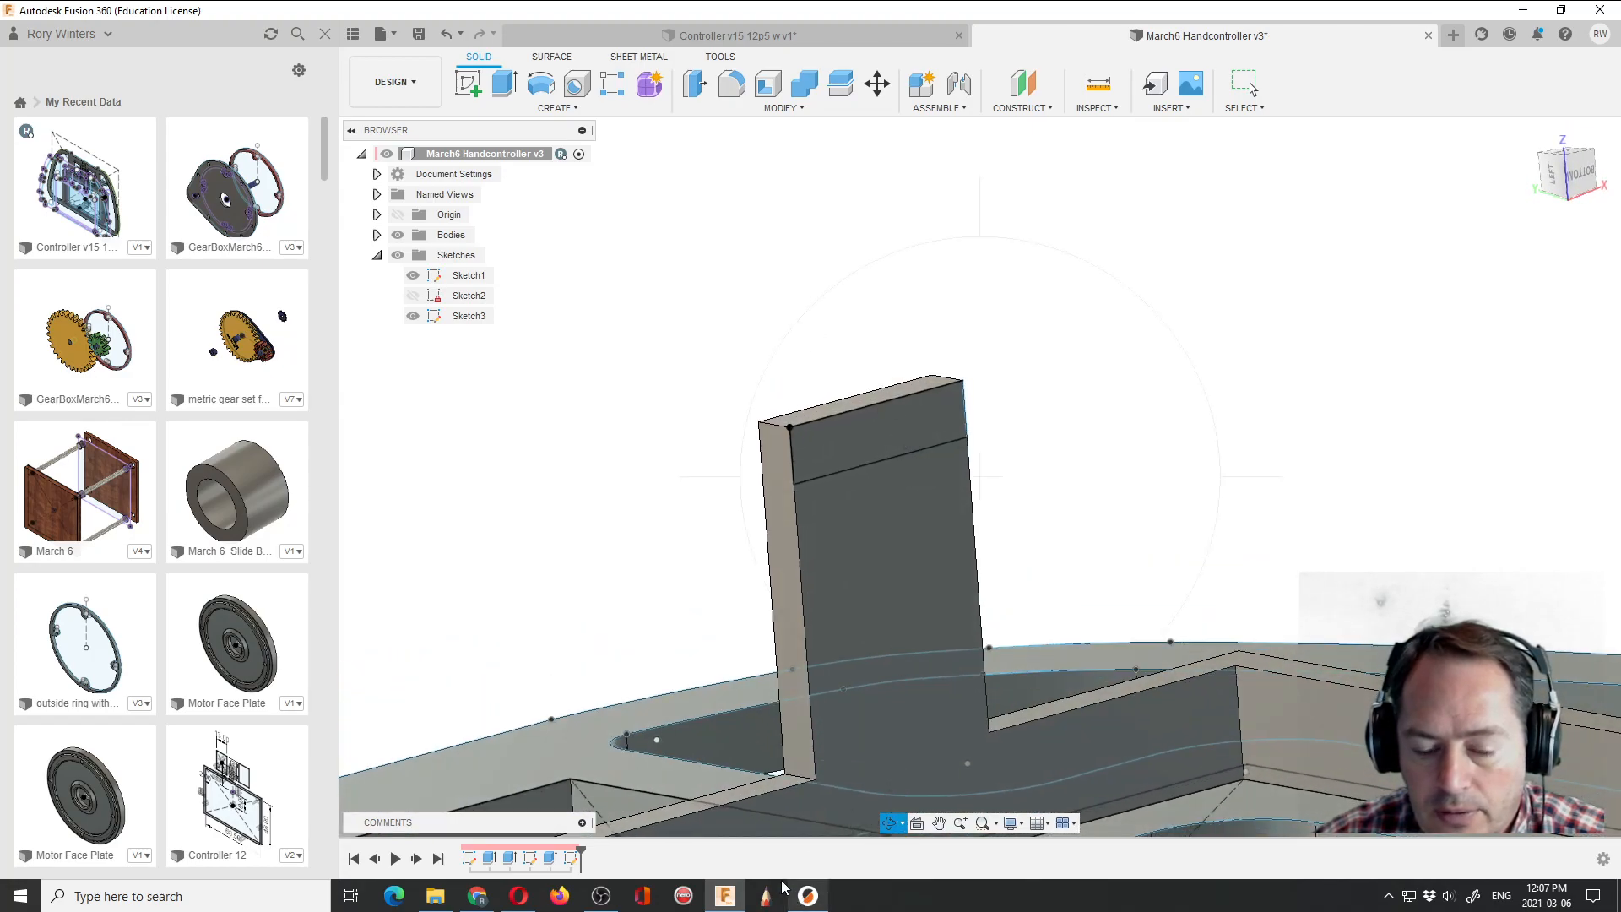
scroll(621, 181, down, 4)
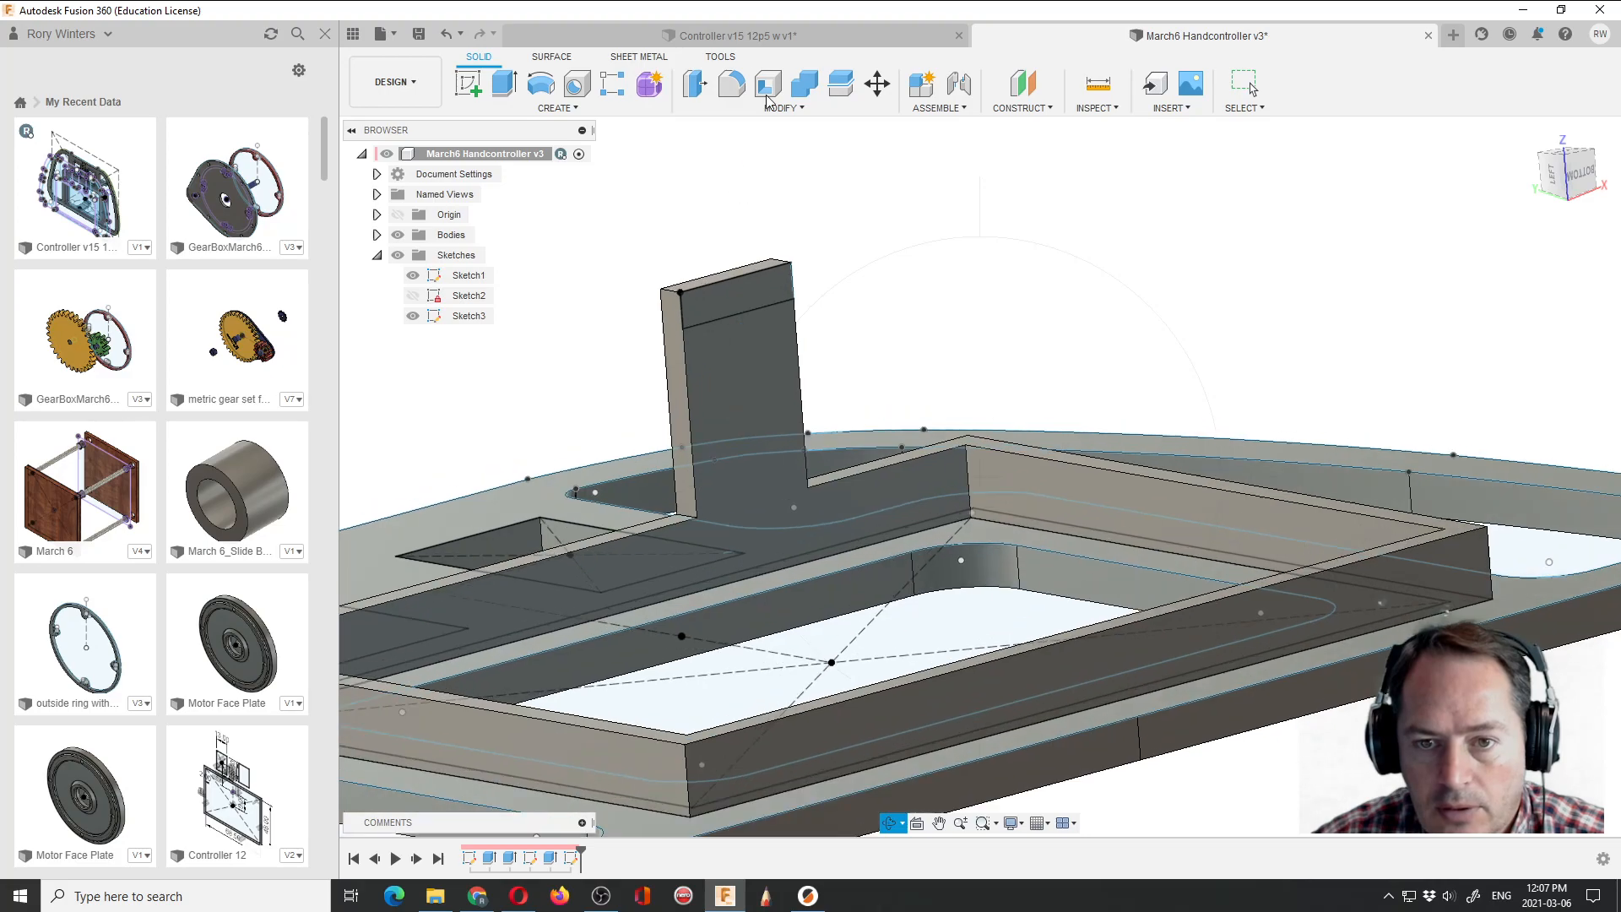
click(737, 36)
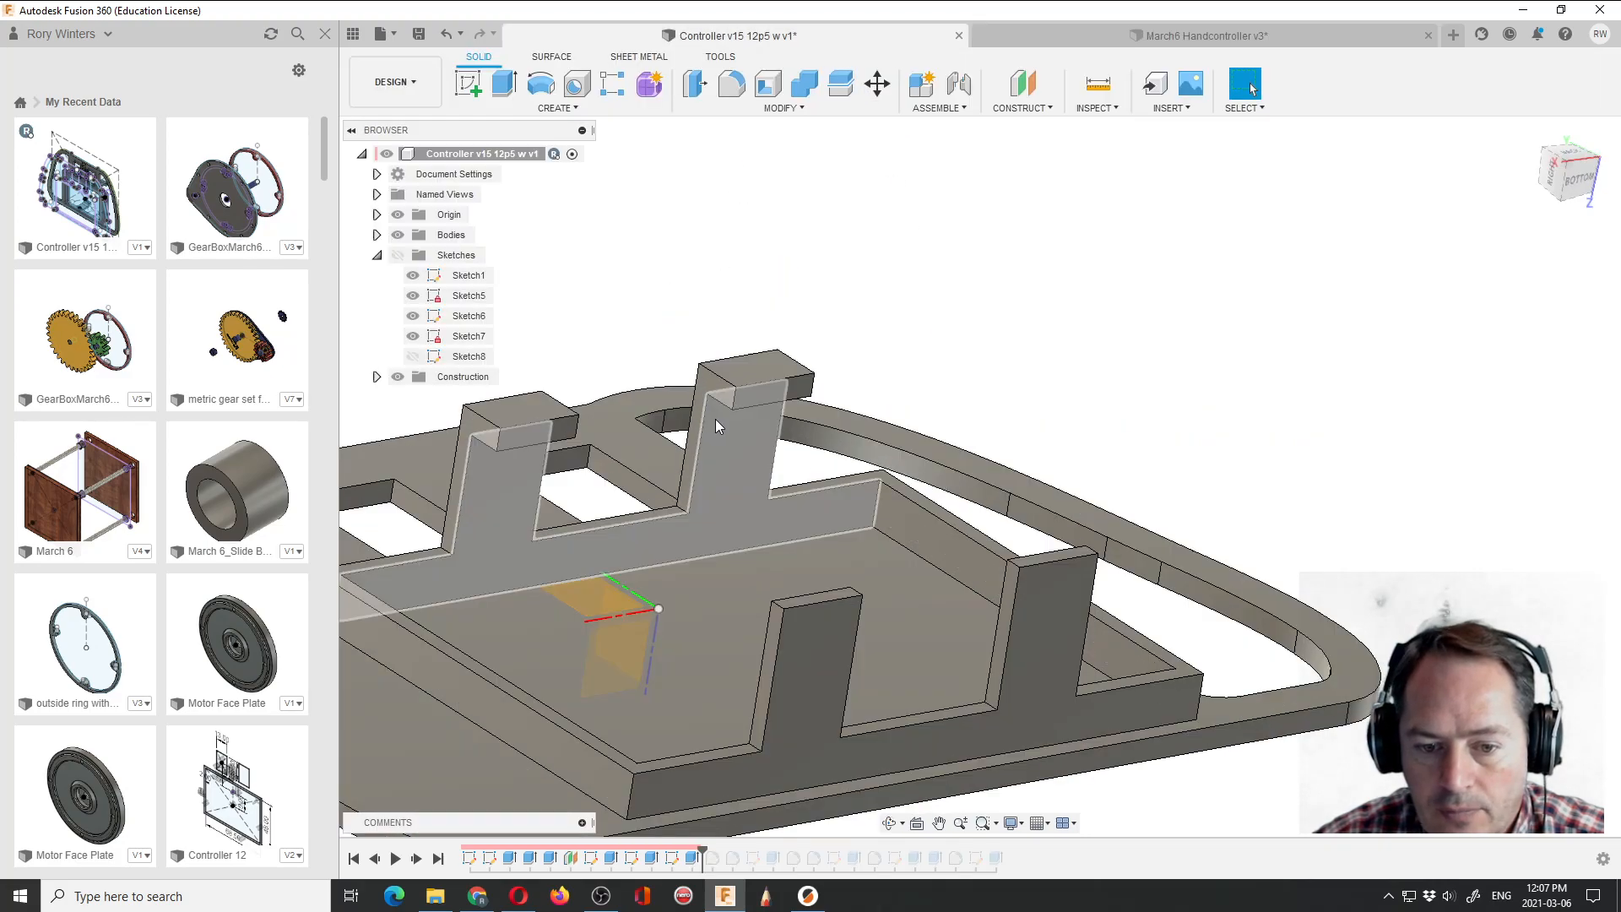
click(717, 404)
key(i)
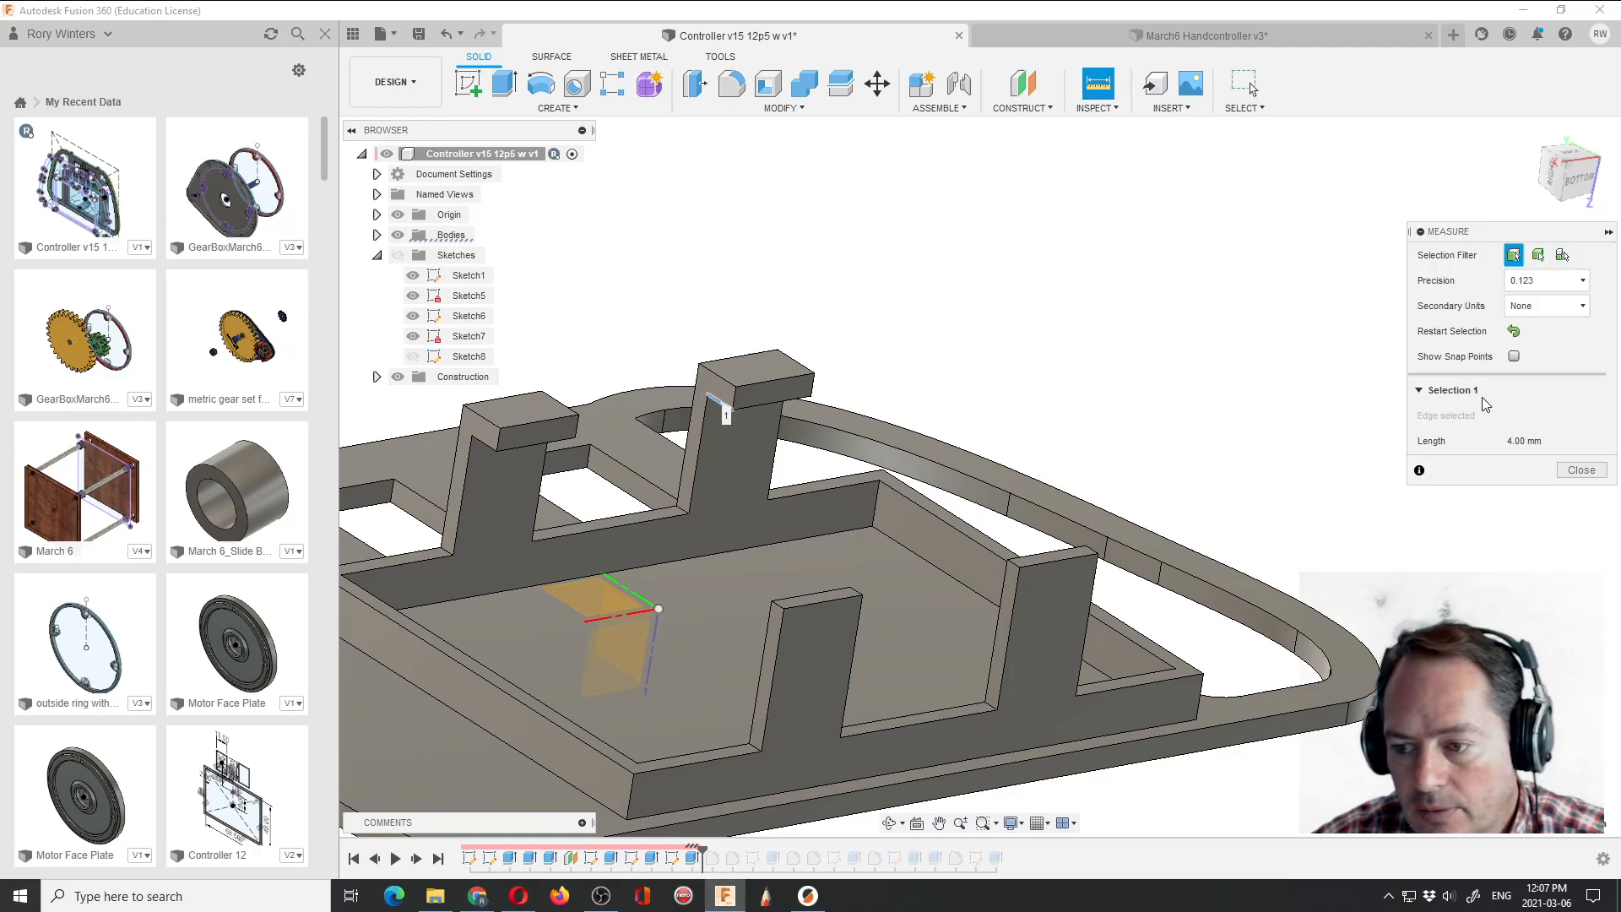
Return to the March6 Handcontroller design and extrude the strip at the tab's upper end 4 mm inward as a joined hook.
click(1065, 38)
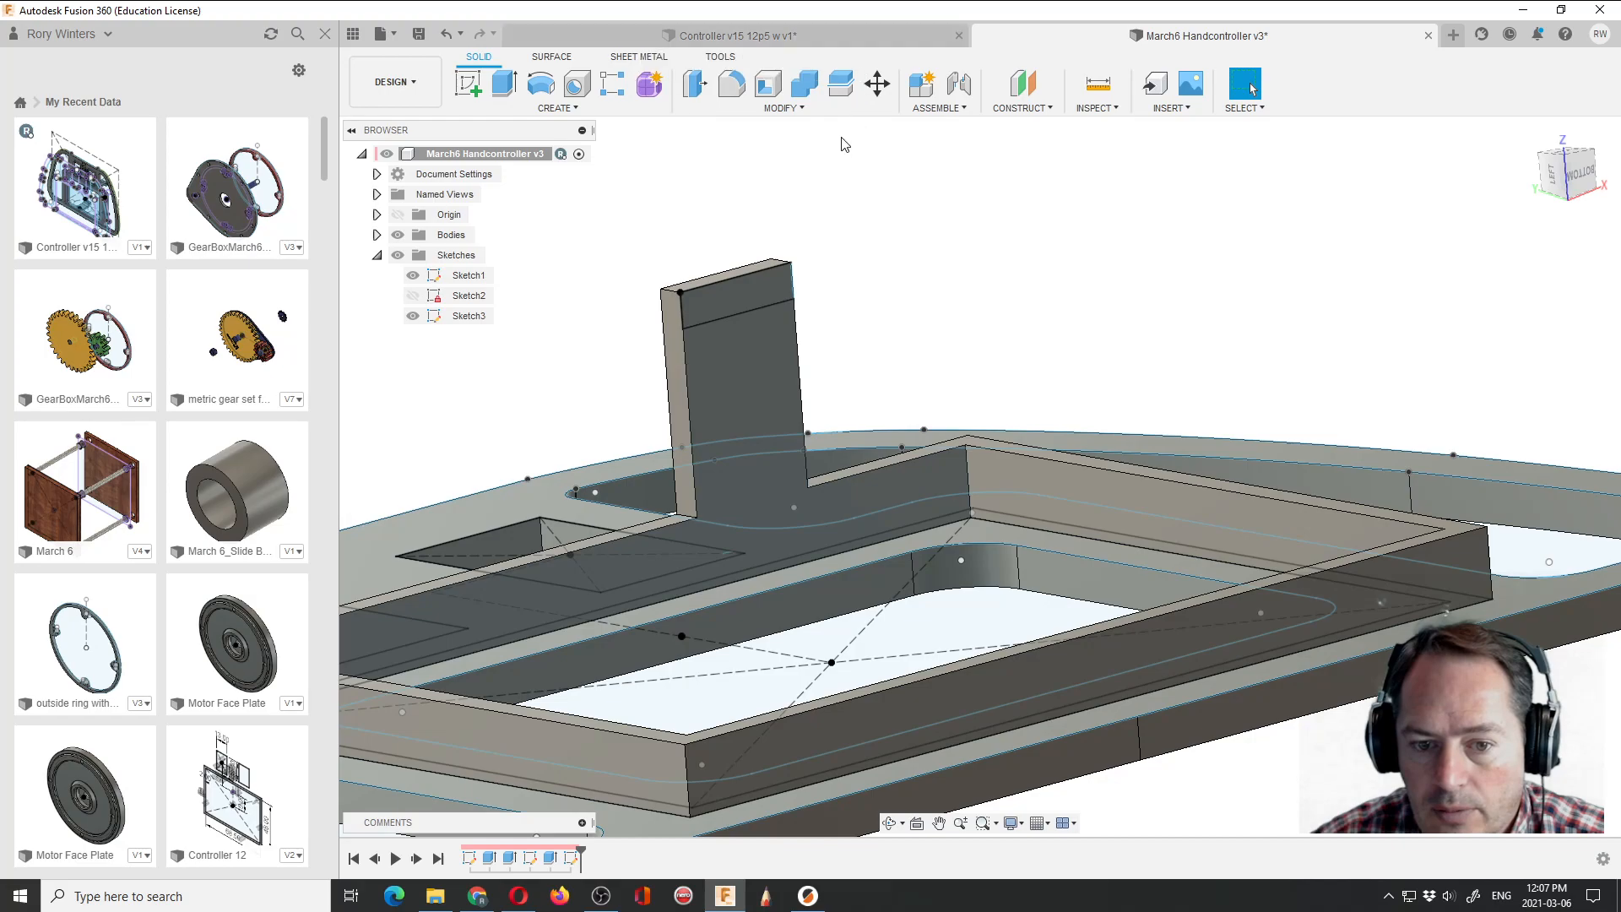
key(e)
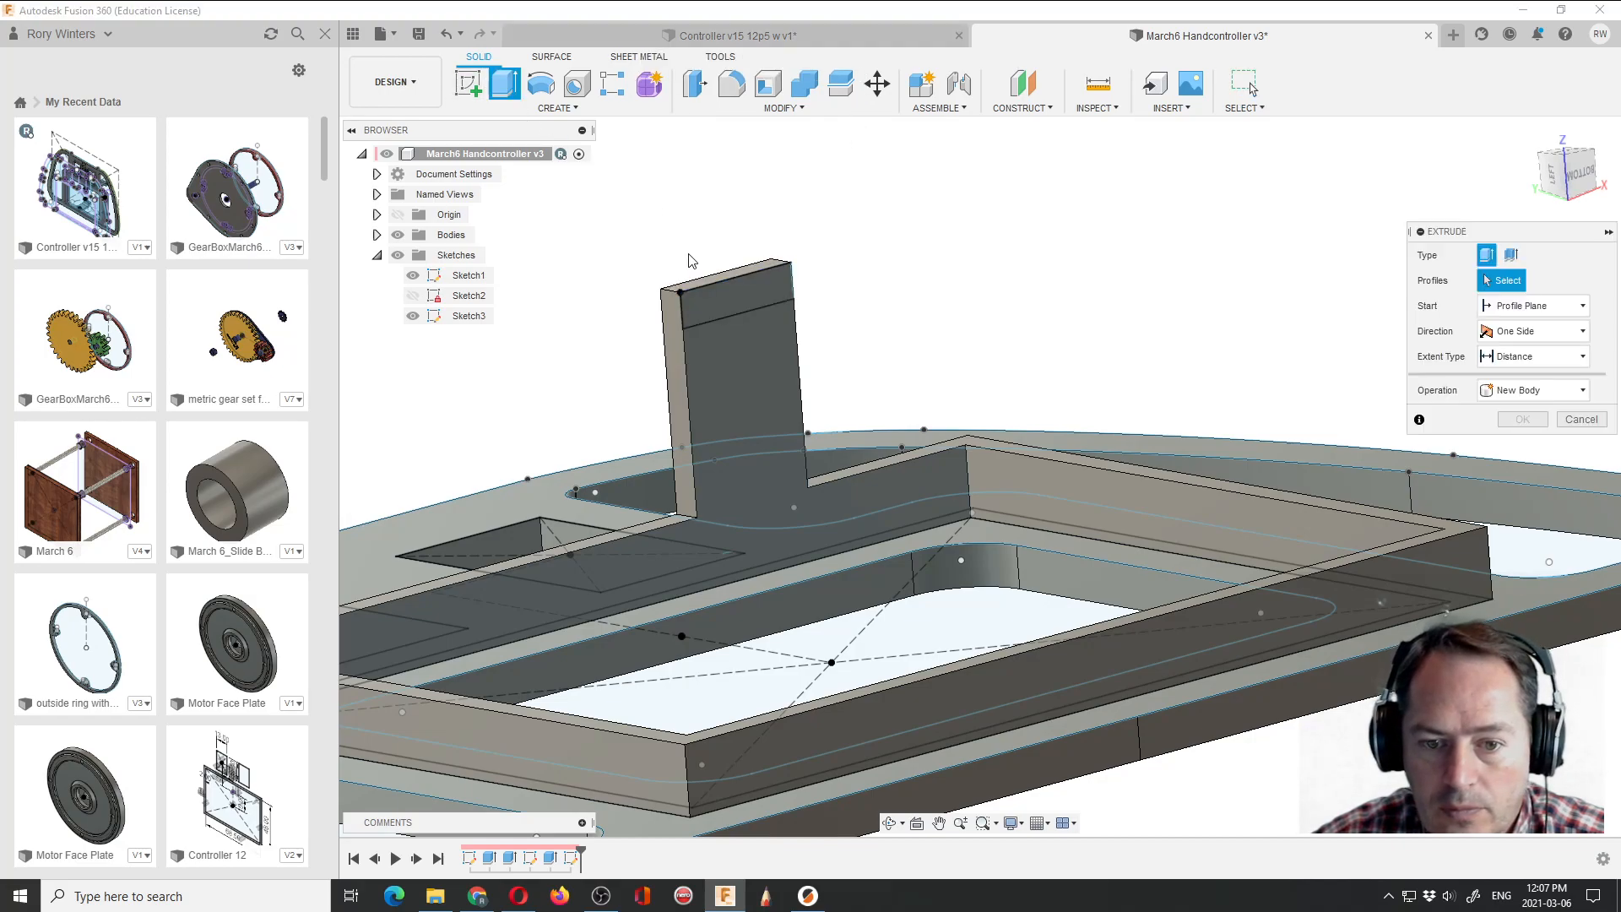
click(722, 306)
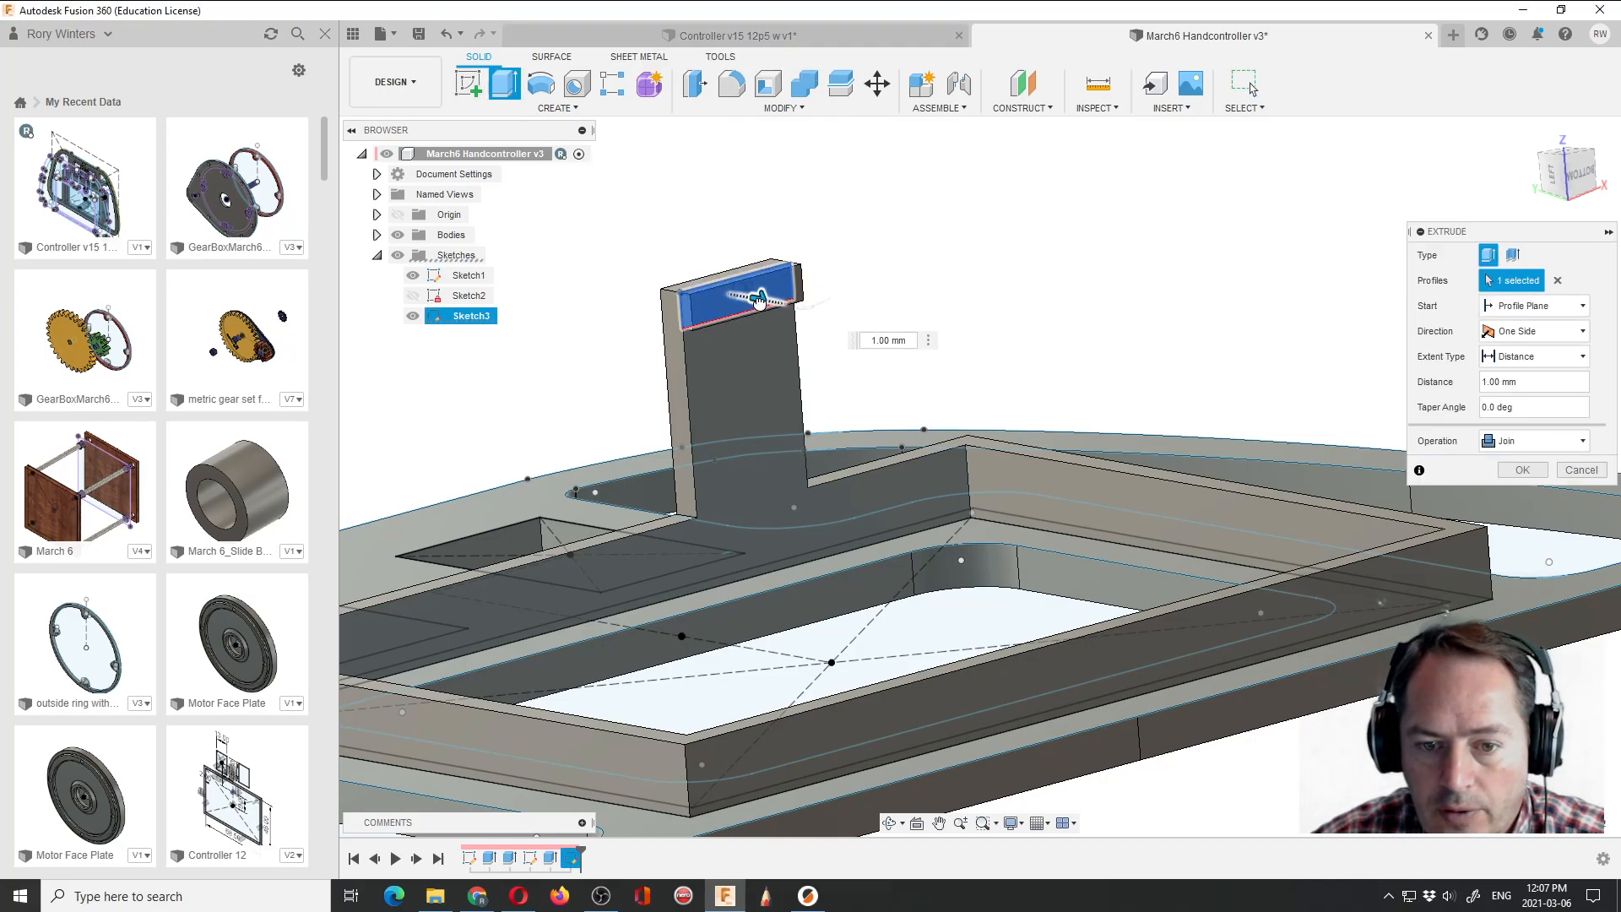
text(4)
key(Return)
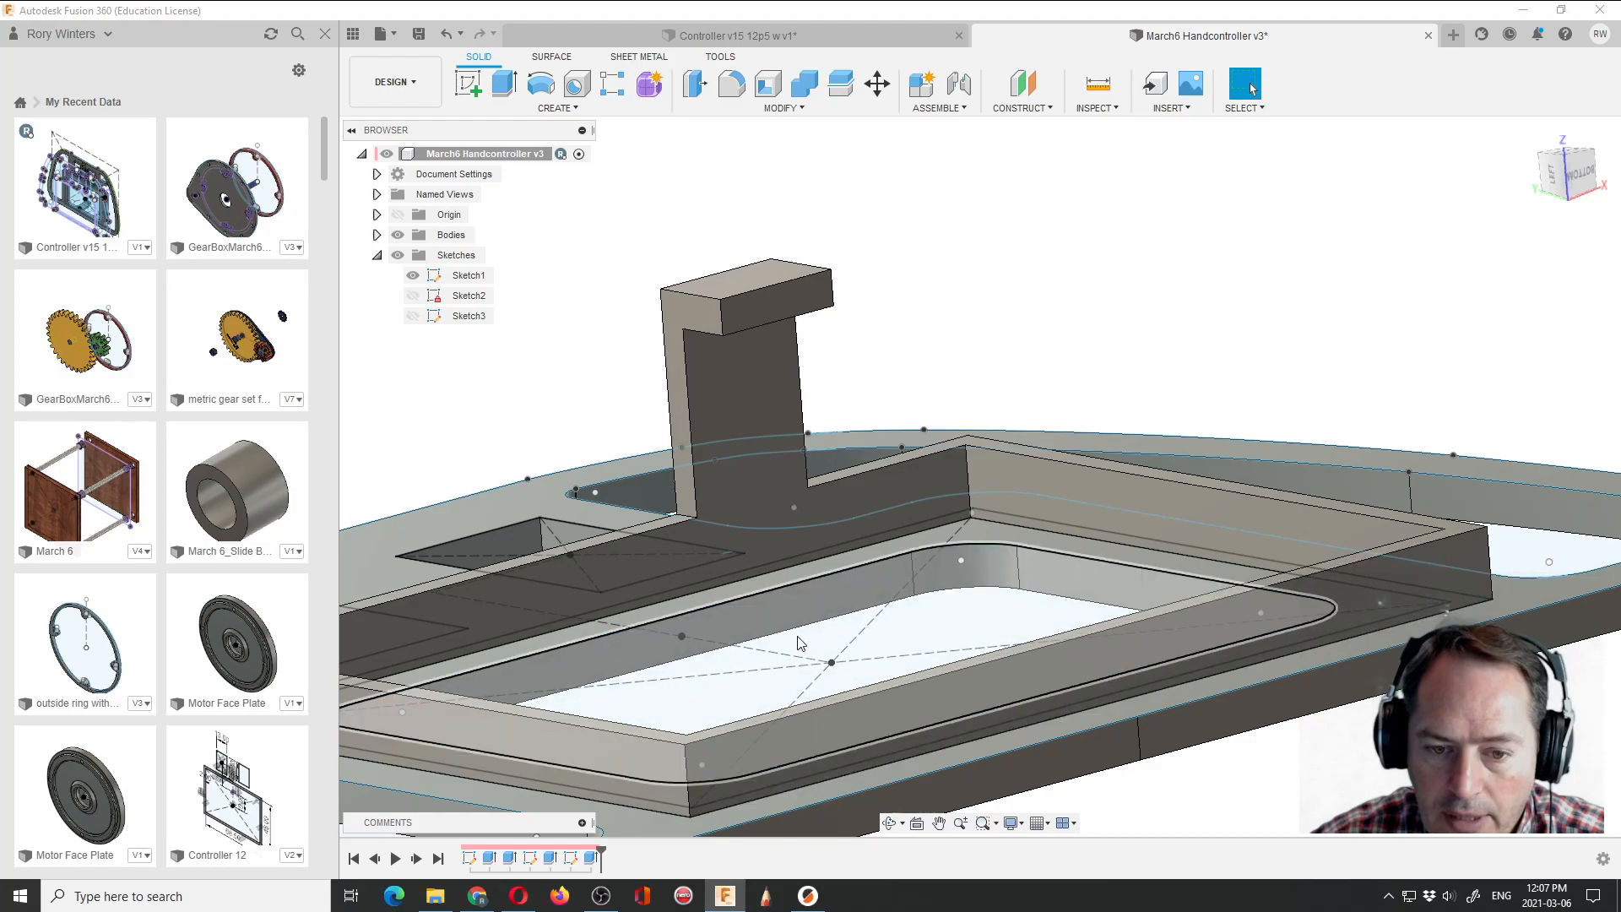
Fillet the inner corner edge beneath the hook's overhang with a 4 mm radius.
click(891, 823)
drag(675, 621, 735, 474)
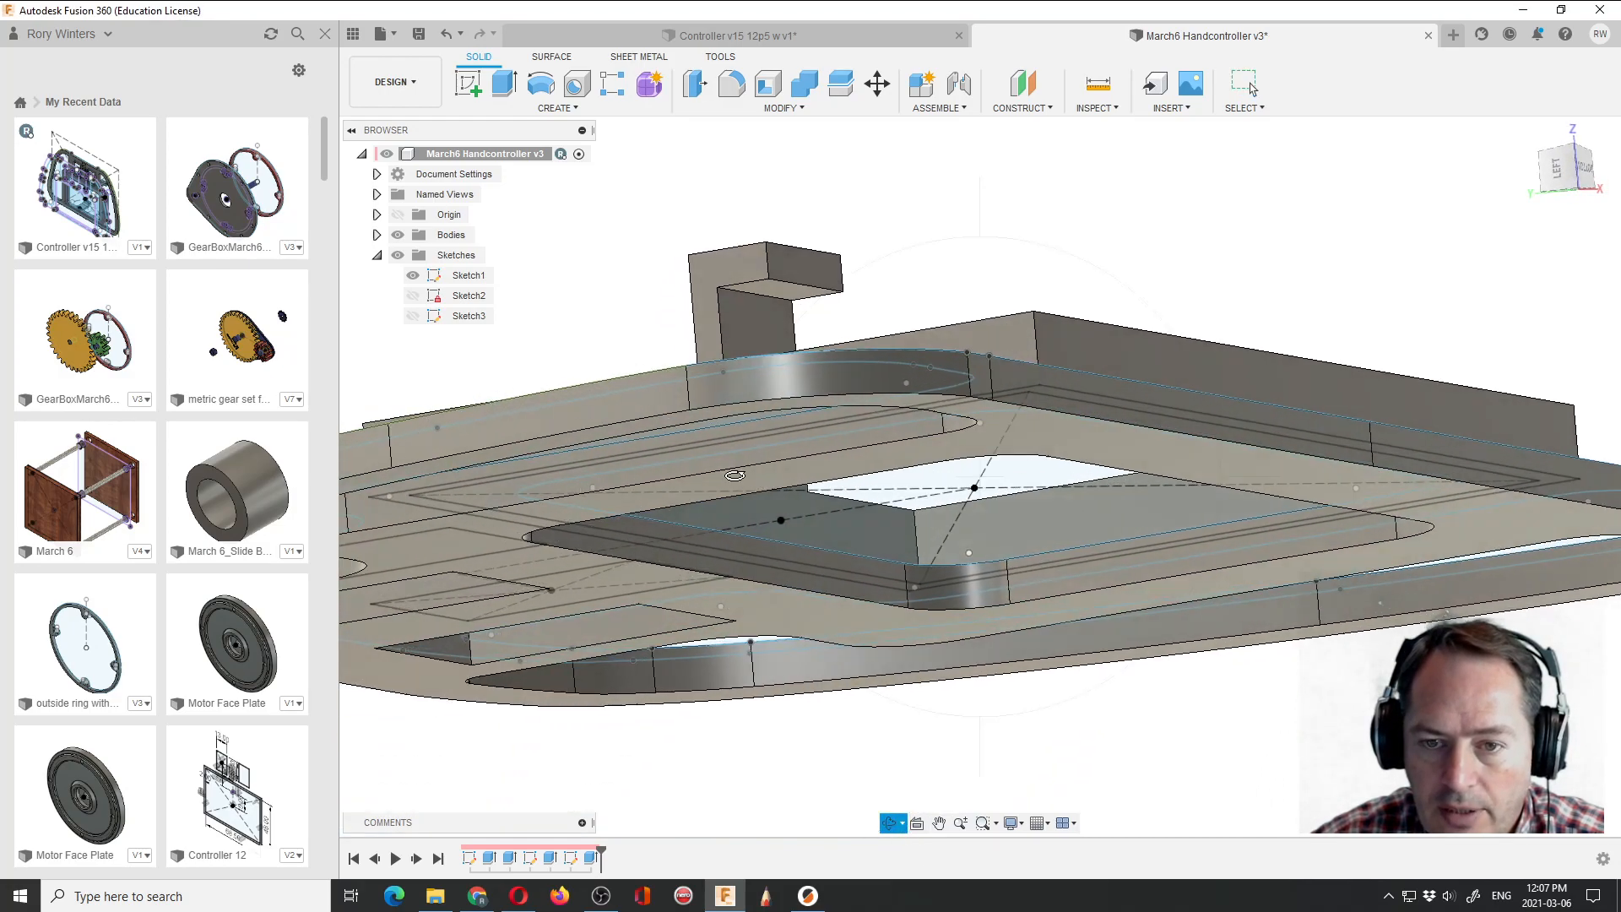
click(731, 82)
click(752, 299)
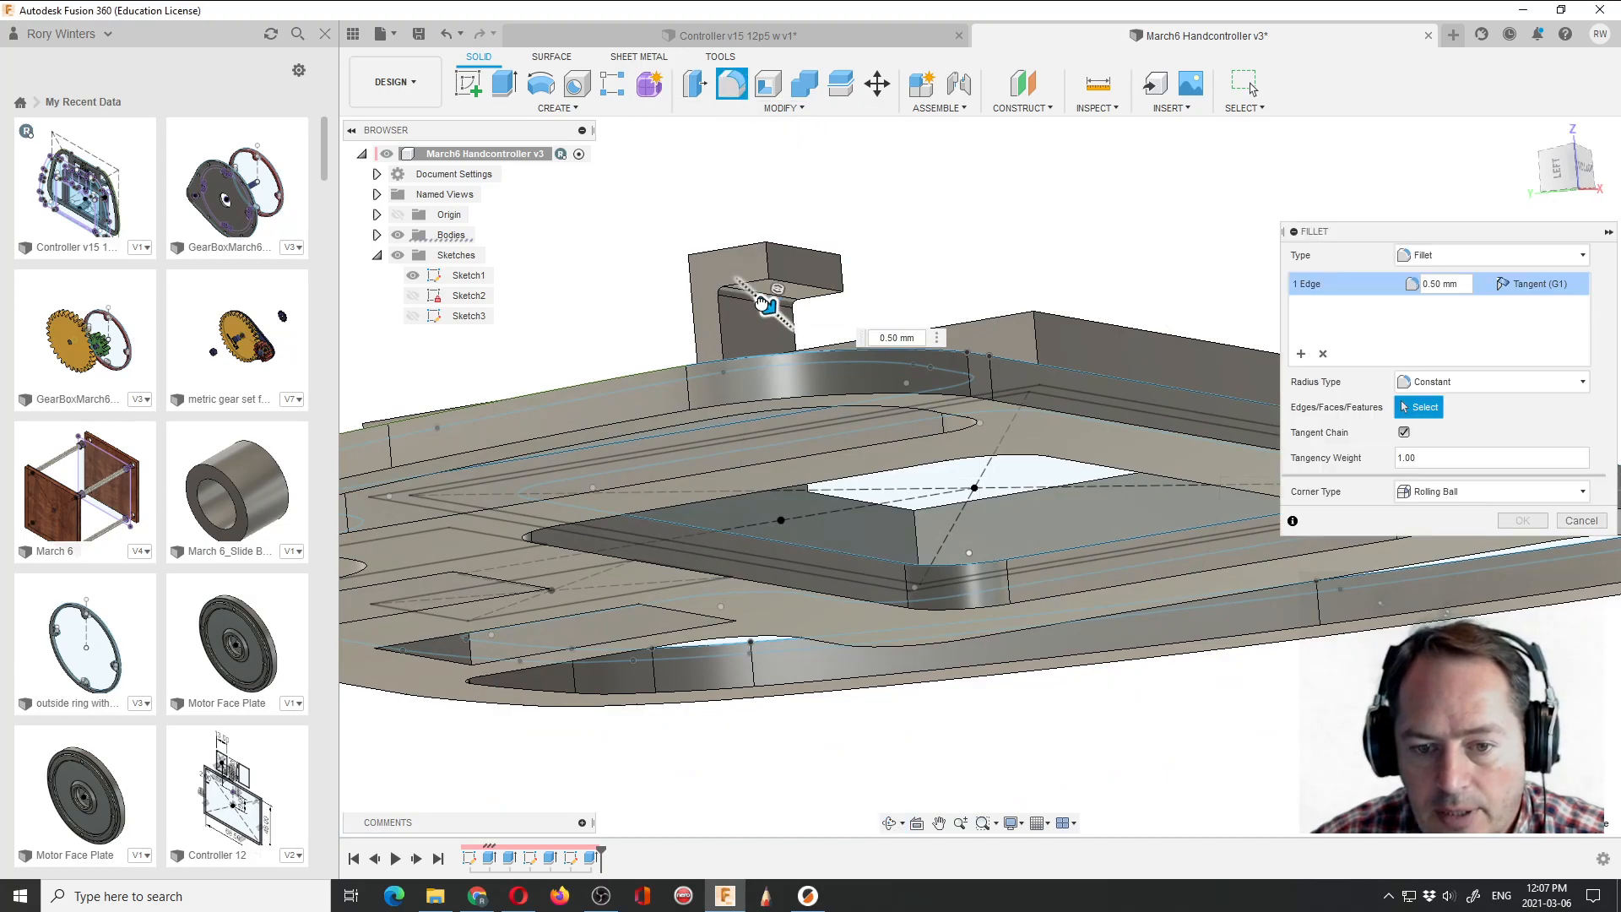
drag(770, 313, 770, 313)
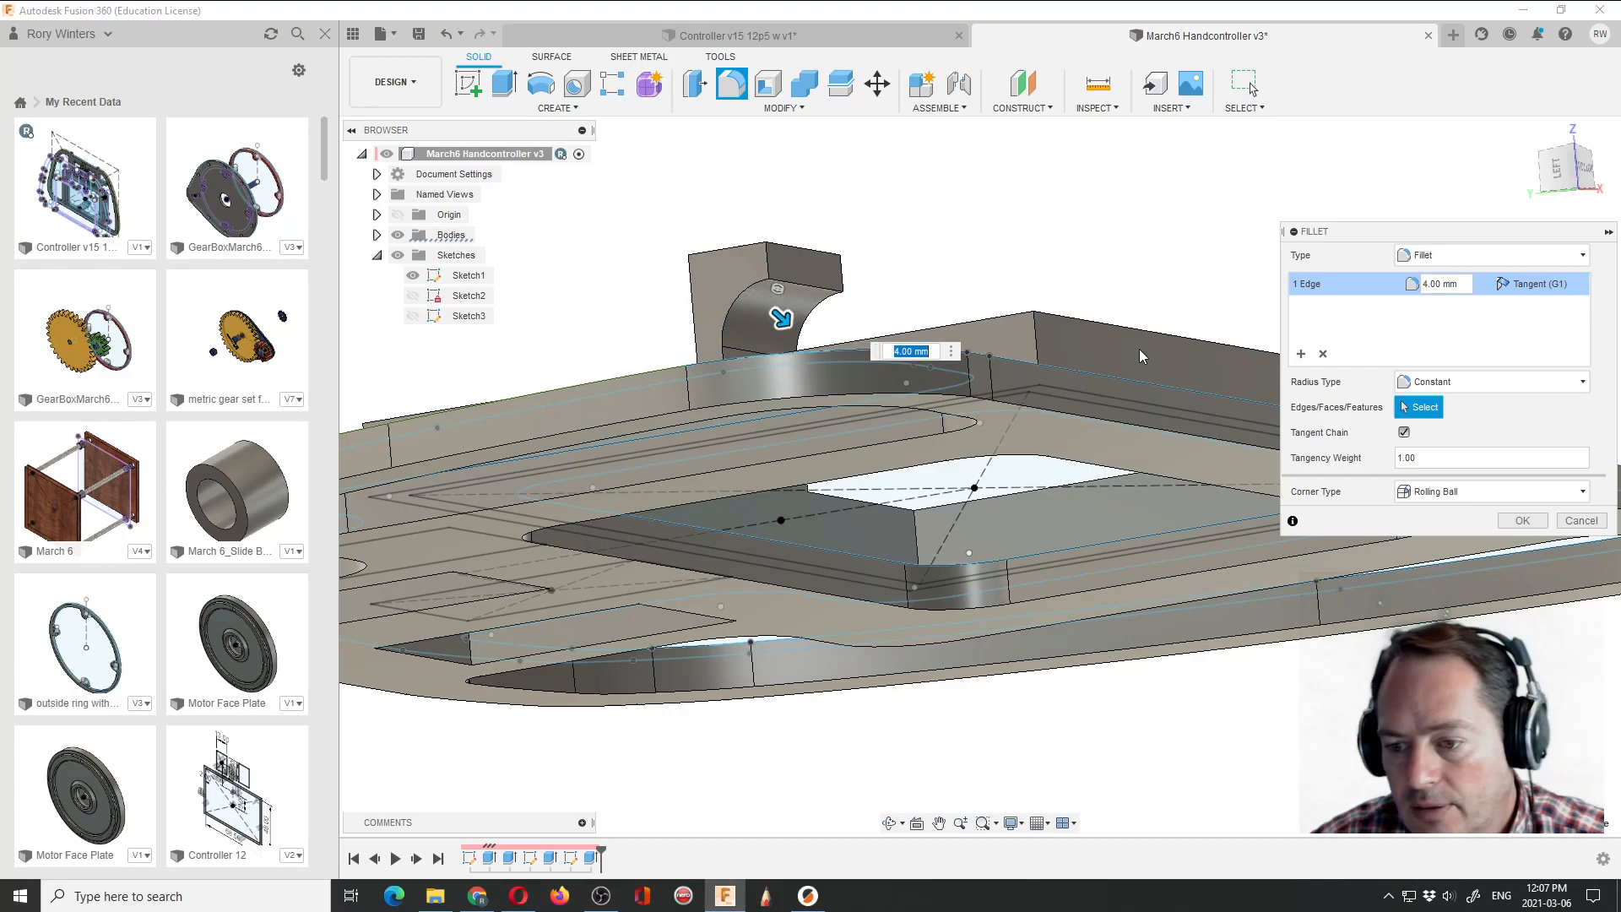
click(1521, 521)
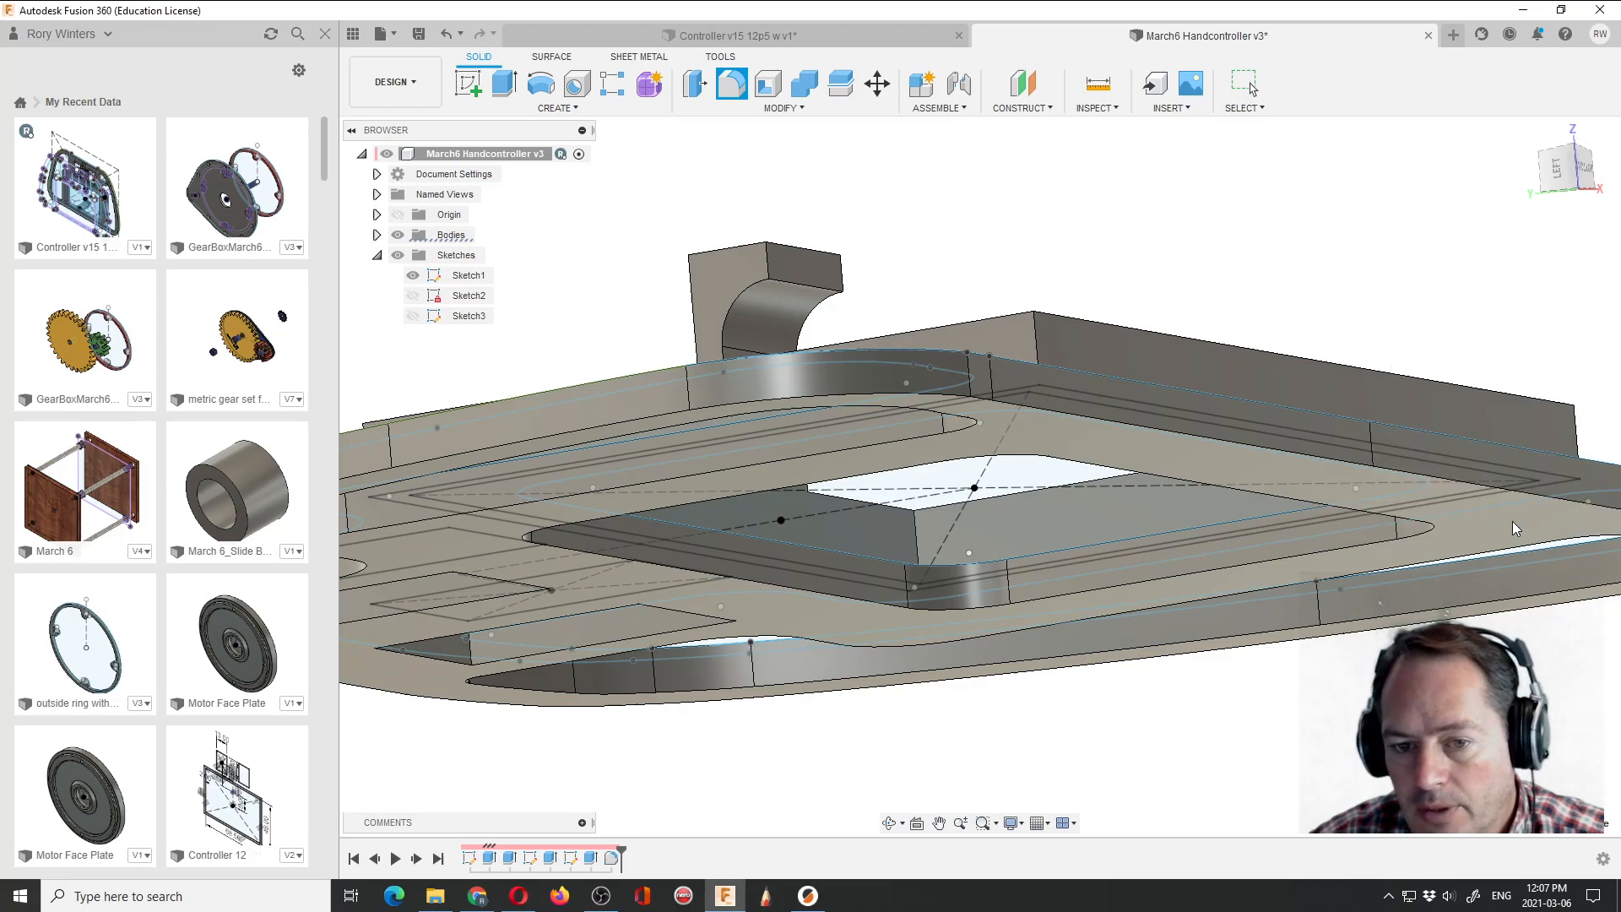
Fillet the hook's outer upper back edge with a 6 mm radius.
click(888, 823)
drag(644, 351, 697, 371)
drag(680, 196, 700, 197)
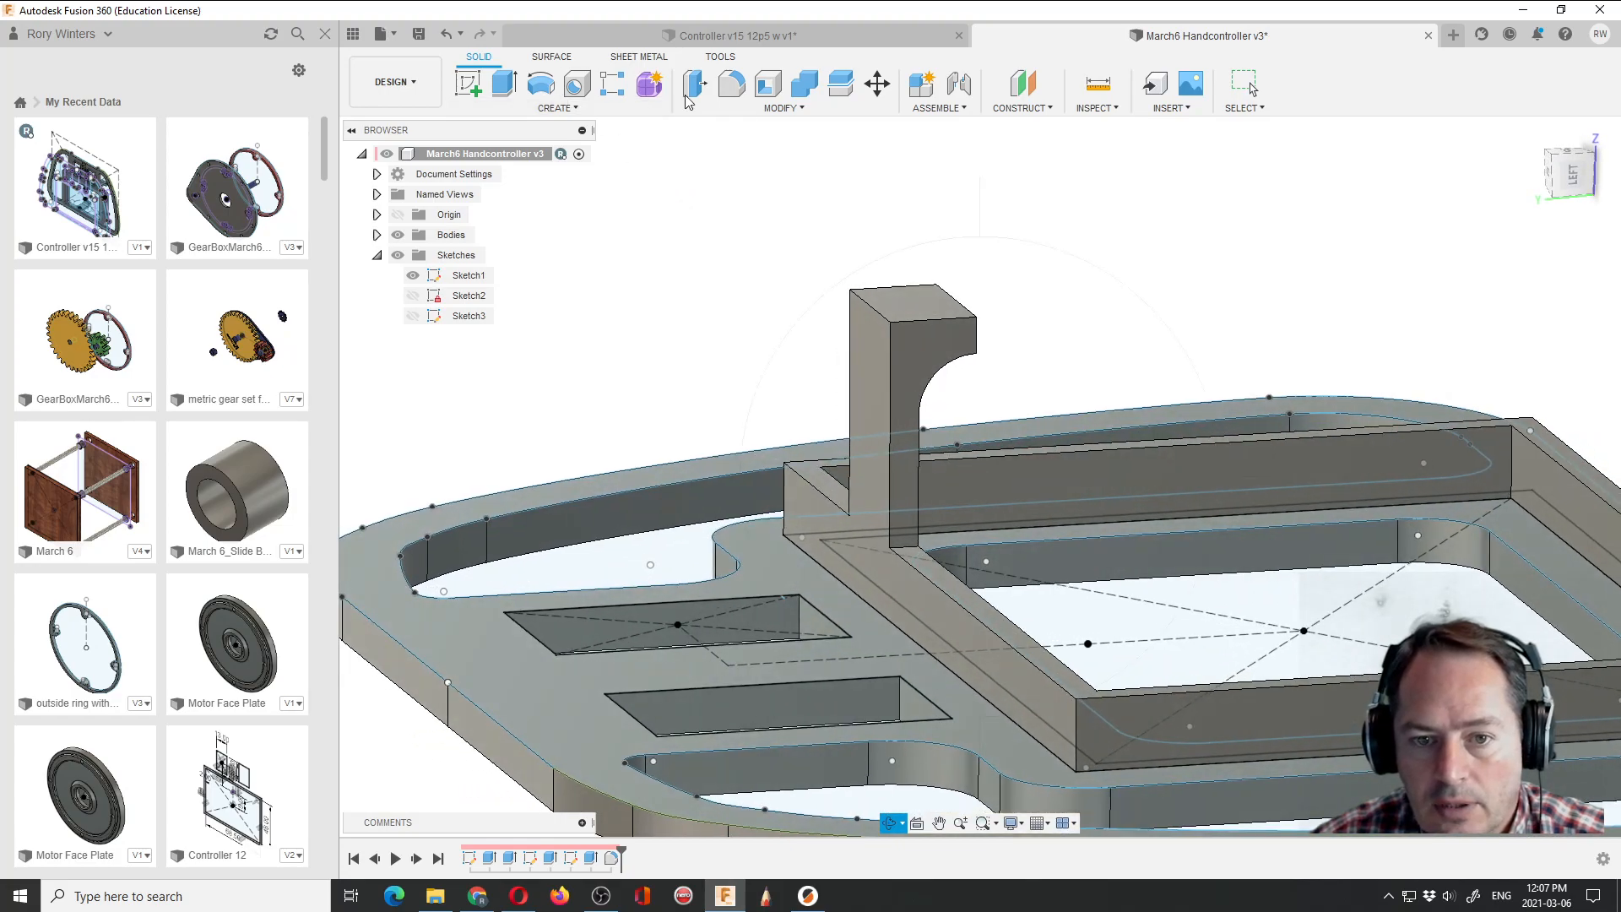
click(732, 84)
click(893, 311)
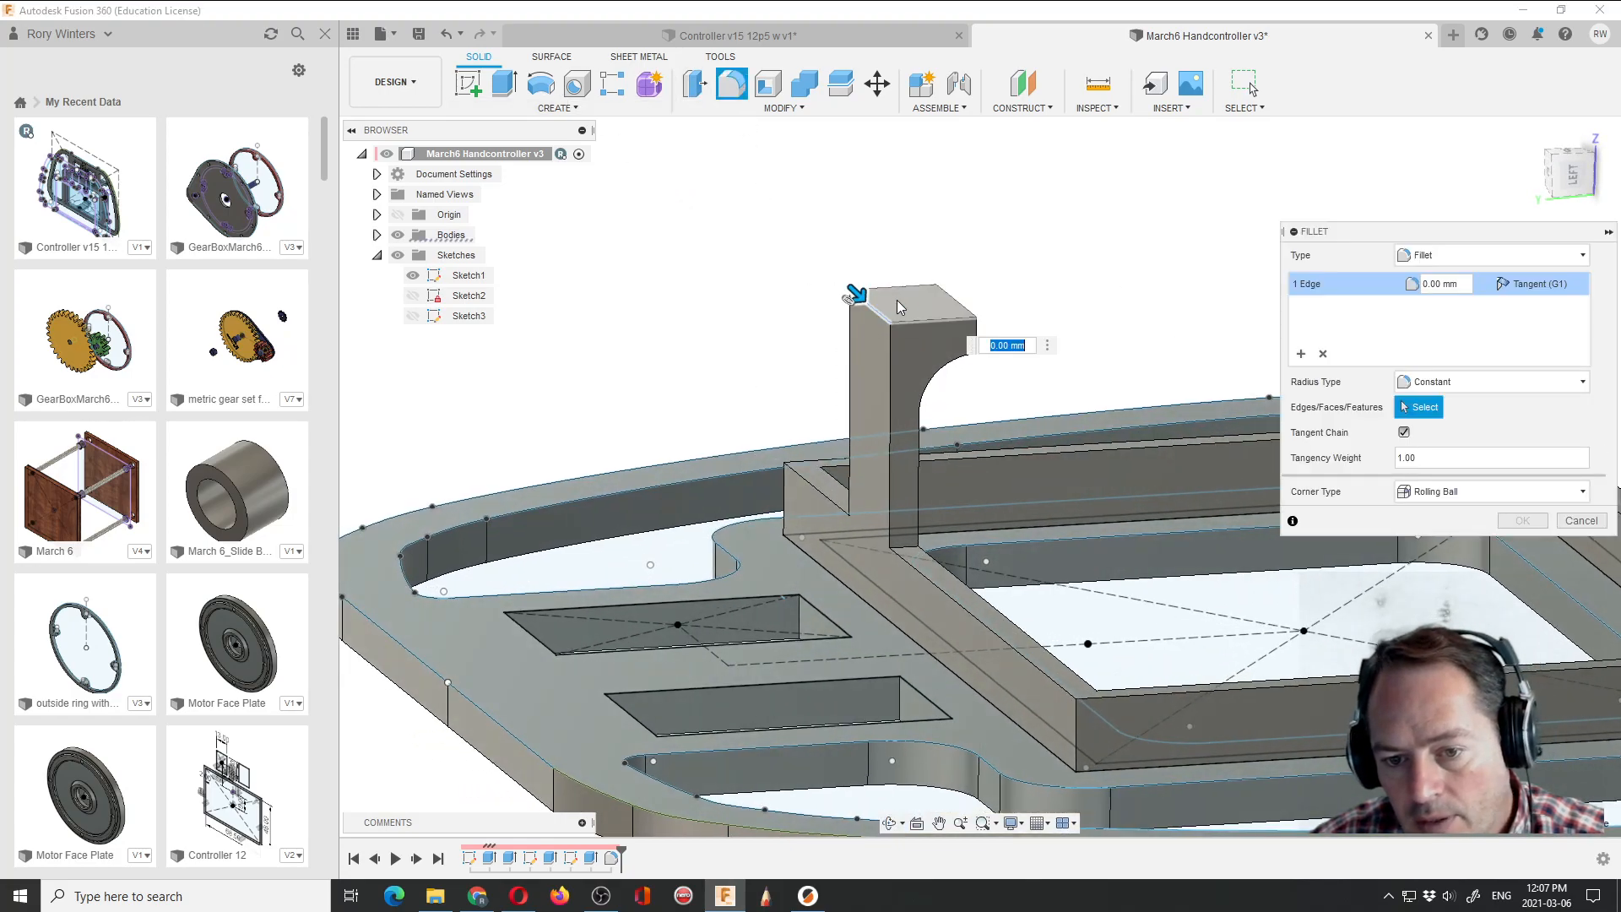
drag(857, 294, 886, 318)
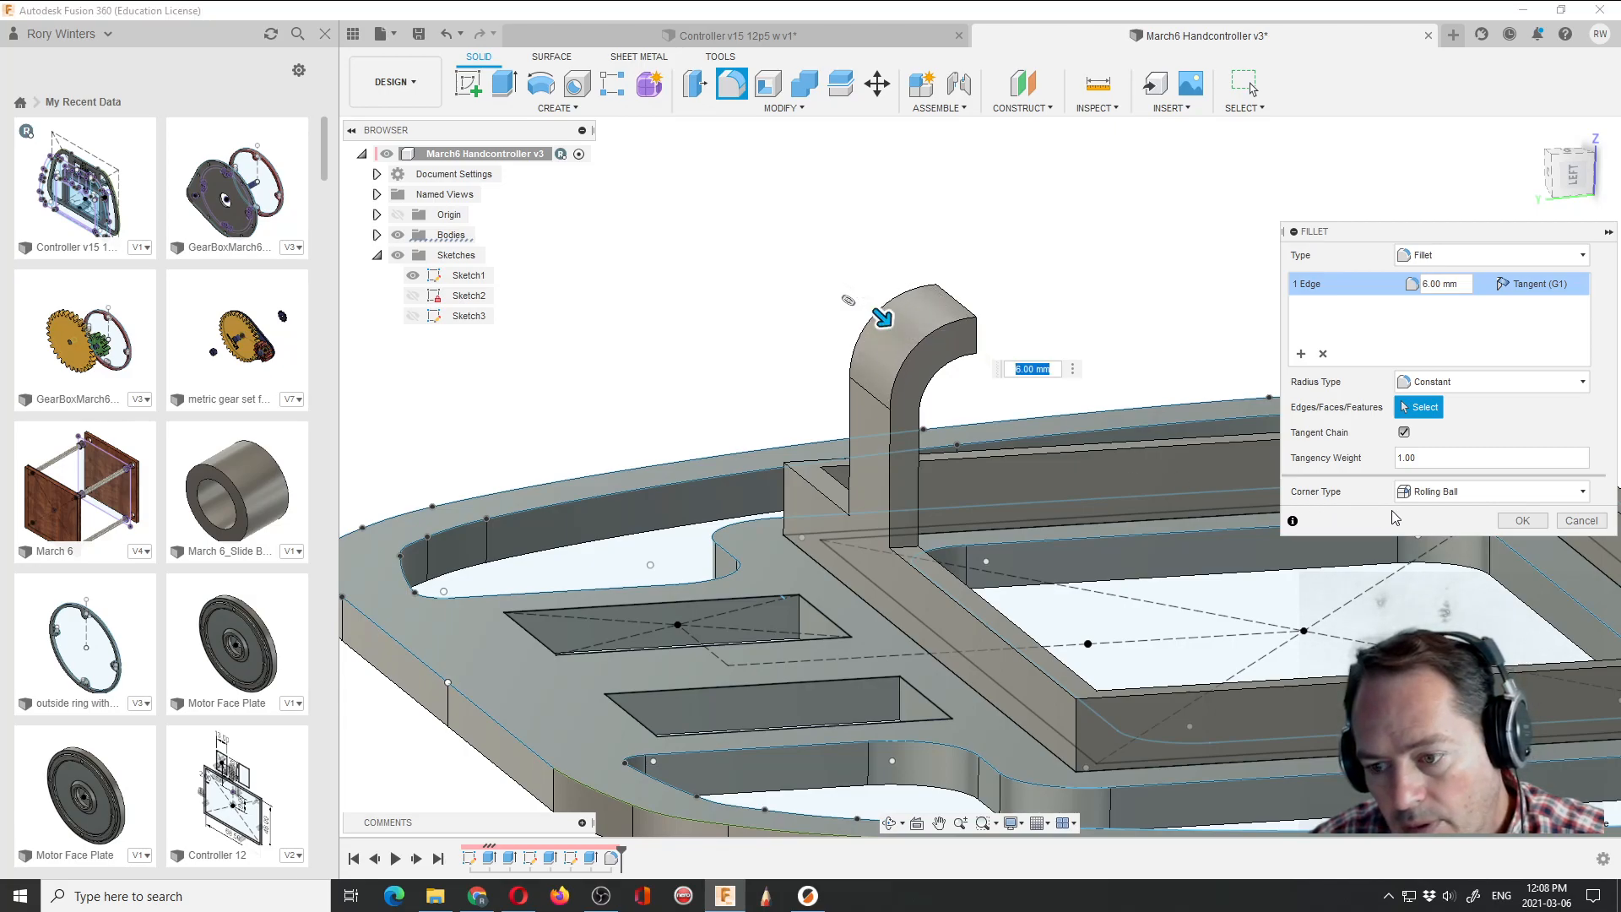
click(1523, 523)
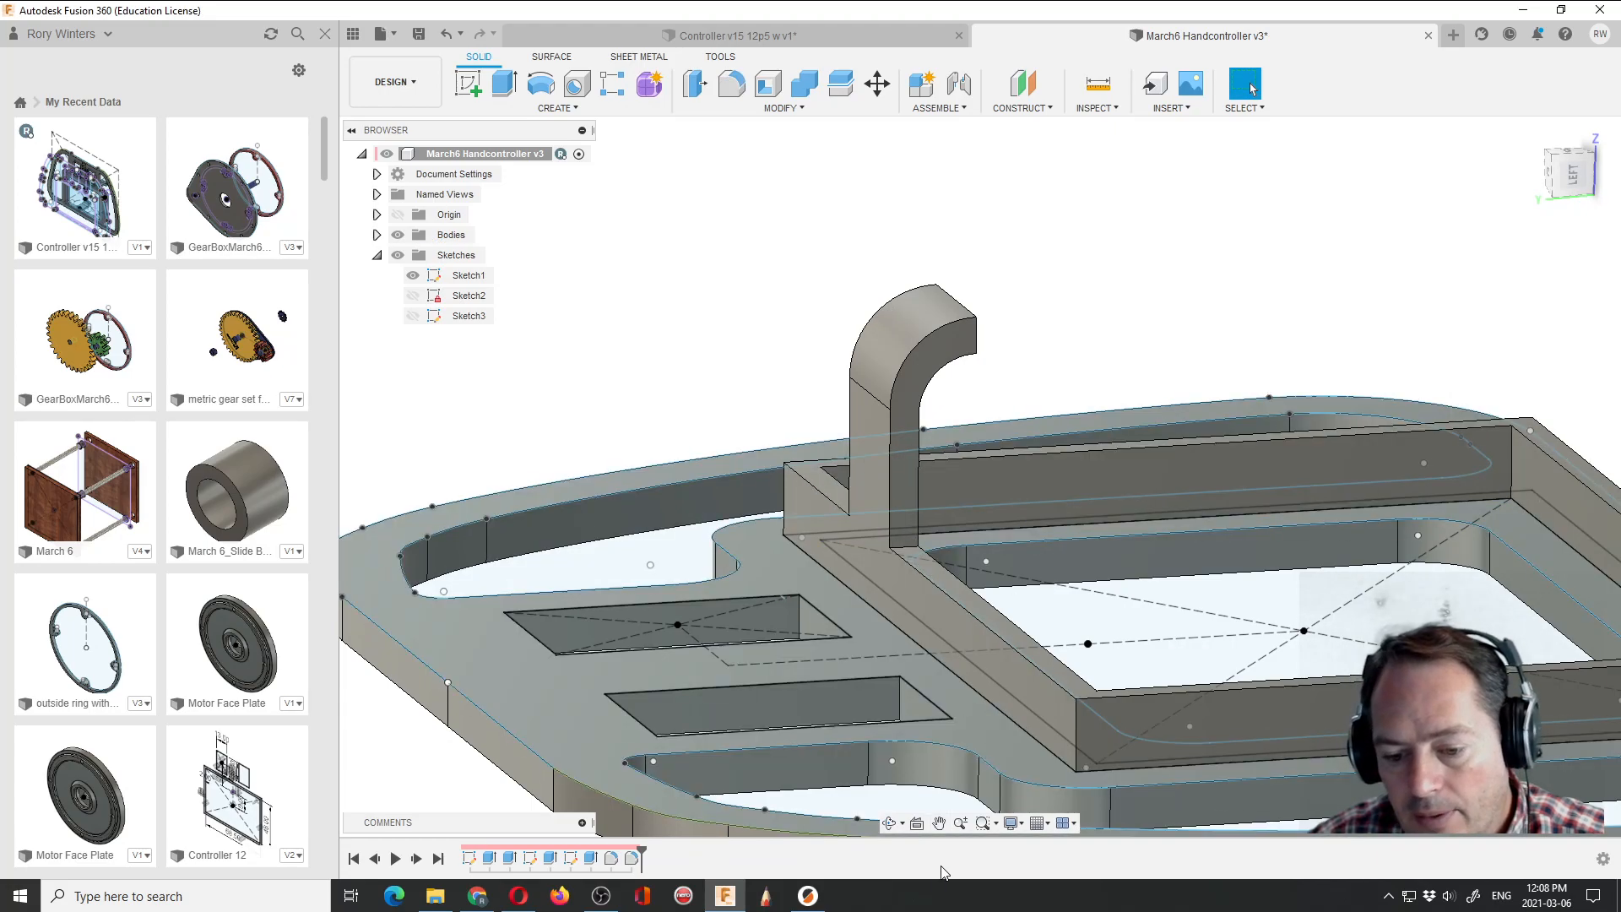
click(890, 824)
drag(844, 574, 1029, 552)
scroll(967, 470, down, 6)
key(Escape)
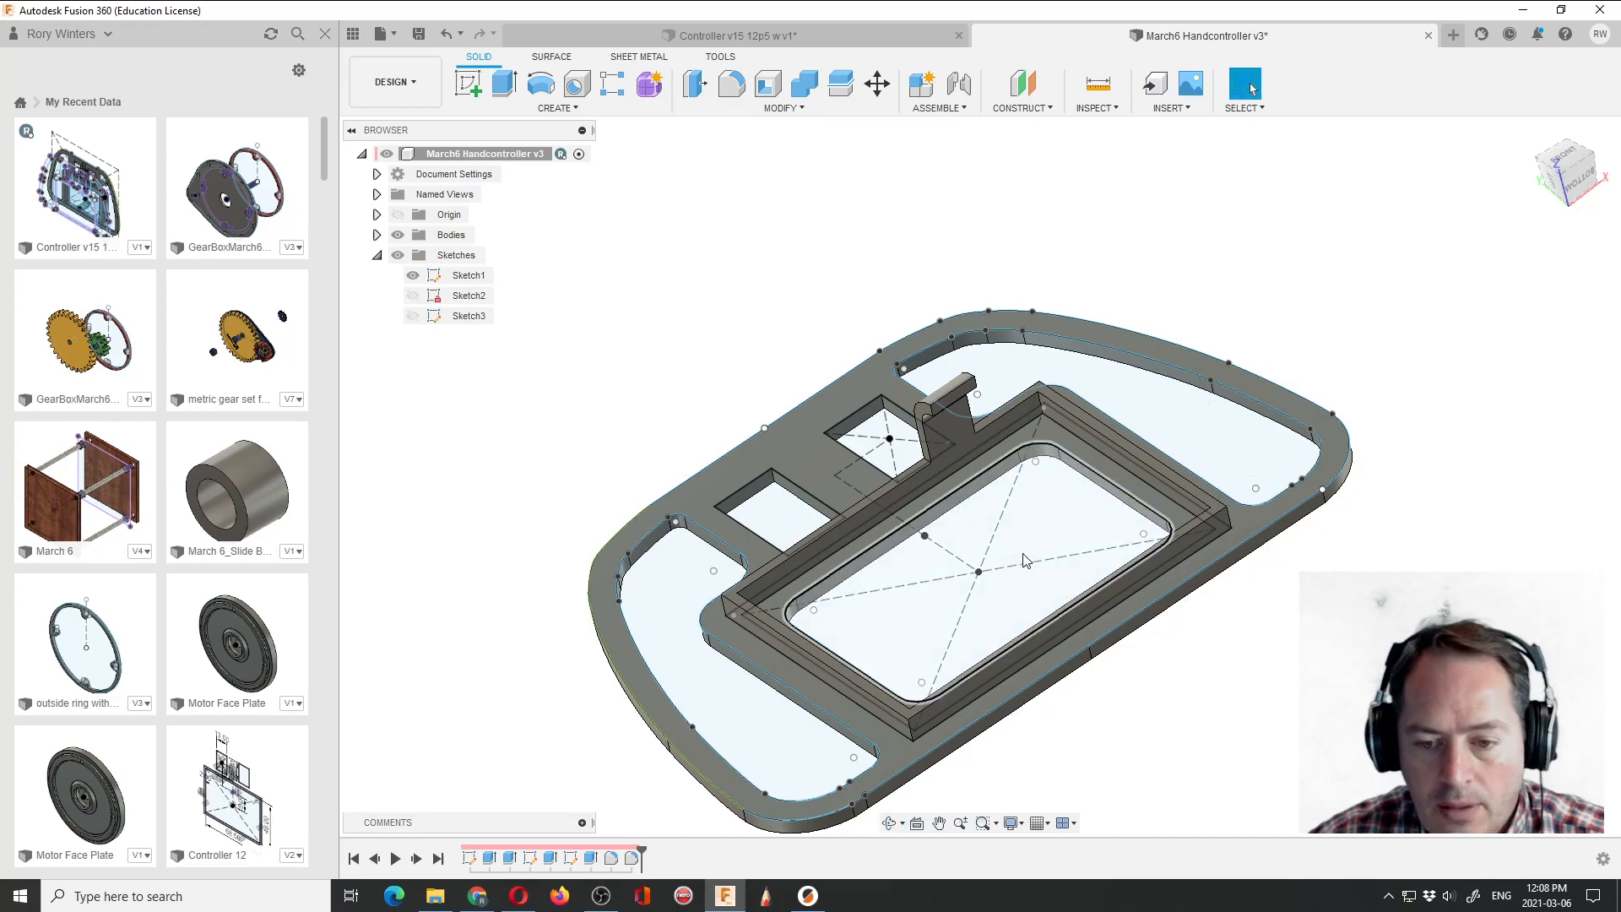
Start a Mirror operation with the object type set to Features.
click(572, 109)
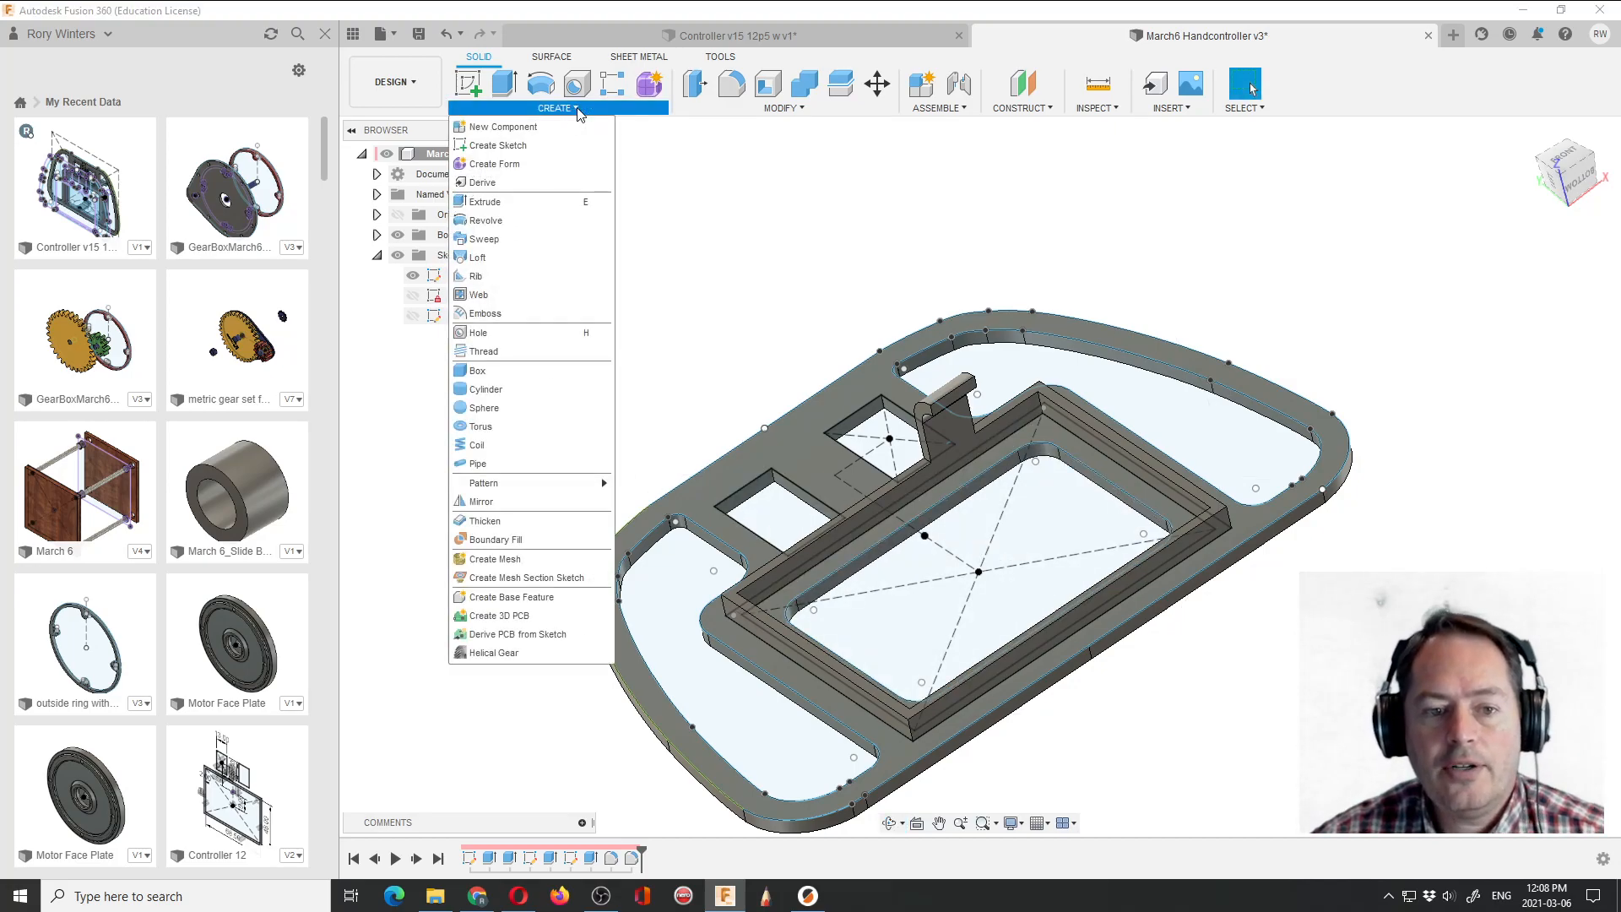
click(791, 109)
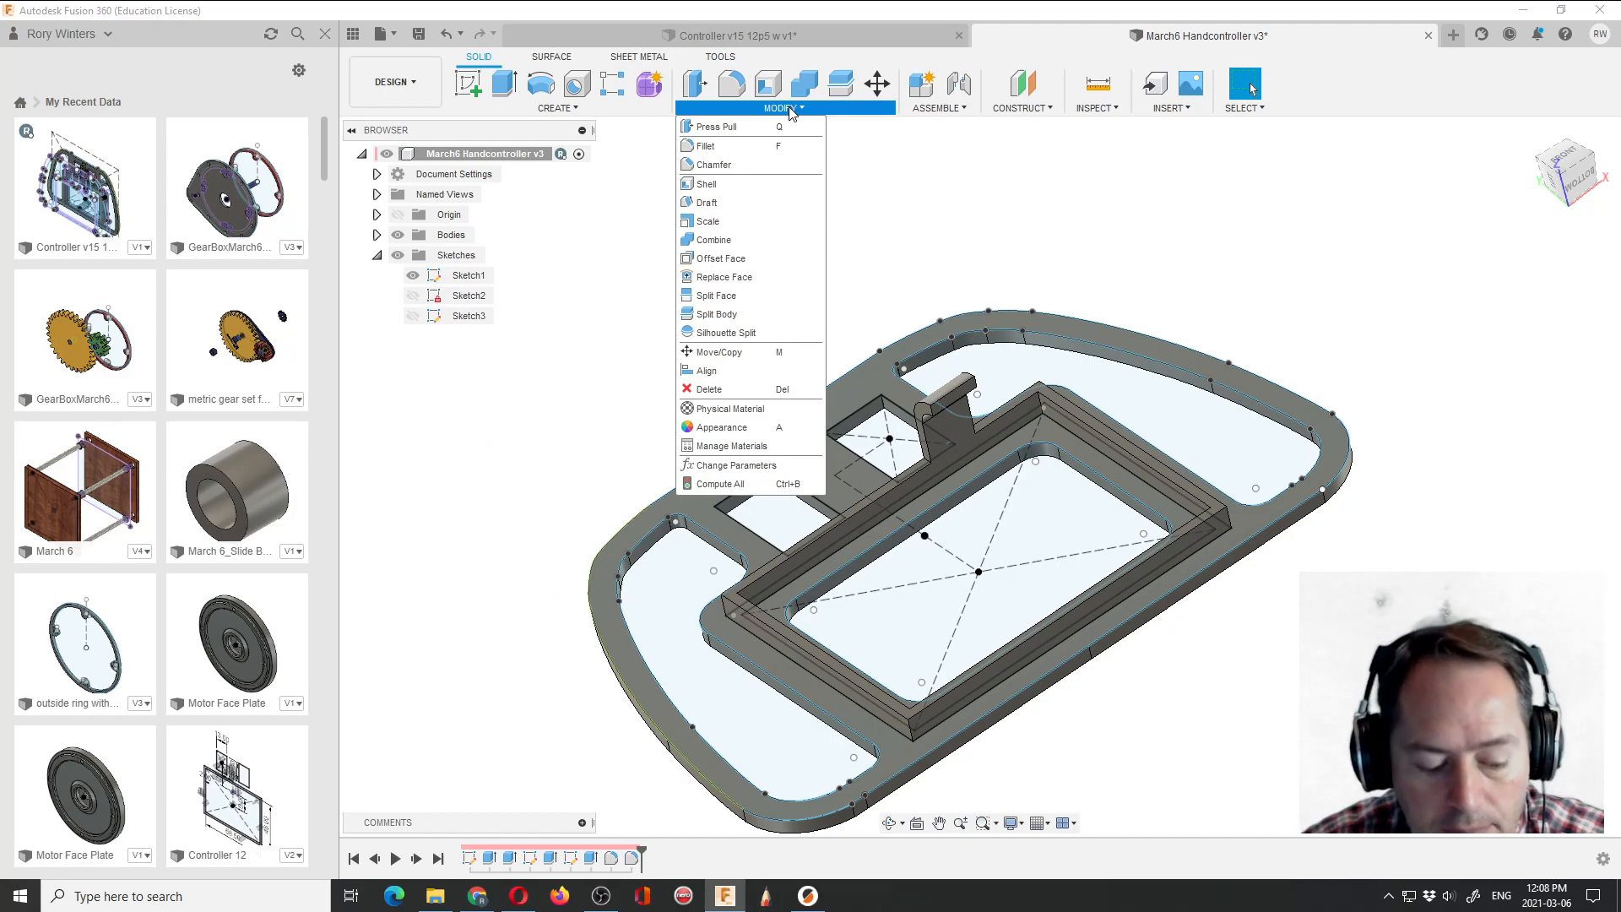
click(790, 109)
click(576, 109)
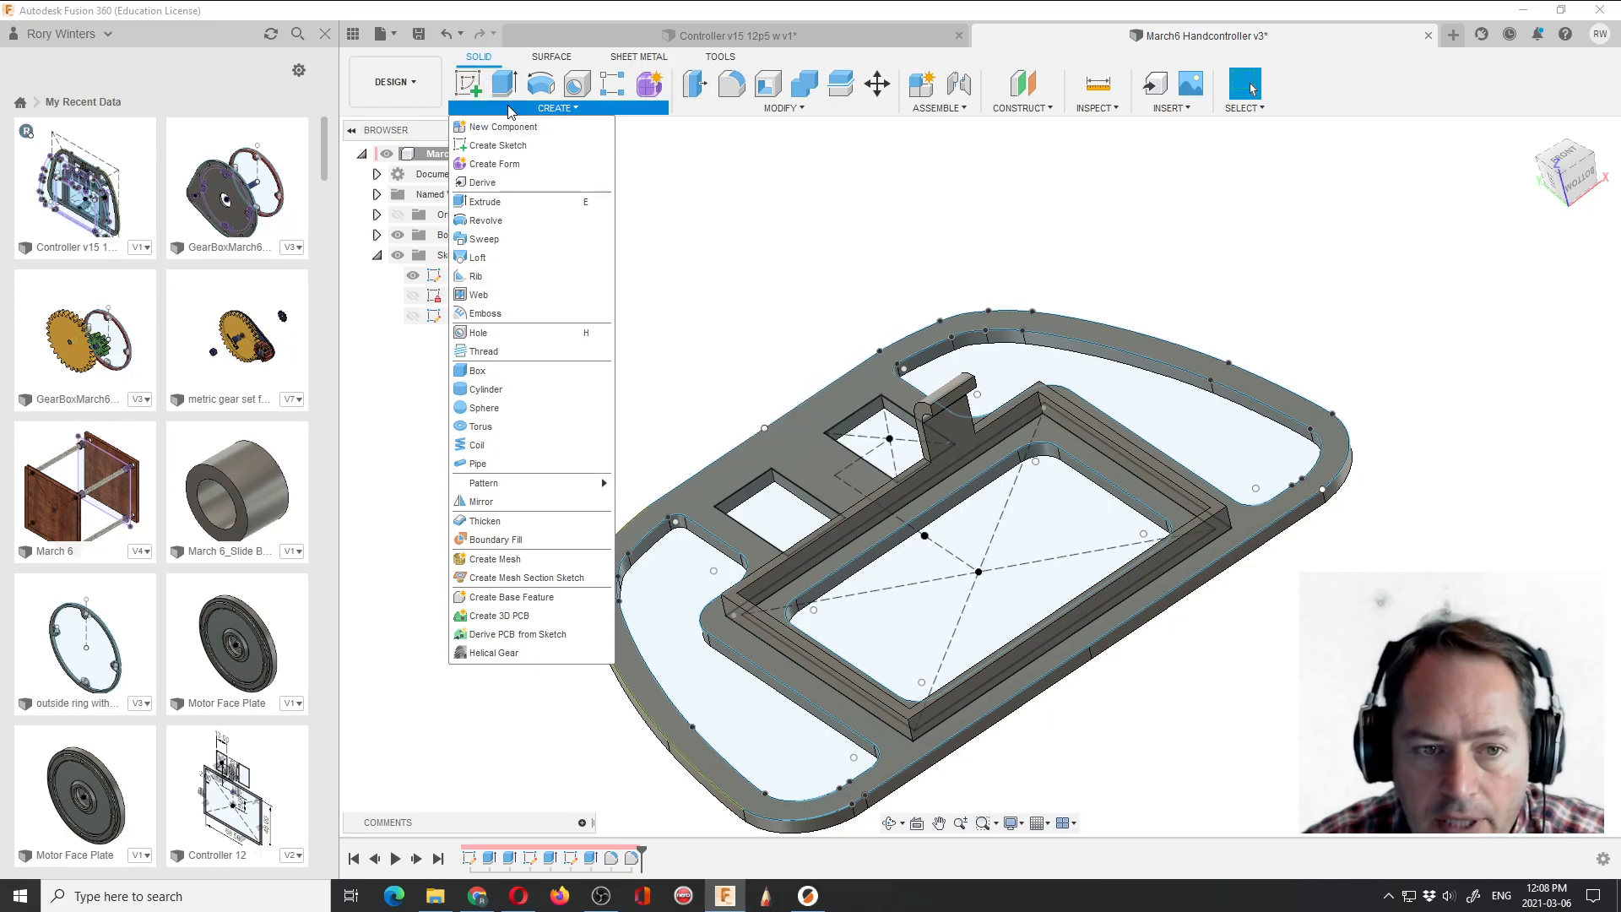
click(478, 503)
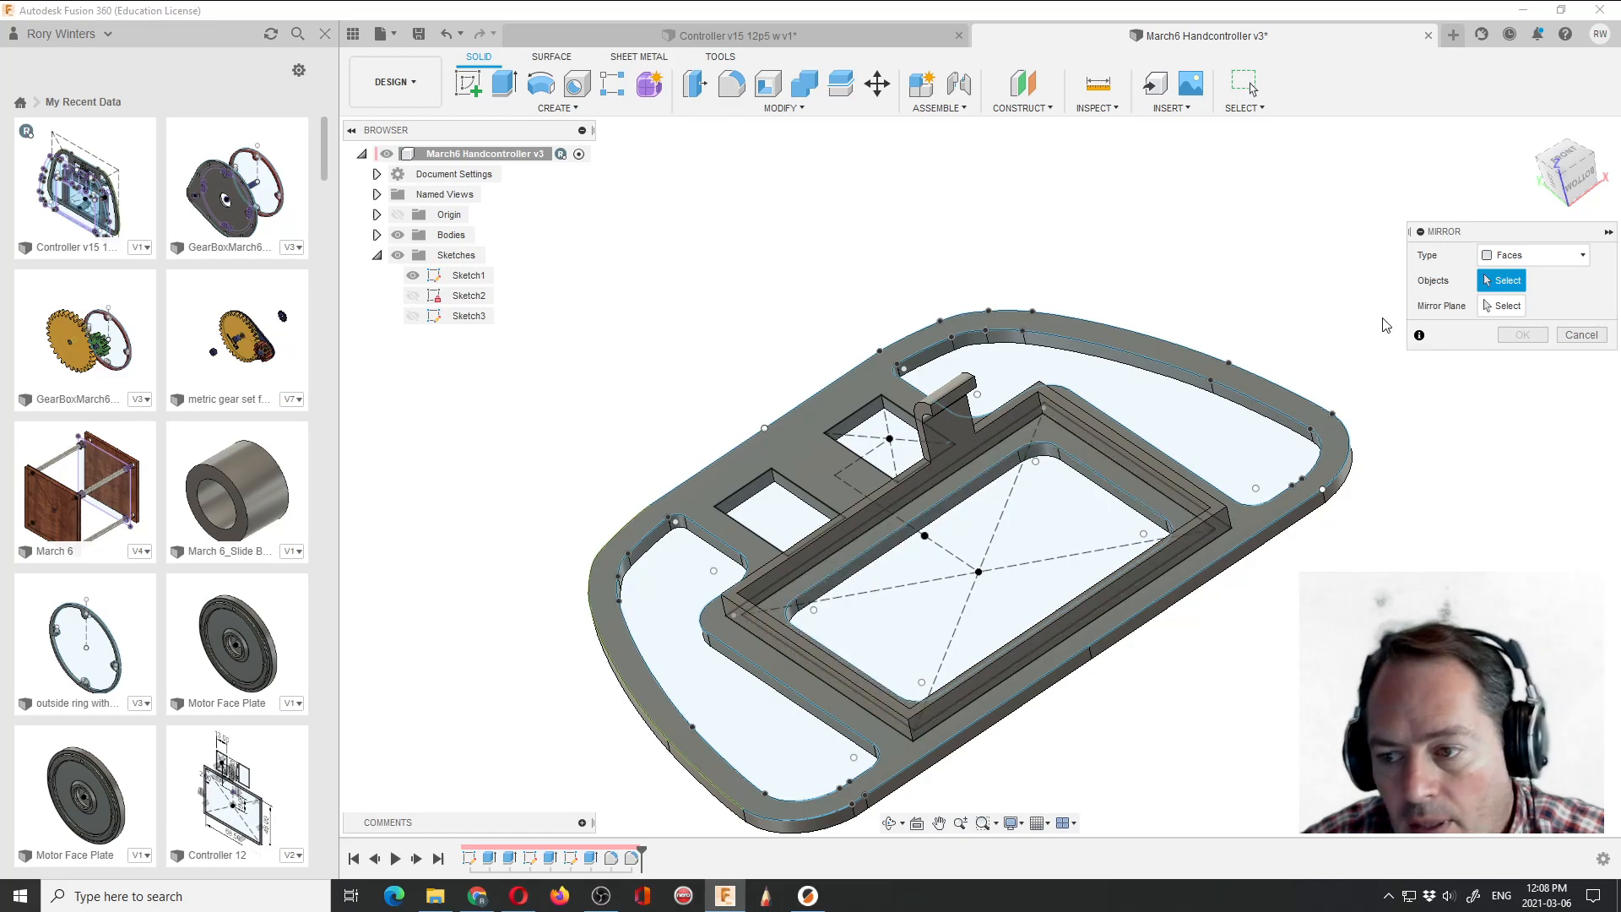
click(1585, 259)
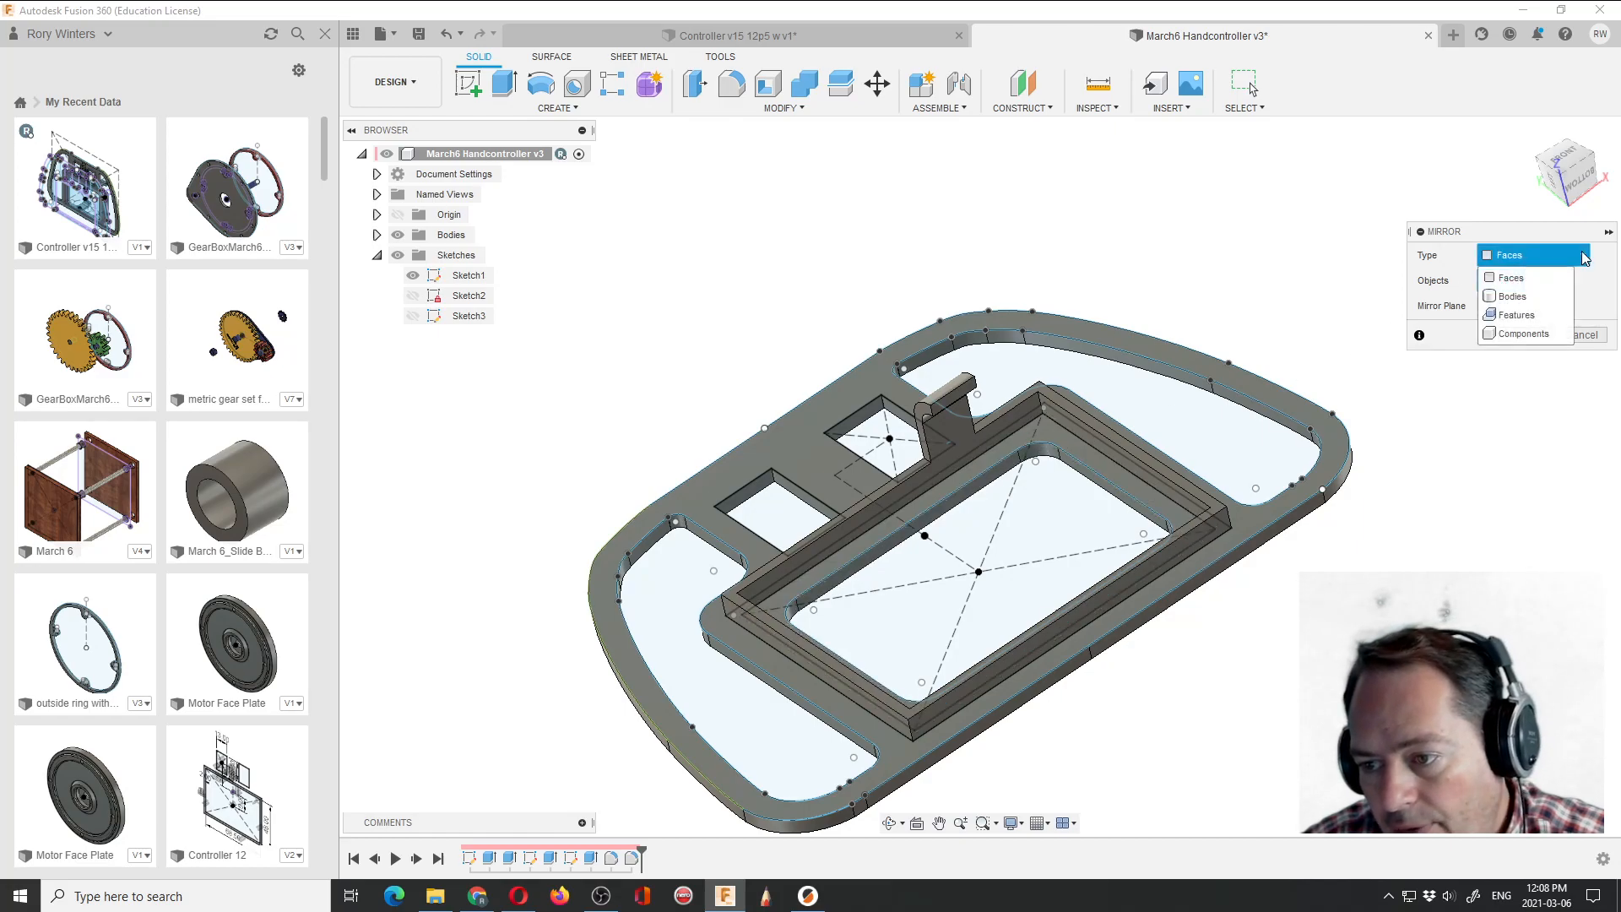
click(1516, 317)
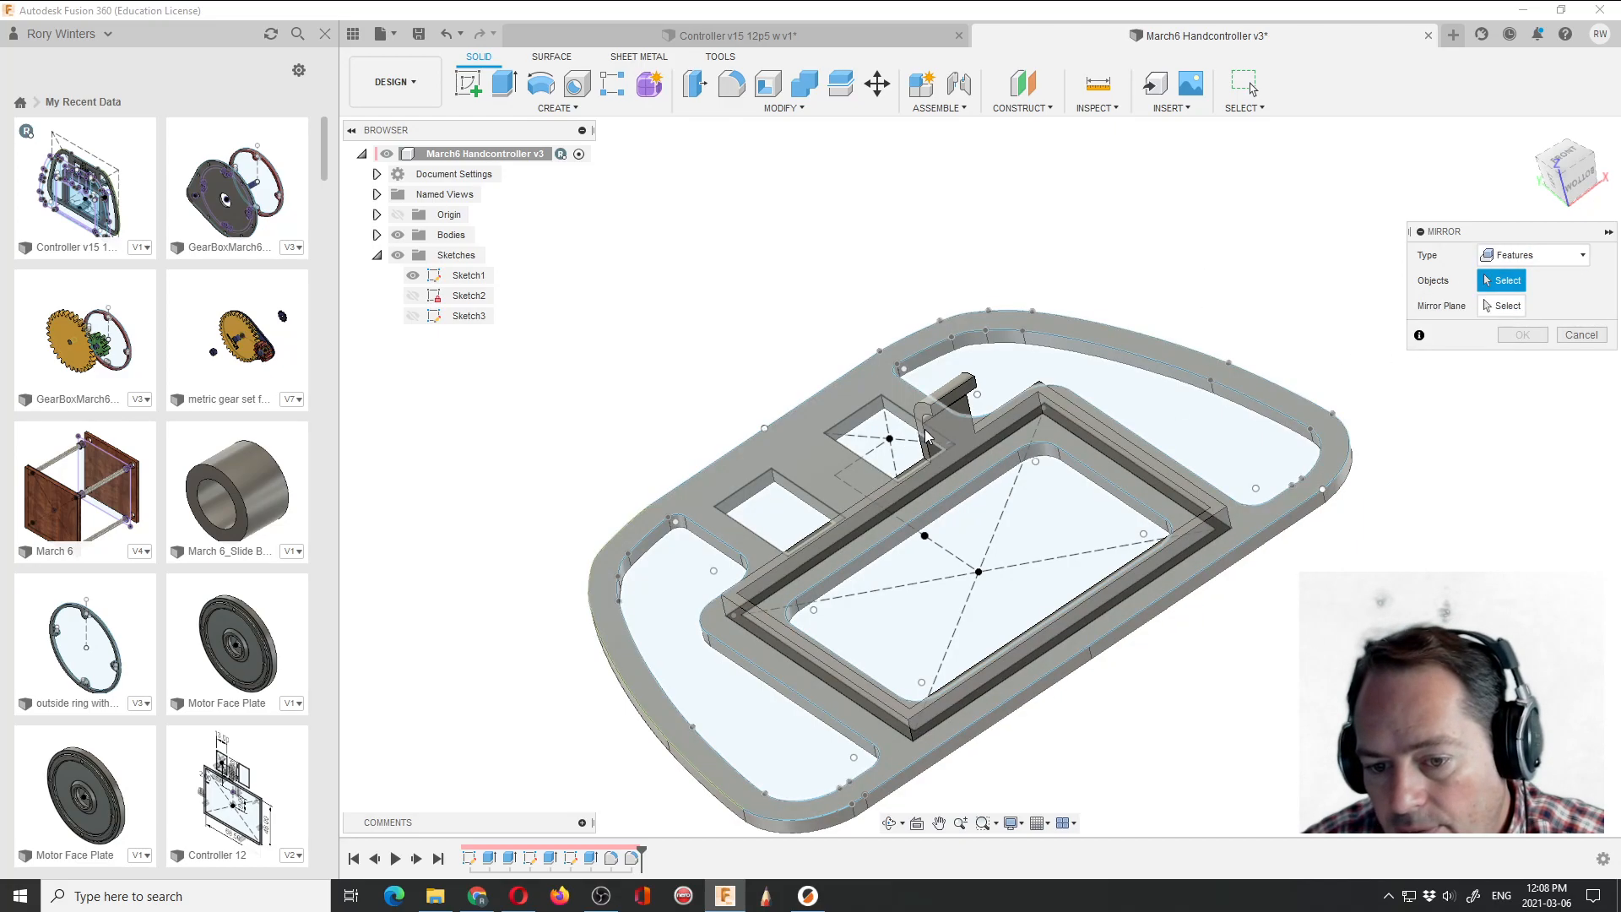
click(890, 824)
drag(878, 675, 828, 619)
key(Escape)
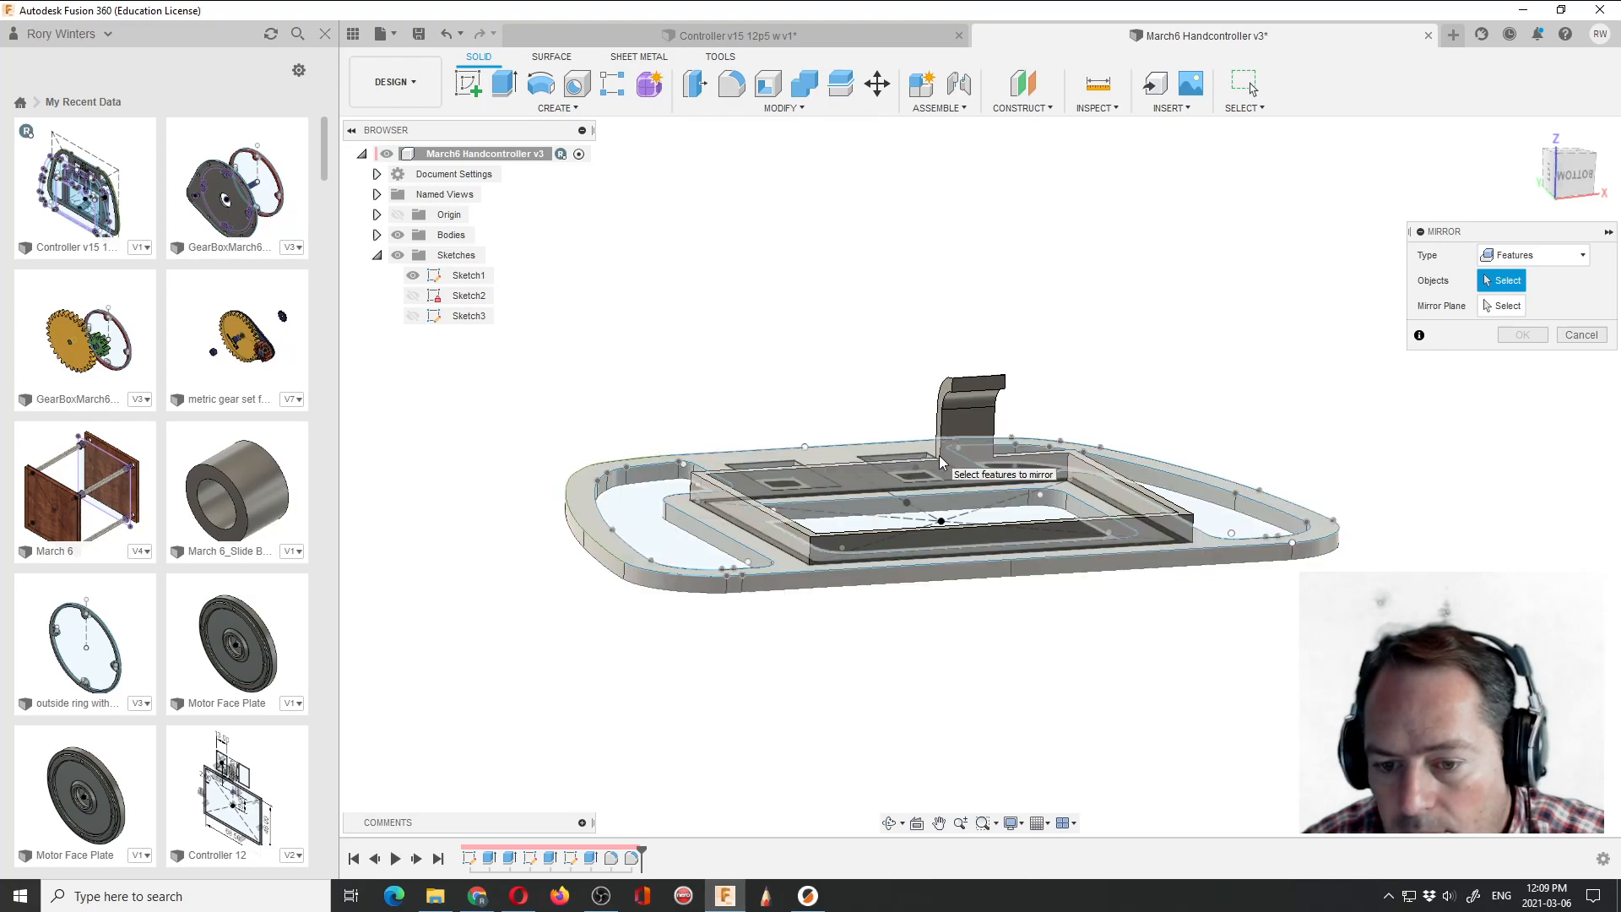
click(889, 823)
drag(850, 720, 871, 744)
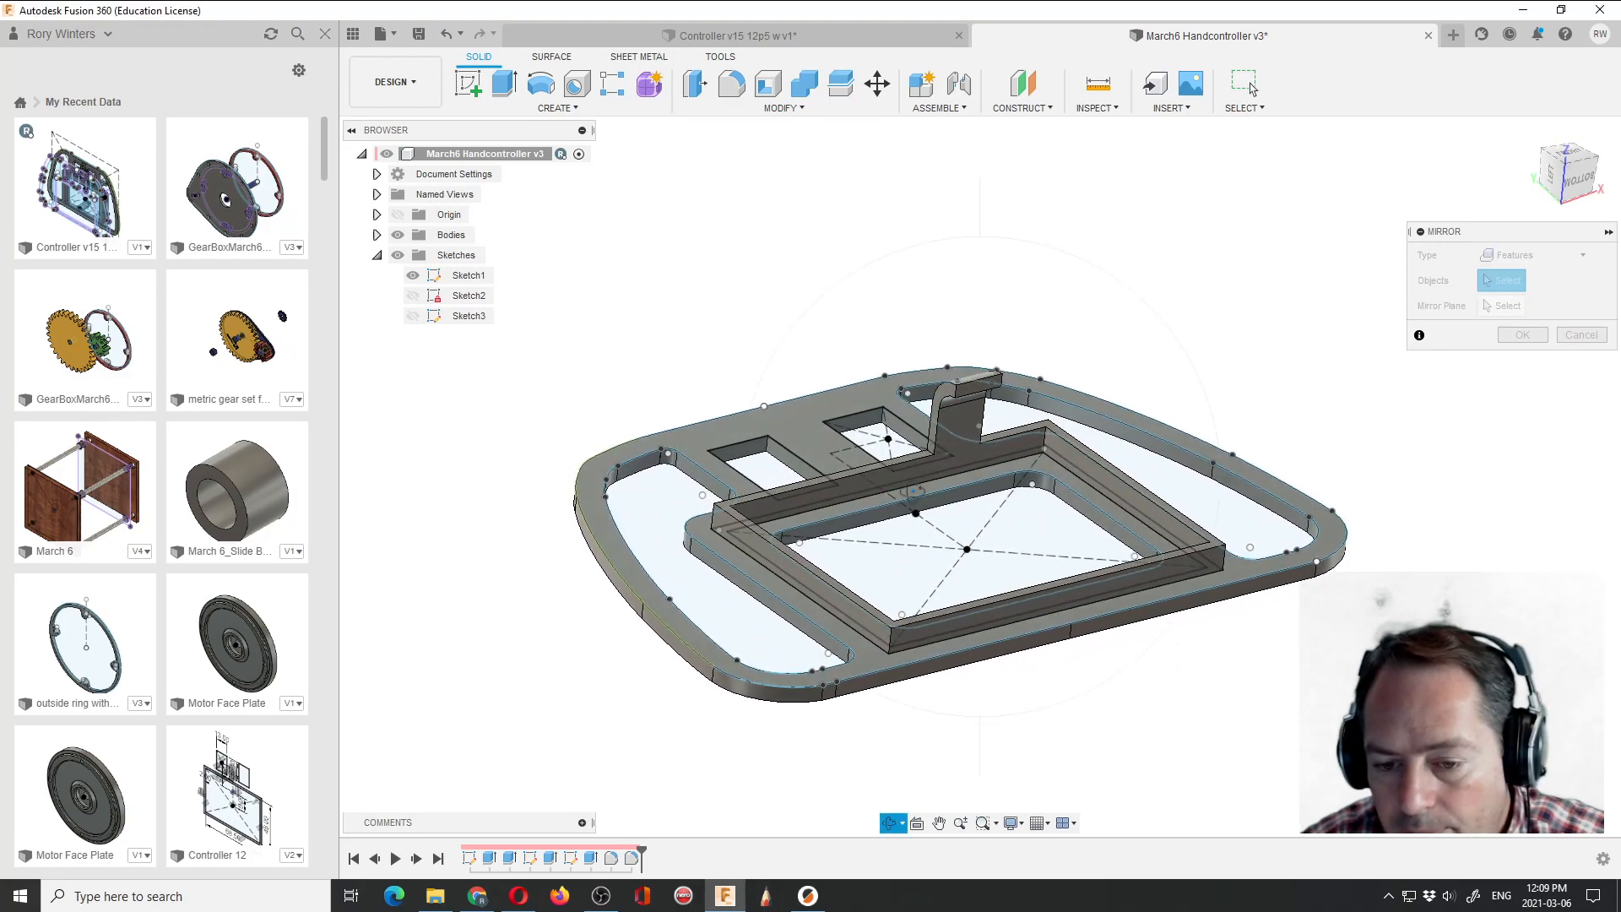
key(Escape)
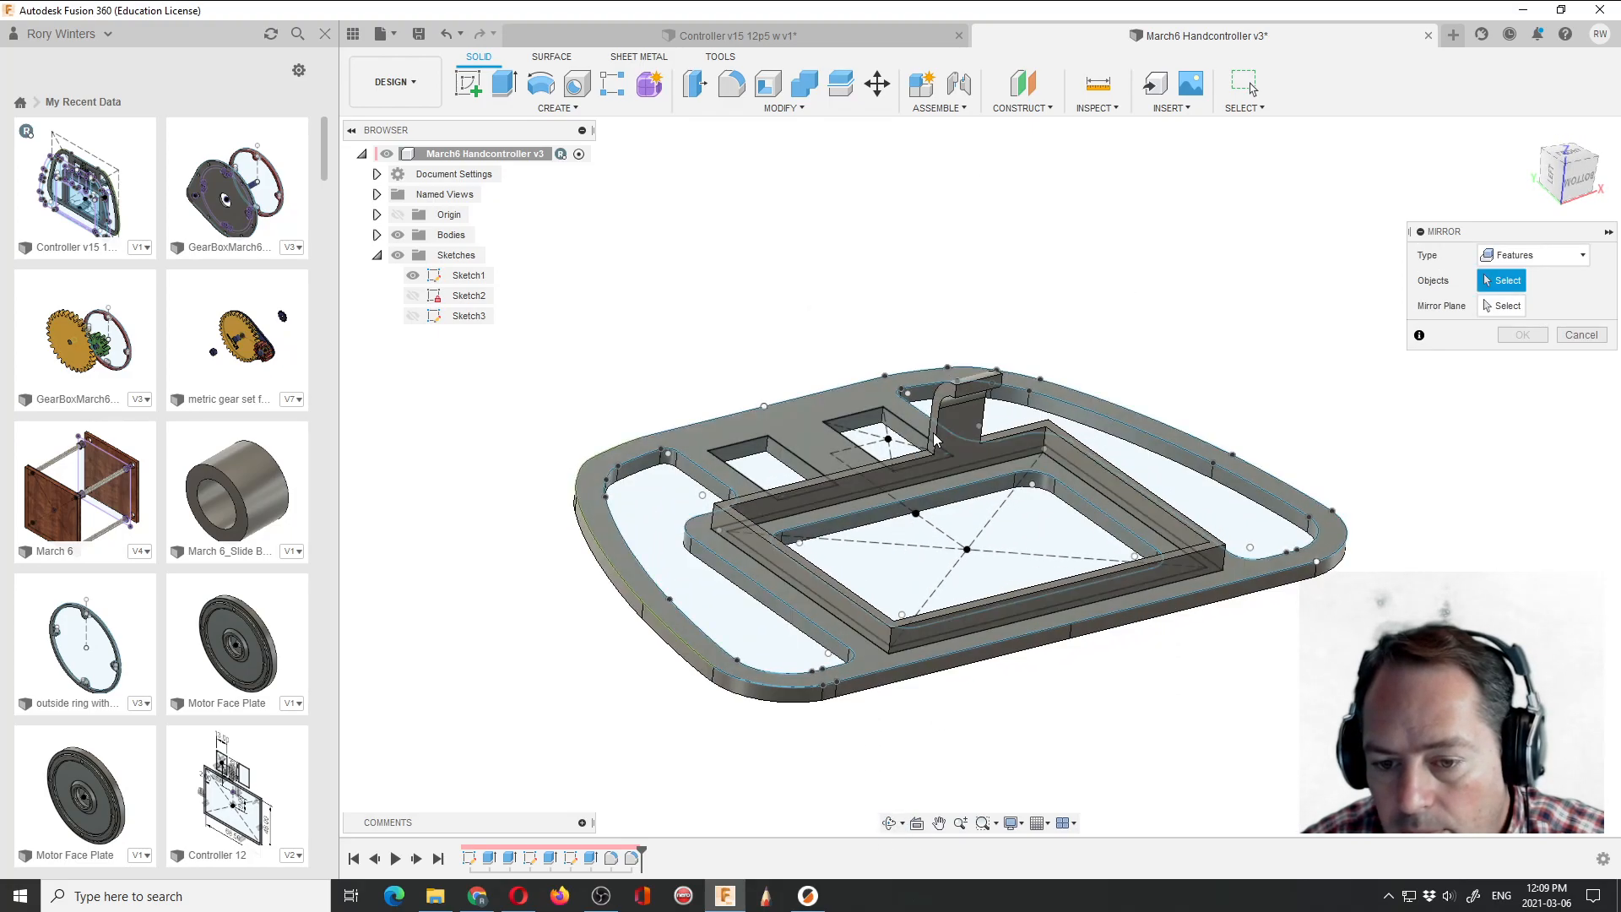
scroll(947, 416, up, 5)
scroll(946, 412, up, 3)
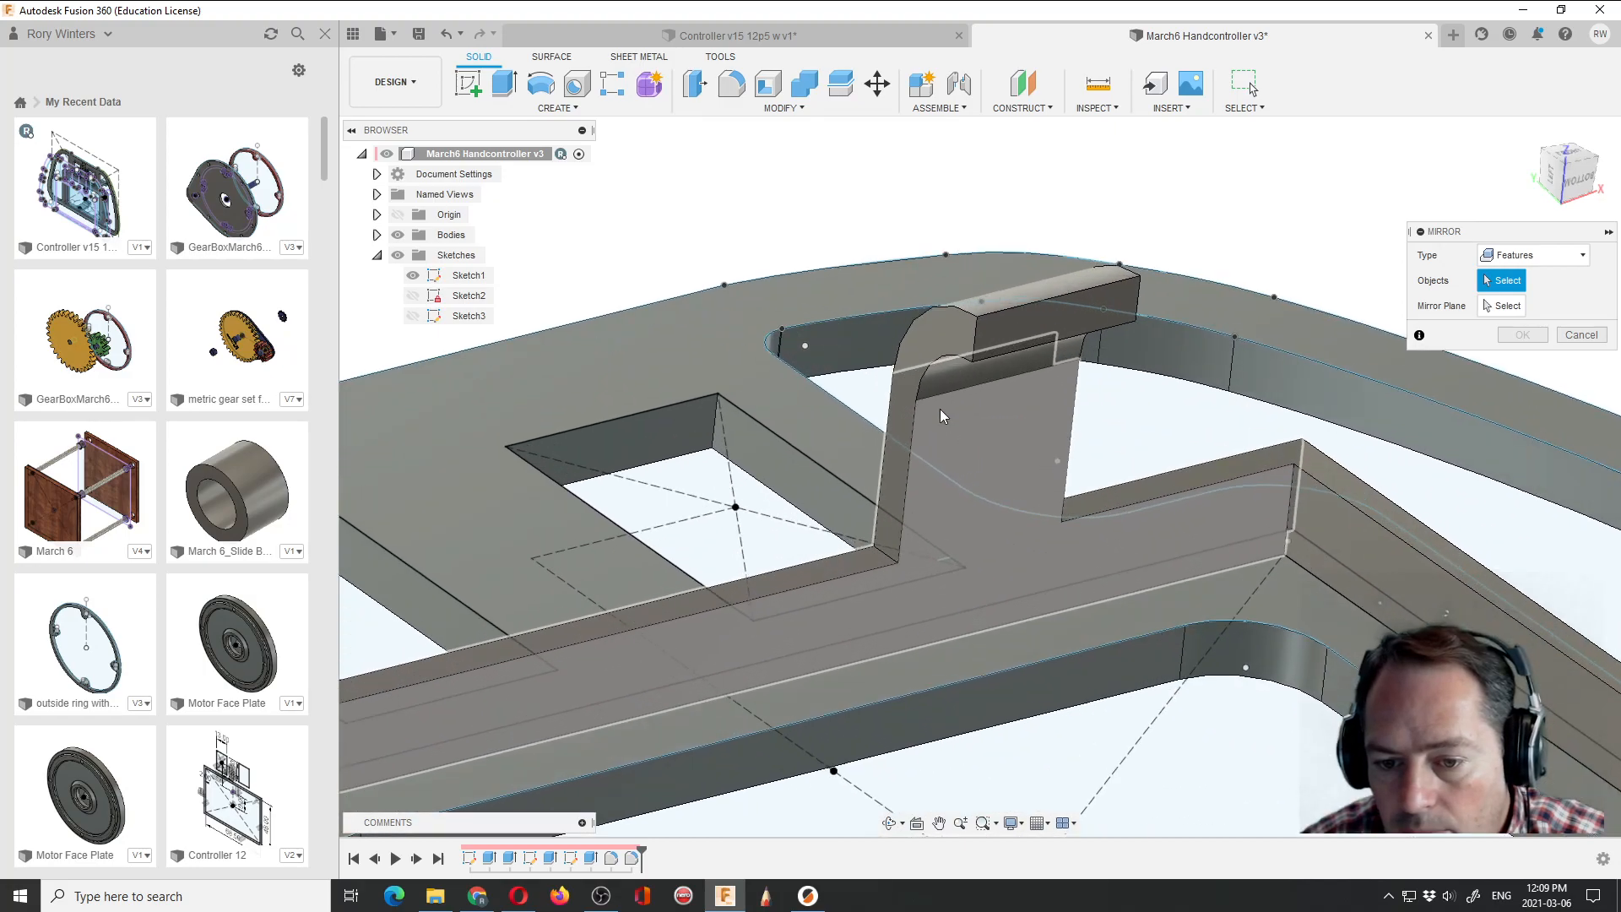
click(1584, 258)
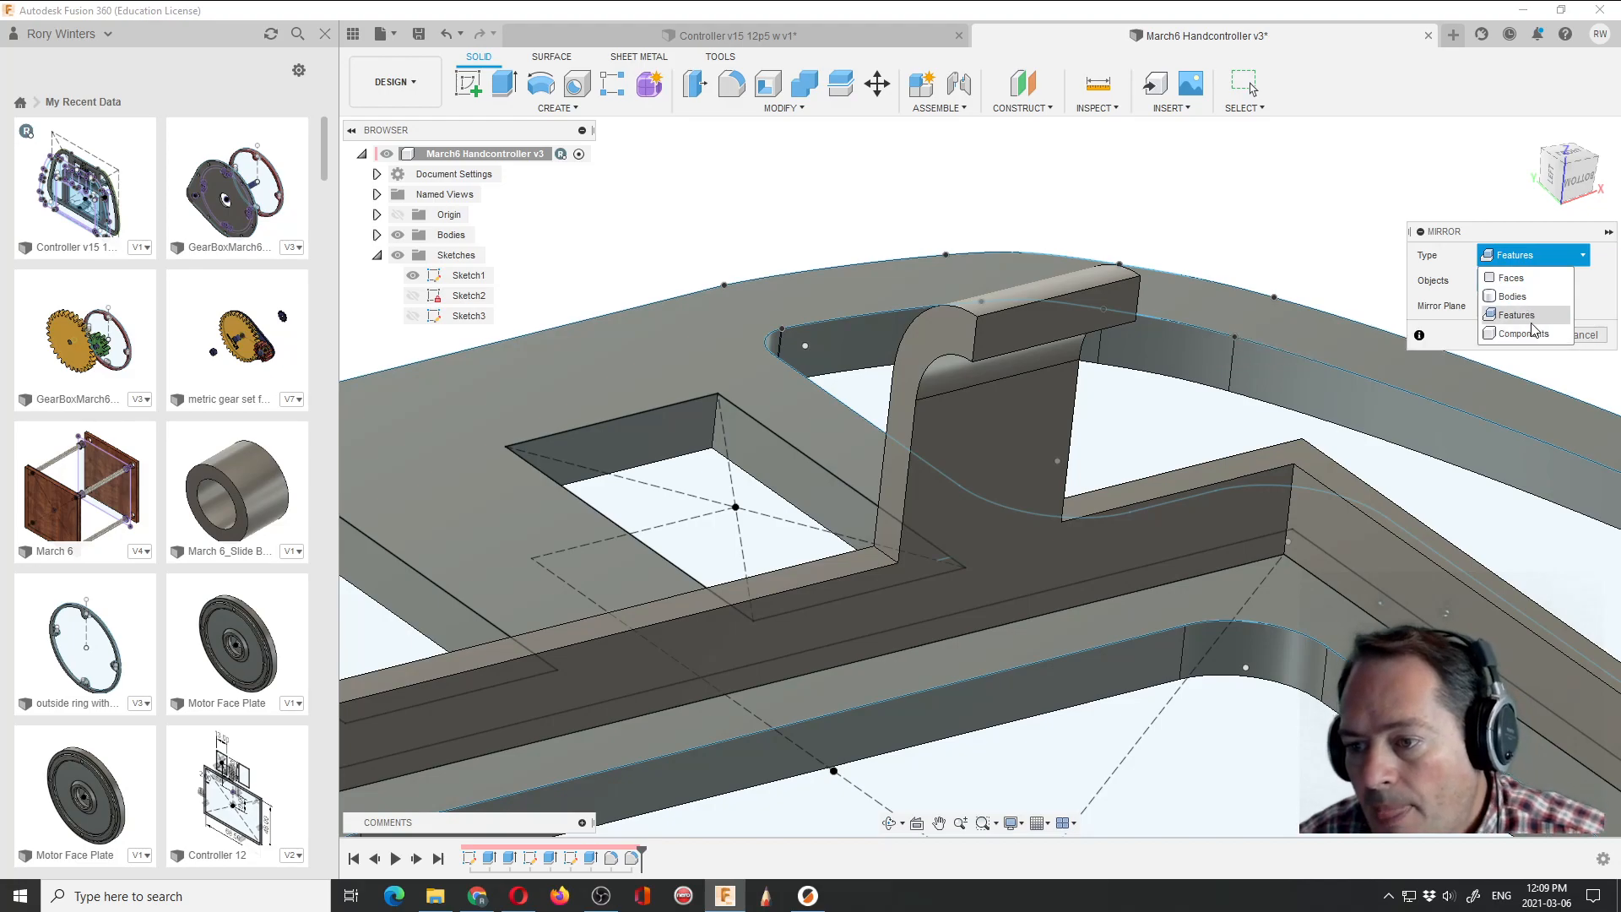
click(1511, 278)
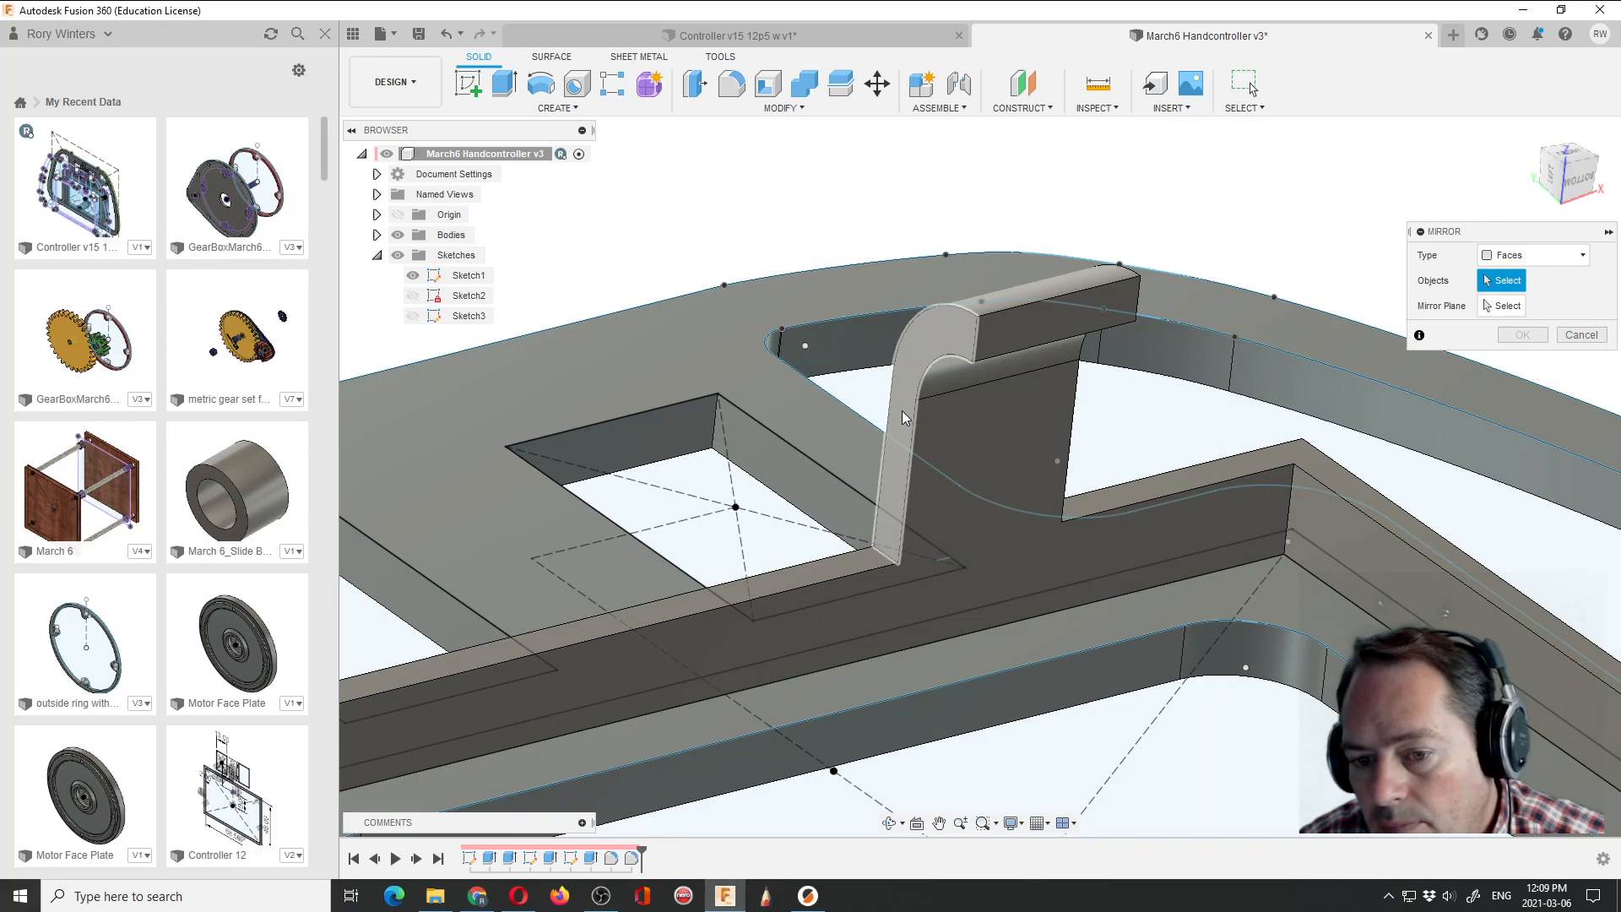
click(902, 410)
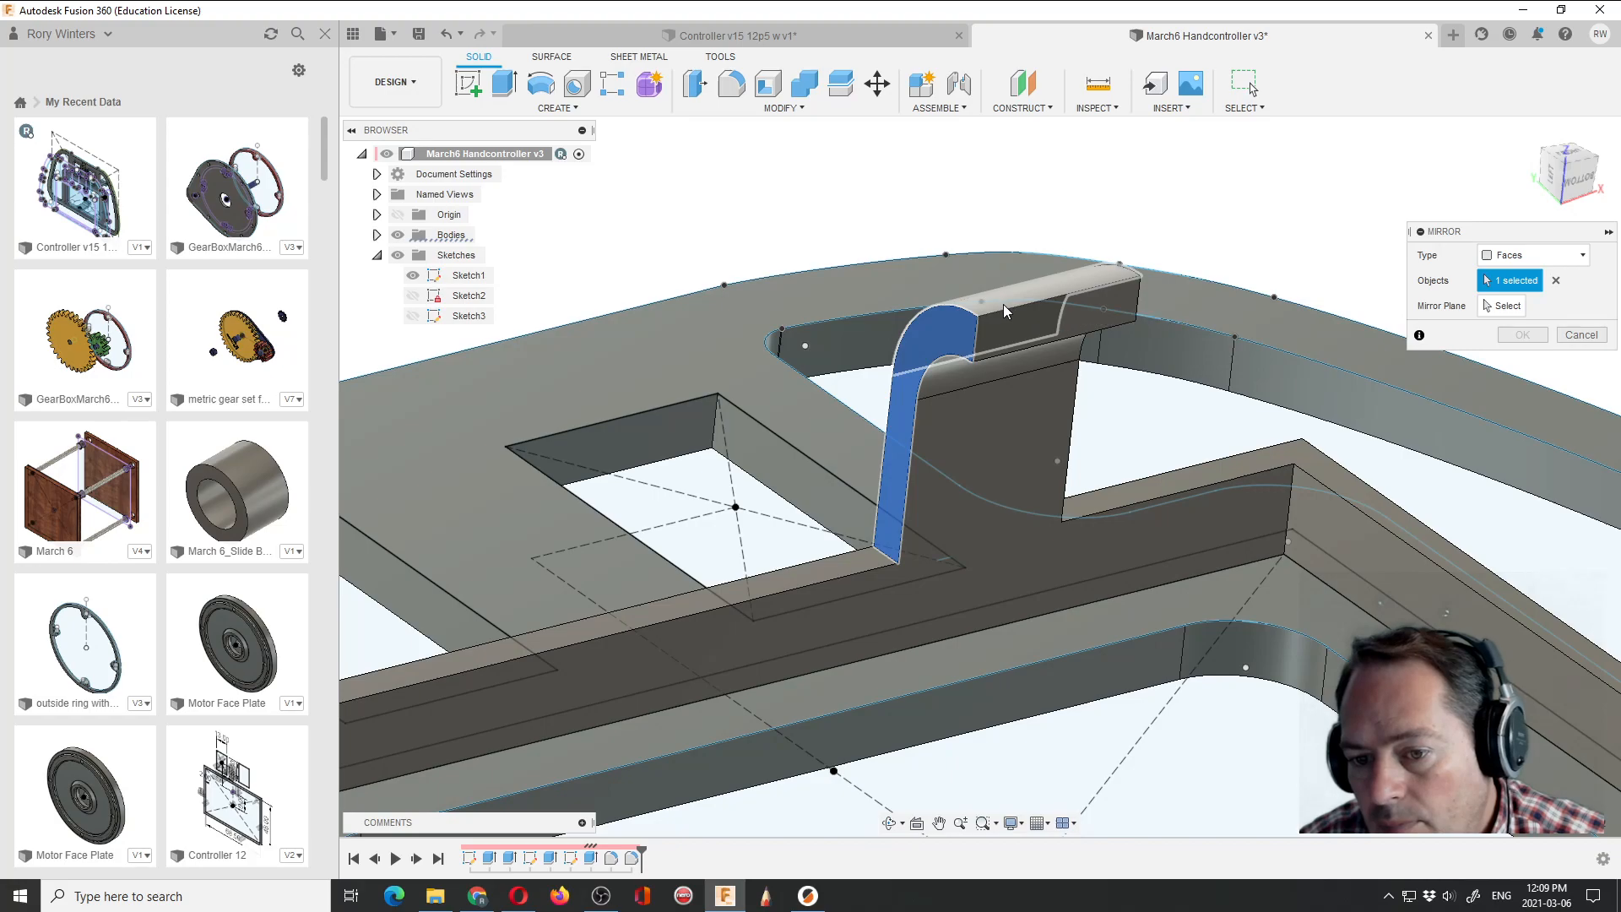
click(1584, 256)
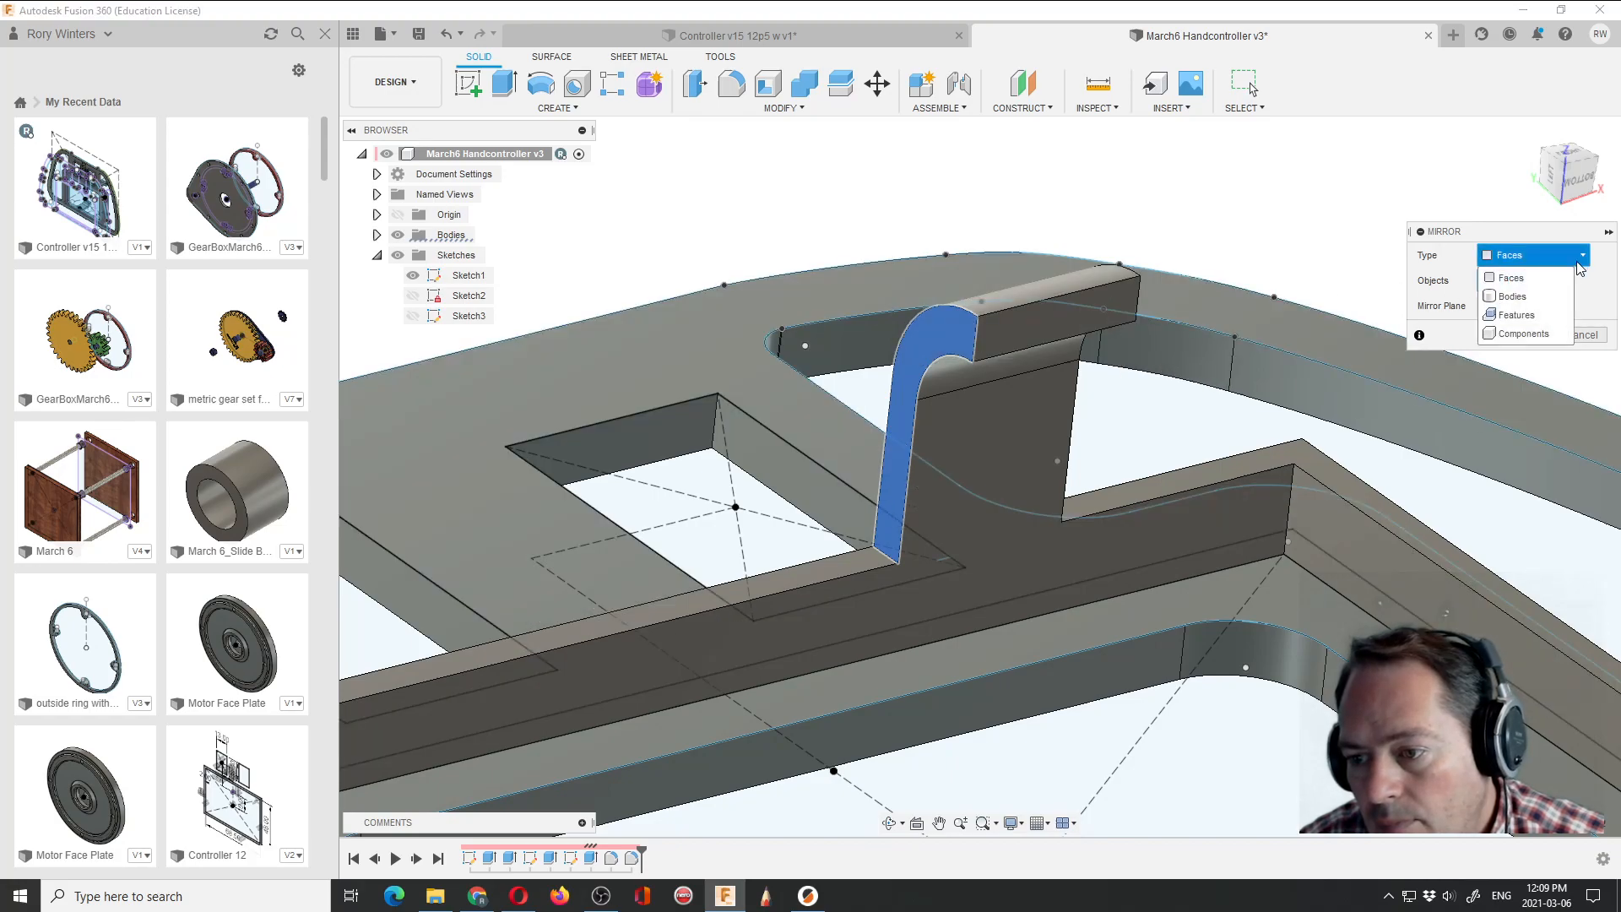
click(1517, 315)
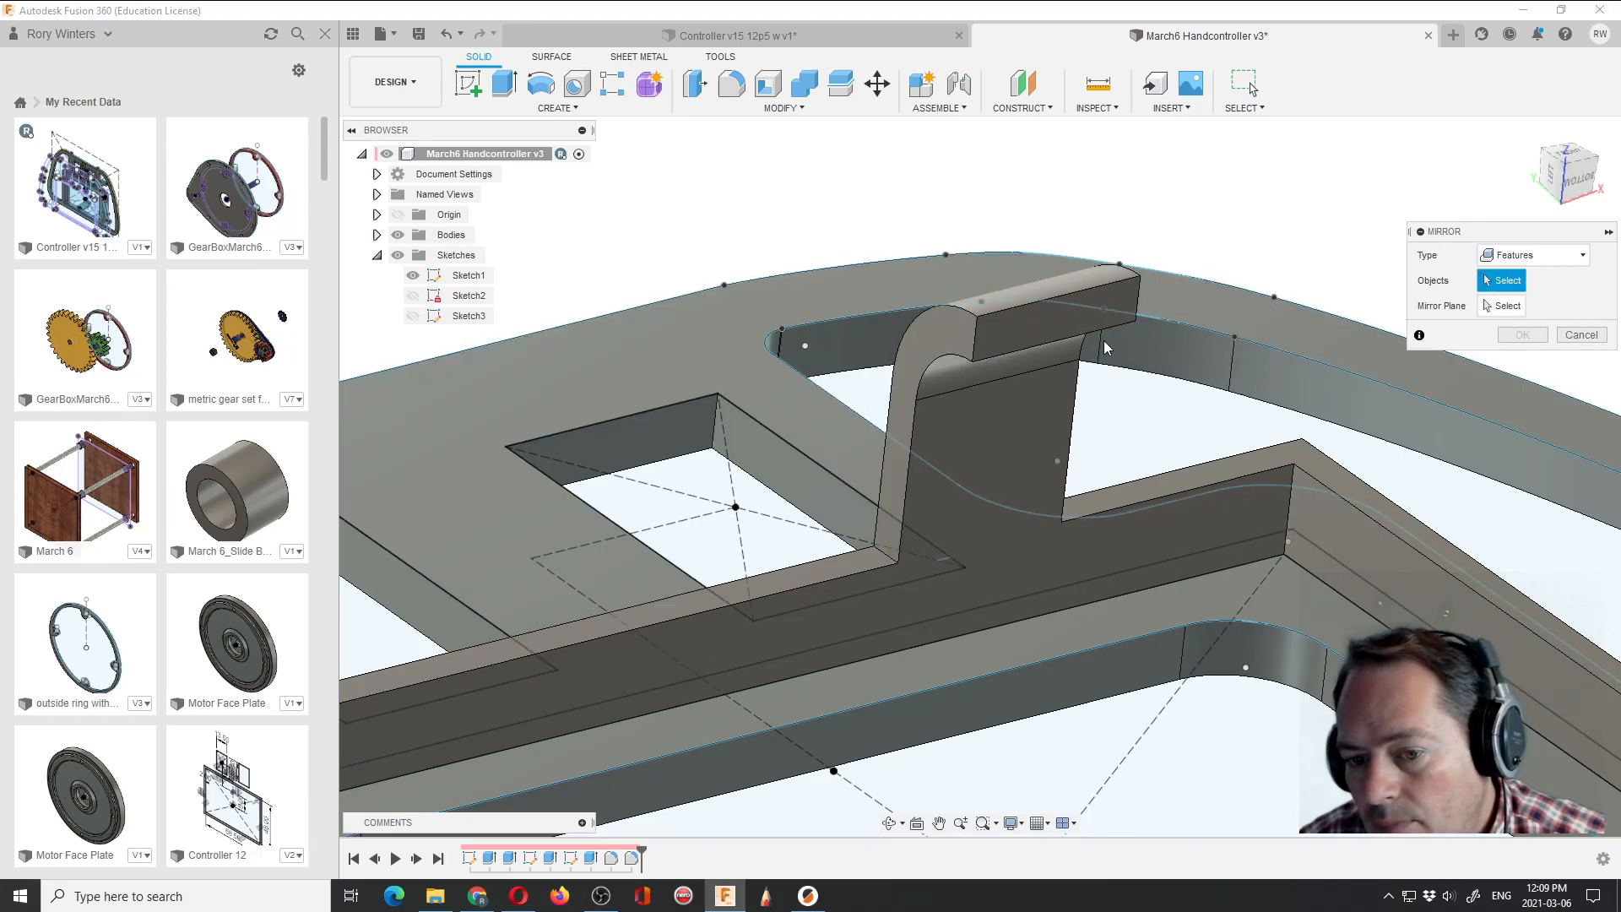
Mirror the tab extrusion, the hook extrusion and both hook fillets across the YZ origin plane.
click(967, 353)
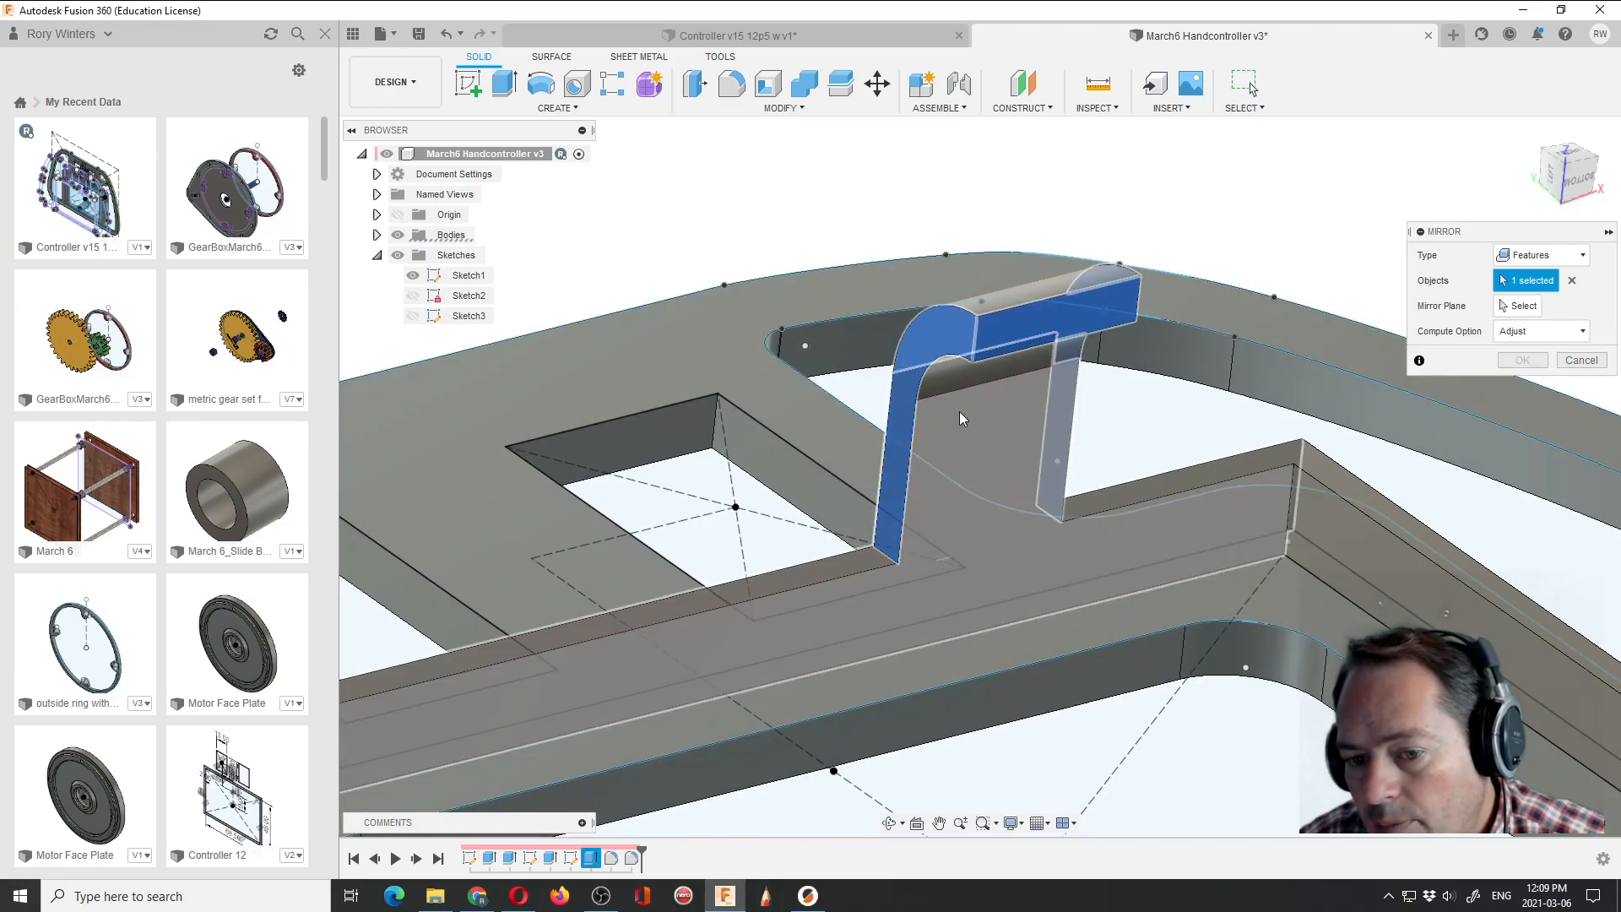
click(954, 382)
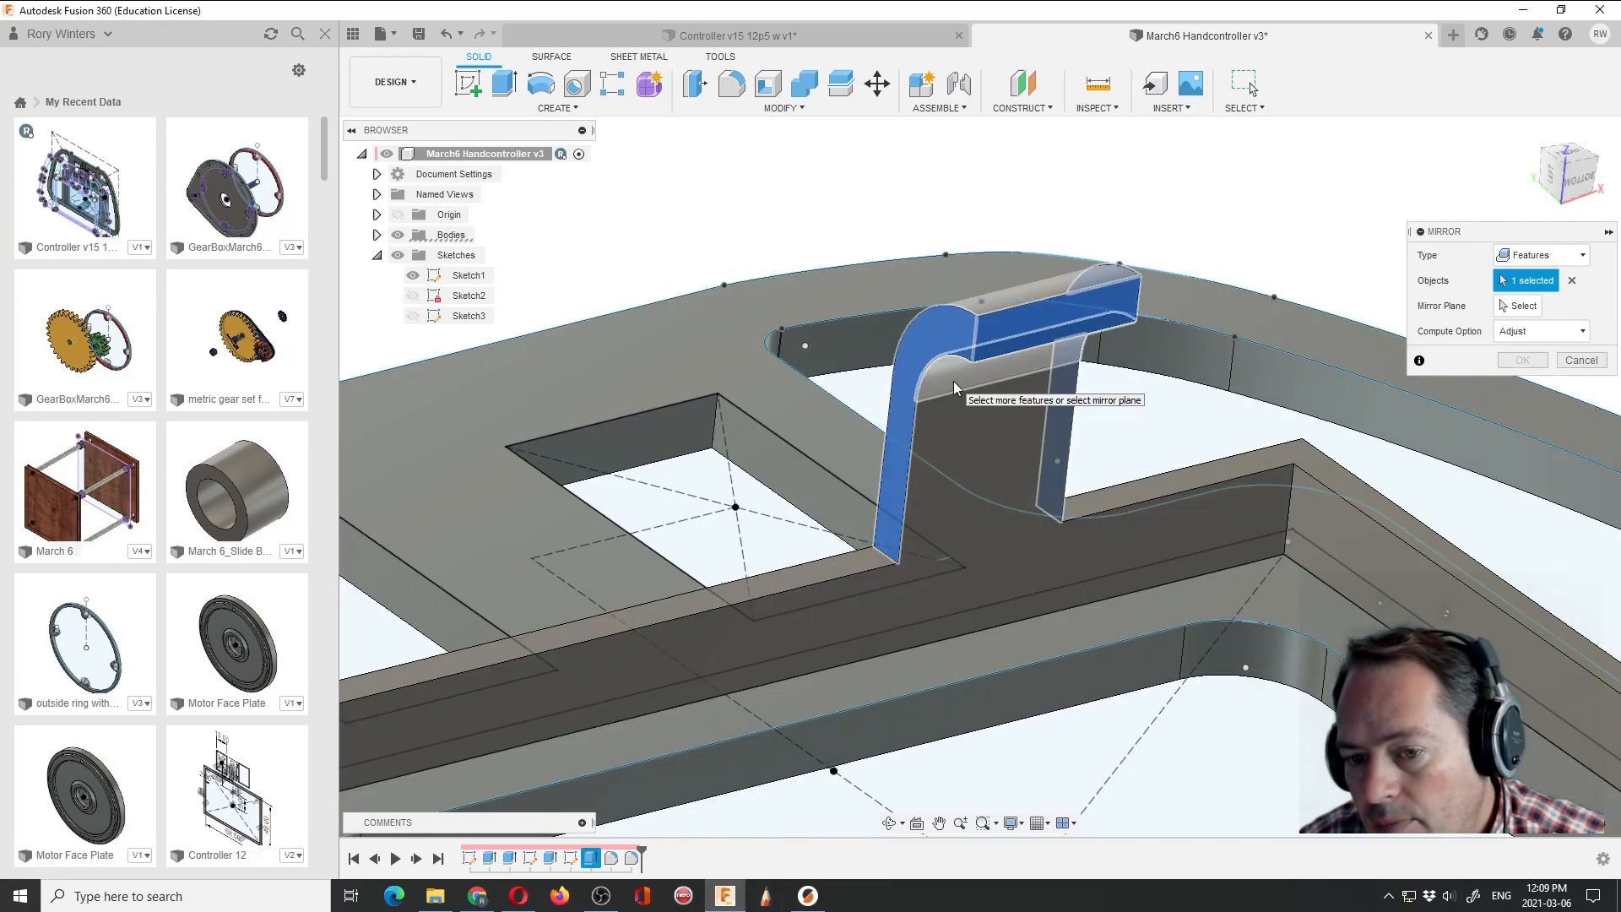
click(995, 306)
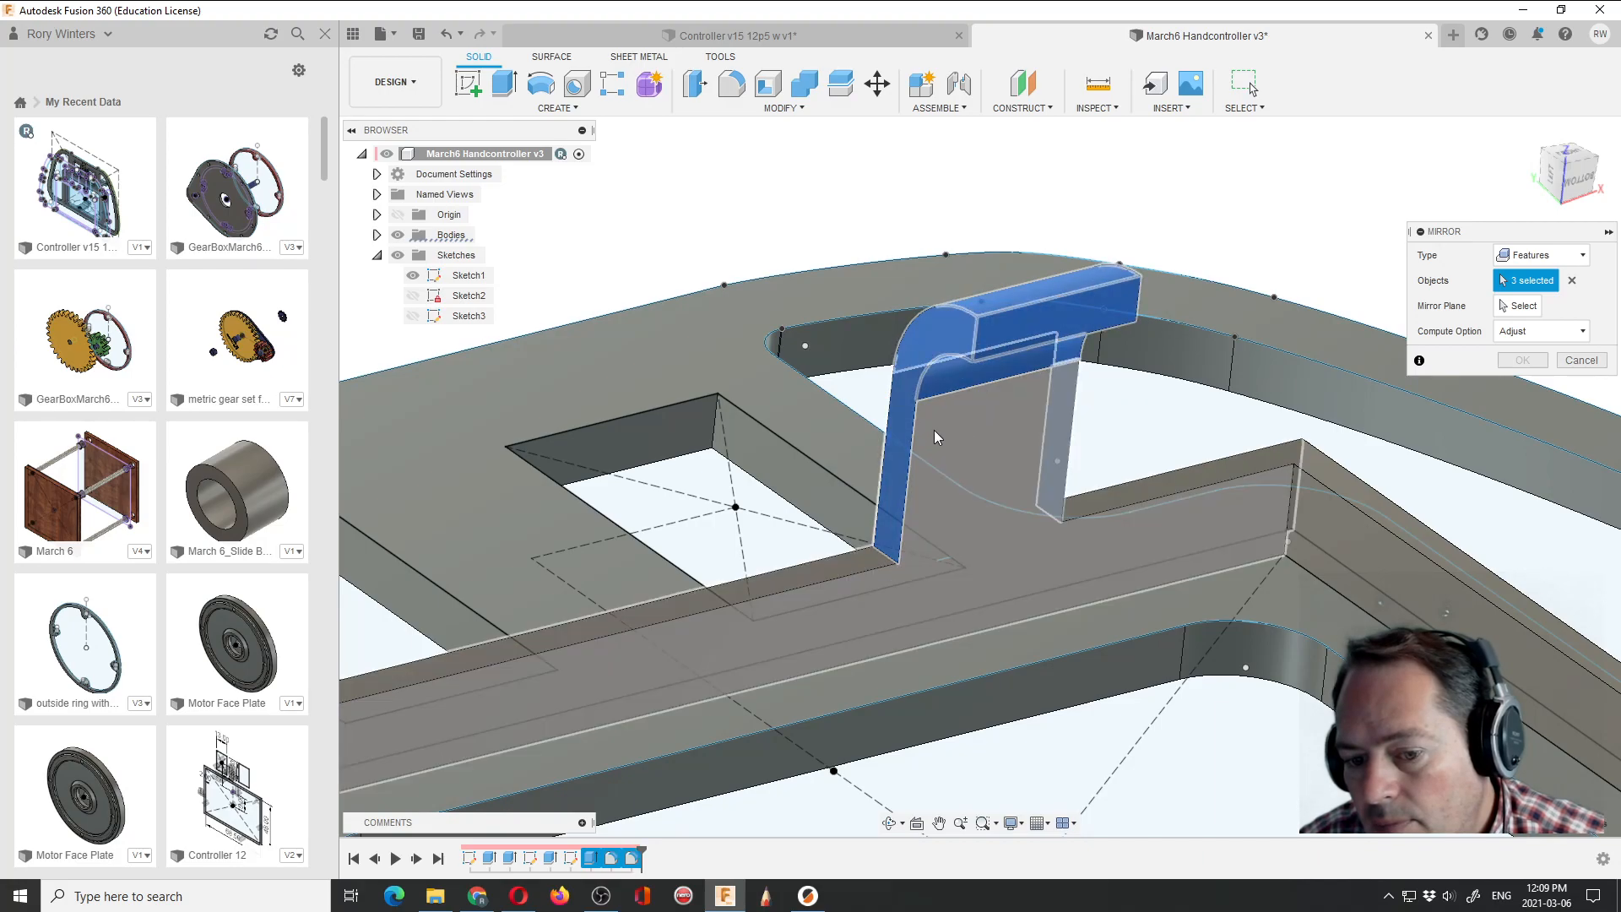
click(945, 503)
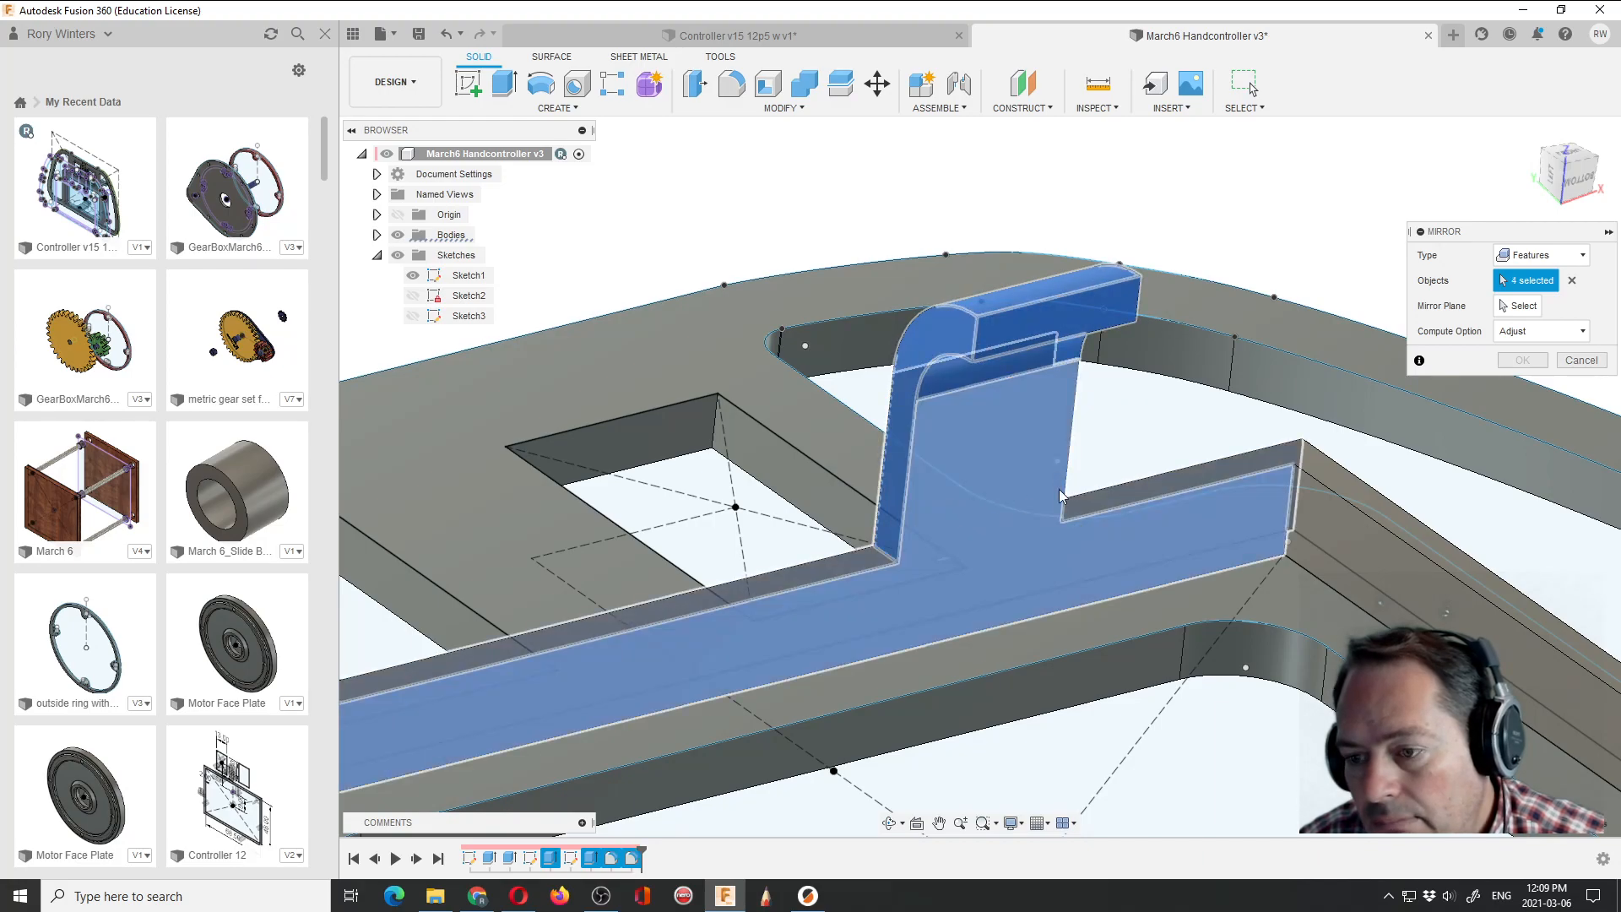
click(1523, 306)
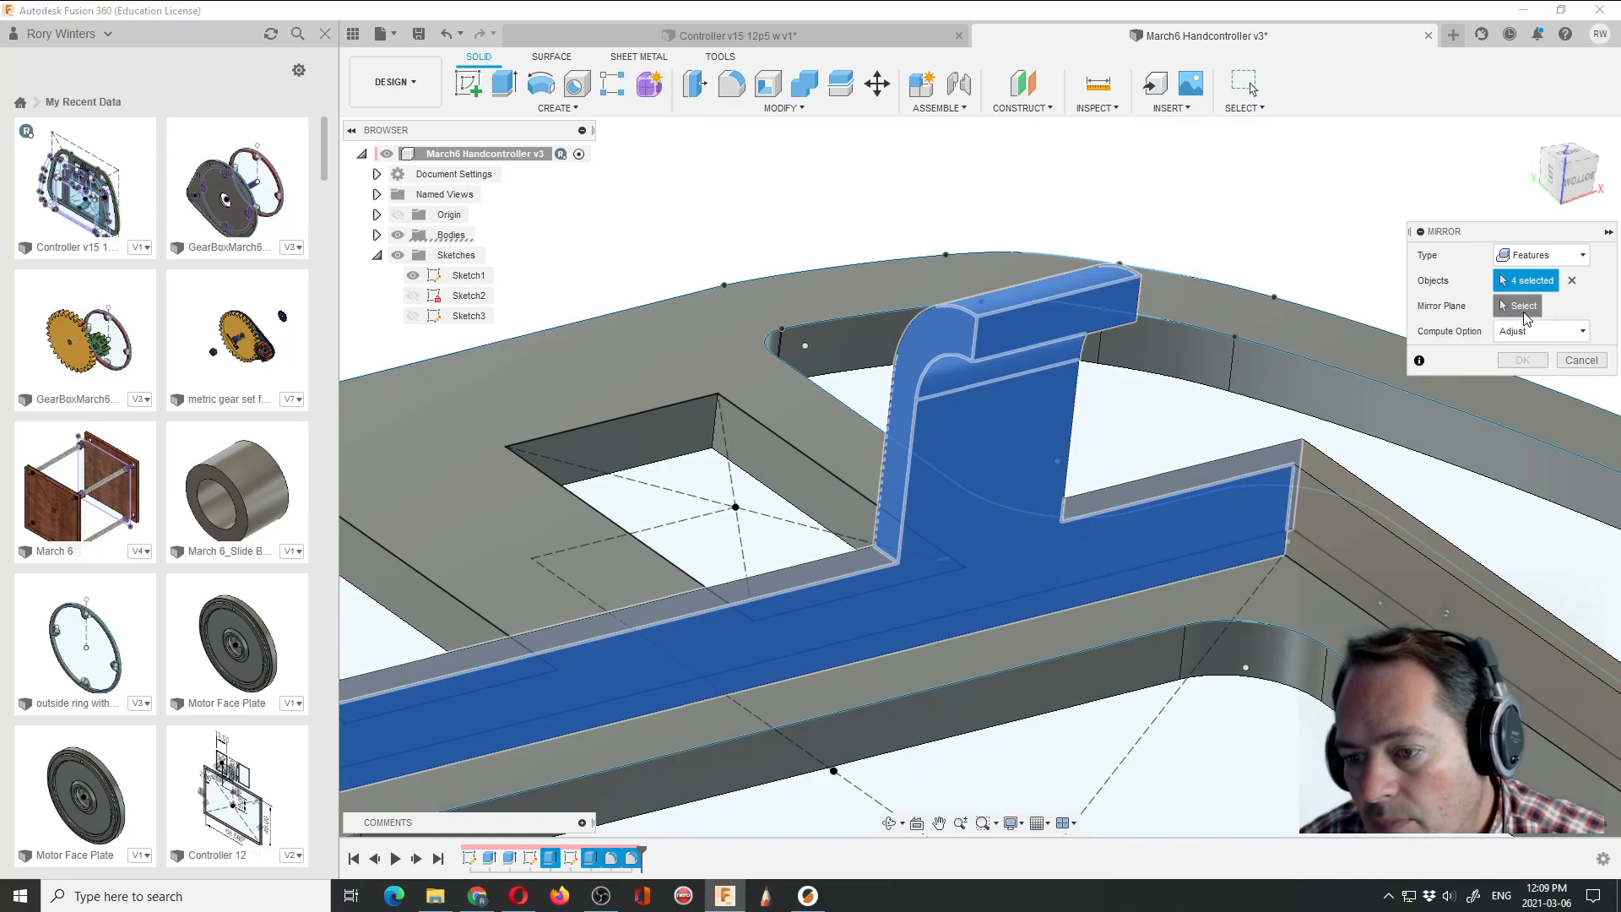
scroll(1060, 490, down, 5)
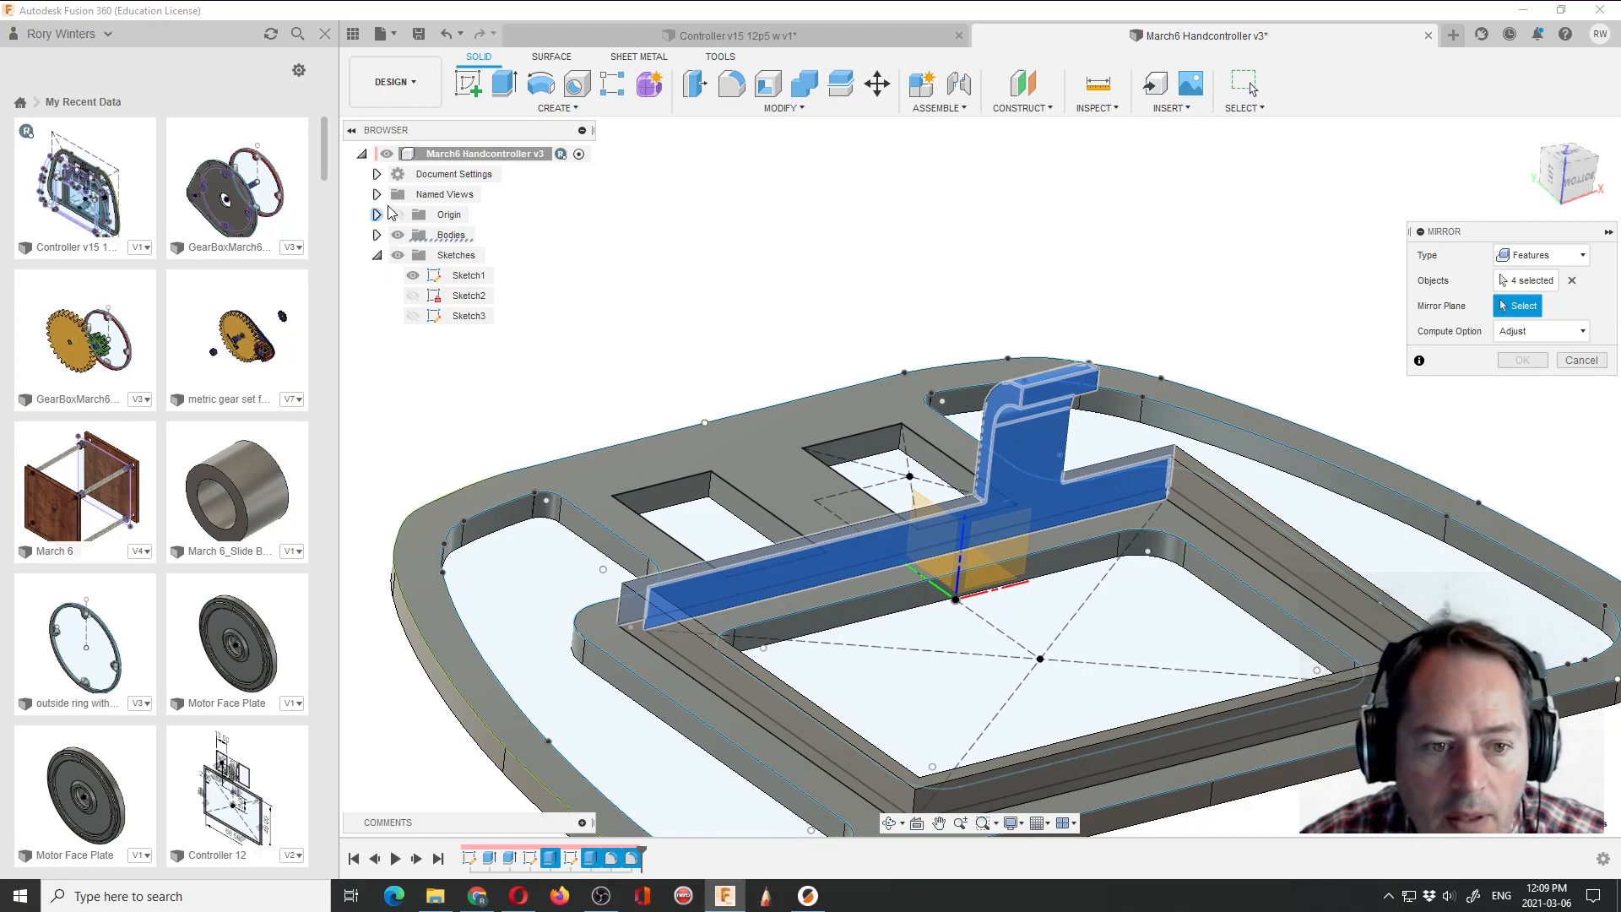
click(376, 215)
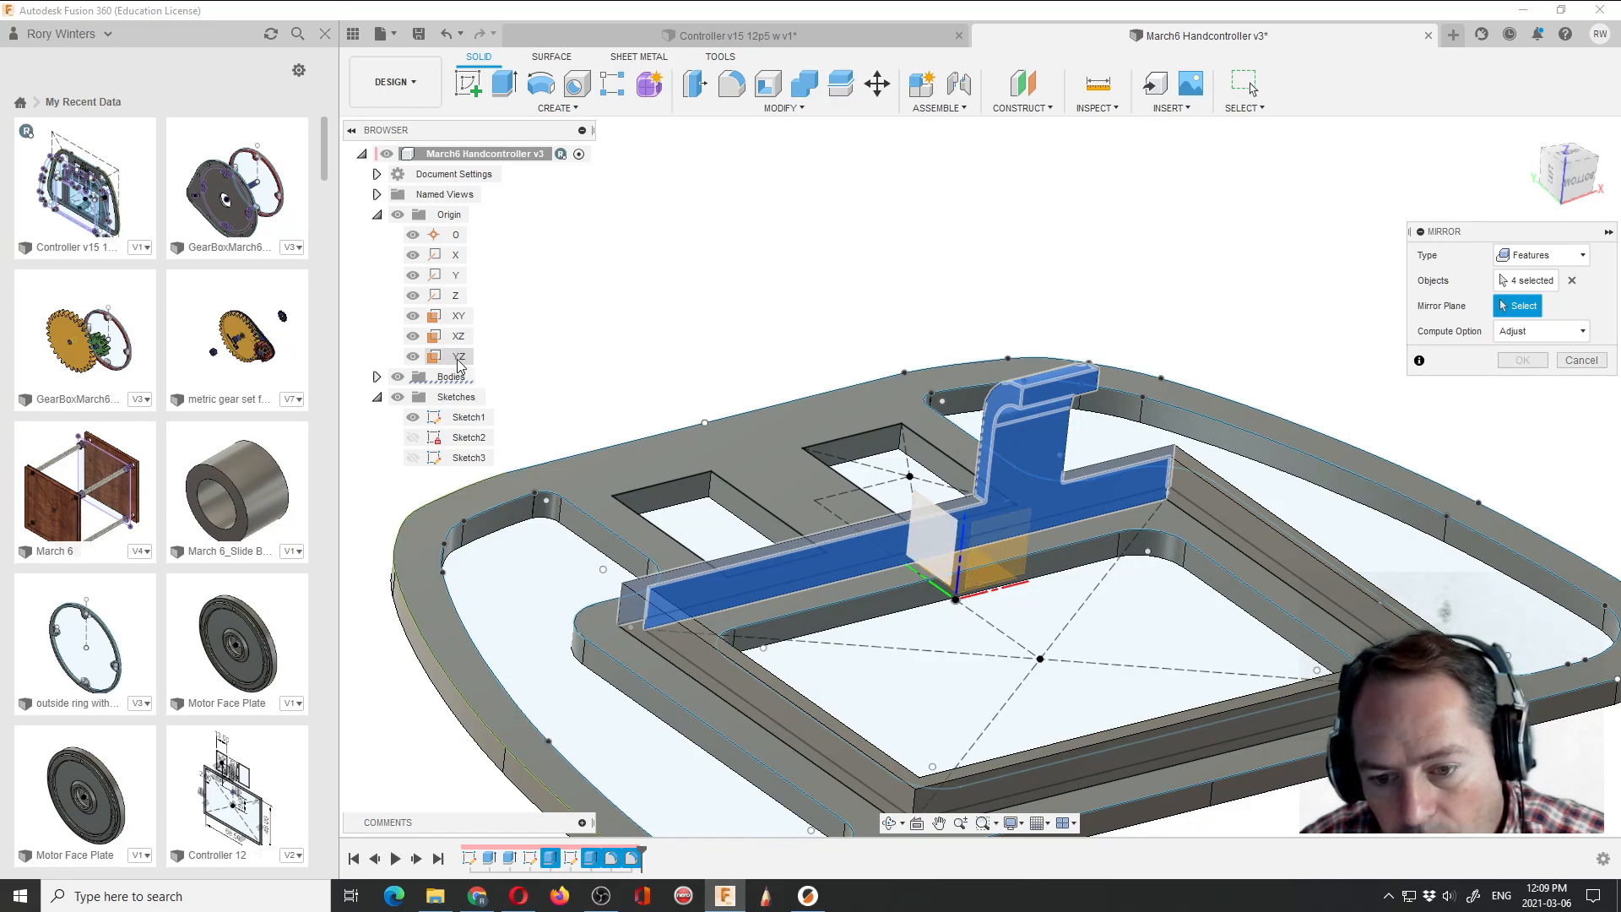
click(458, 356)
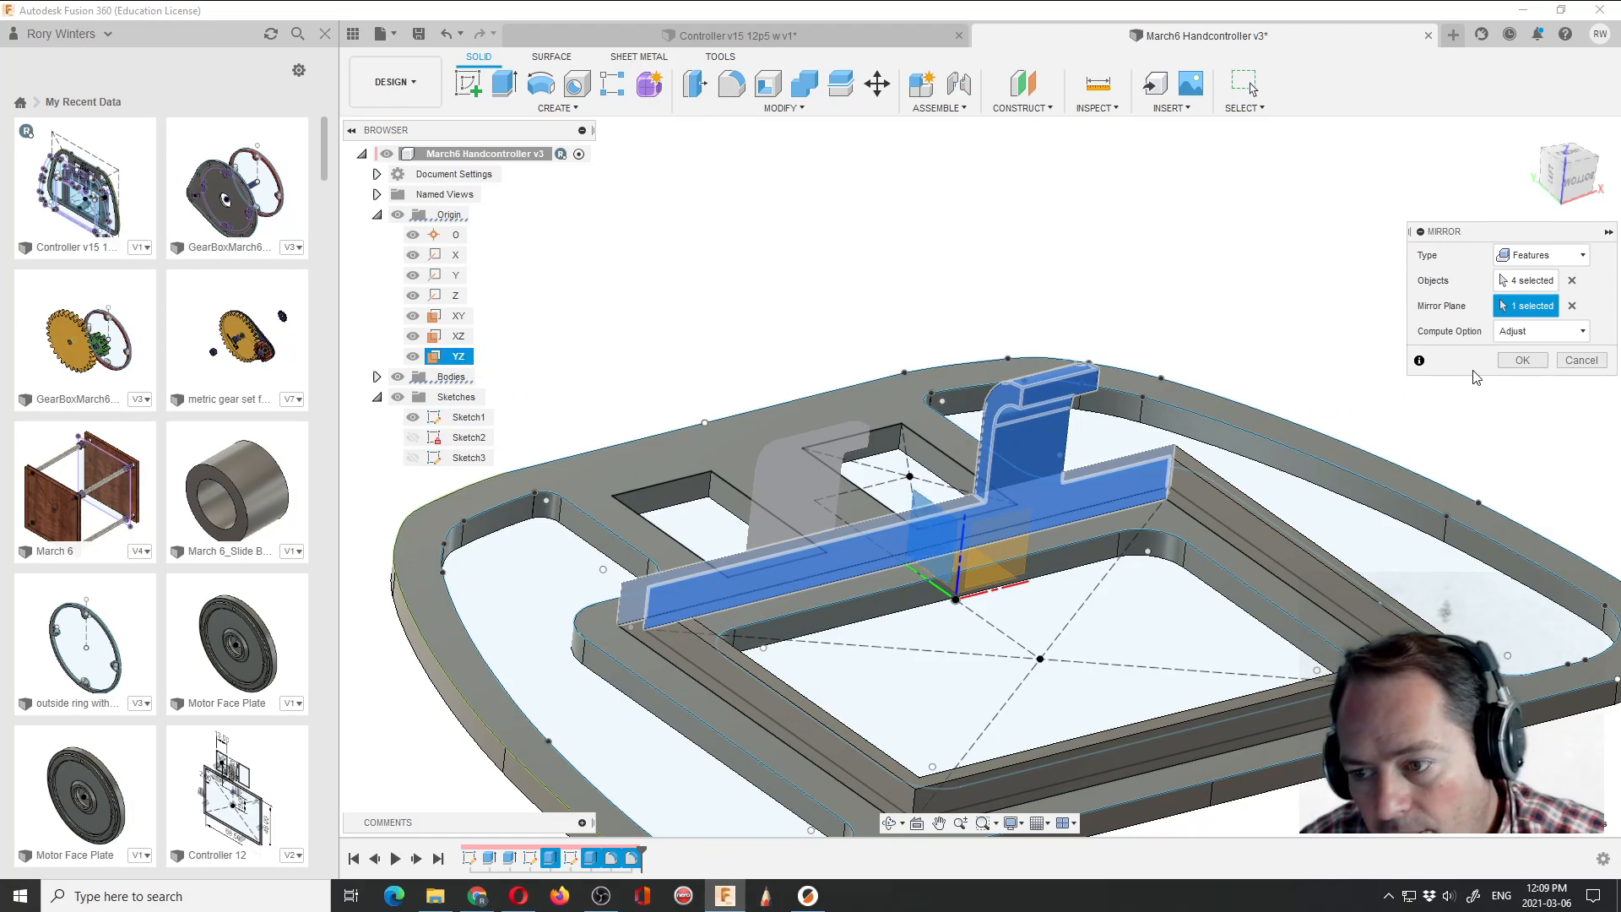
click(1520, 361)
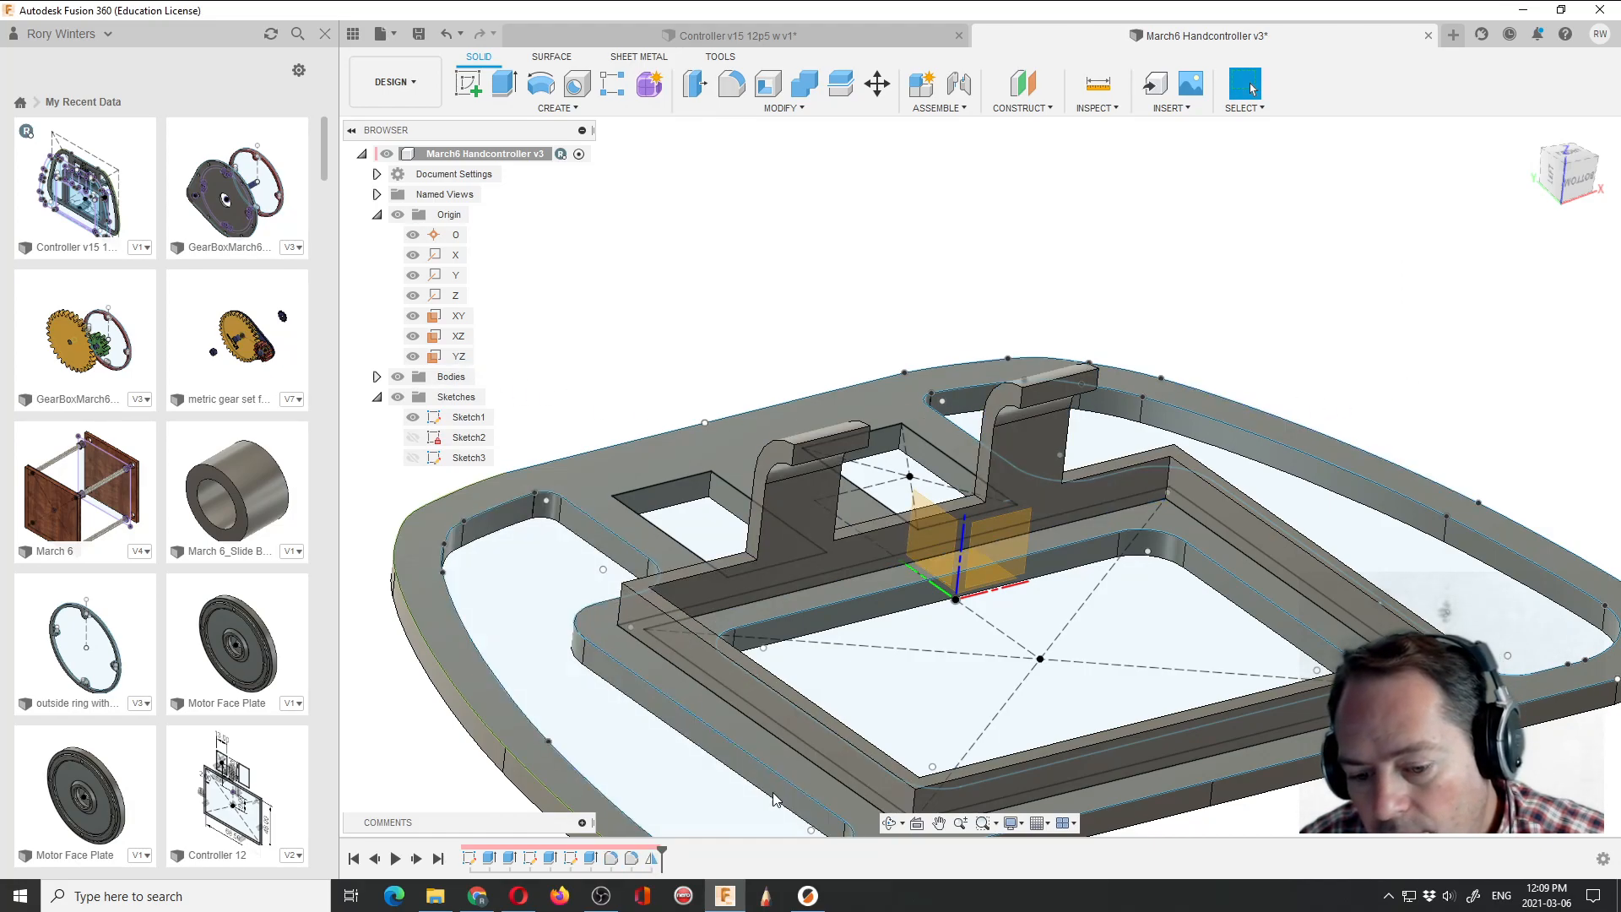
Create a construction plane offset -15 mm from the XZ origin plane, inside the rectangular opening.
click(890, 823)
drag(885, 760, 847, 635)
scroll(824, 616, up, 5)
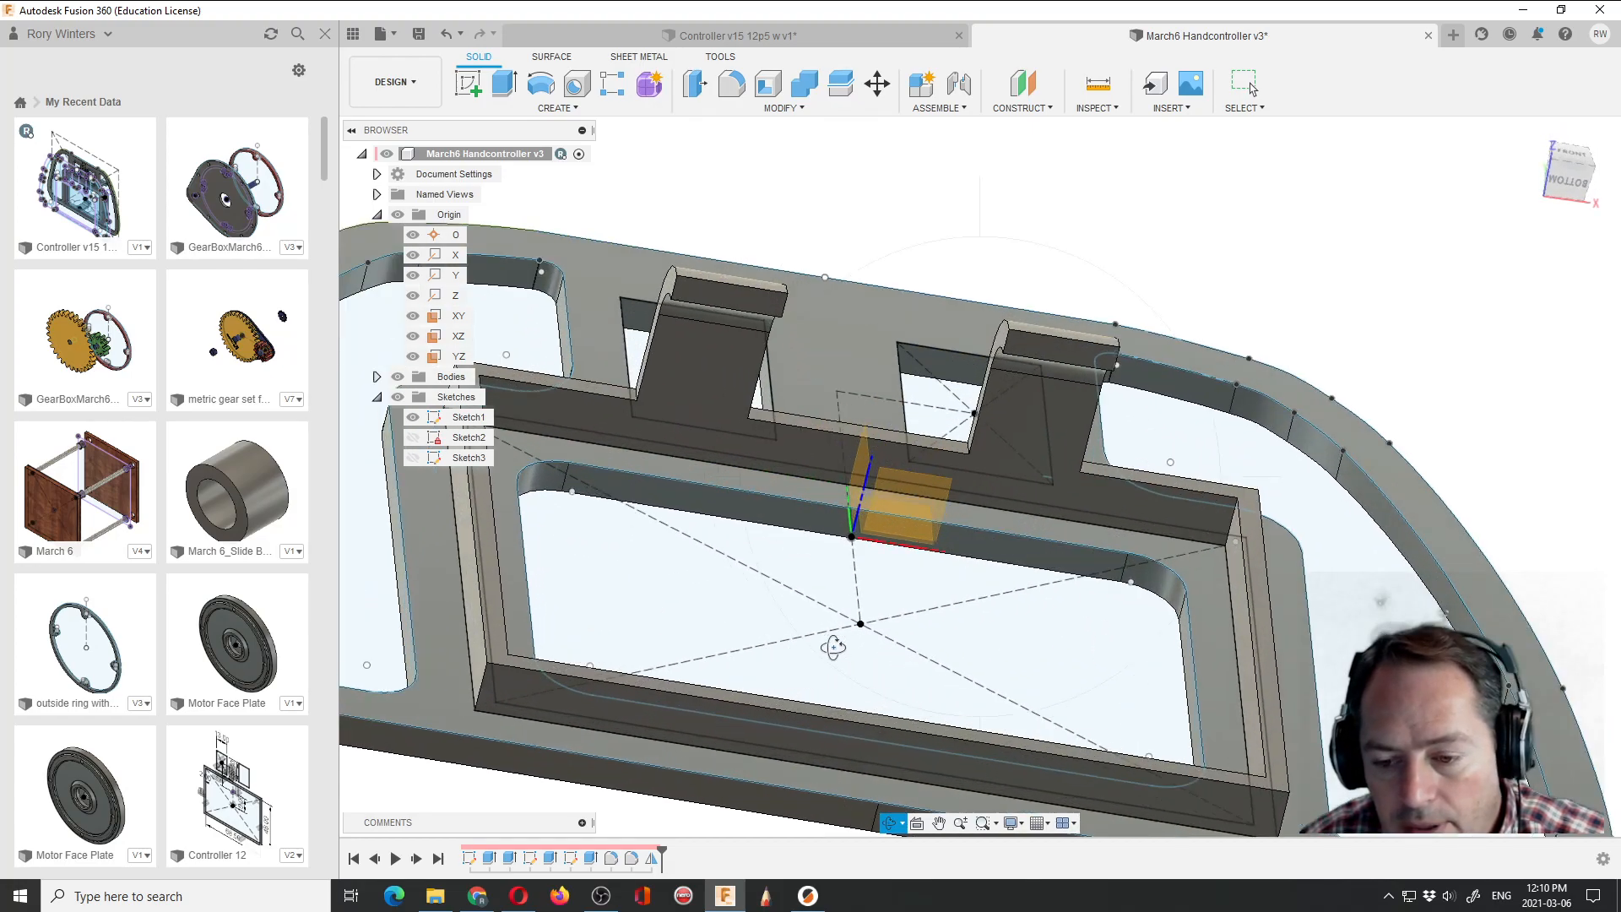
drag(869, 612, 843, 664)
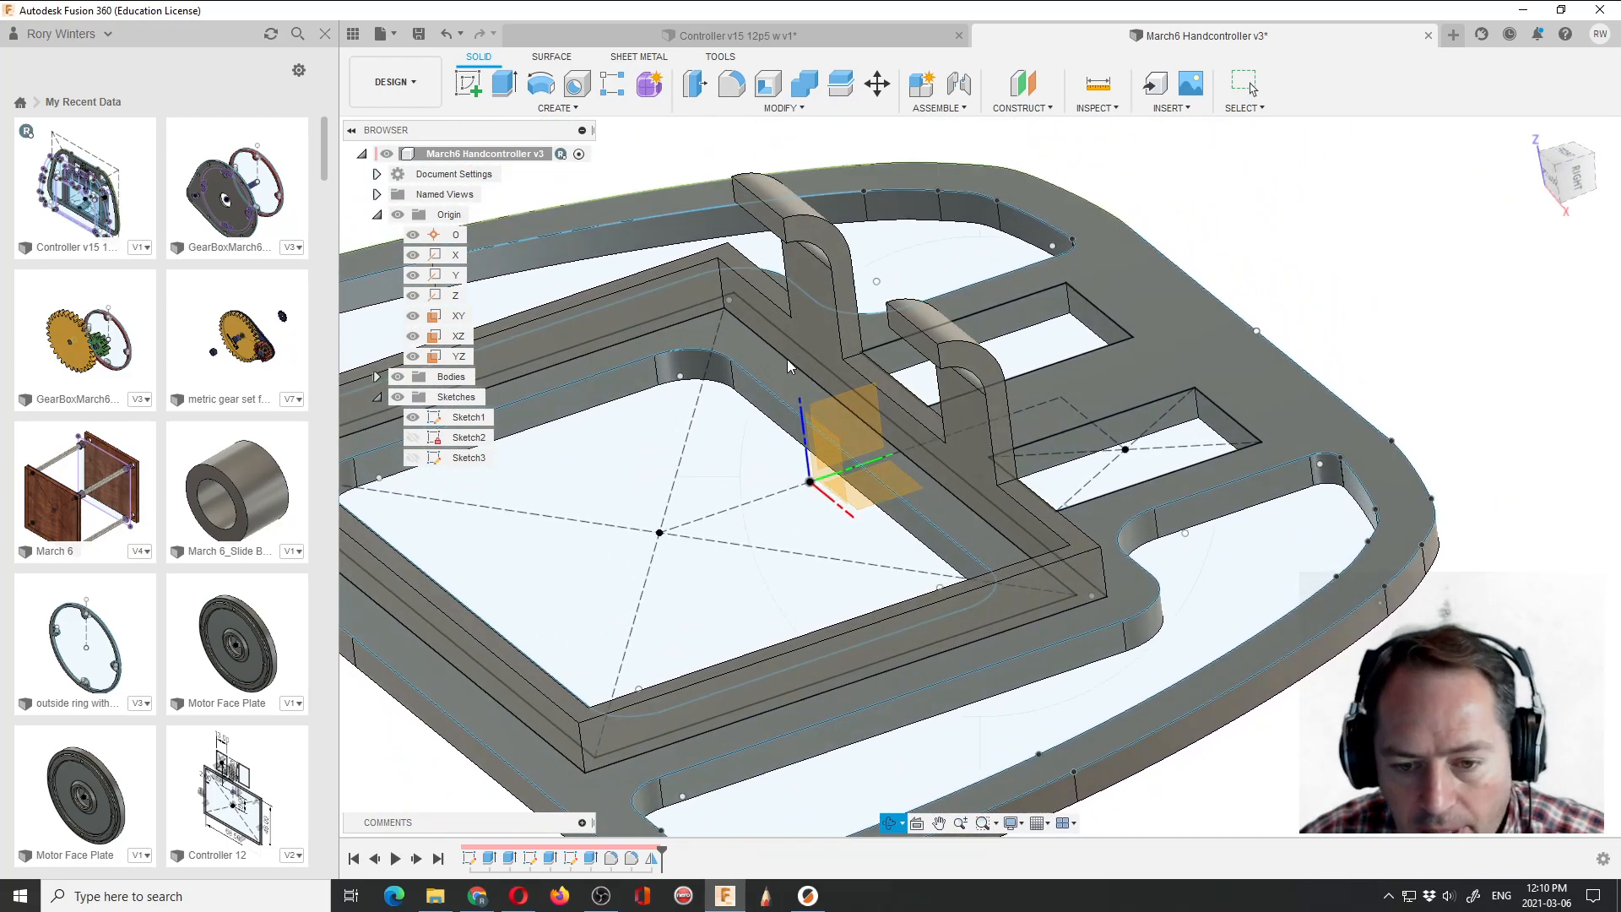
click(1248, 84)
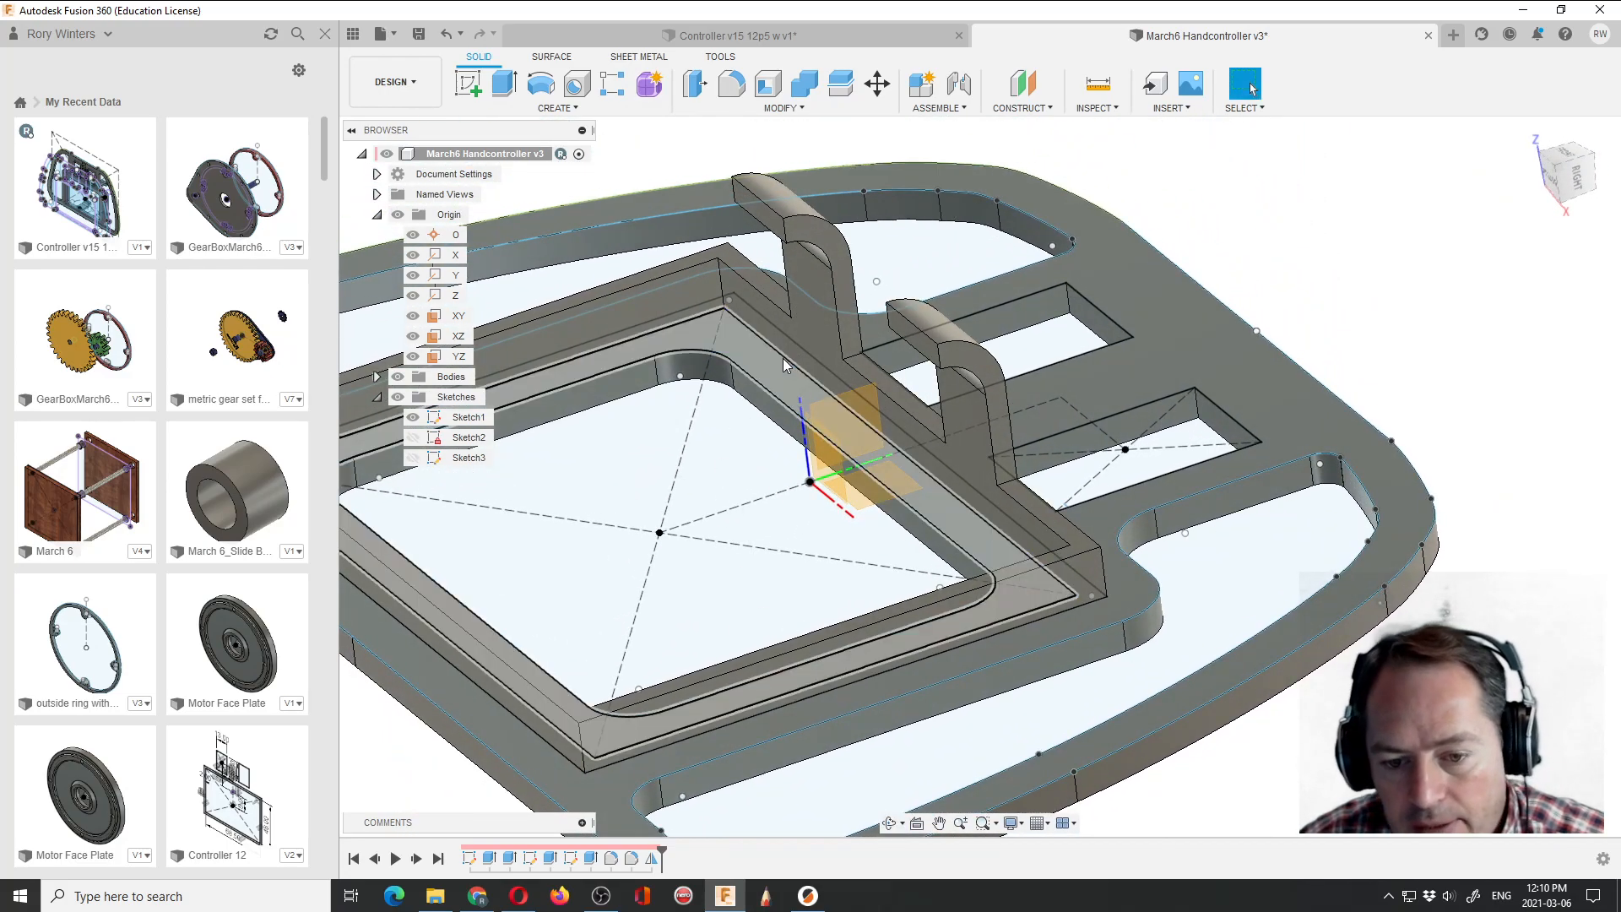
click(1052, 108)
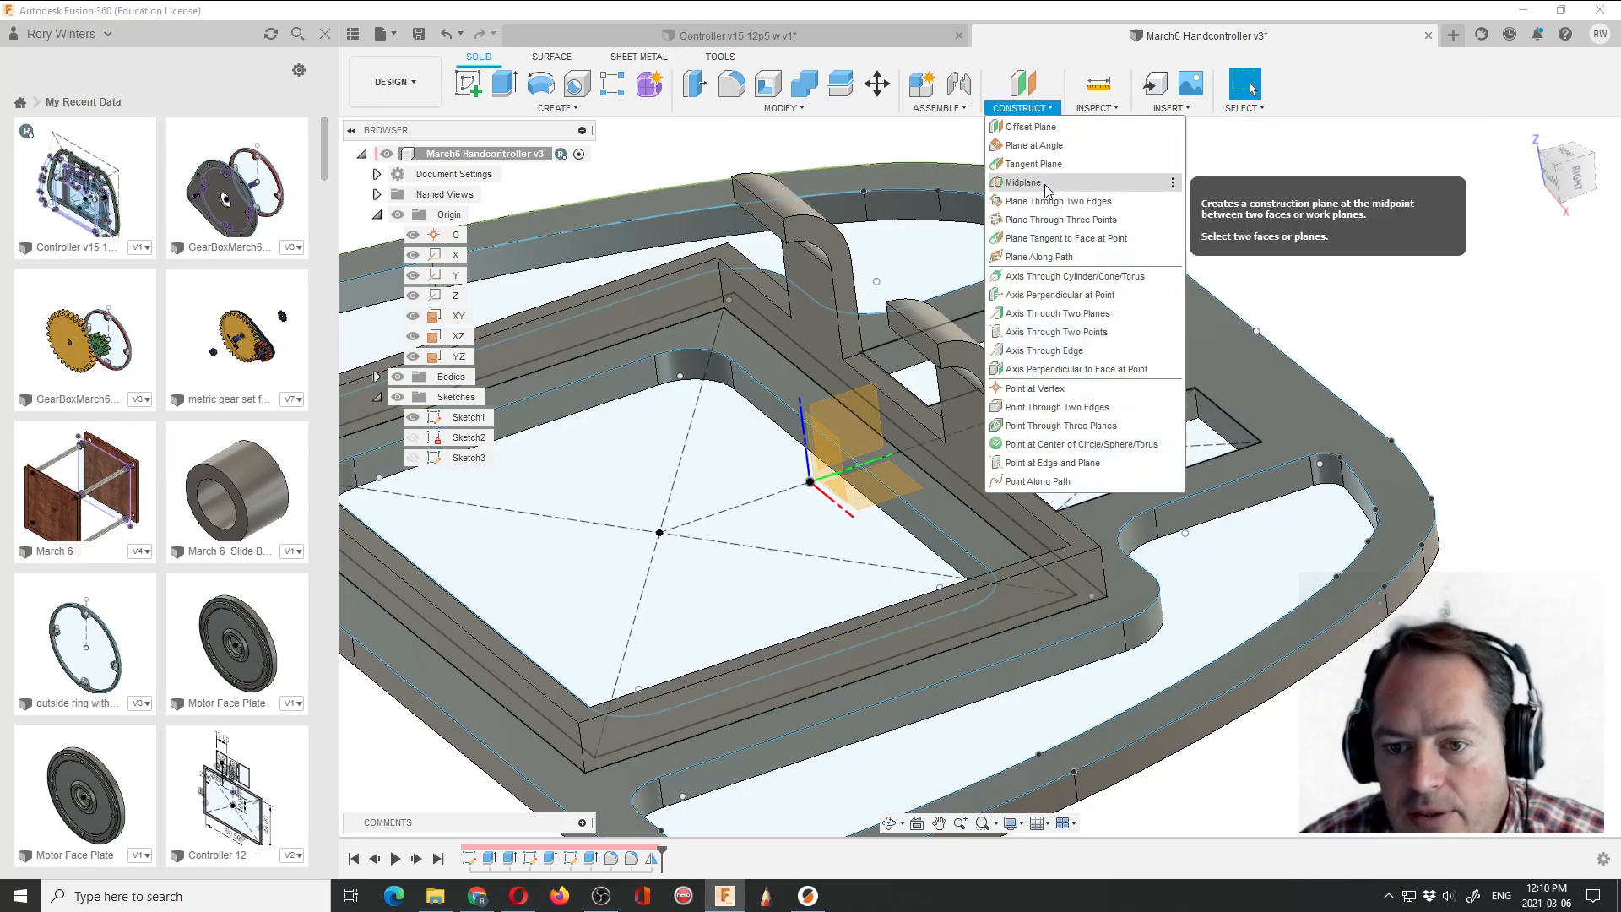
click(1024, 128)
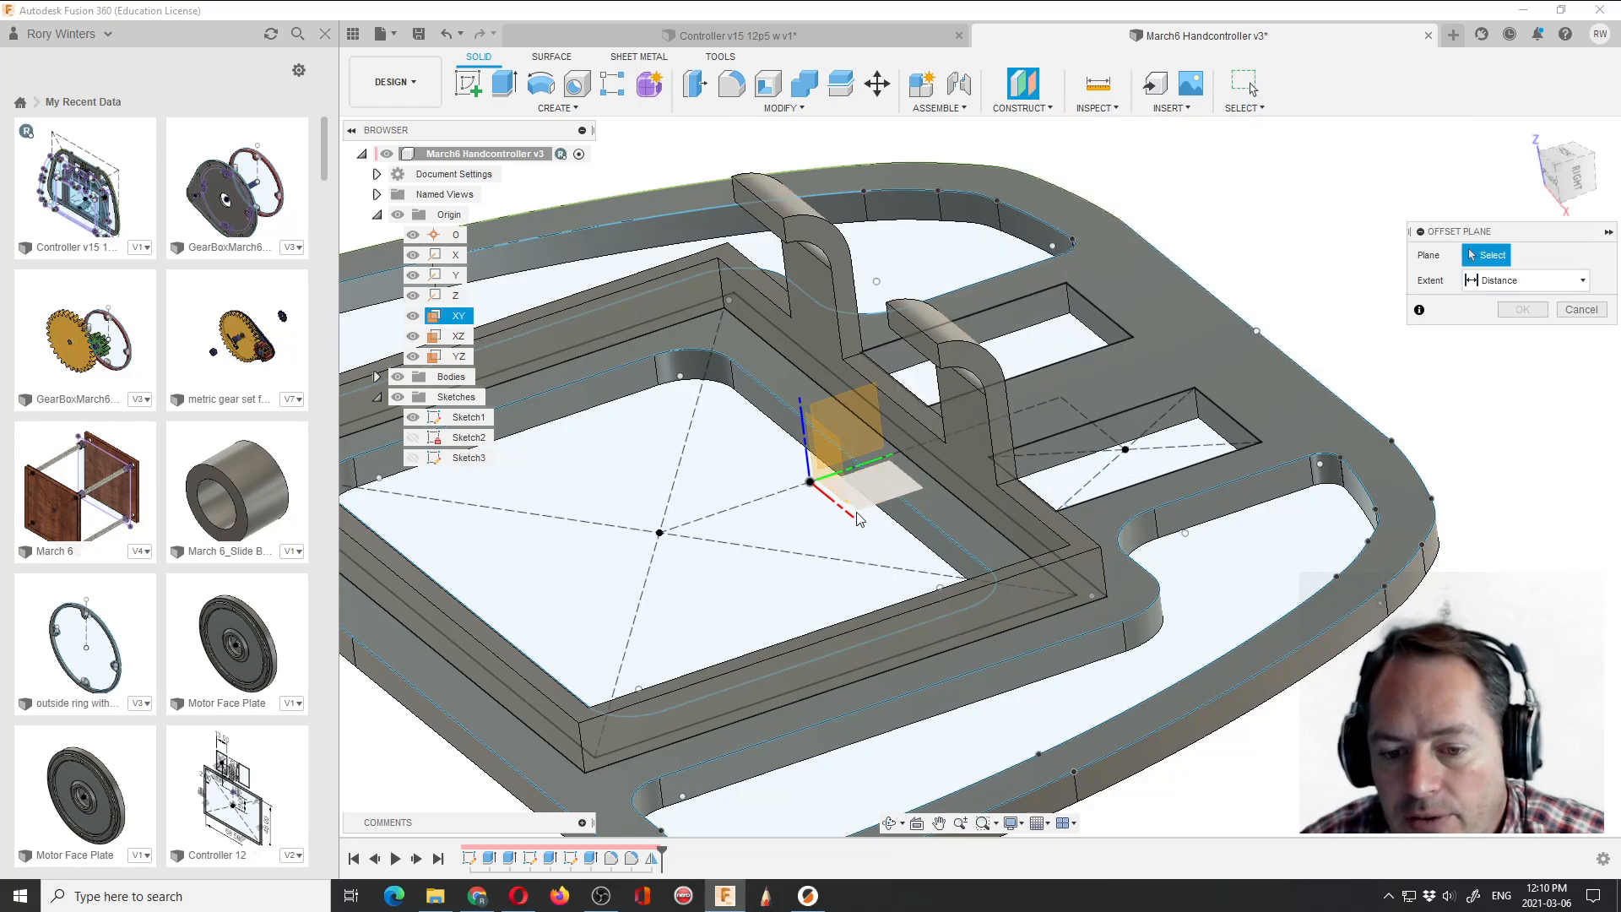
click(825, 469)
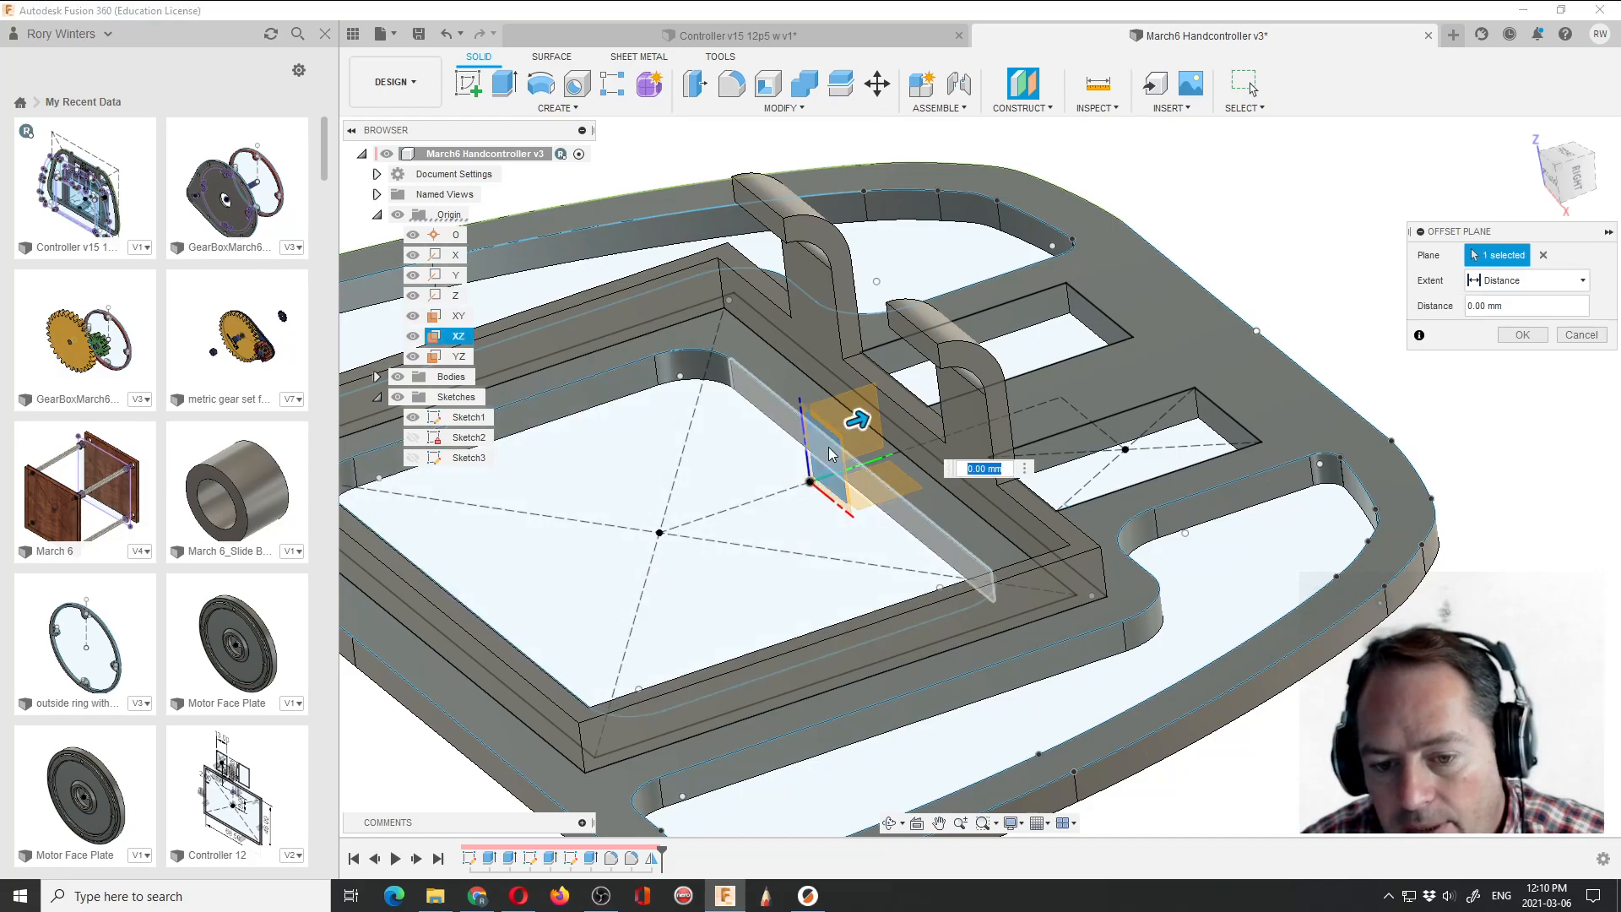
drag(847, 422, 695, 483)
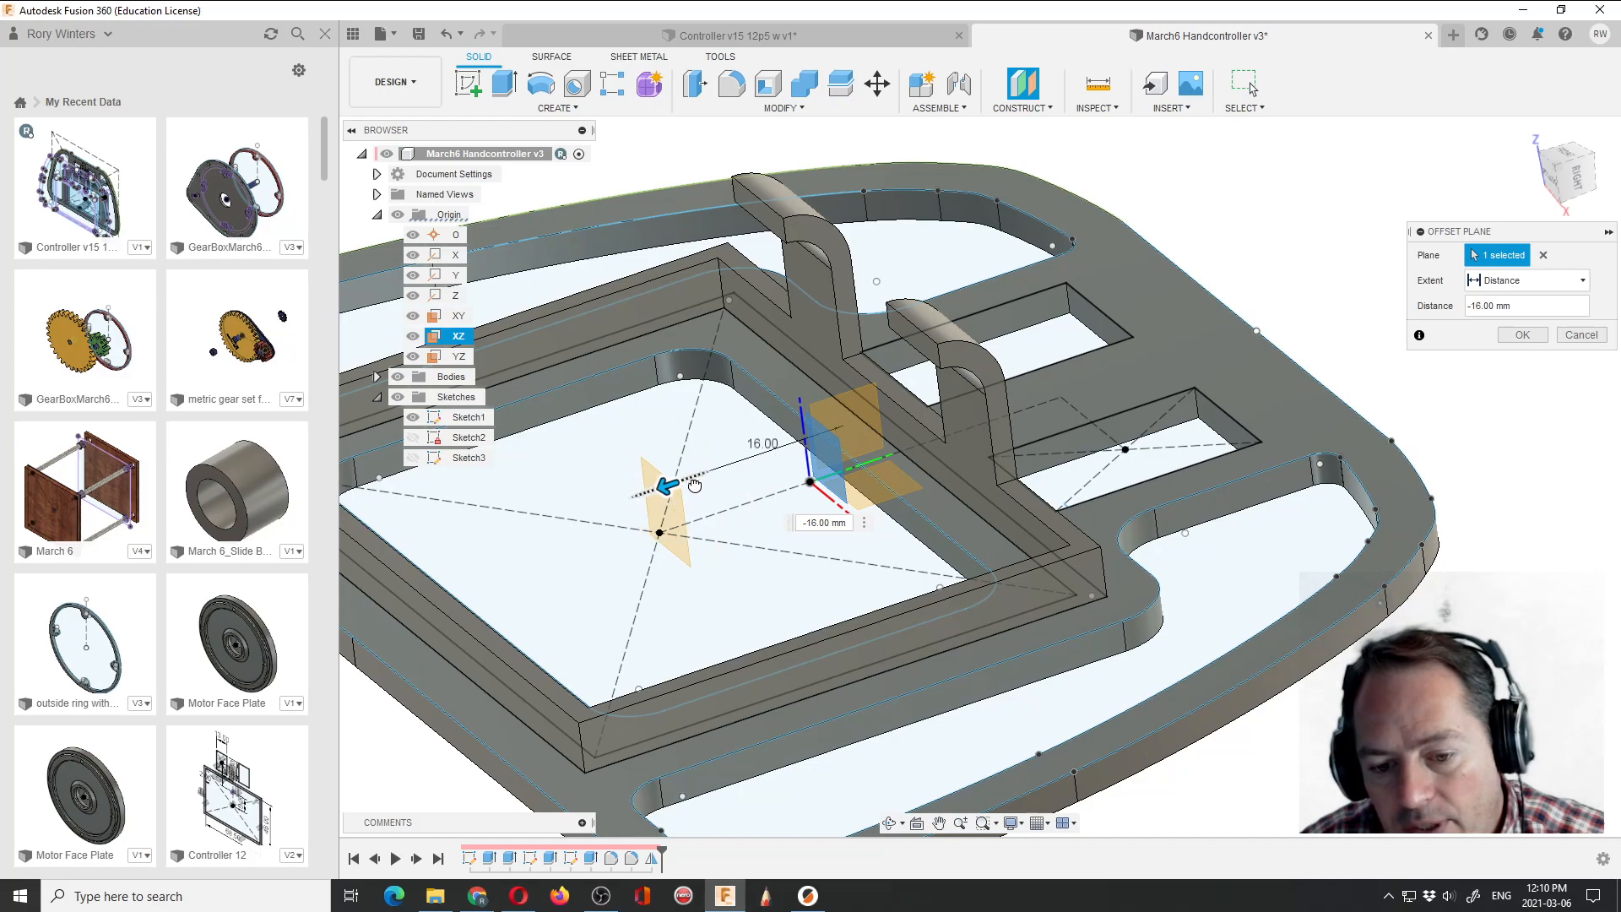
click(806, 521)
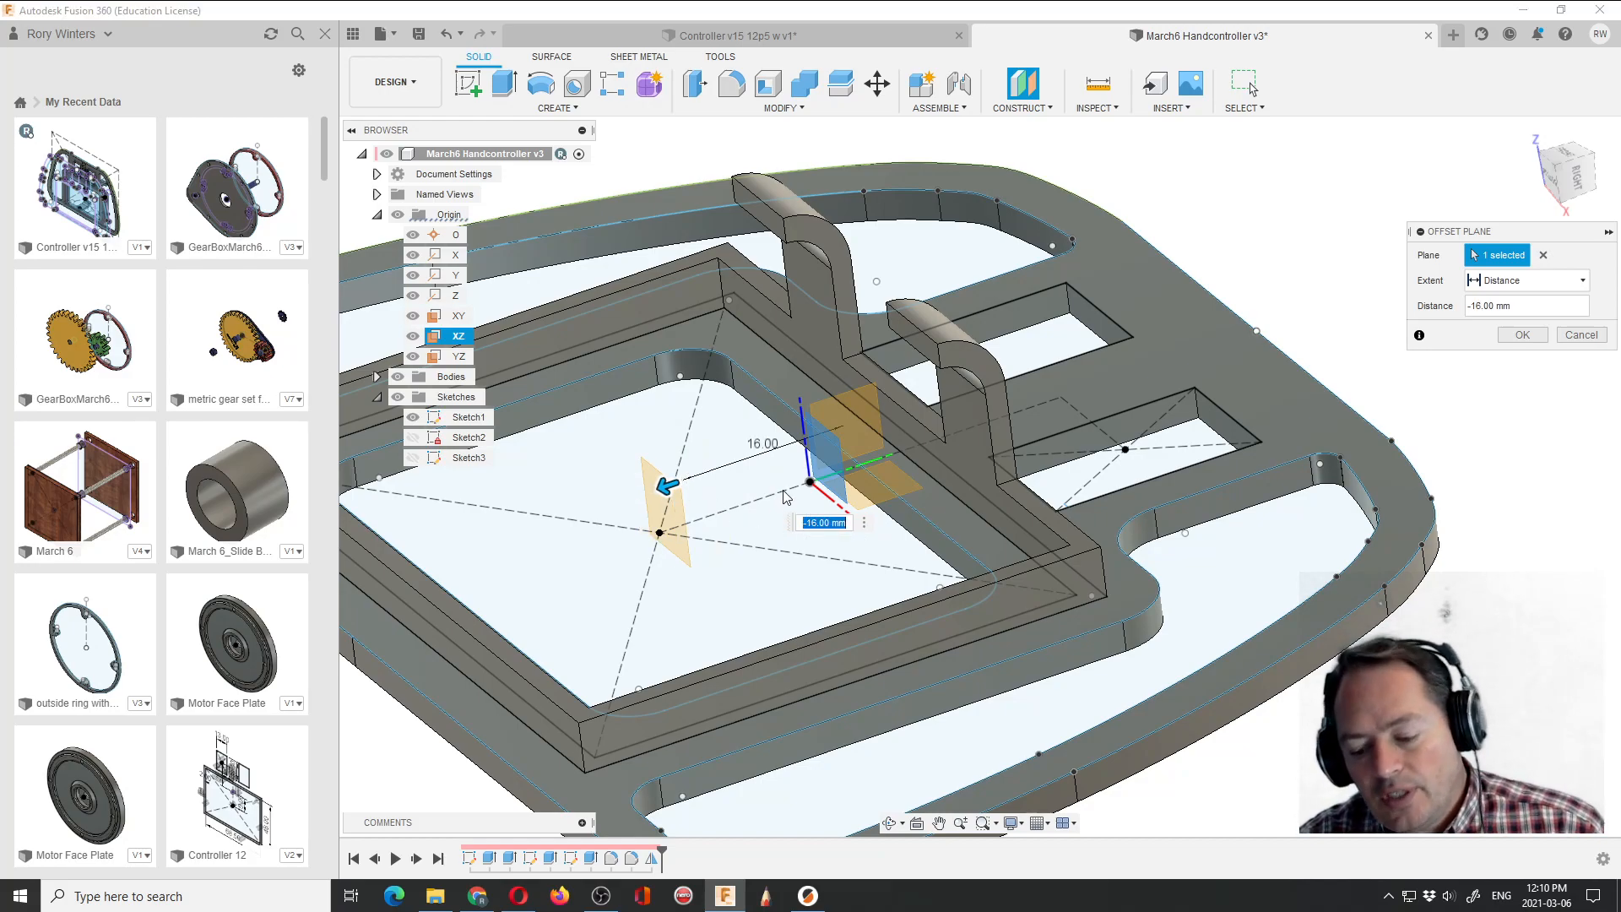
text(-15)
key(Return)
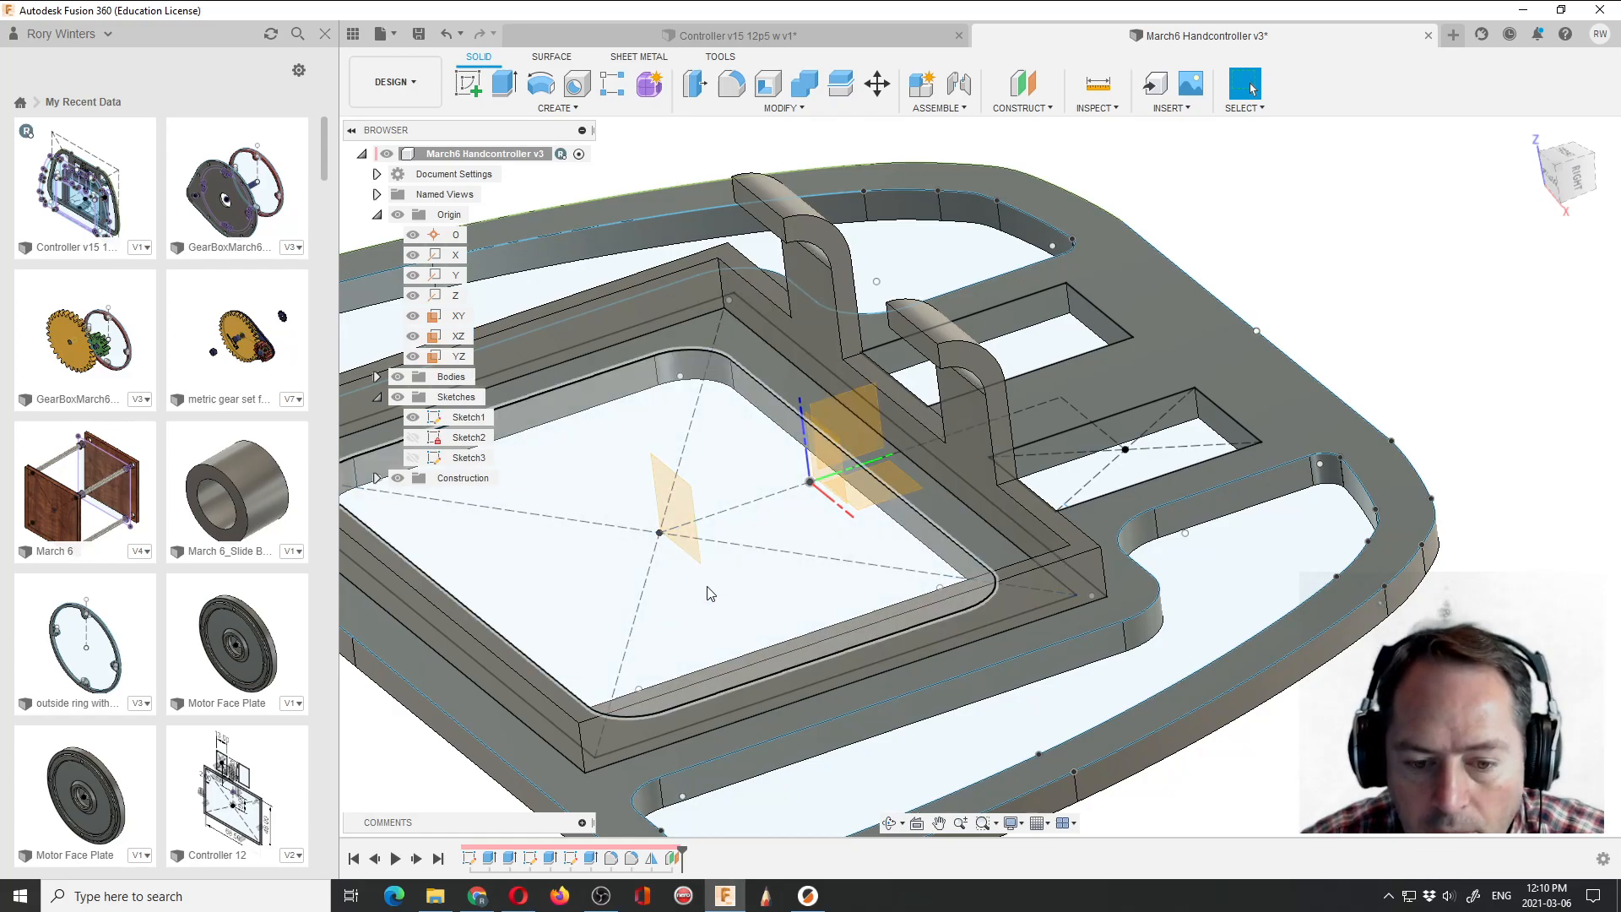
scroll(708, 598, down, 4)
scroll(655, 579, up, 4)
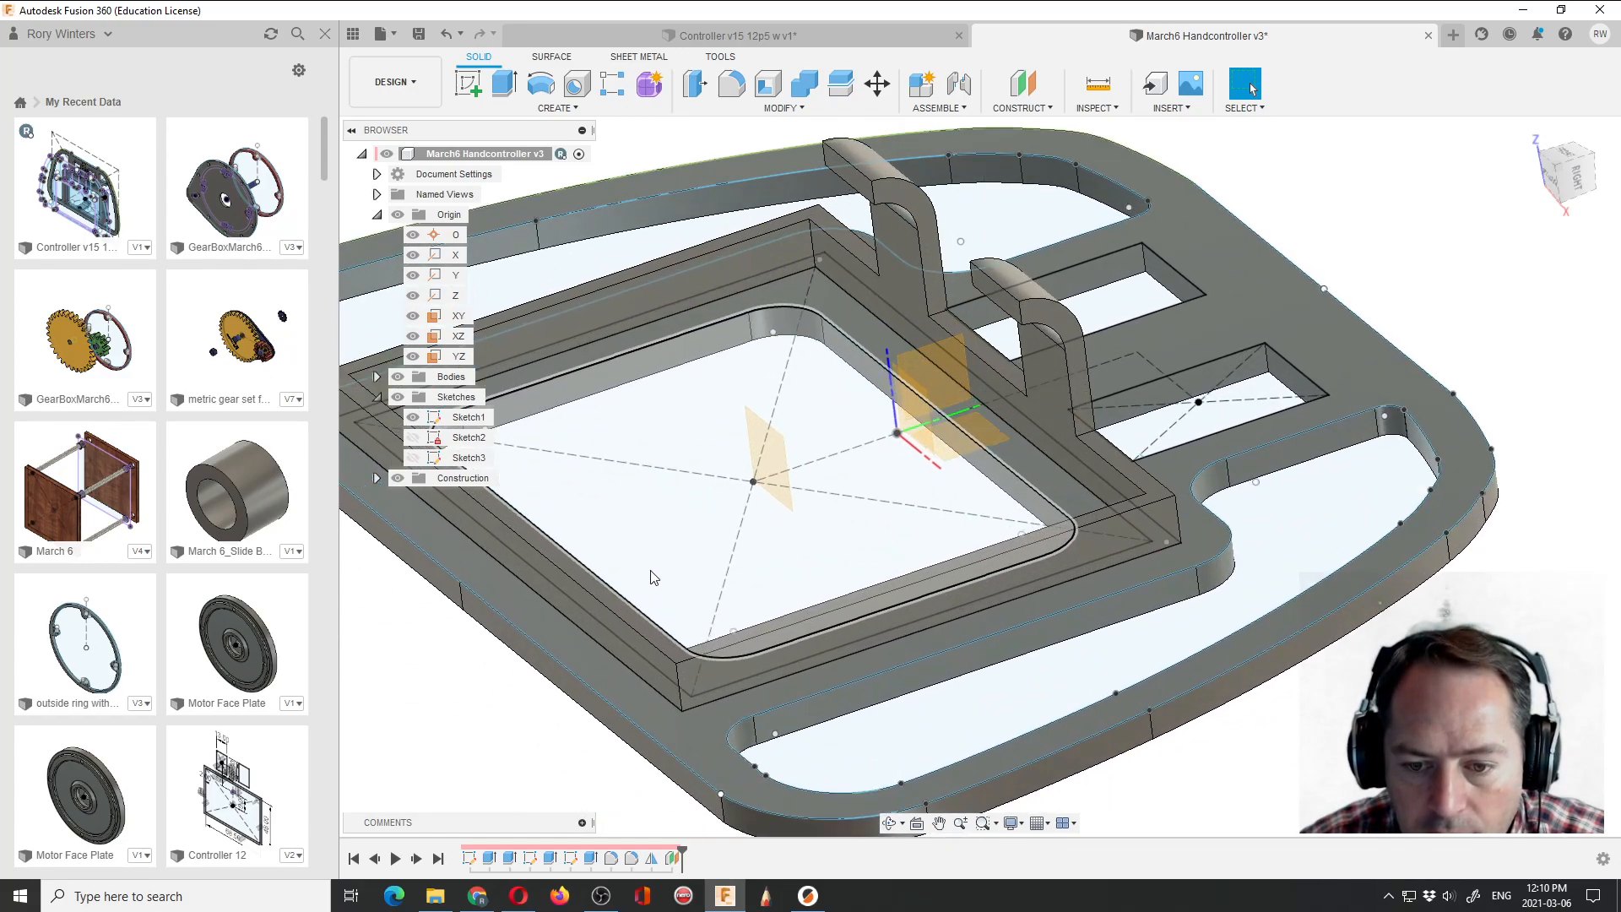
scroll(654, 578, down, 4)
scroll(818, 527, up, 3)
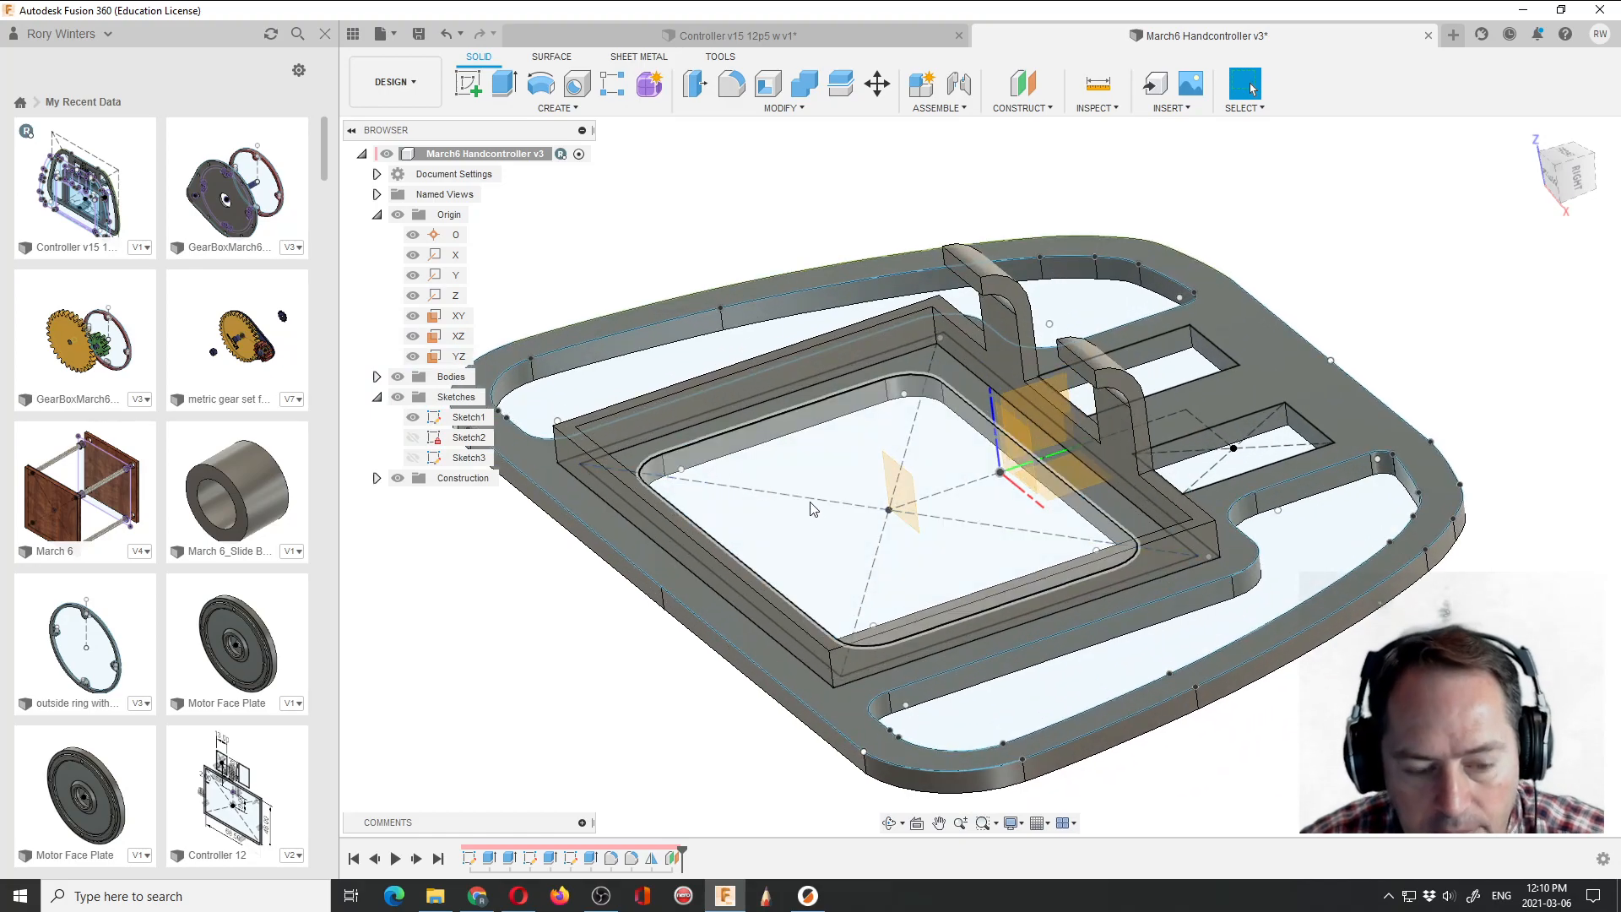
Try to mirror the existing tab mirror feature across the offset construction plane to the rim's opposite side.
click(558, 108)
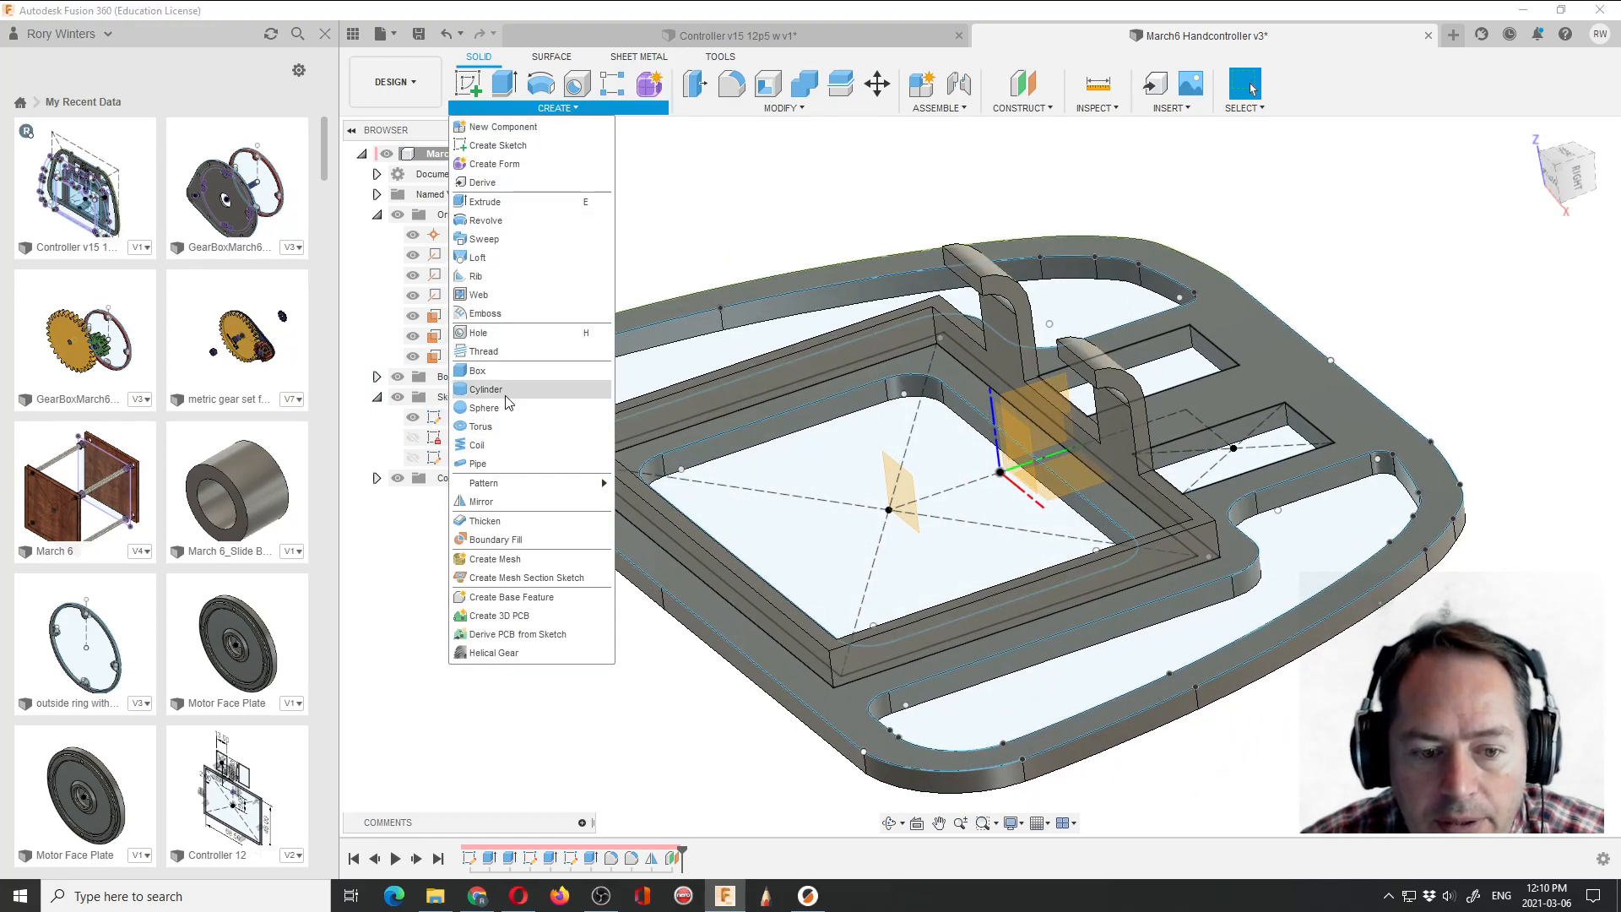
click(491, 502)
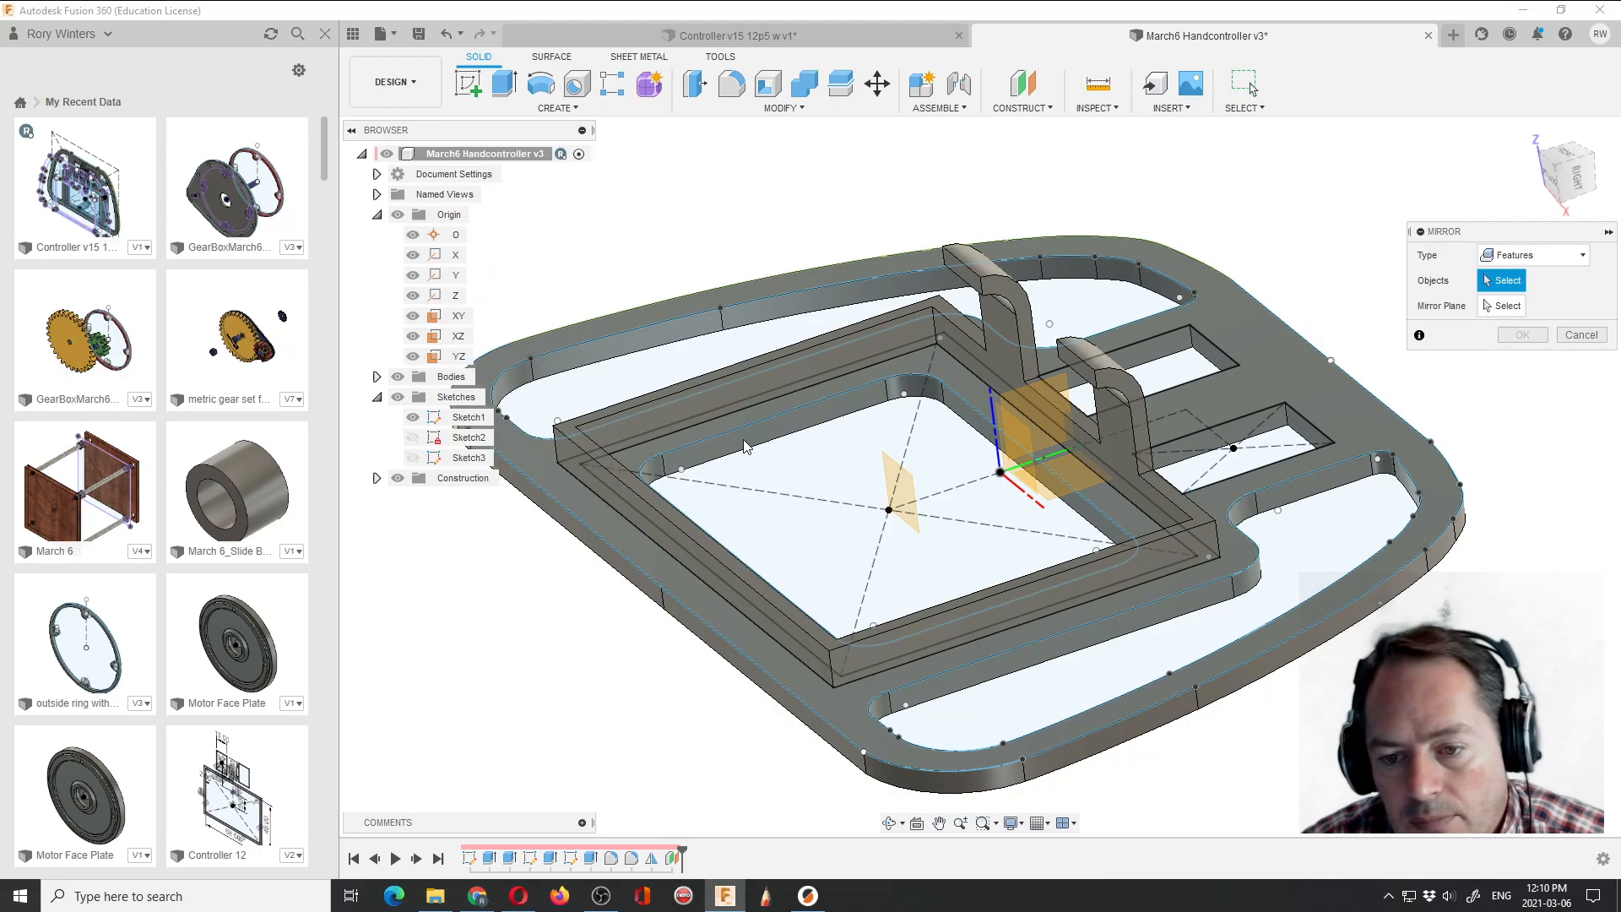
click(1008, 324)
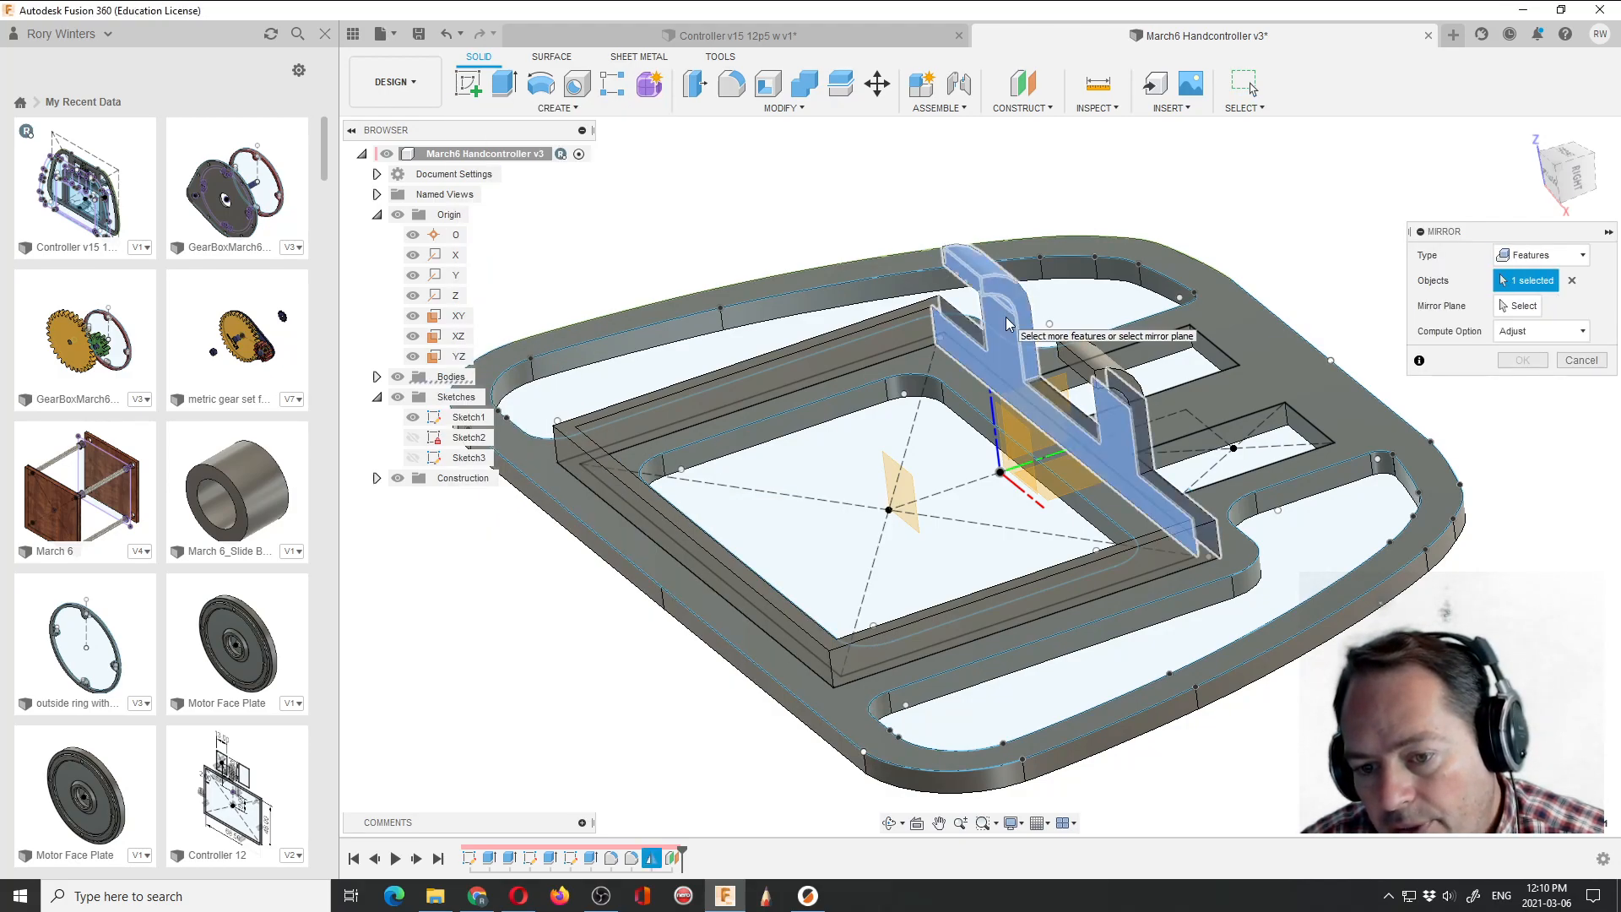
click(1503, 305)
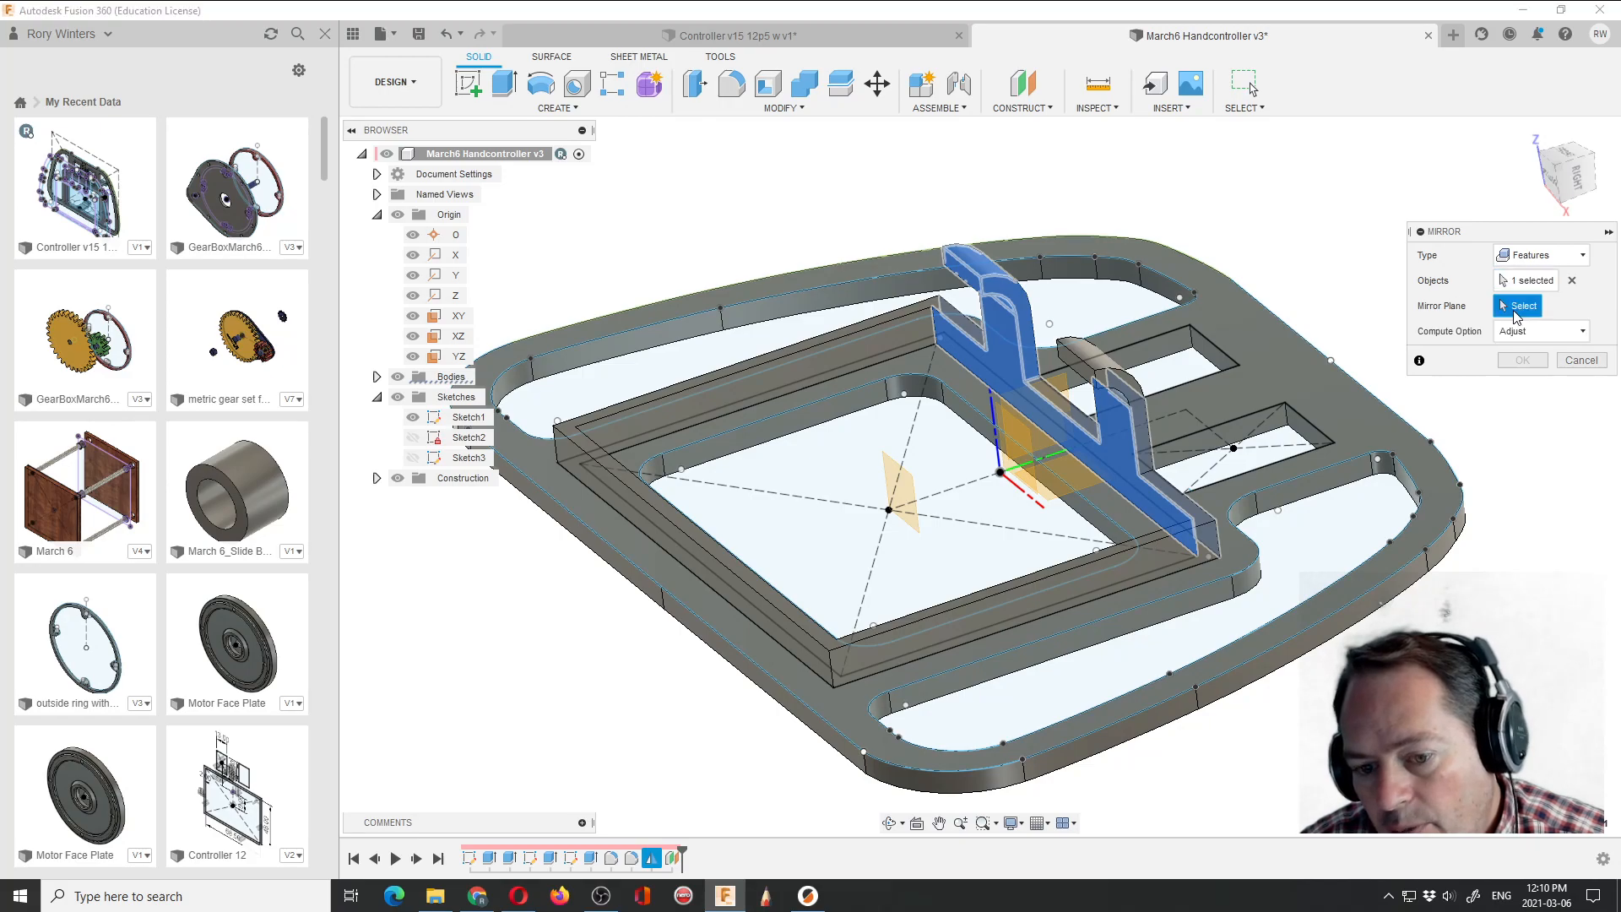
click(902, 499)
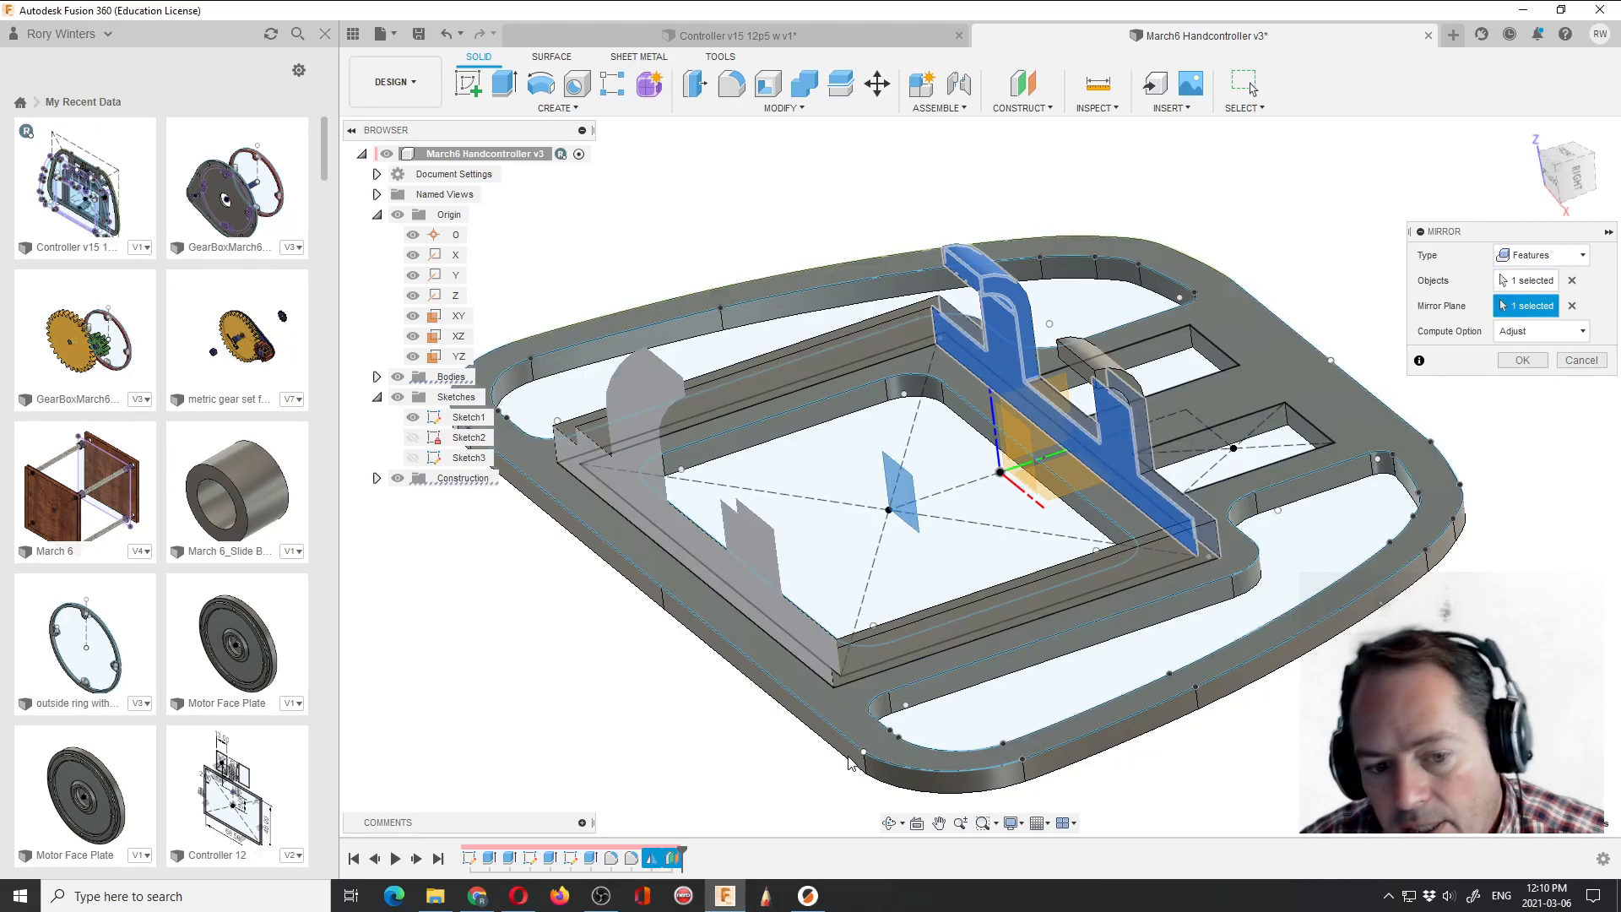
click(883, 824)
mouse_move(844, 790)
mouse_down()
mouse_move(789, 771)
mouse_move(766, 783)
mouse_move(840, 761)
mouse_up()
drag(1115, 467, 997, 480)
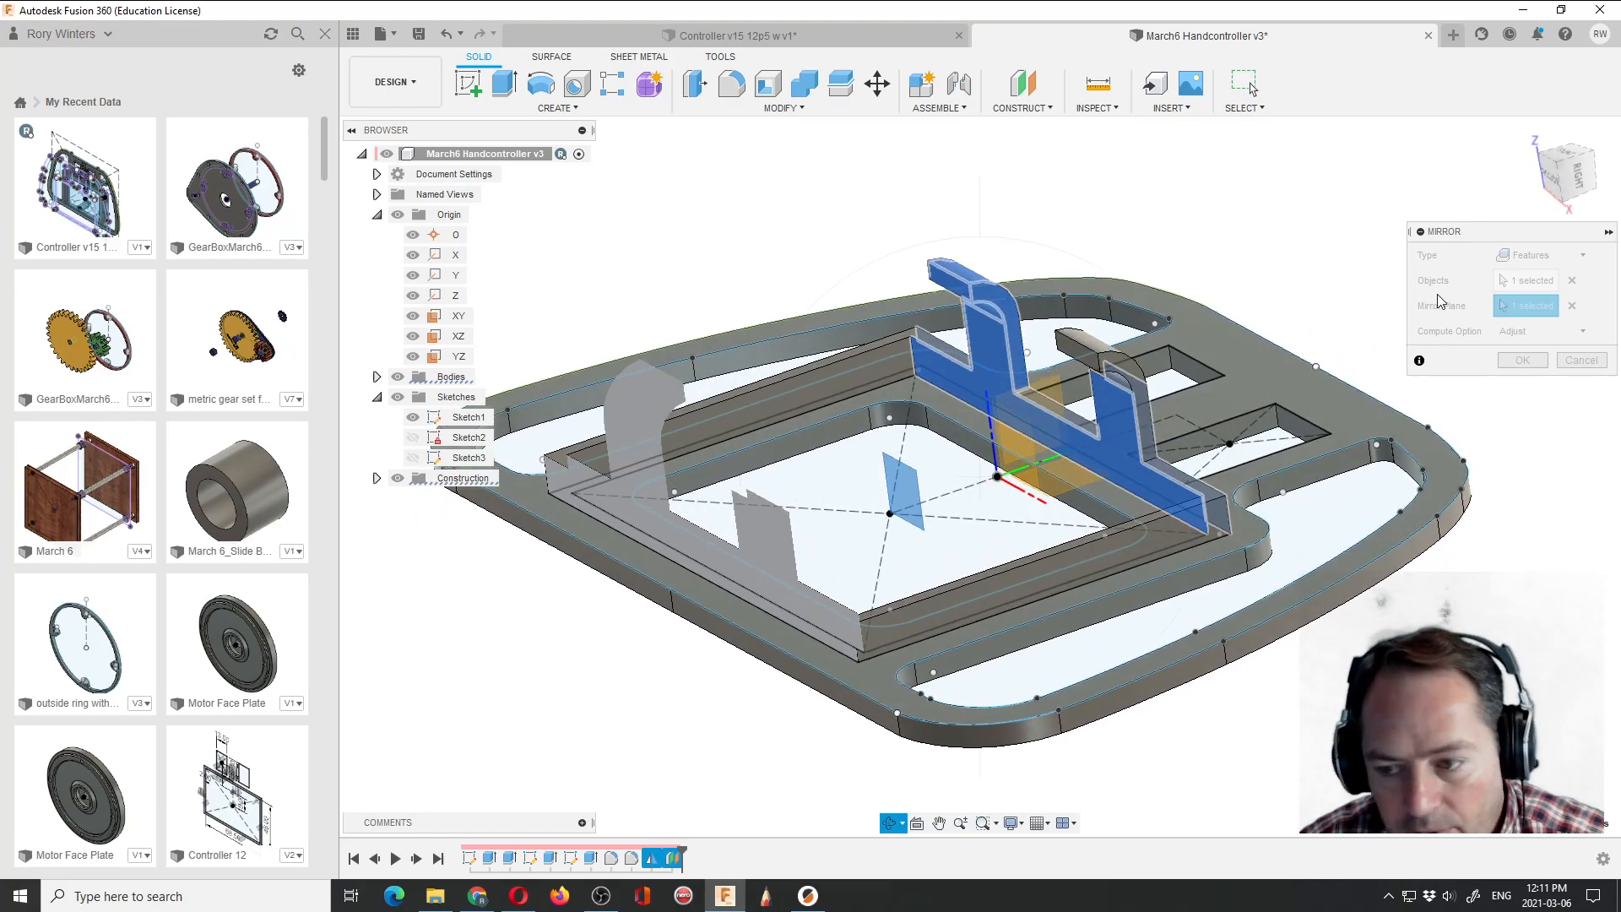
key(Escape)
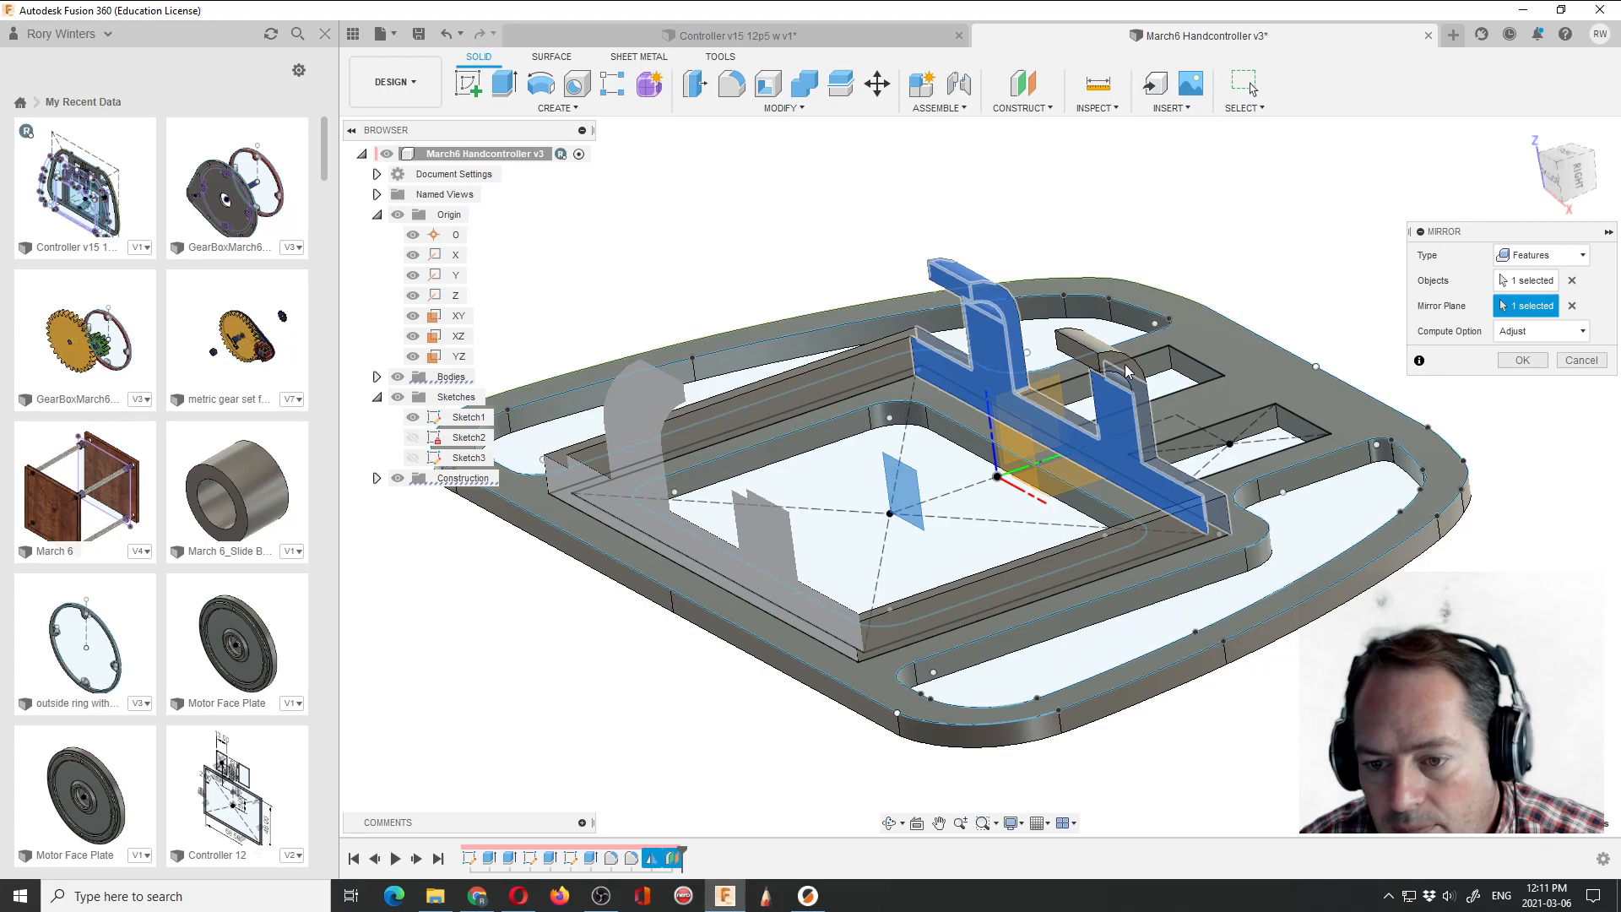
click(1434, 281)
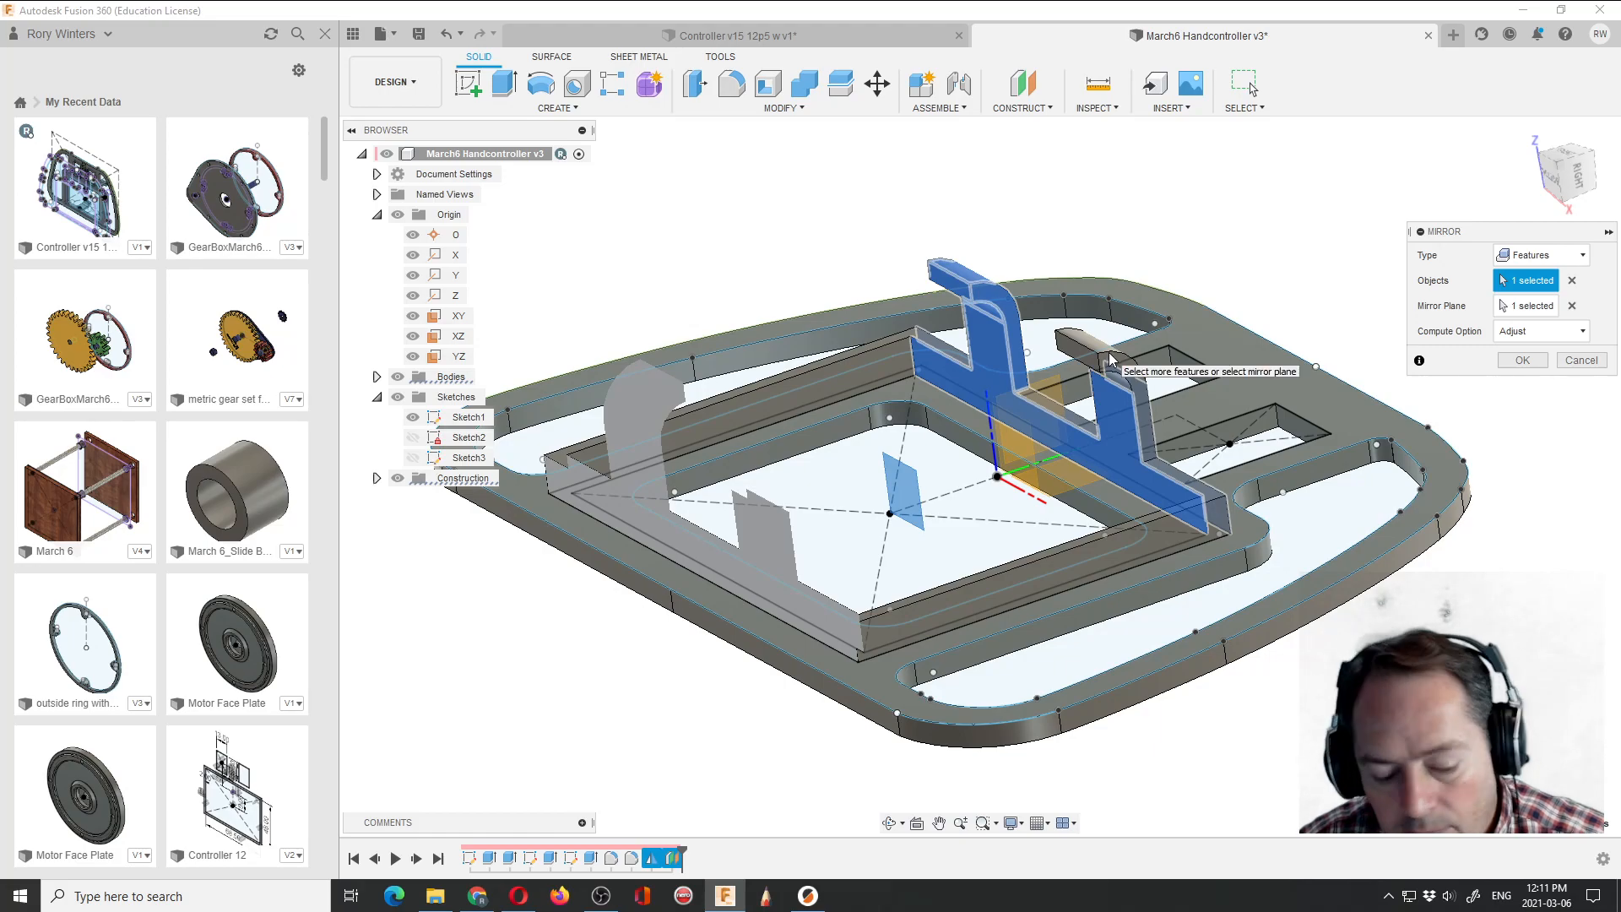
key(Return)
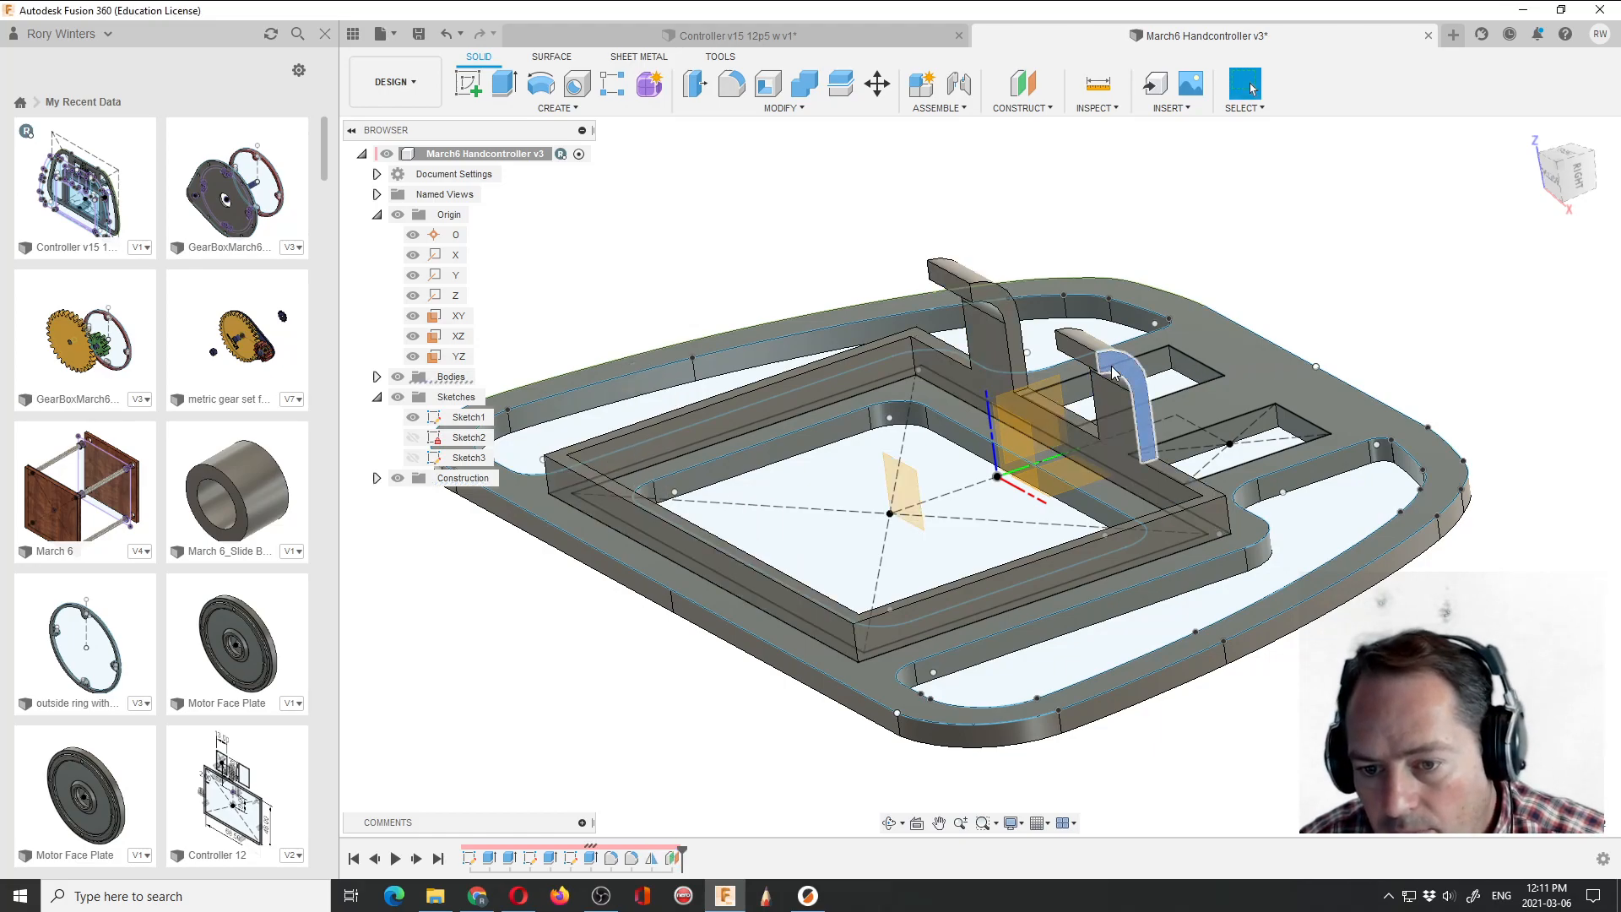
Start a feature Mirror and choose the hook extrusion and the existing tab mirror as its objects.
click(1113, 372)
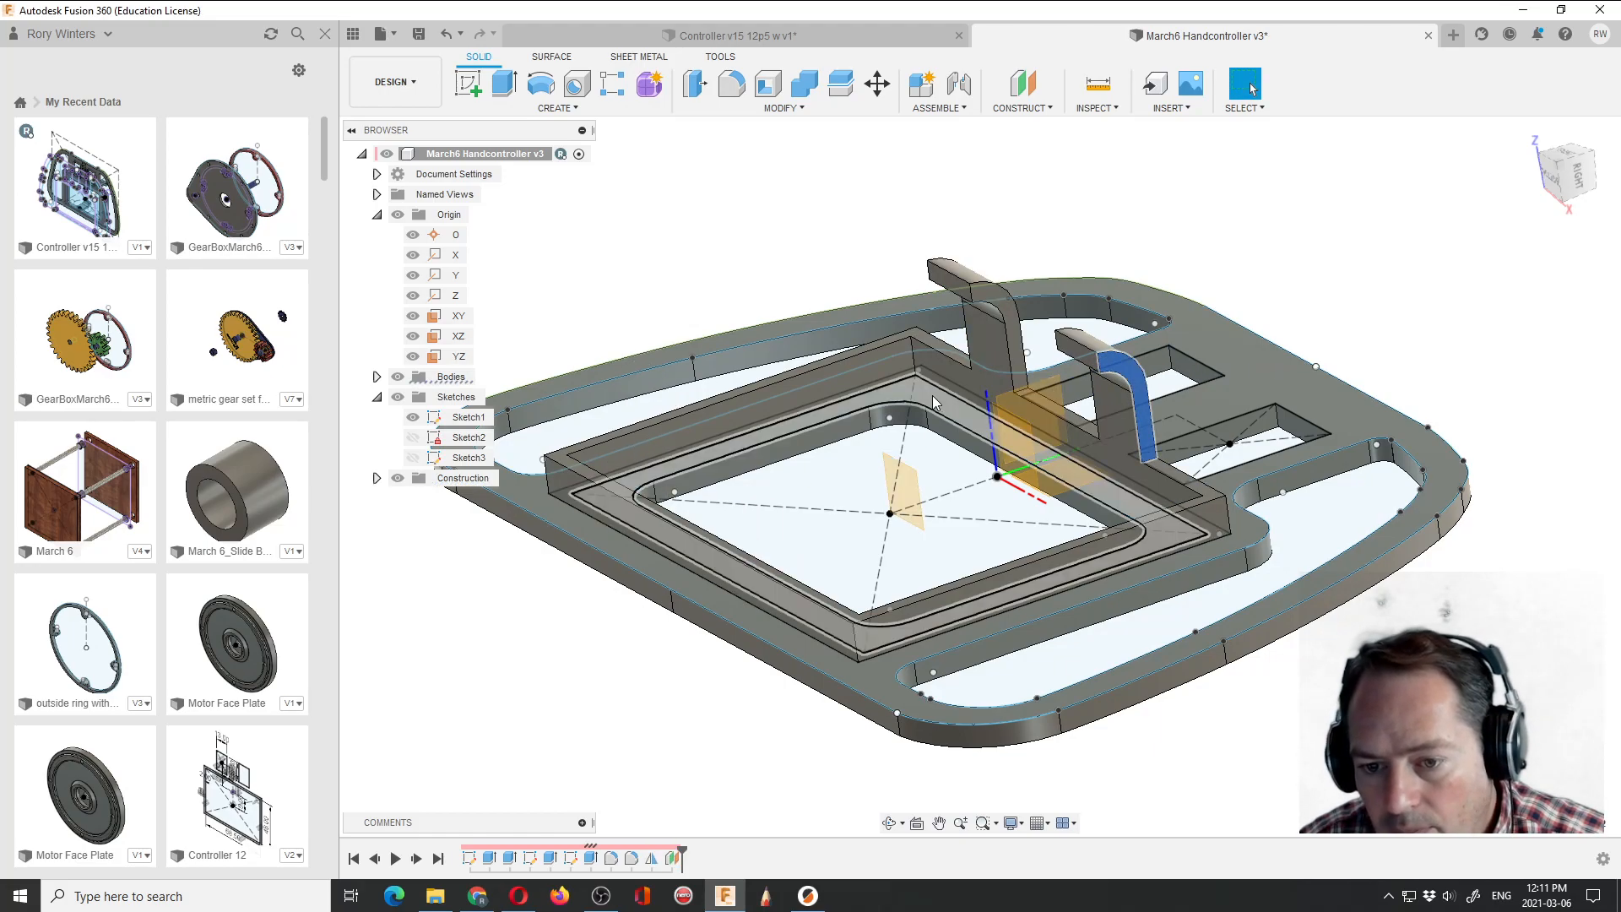
click(540, 107)
click(480, 504)
click(1558, 265)
click(1511, 318)
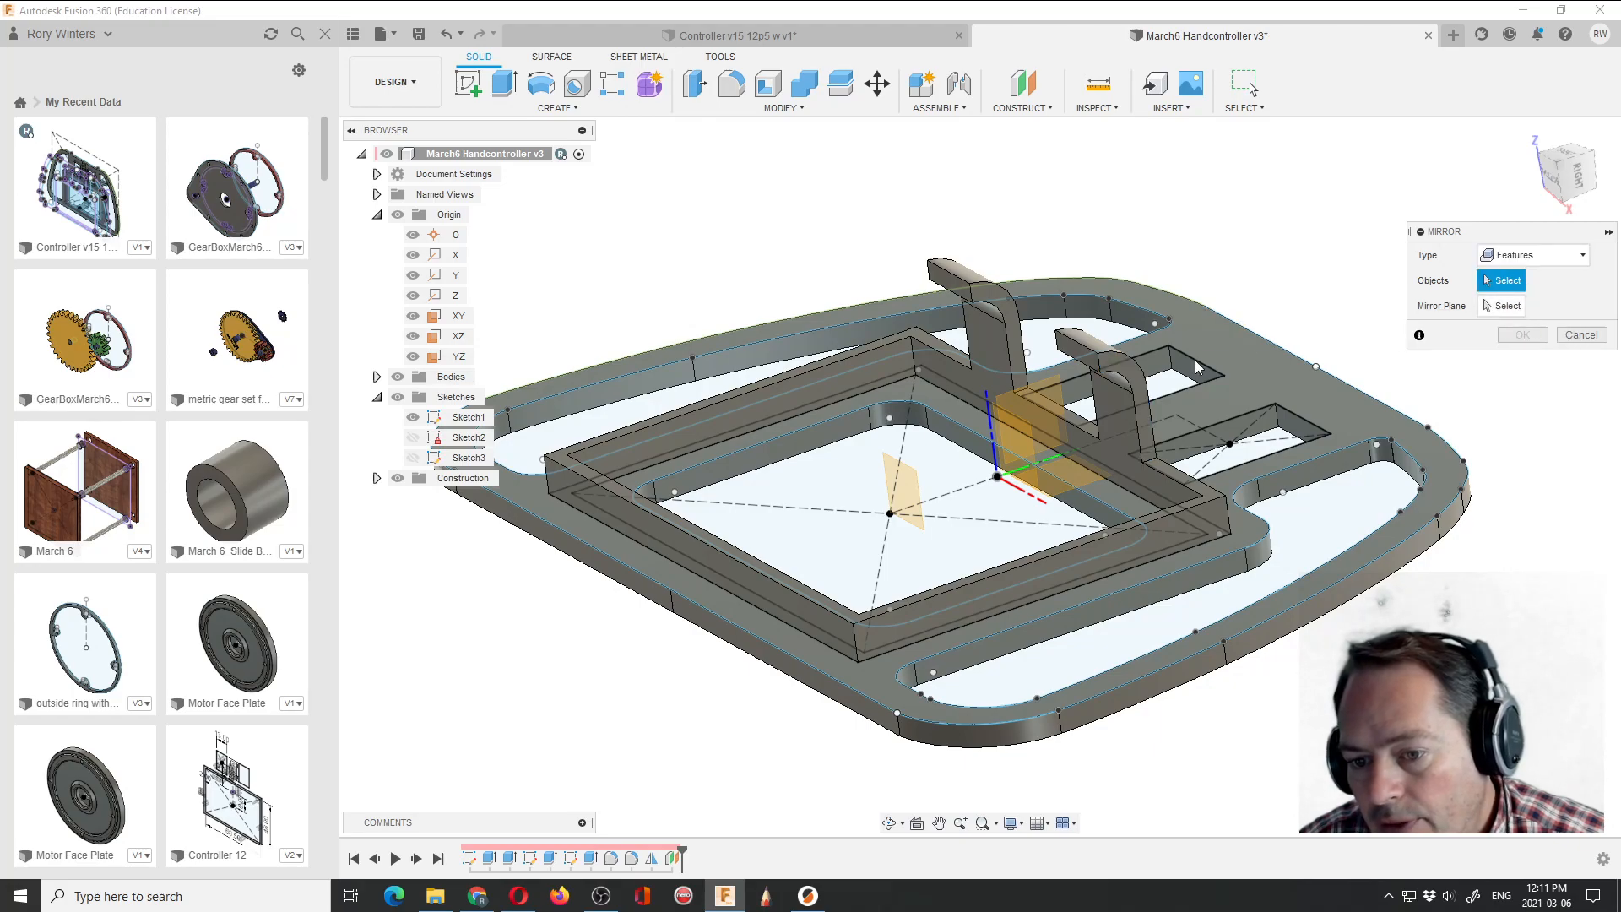
click(1114, 374)
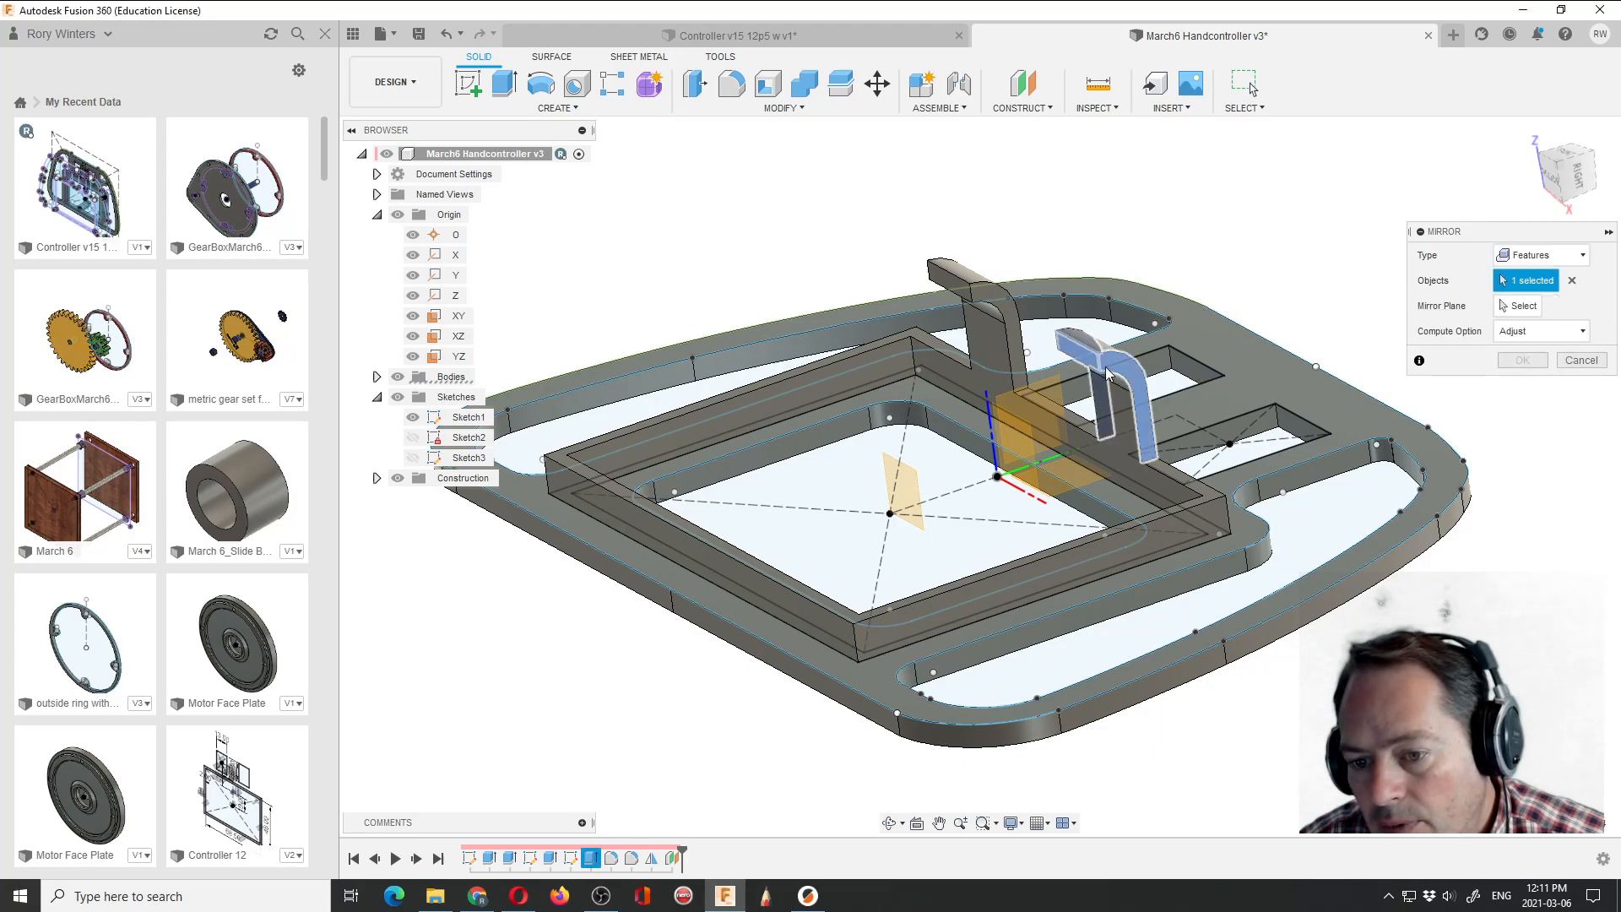
click(978, 297)
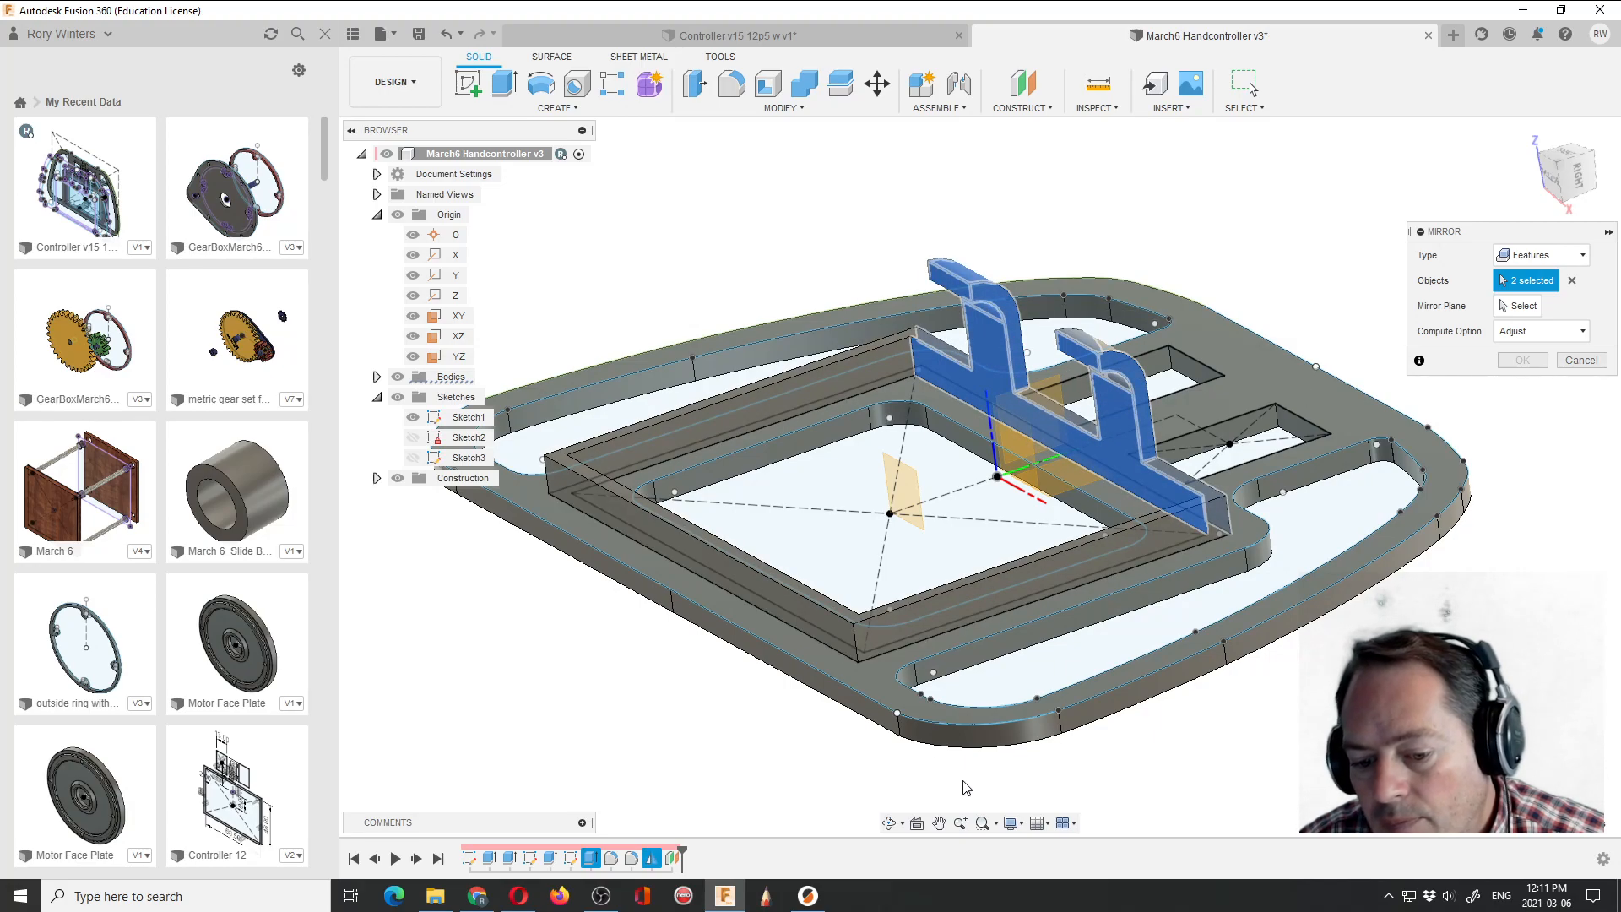
Add both hook fillets to the features being mirrored.
click(891, 823)
drag(912, 785, 1096, 462)
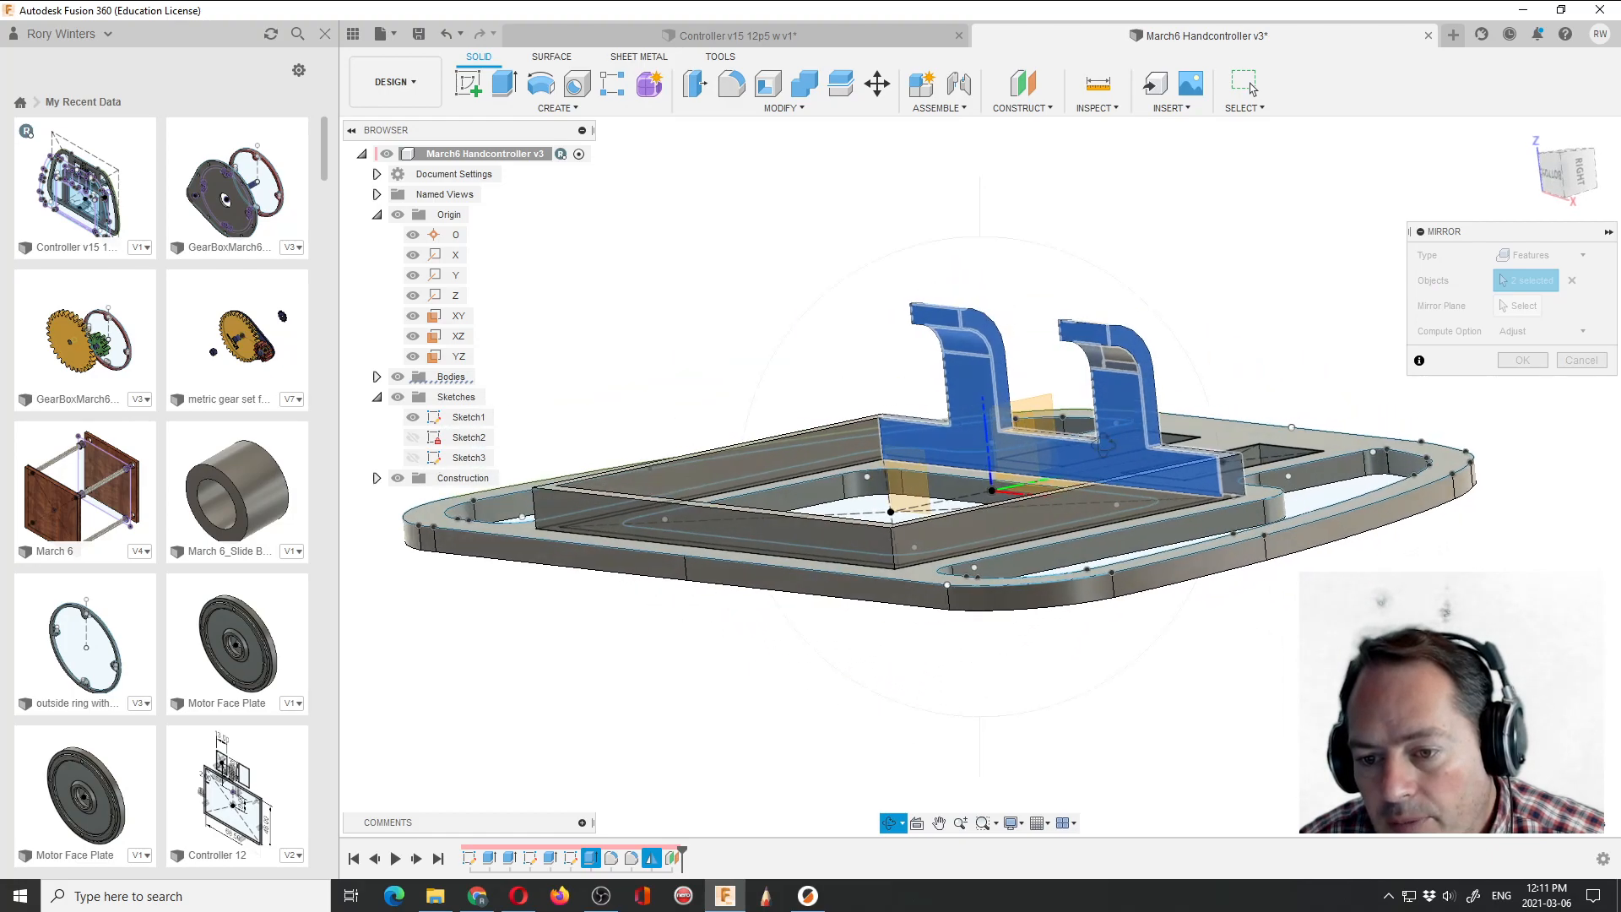
drag(1123, 364, 1052, 423)
key(Escape)
click(1006, 410)
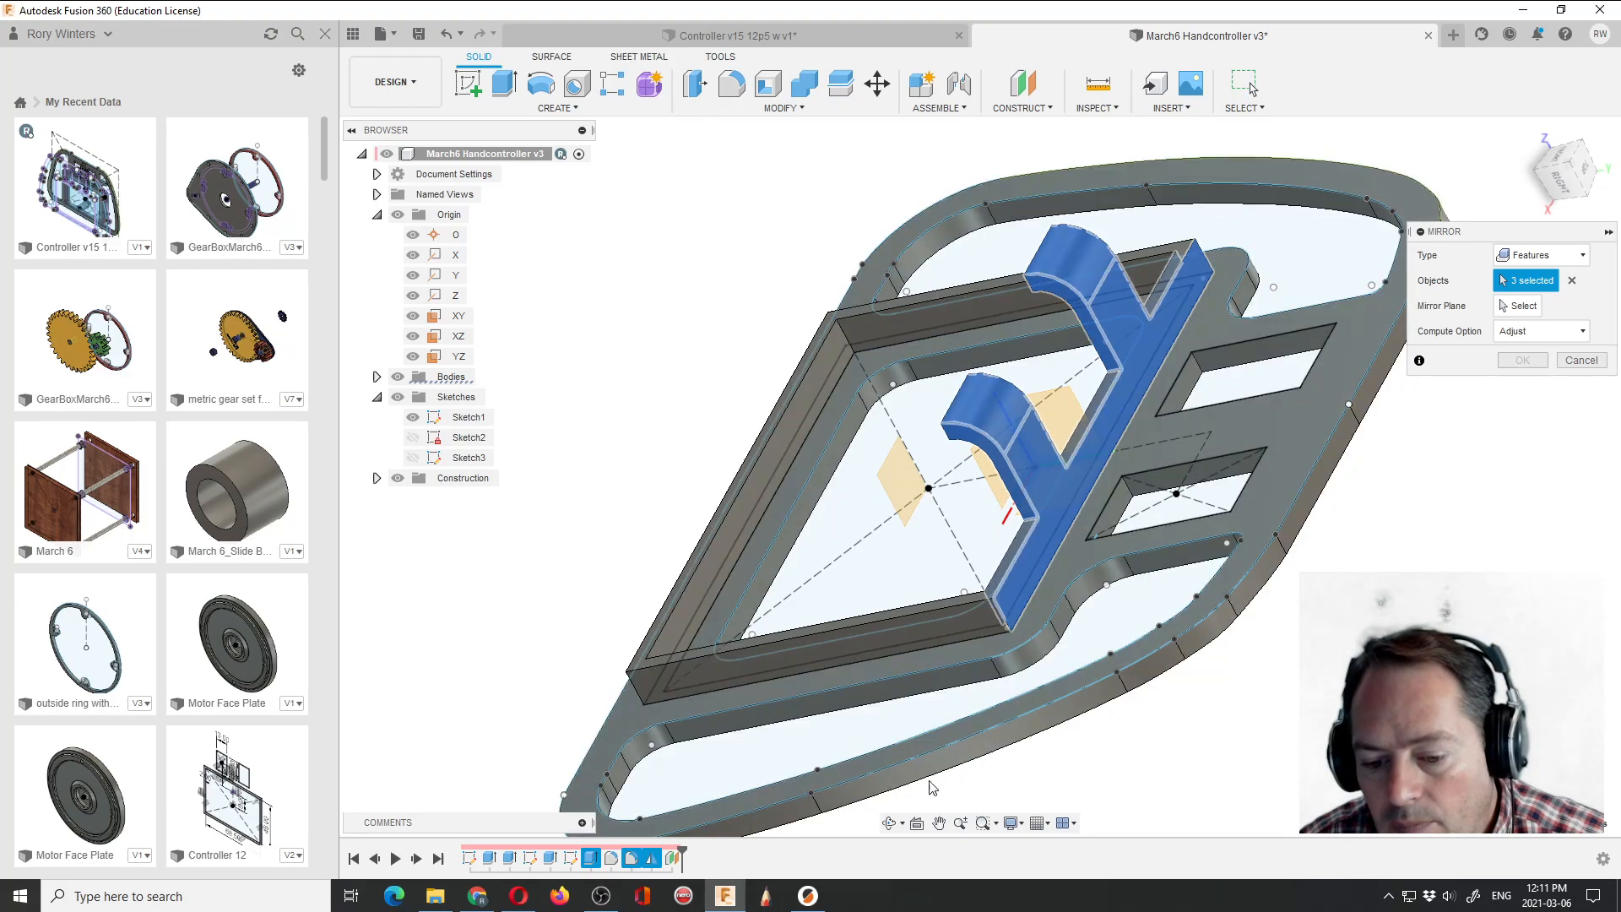
click(891, 823)
drag(929, 735, 1026, 625)
key(Escape)
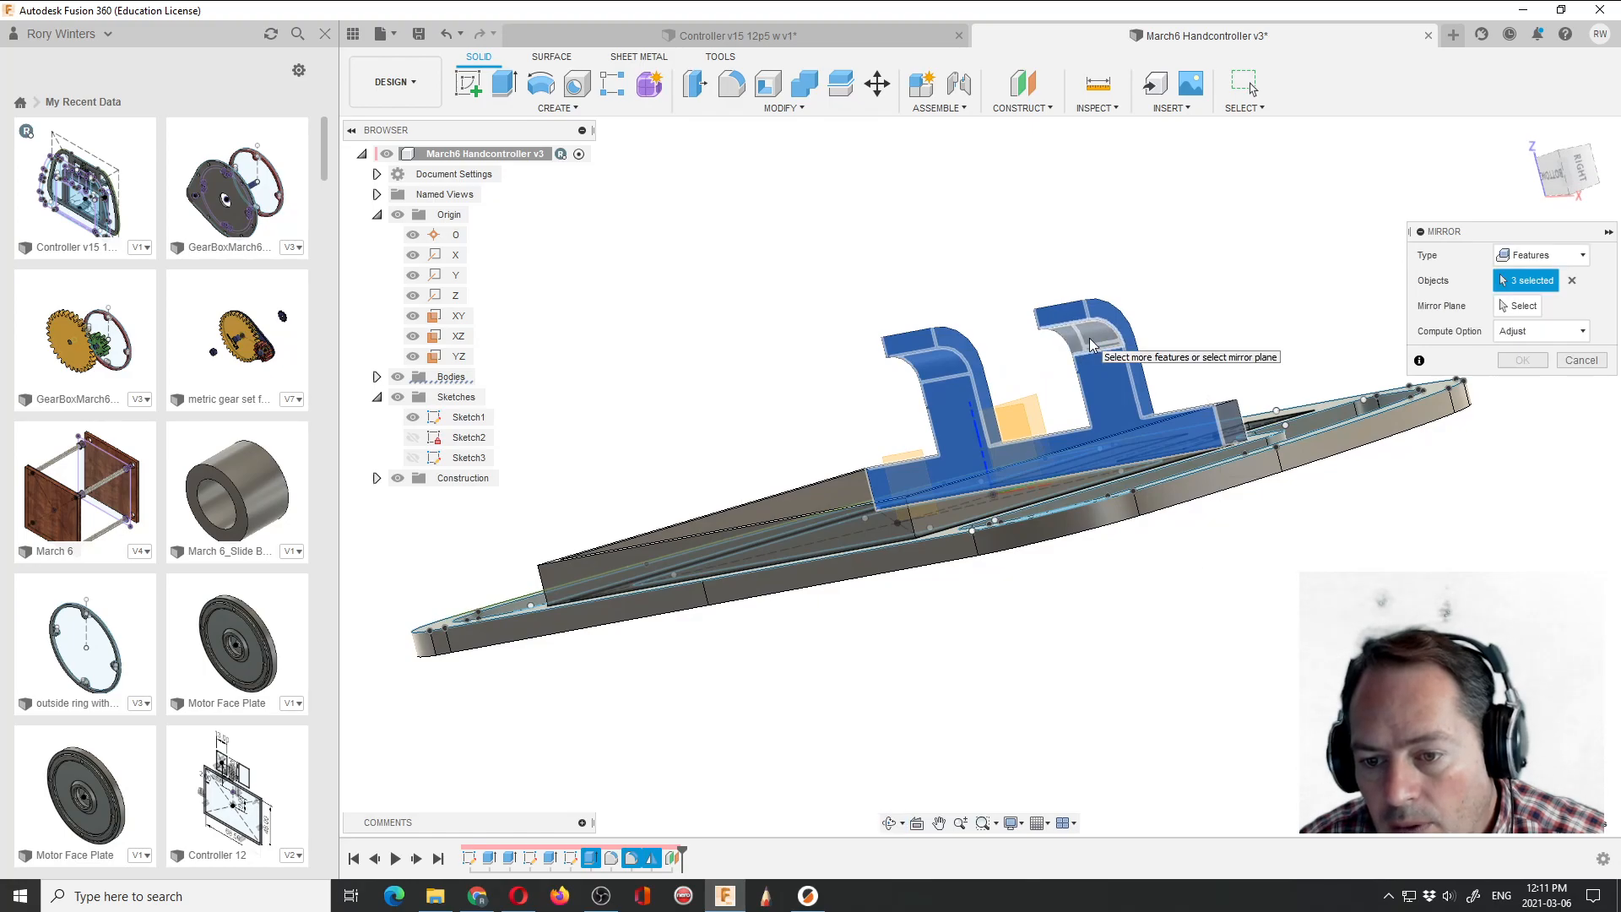
click(1089, 474)
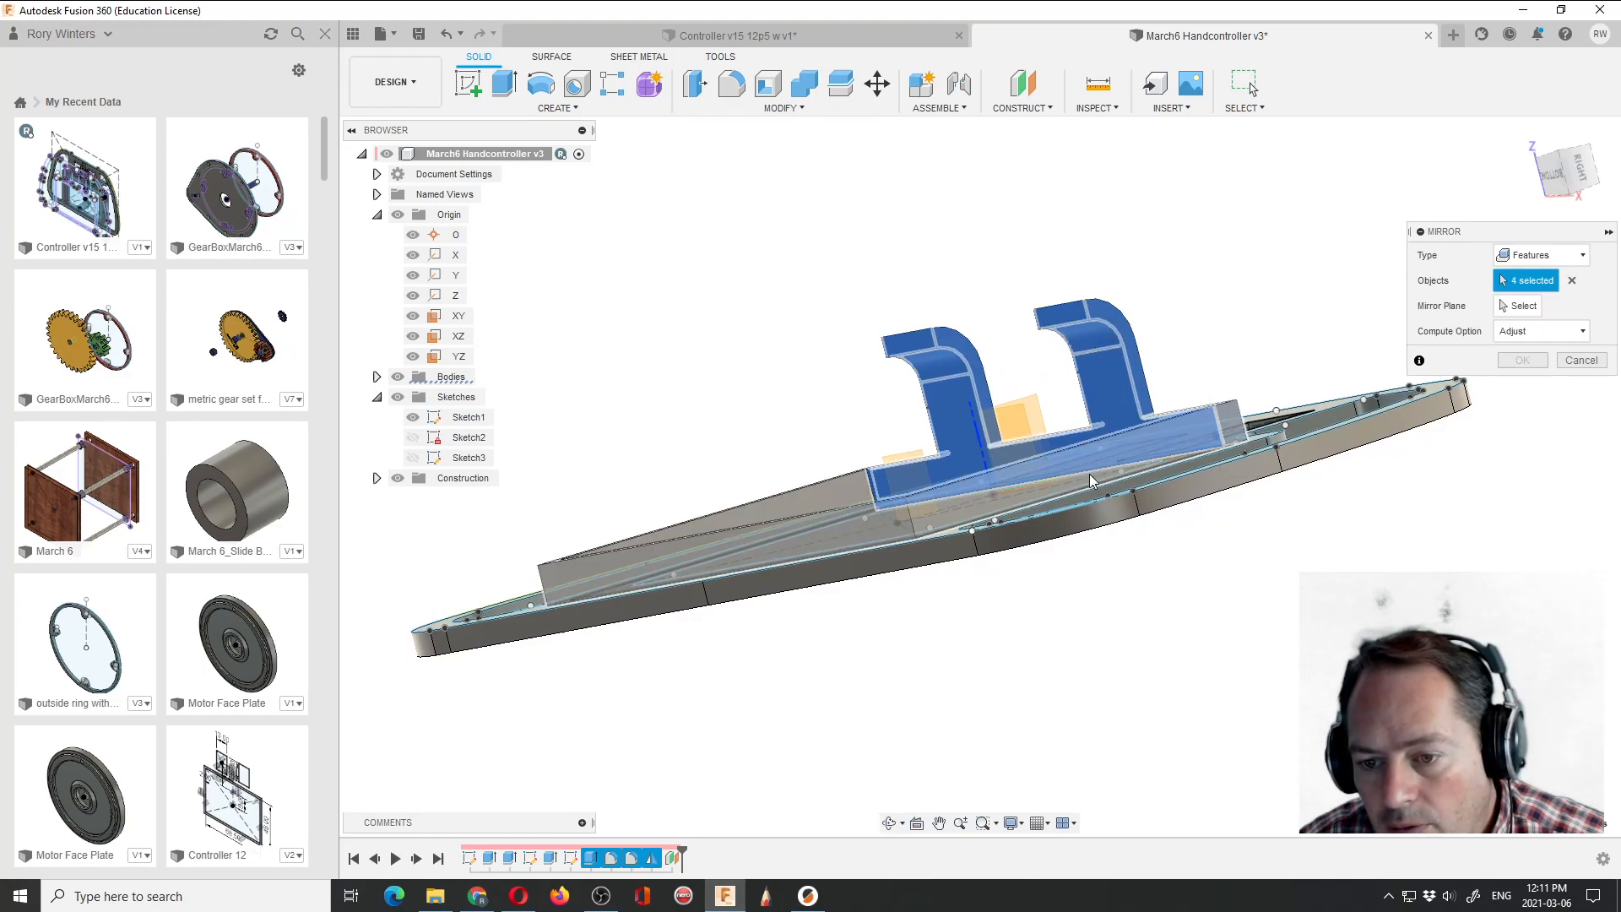
Try to mirror the four chosen features across the offset construction plane inside the rectangular opening.
click(888, 823)
drag(1039, 554, 1014, 583)
drag(859, 530, 973, 496)
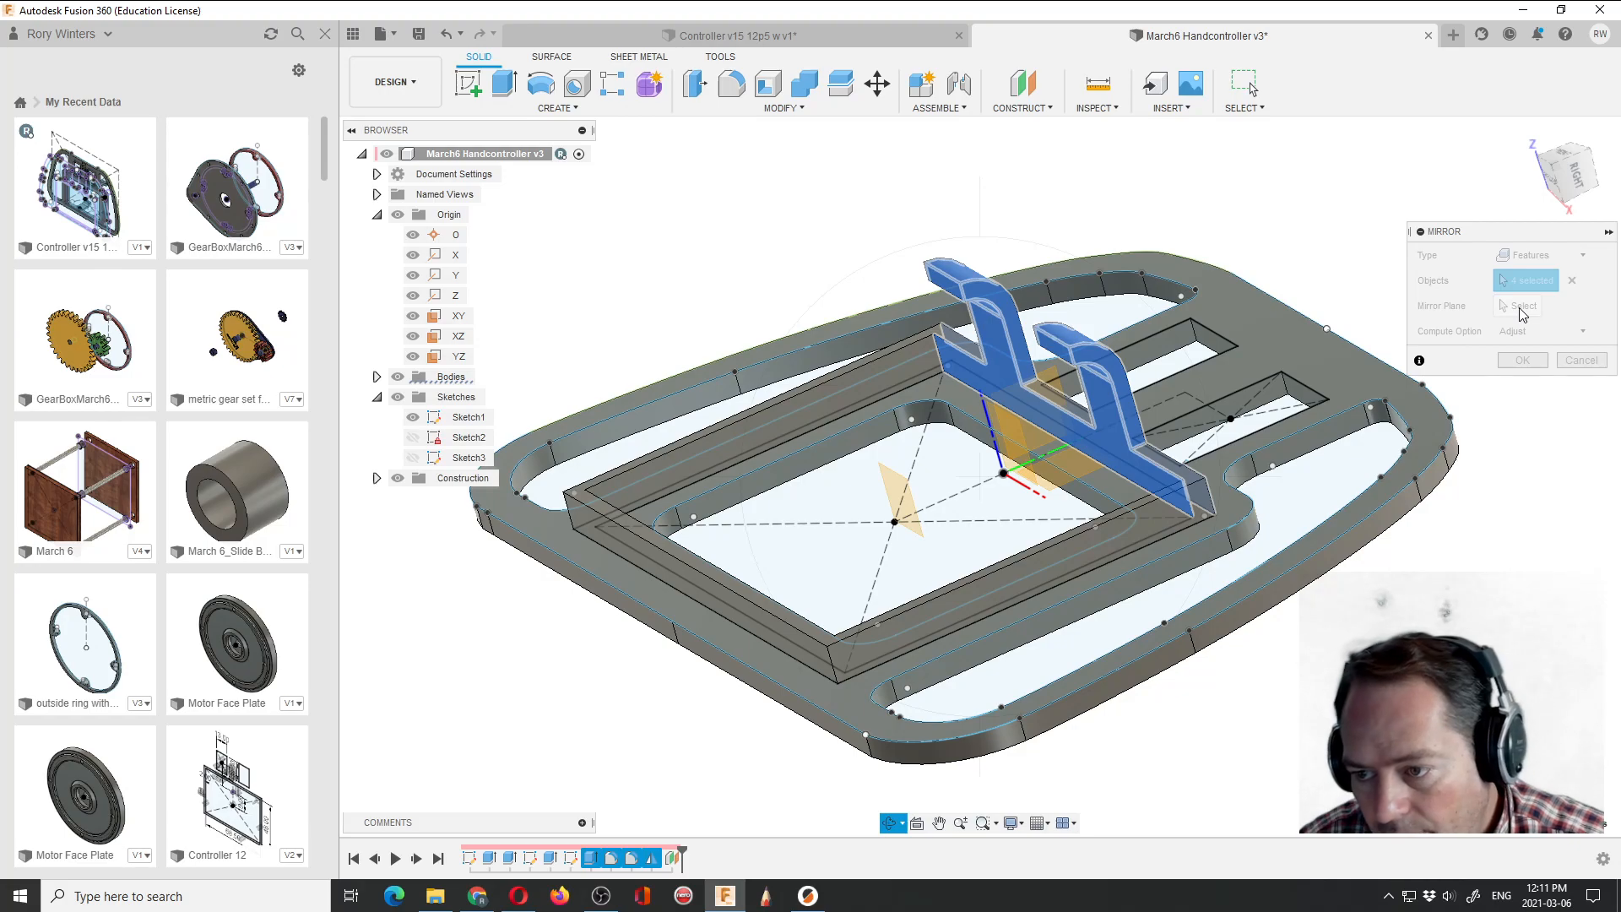
key(Escape)
click(1524, 306)
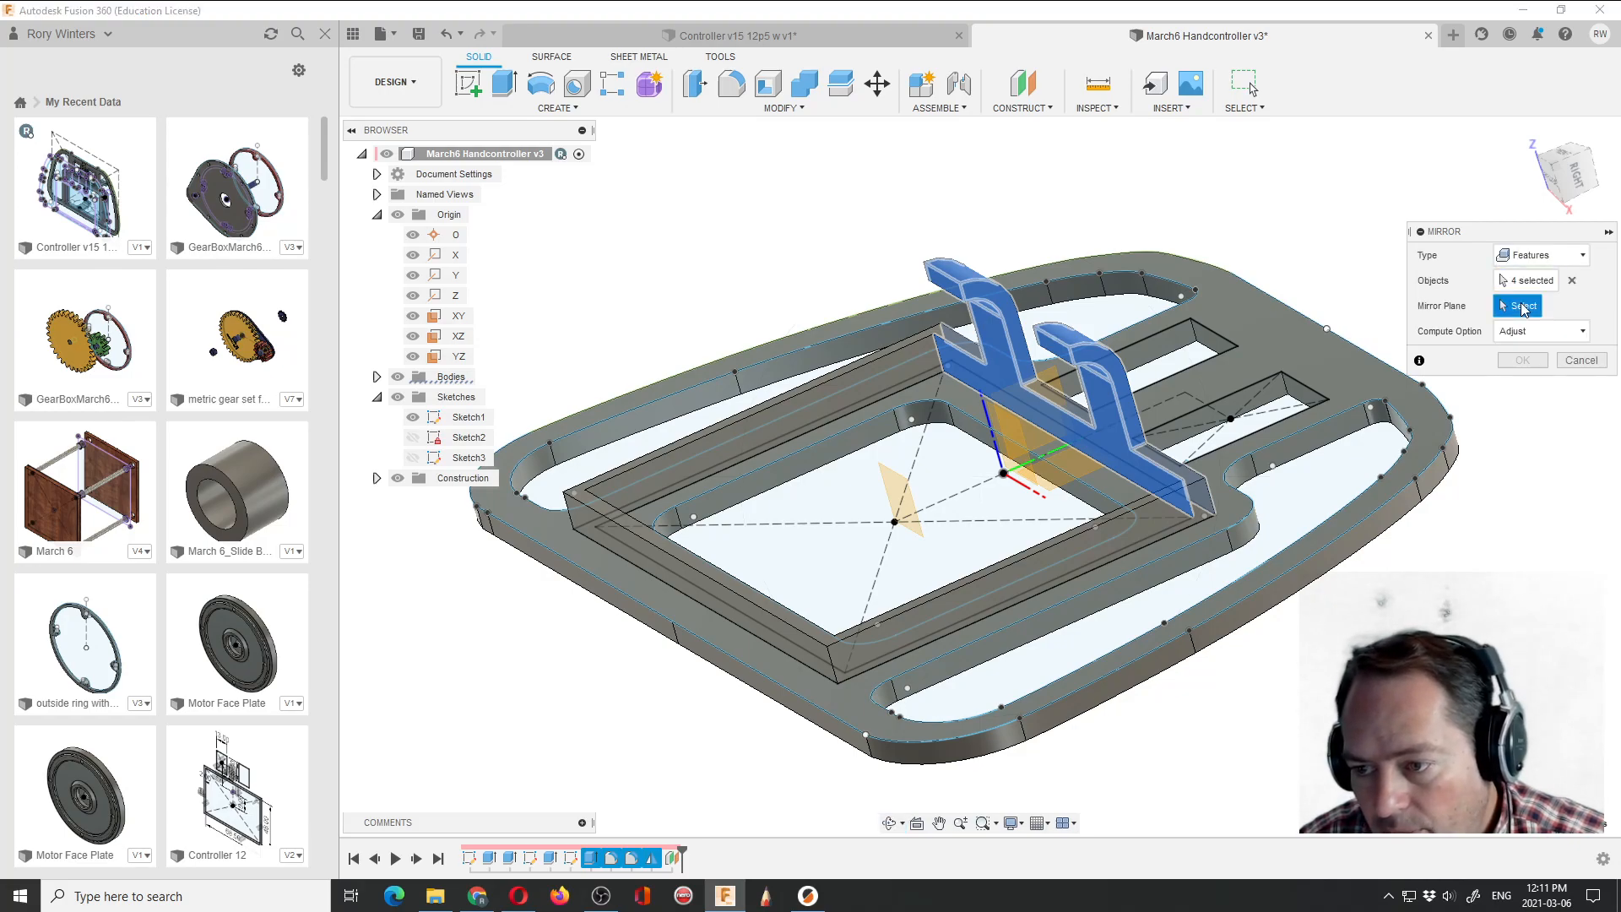
click(904, 503)
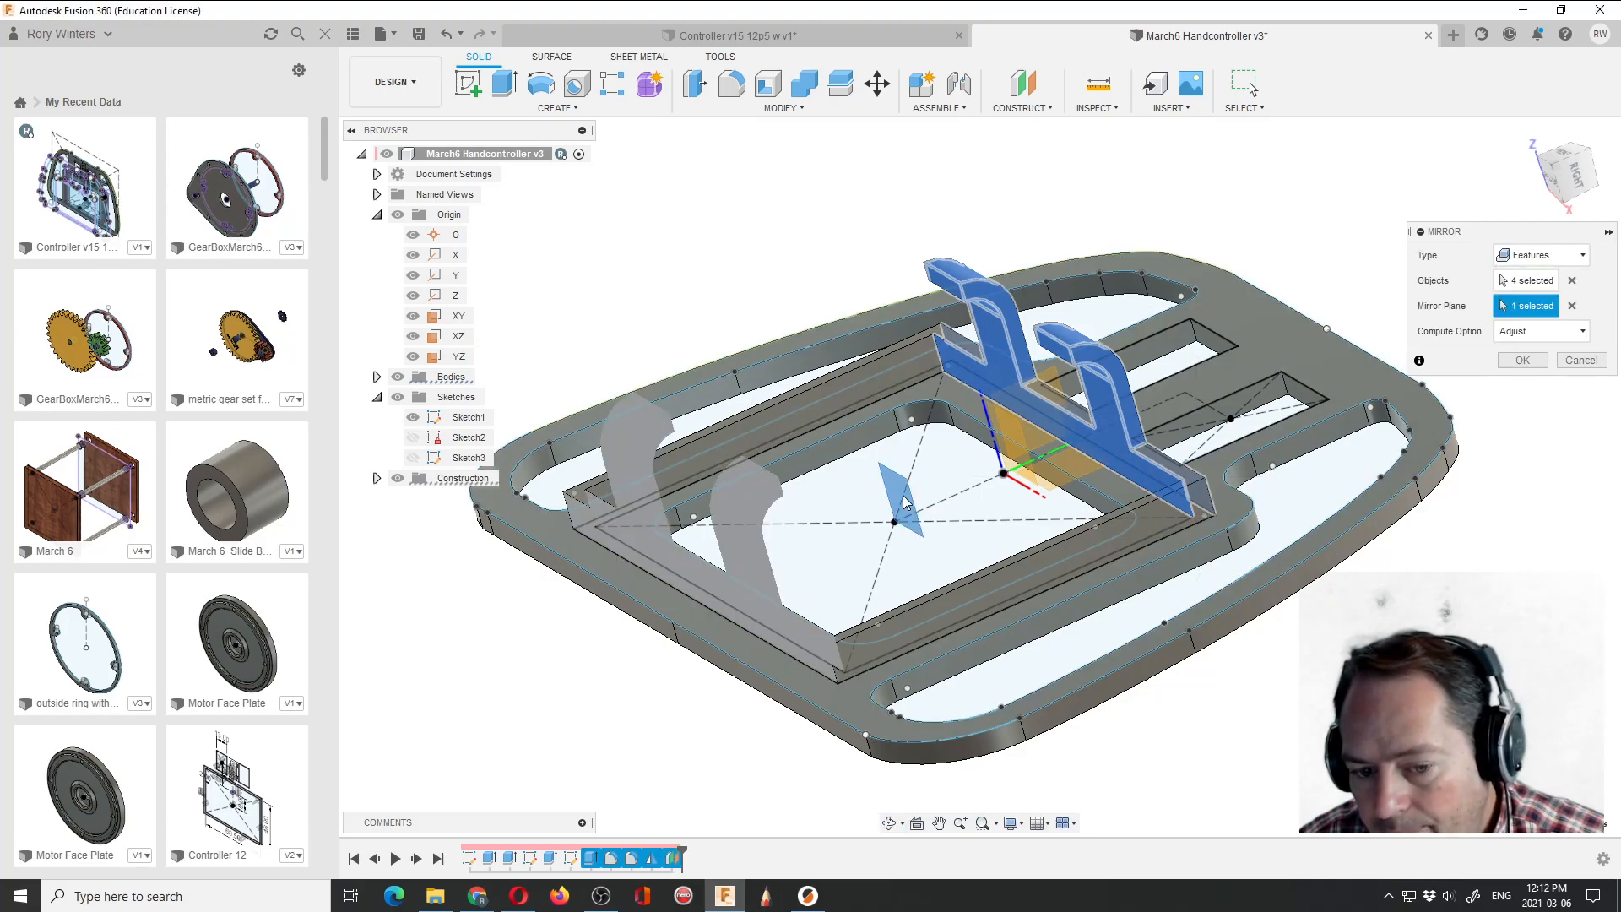
click(1520, 361)
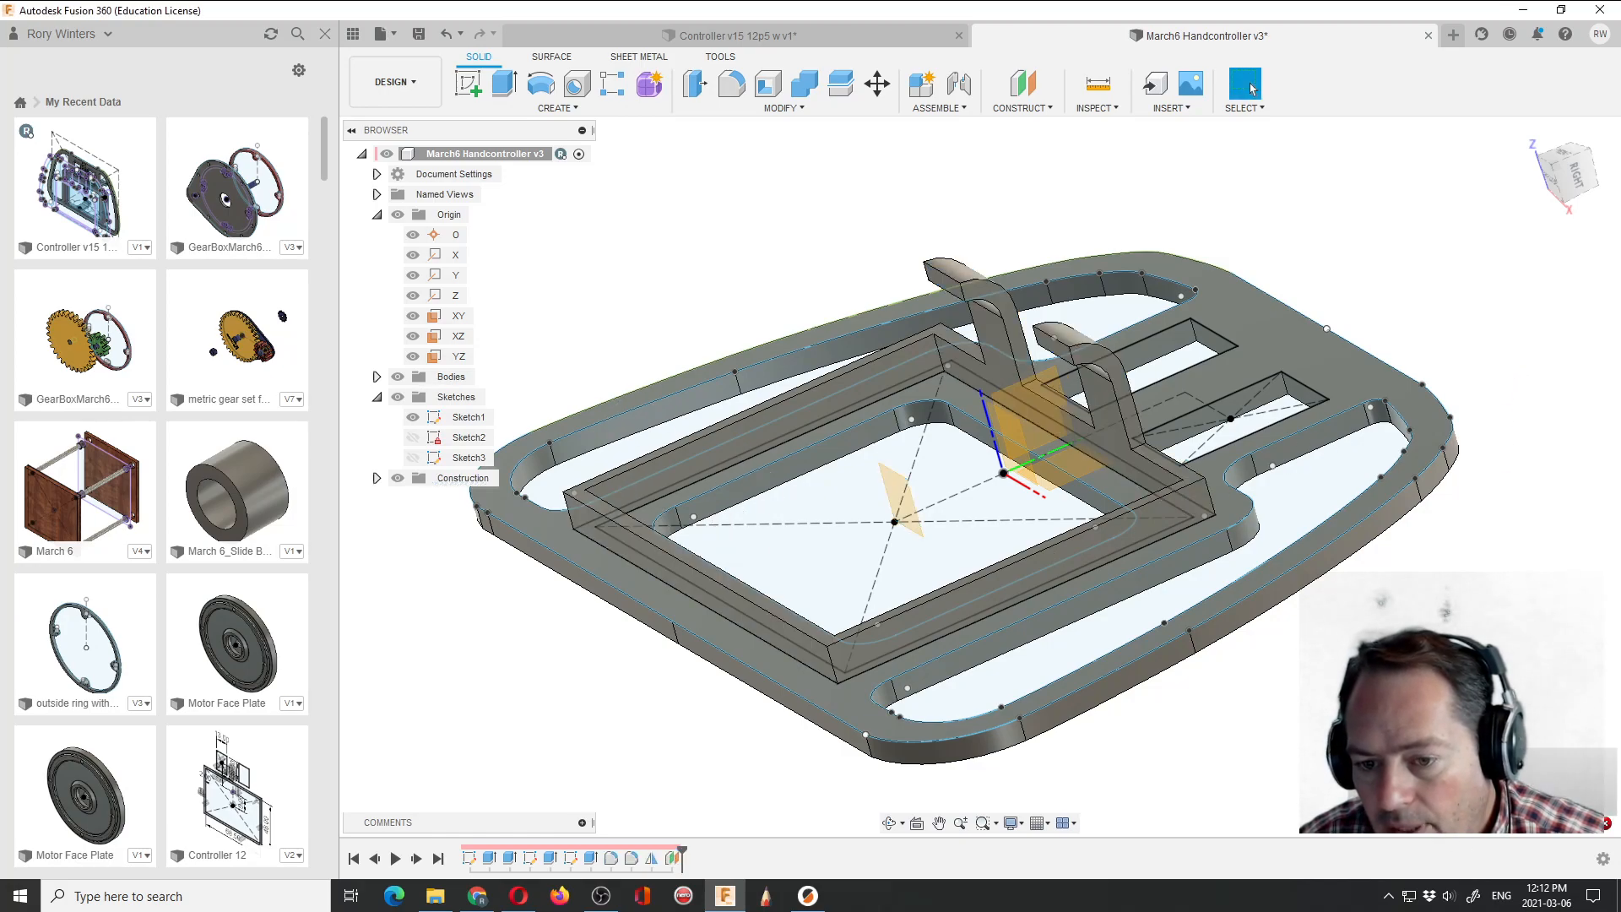
Start a new sketch on the top face of the raised rectangular rim.
click(890, 825)
drag(951, 781, 1081, 718)
key(Escape)
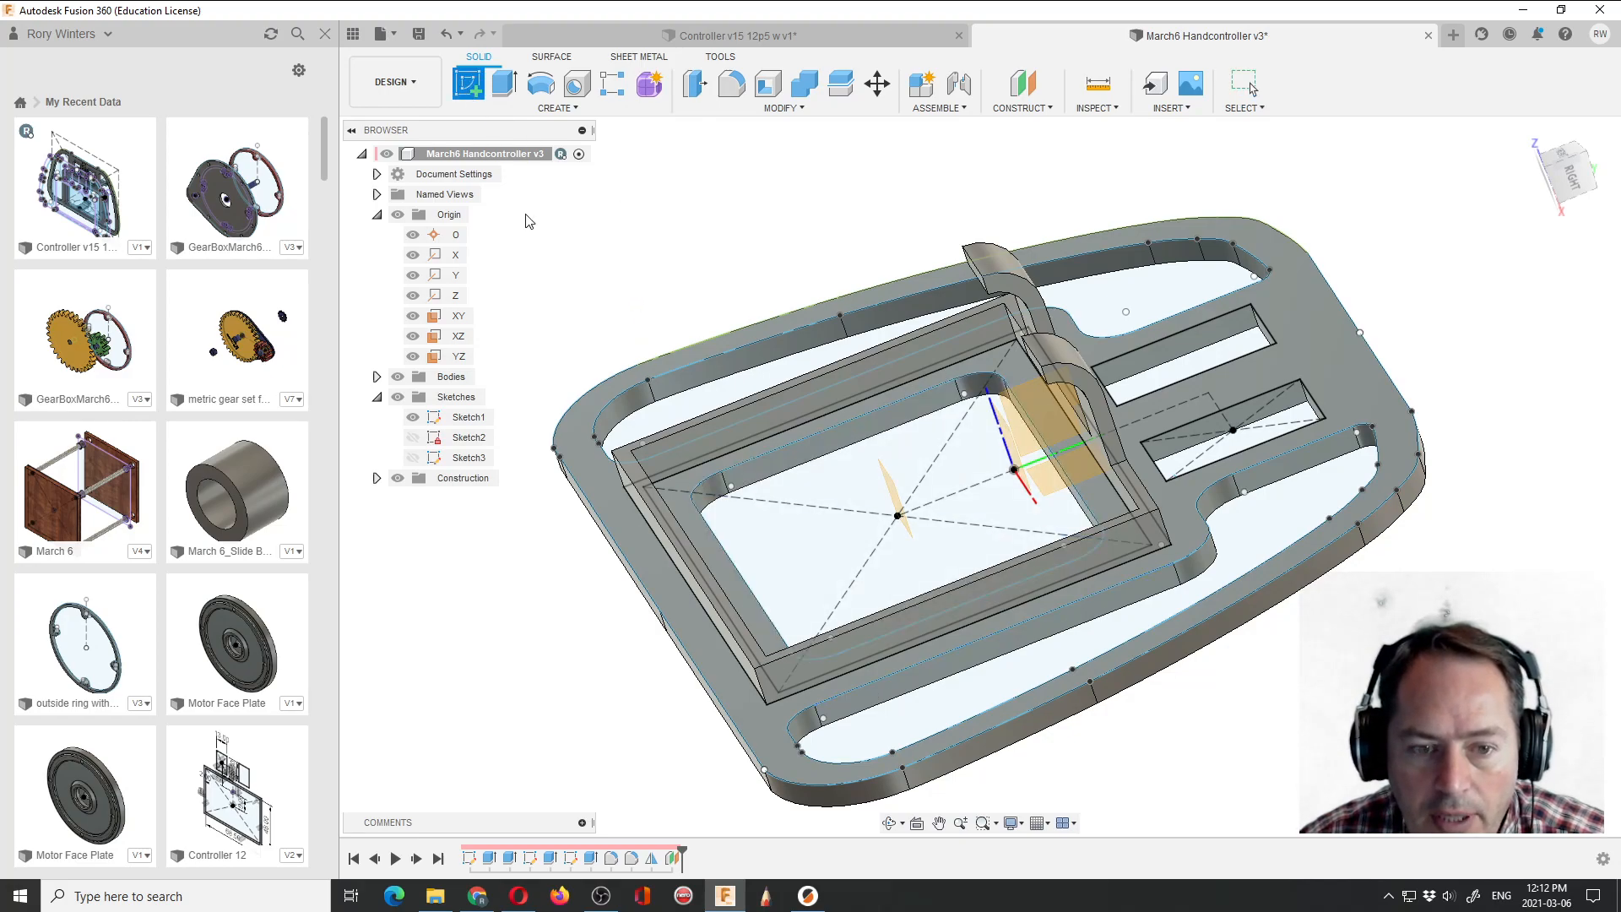
click(469, 417)
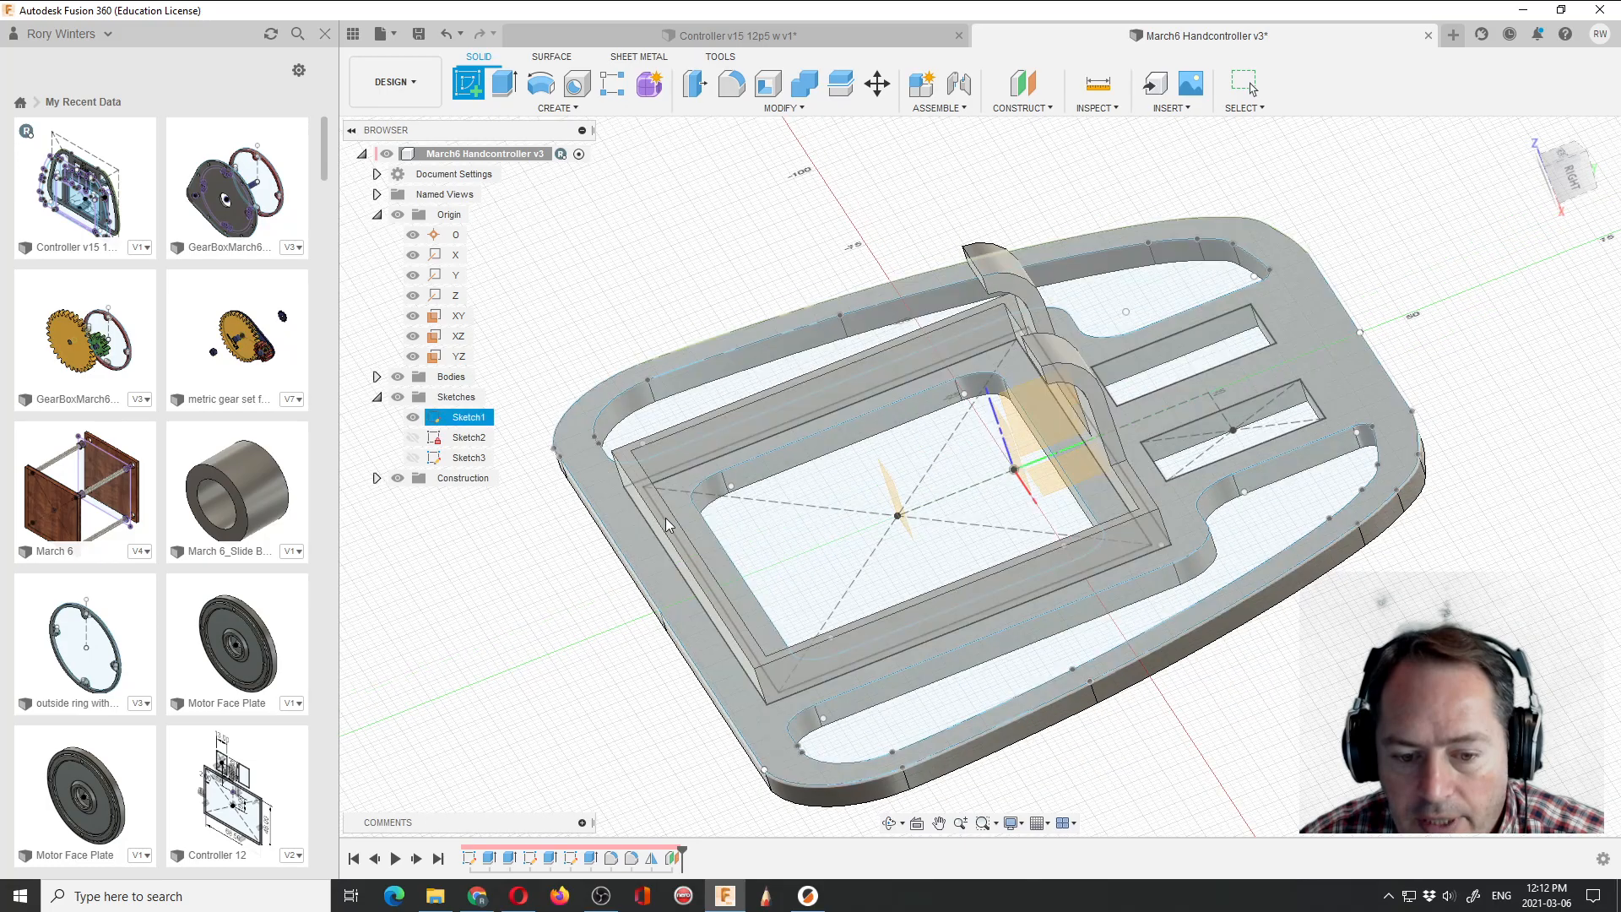
key(Escape)
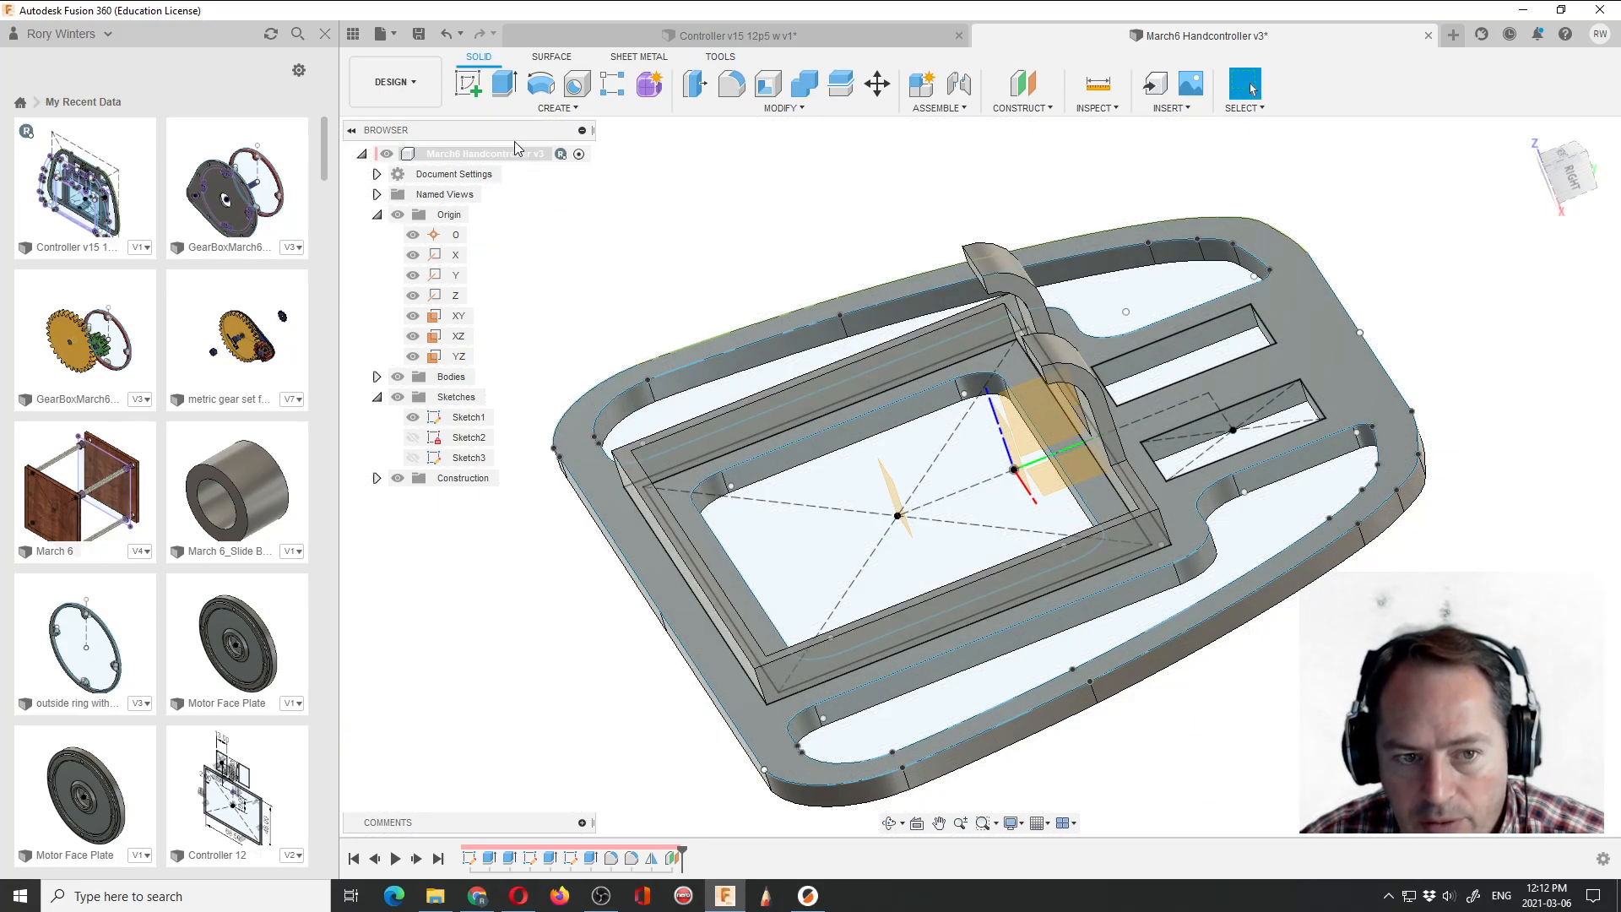
click(475, 92)
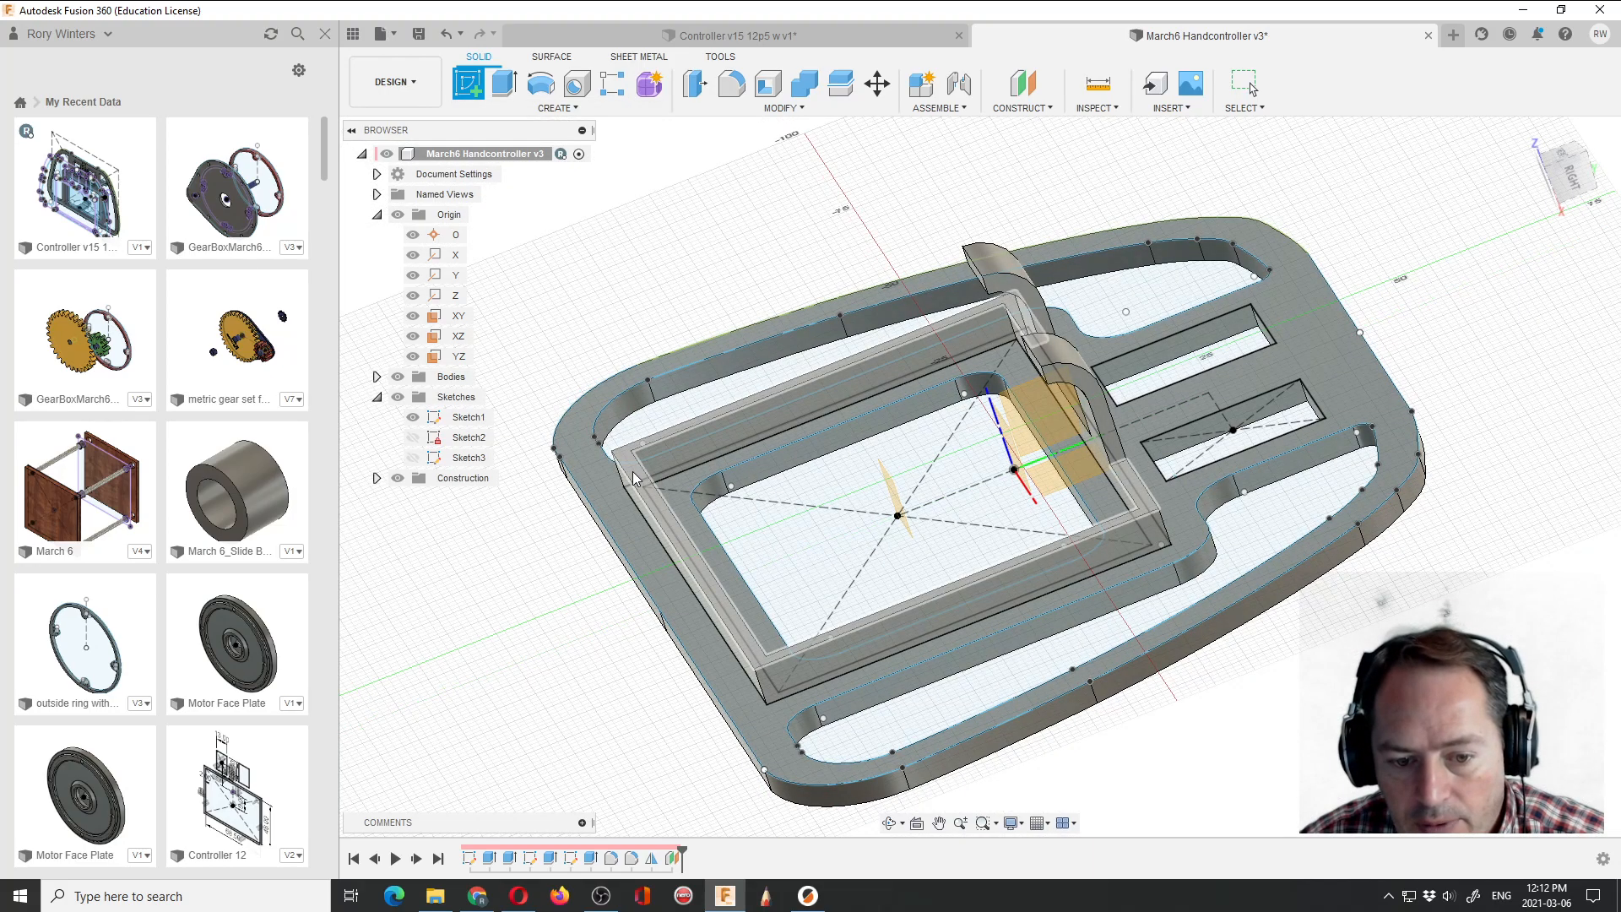
click(632, 473)
scroll(1030, 304, up, 5)
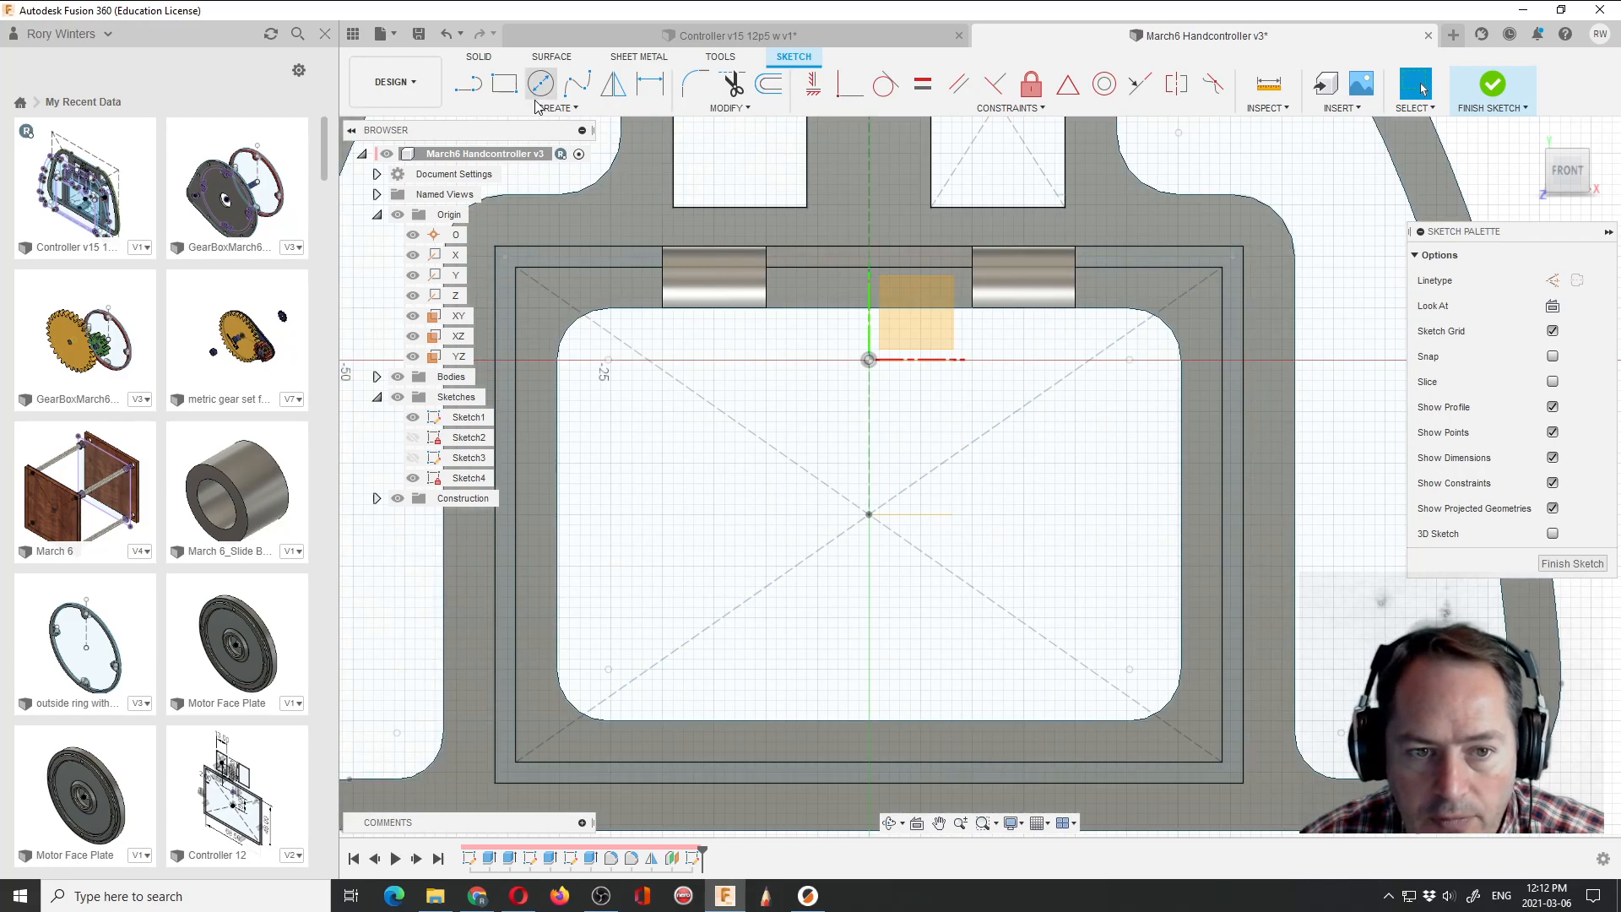
click(469, 95)
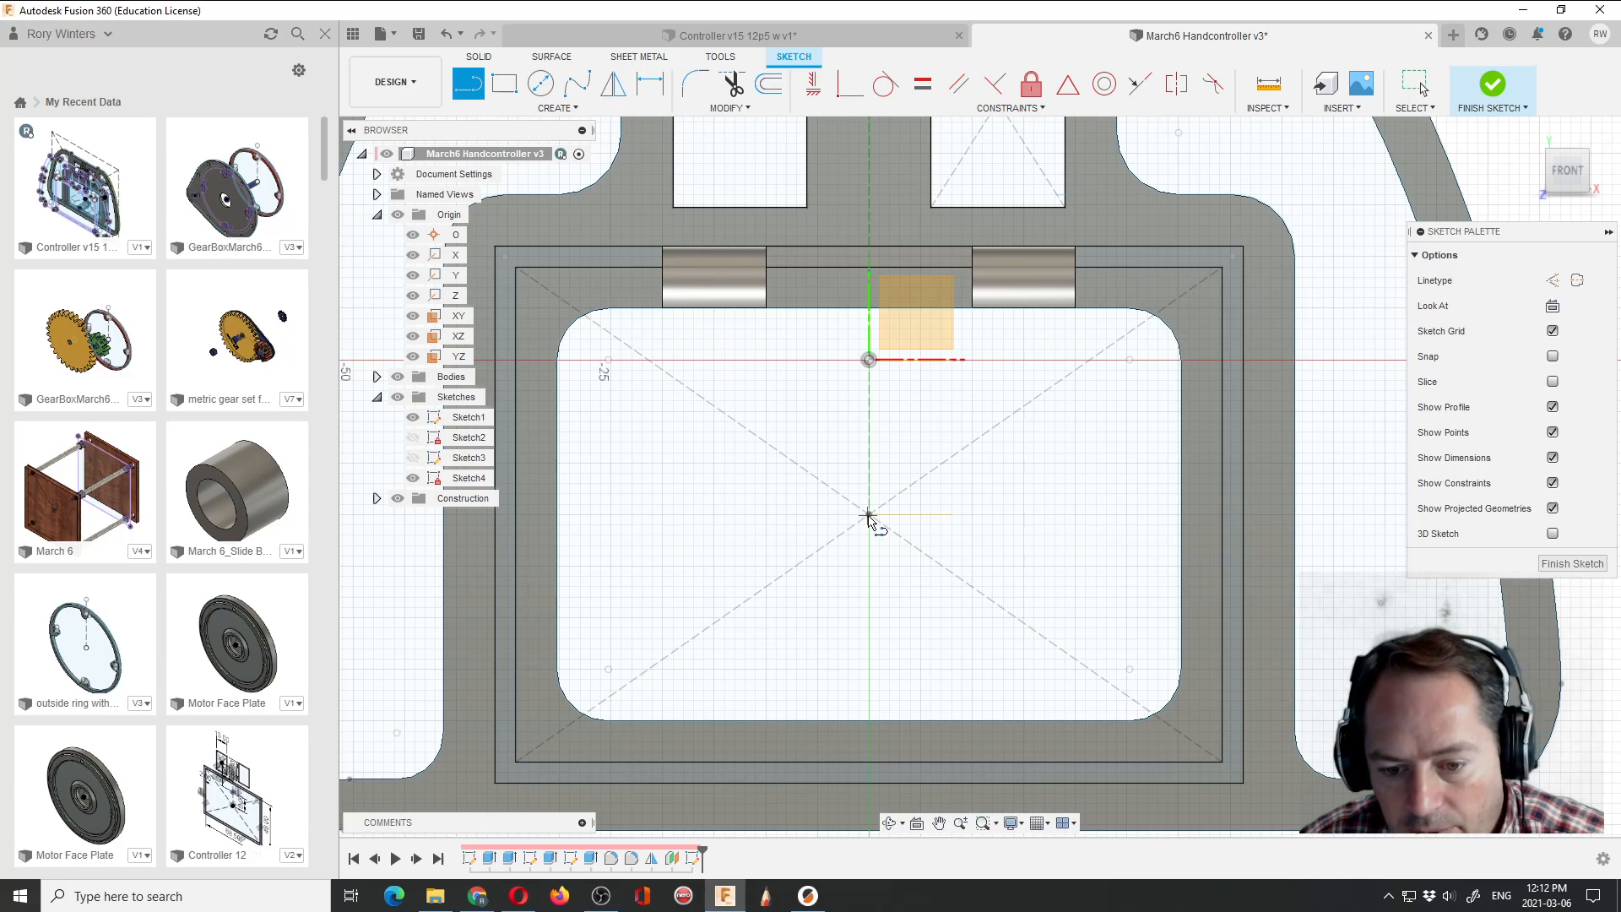
scroll(935, 538, up, 1)
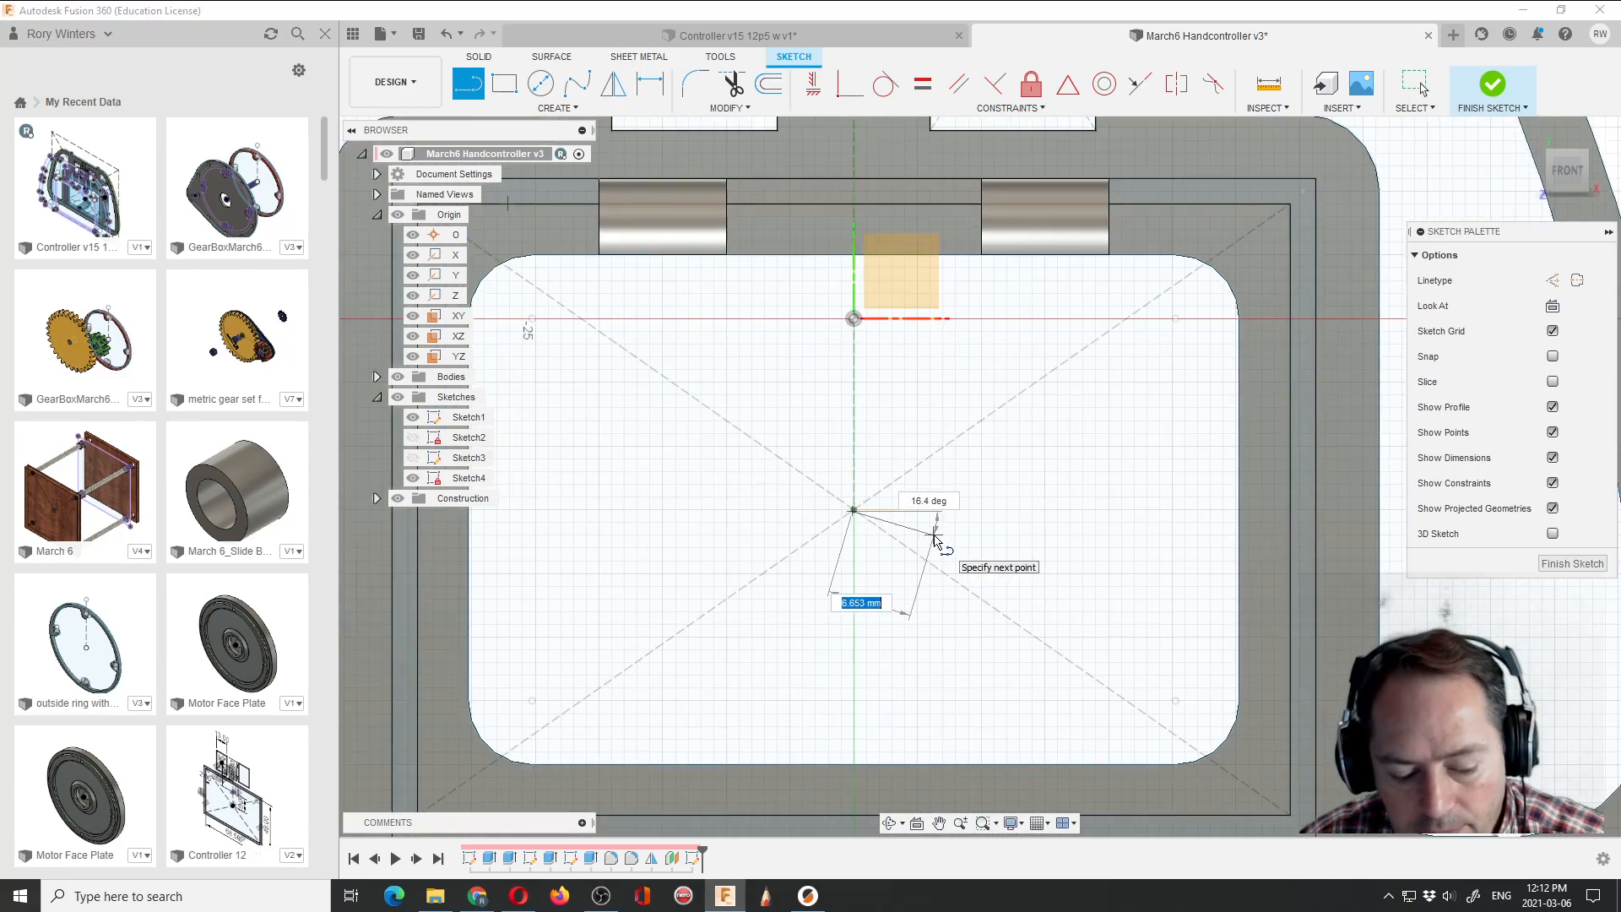
key(Escape)
scroll(851, 505, up, 8)
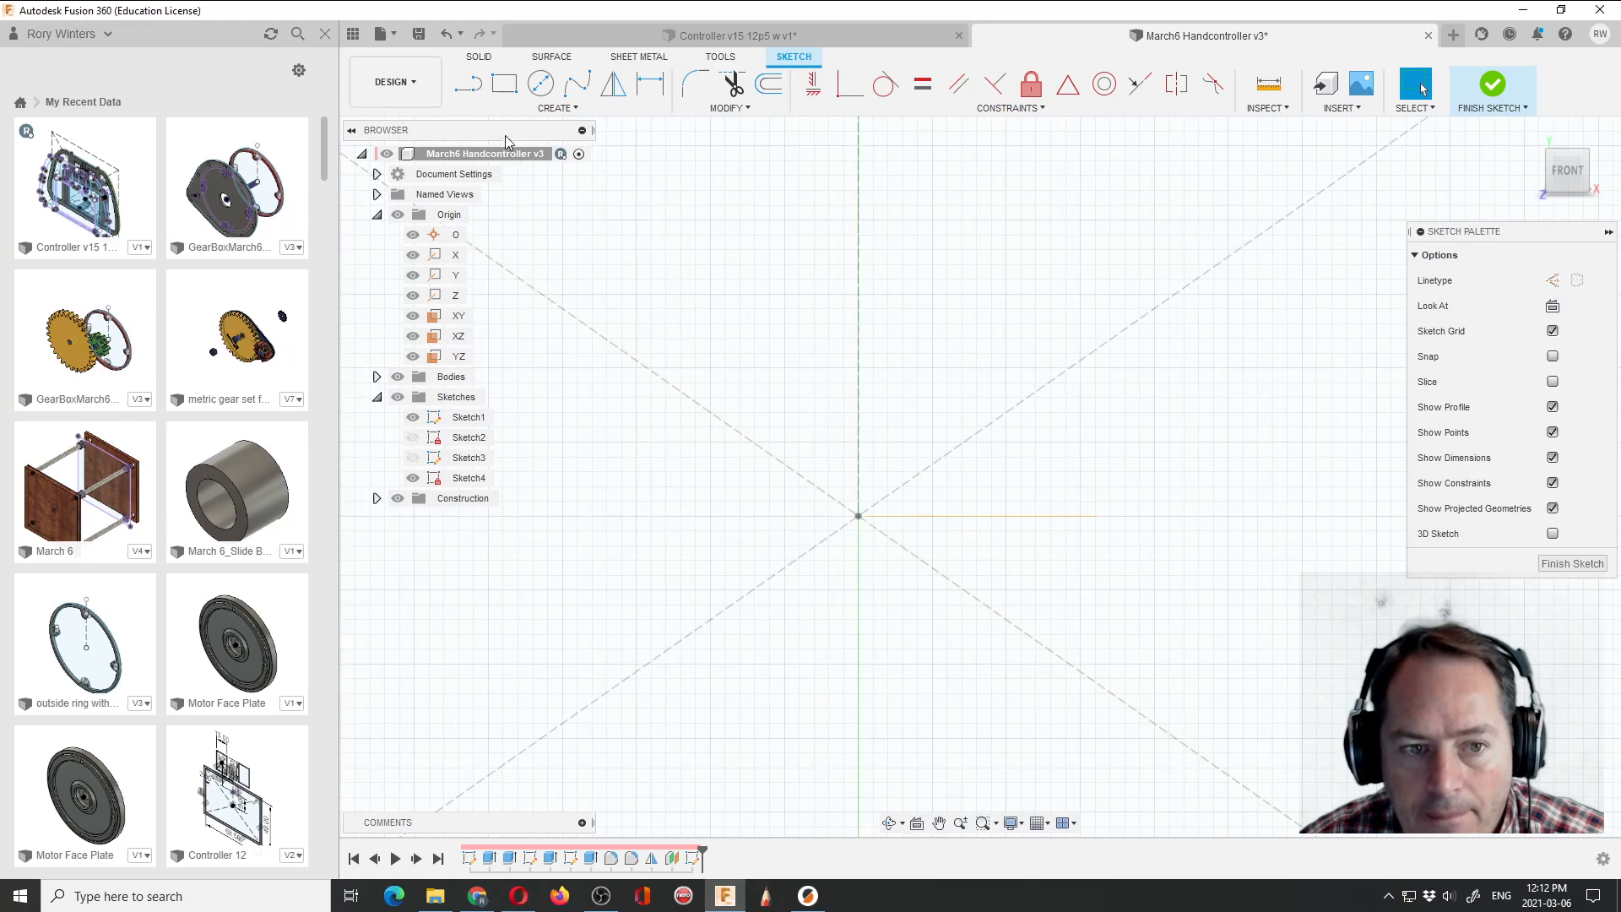
Draw a vertical line from the origin down through the rectangle's centre to beyond the plate's lower edge.
click(466, 85)
scroll(828, 372, down, 5)
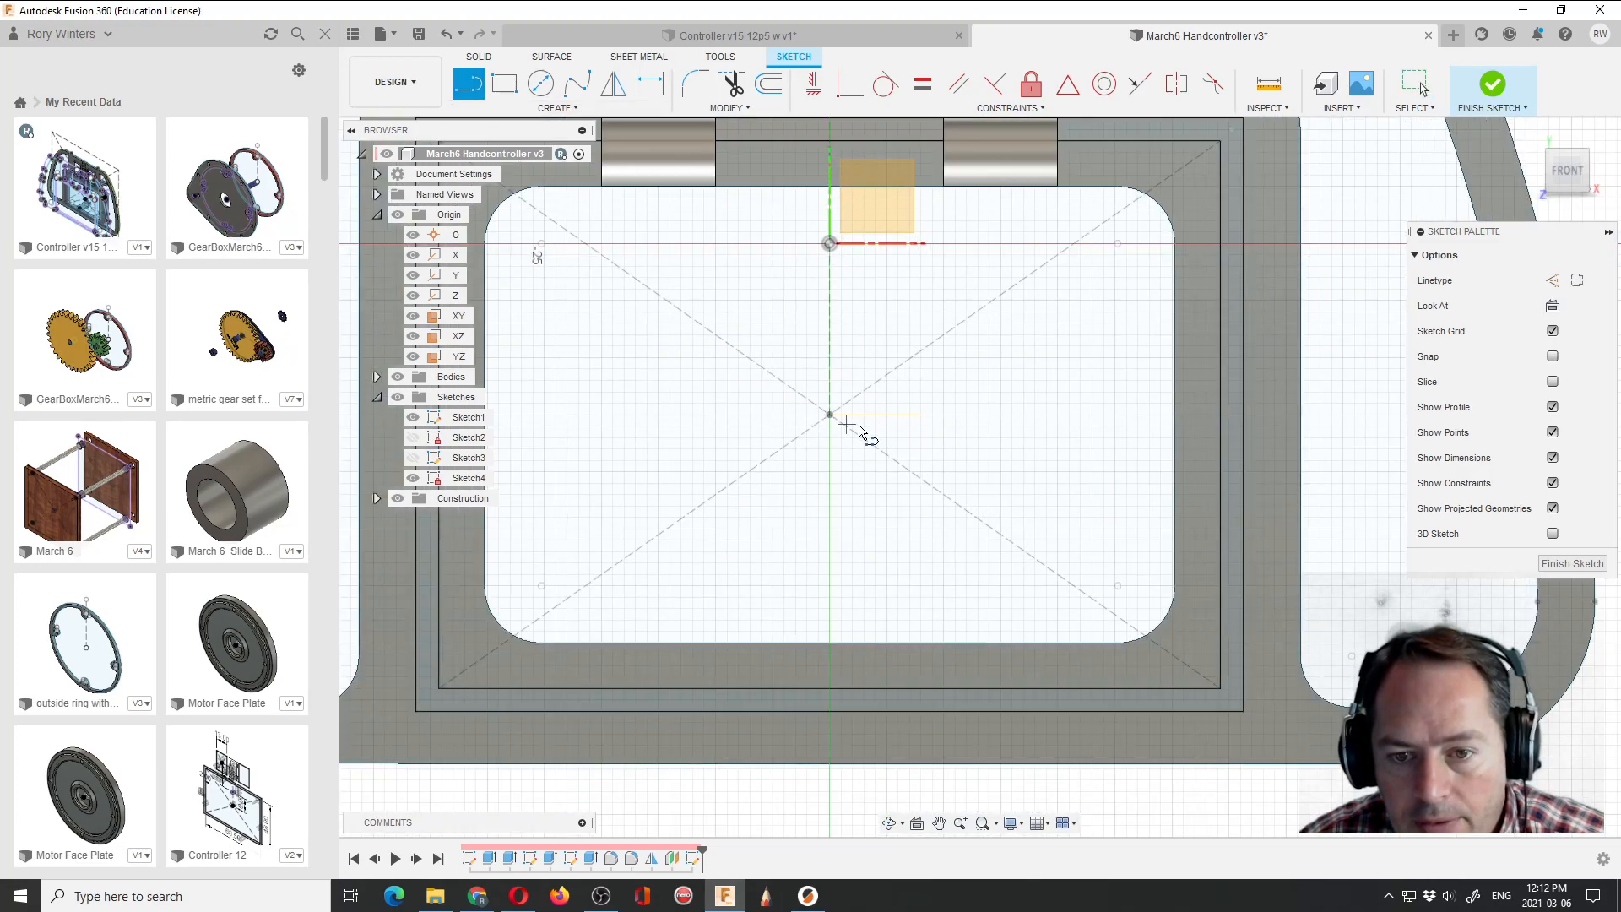
scroll(920, 372, down, 2)
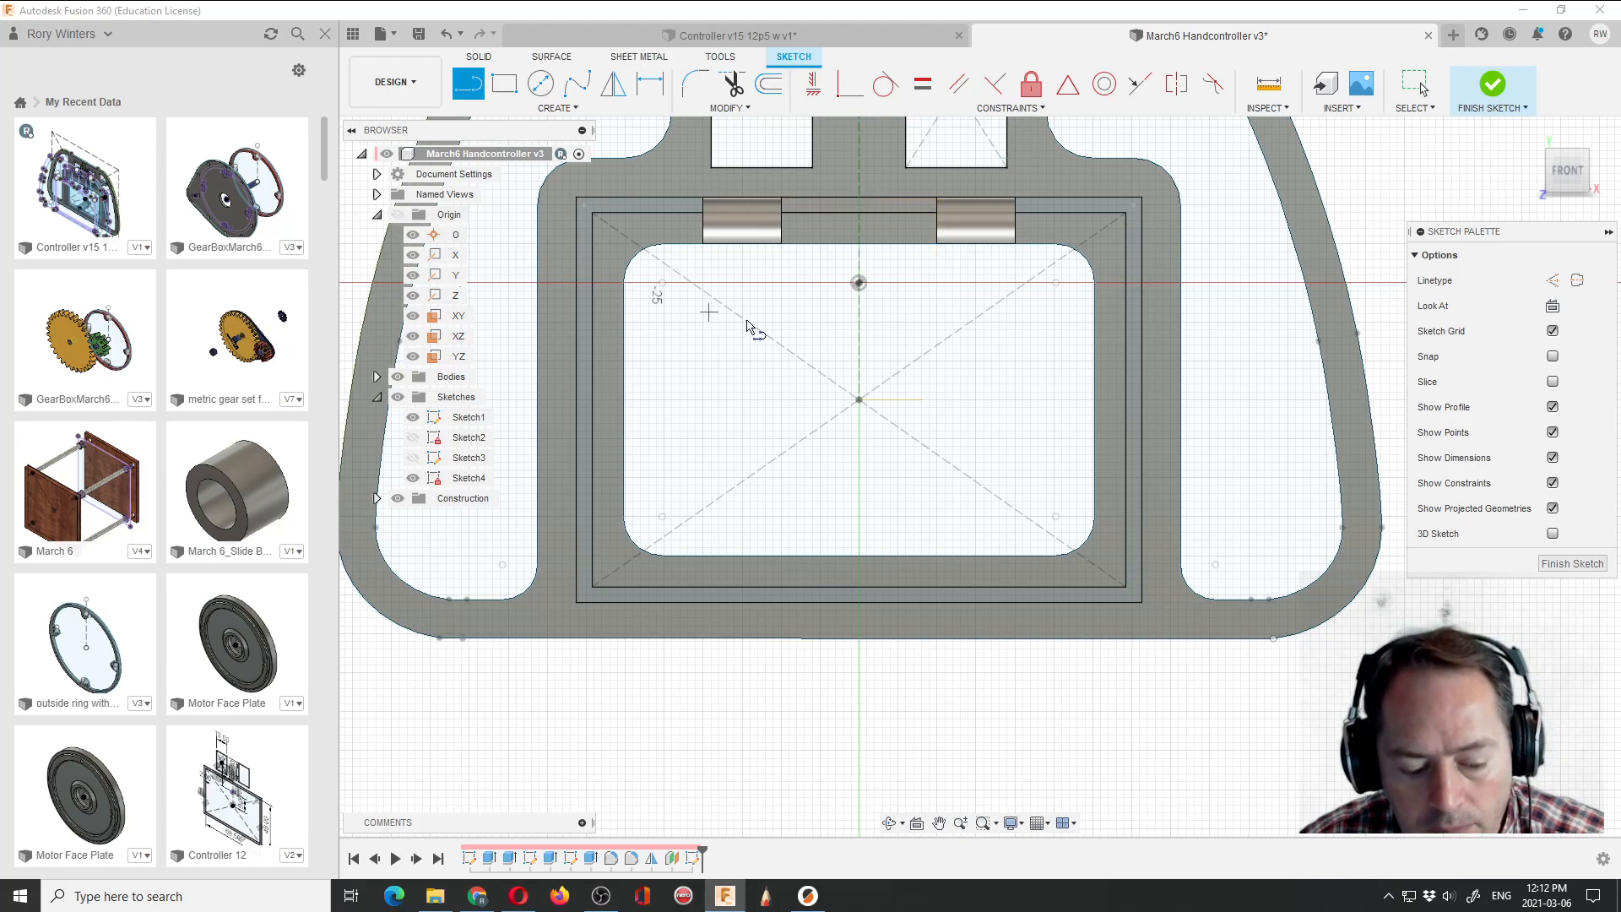
click(859, 284)
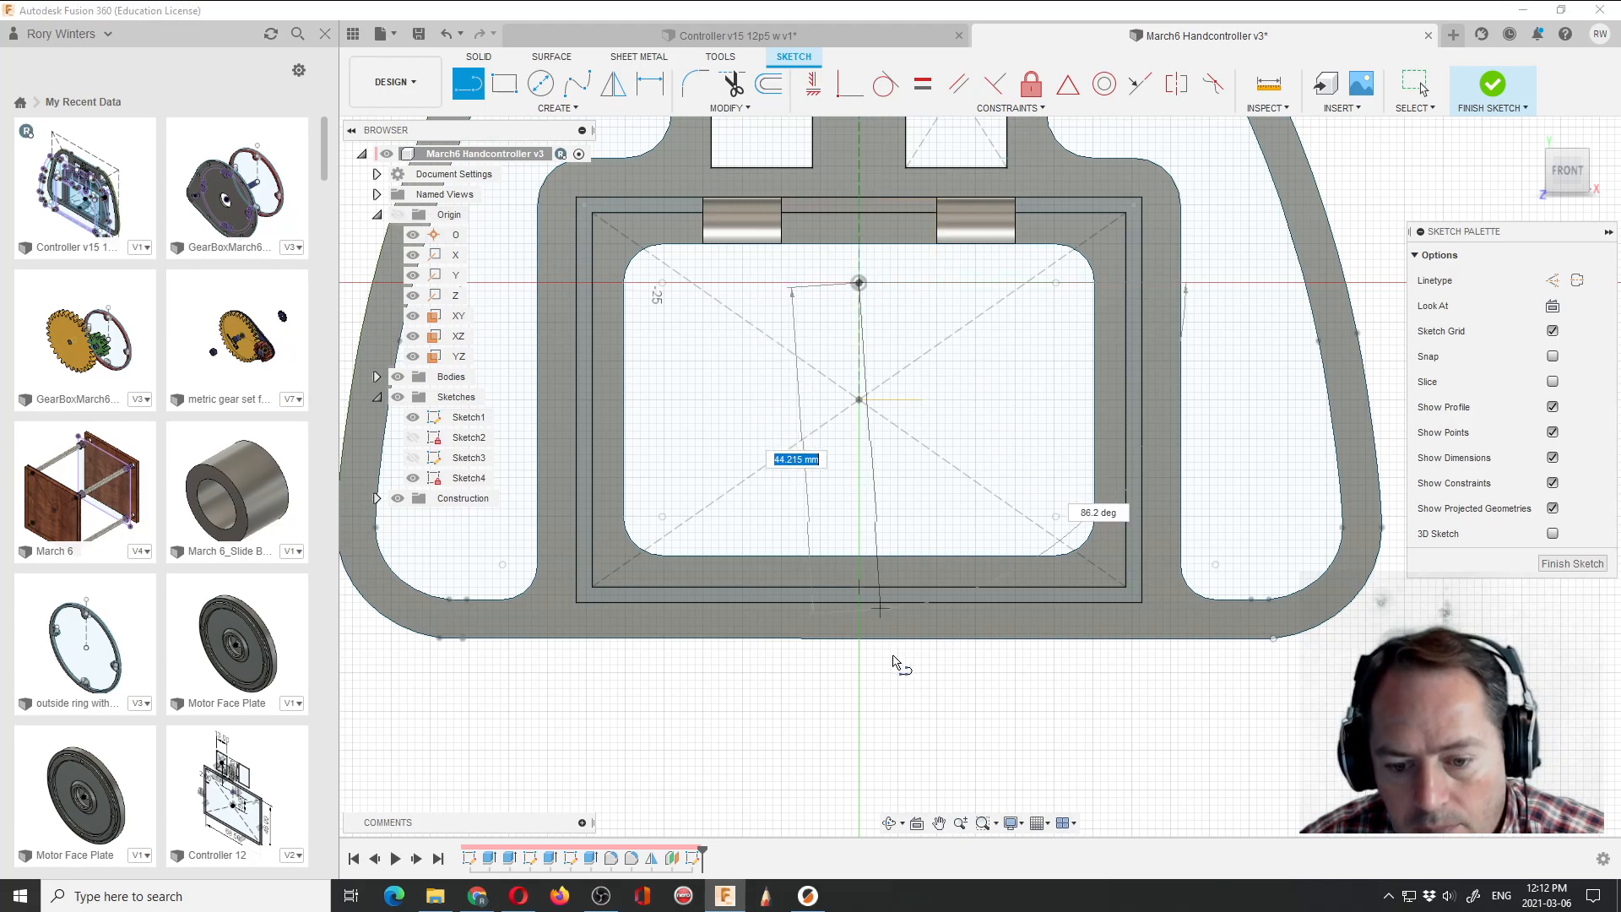
click(858, 741)
key(Escape)
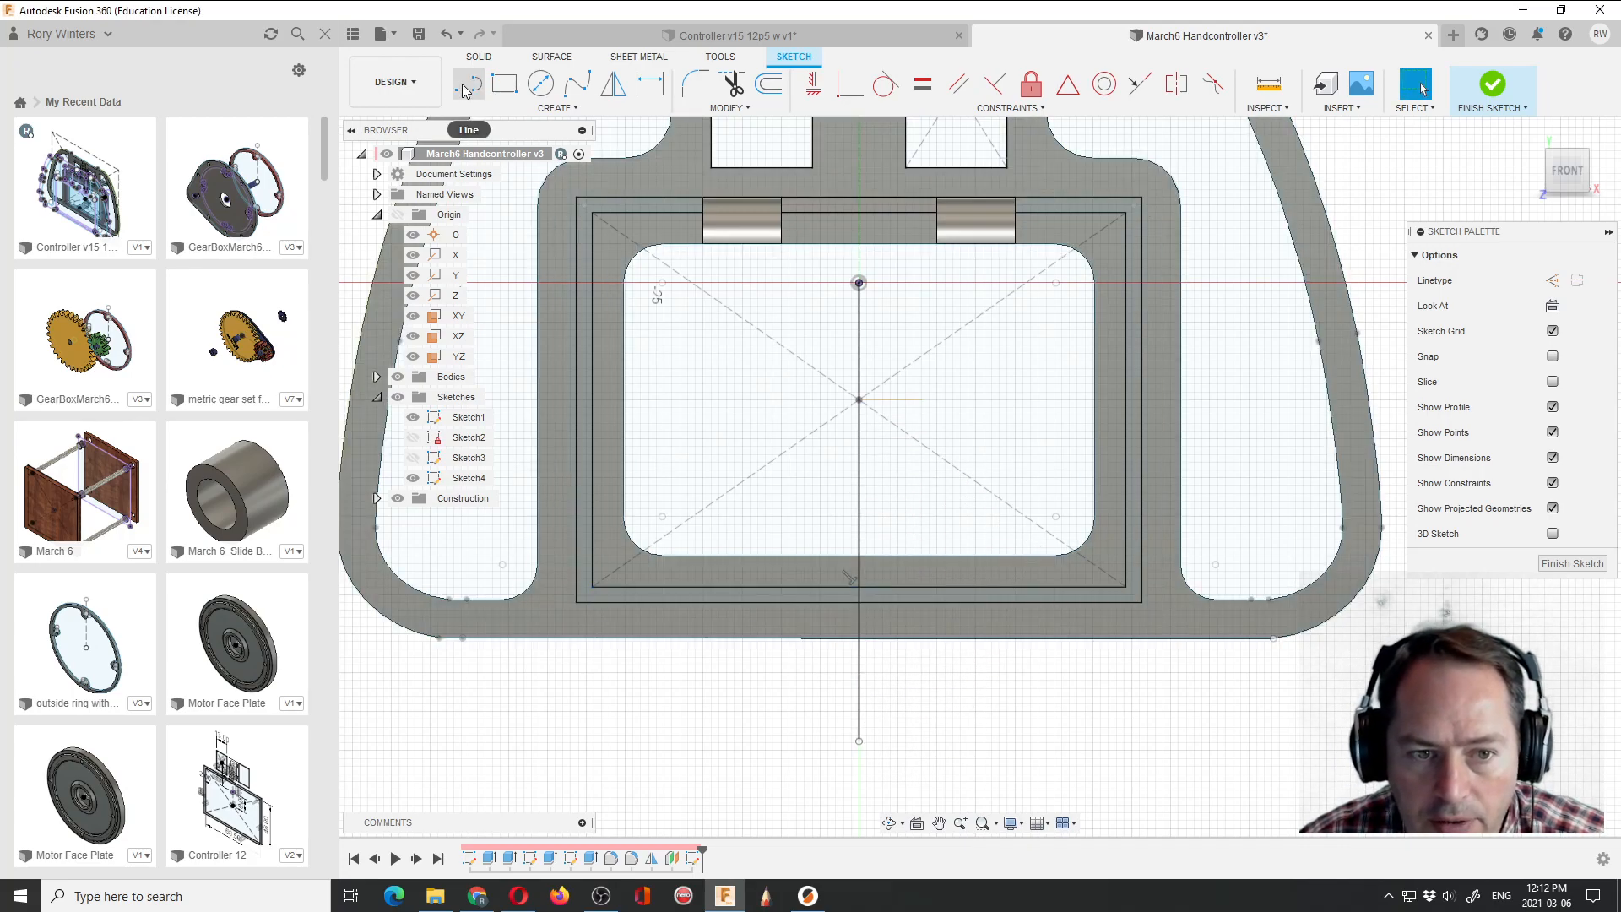
Draw a 10 mm horizontal line from the vertical centre line along the rim's lower inner edge.
scroll(863, 571, up, 5)
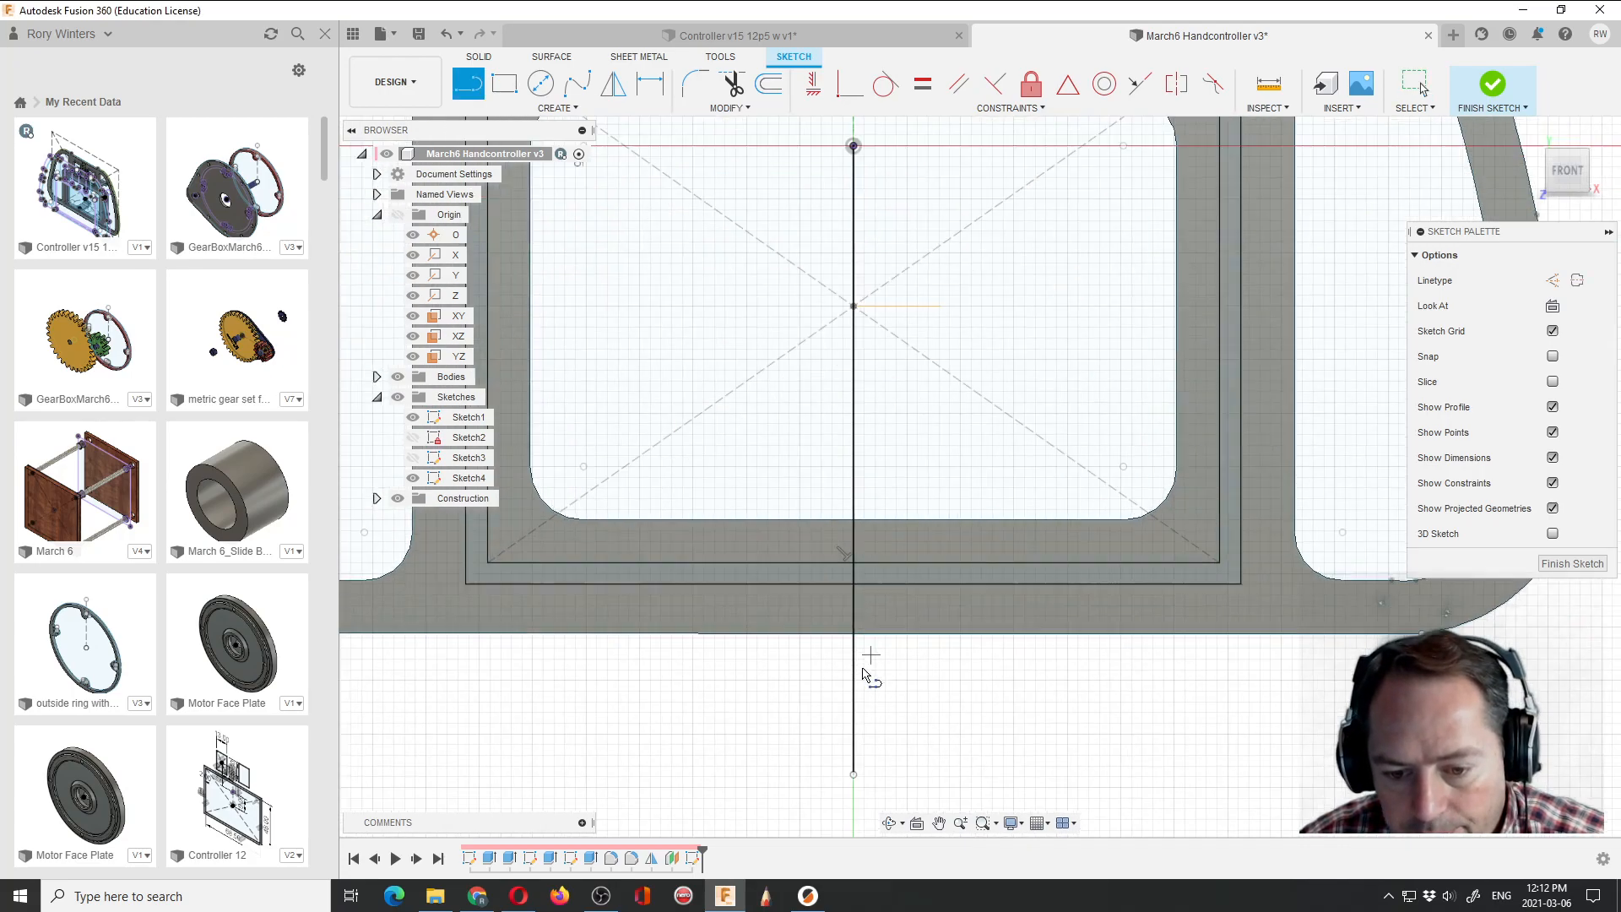
click(847, 441)
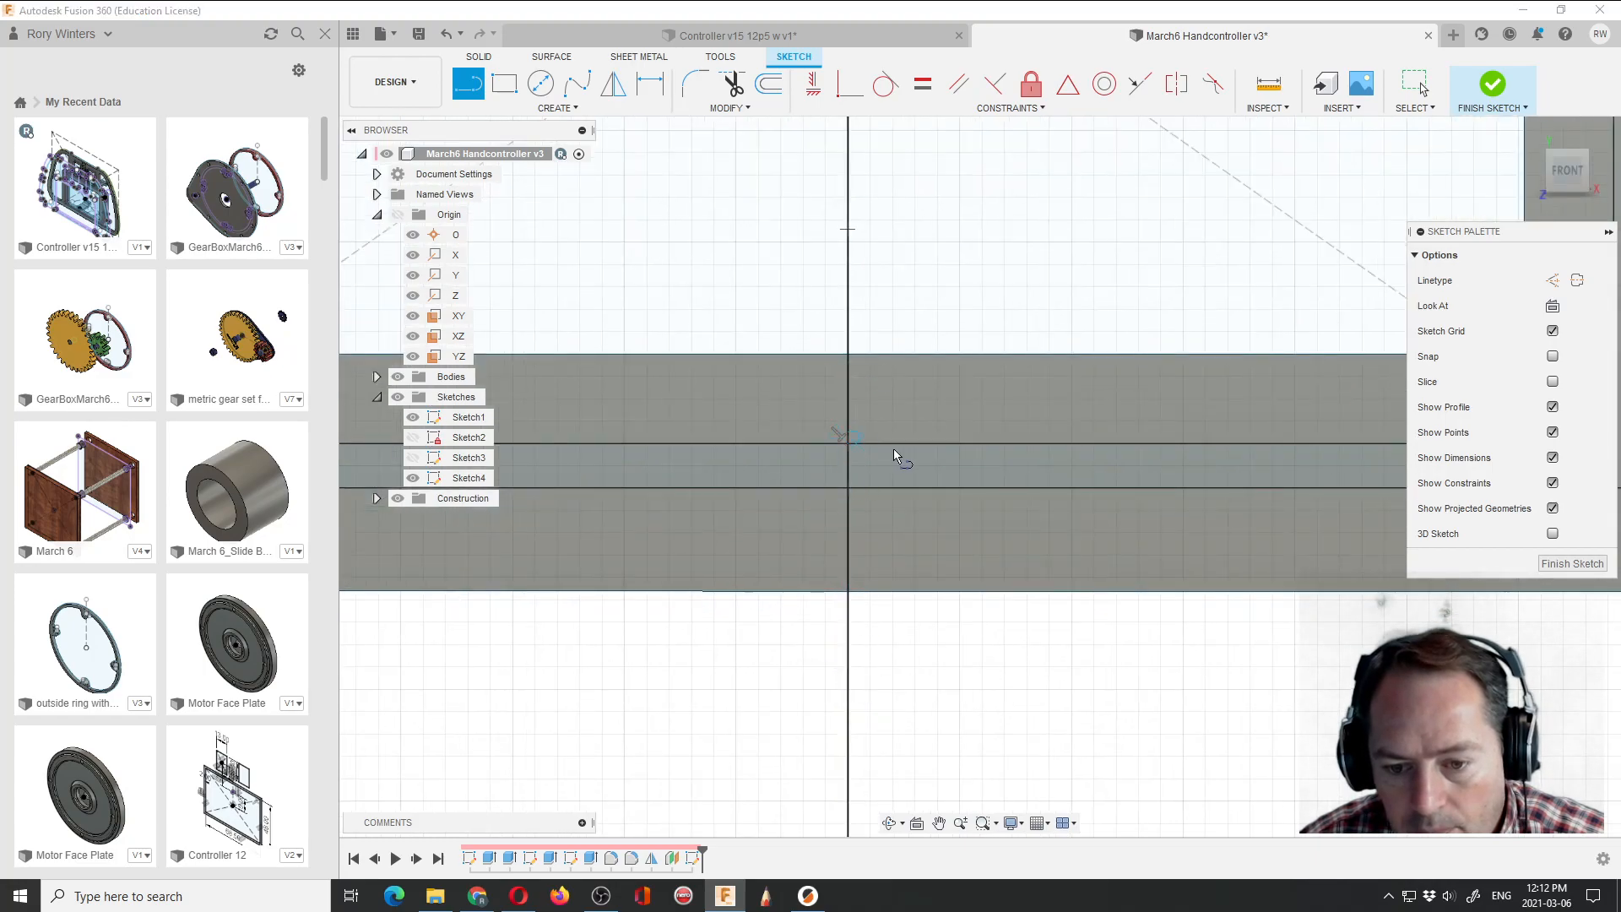
text(10)
key(Return)
key(Escape)
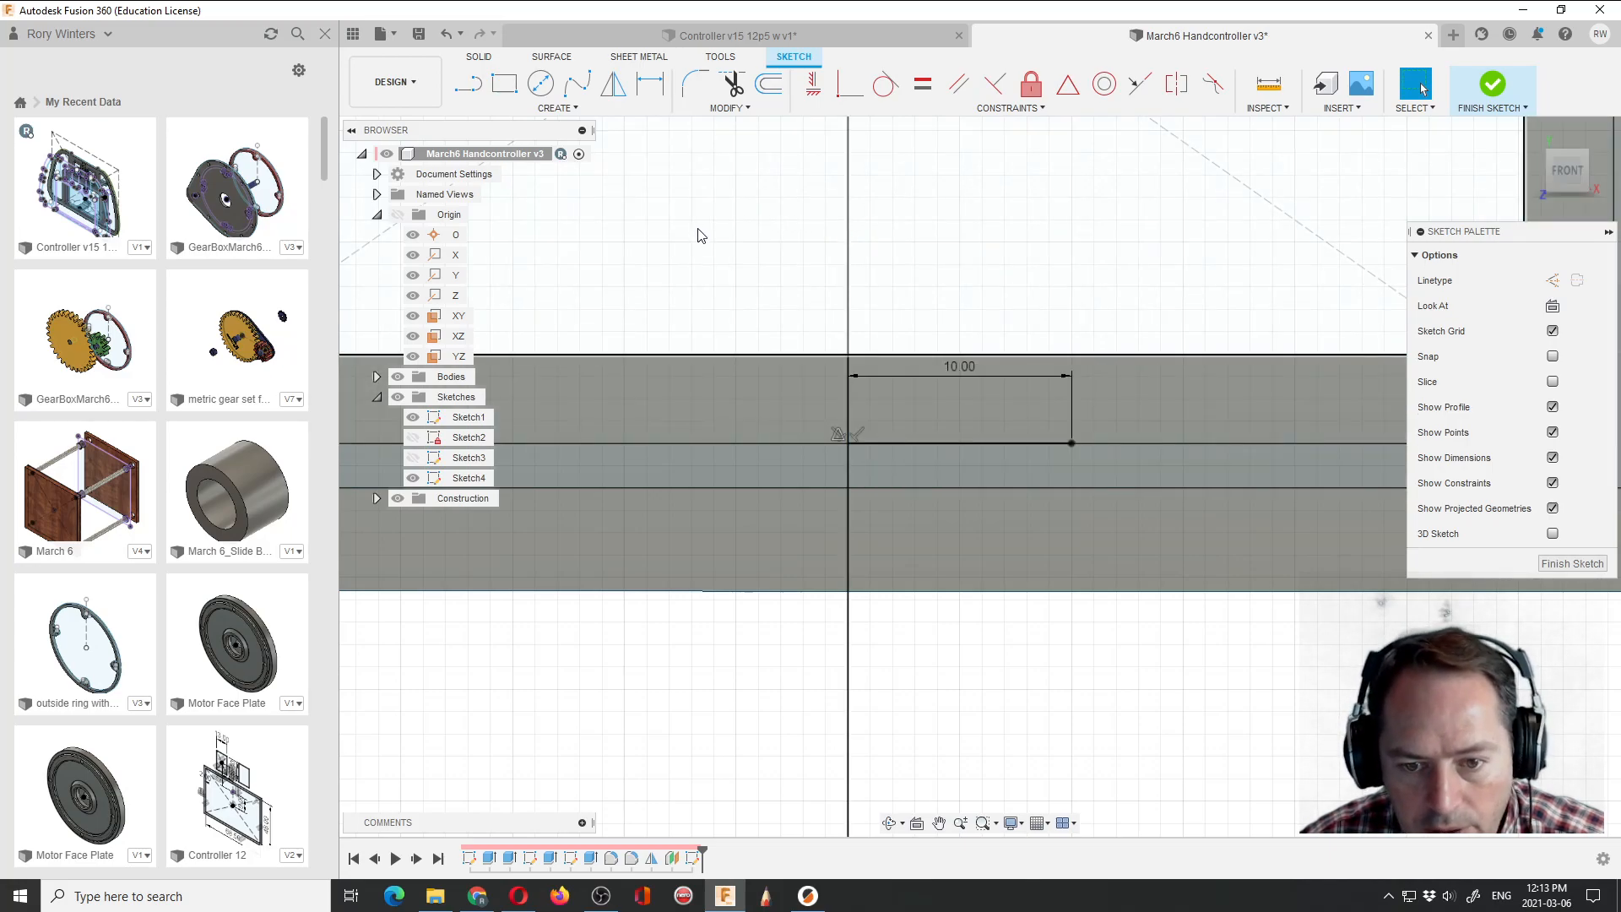
Convert the vertical centre line and the 10 mm horizontal line to construction lines.
click(847, 255)
key(x)
click(953, 443)
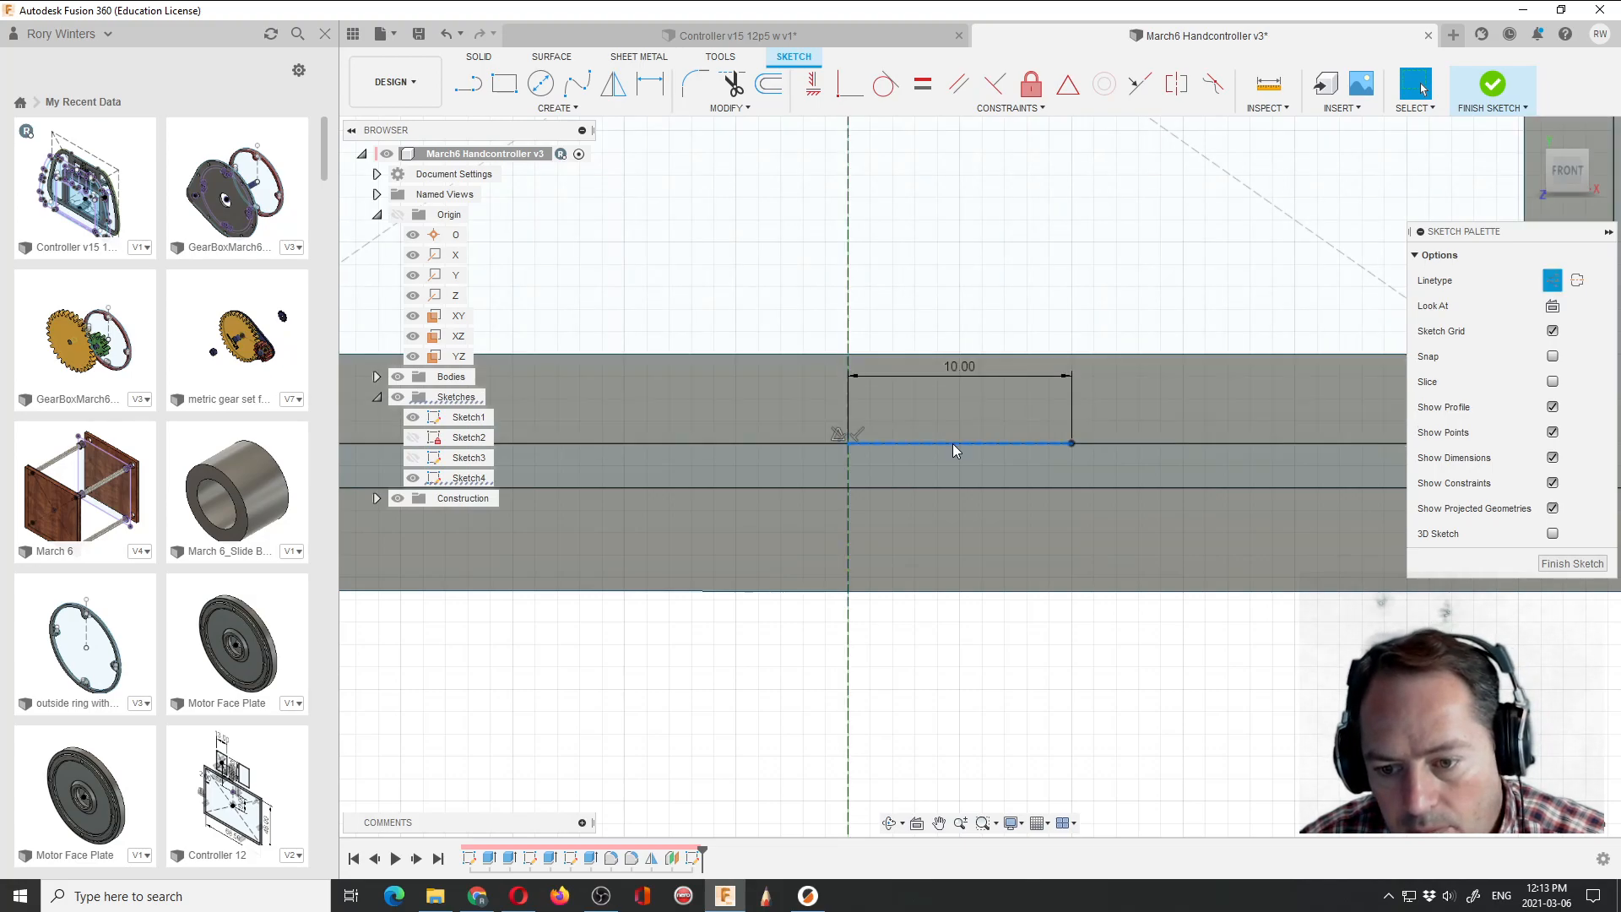
scroll(569, 190, down, 4)
scroll(939, 495, up, 4)
scroll(758, 302, down, 3)
scroll(771, 276, up, 1)
key(x)
Draw a 10 mm wide rectangle from the construction line's free end across the rim's thickness to its outer edge.
key(r)
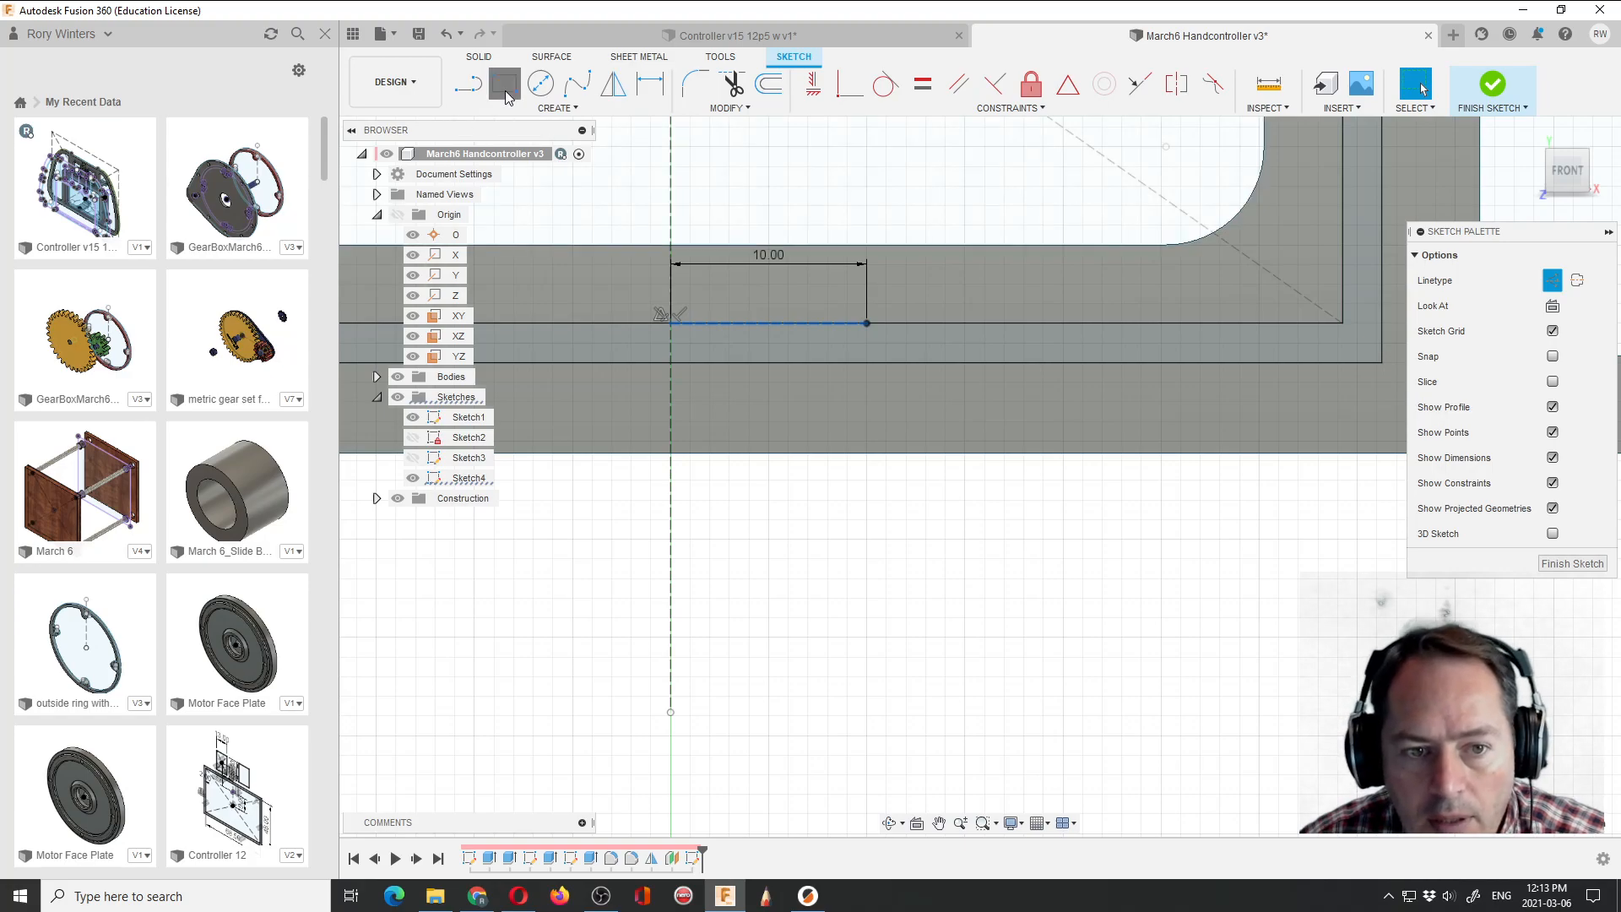
click(868, 324)
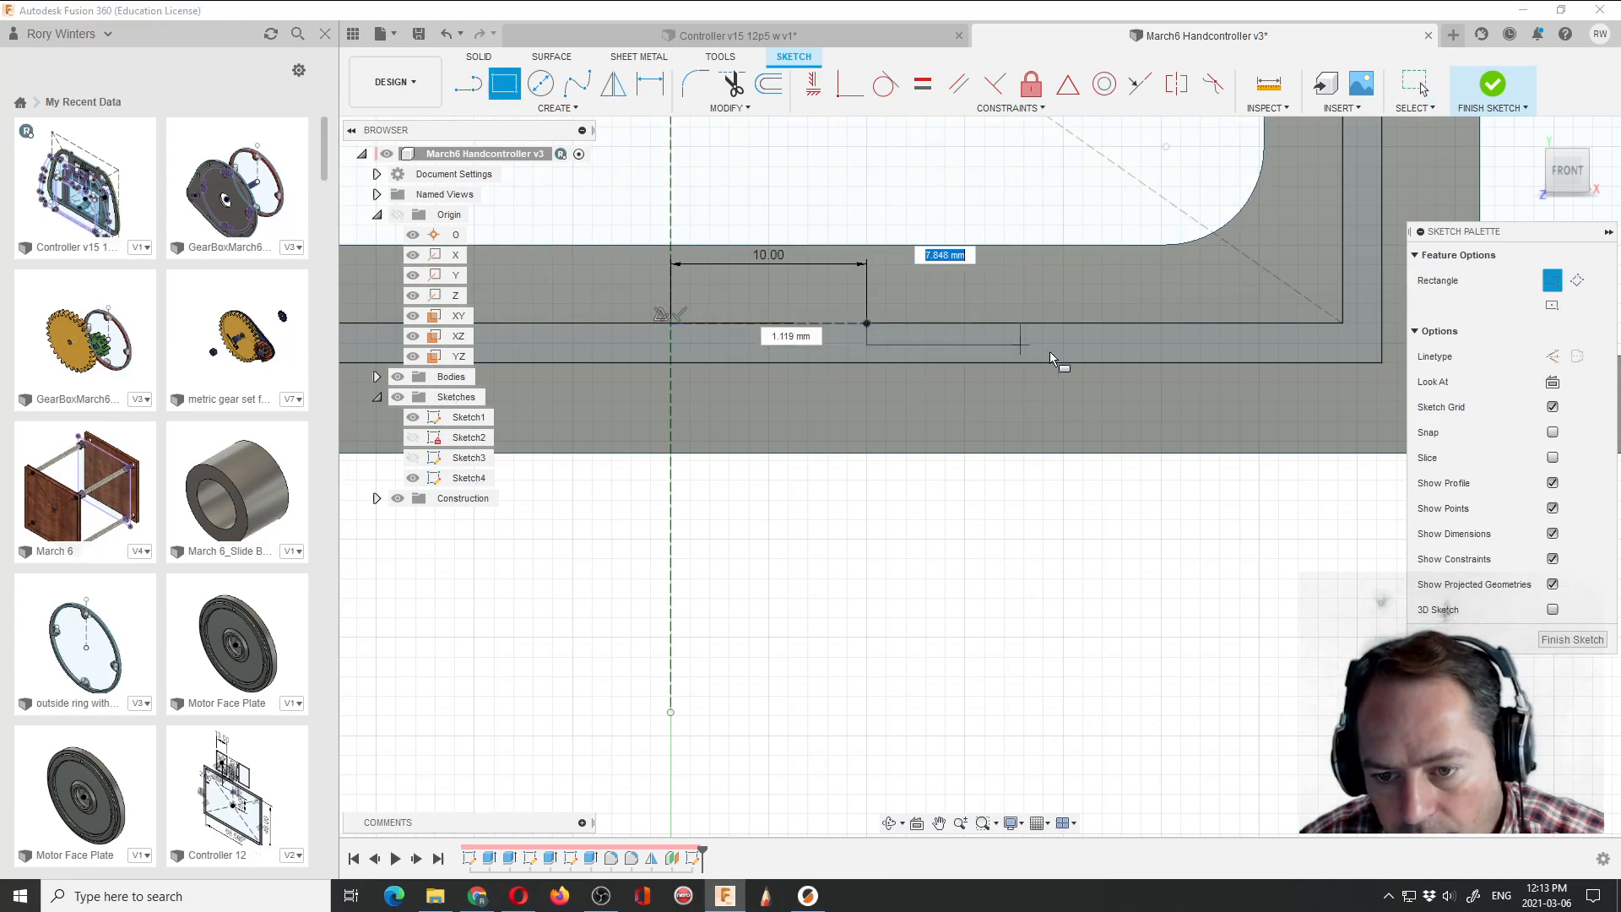
text(10)
key(Return)
click(1085, 363)
key(Escape)
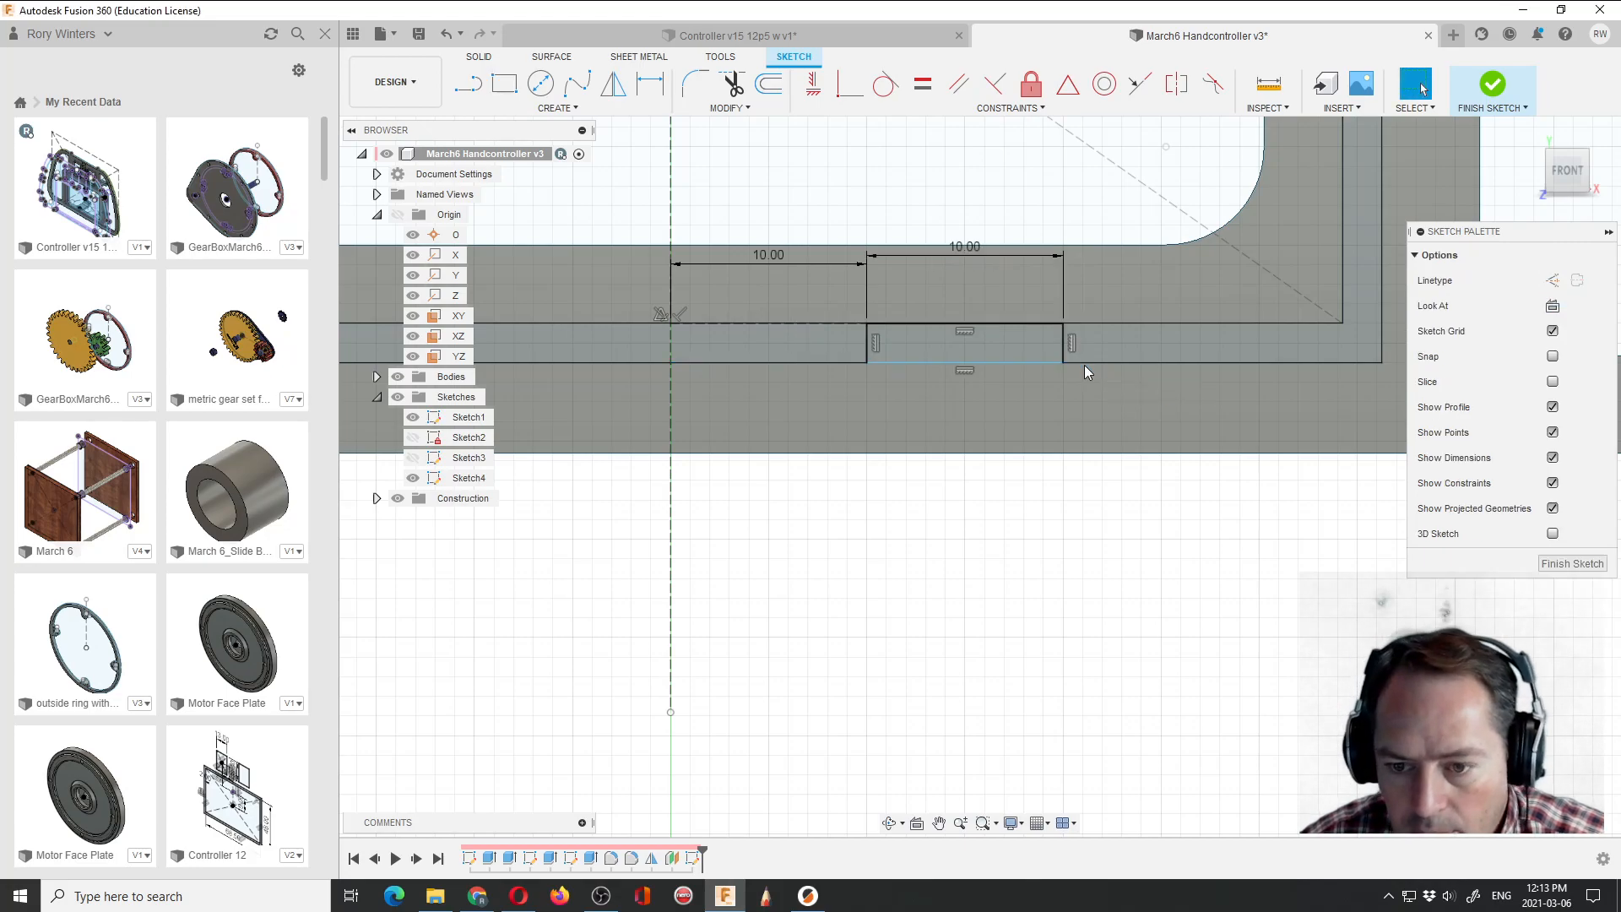
Mirror the rectangle's four sides about the vertical construction line.
scroll(1086, 370, down, 3)
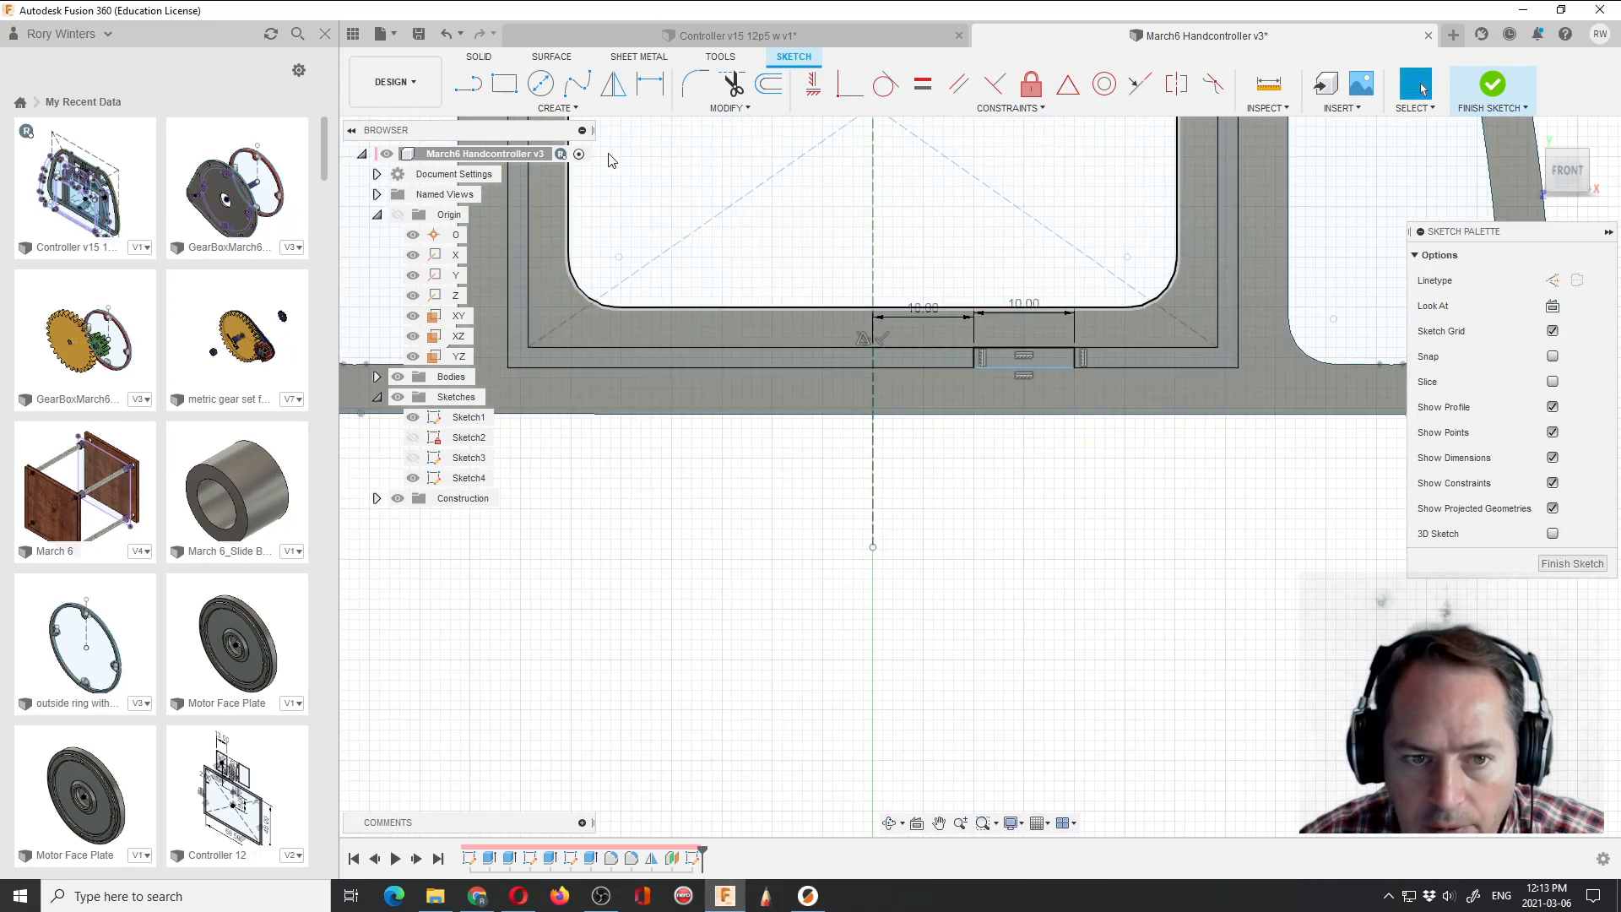
click(614, 85)
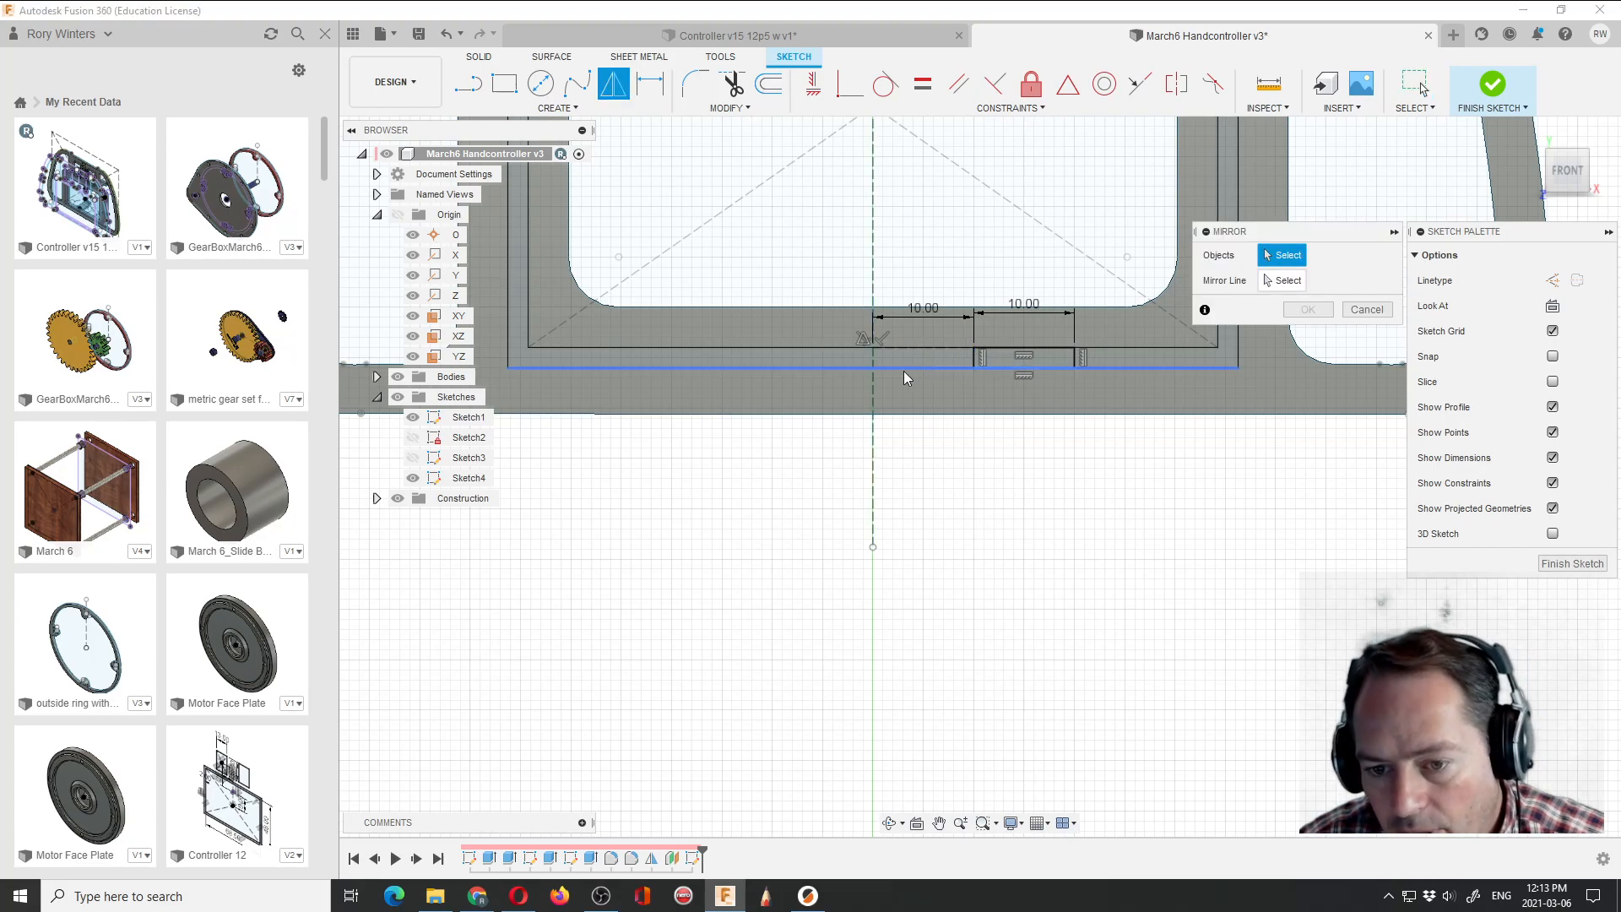
scroll(1022, 363, up, 4)
click(1020, 328)
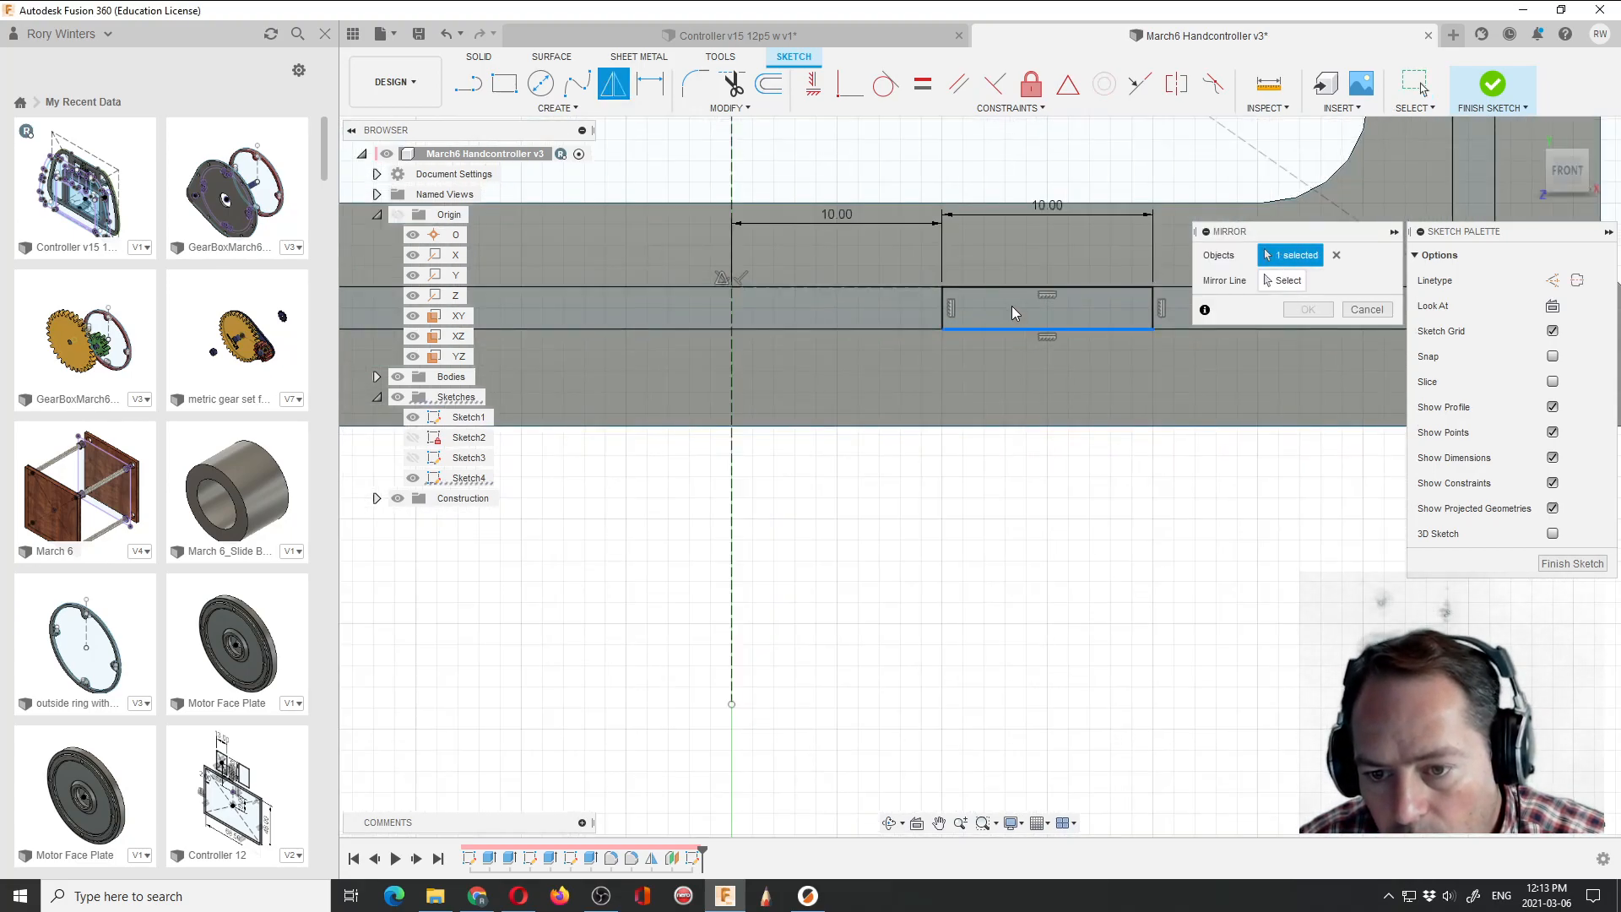
click(1016, 287)
click(944, 306)
click(1152, 309)
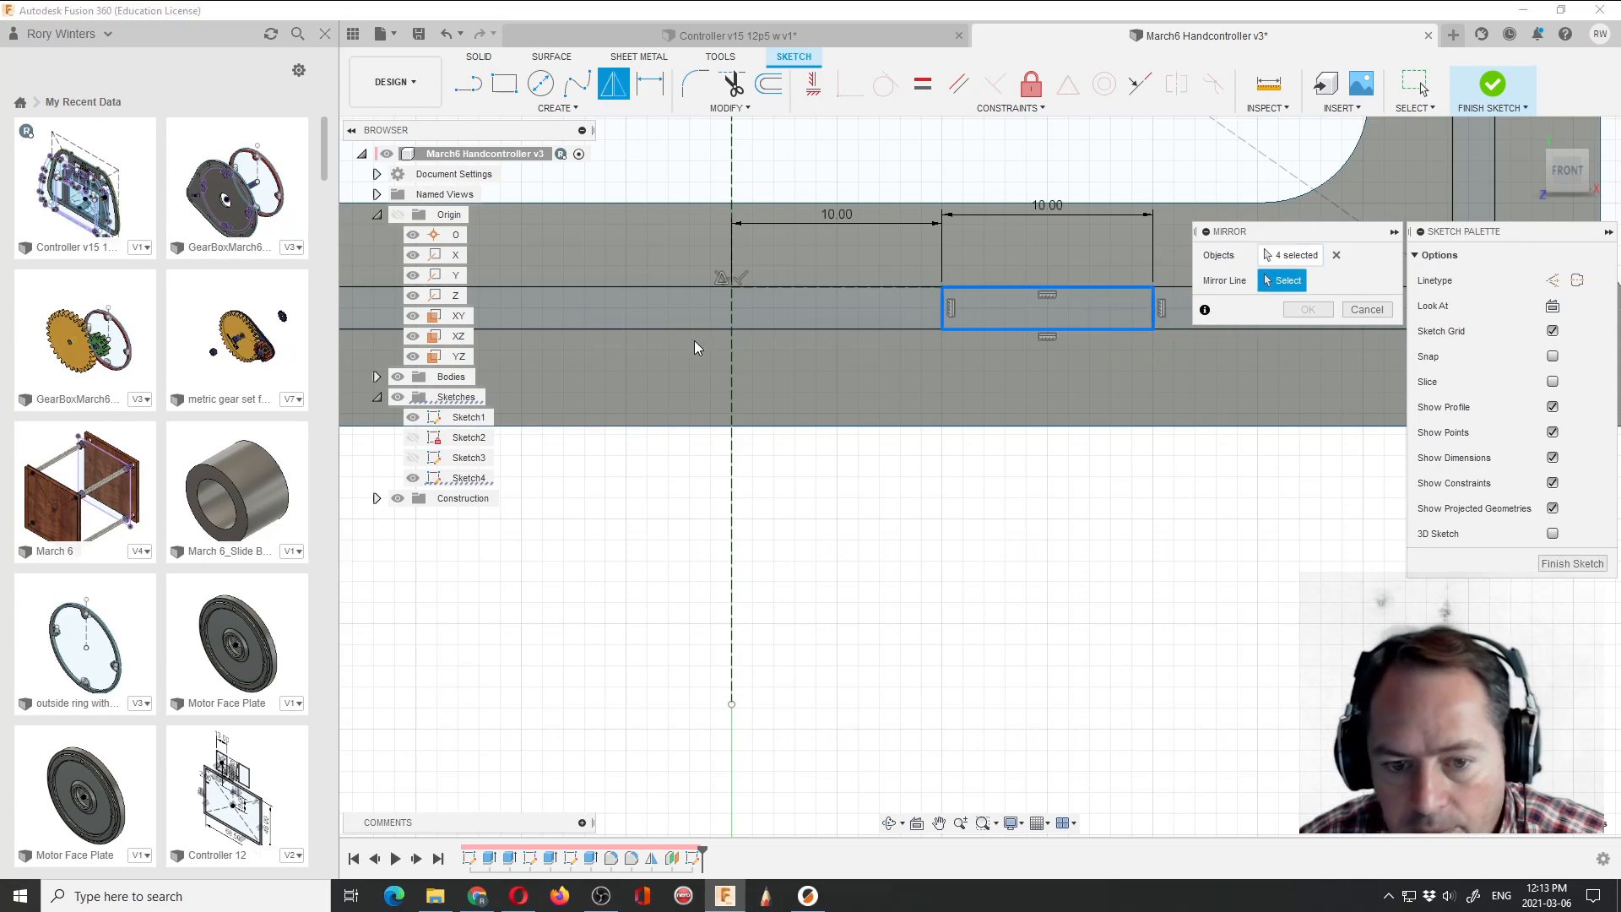
click(731, 372)
scroll(756, 378, down, 3)
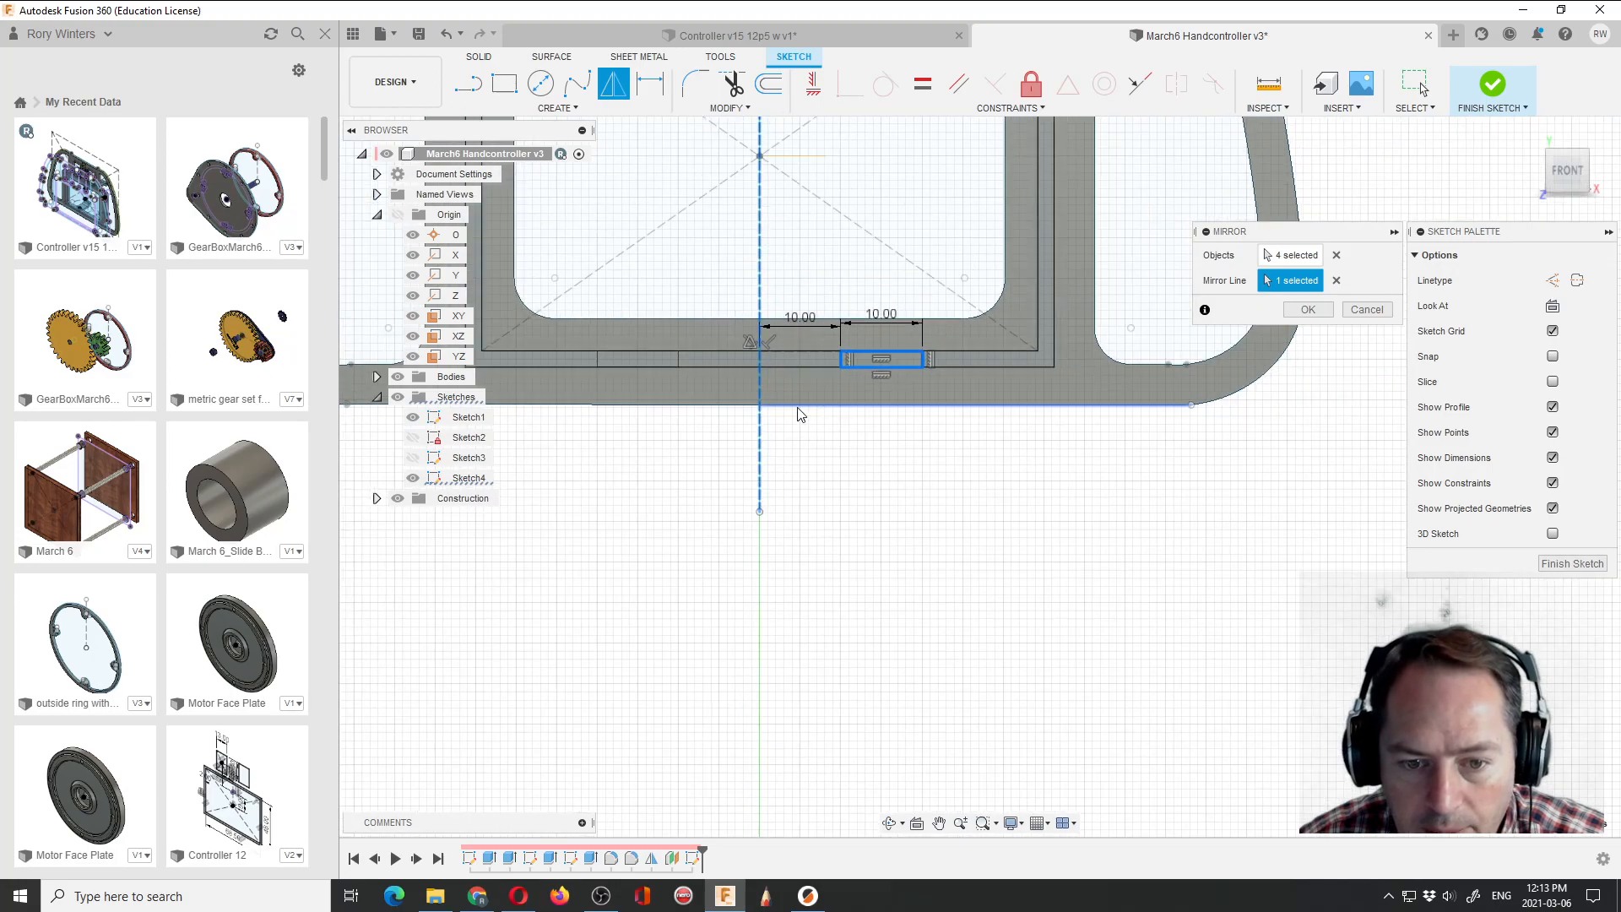
click(1306, 310)
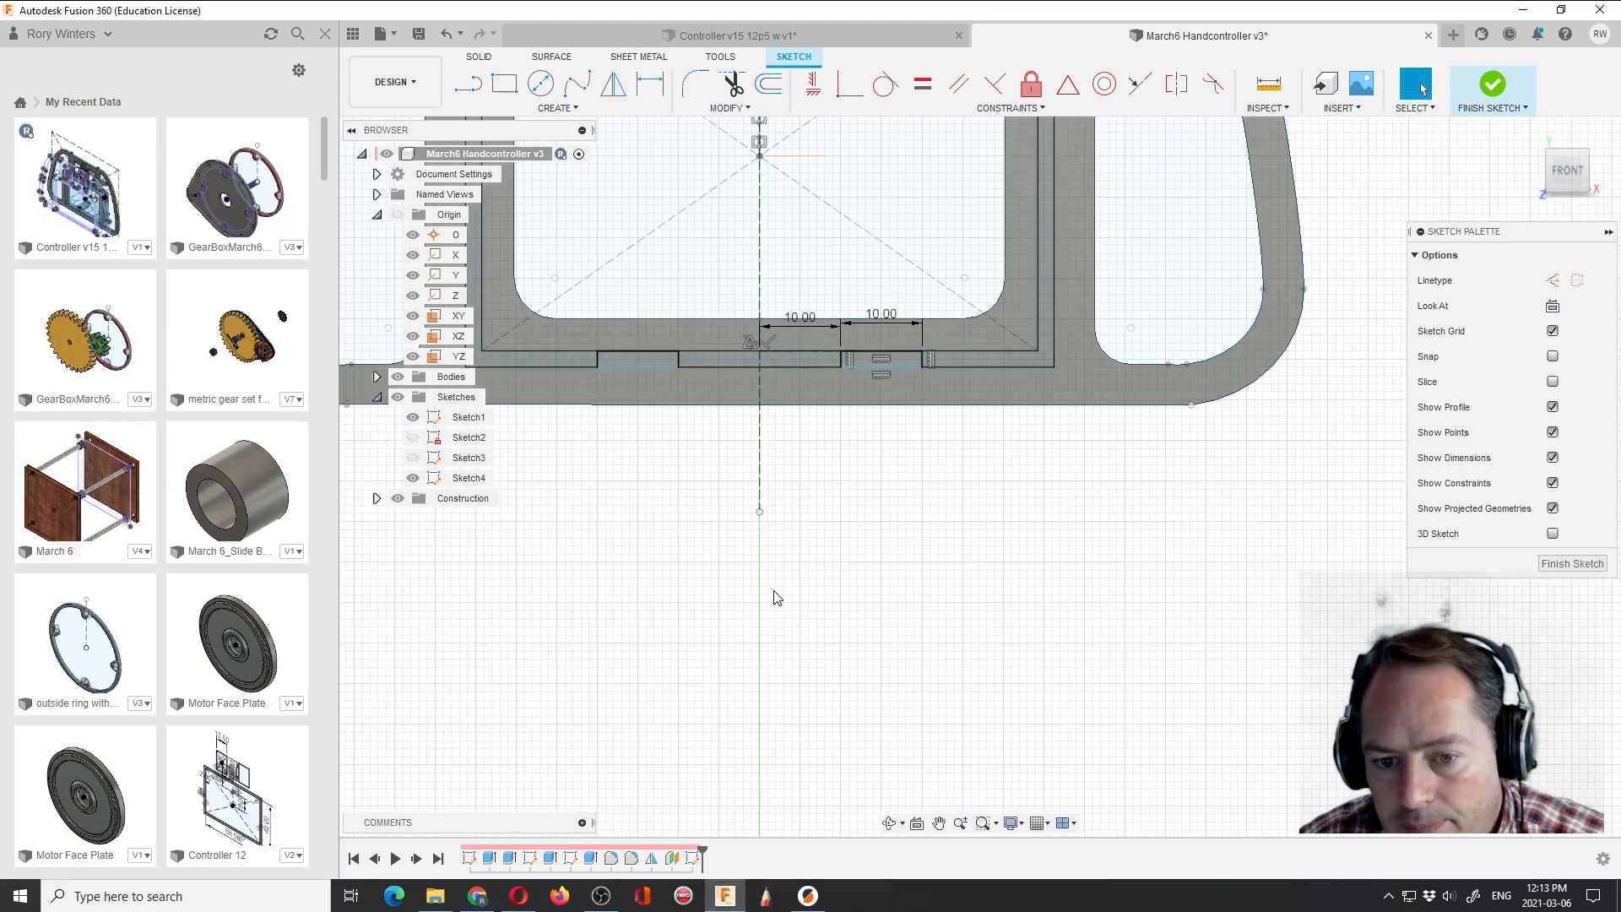
Check the two tab rectangles on the rim in a tilted 3D view and finish the sketch.
scroll(785, 578, down, 2)
click(888, 821)
drag(876, 778, 866, 629)
mouse_move(680, 545)
mouse_down()
mouse_move(677, 518)
mouse_move(690, 522)
mouse_up()
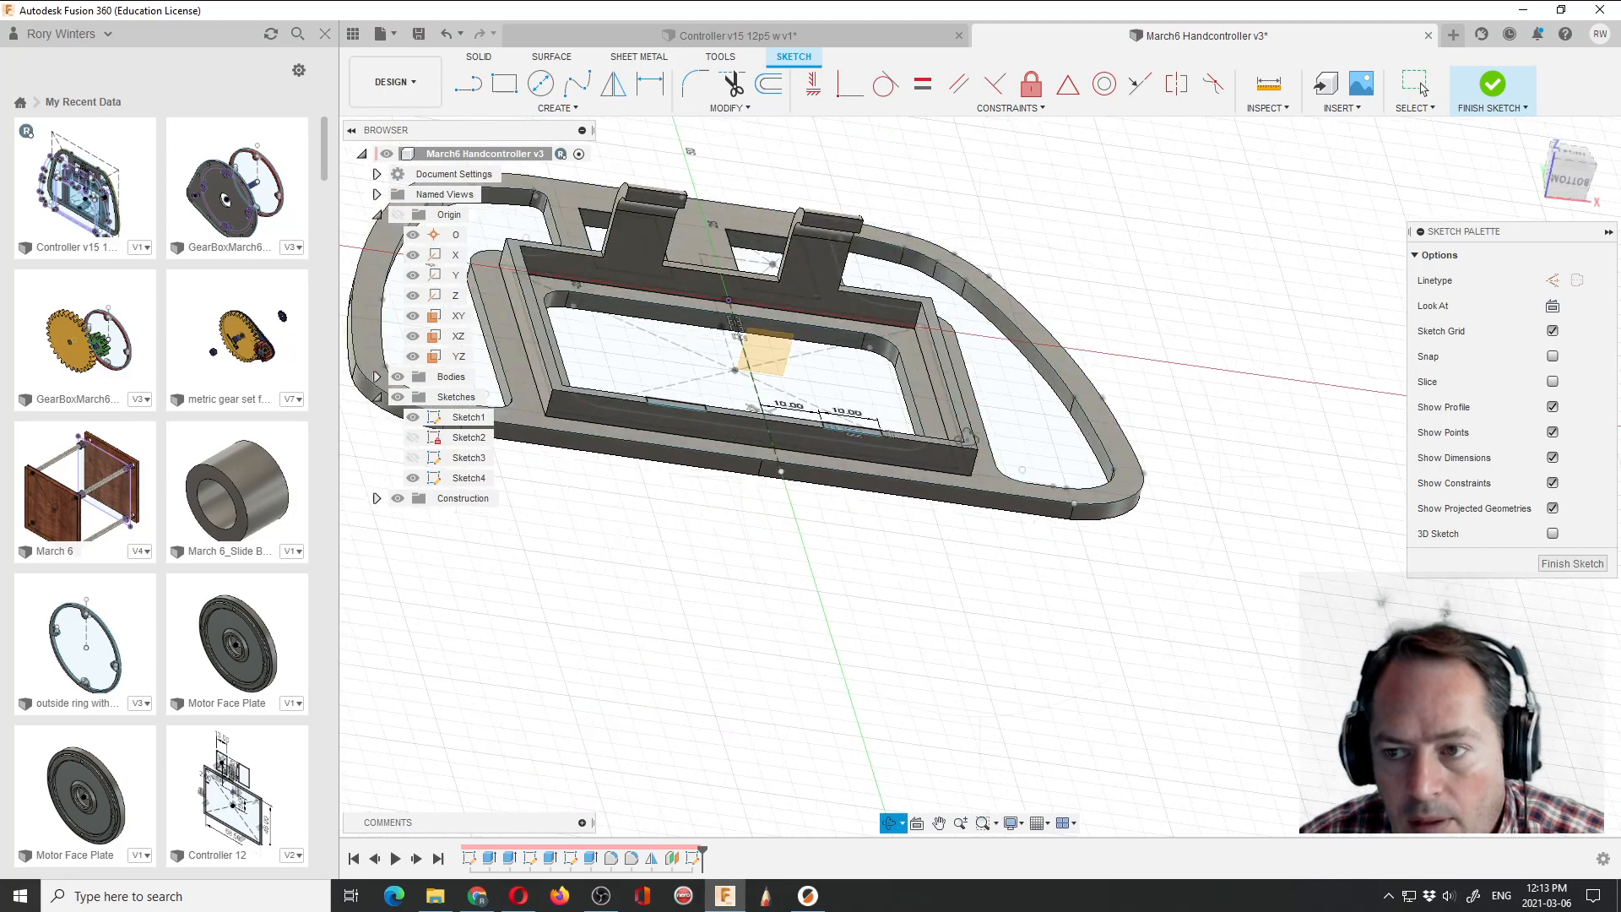
click(1495, 90)
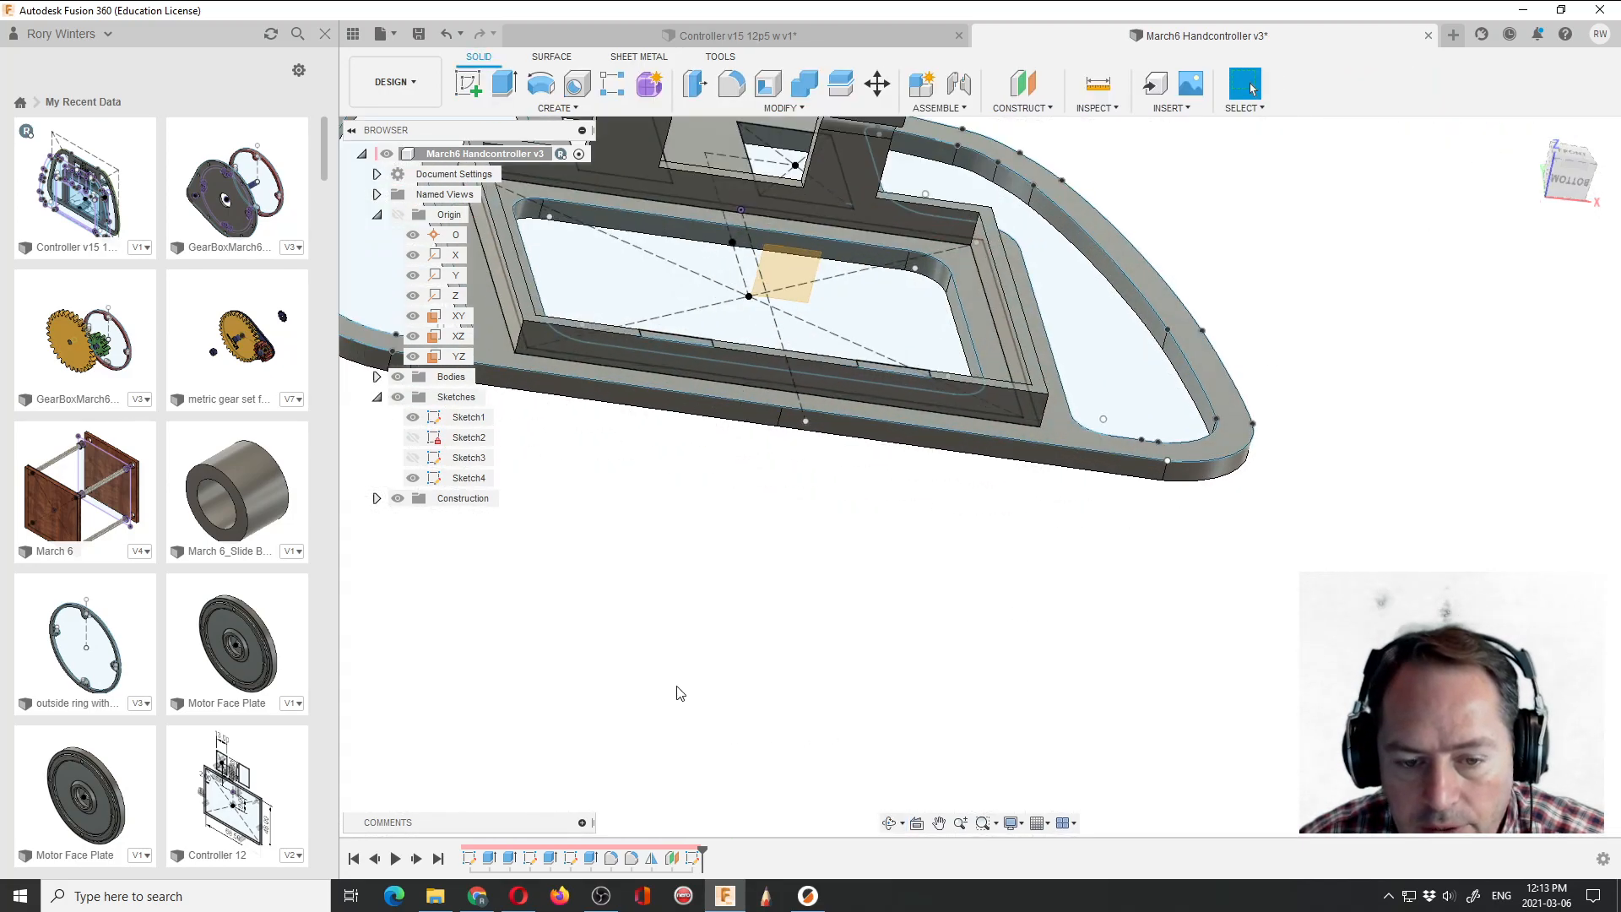
Extrude the two small rectangles on the rim 15.5 mm upward, joining them to the body.
scroll(558, 370, up, 3)
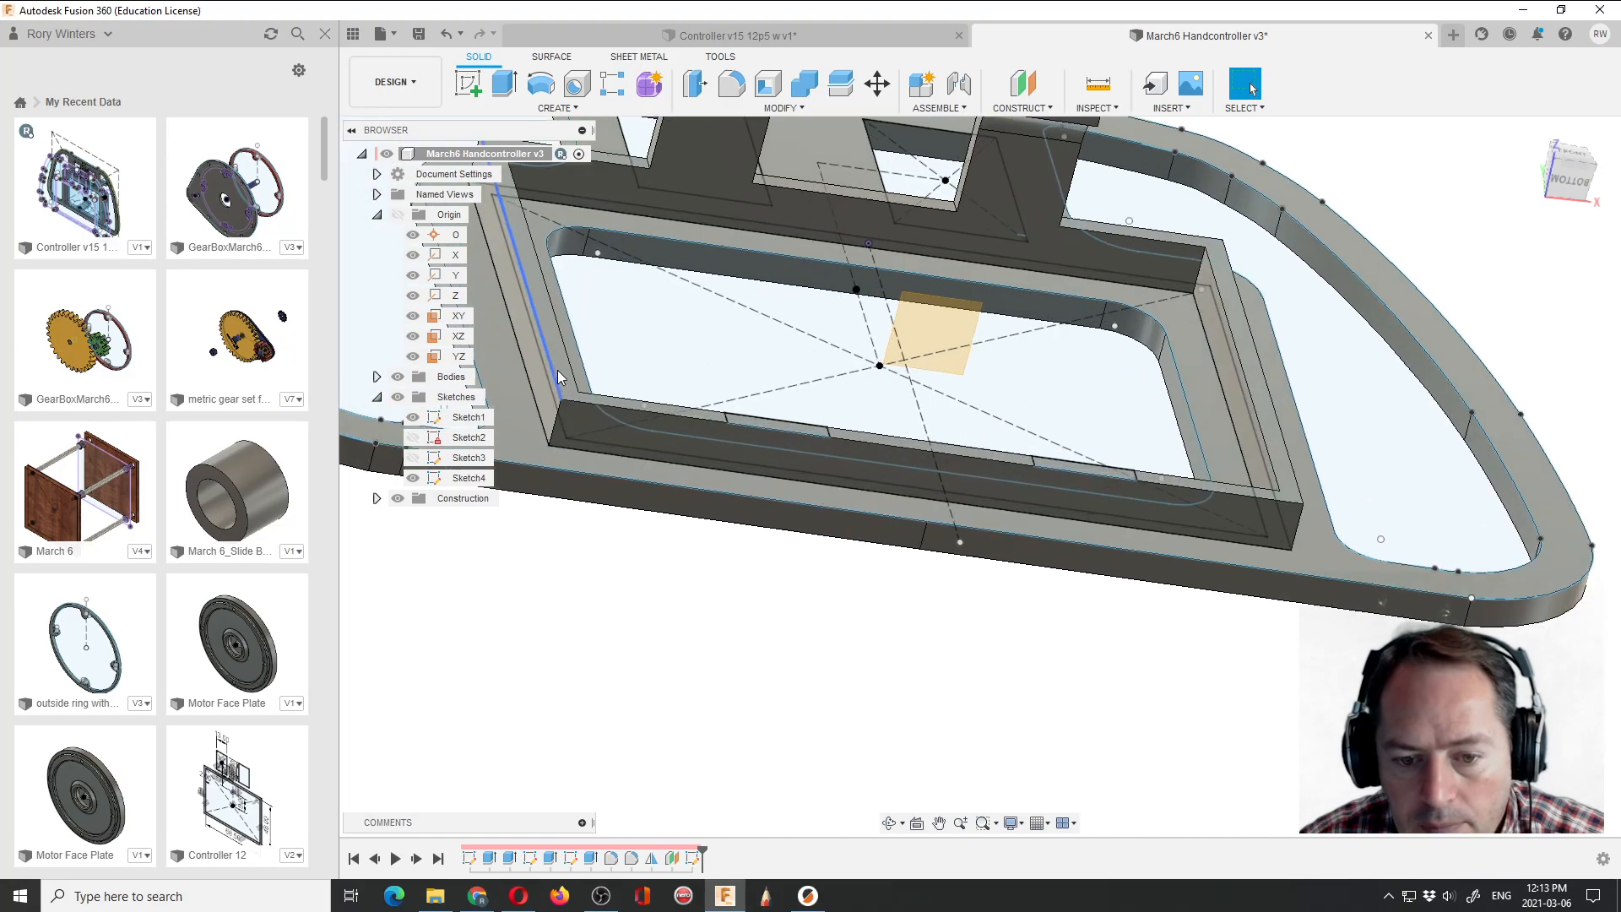
scroll(720, 443, up, 2)
scroll(717, 438, up, 1)
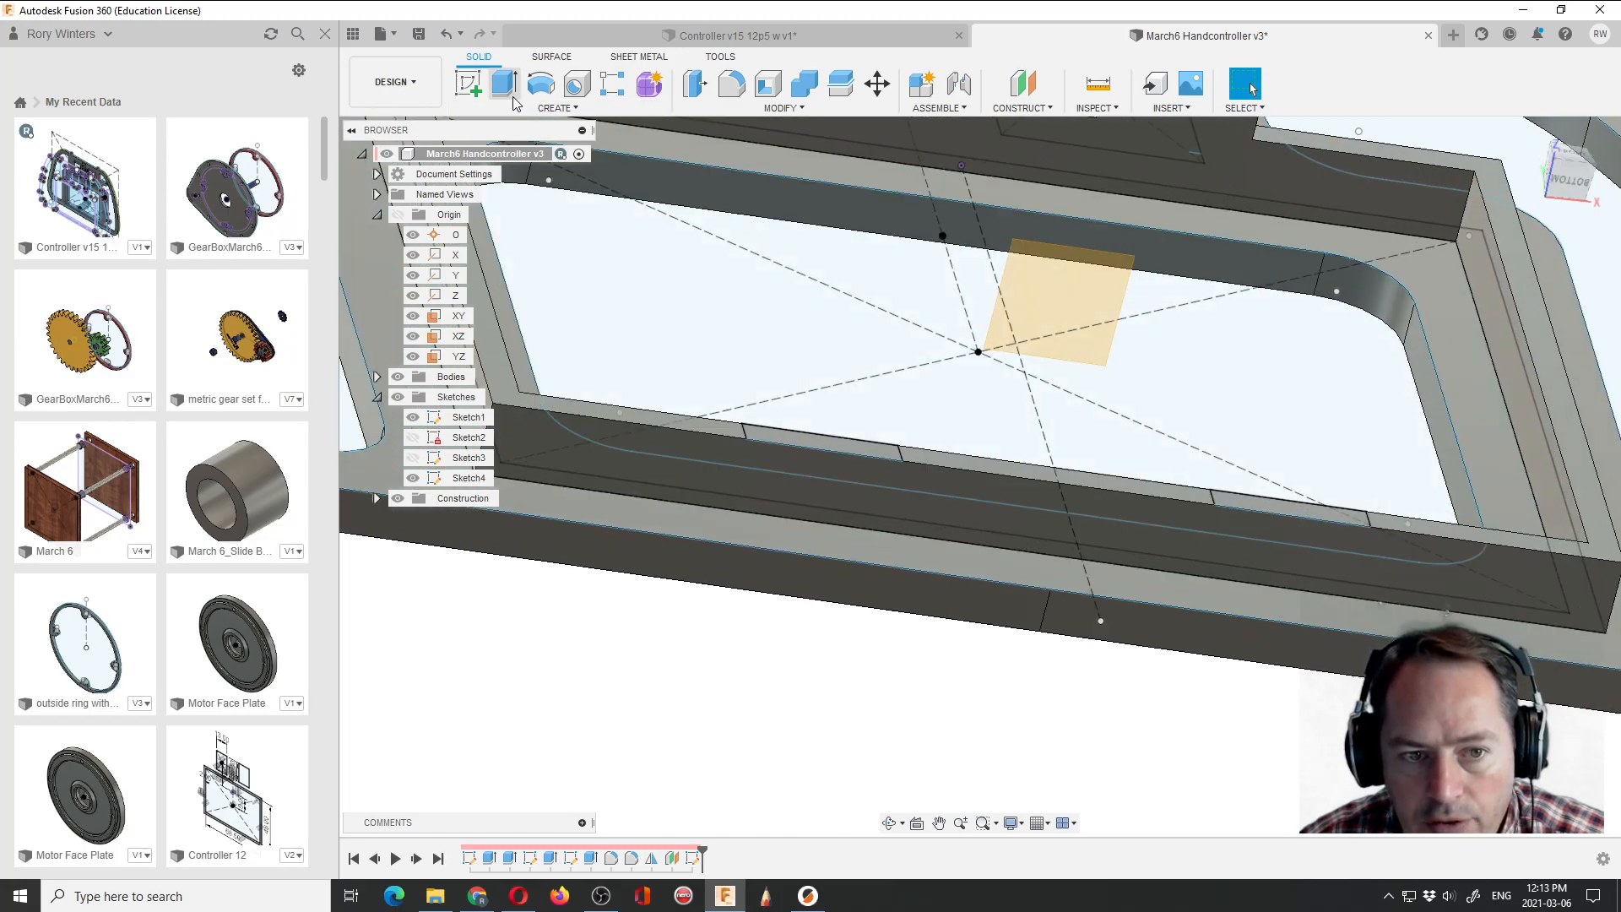
key(e)
click(828, 447)
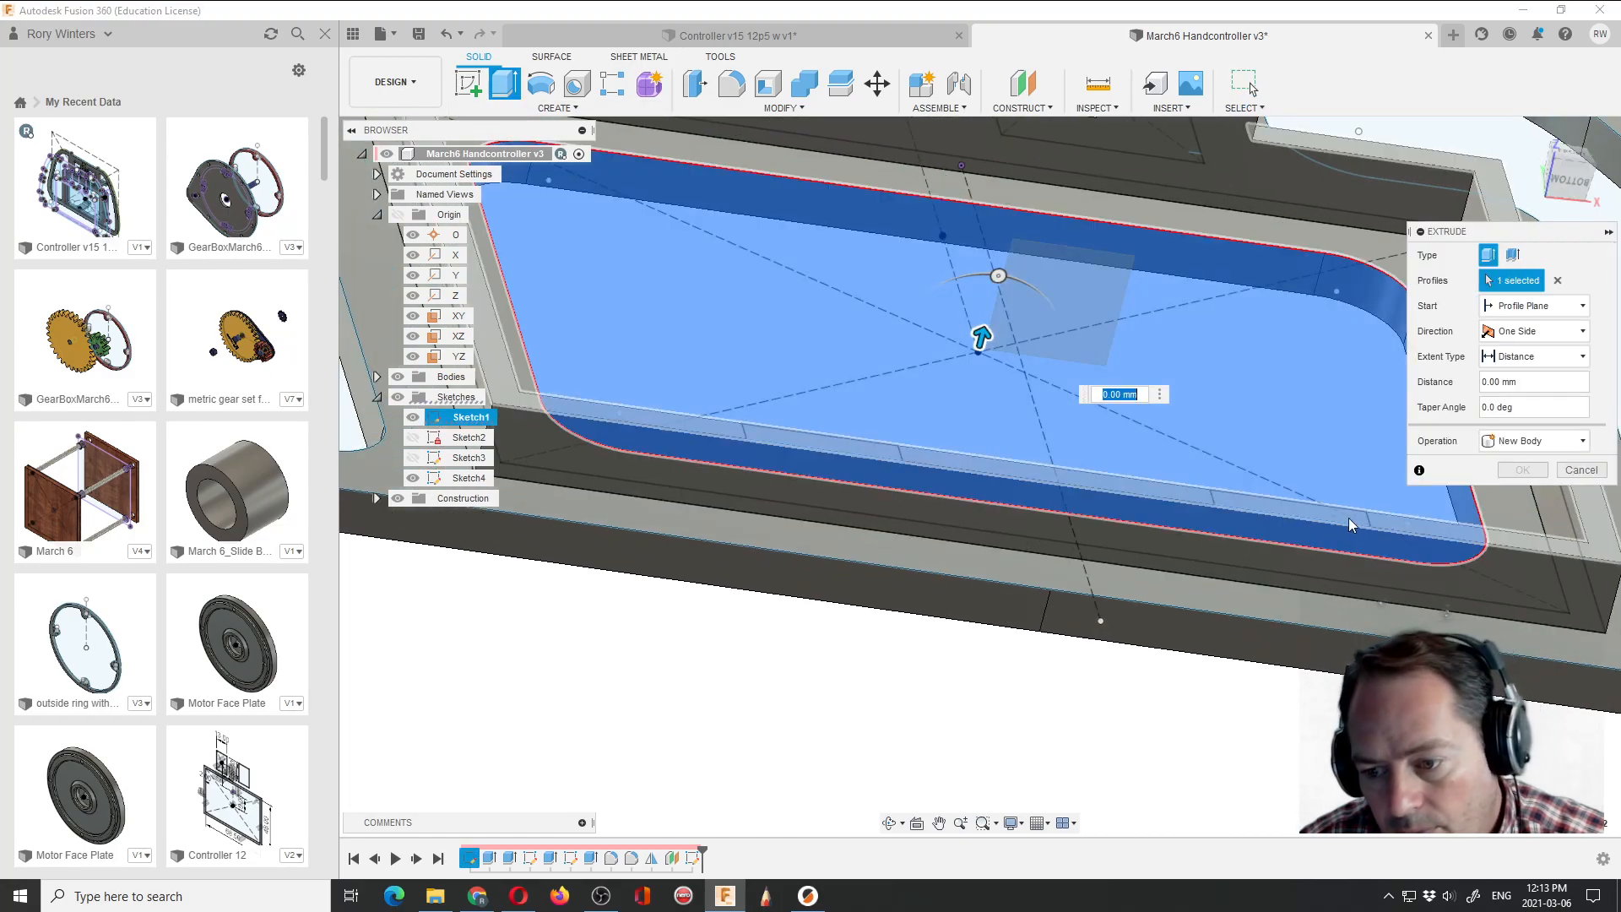
scroll(888, 729, down, 4)
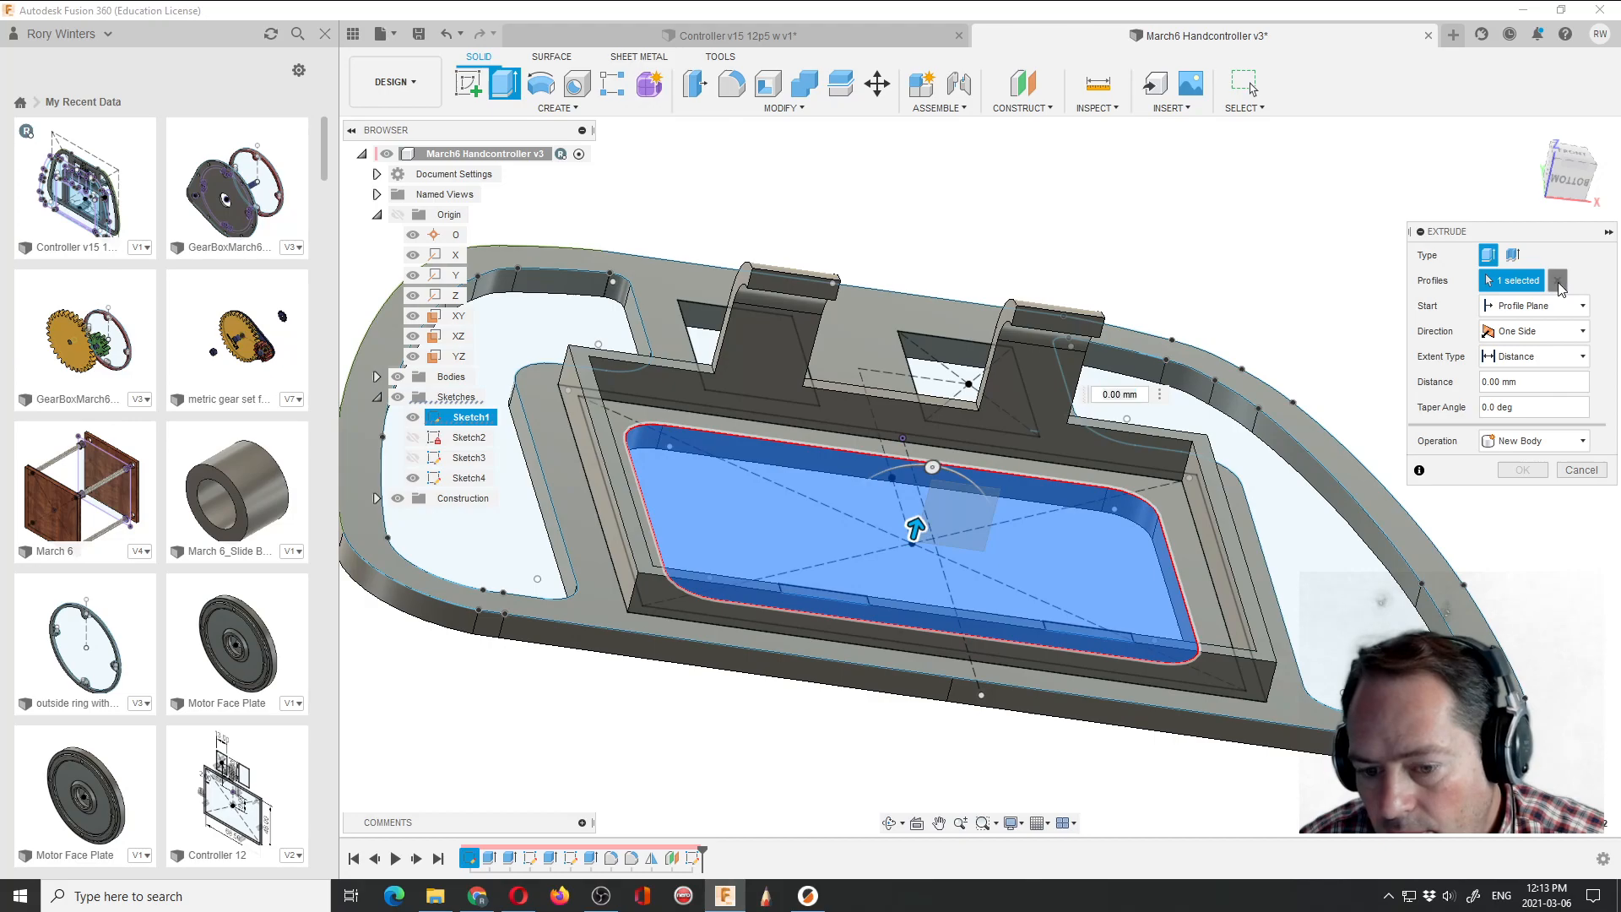
click(1559, 283)
scroll(1097, 649, up, 5)
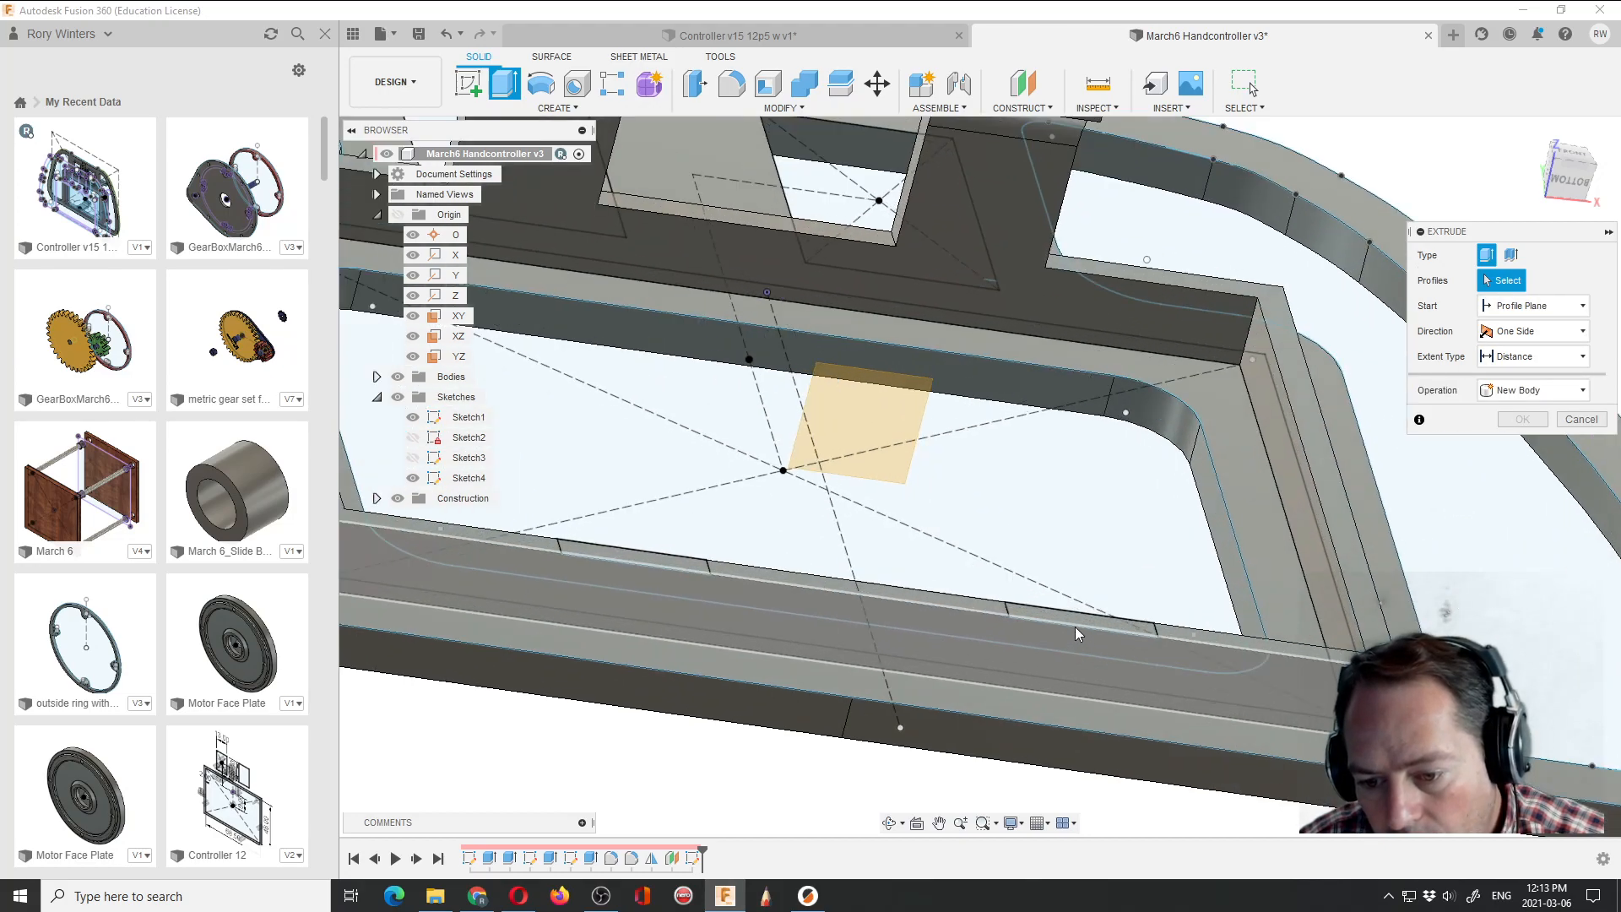
click(1074, 623)
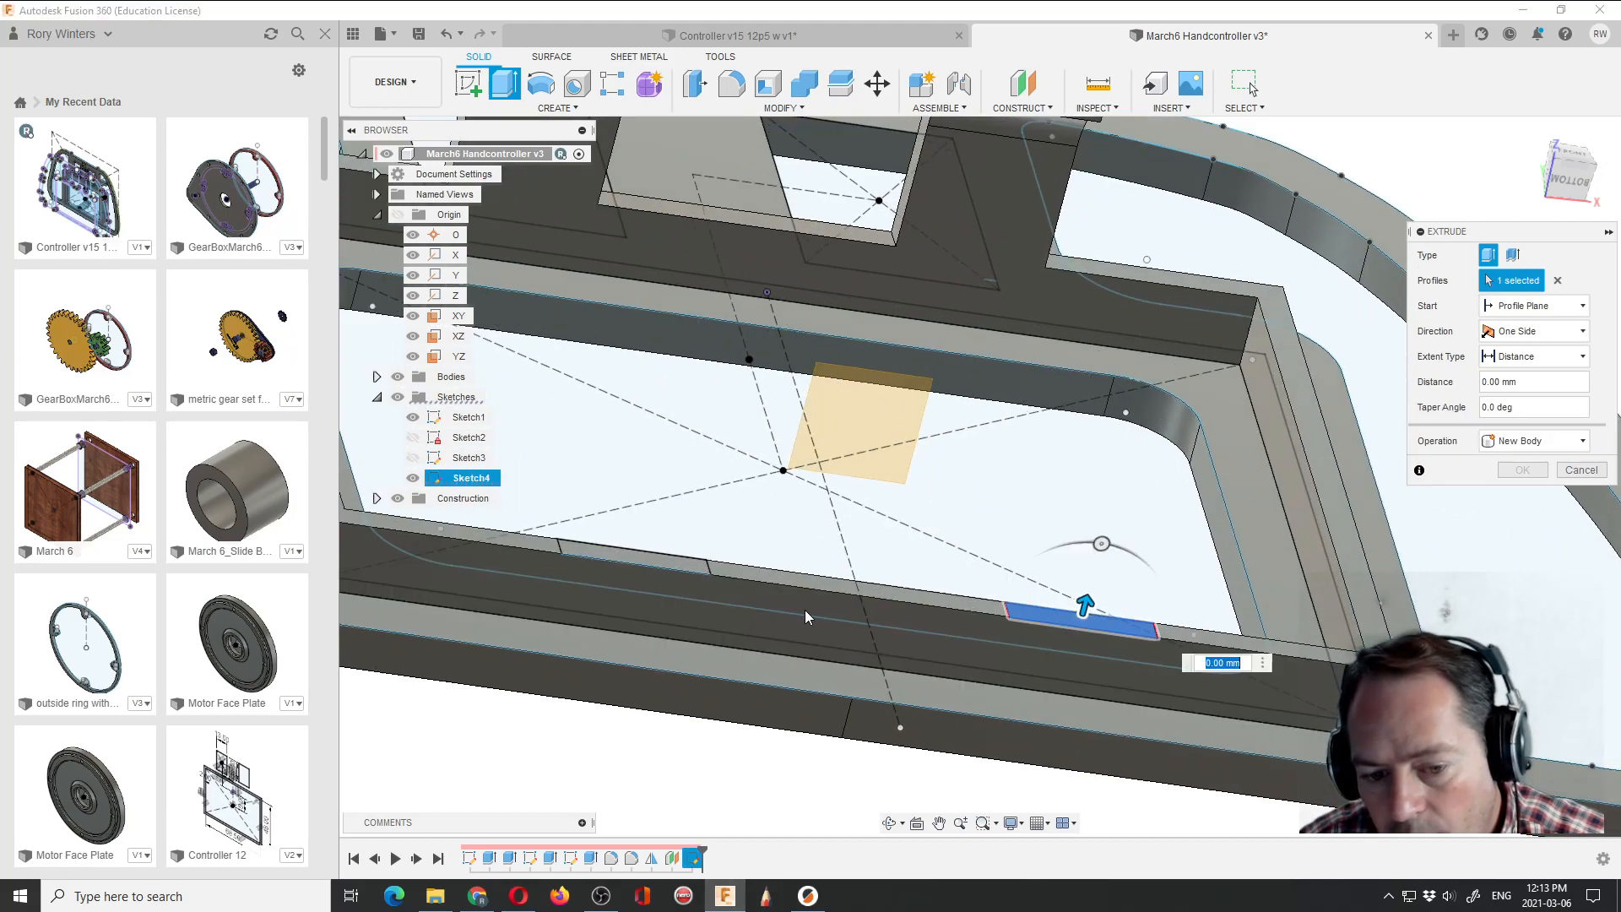
click(662, 565)
drag(637, 541, 669, 420)
text(15.5)
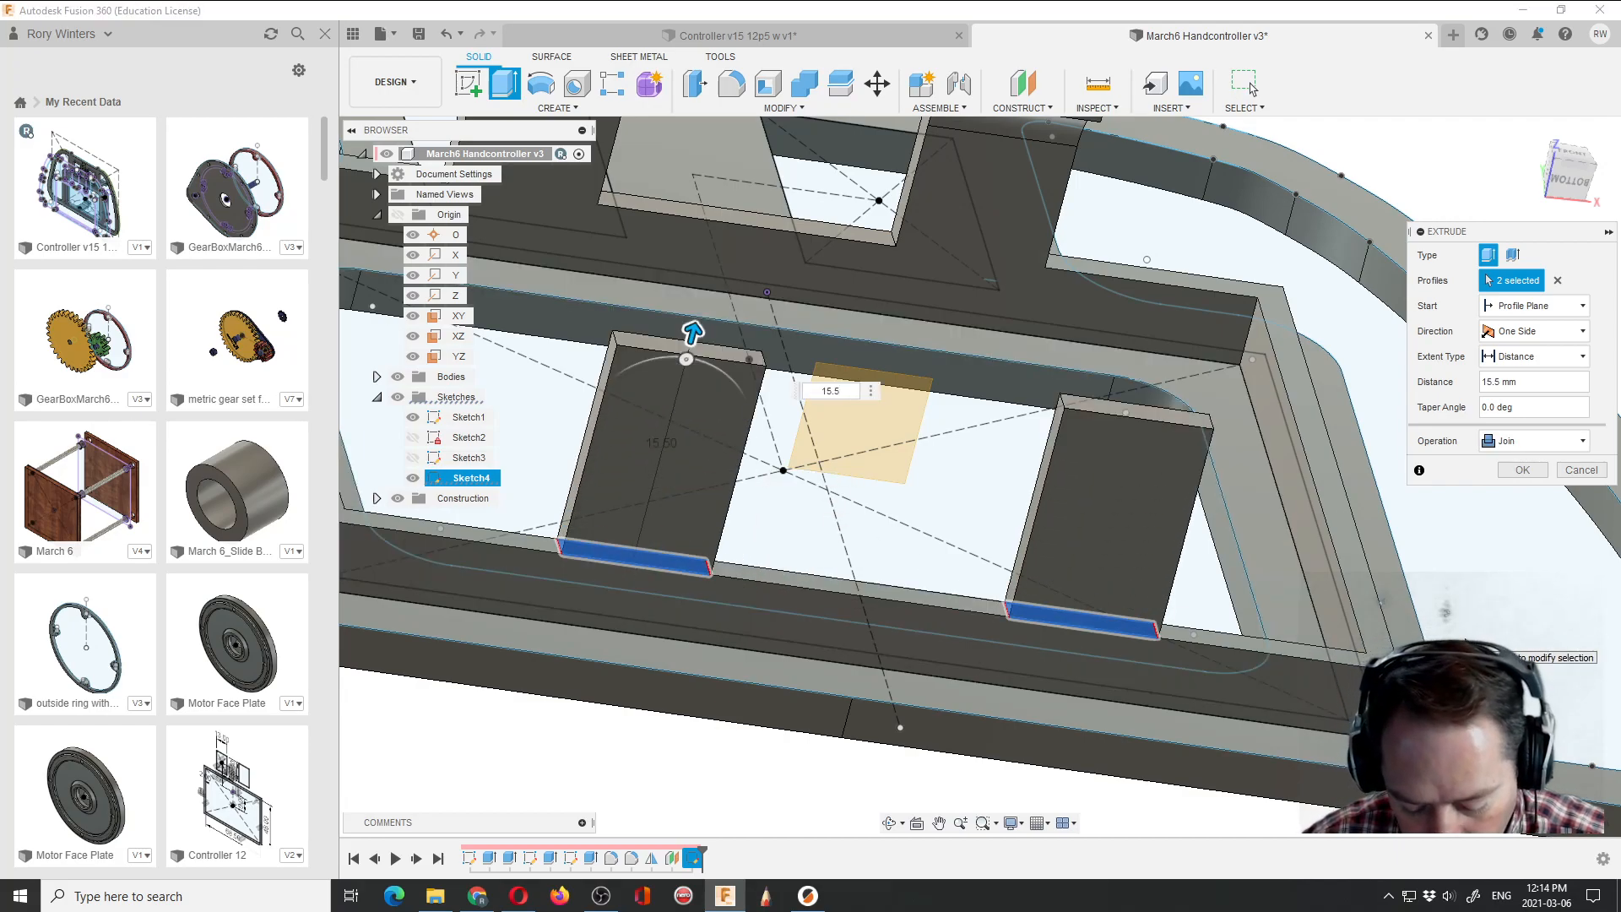
key(Return)
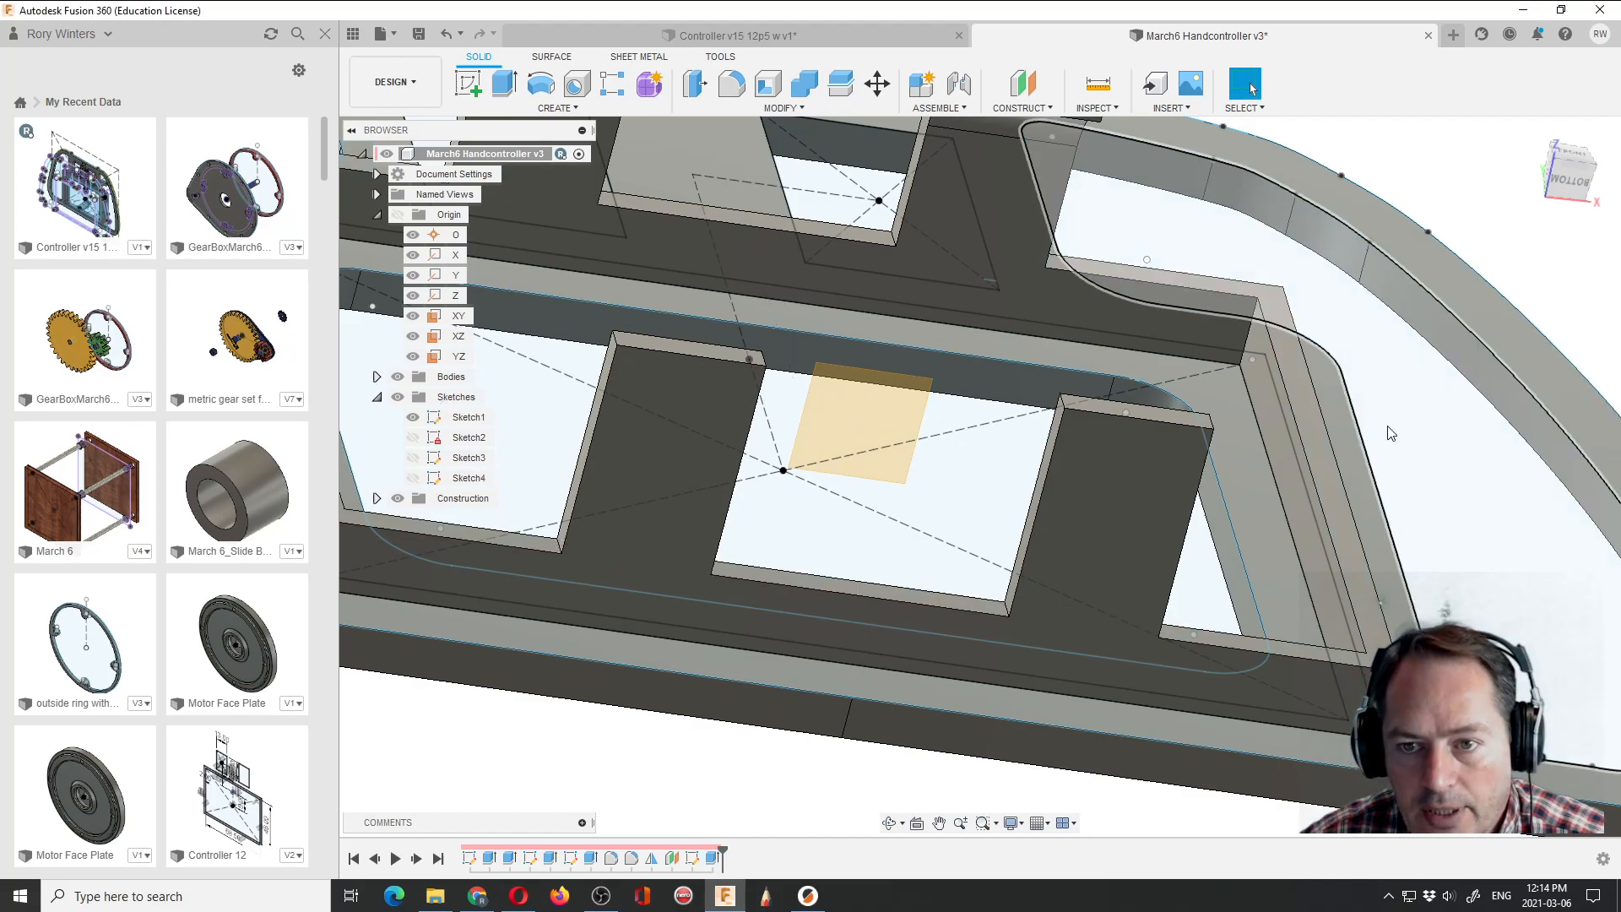
Switch to the Controller v15 12p5 w reference design and measure the height of its straight tab.
click(909, 40)
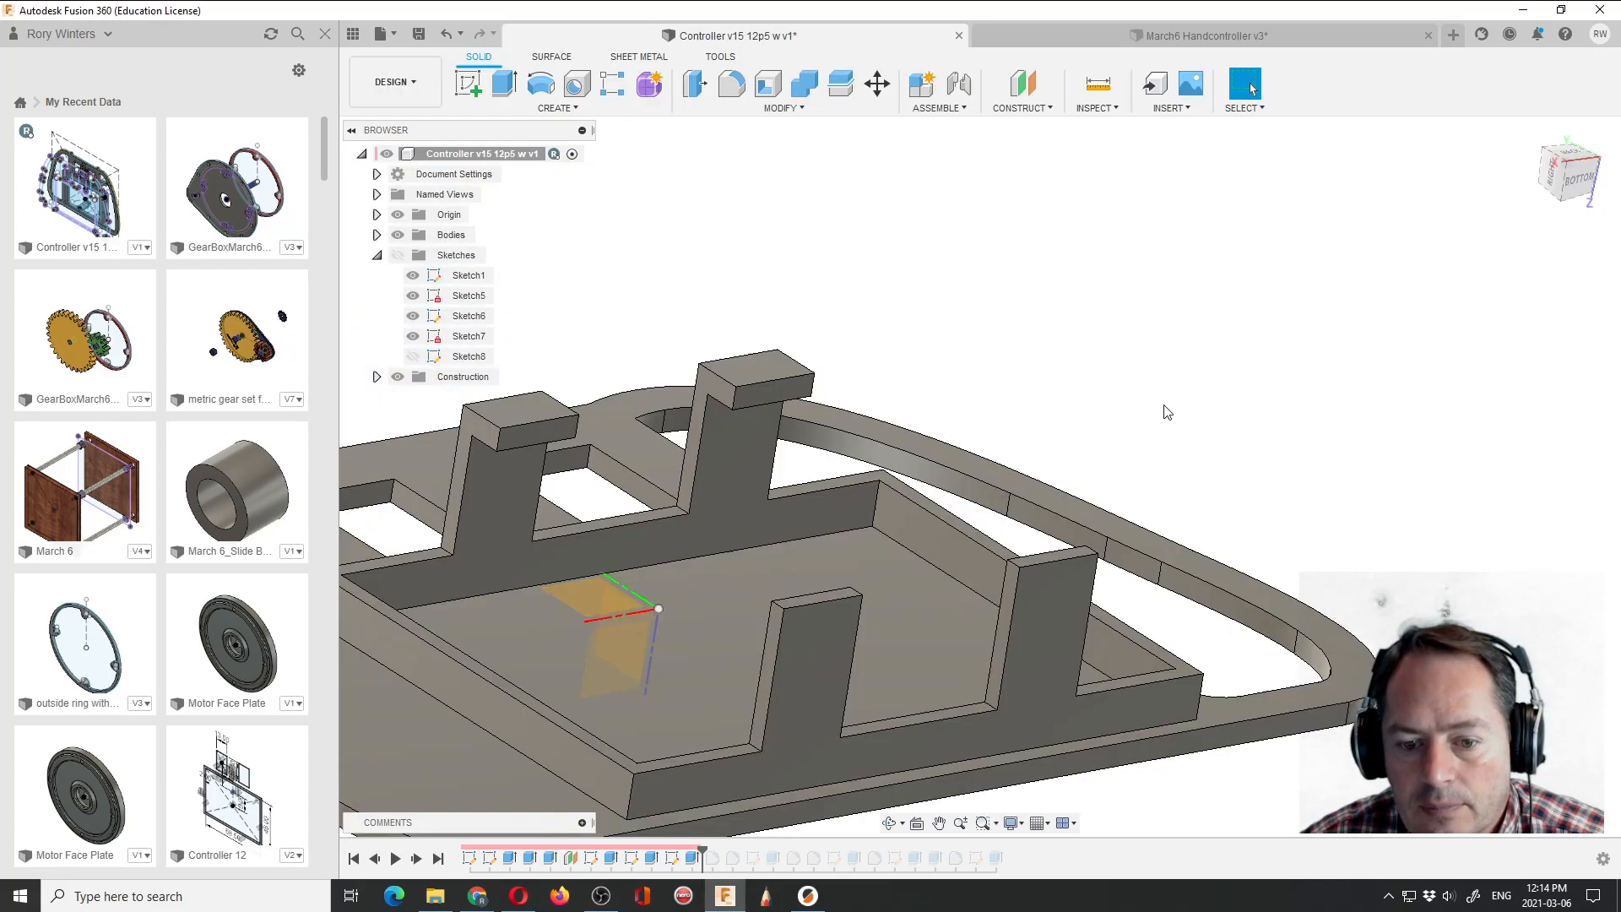
scroll(1281, 313, down, 2)
scroll(1070, 617, up, 4)
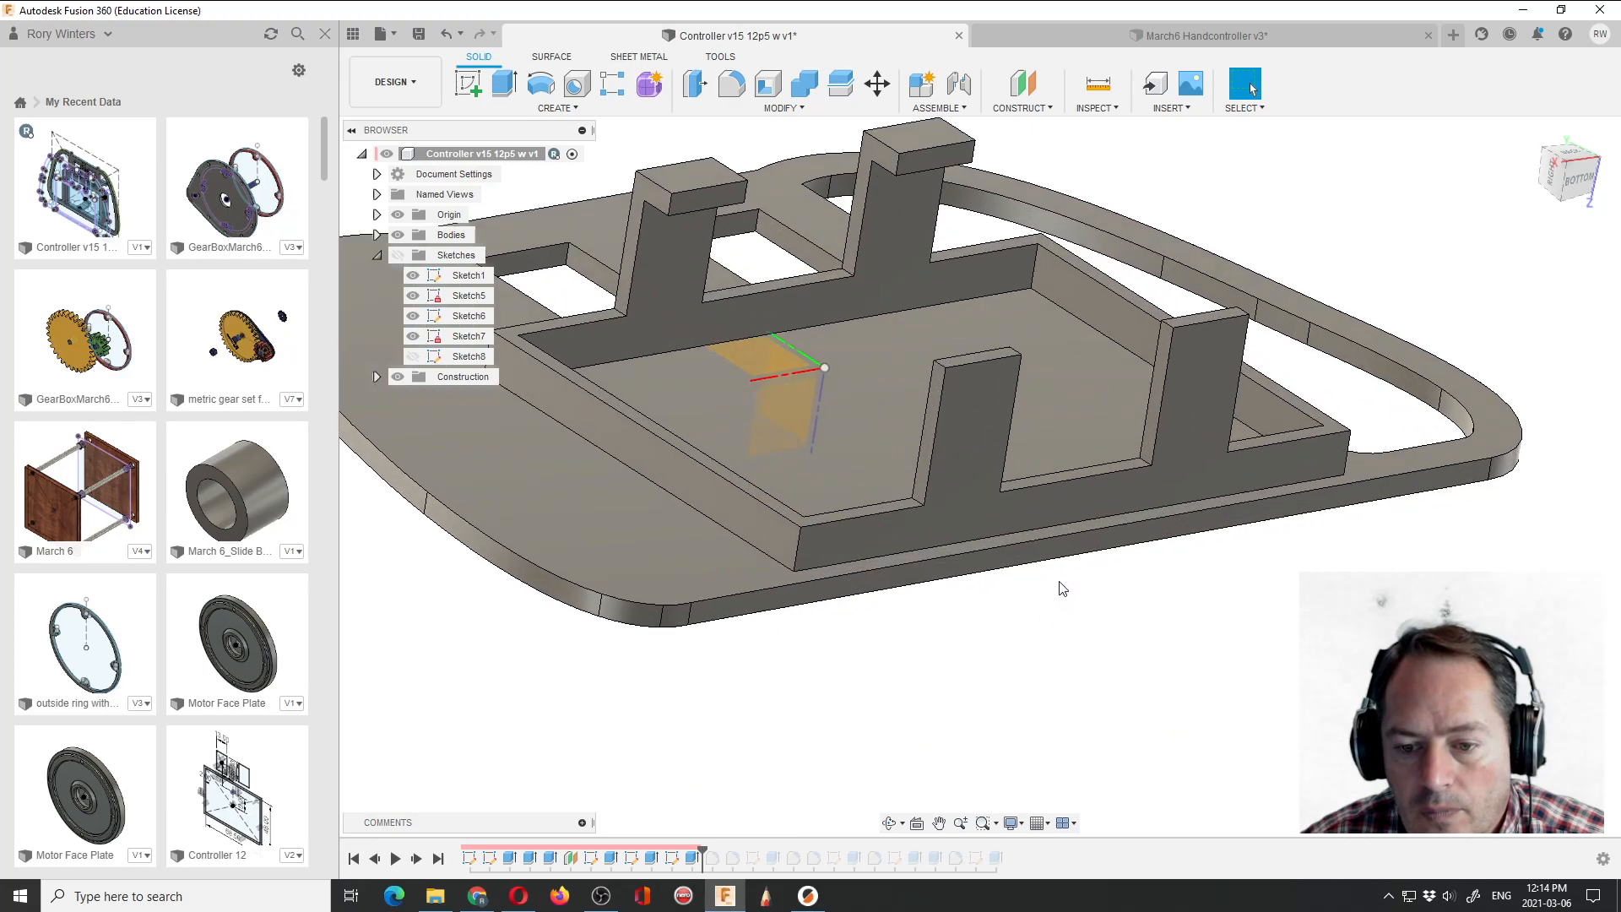
click(1115, 98)
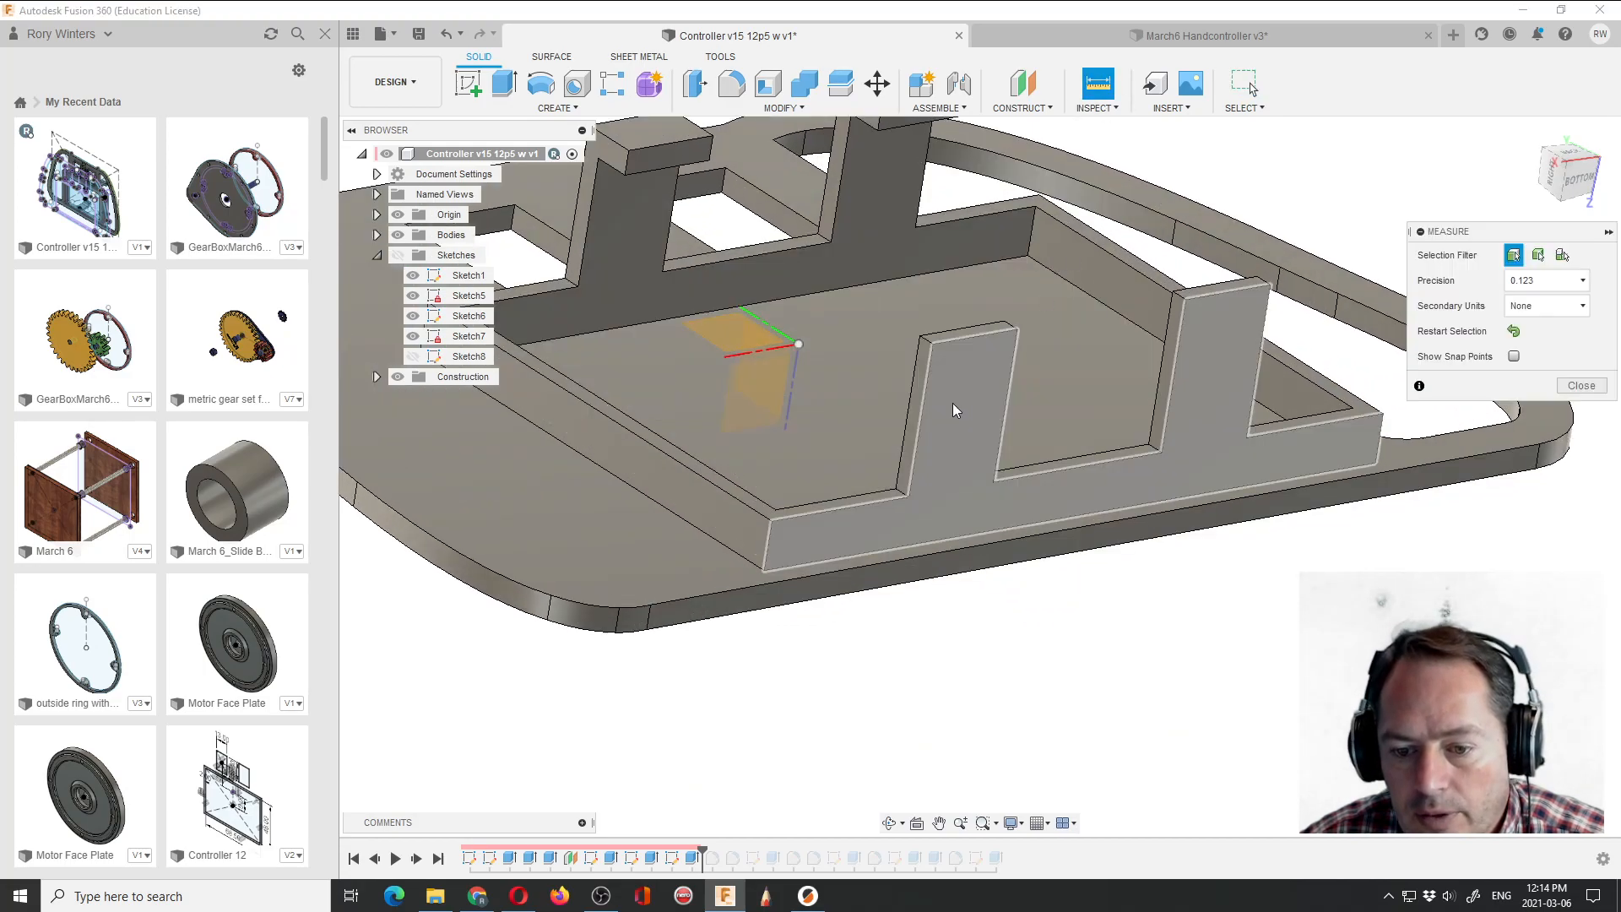
click(916, 446)
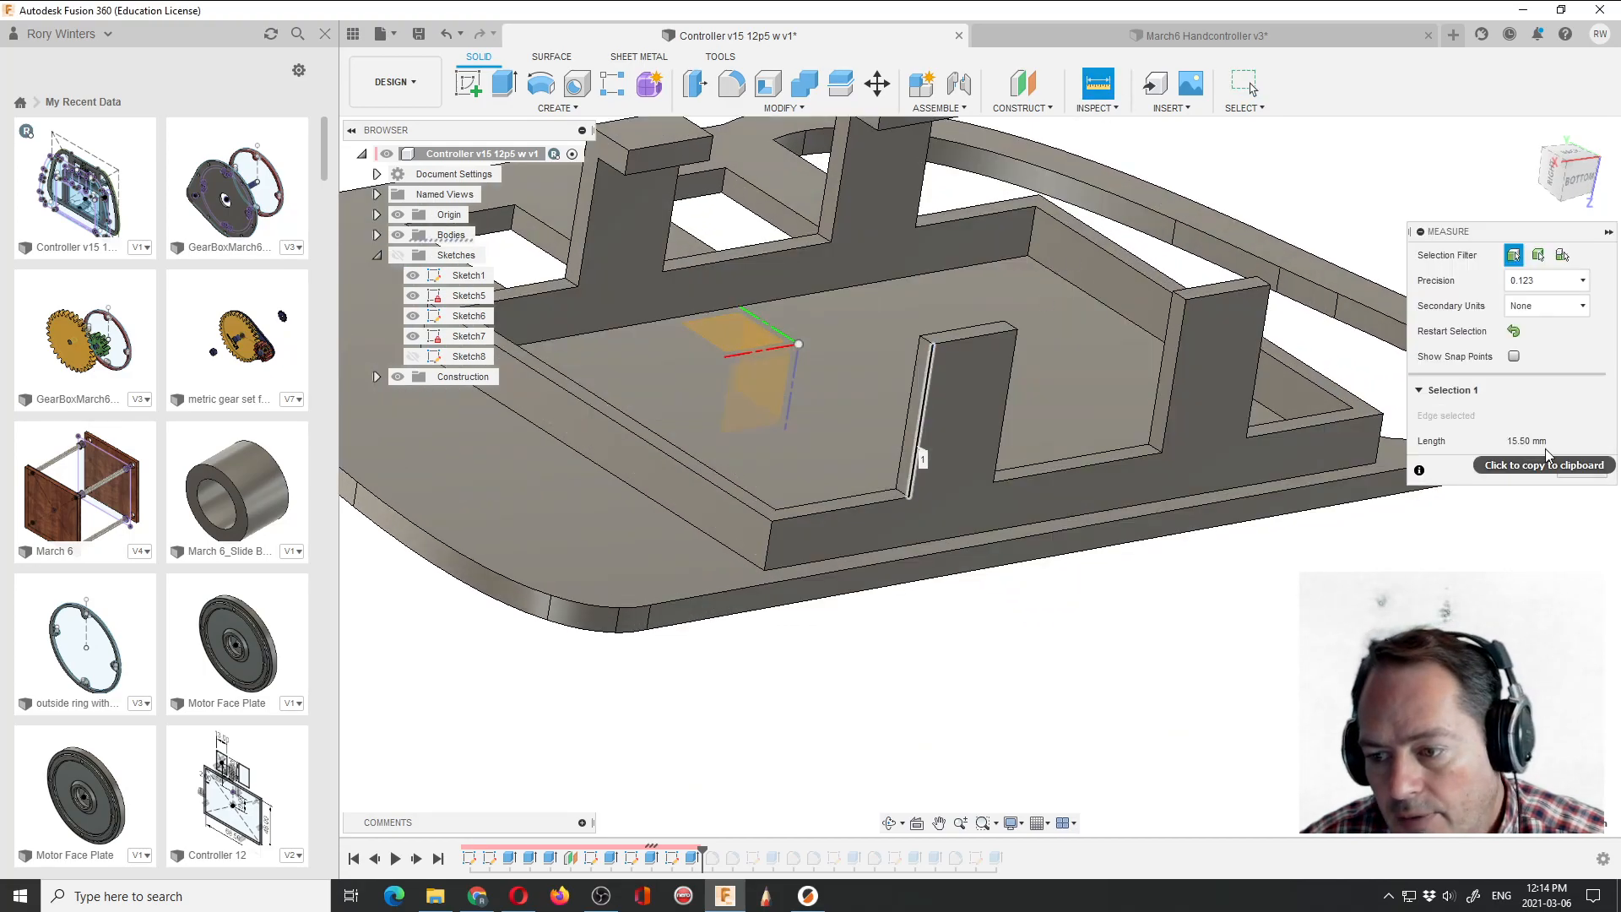
click(1582, 469)
scroll(1213, 484, down, 5)
scroll(1078, 513, down, 1)
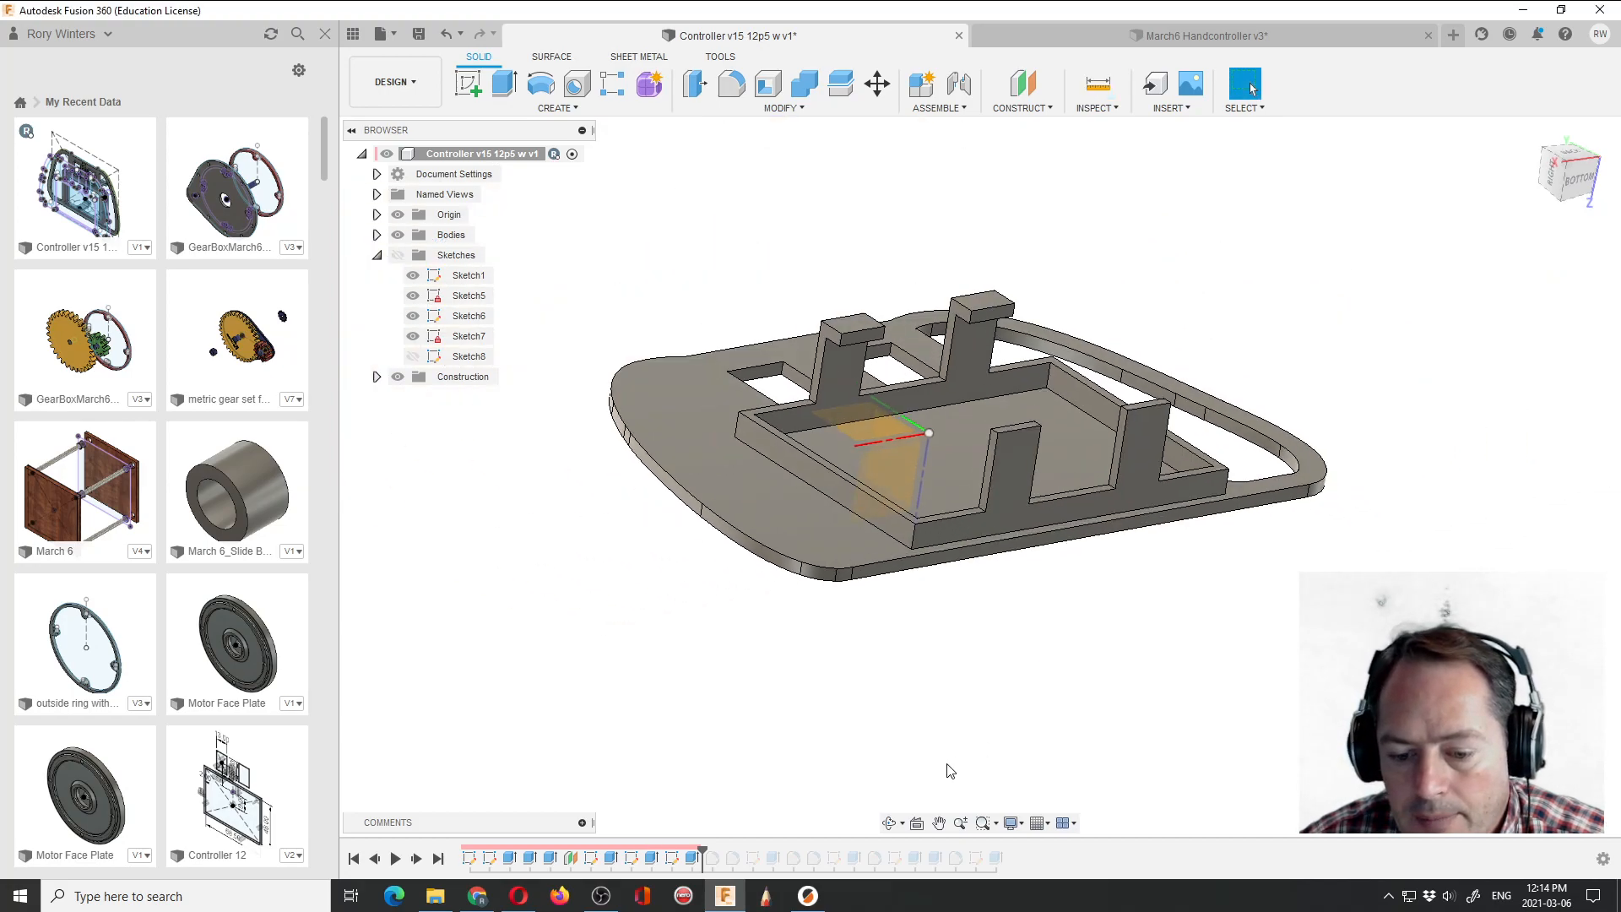
Return to the March6 Handcontroller design and start a sketch on the inner face of the new straight tabs.
click(1206, 35)
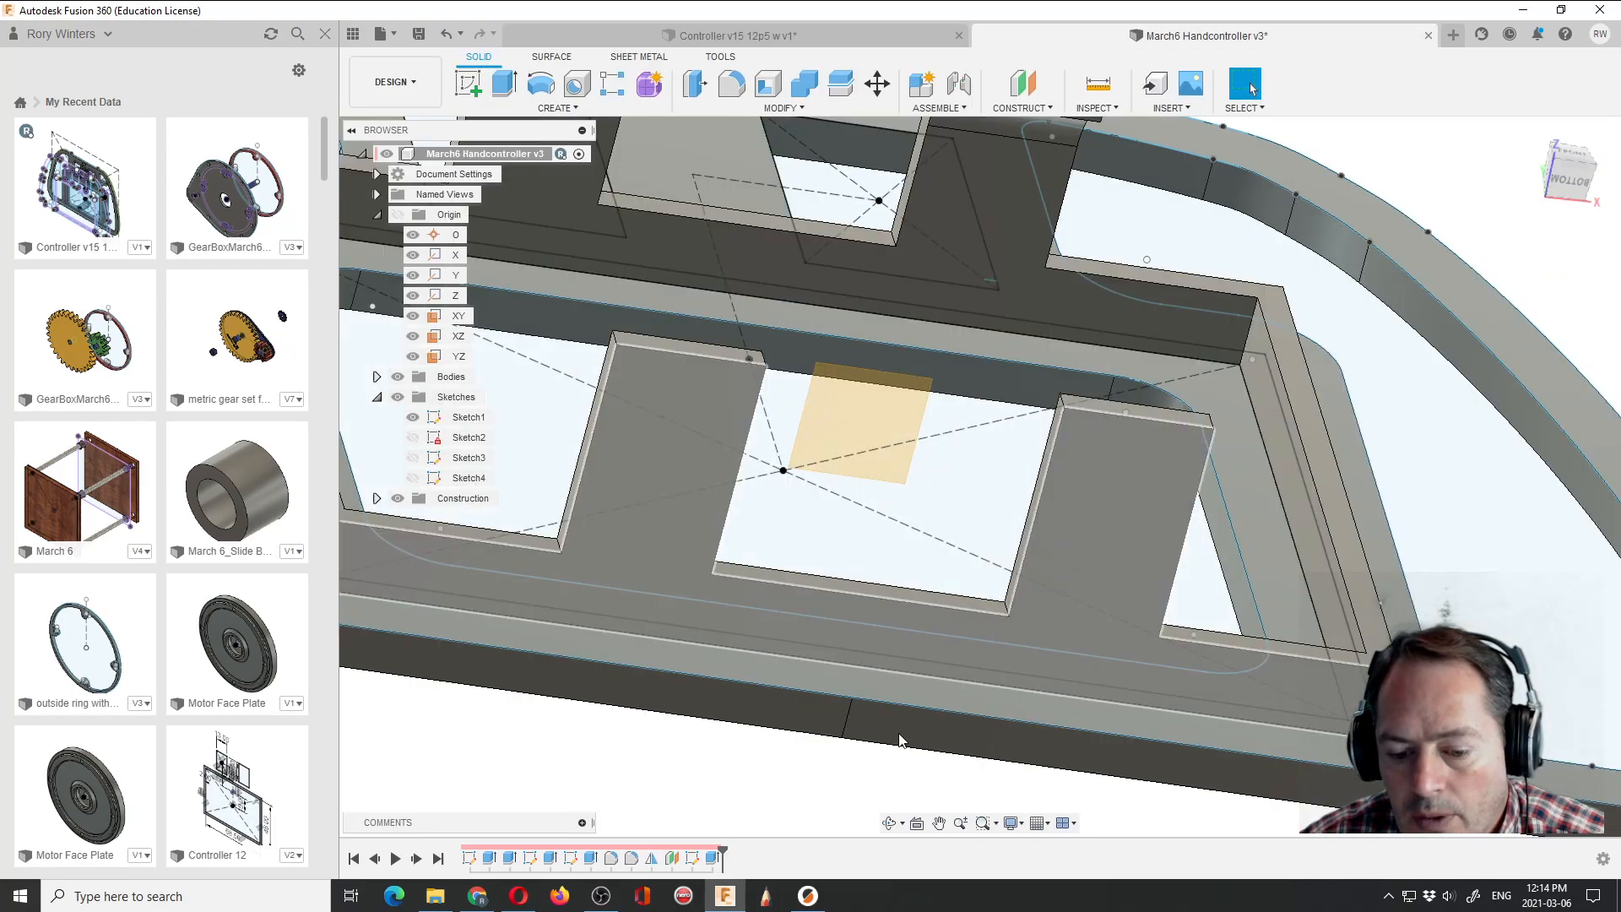
click(893, 825)
drag(908, 667, 1027, 529)
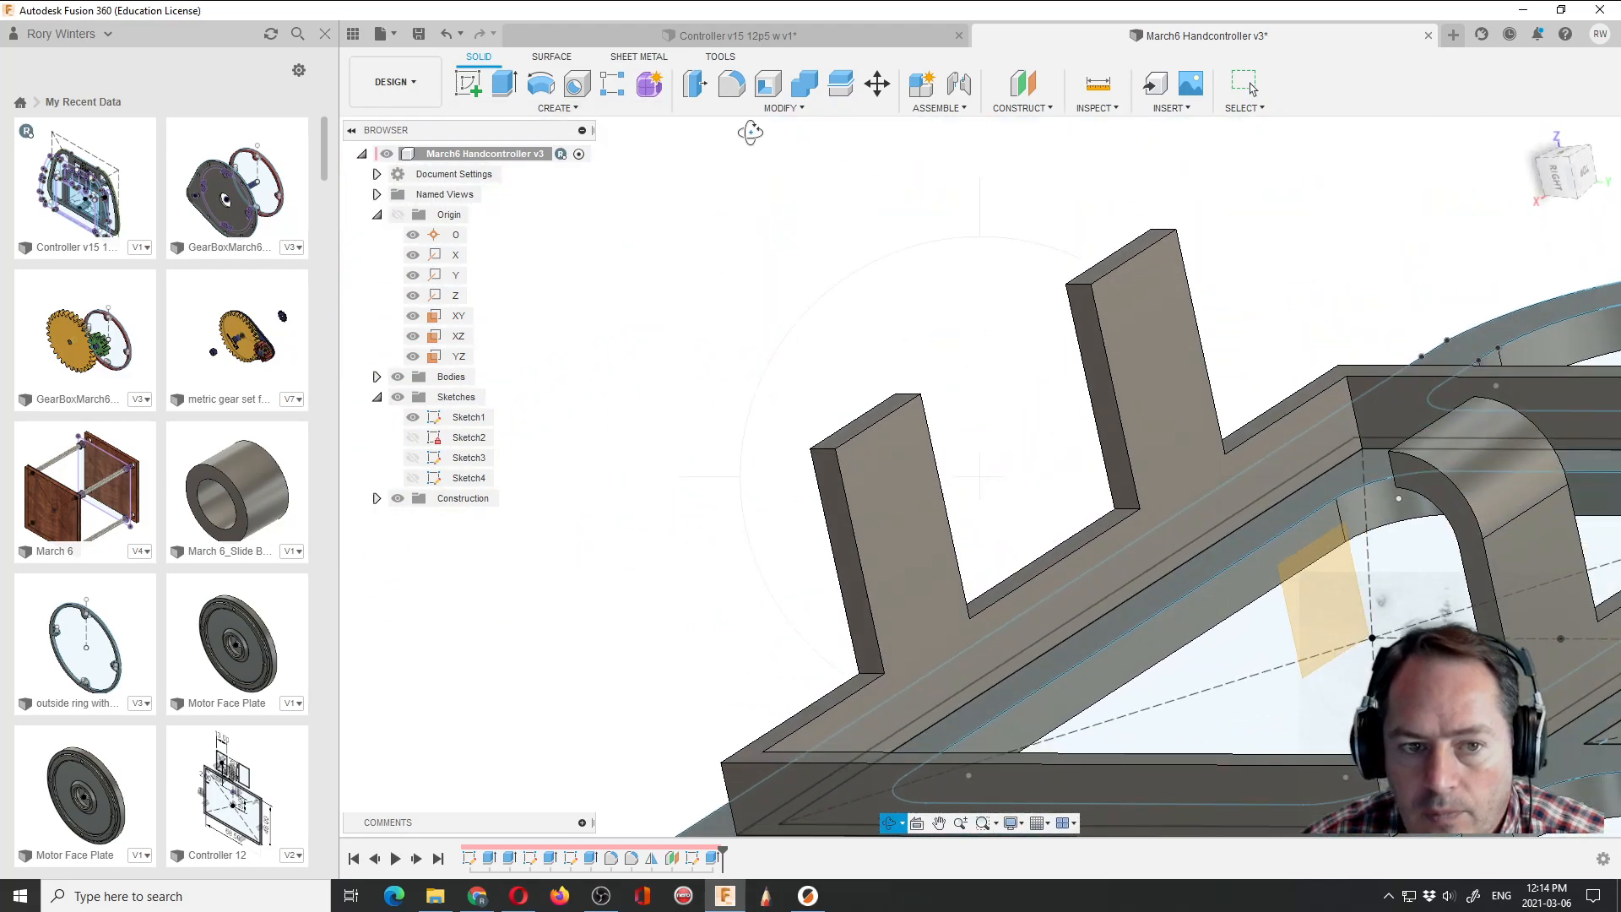
click(469, 83)
click(878, 449)
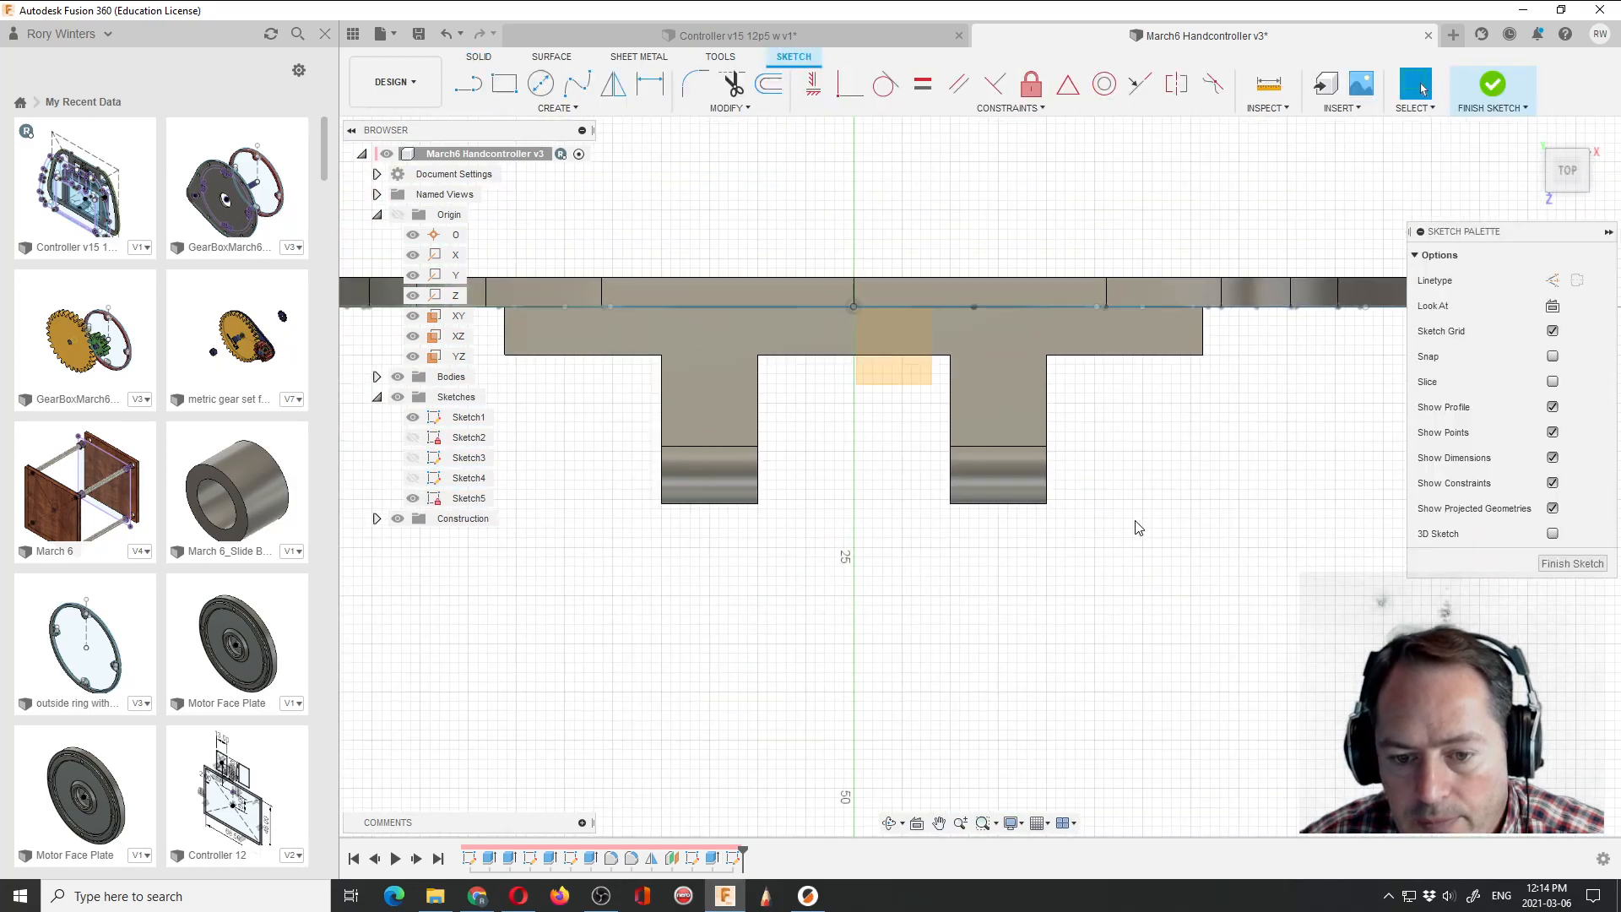
Sketch a 10 x 2.5 mm rectangle across the free end of the new tab on the +X side.
click(889, 823)
drag(937, 723, 1036, 567)
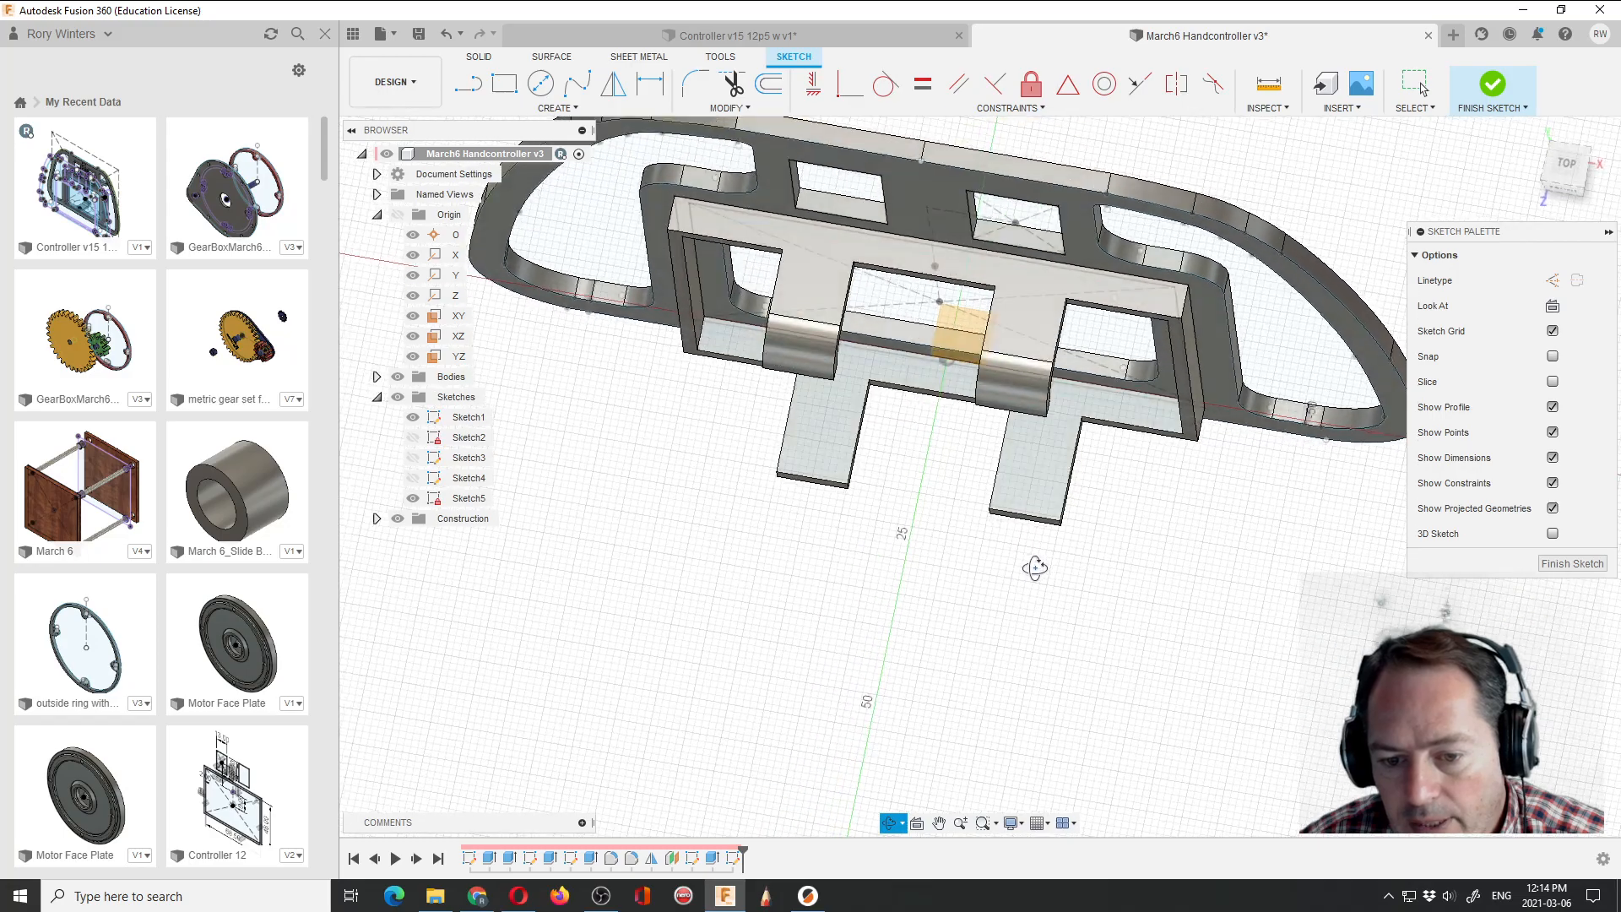
click(505, 85)
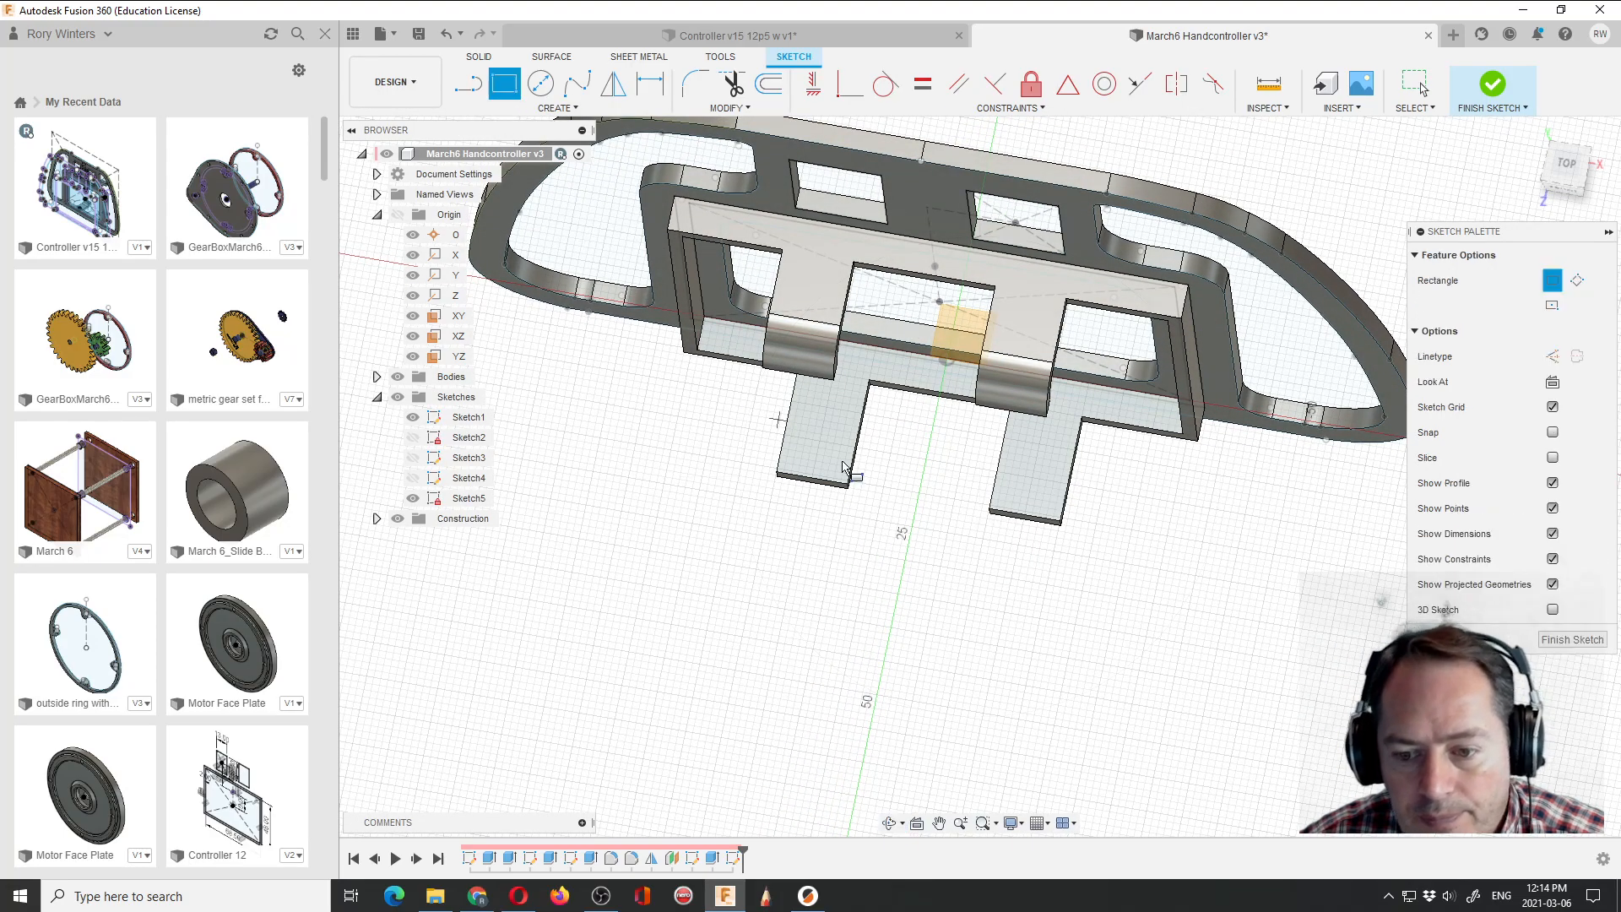
click(993, 510)
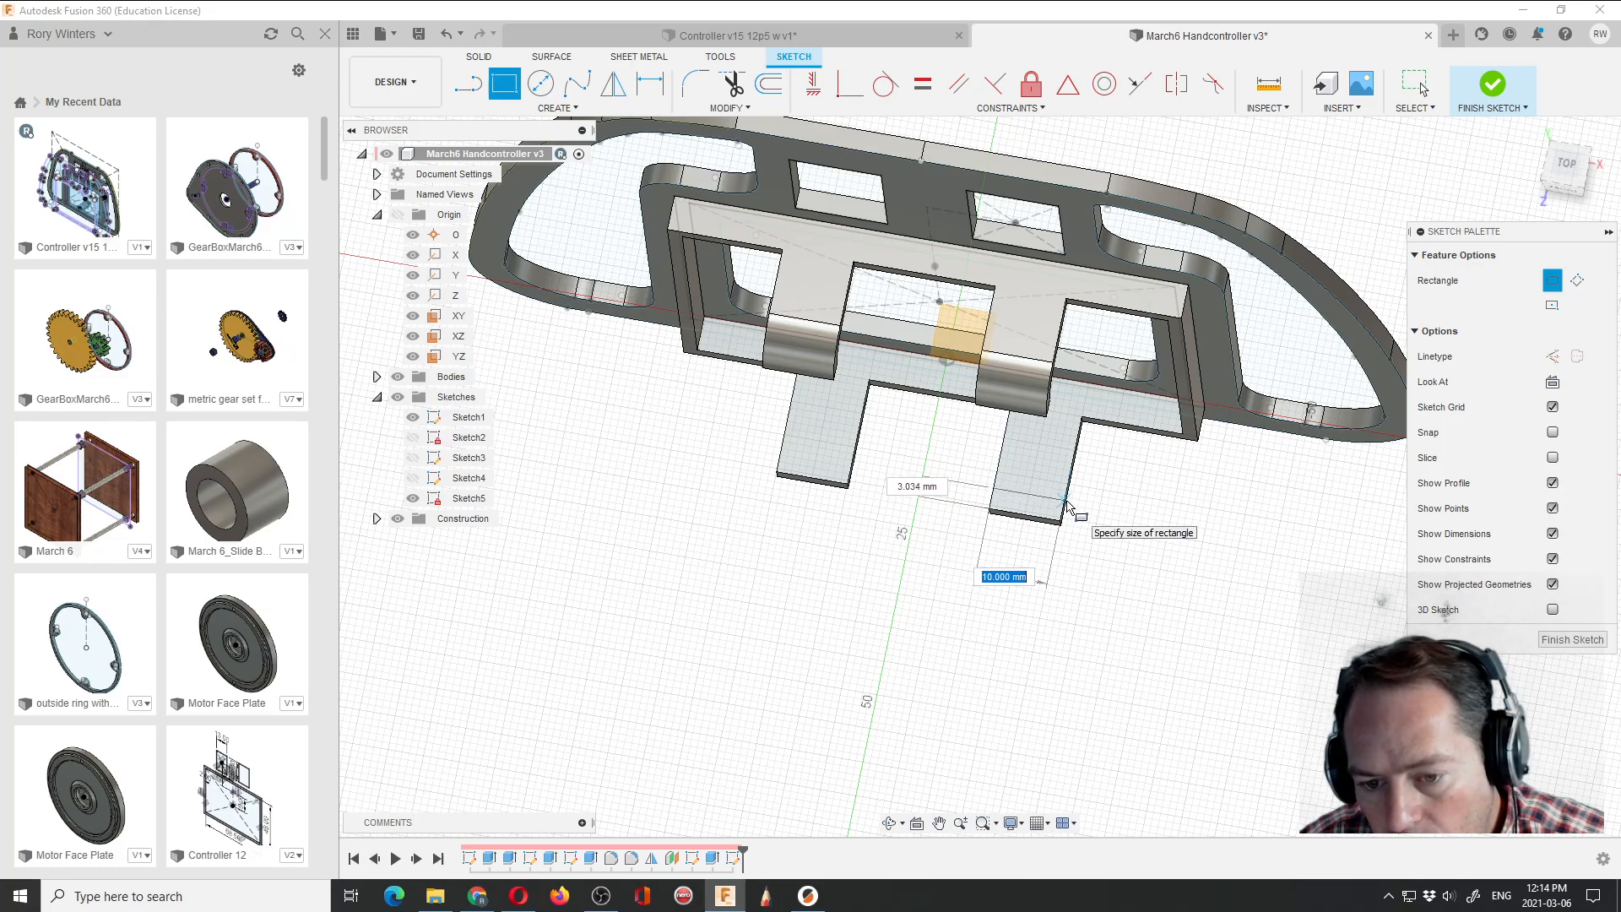
scroll(1065, 505, up, 5)
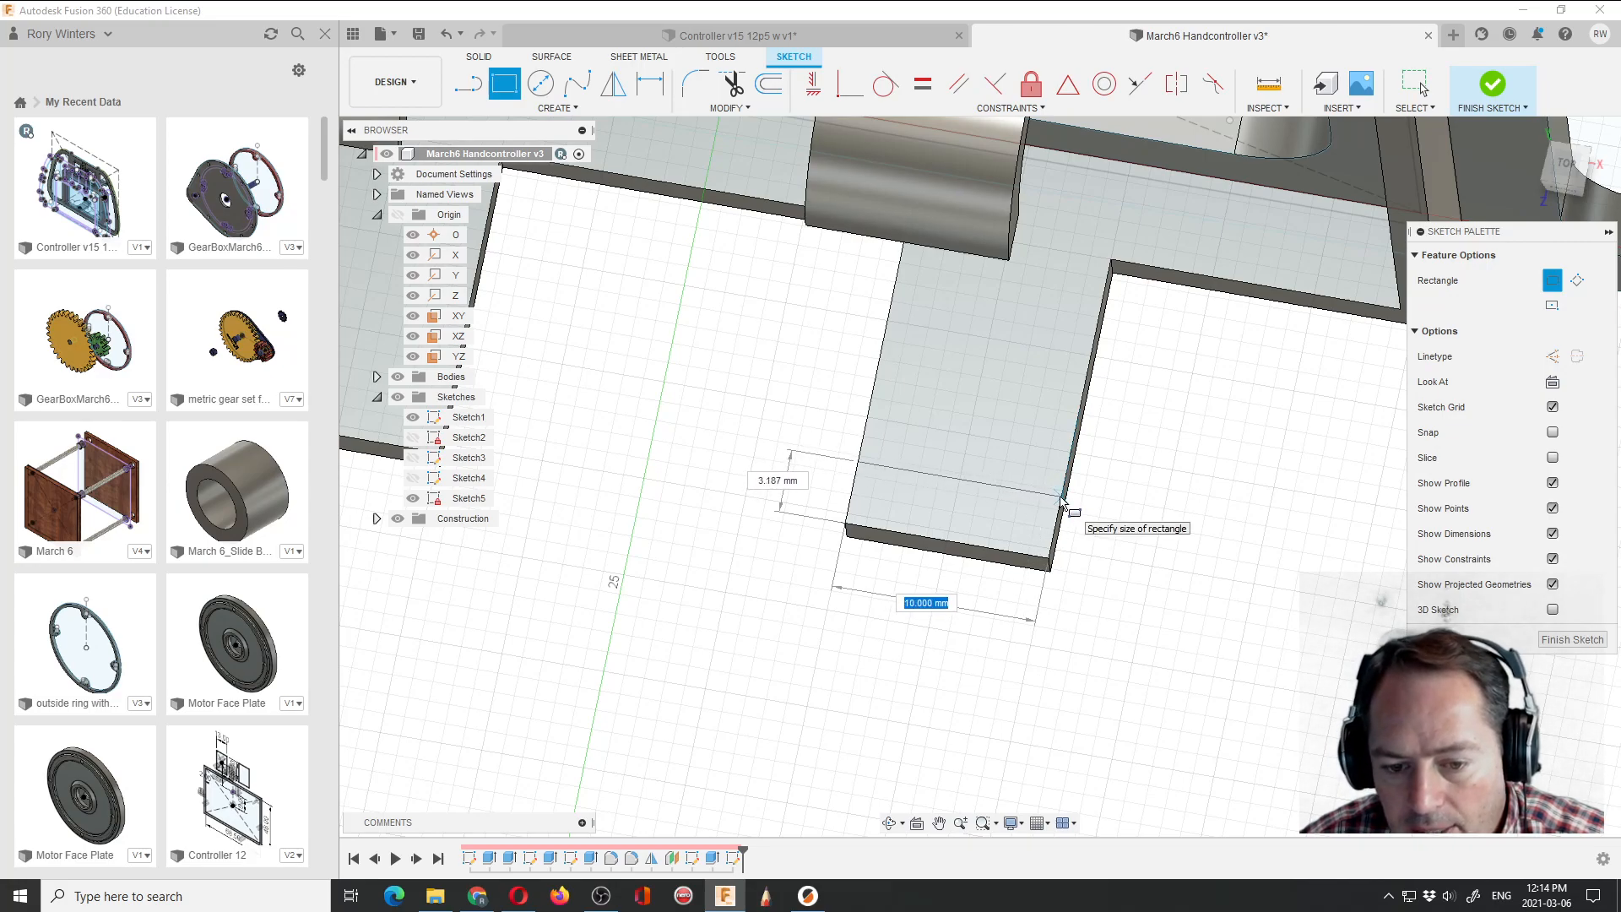
key(Tab)
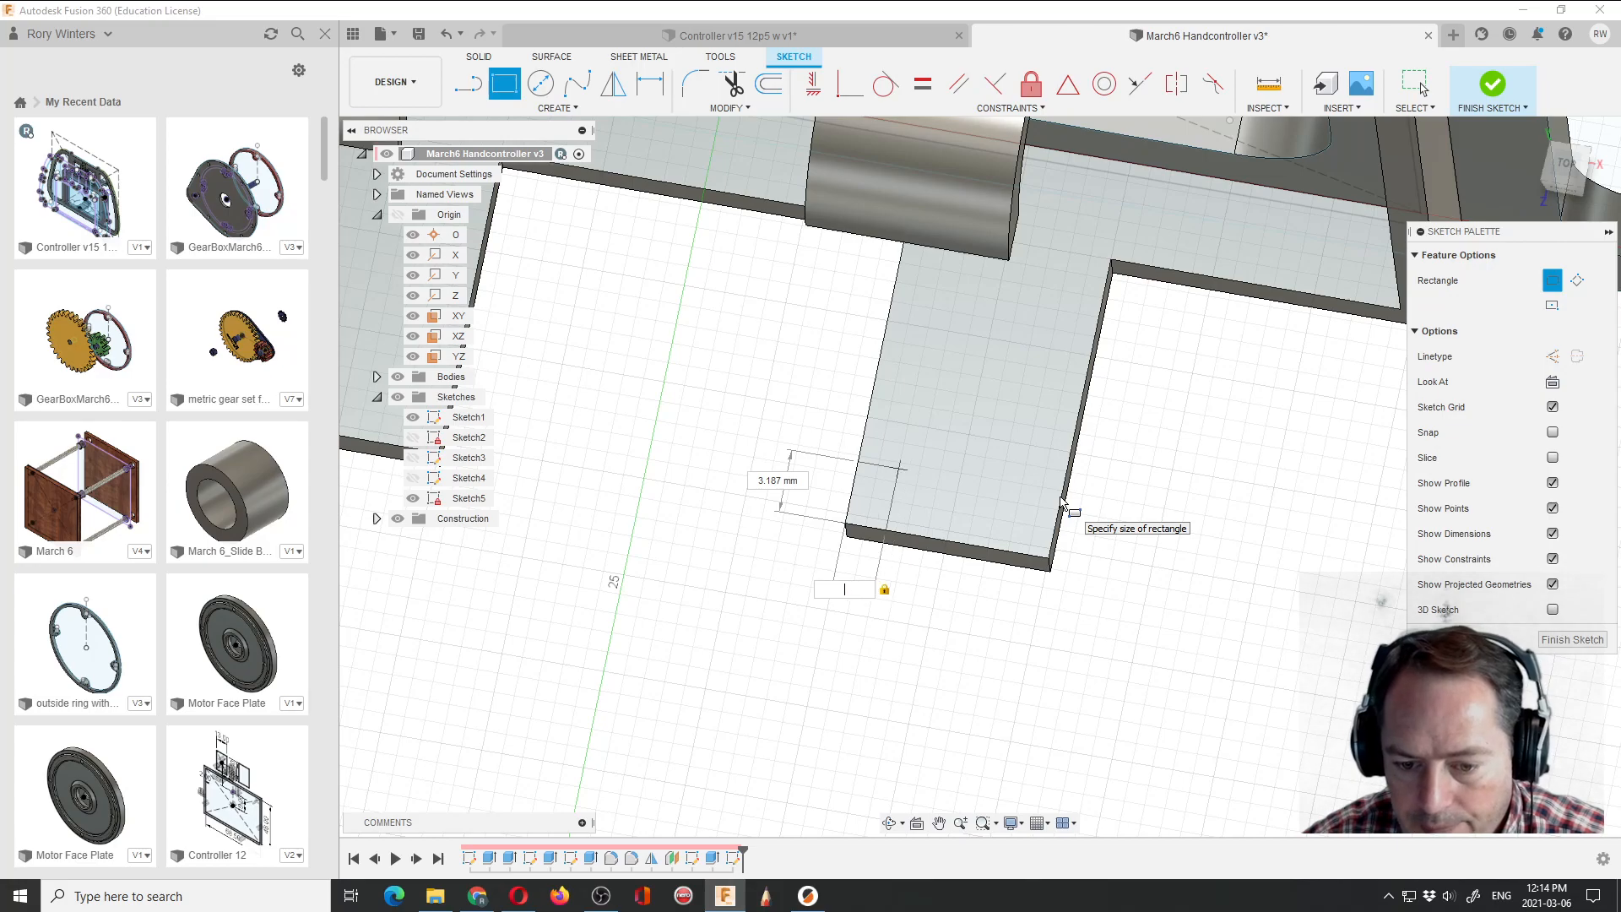
text(1.)
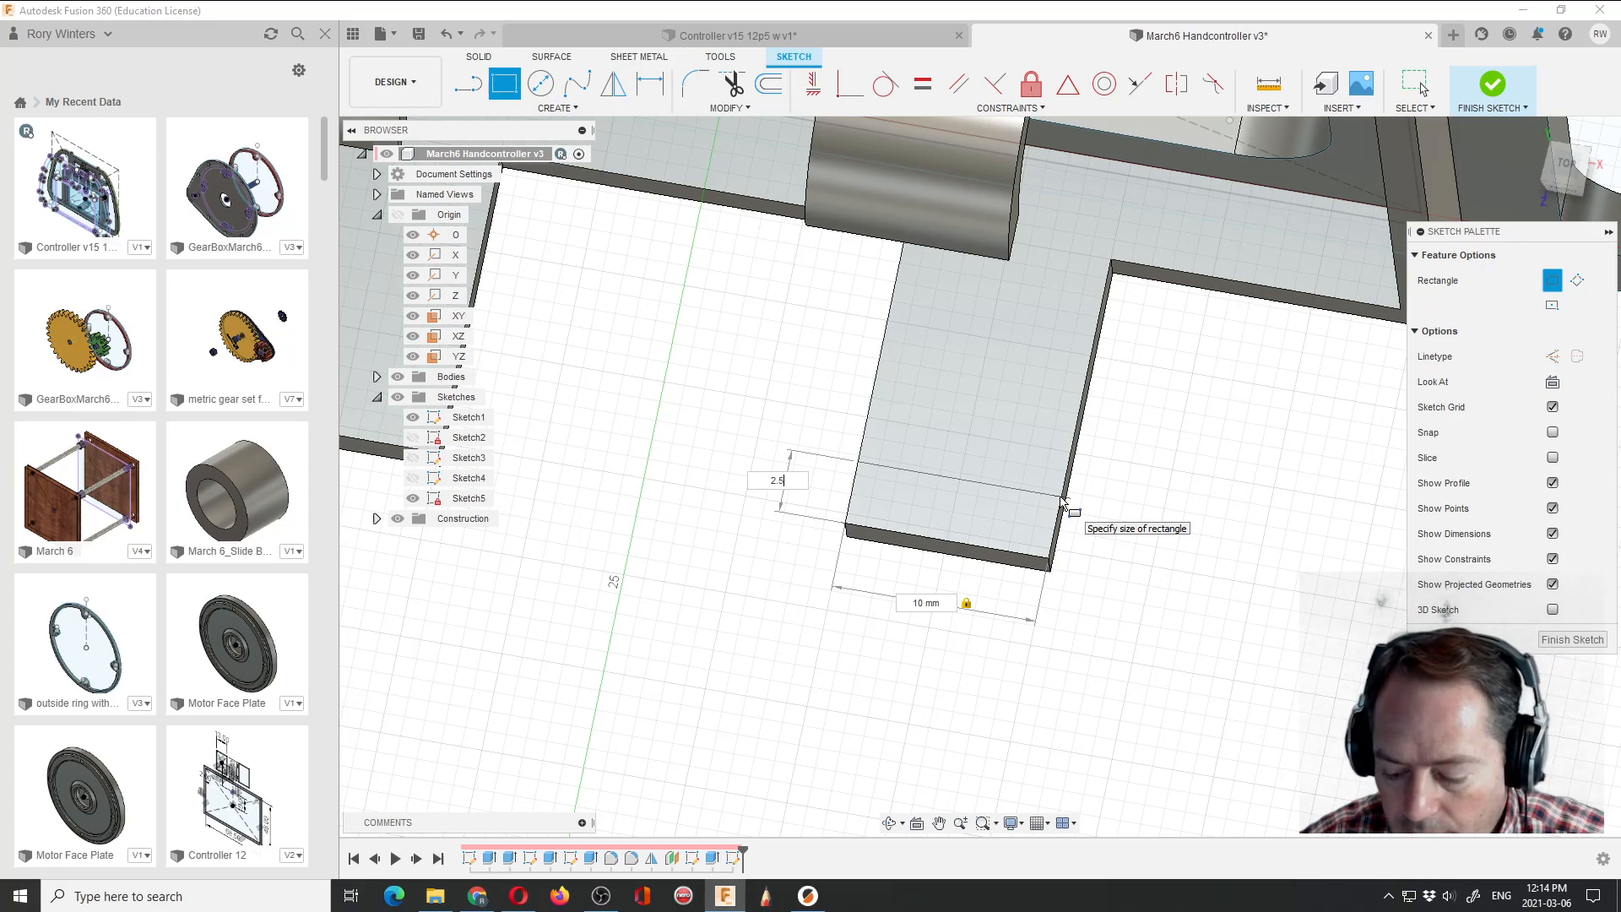
key(Return)
key(Escape)
scroll(1062, 504, down, 5)
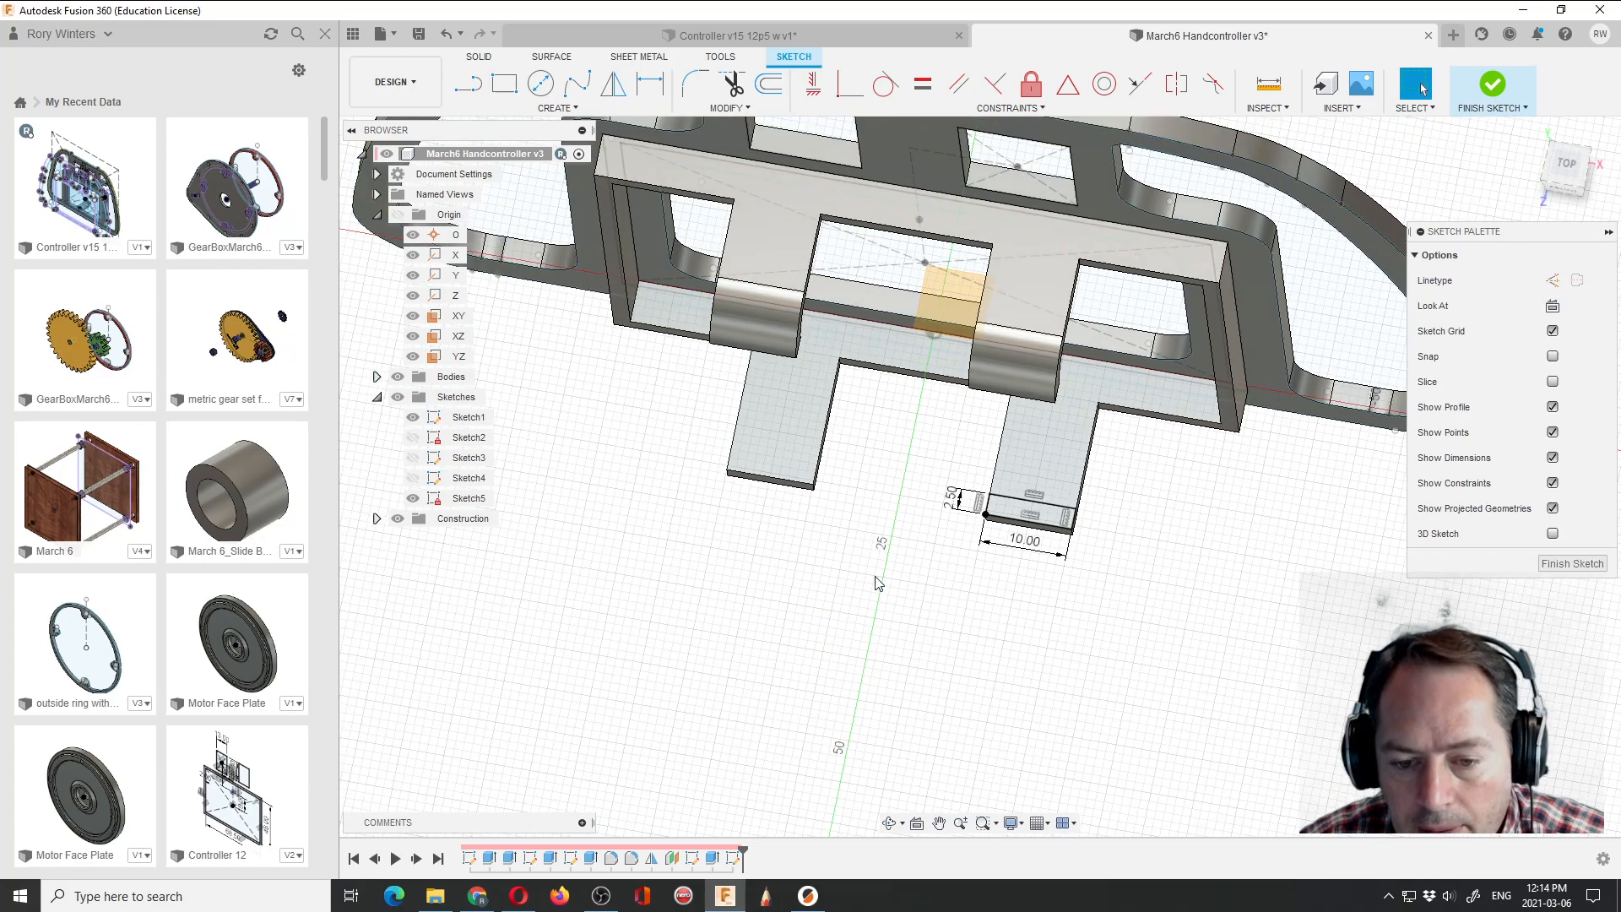
Sketch a matching 2.5 mm high rectangle across the full width of the other new tab's free end and finish the sketch.
key(r)
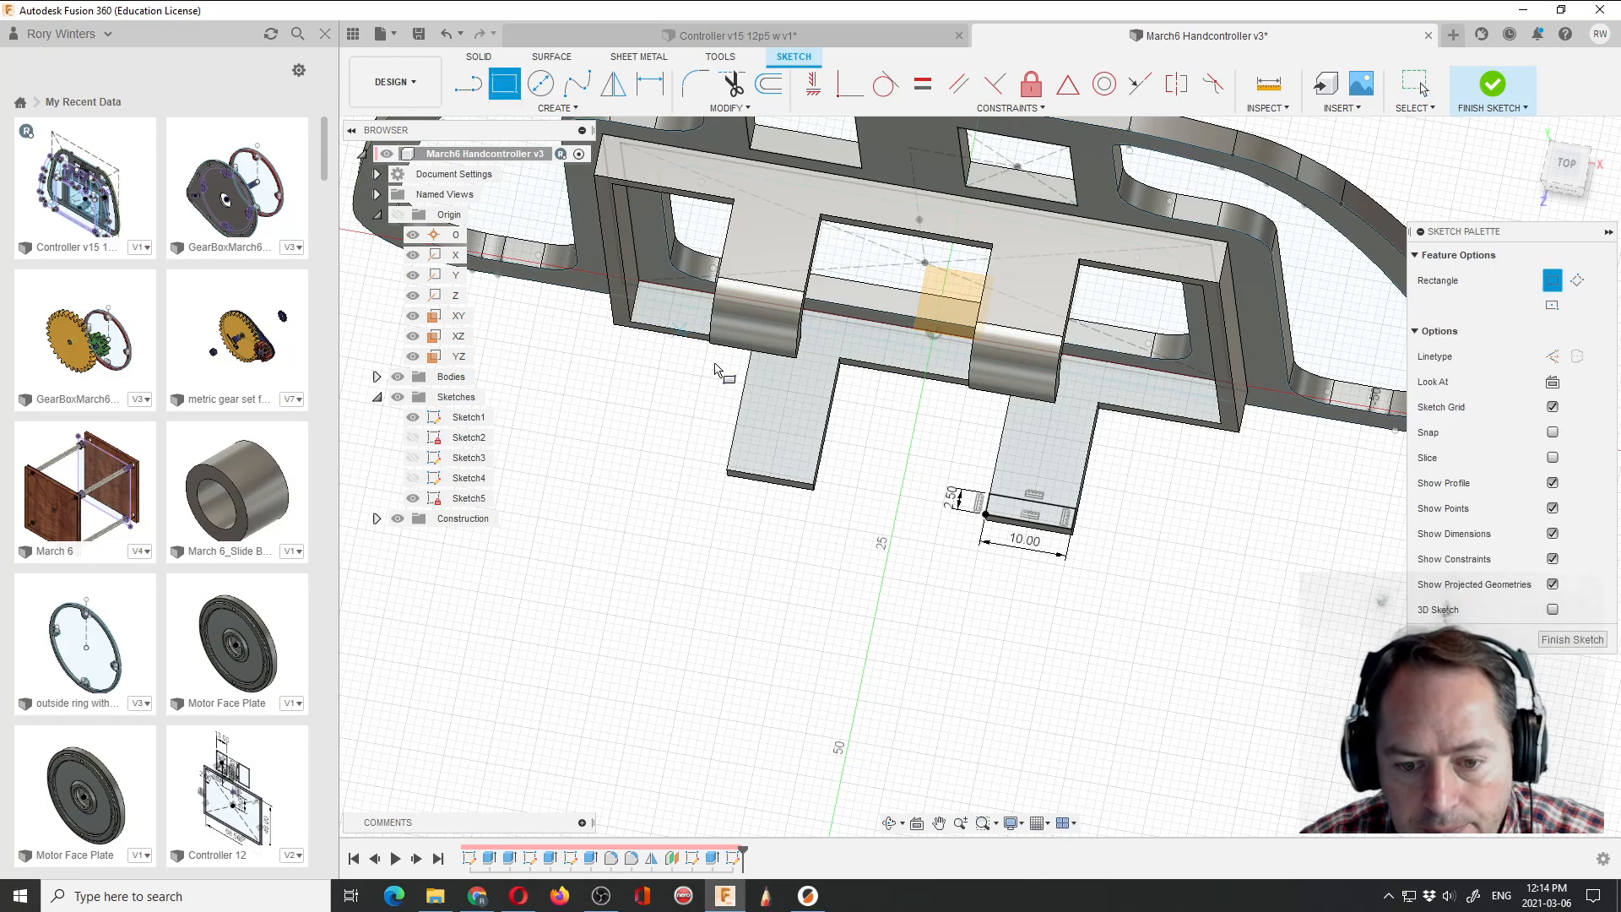
scroll(758, 547, up, 4)
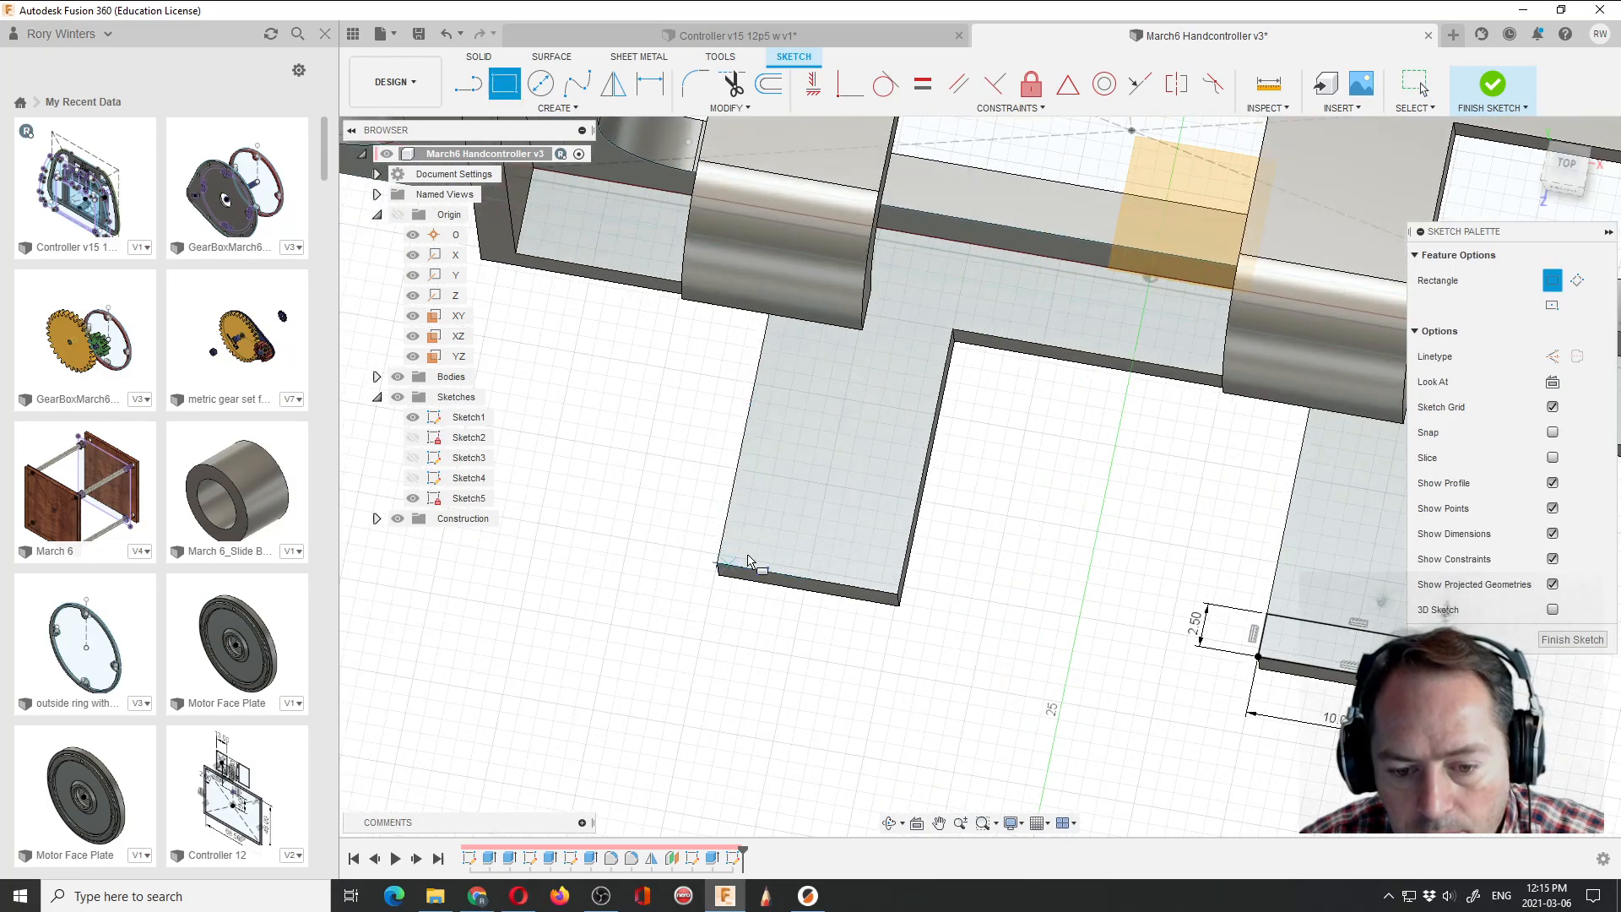
click(739, 562)
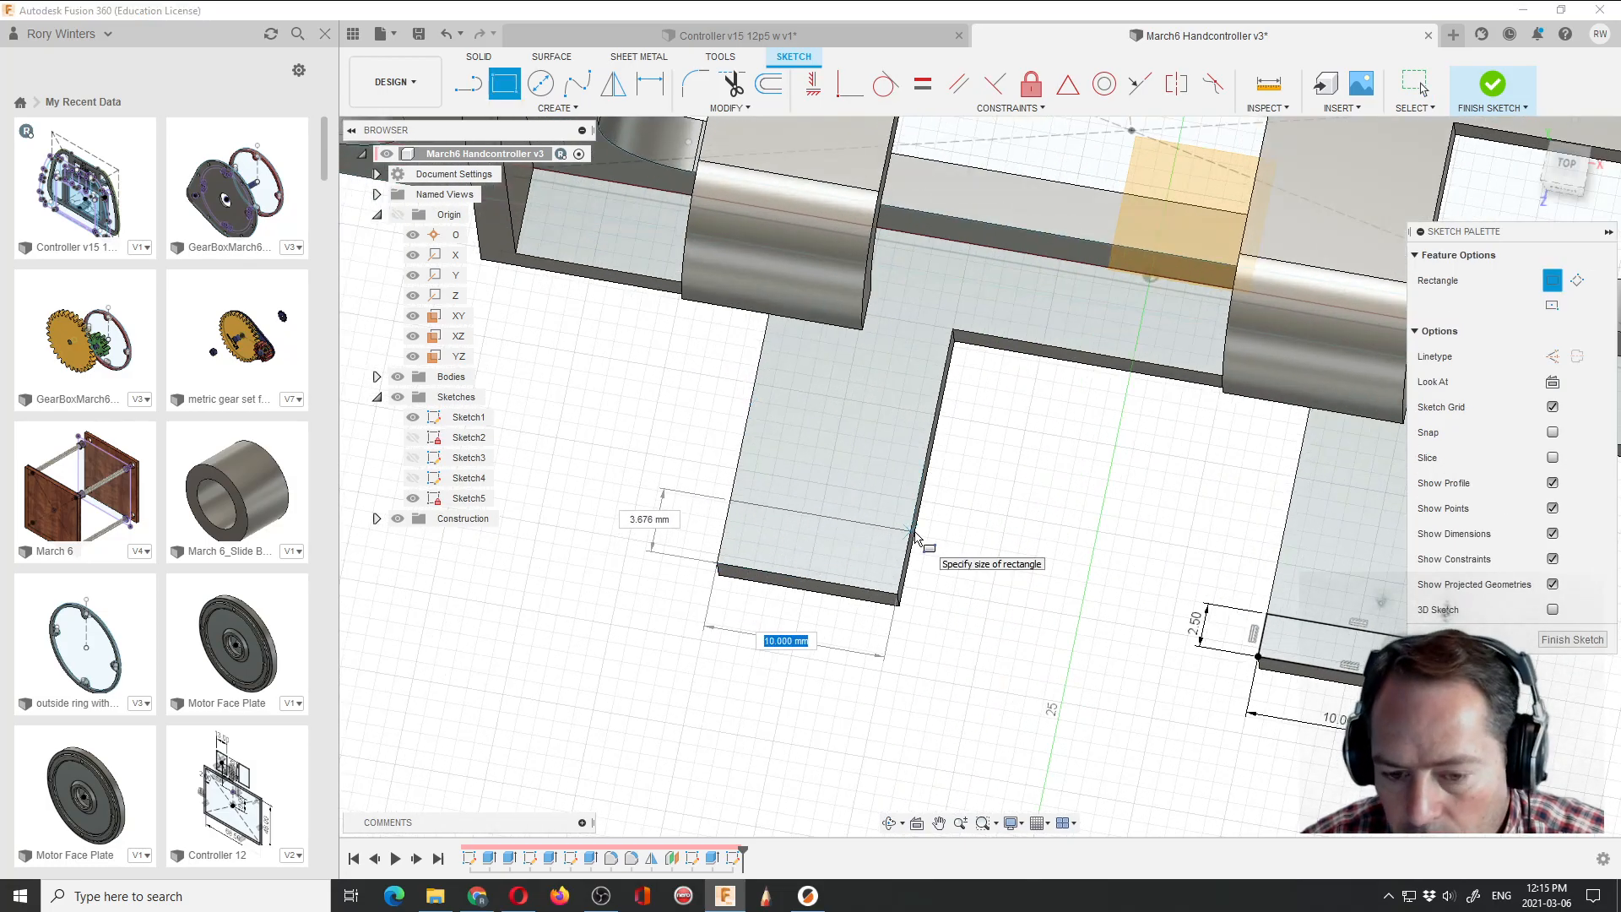
key(Tab)
text(2)
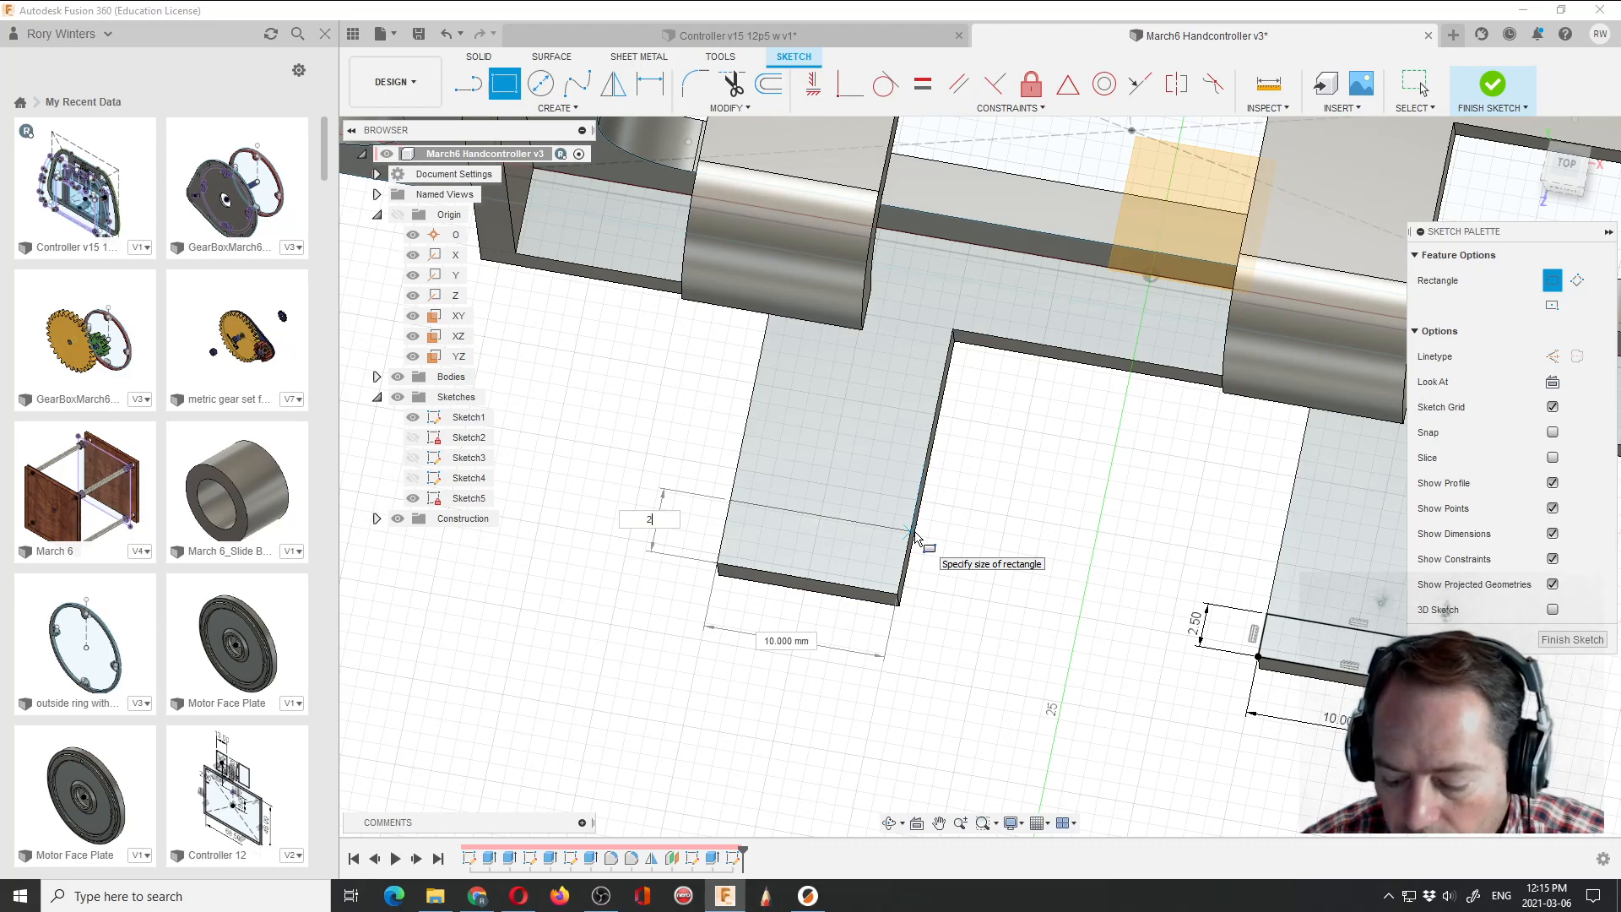
text(.5)
key(Return)
key(Escape)
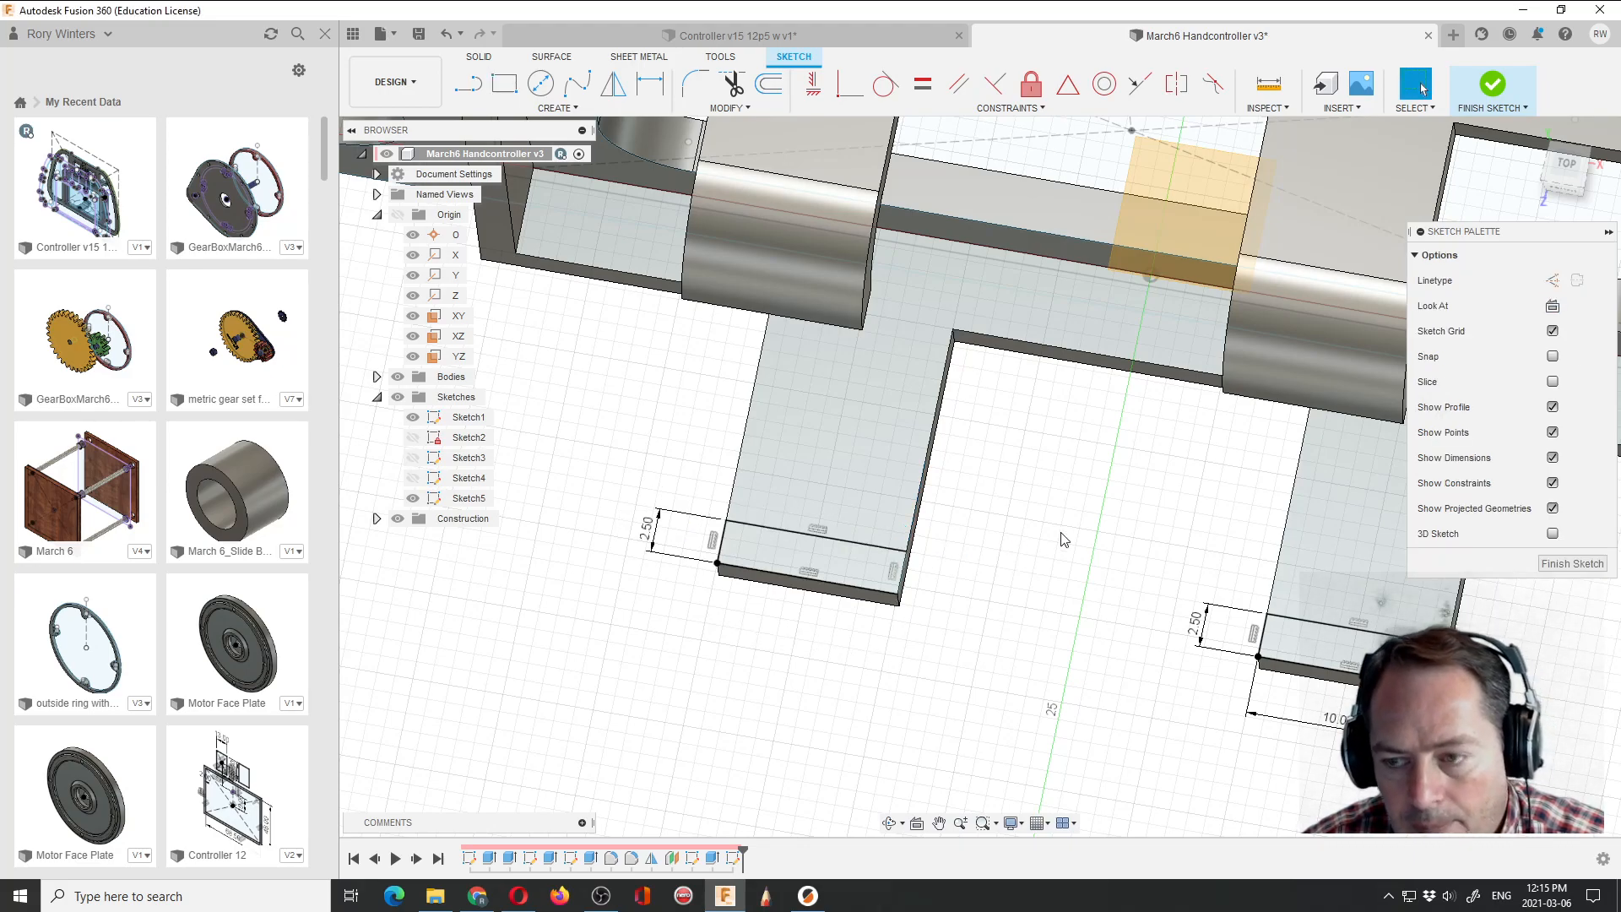
click(1492, 83)
Extrude both tab-end rectangles 4 mm inward as hooks, joining them to the body.
click(1381, 657)
click(865, 583)
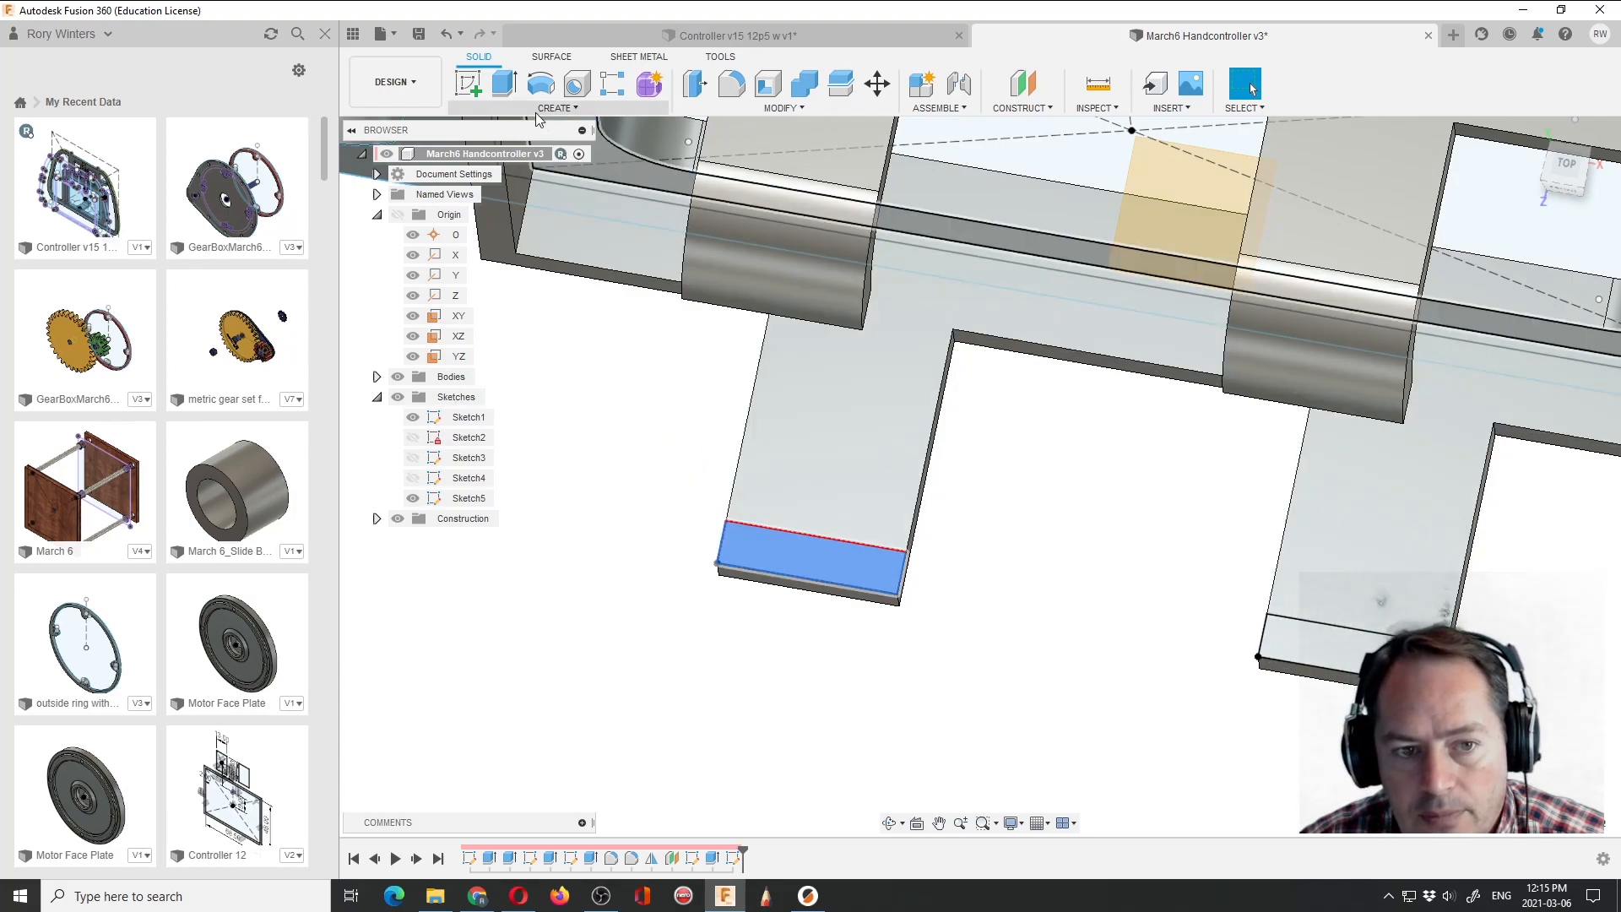
click(504, 83)
drag(805, 523, 807, 513)
click(1321, 650)
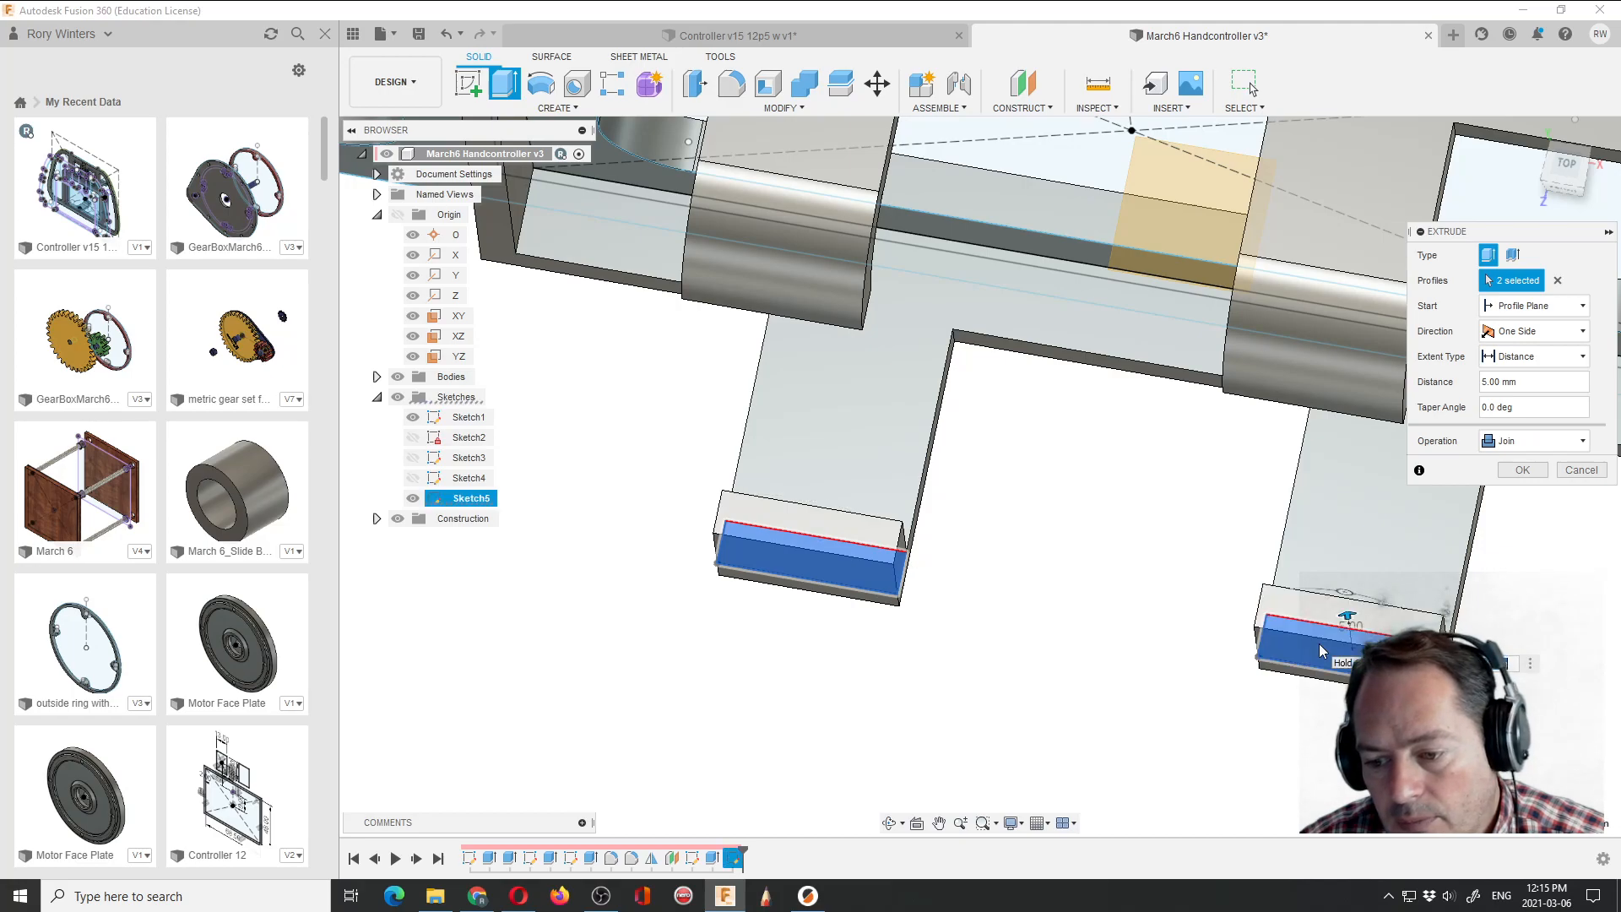
scroll(913, 608, down, 3)
click(891, 823)
drag(903, 769, 871, 700)
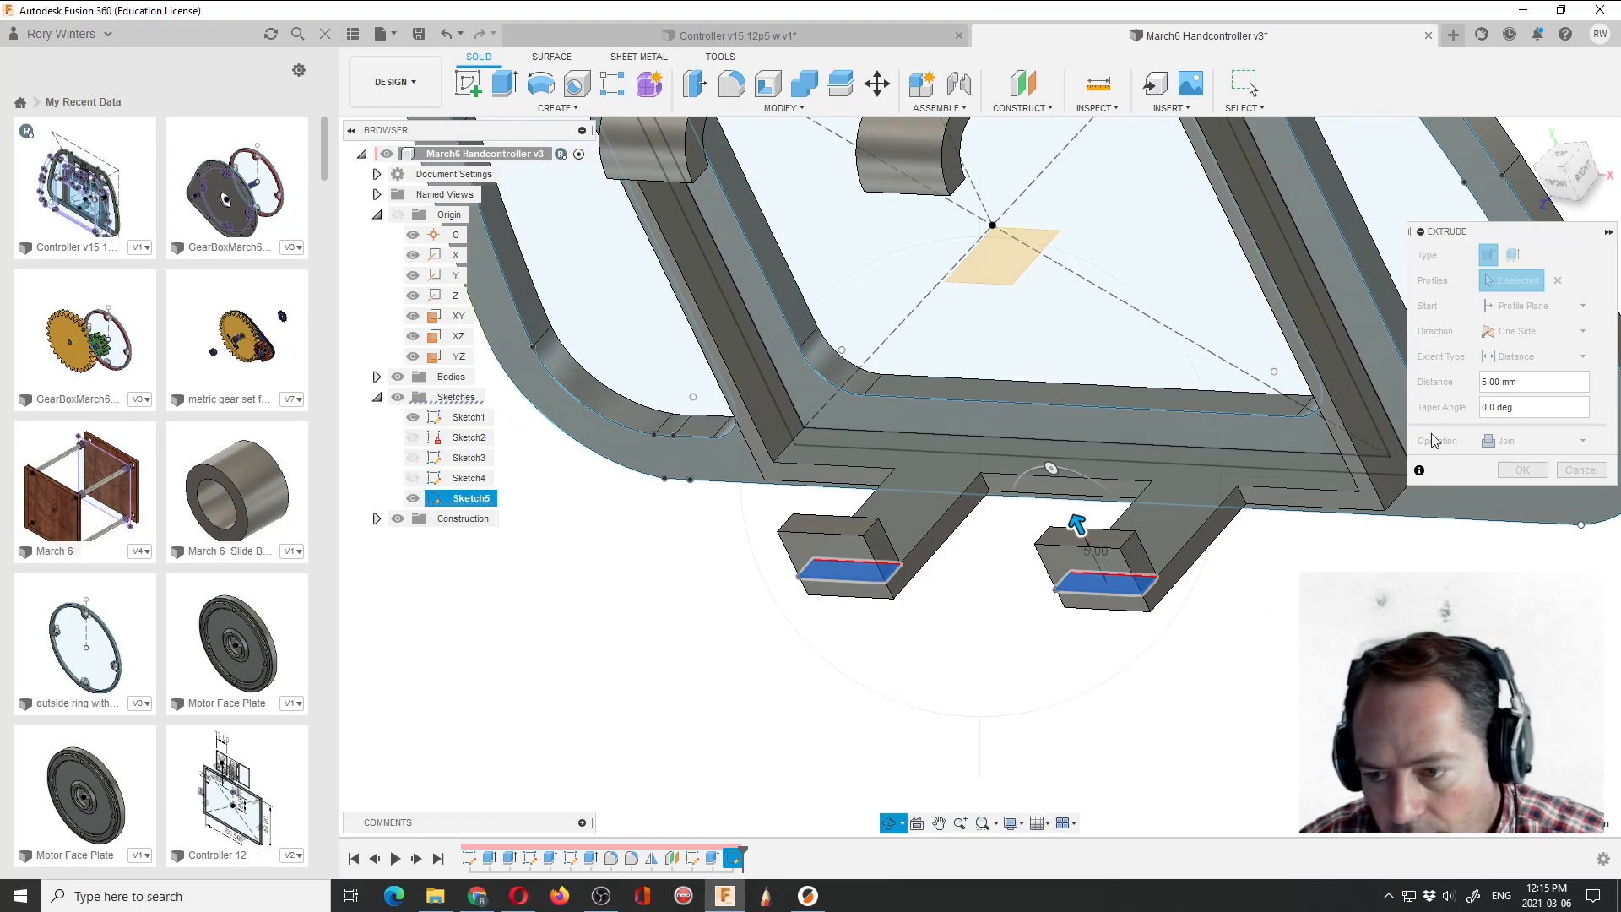
key(Escape)
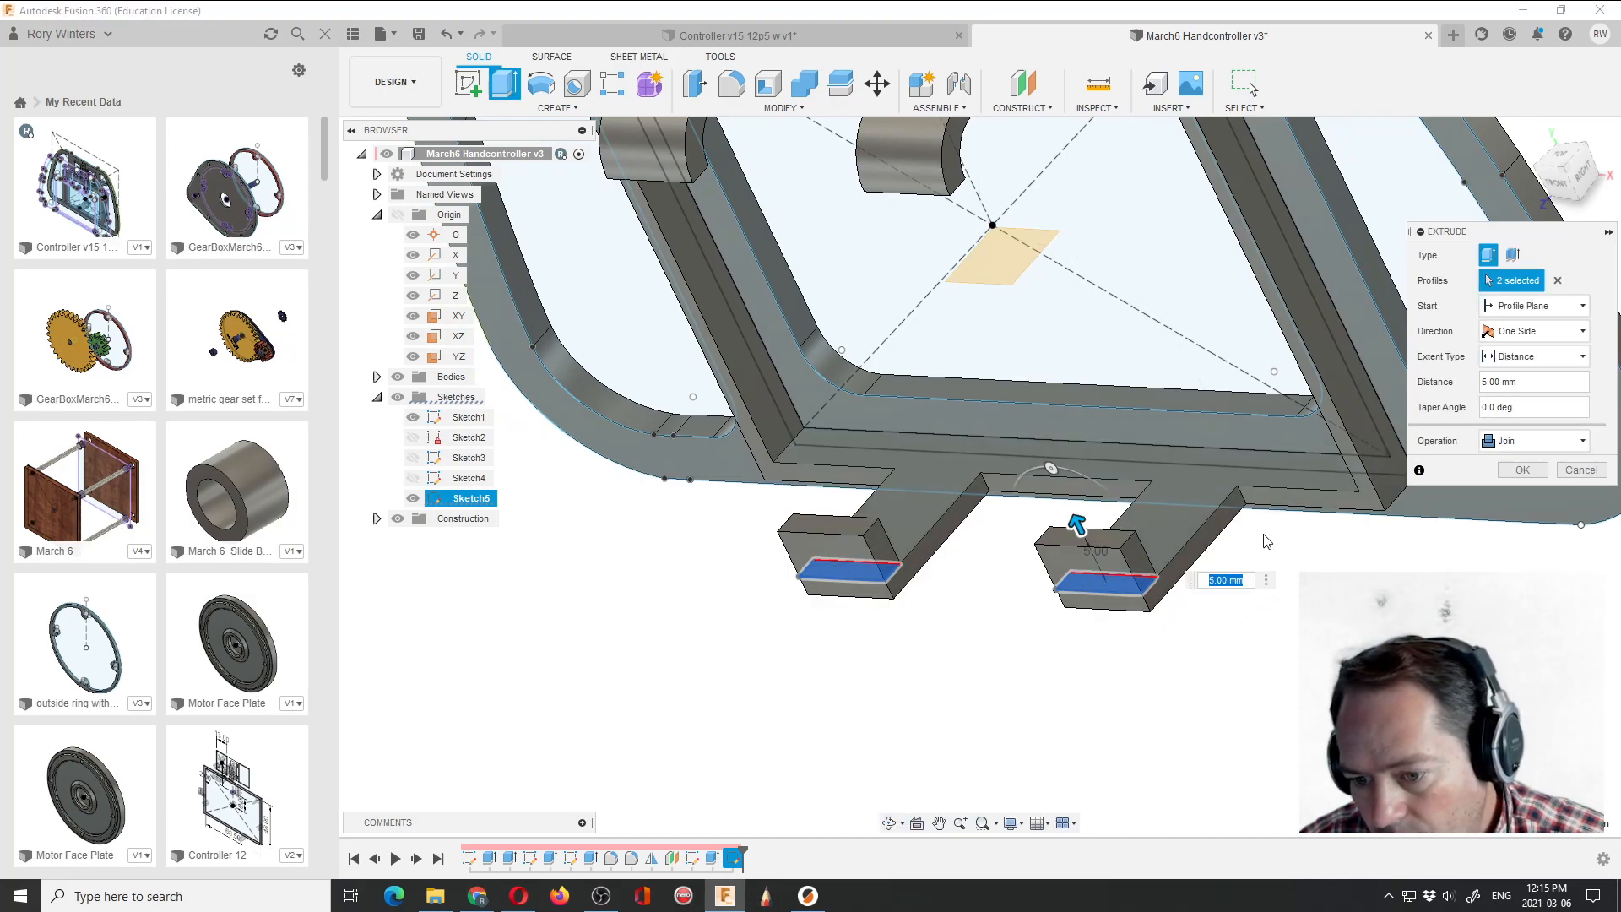
text(4.)
key(Return)
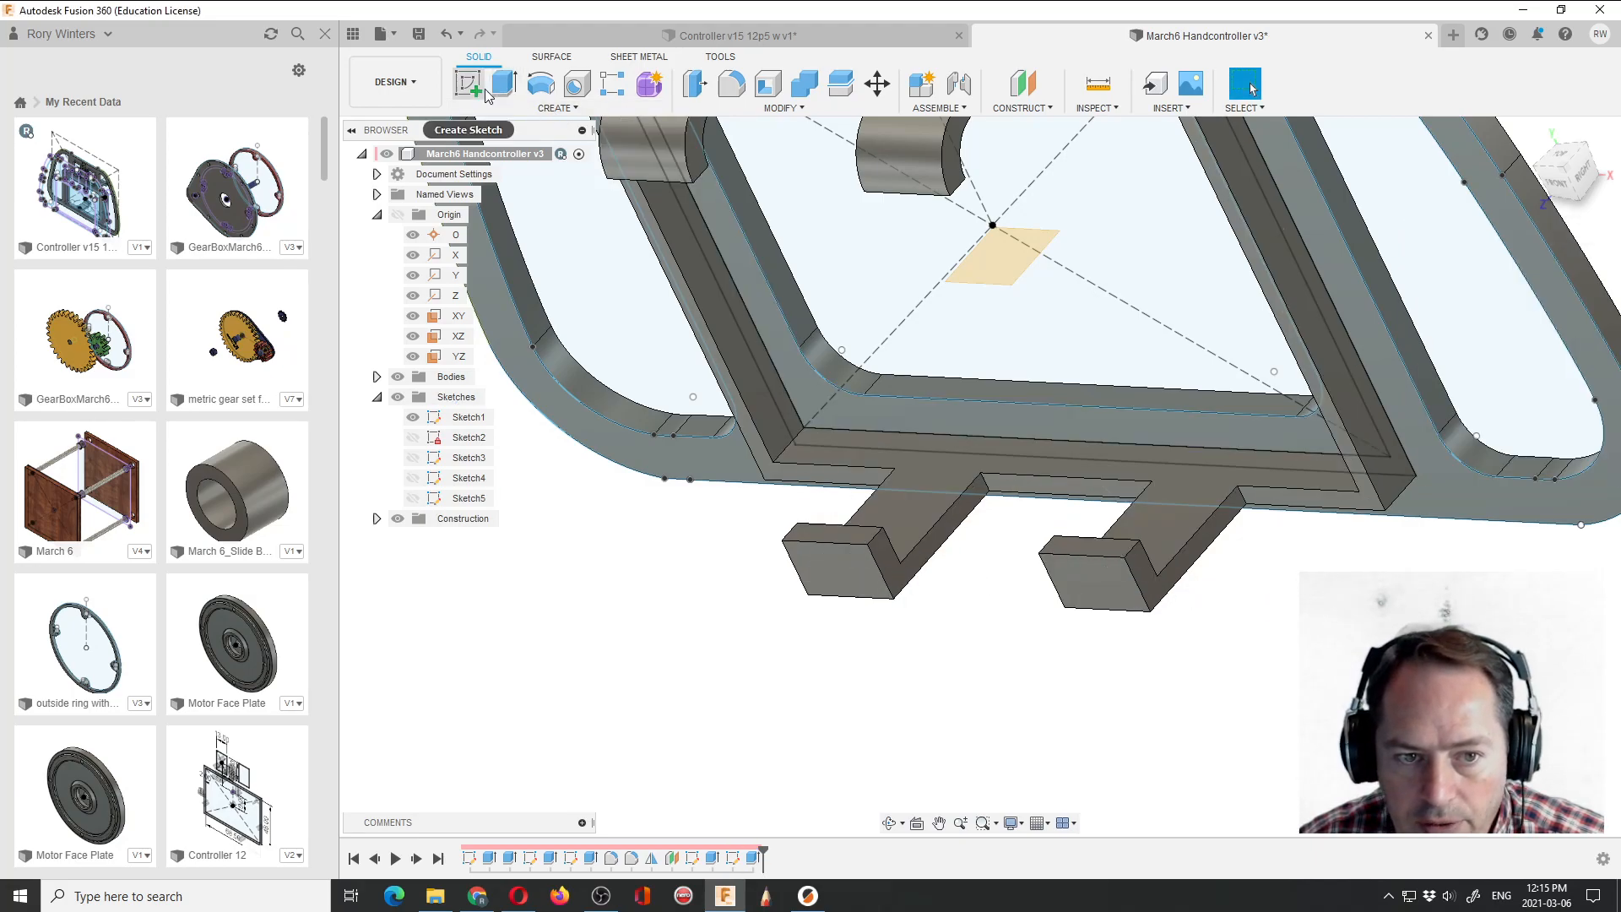
Fillet the outer top edges of the two new hooks with a 6 mm radius.
click(731, 84)
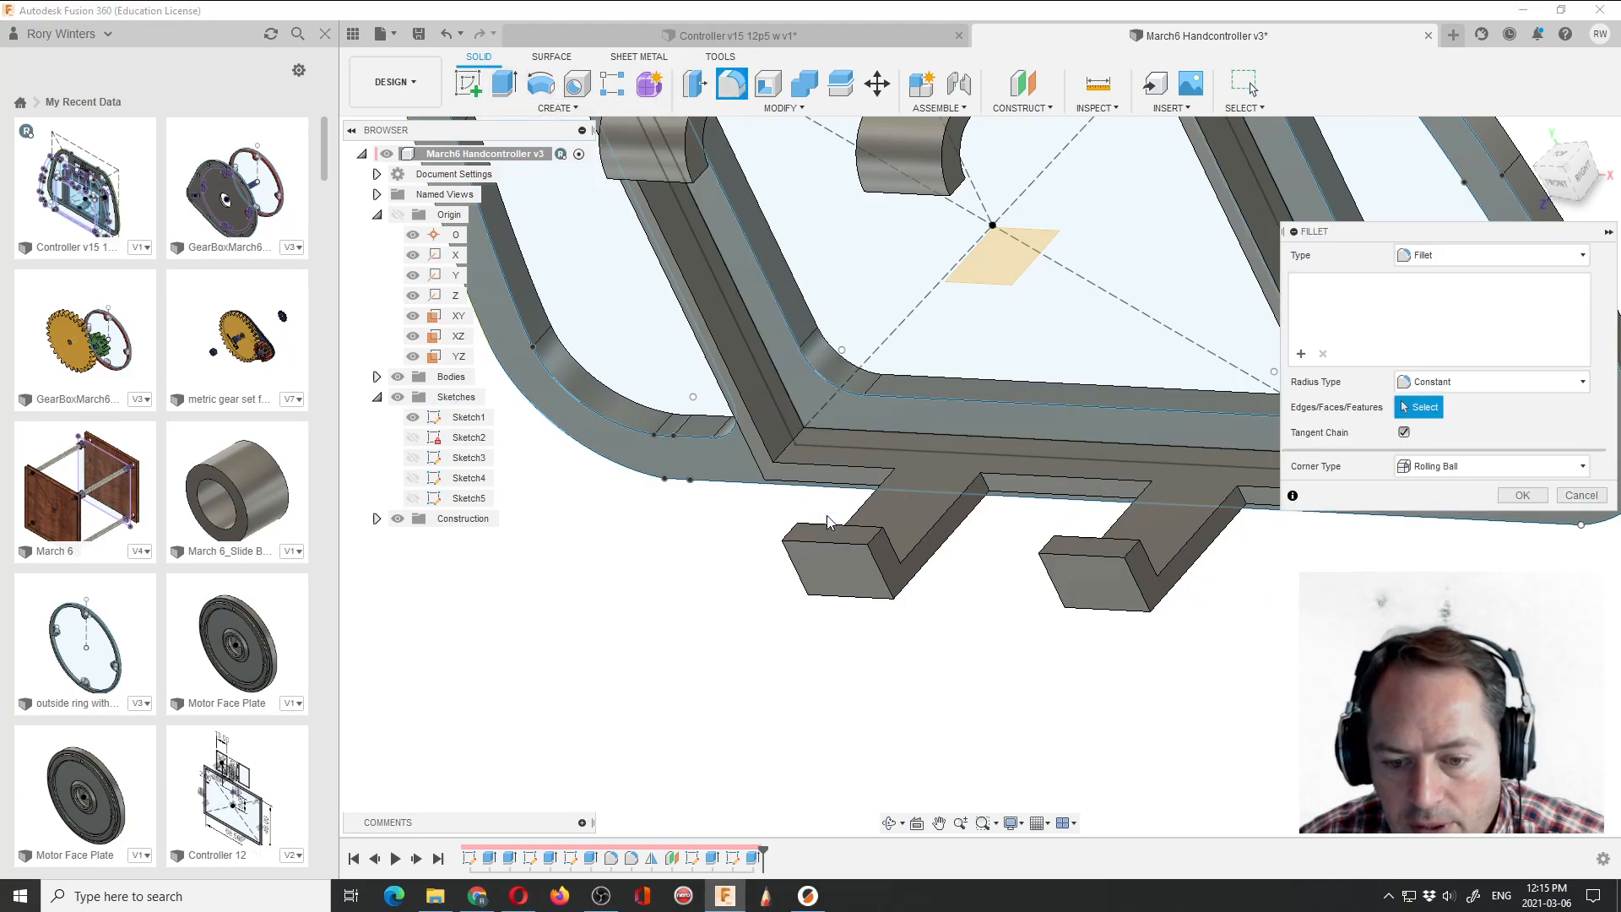
click(851, 598)
click(1106, 608)
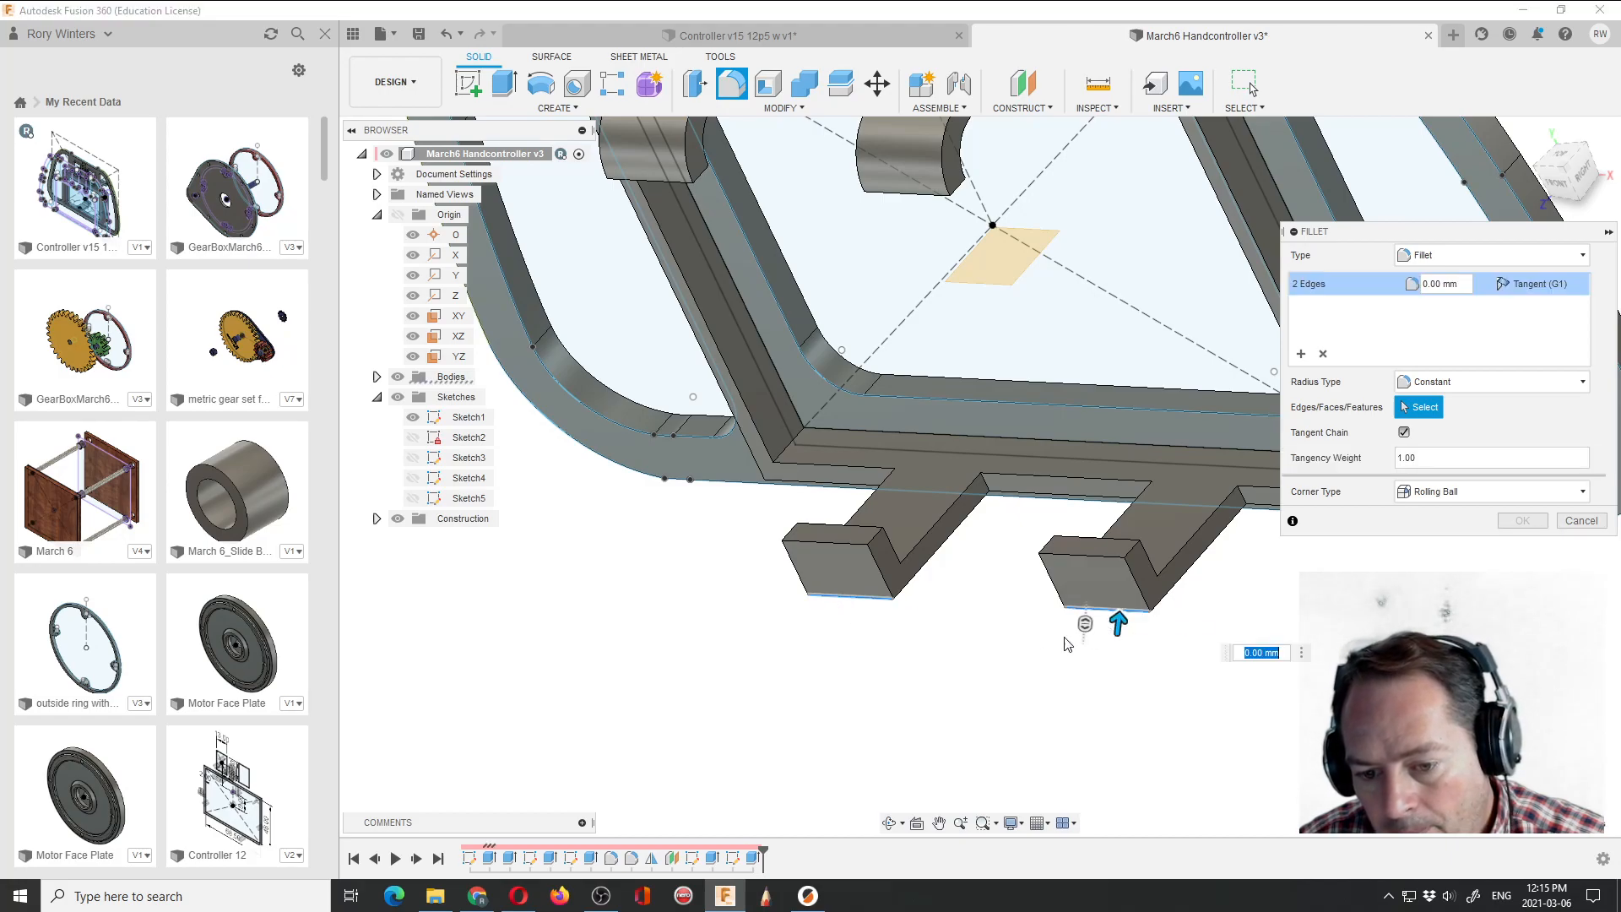
drag(1118, 621, 1123, 596)
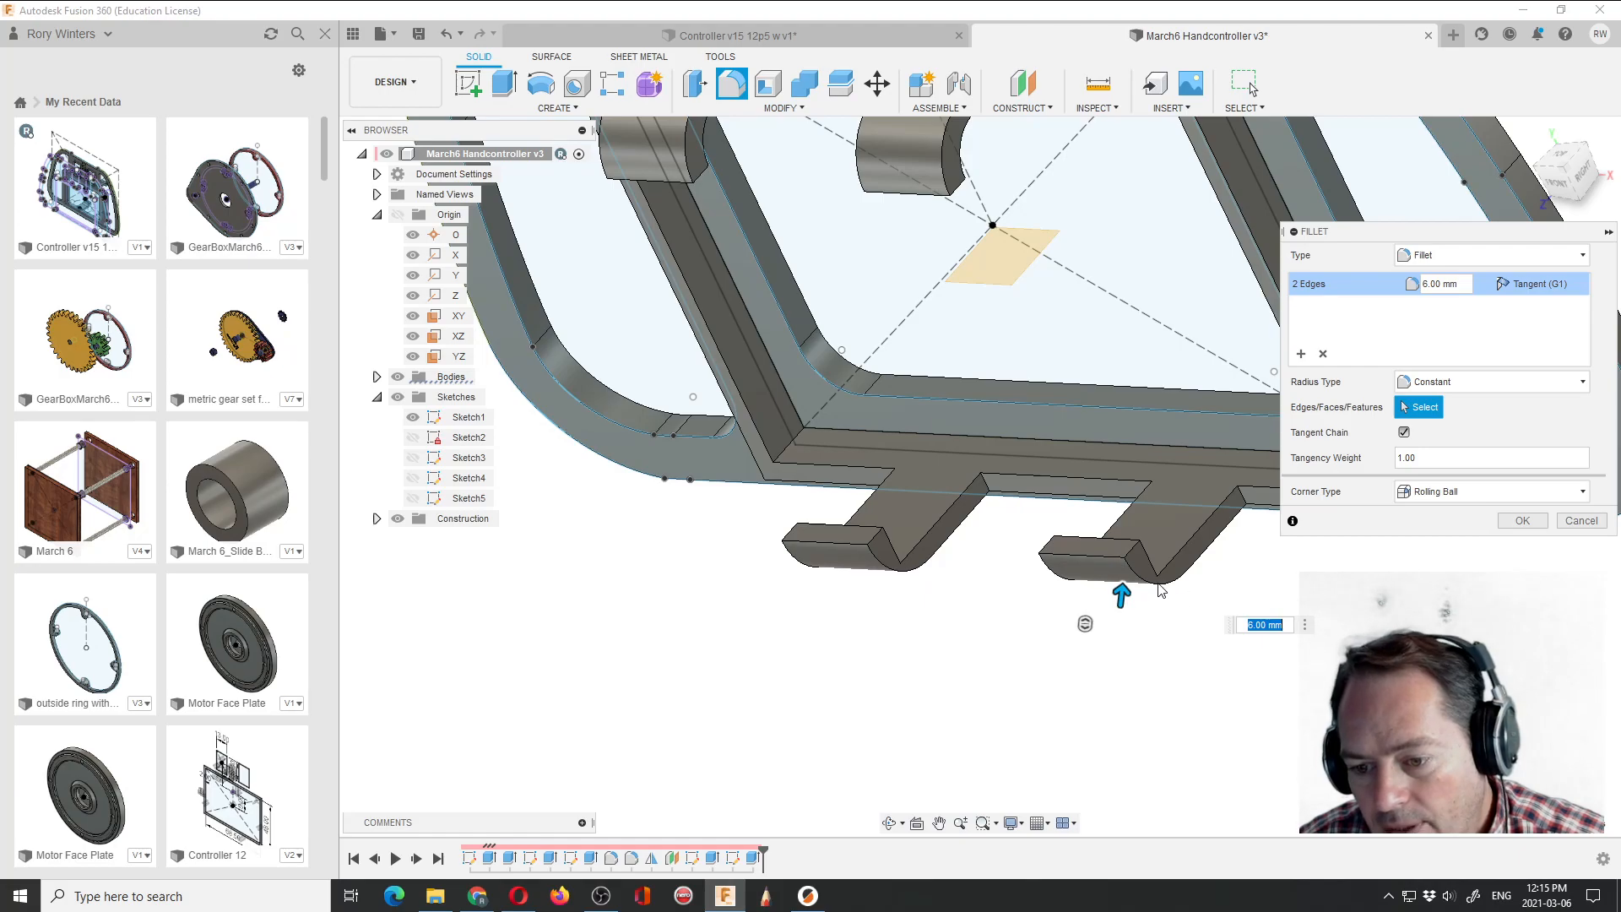
click(1519, 521)
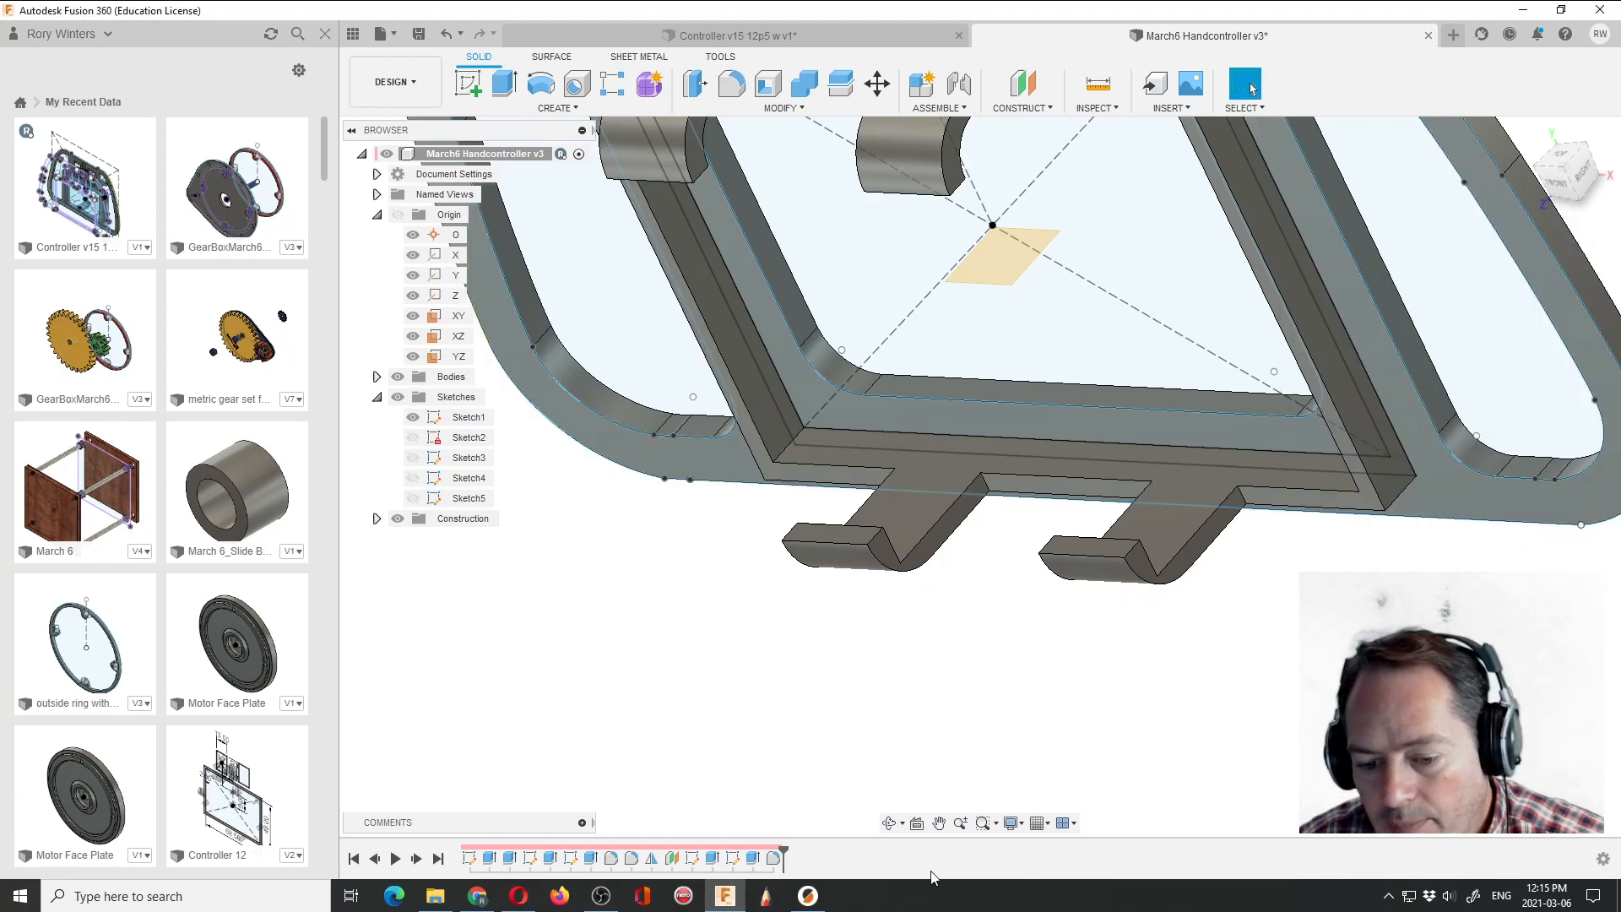
Fillet the inner corner edges where the two new hooks meet their tabs with a 4 mm radius.
click(891, 823)
drag(1180, 724, 1074, 834)
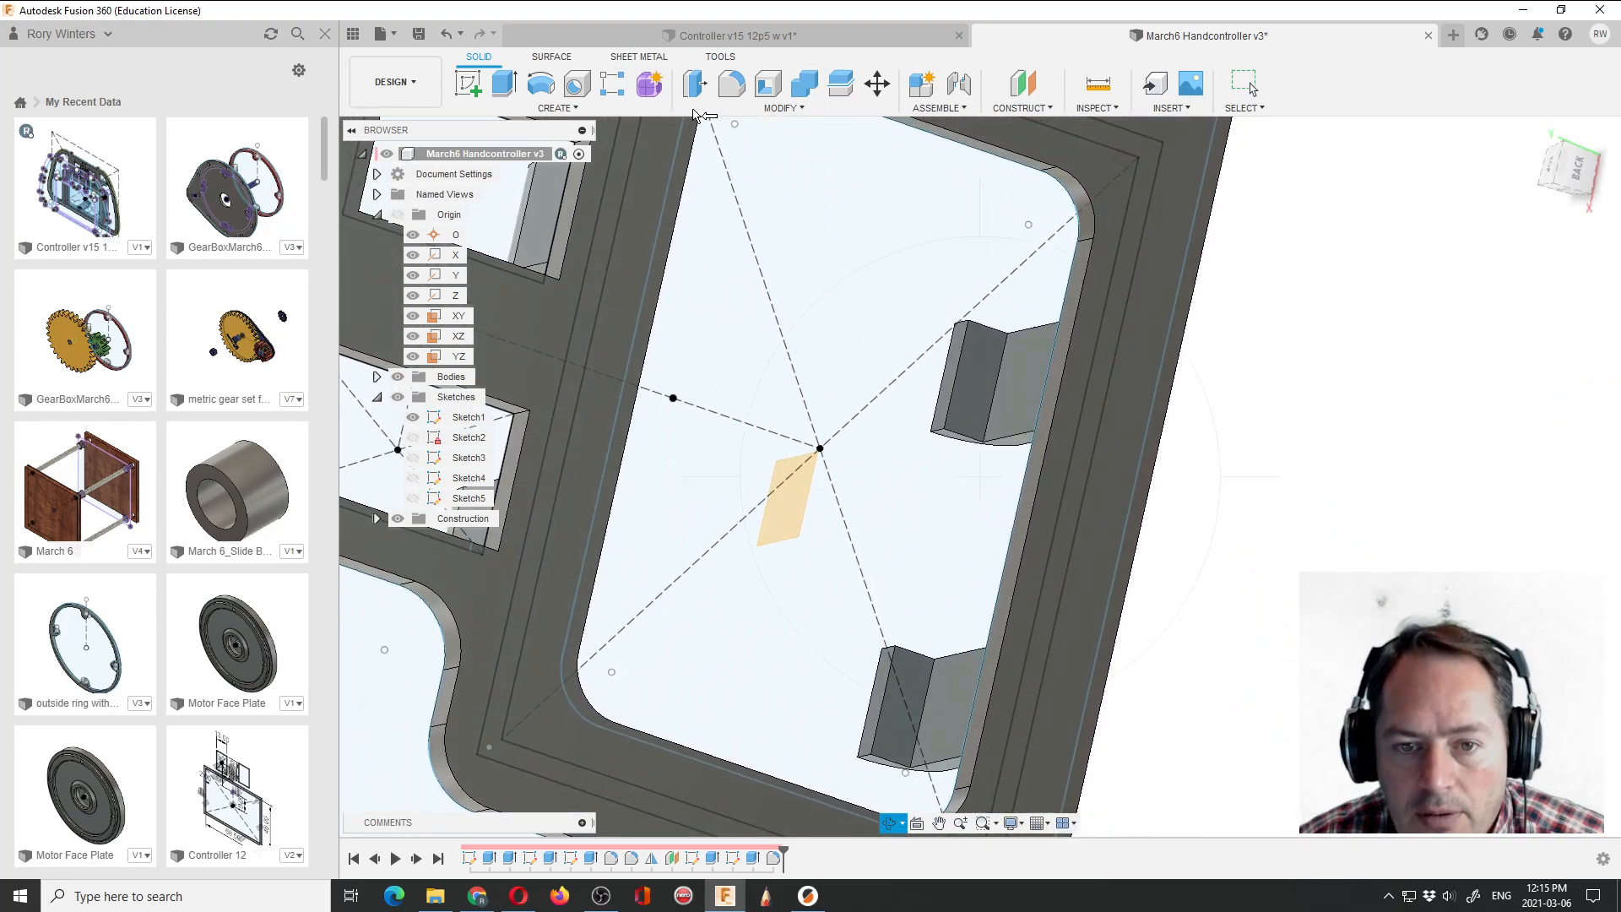
click(732, 85)
click(996, 424)
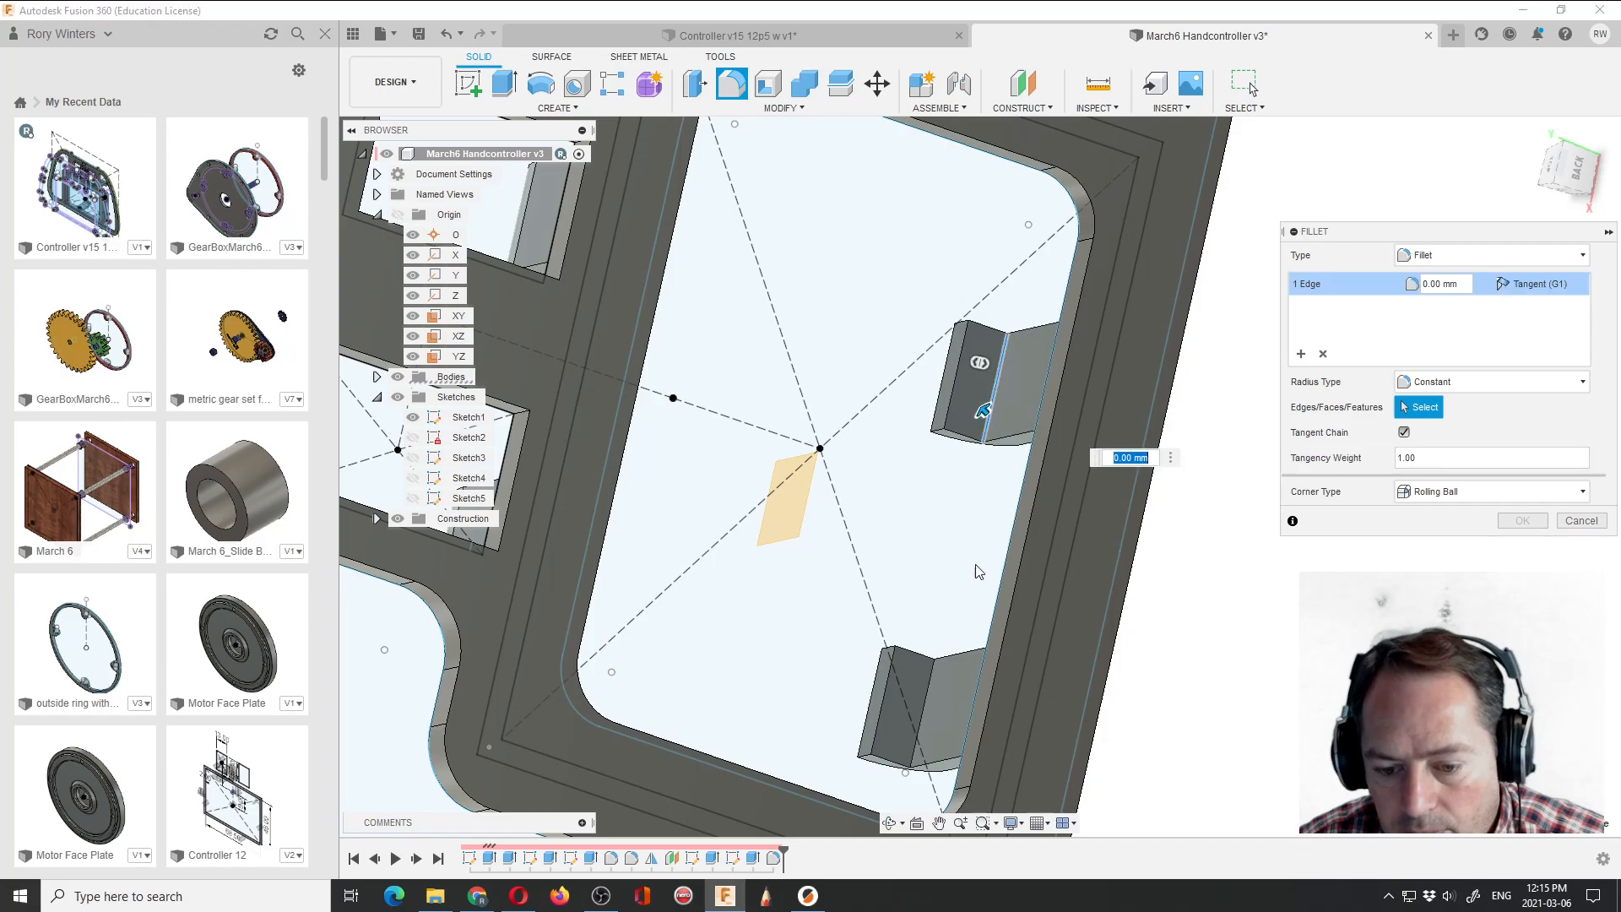
click(932, 684)
text(5)
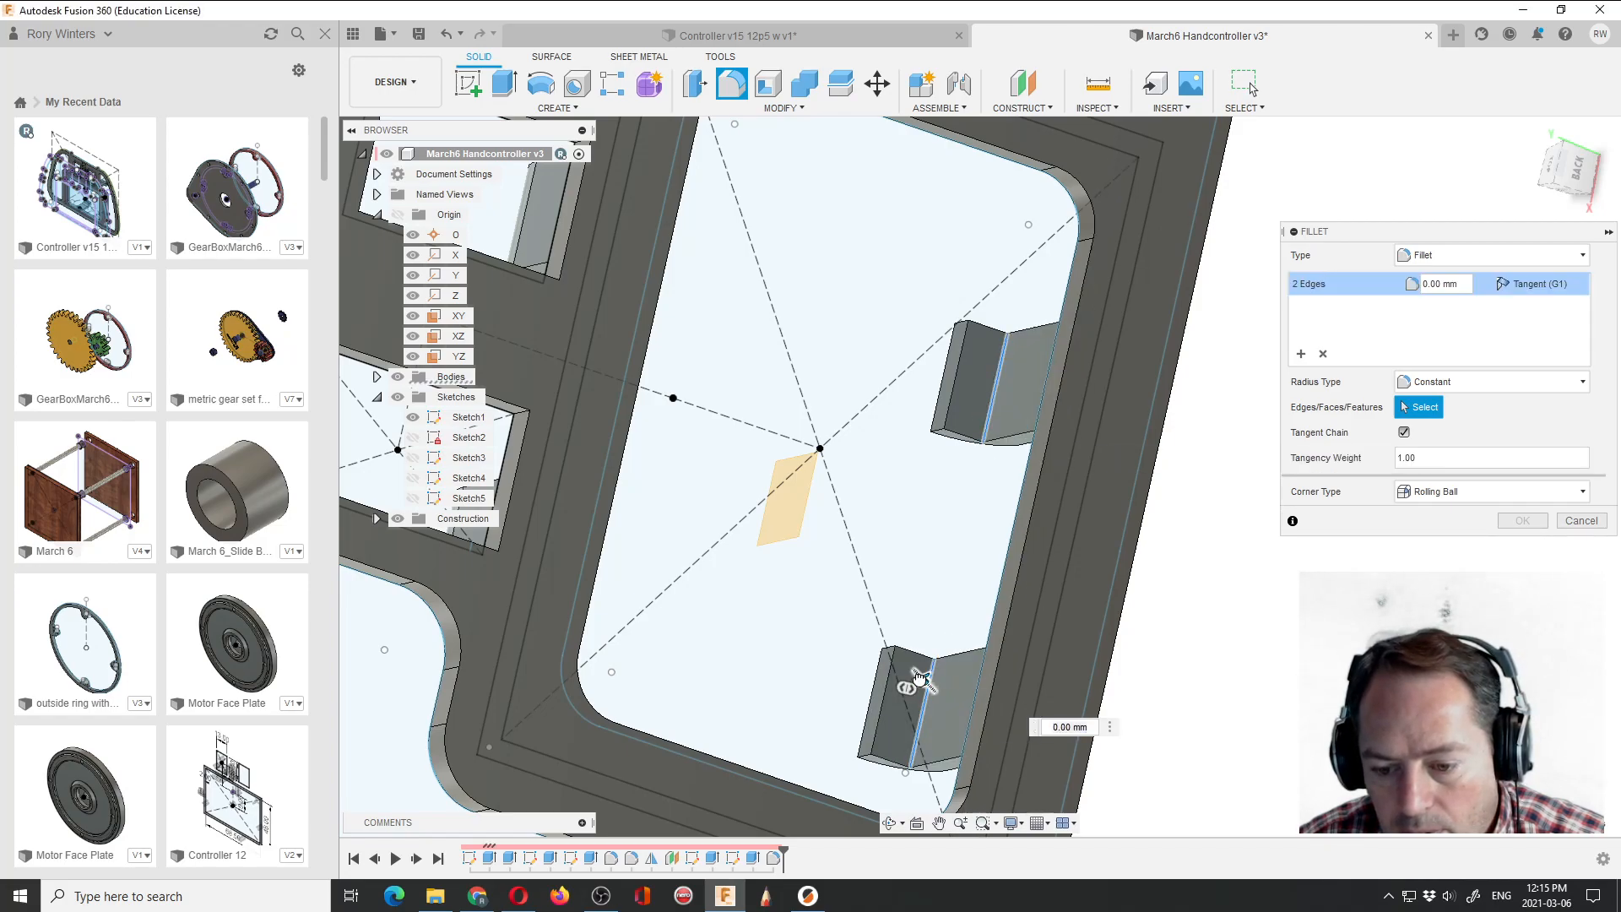
key(Return)
text(4)
key(Return)
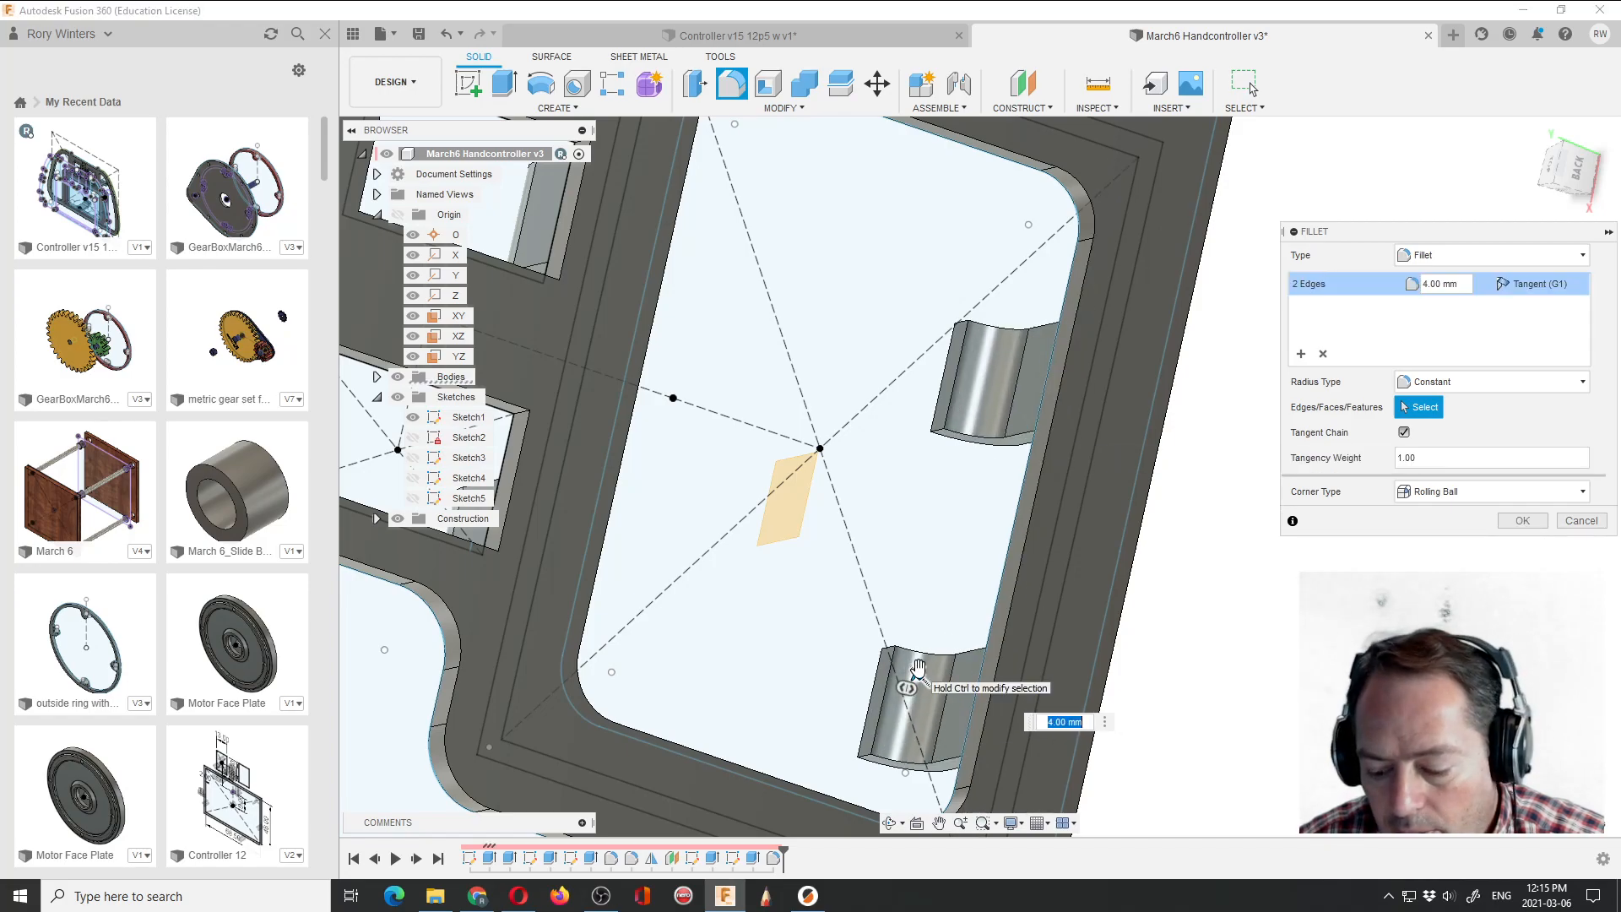
key(Return)
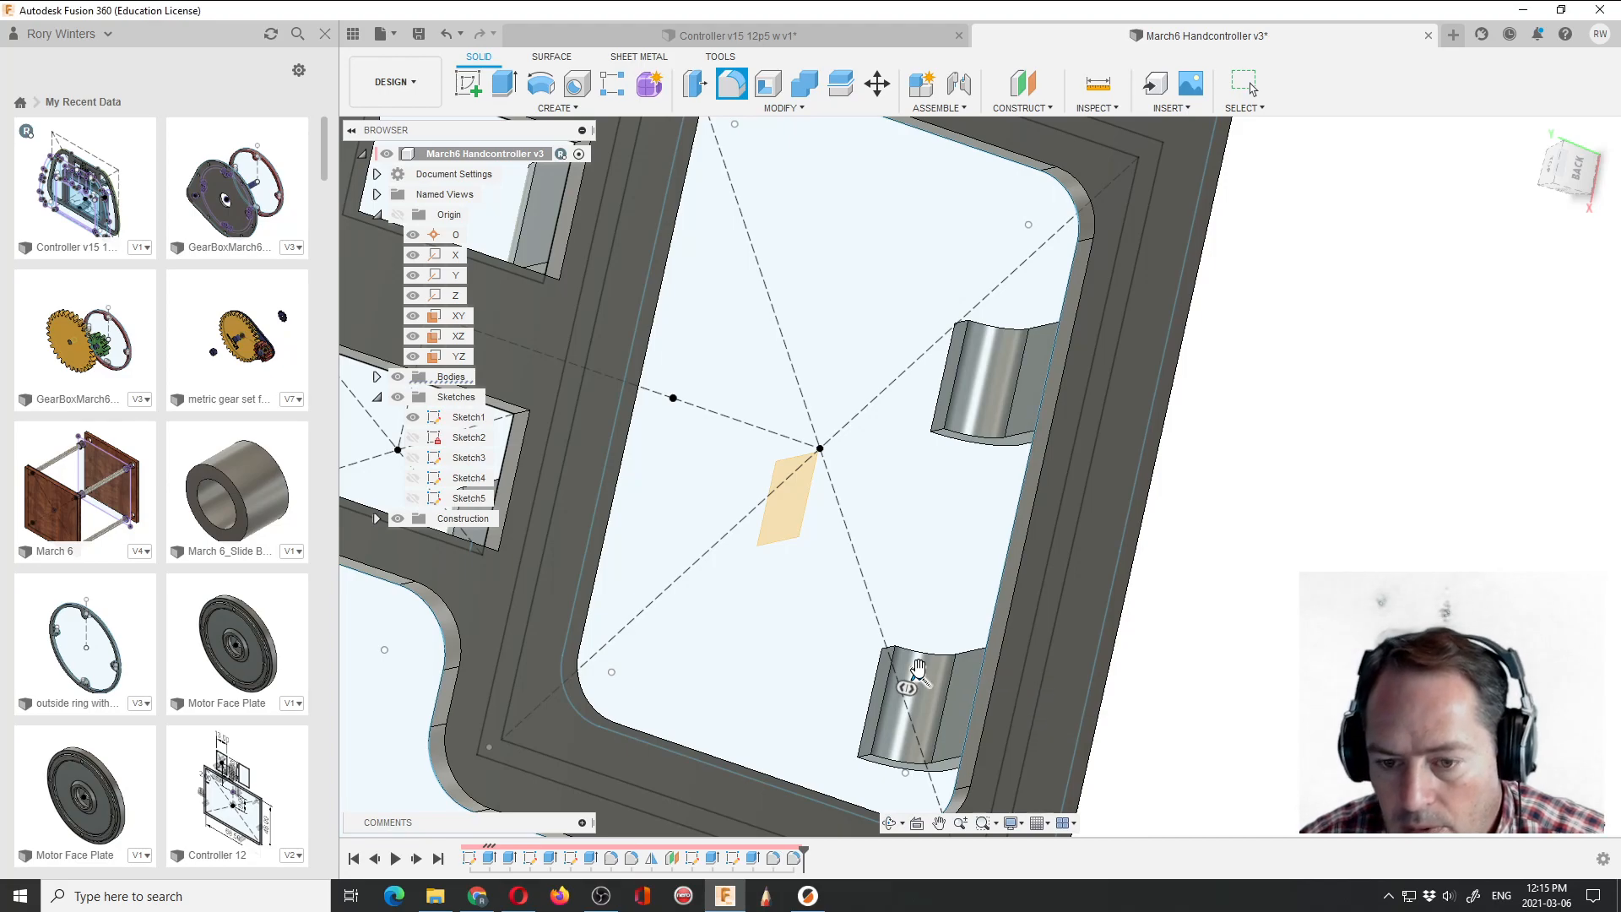
Check all four hooked tabs from the open side of the frame and save the design as a new version.
click(890, 823)
drag(890, 811, 914, 278)
scroll(637, 301, up, 3)
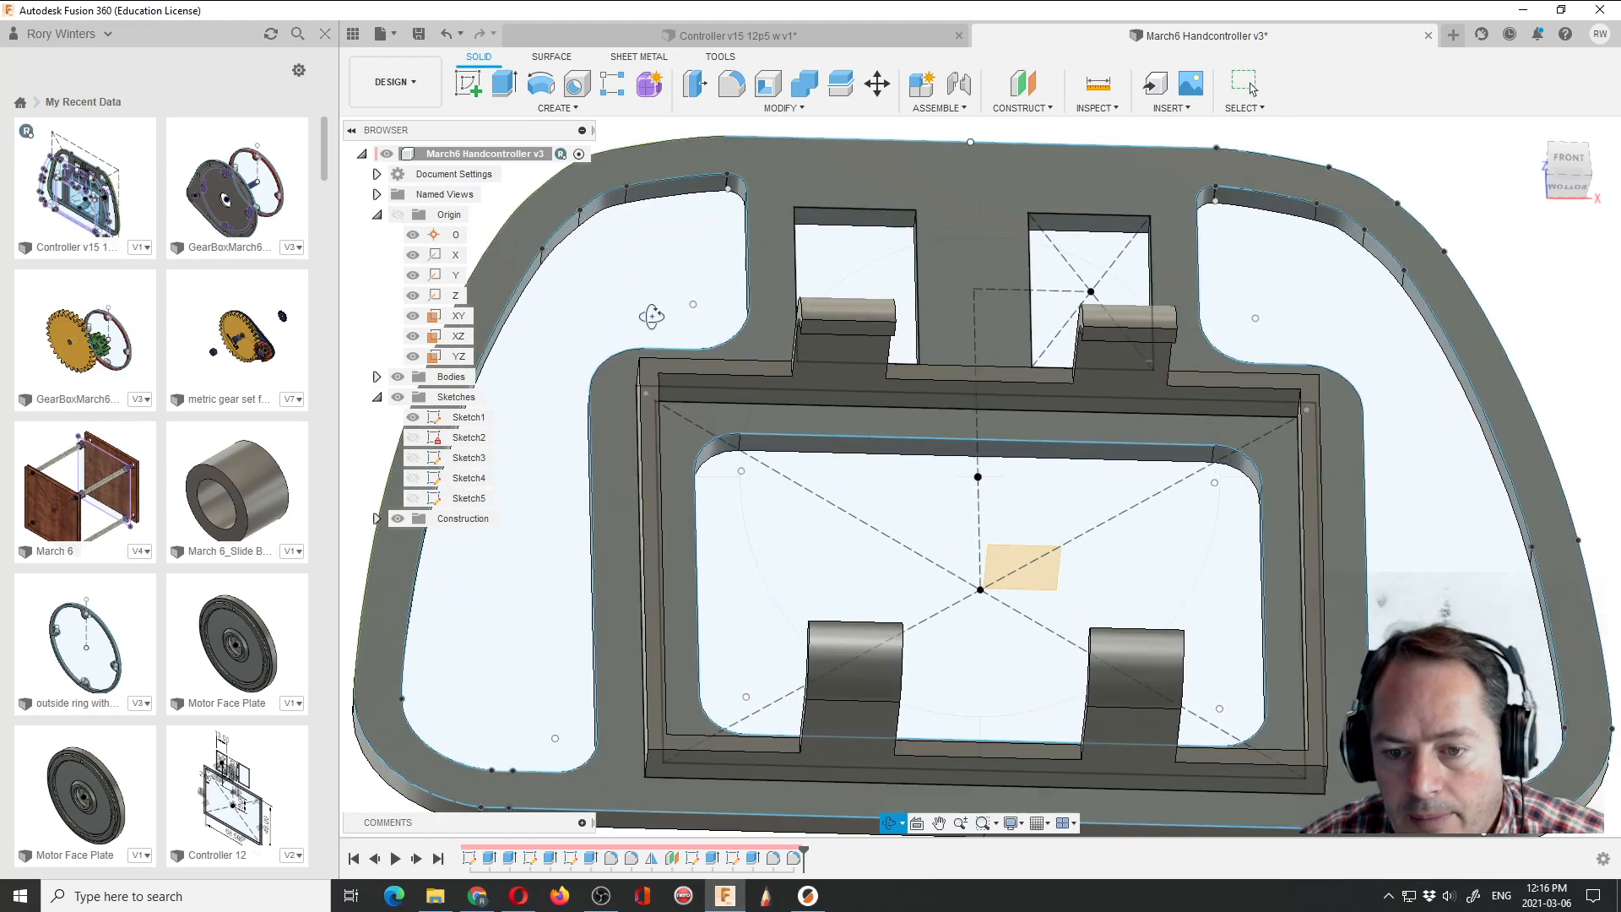
scroll(719, 353, down, 2)
click(418, 34)
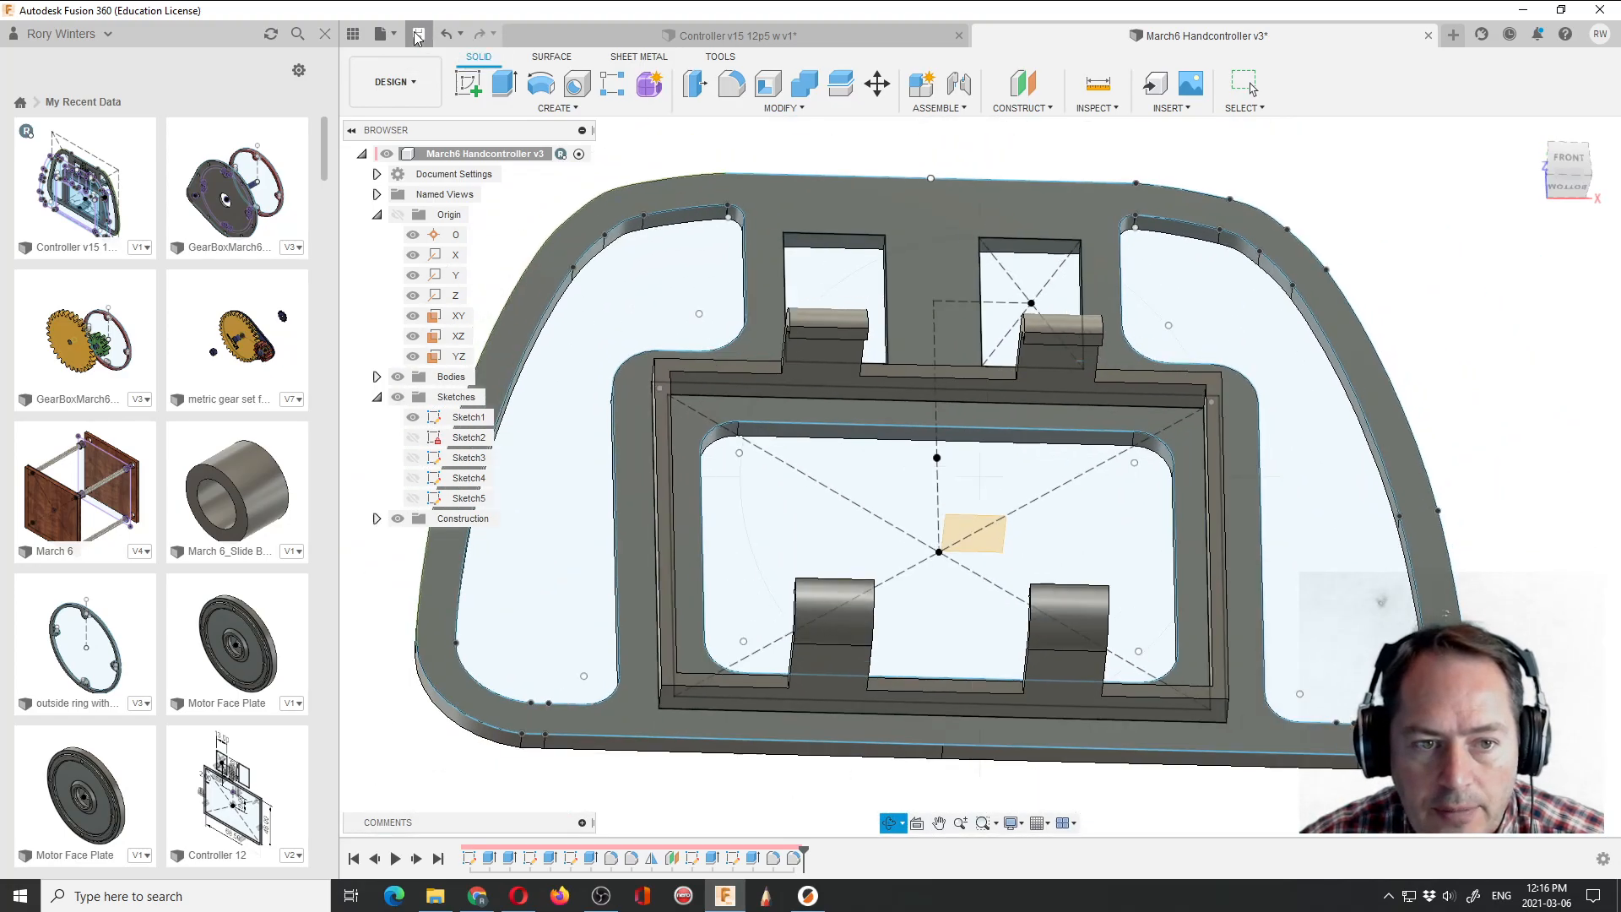
click(806, 473)
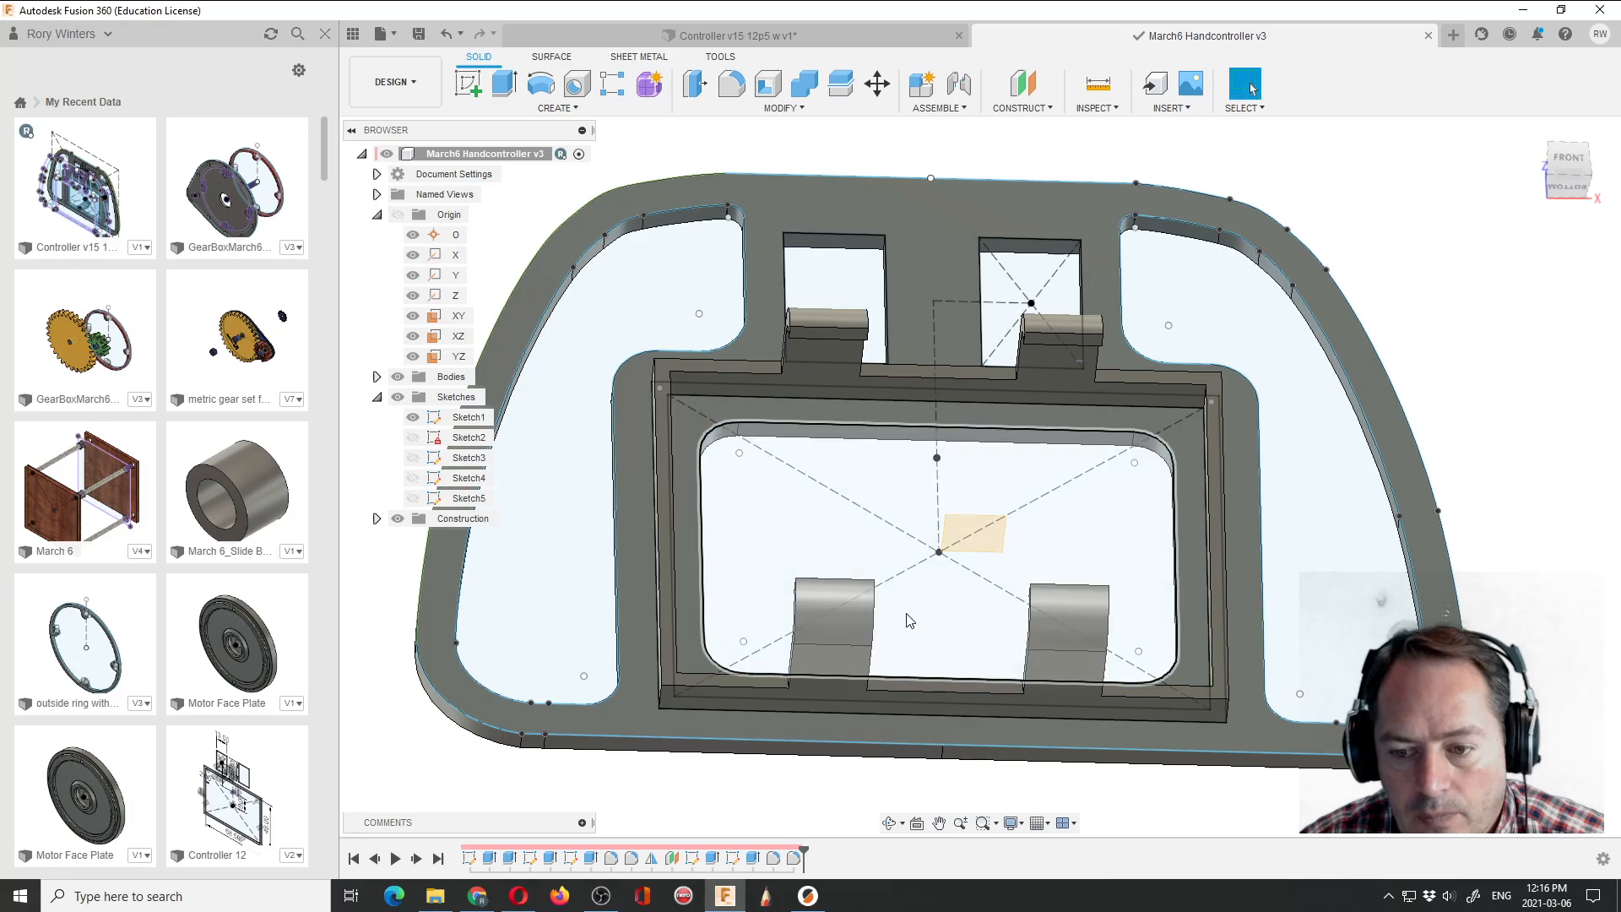
scroll(929, 629, down, 3)
Switch to the Controller v15 12p5 w reference design and step its timeline forward to the end to review the remaining features.
click(743, 35)
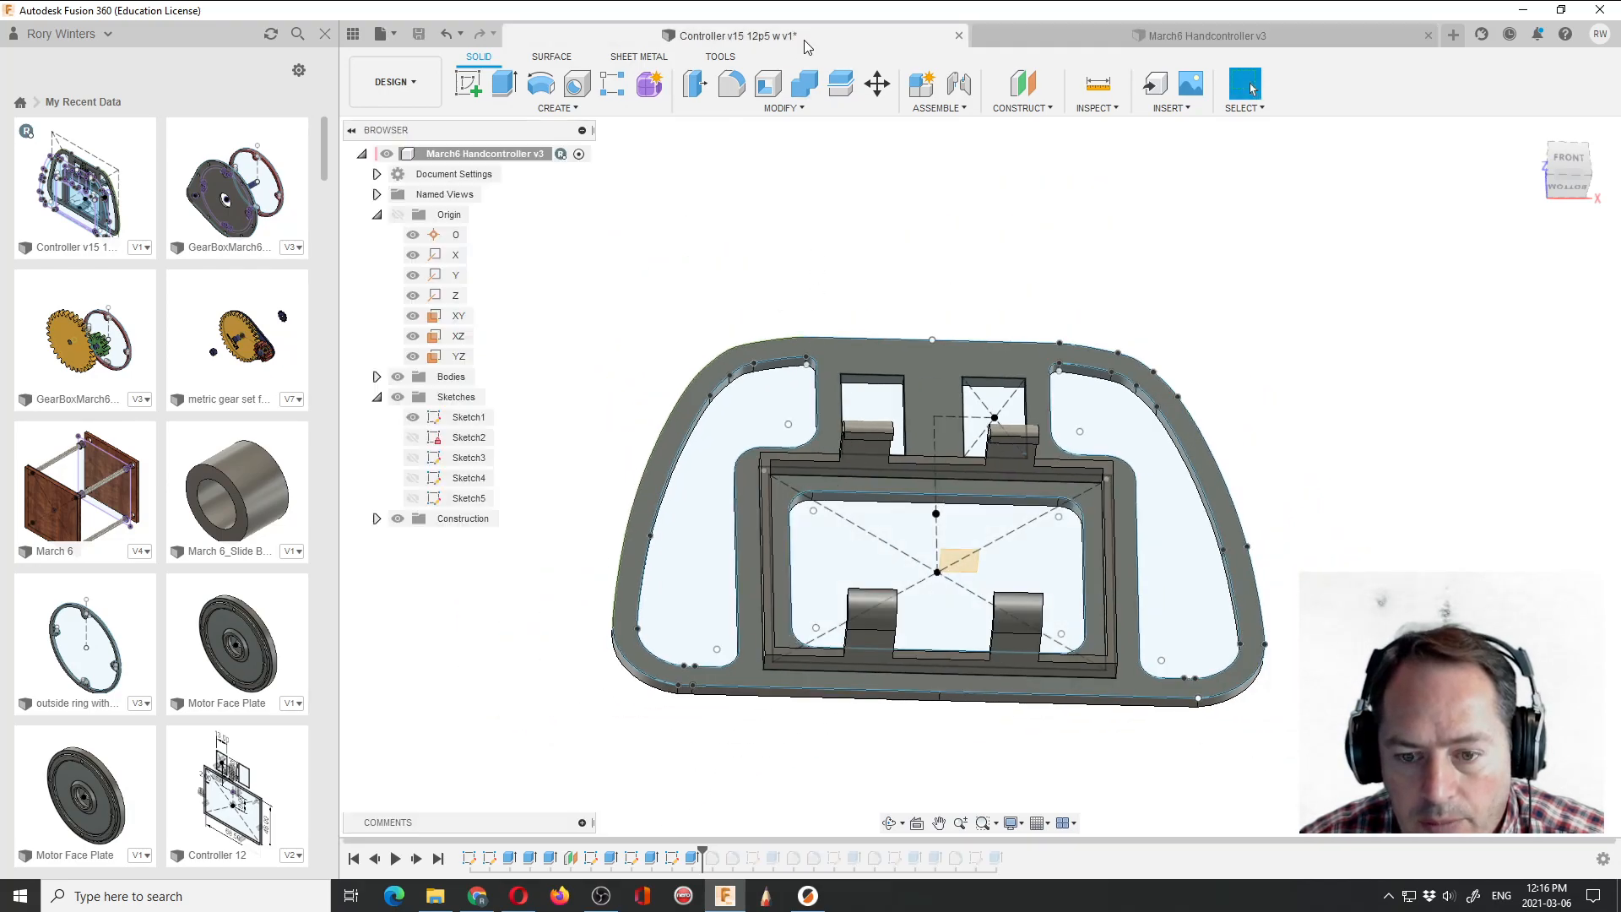
click(416, 859)
click(416, 859)
click(417, 859)
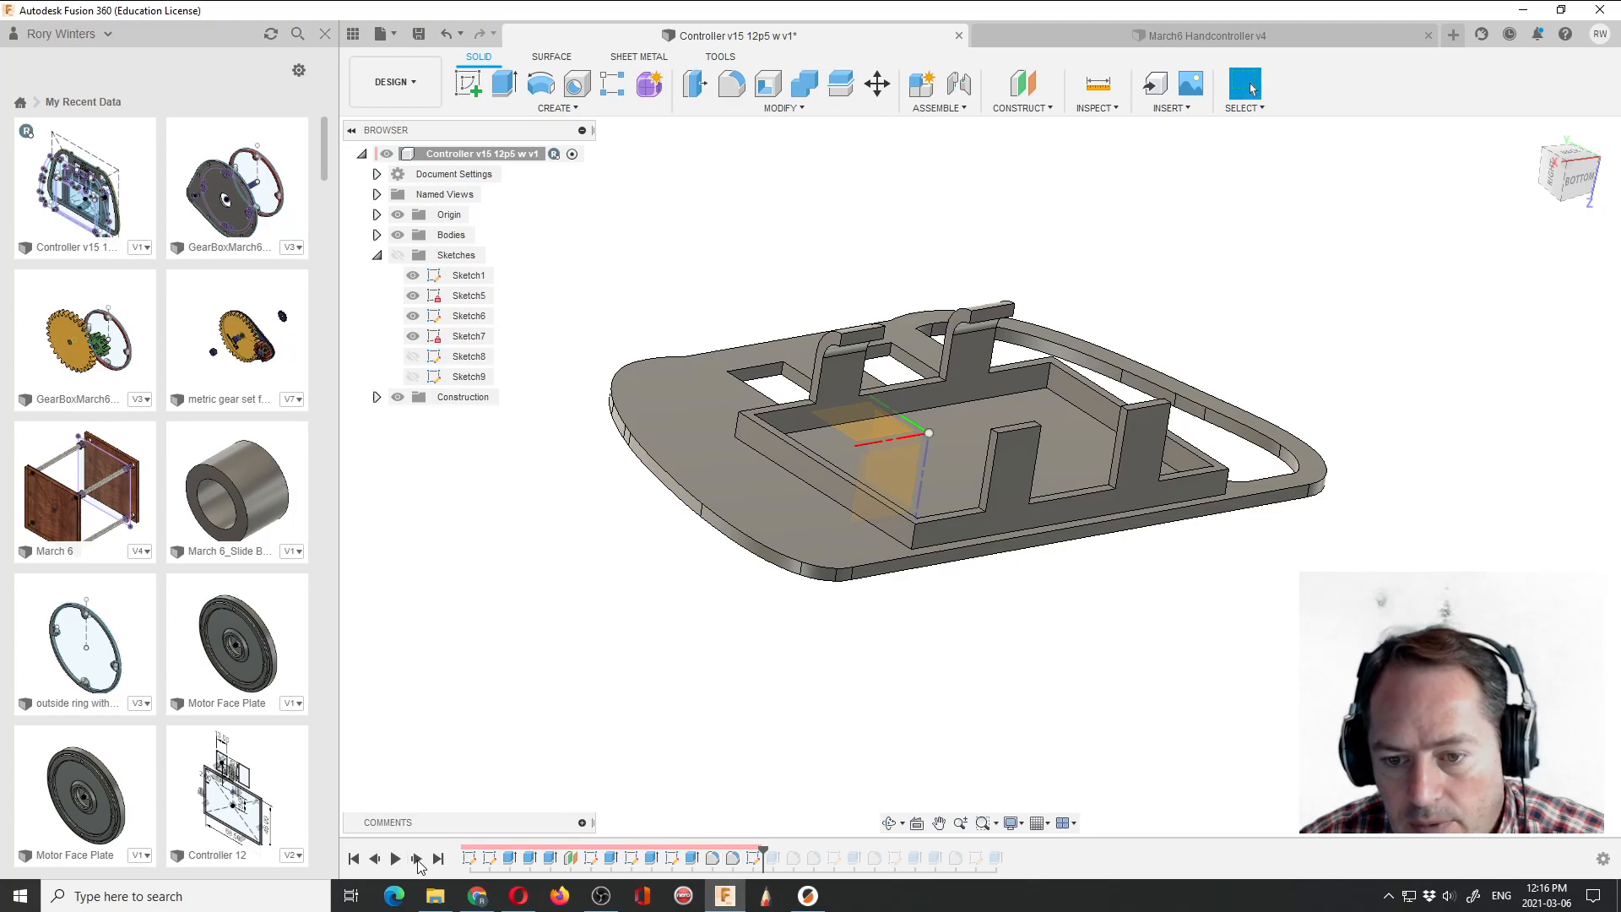
click(417, 859)
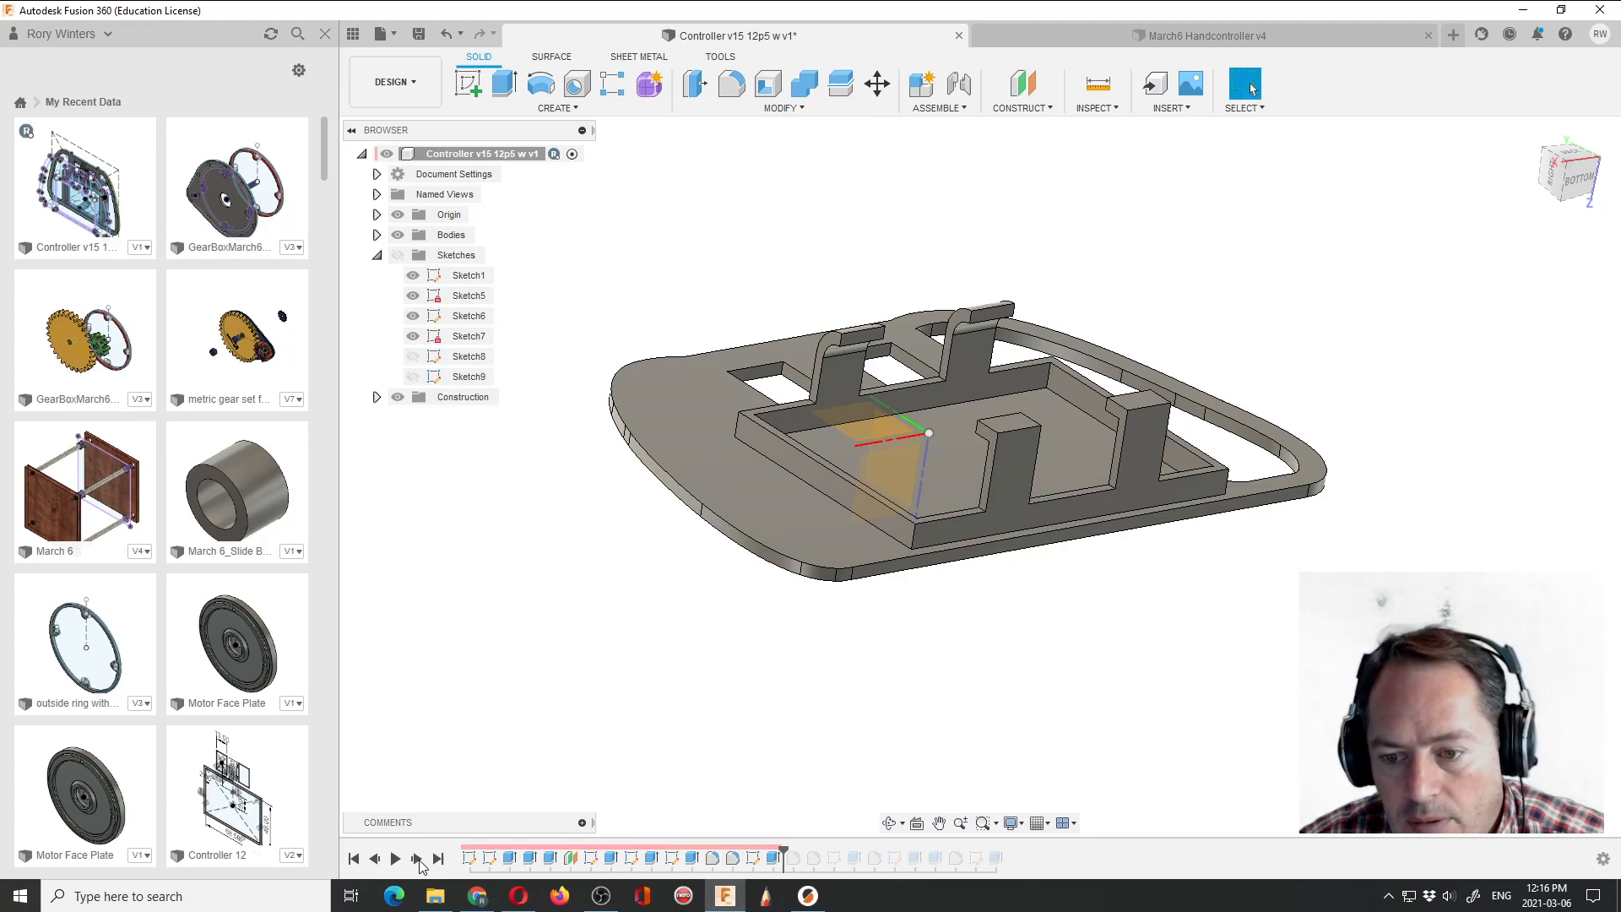
click(416, 859)
click(416, 859)
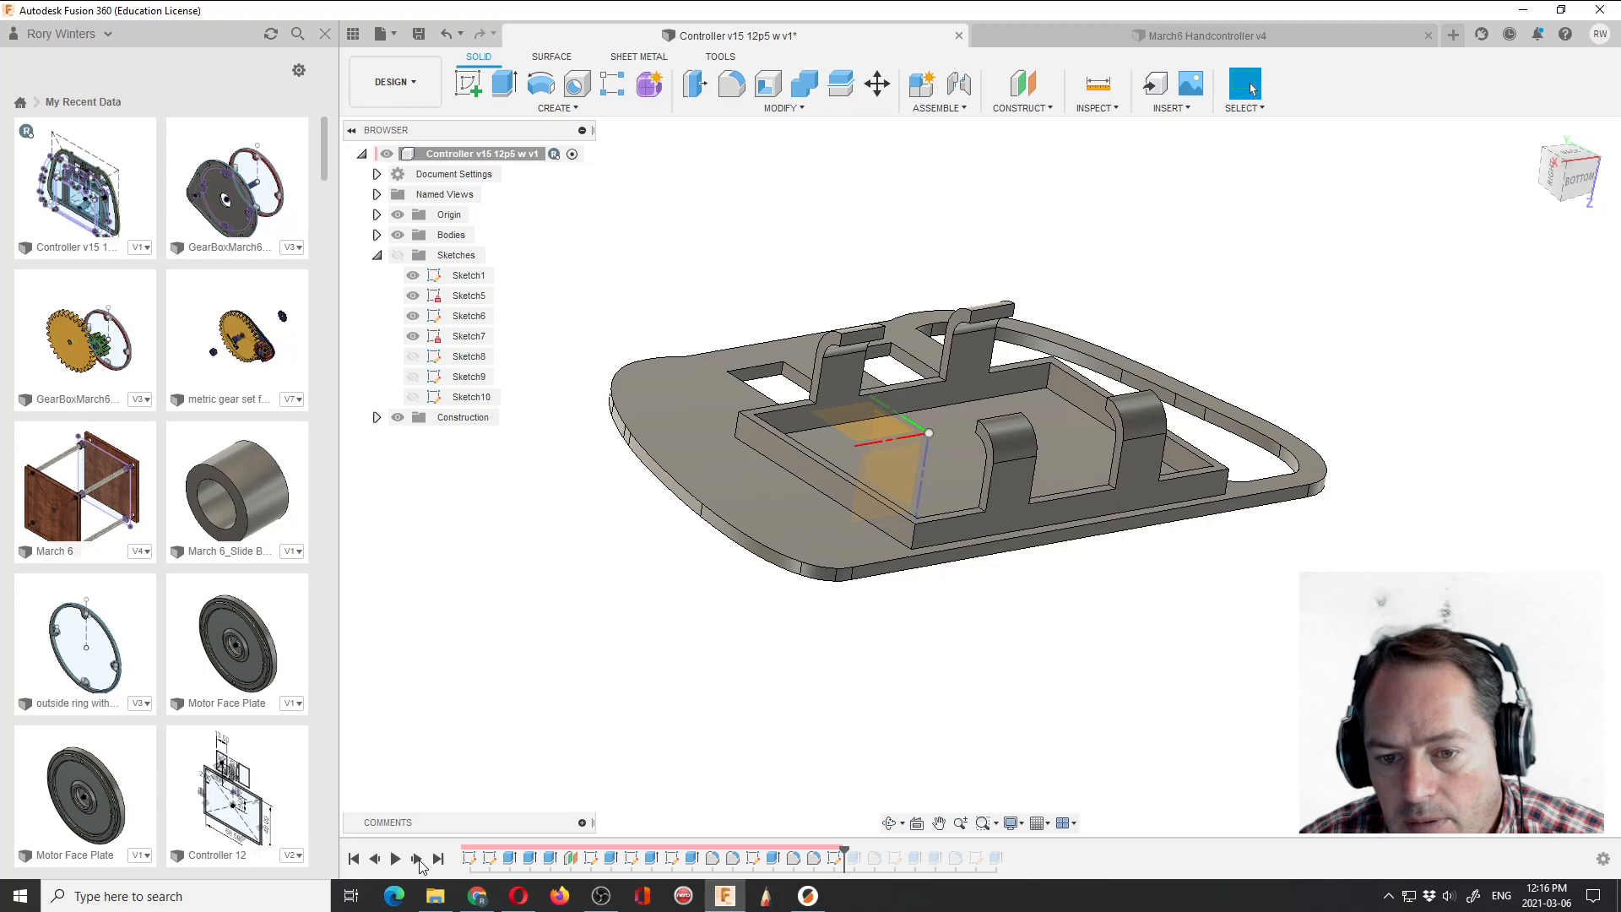
click(416, 859)
click(416, 859)
click(416, 859)
click(416, 859)
click(416, 859)
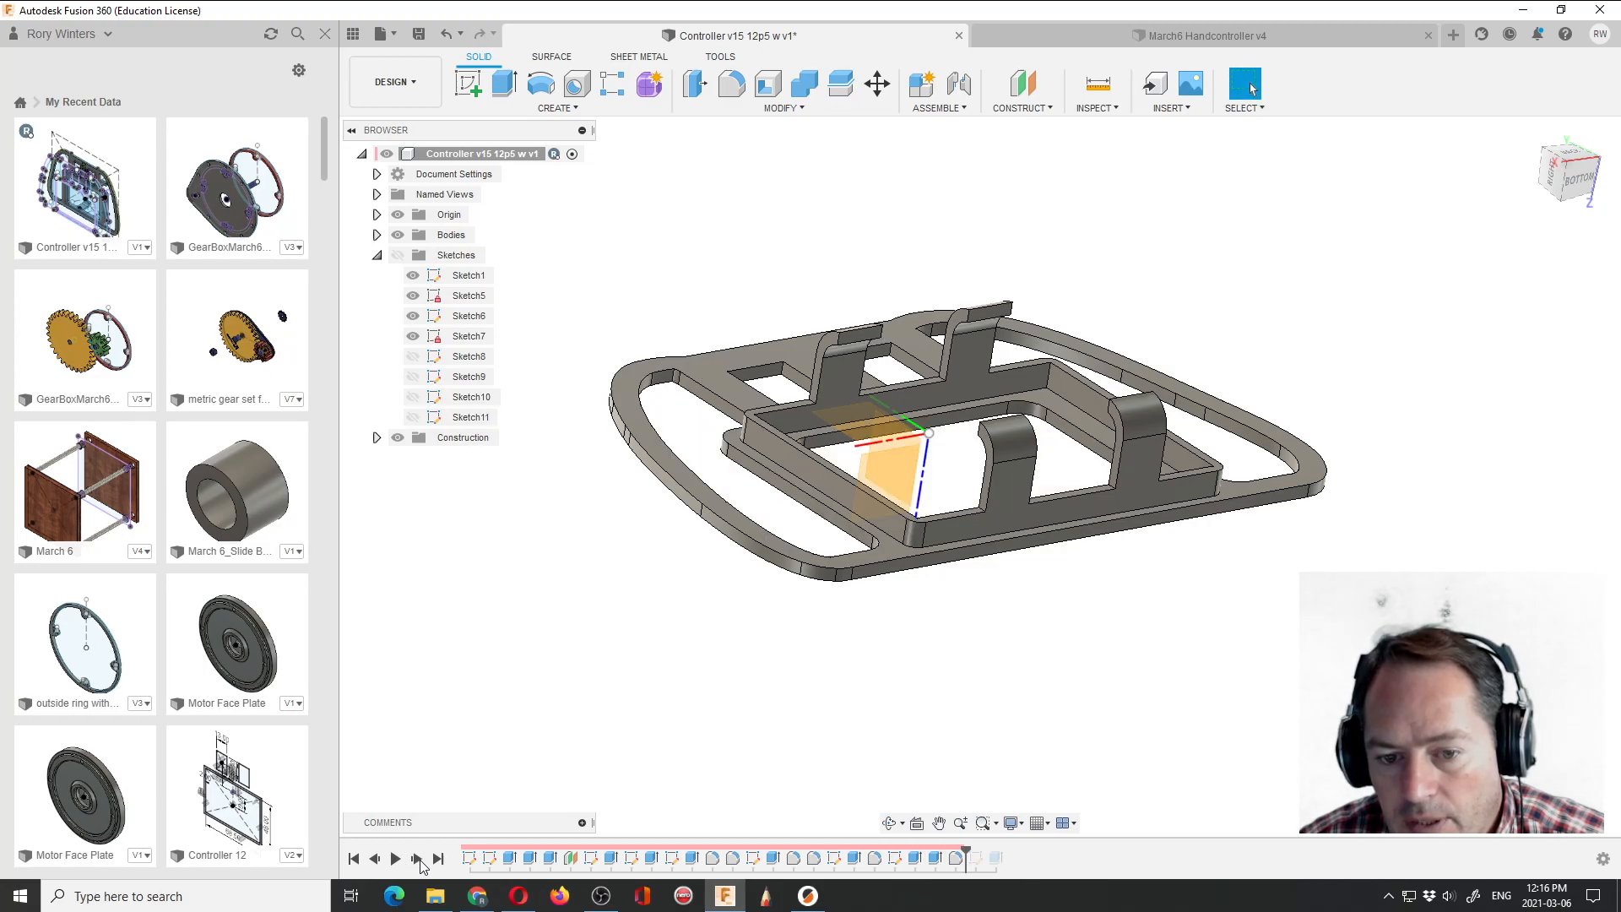
click(416, 858)
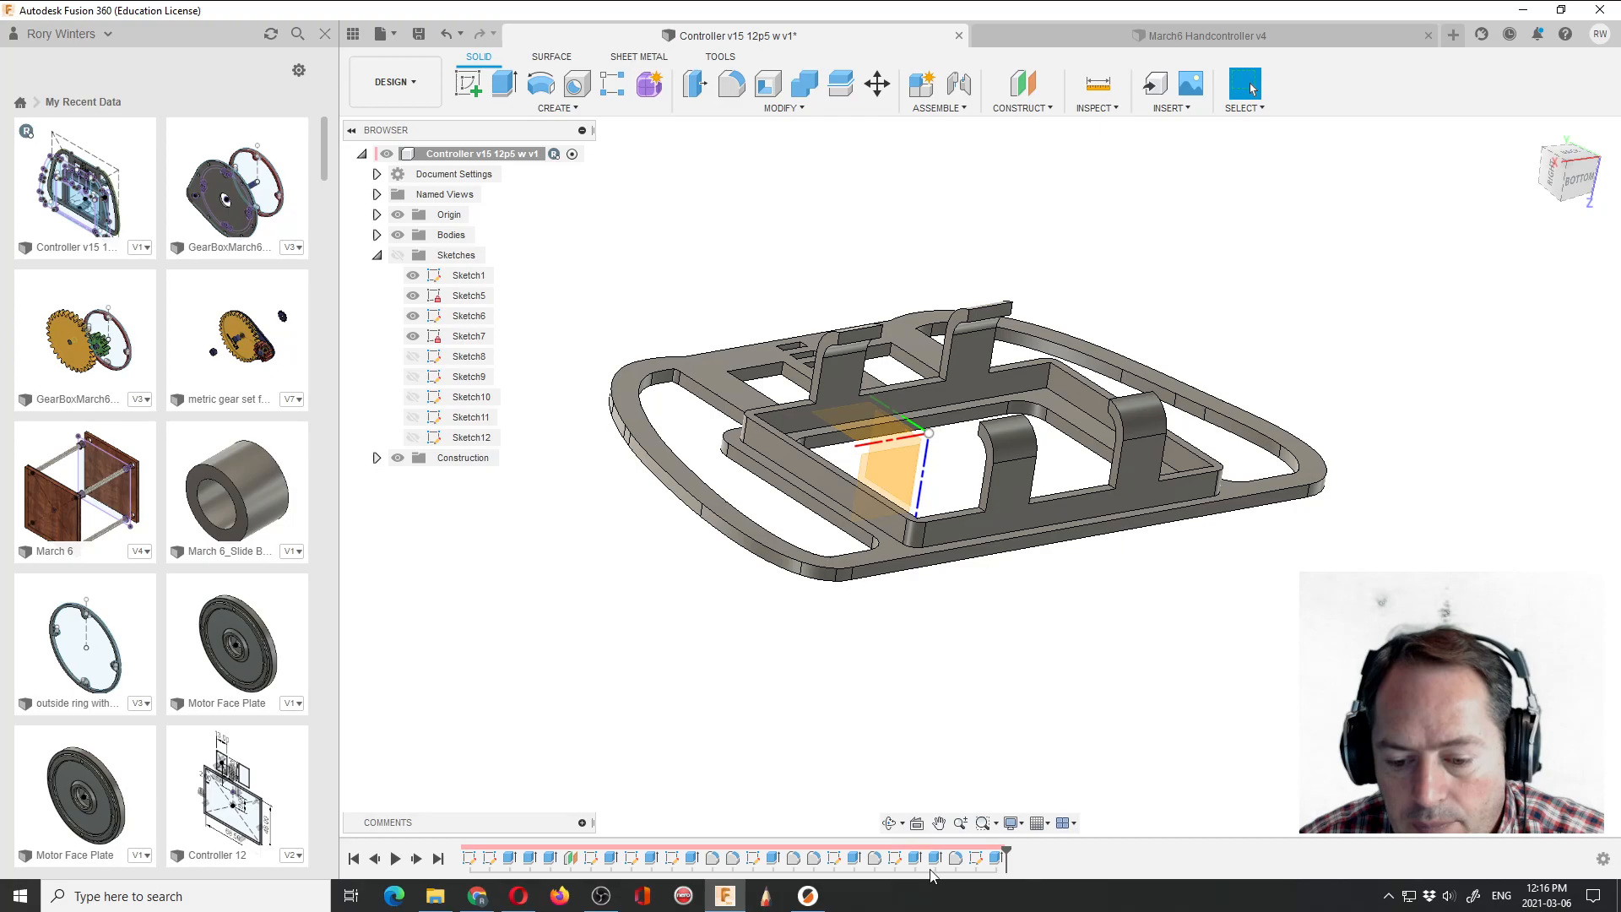
Open the reference design's last sketch and examine the dimensions and spacing of the three small slots at the frame's top centre.
right_click(978, 857)
click(1024, 688)
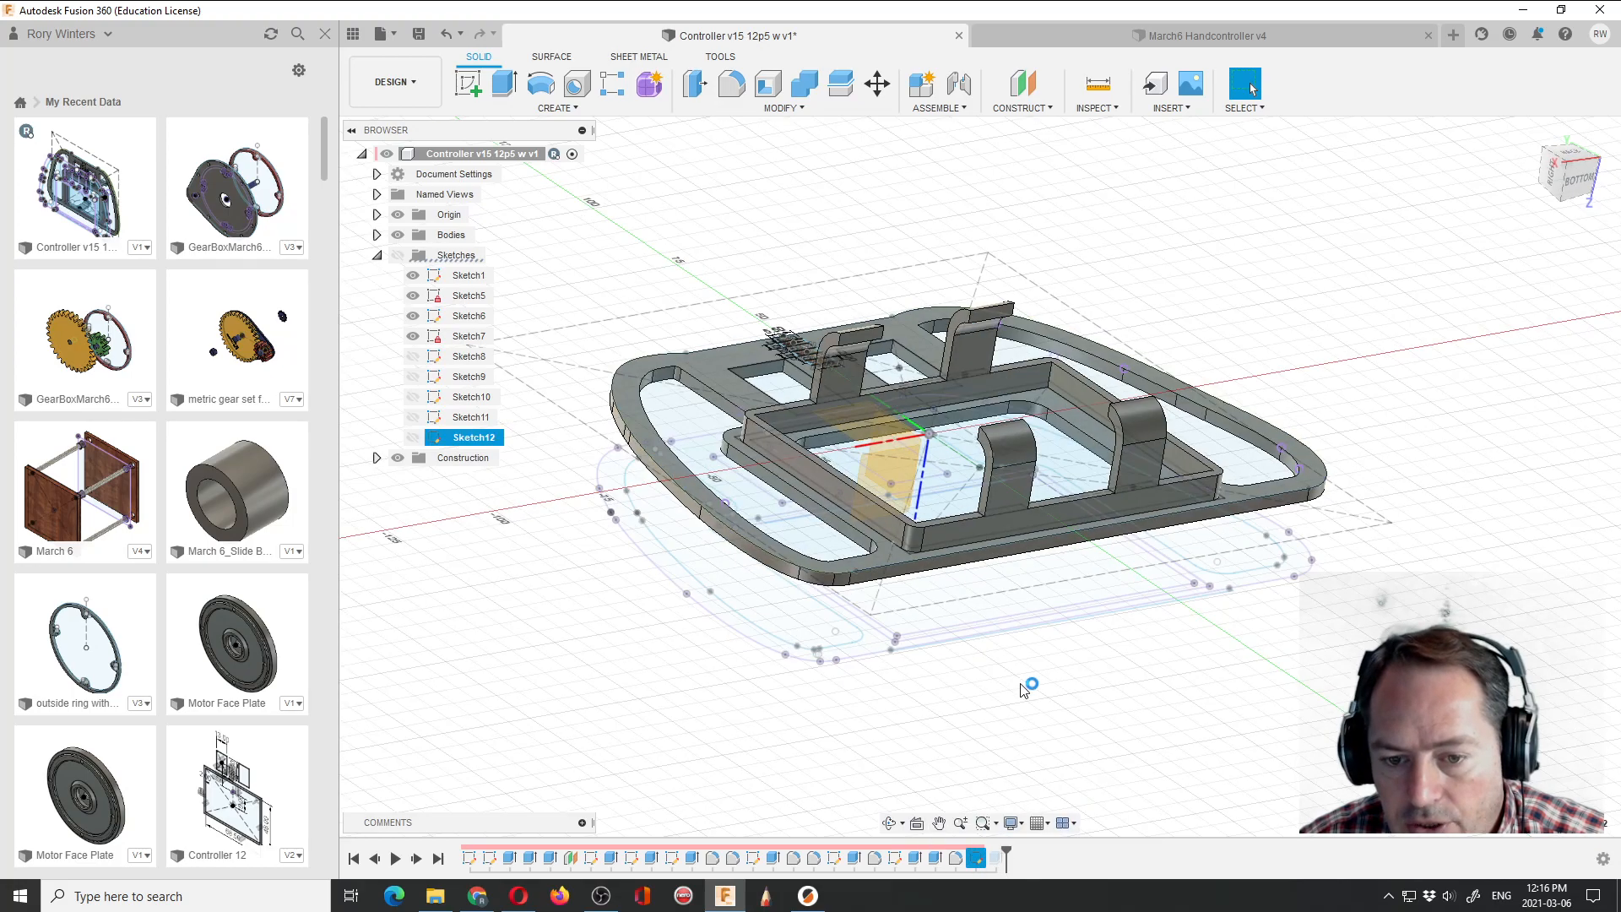
scroll(900, 249, up, 5)
scroll(900, 249, down, 5)
scroll(940, 190, up, 6)
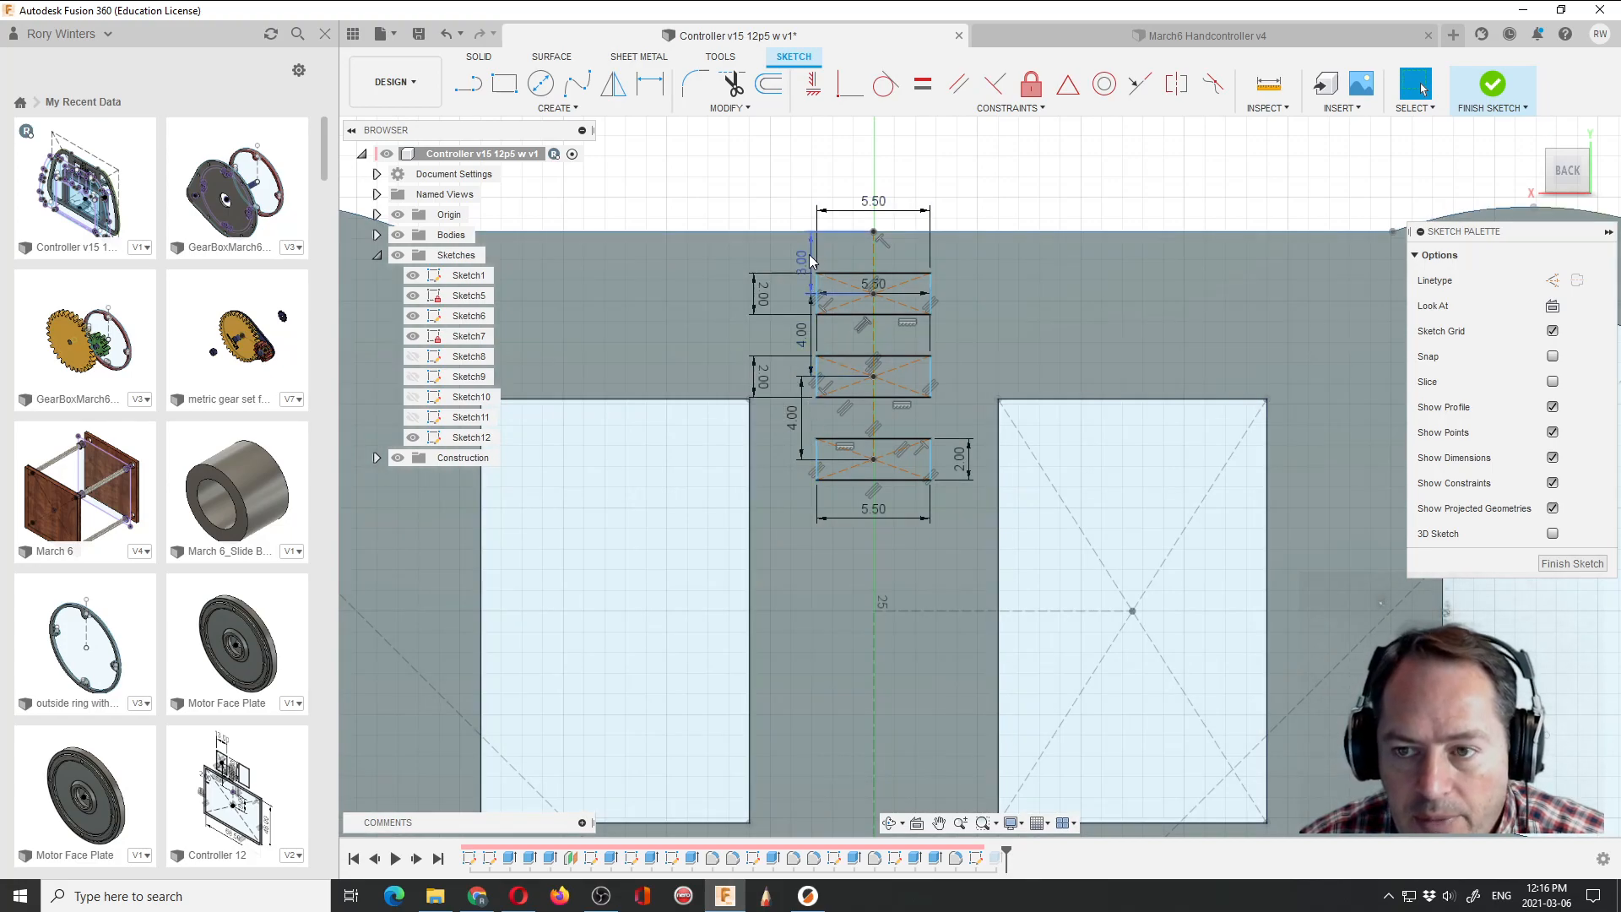
Switch to the March6 Handcontroller design and start a sketch on the plate's front face at the top crossbar.
click(1199, 35)
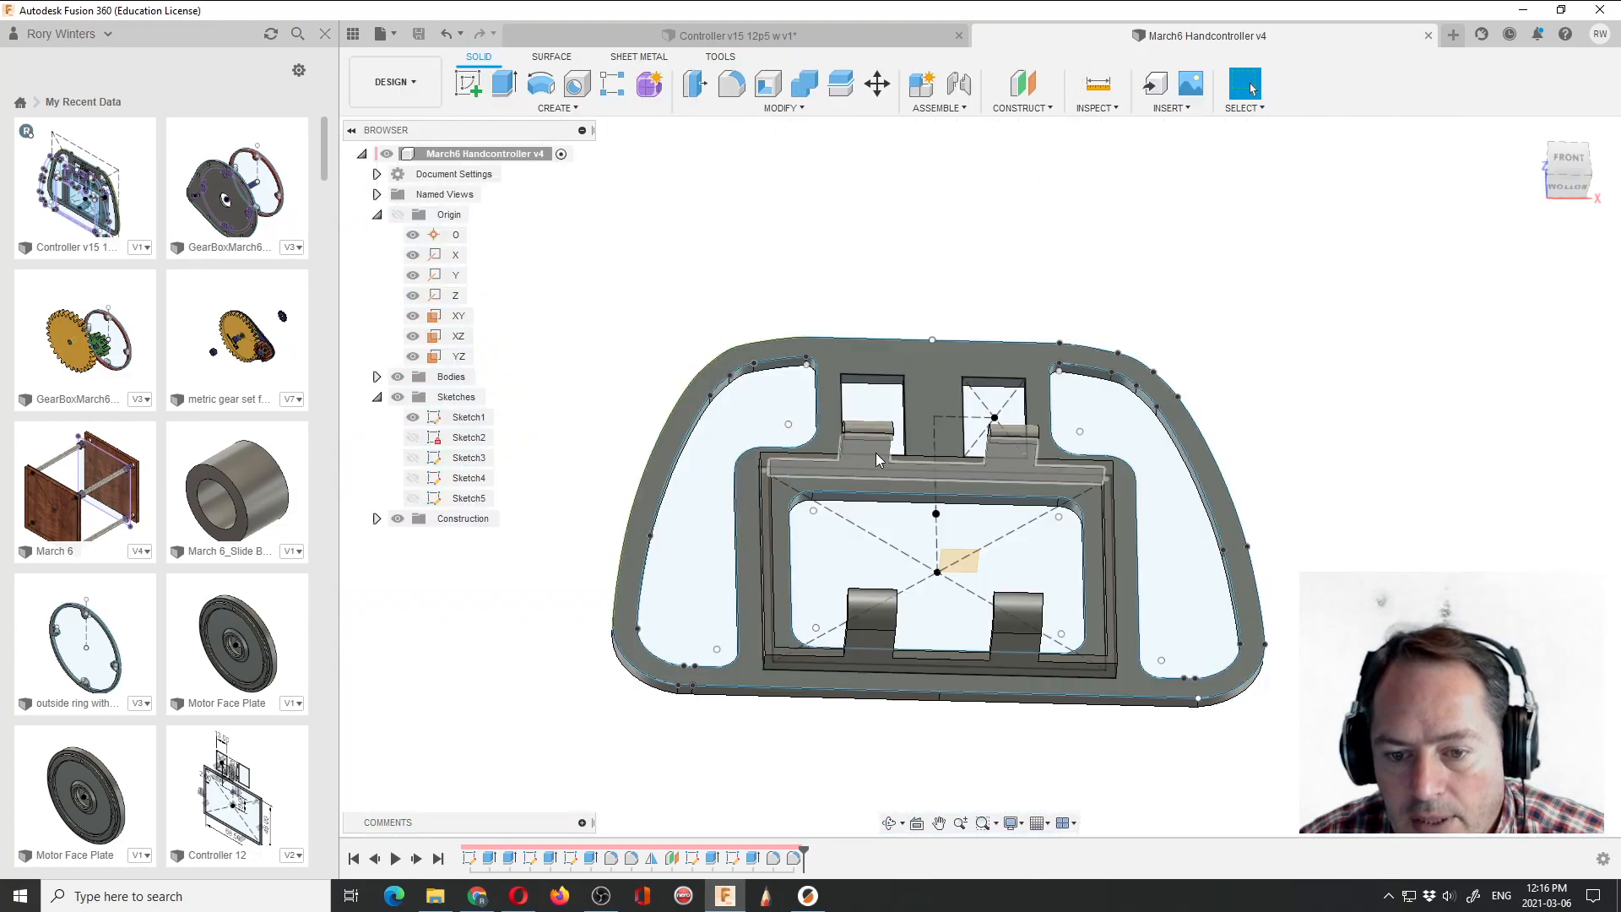
click(468, 84)
click(920, 343)
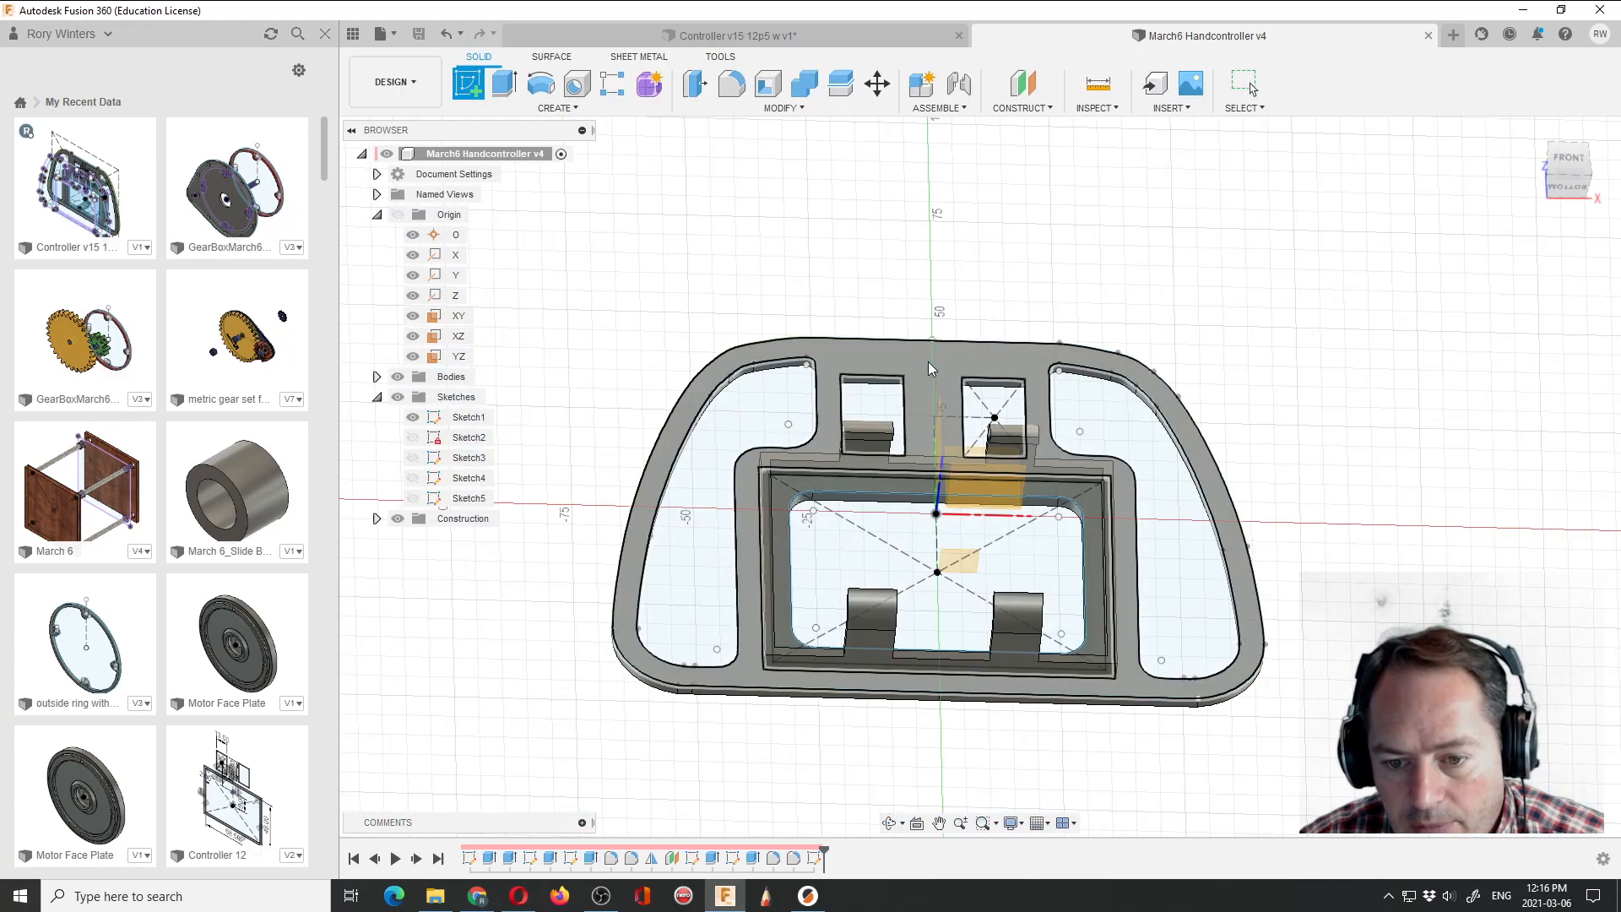
click(929, 363)
scroll(988, 512, up, 5)
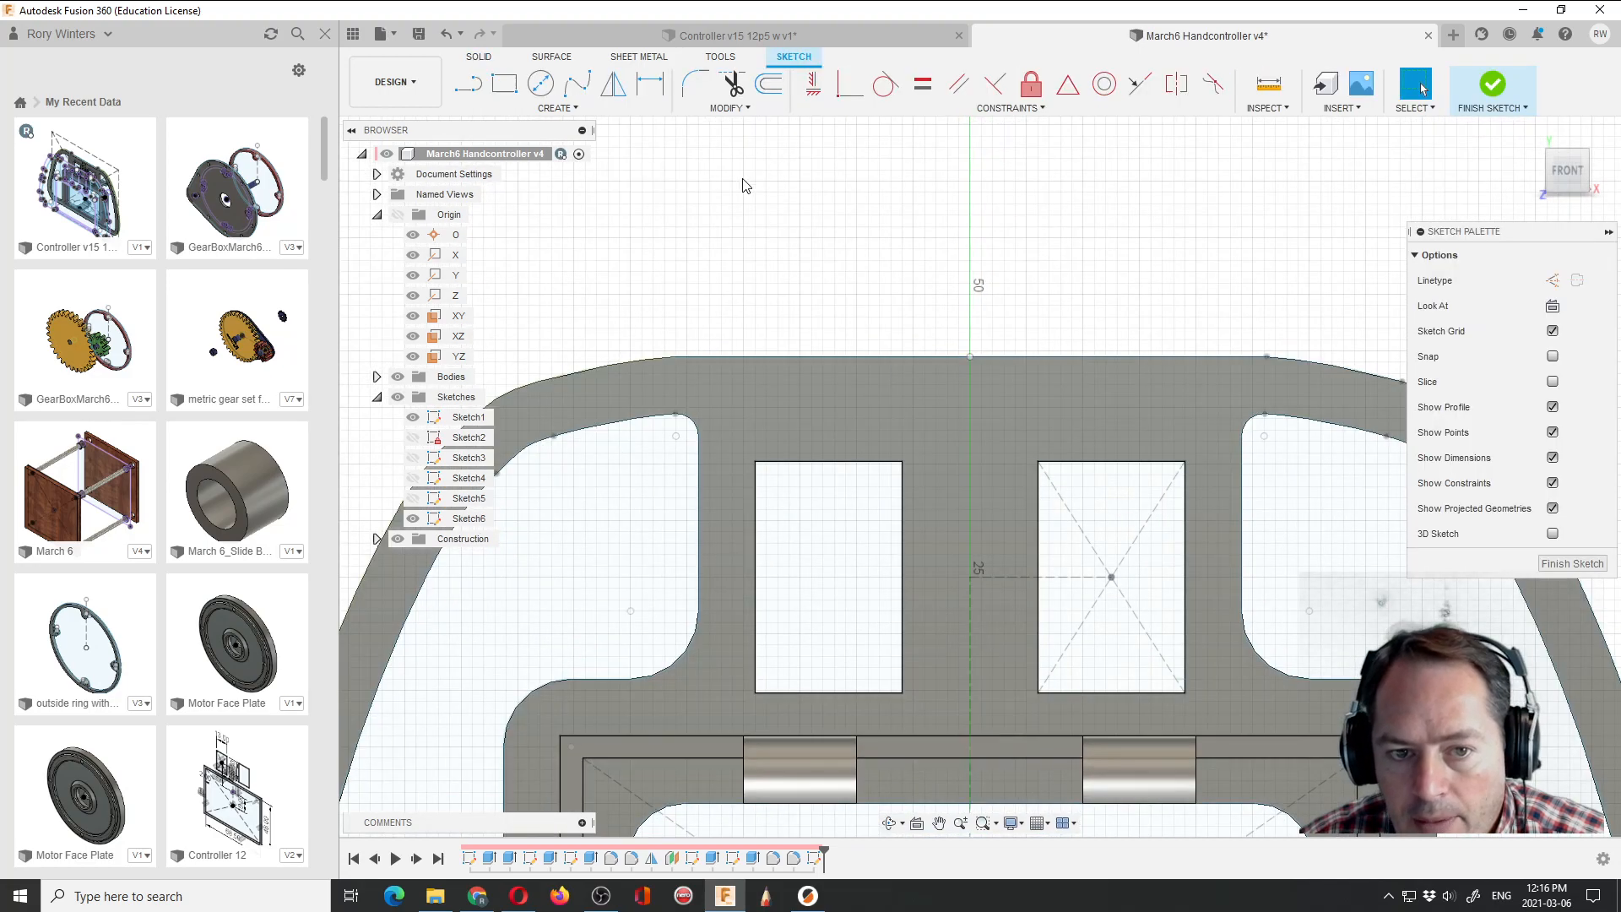
click(468, 84)
scroll(1085, 456, up, 2)
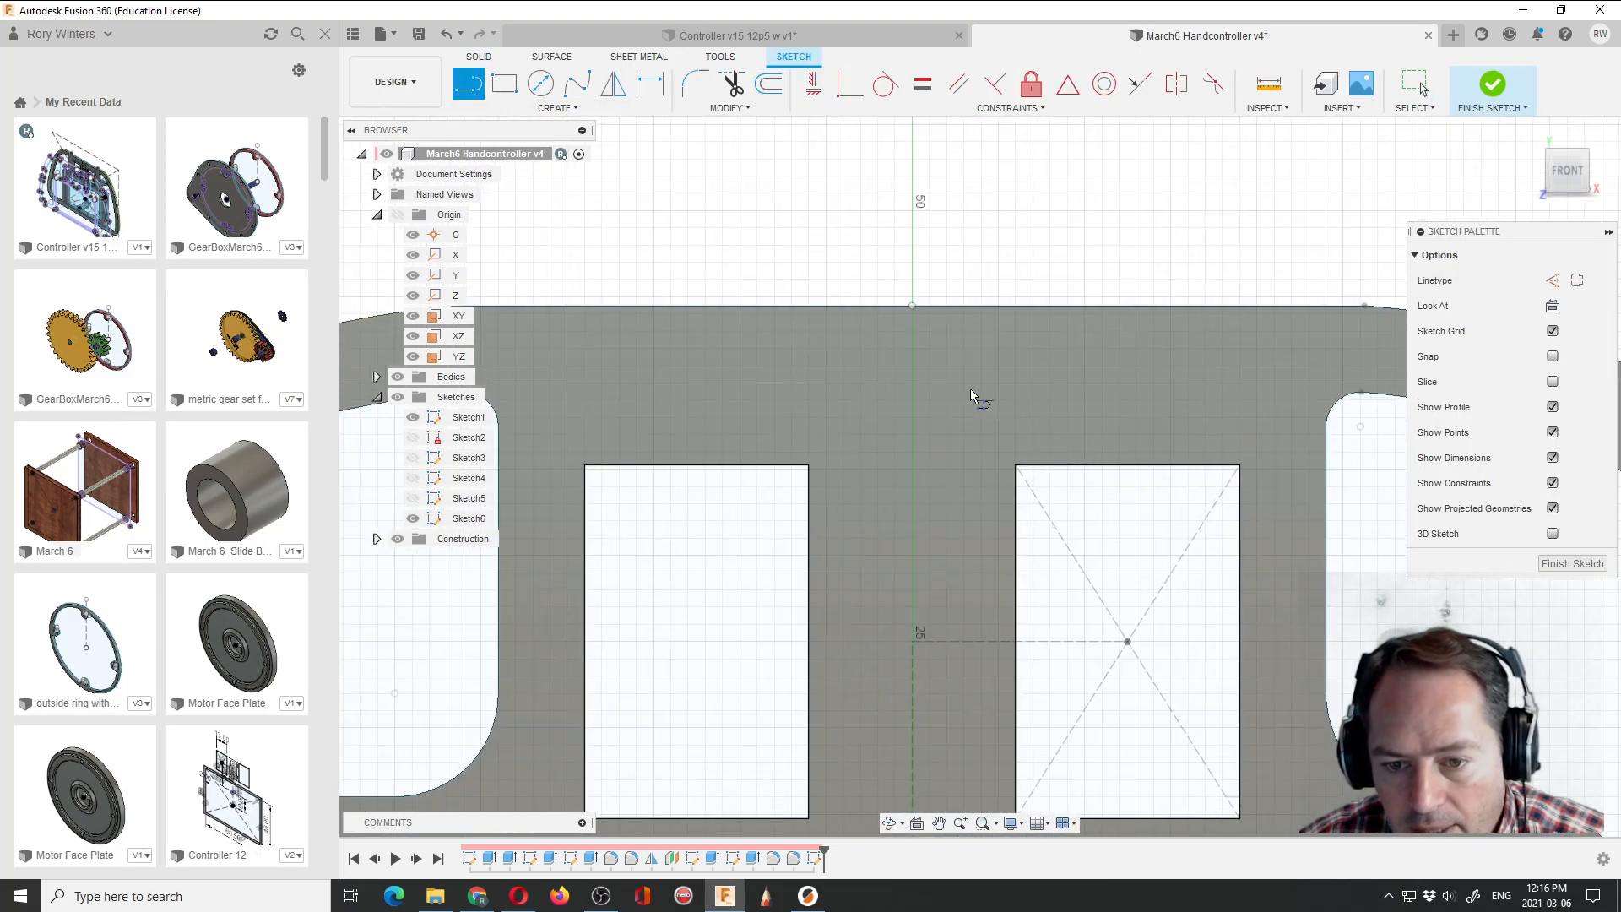
scroll(908, 343, up, 3)
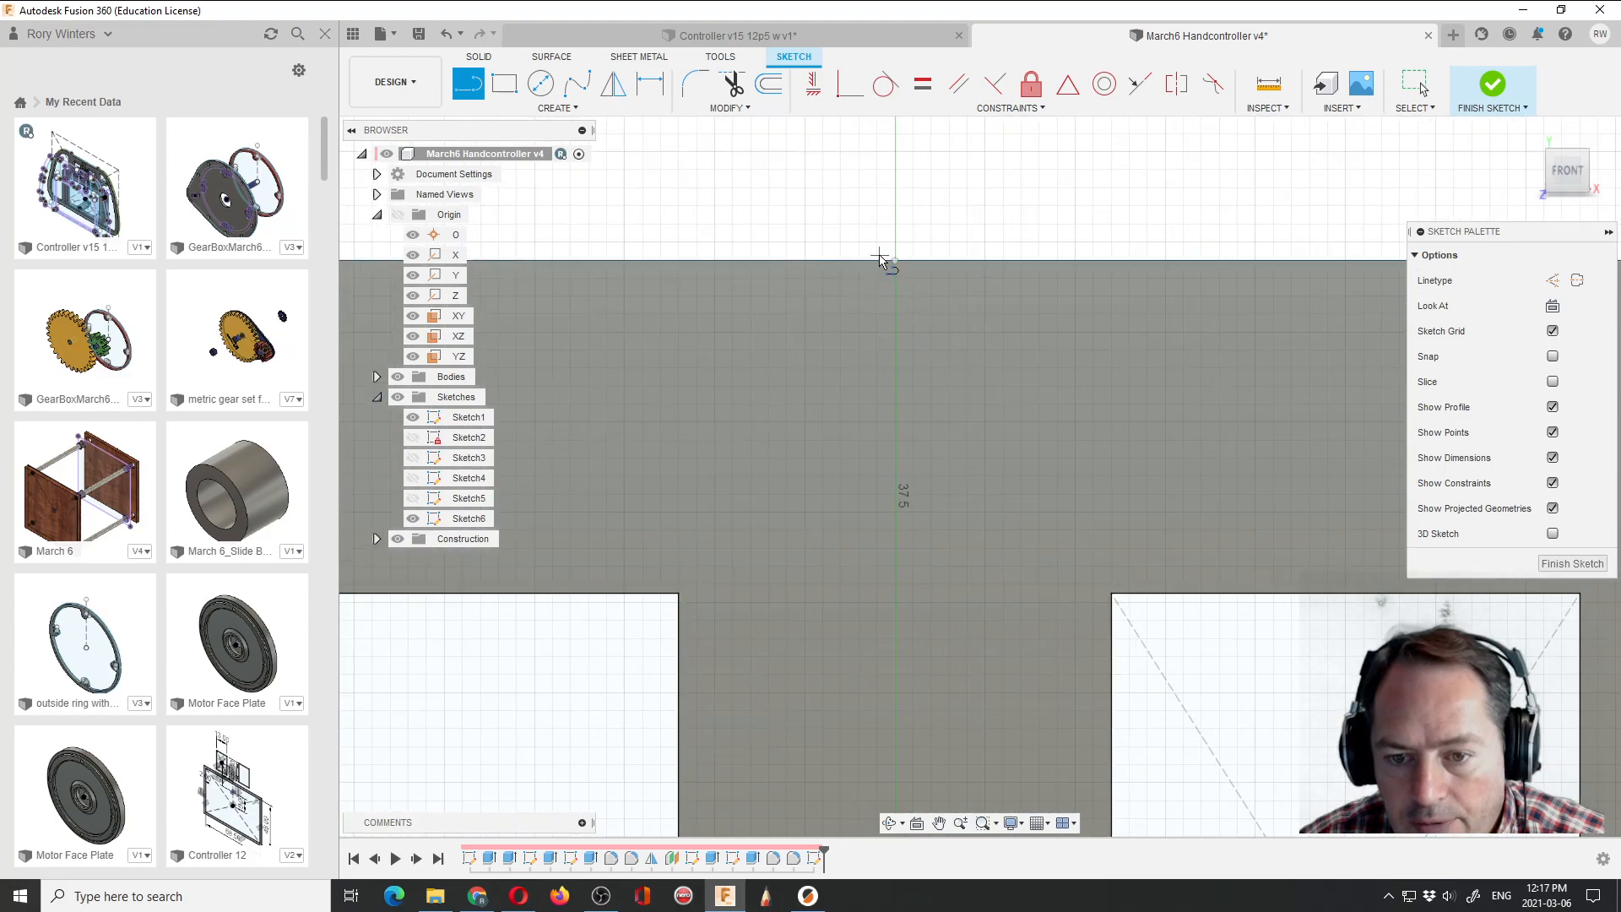
Project the whole controller body into the sketch using the bodies selection filter, with the projection link kept on.
click(558, 108)
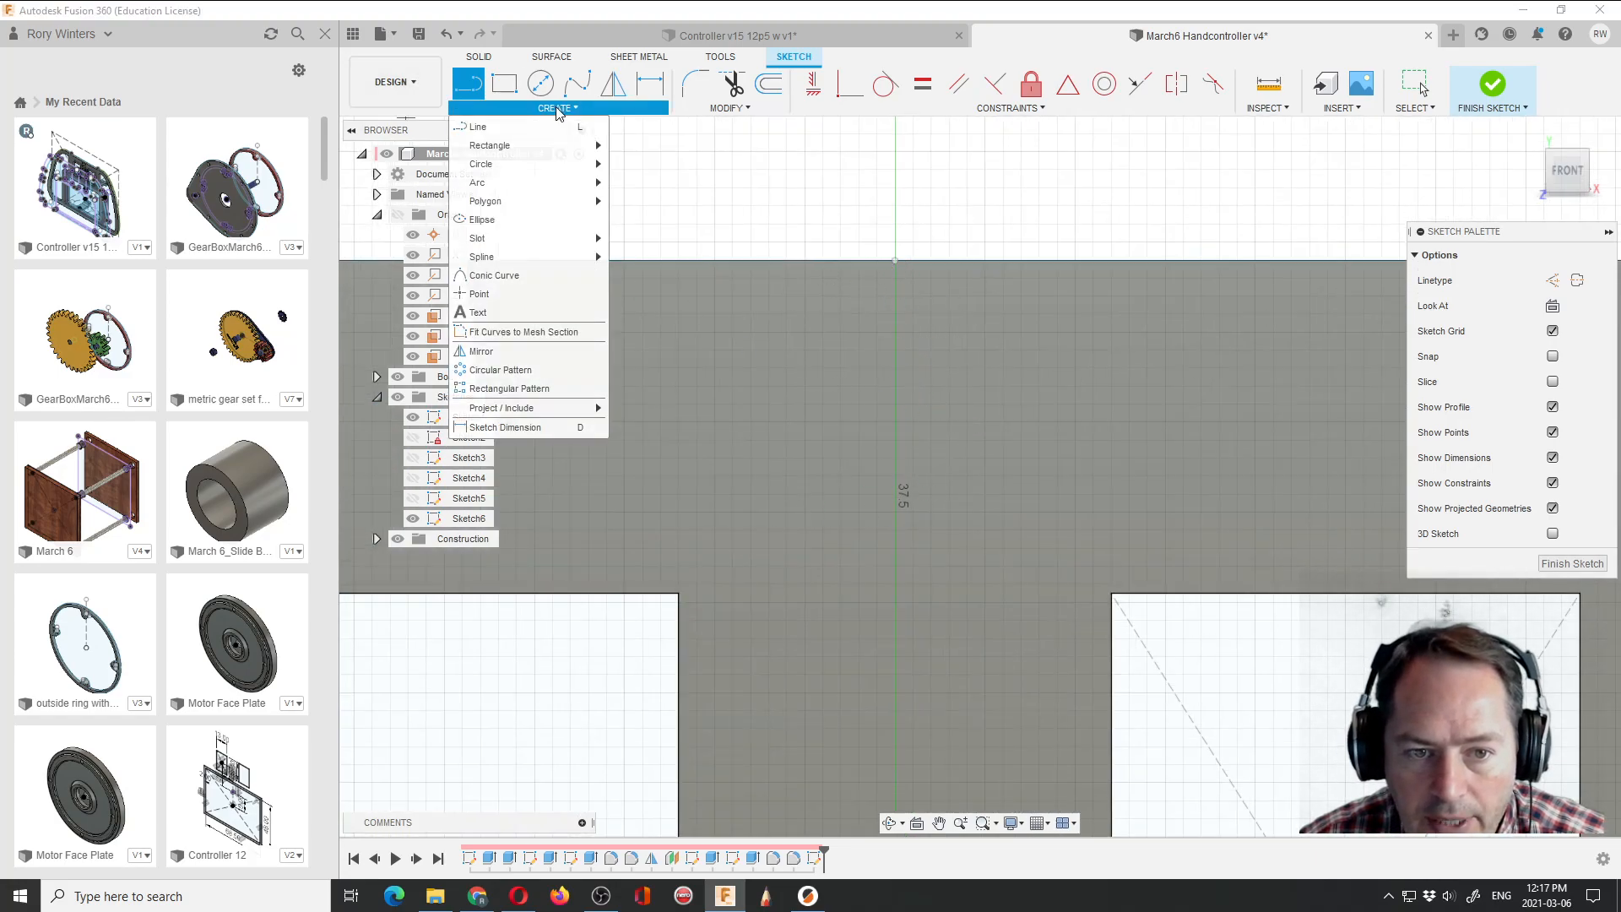
mouse_move(548, 408)
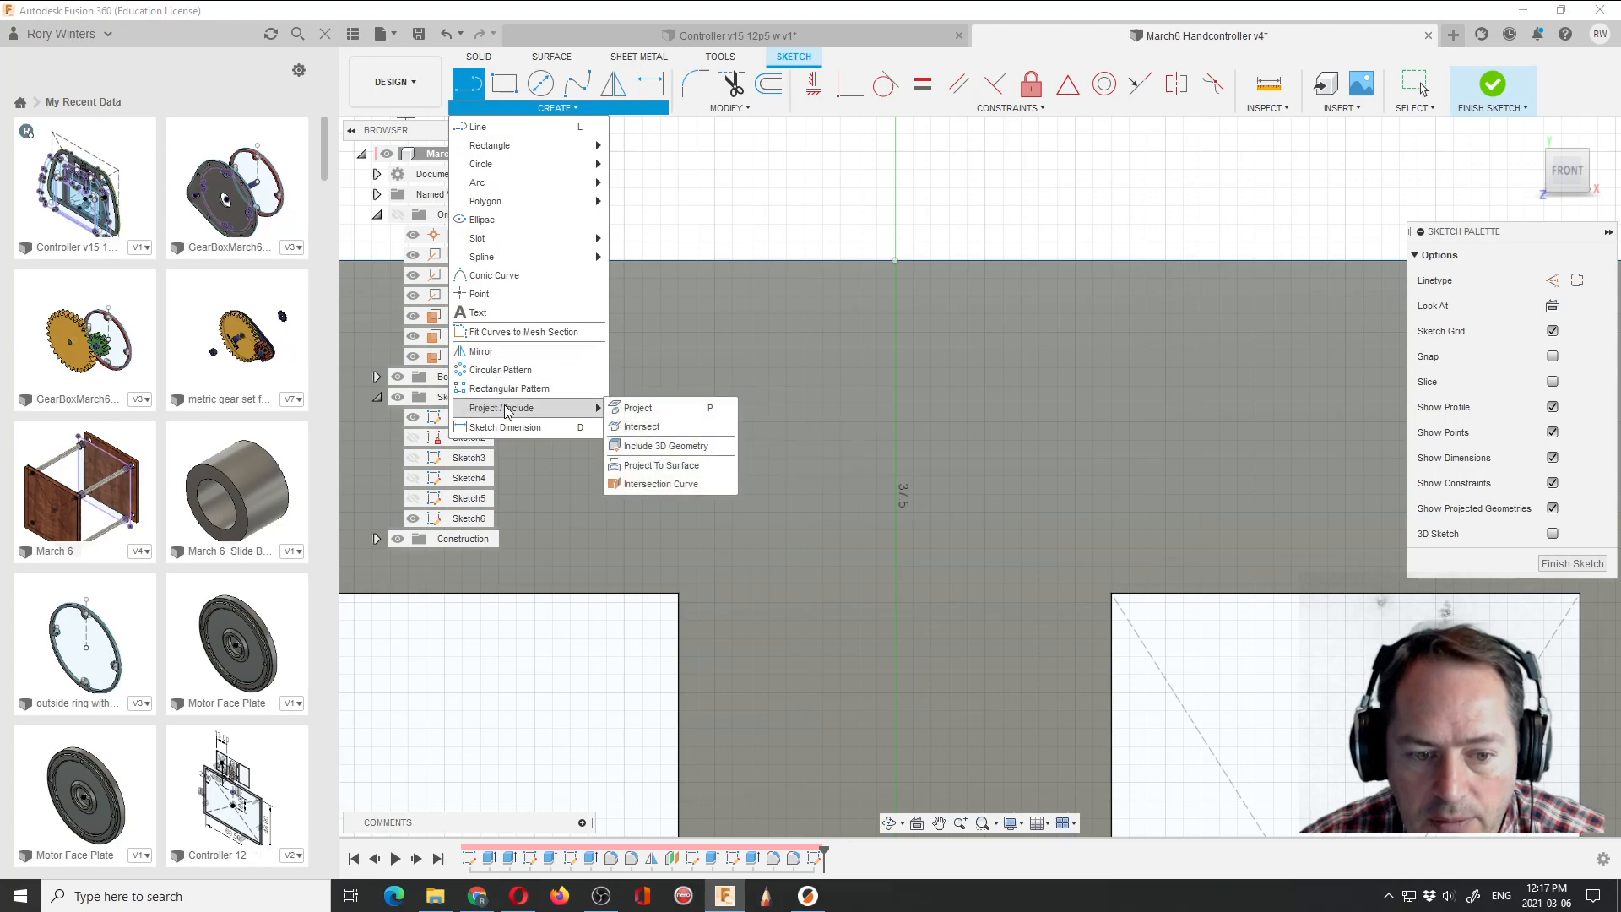
click(618, 409)
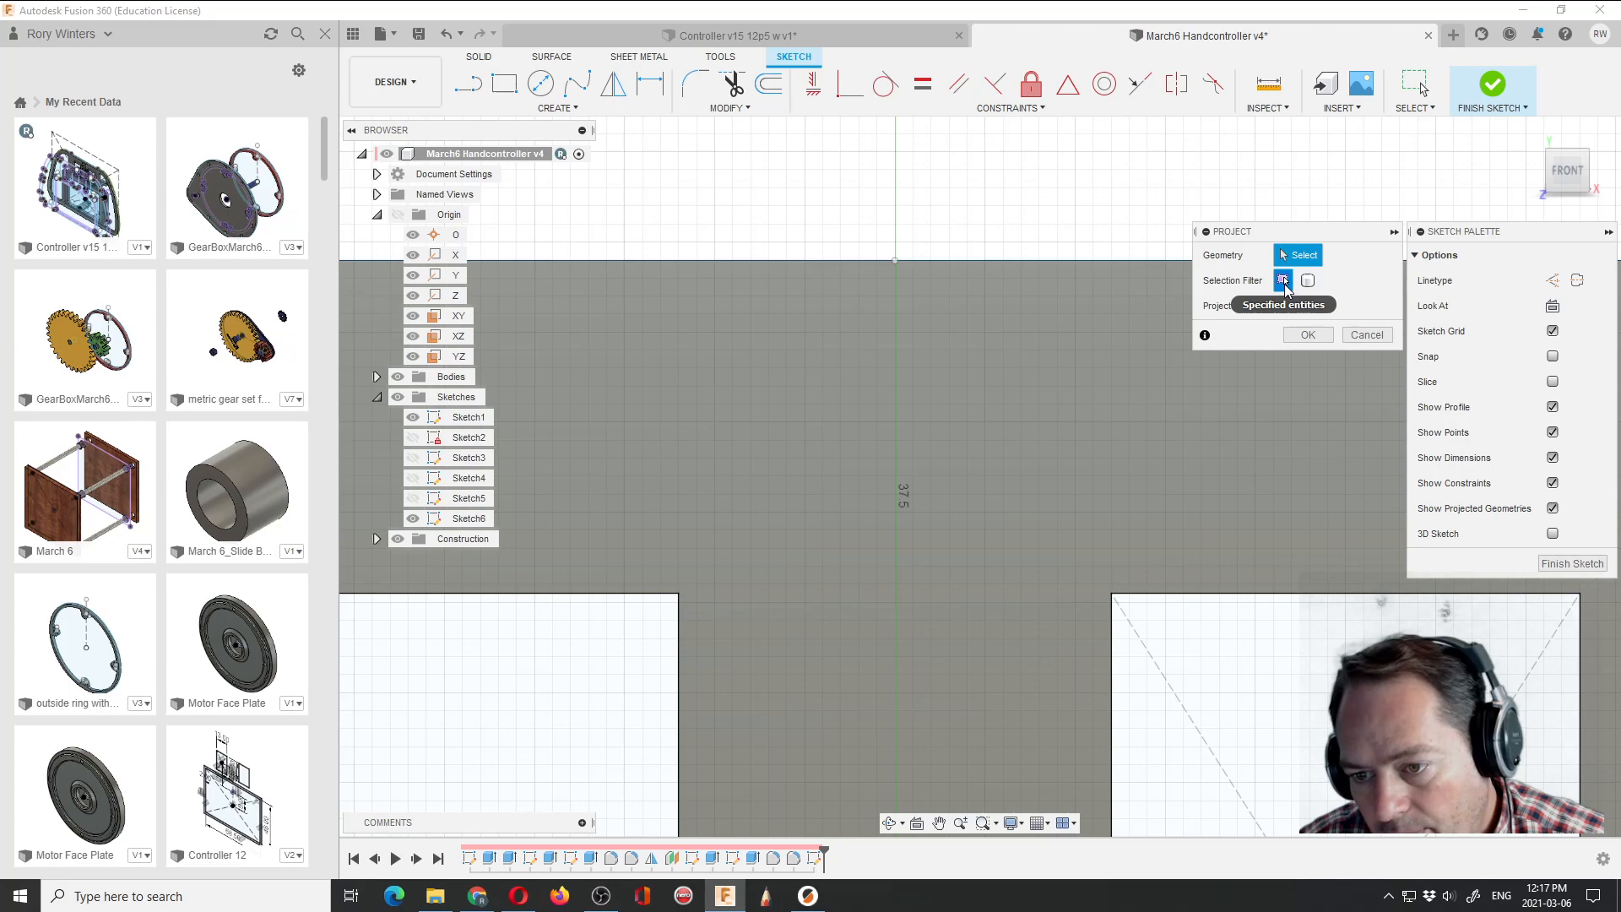
click(1307, 284)
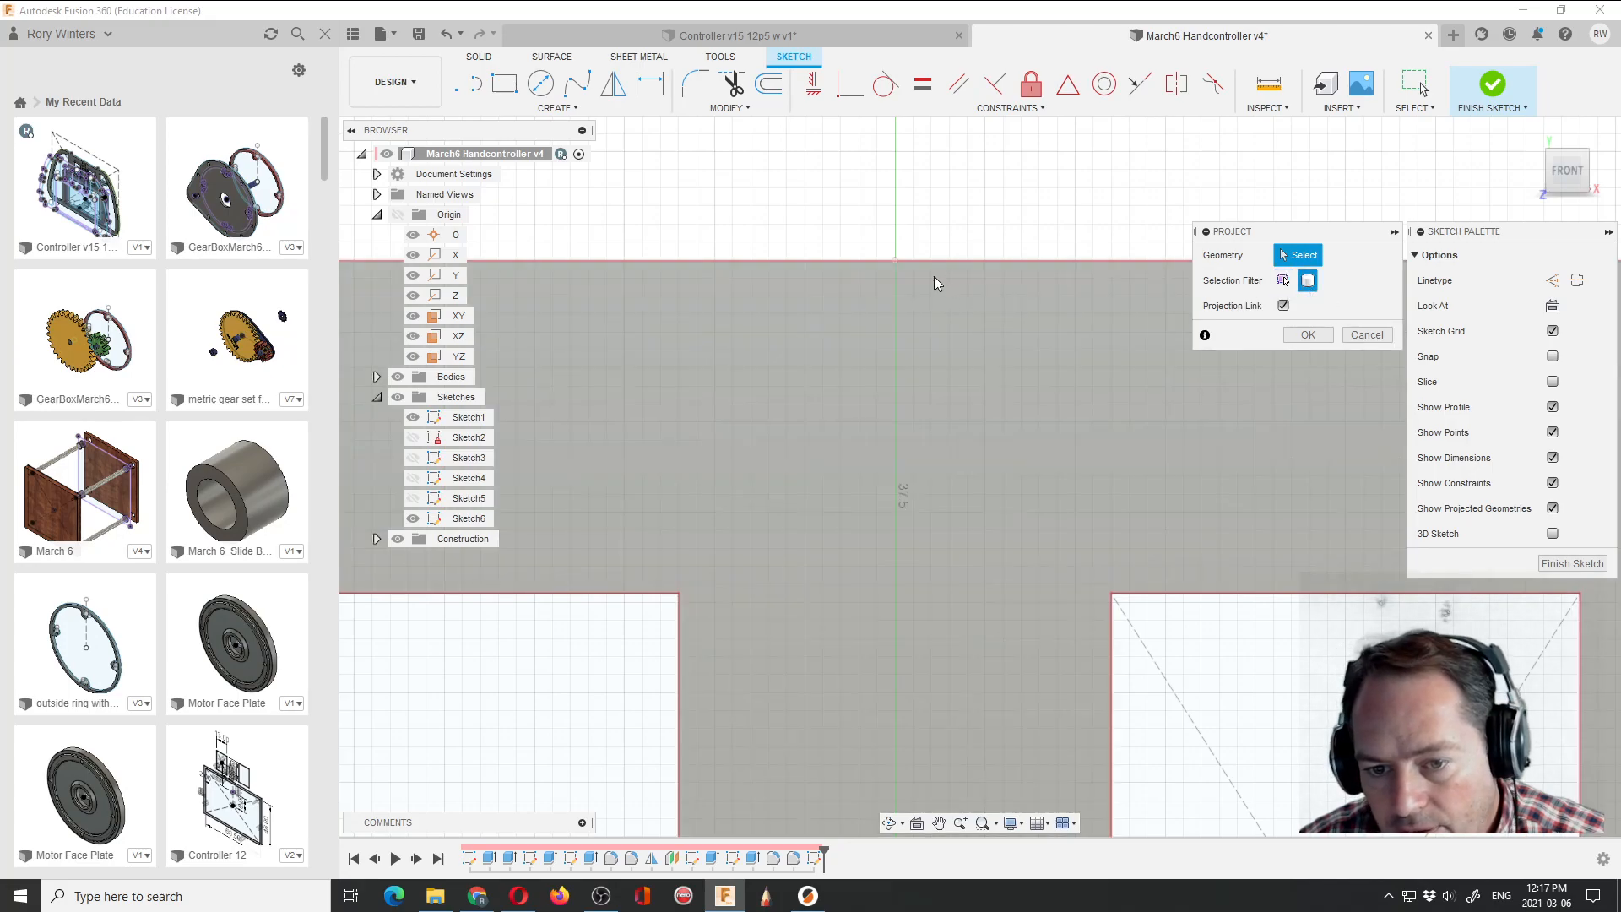
click(933, 276)
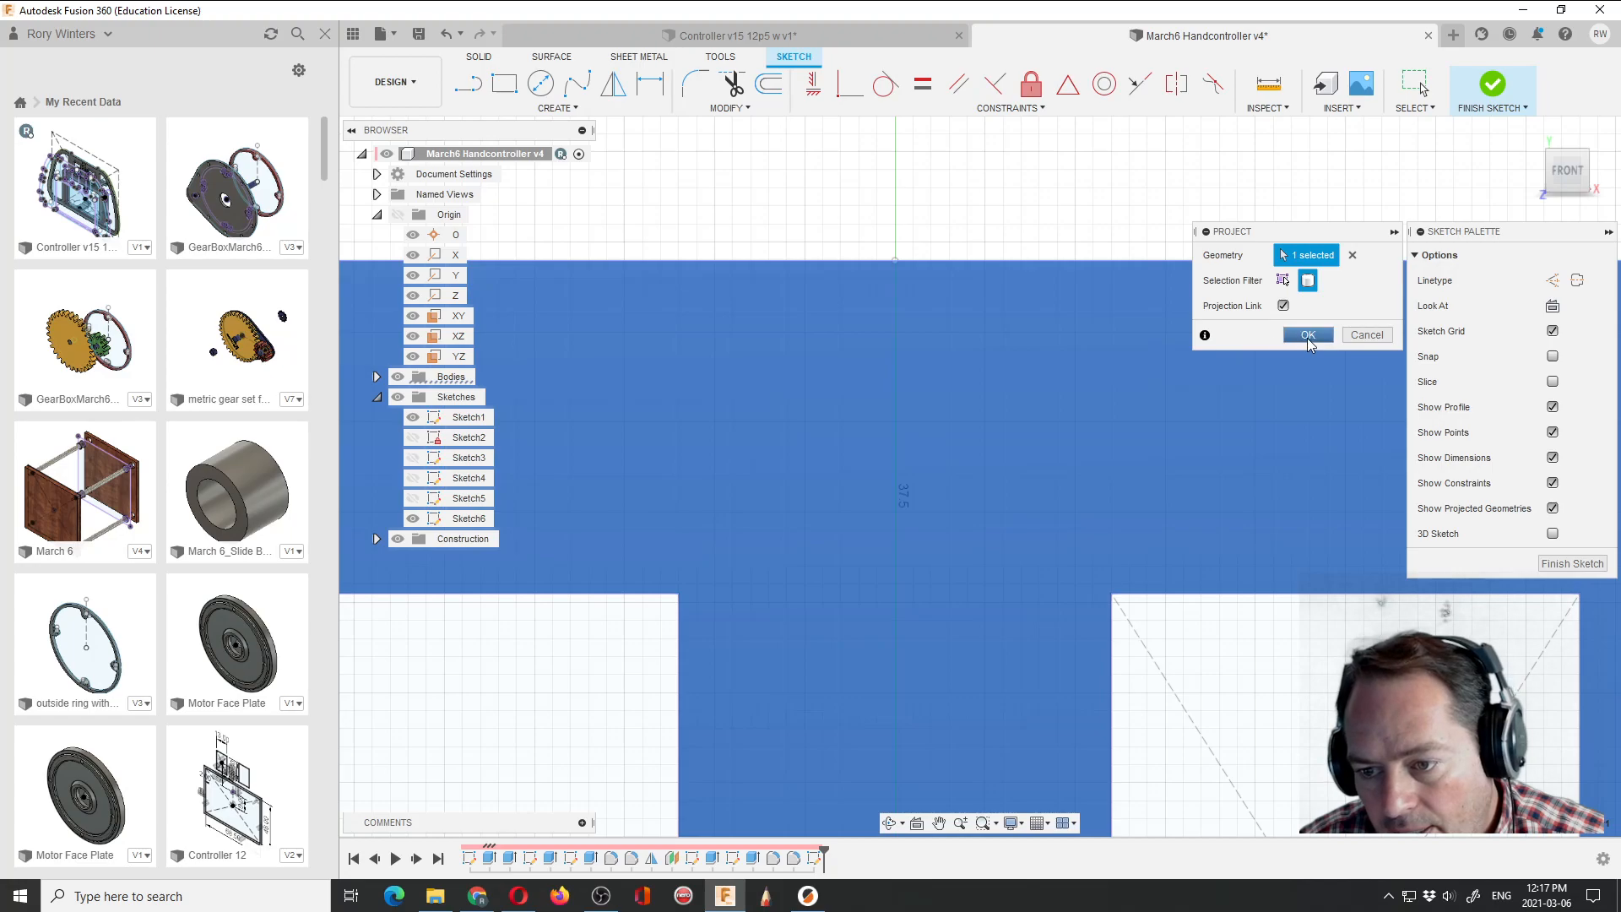
click(1307, 335)
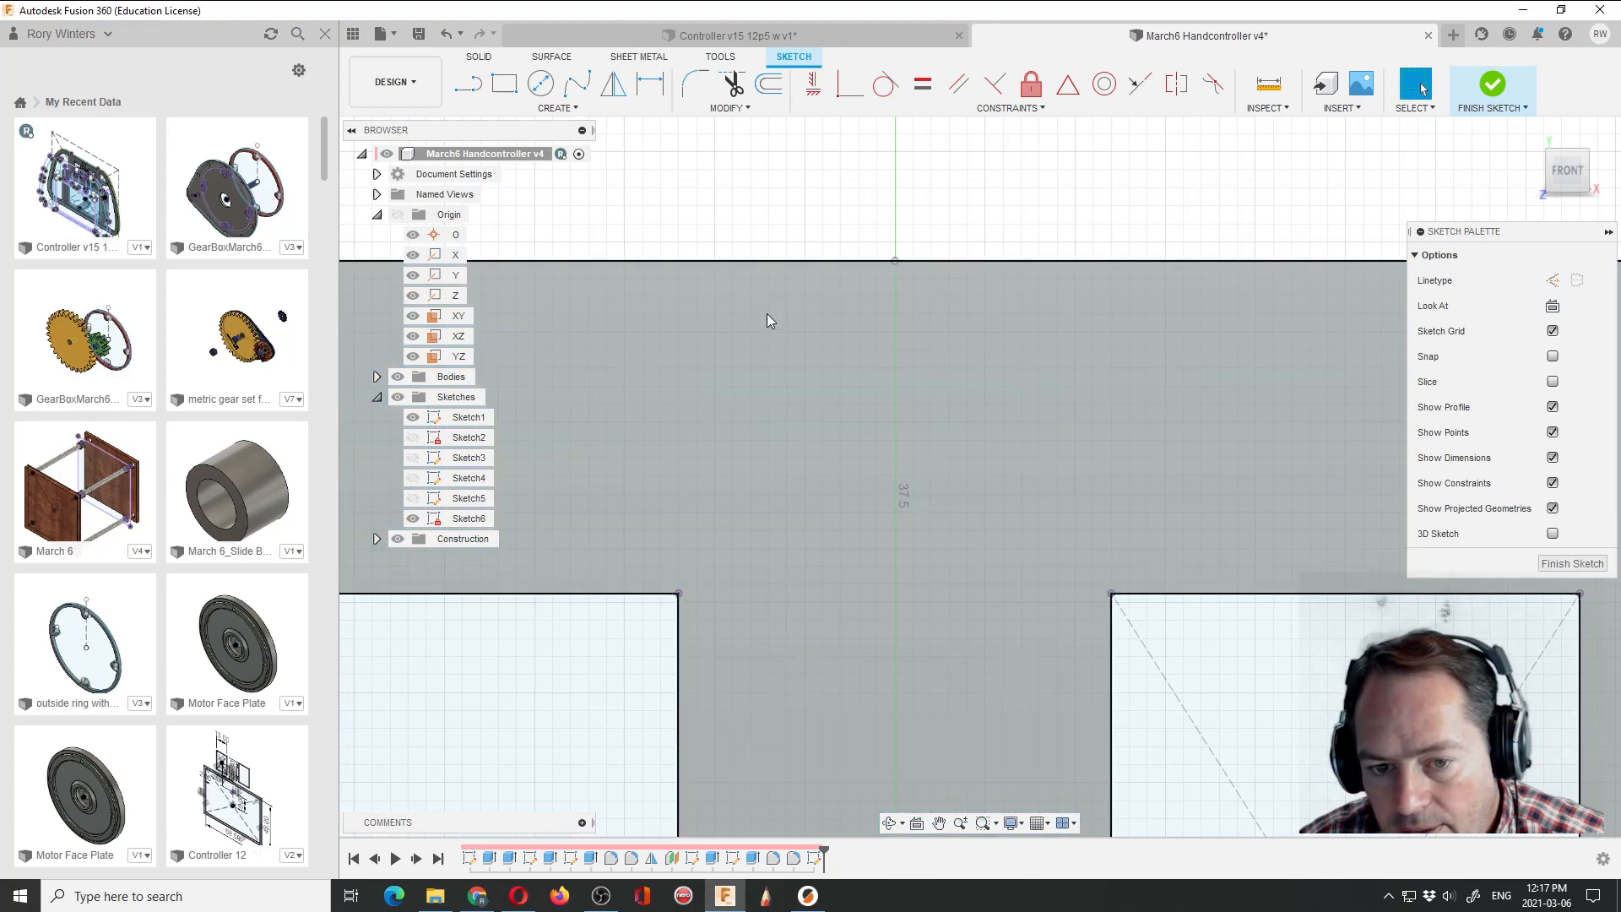
Draw a 3 mm vertical line down from the midpoint of the plate's top edge and convert it to construction geometry.
scroll(765, 314, down, 5)
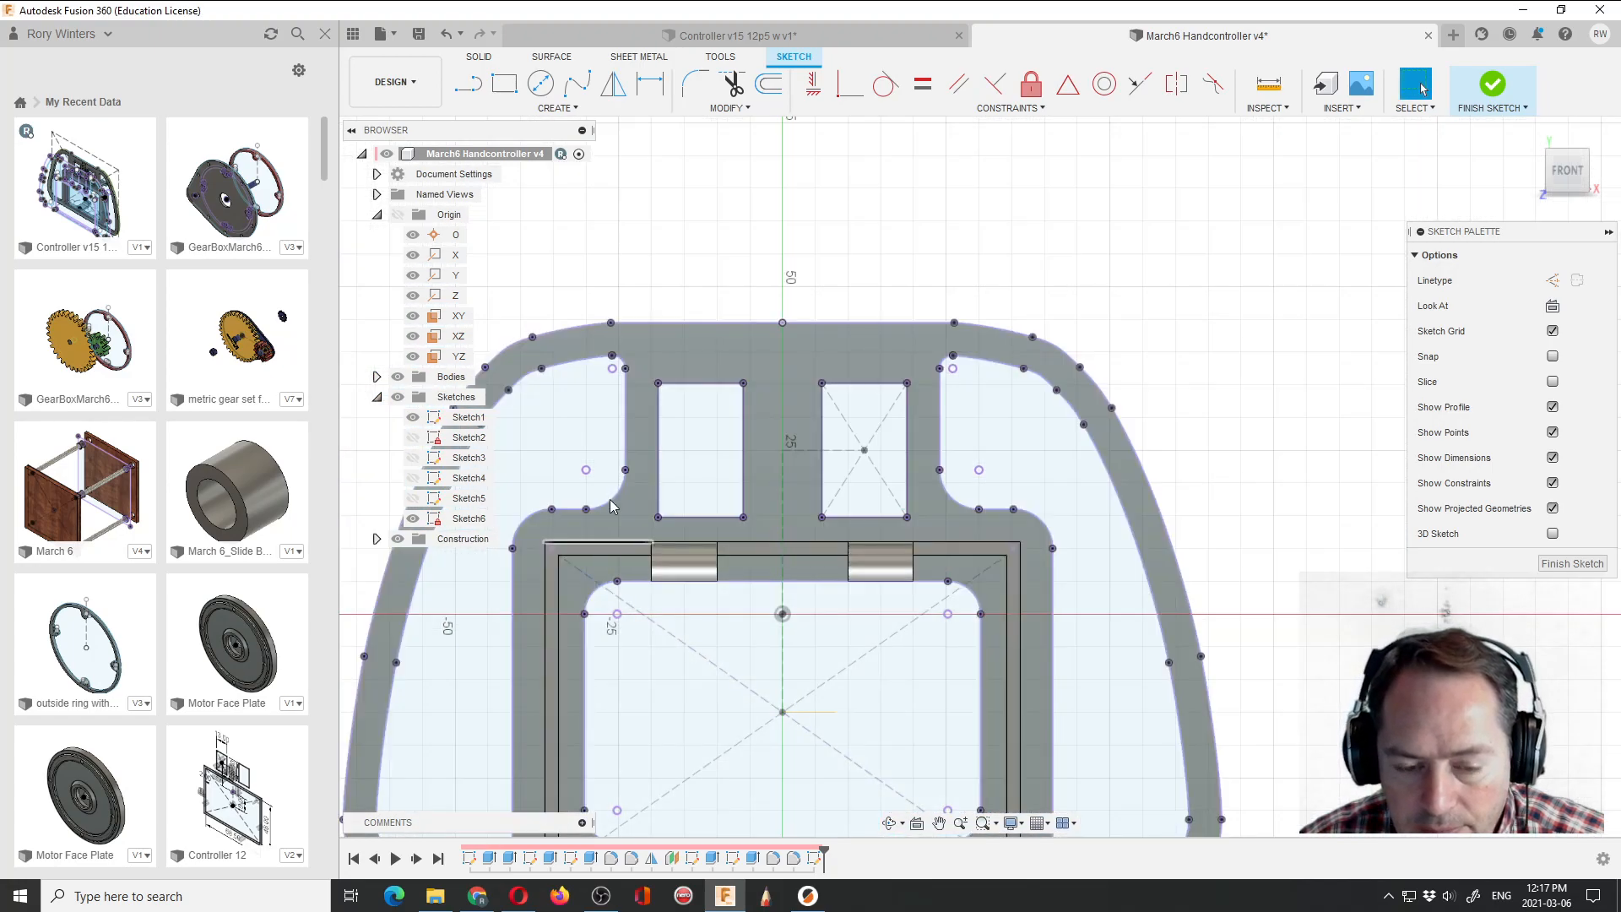
scroll(604, 523, down, 4)
scroll(875, 433, up, 4)
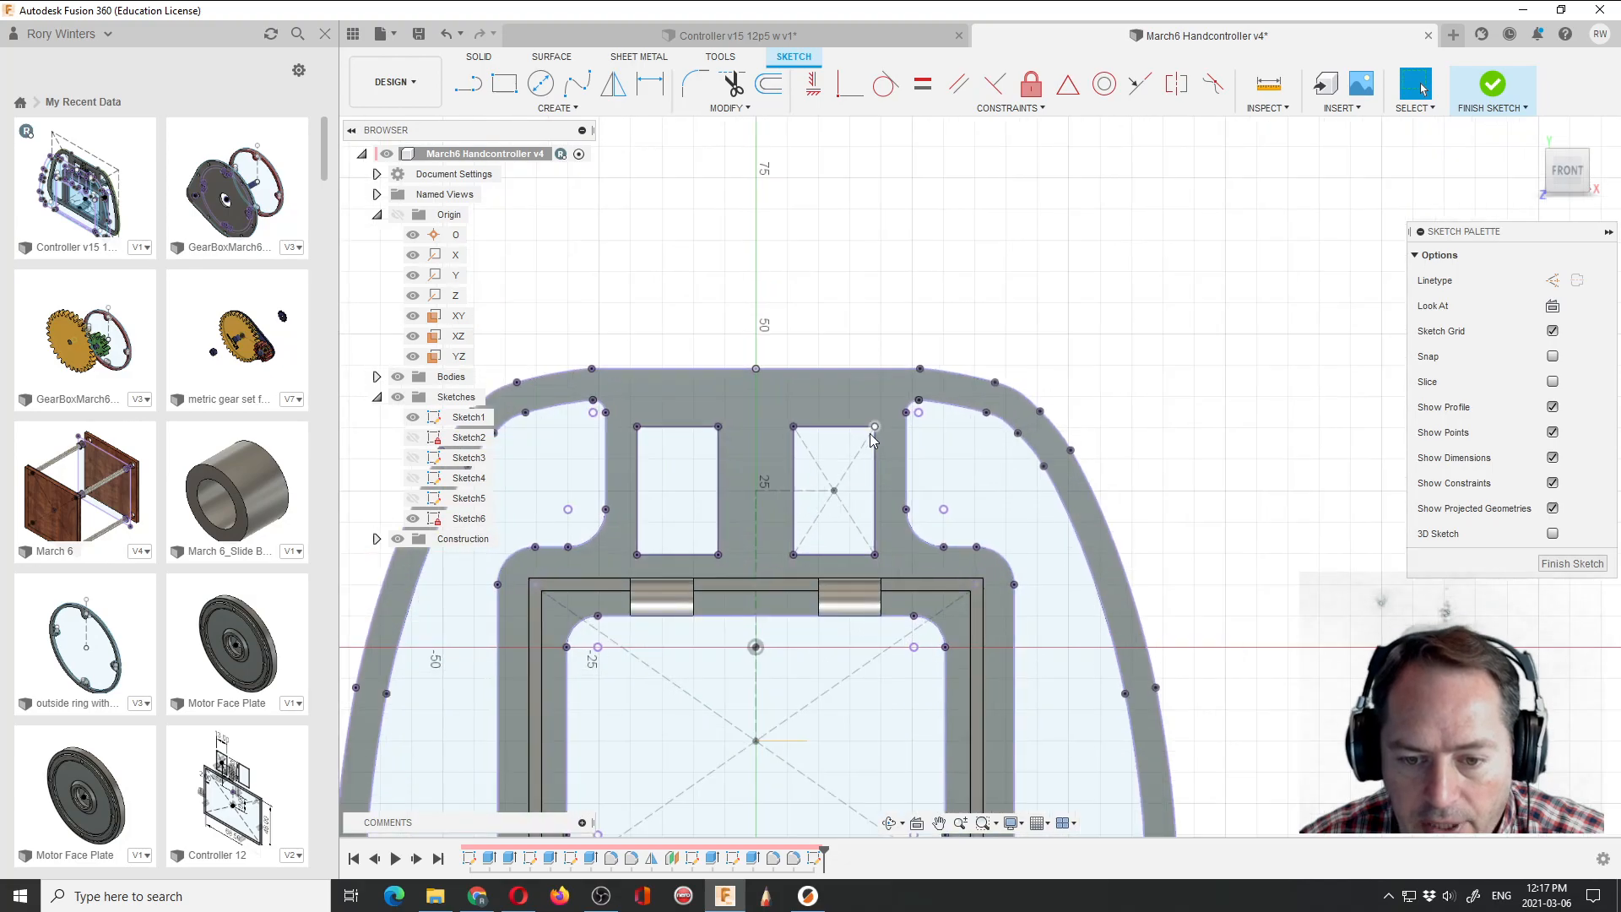
scroll(875, 433, up, 4)
scroll(736, 434, down, 3)
scroll(539, 433, up, 3)
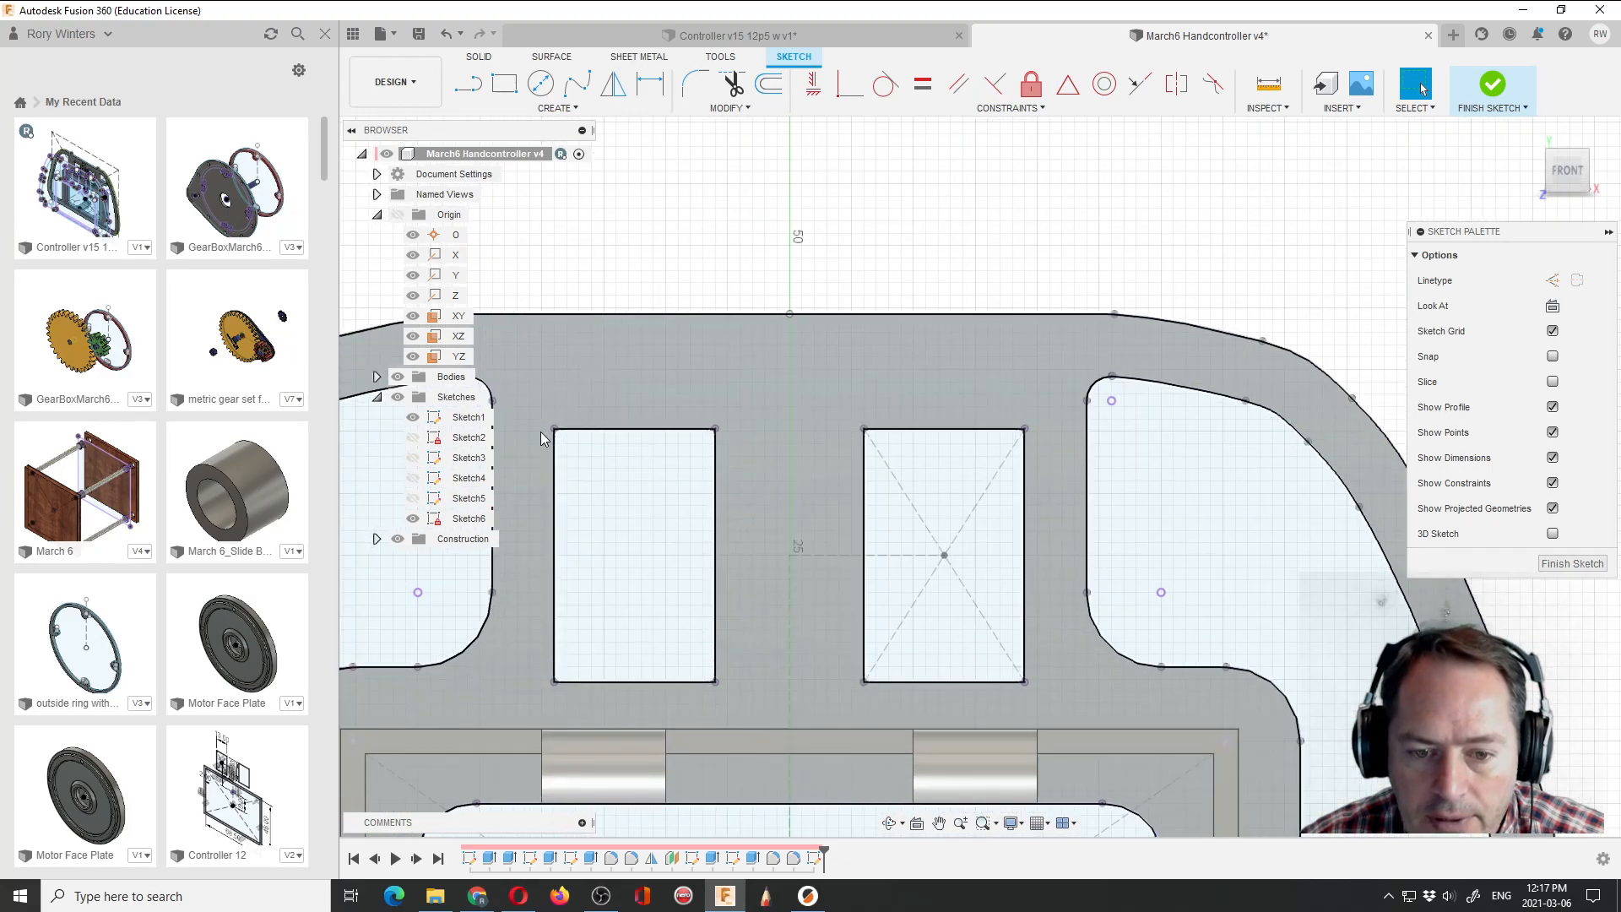
scroll(540, 432, up, 2)
click(469, 88)
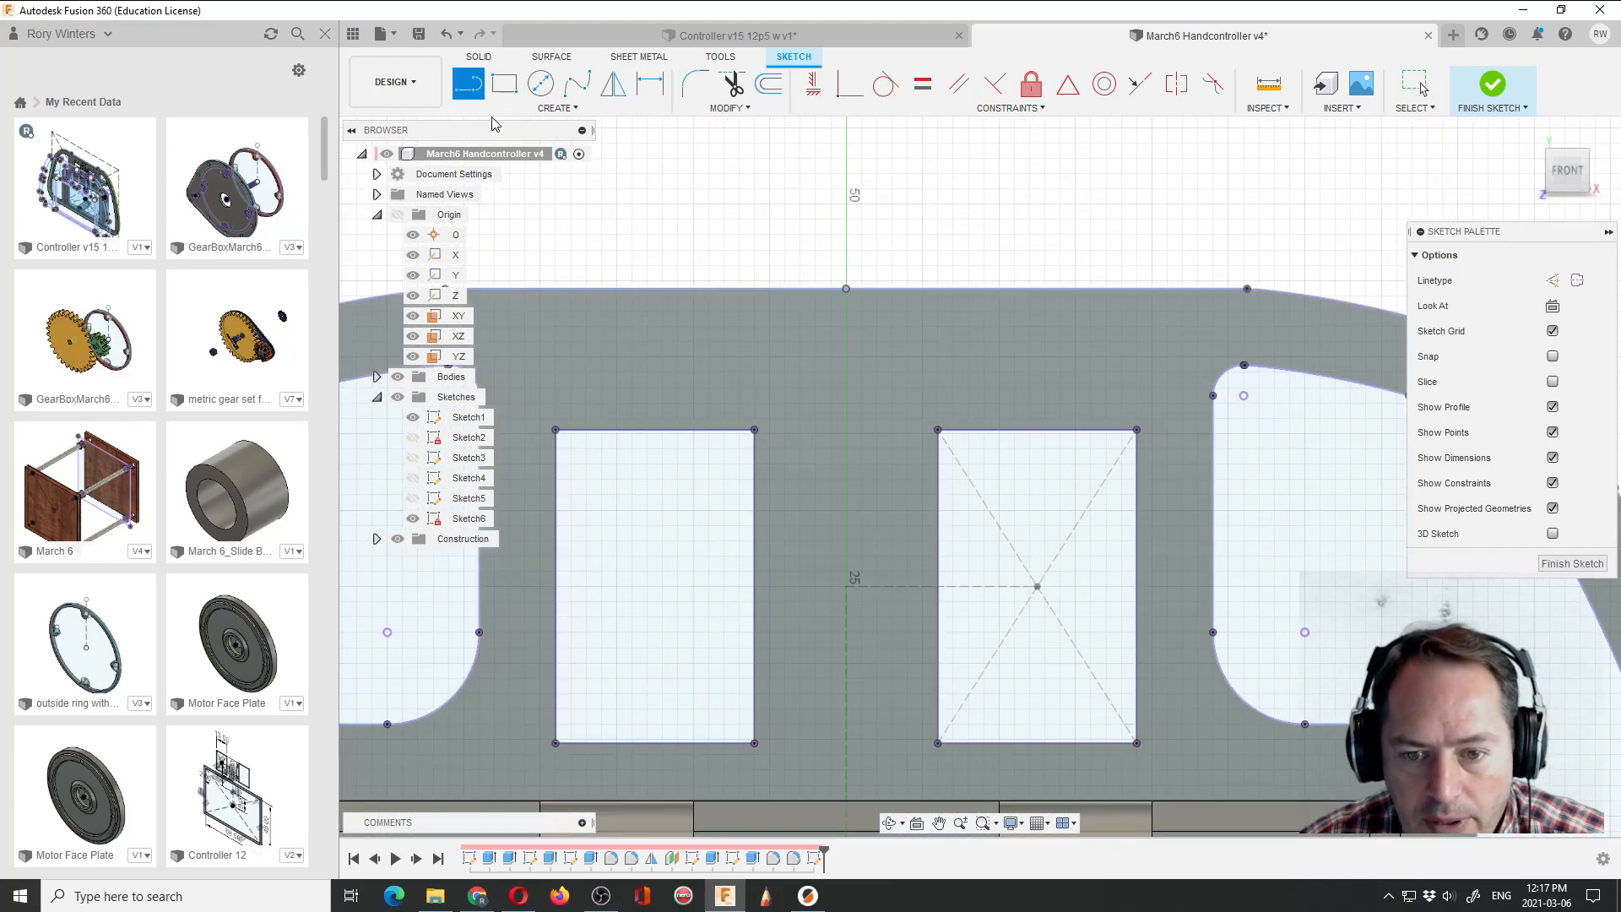
click(847, 290)
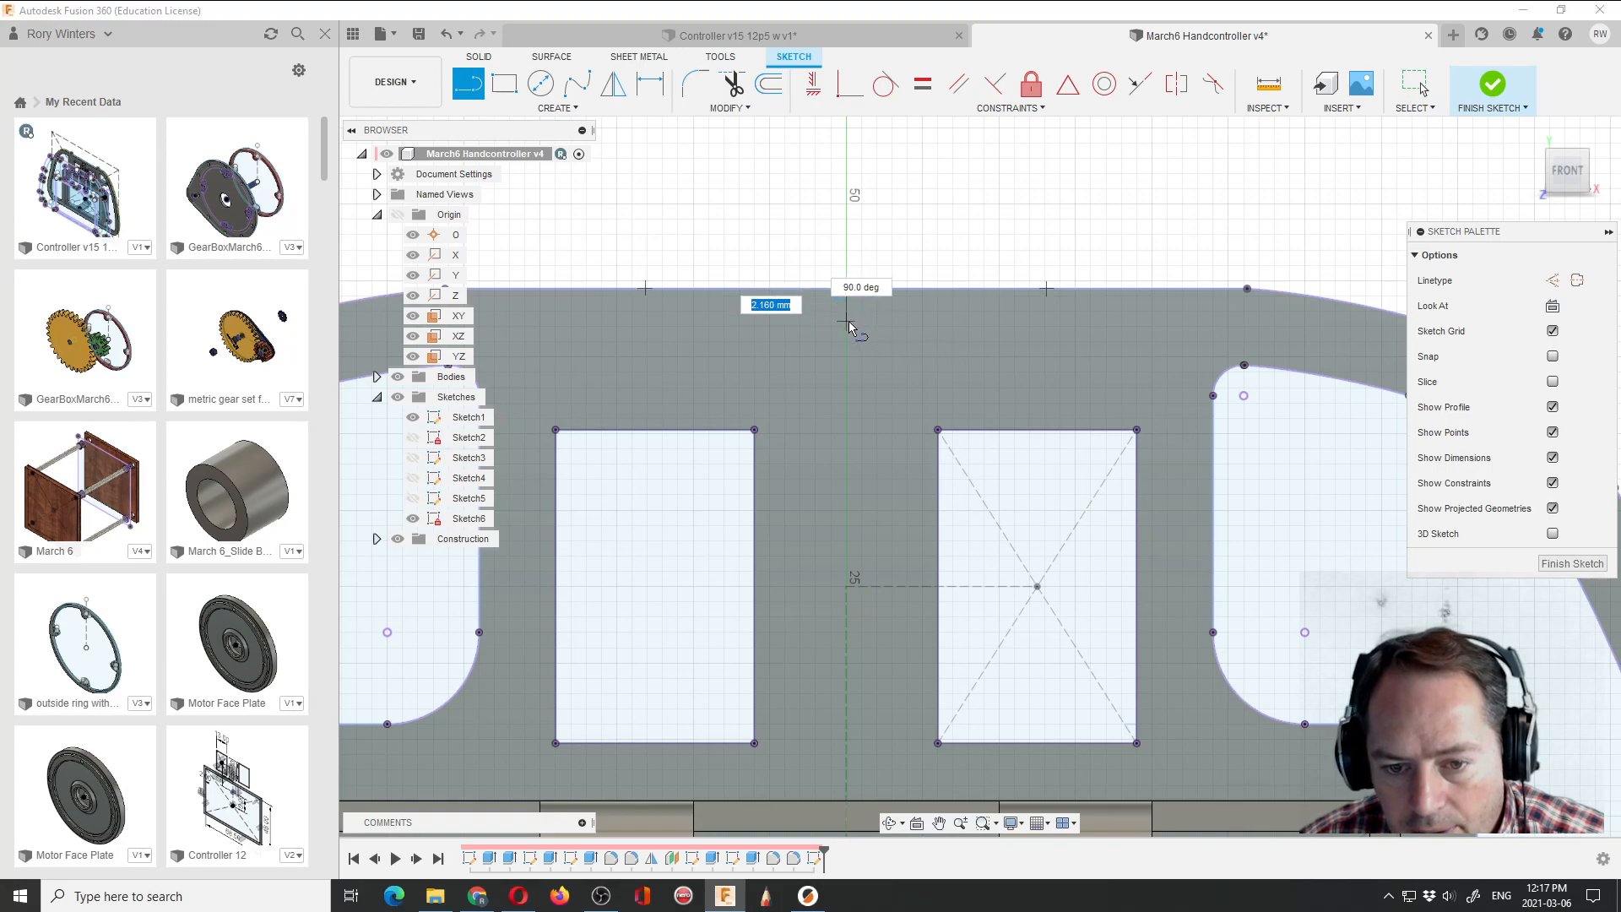
key(Return)
key(Escape)
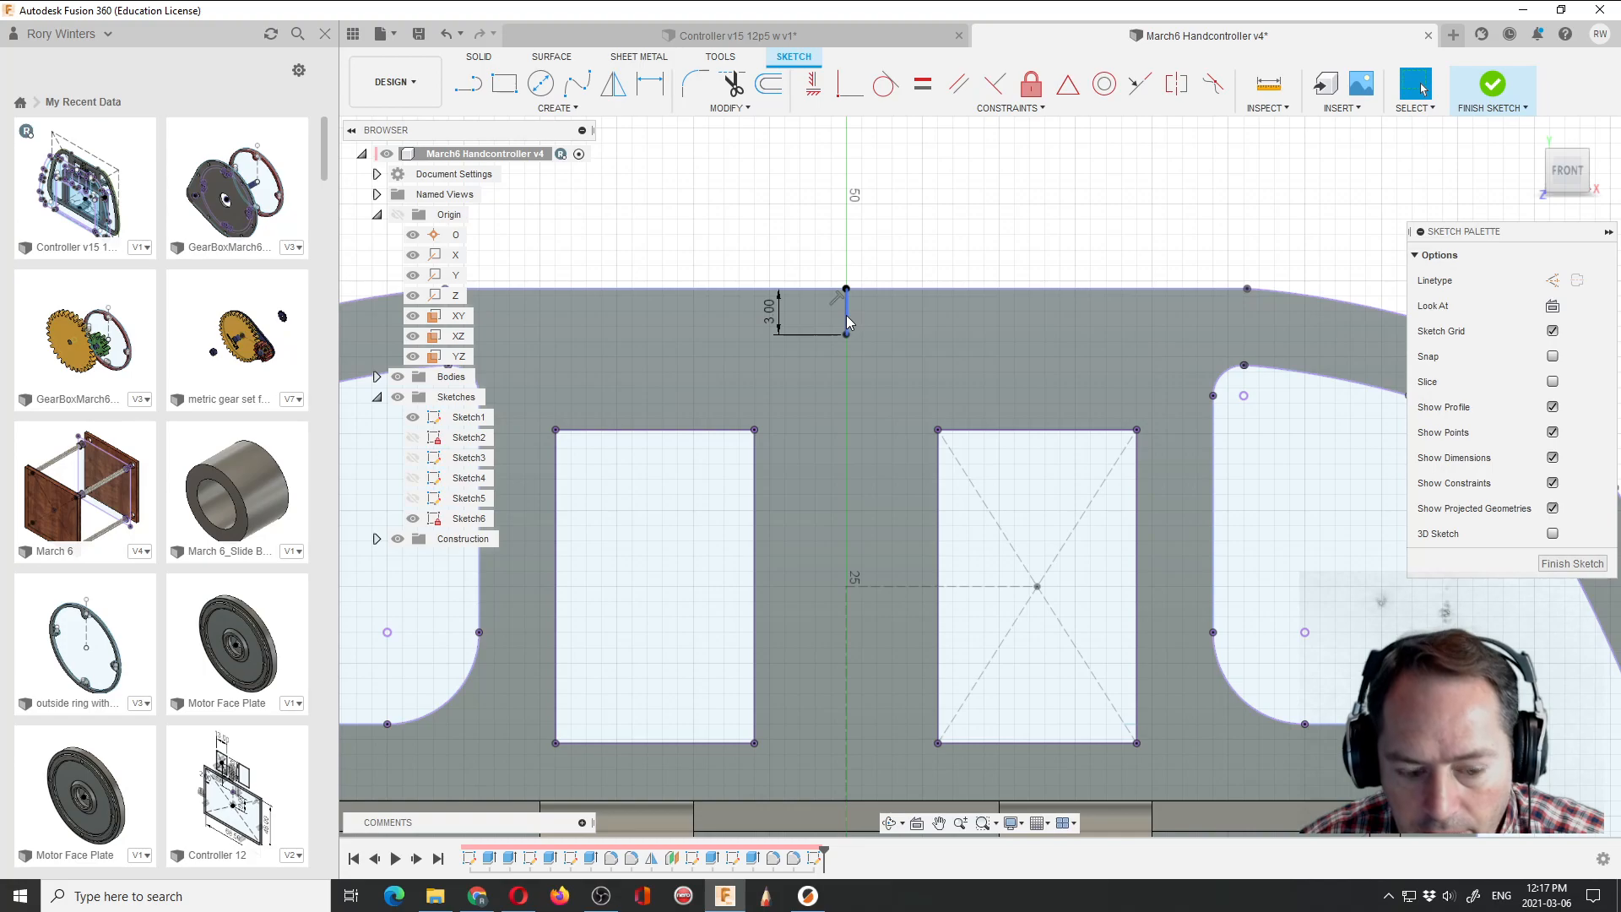
click(845, 315)
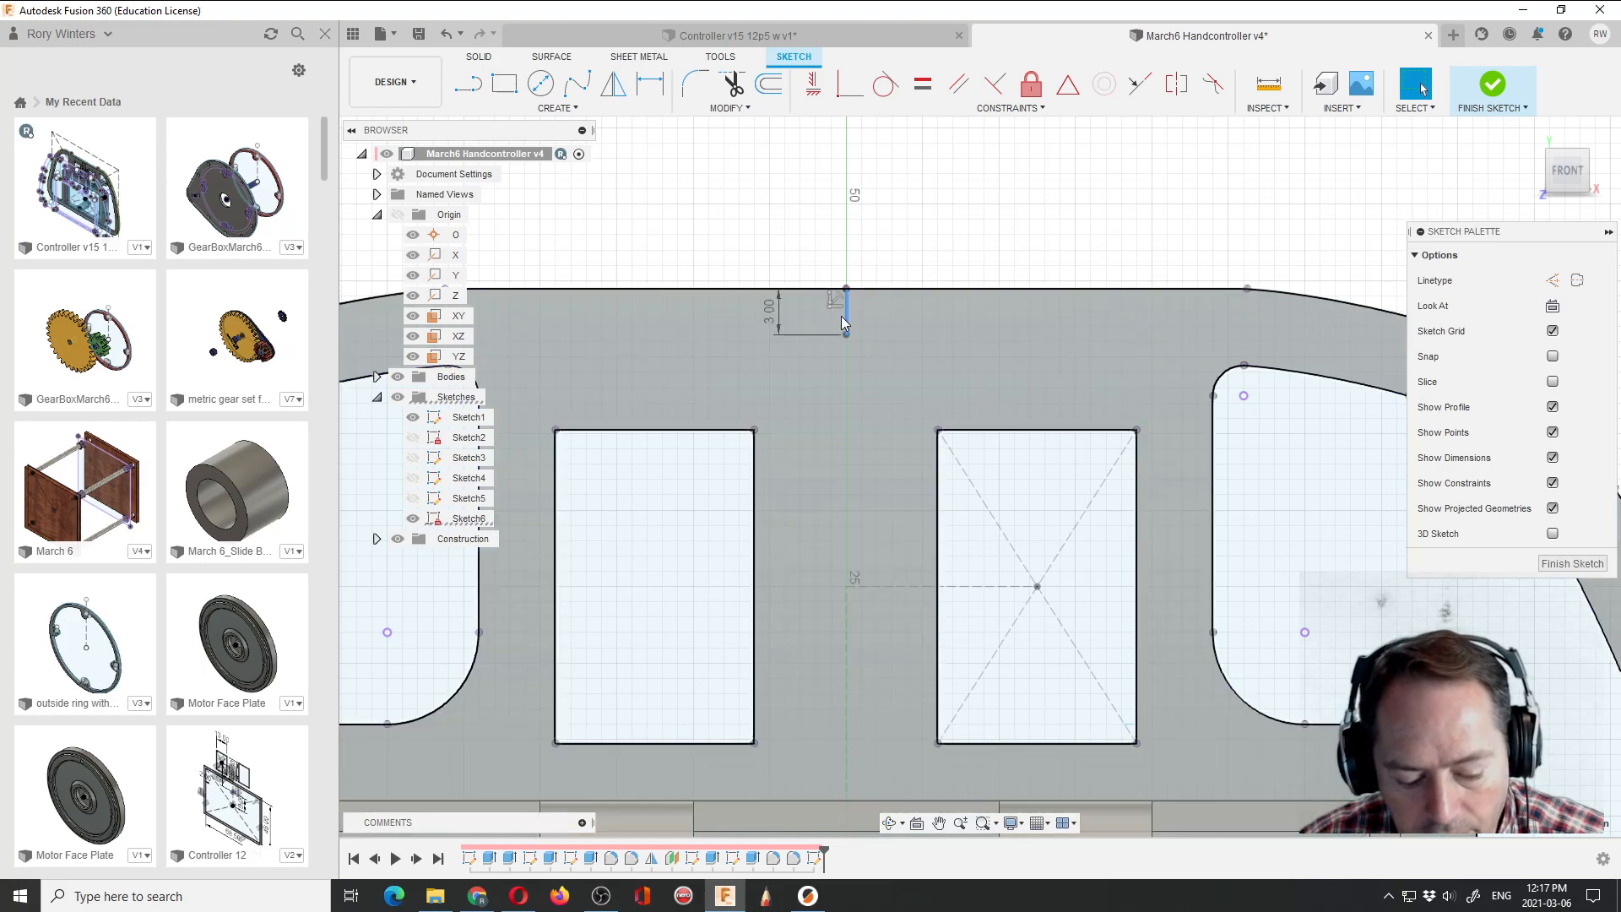
key(x)
Draw a 5.5 mm by 2 mm center rectangle on the lower end of the construction line.
key(r)
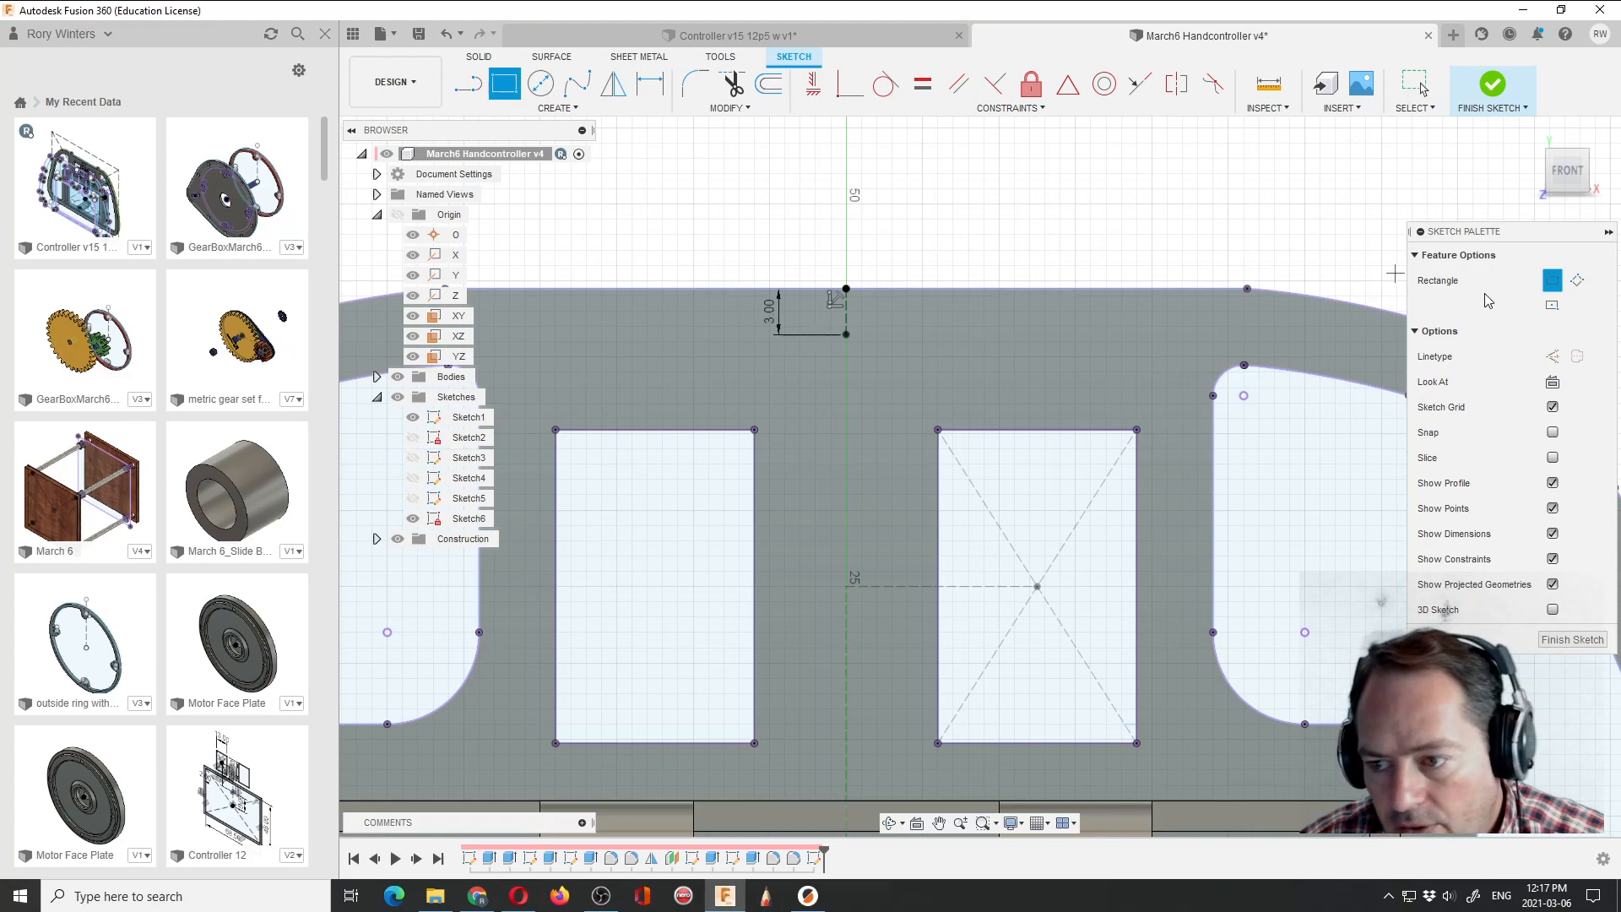
click(1552, 305)
scroll(877, 354, up, 5)
scroll(856, 344, up, 1)
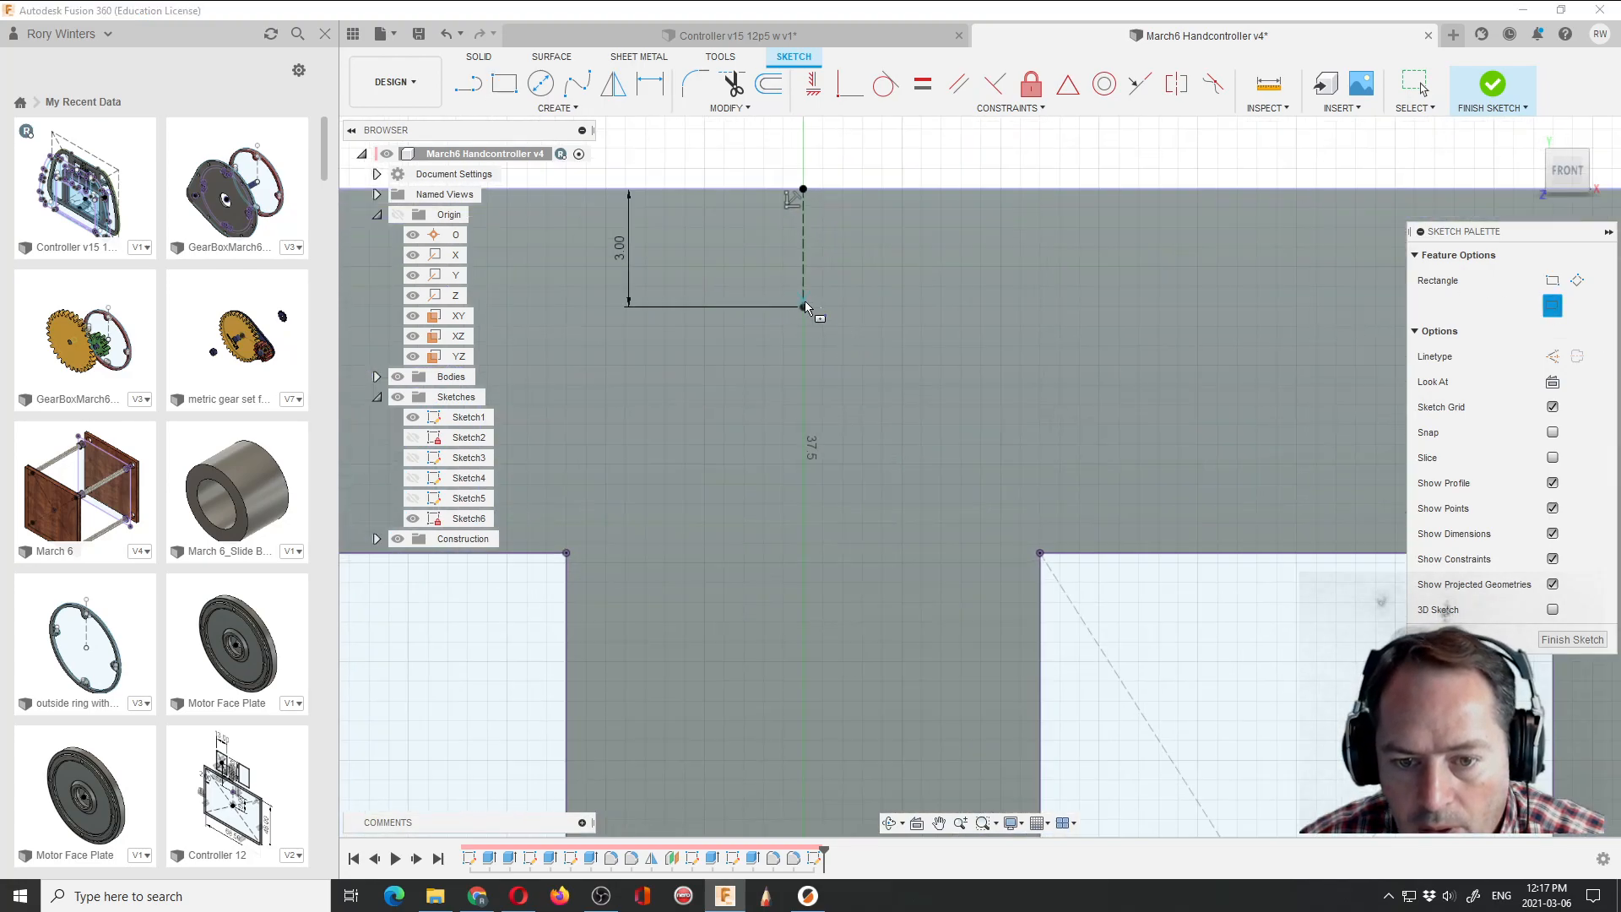
click(803, 307)
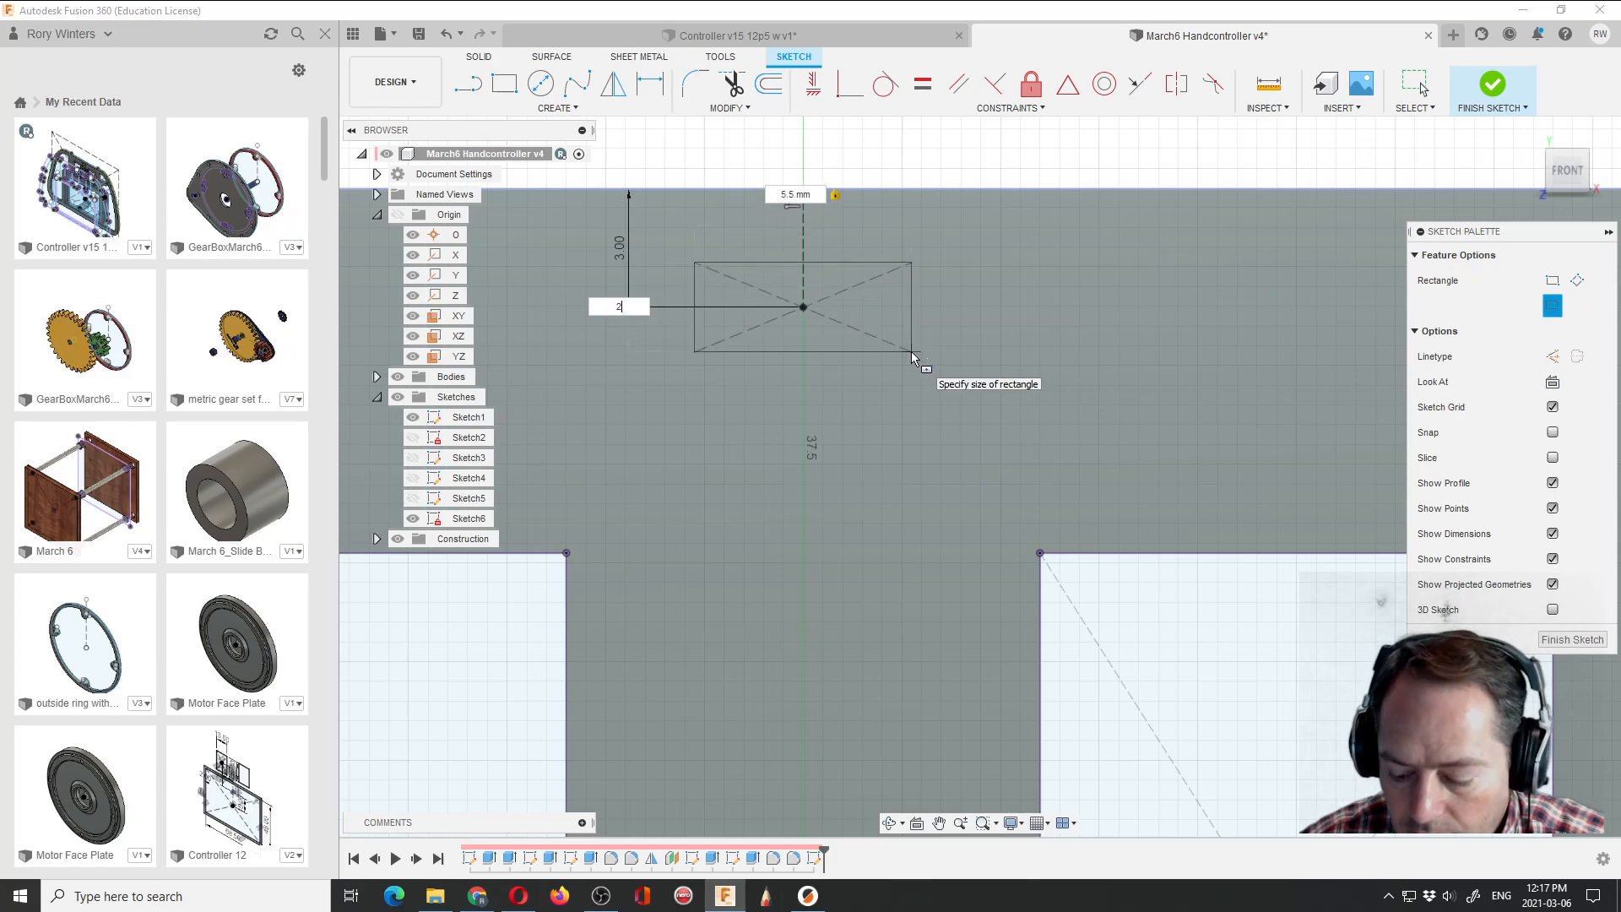
text(2)
key(Return)
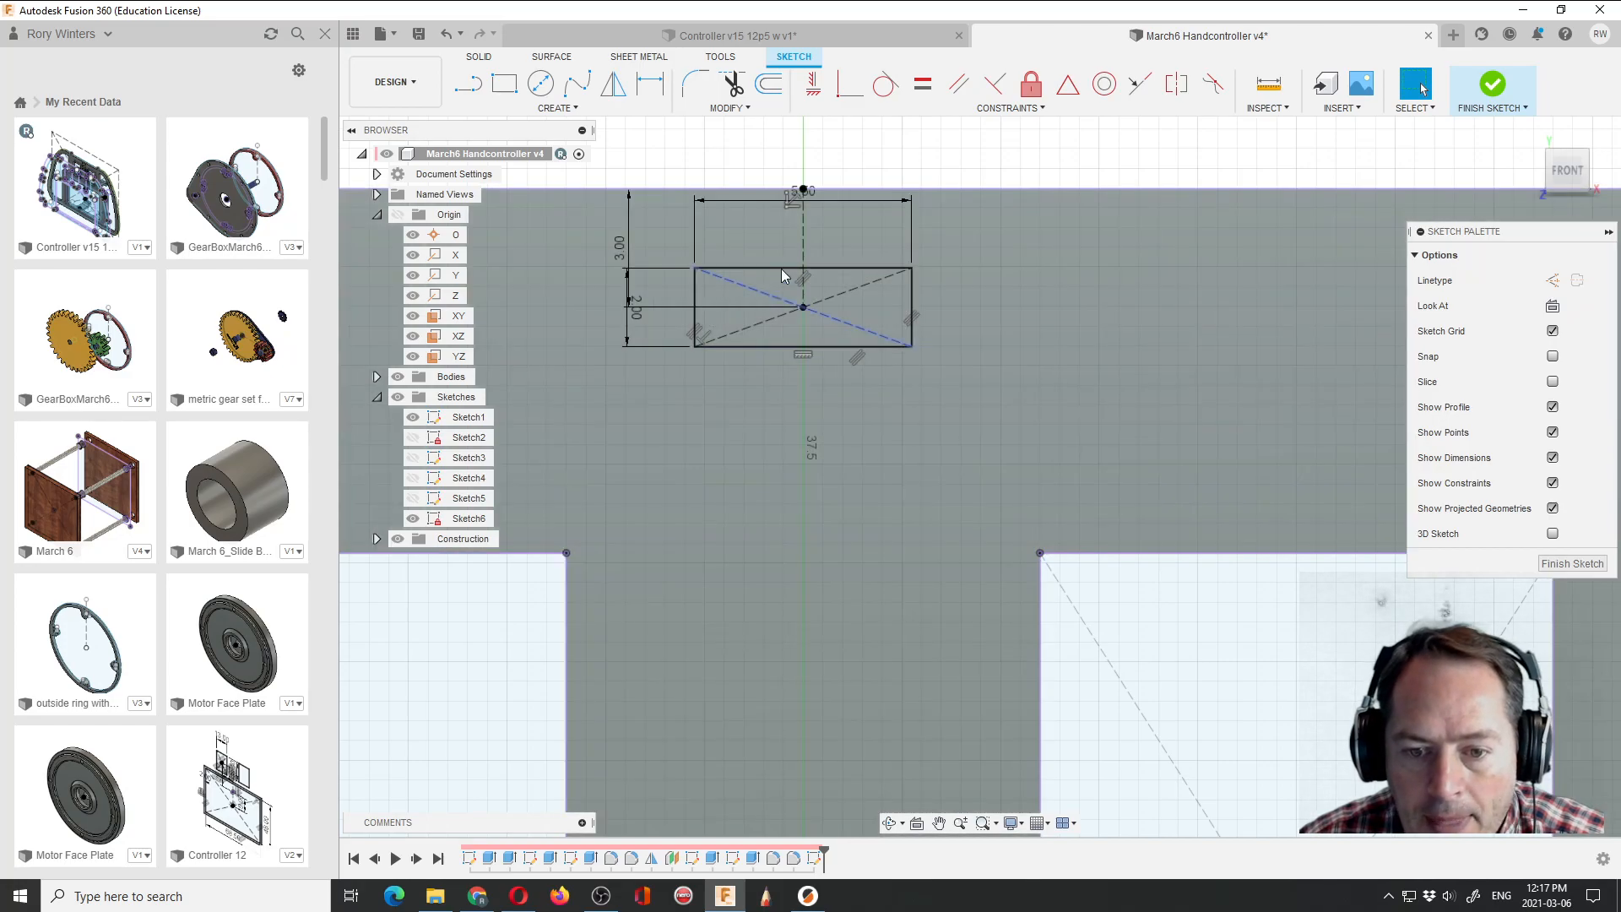
Start a sketch Rectangular Pattern with the four sides of the small slot rectangle as its objects.
scroll(870, 289, down, 4)
scroll(747, 238, up, 3)
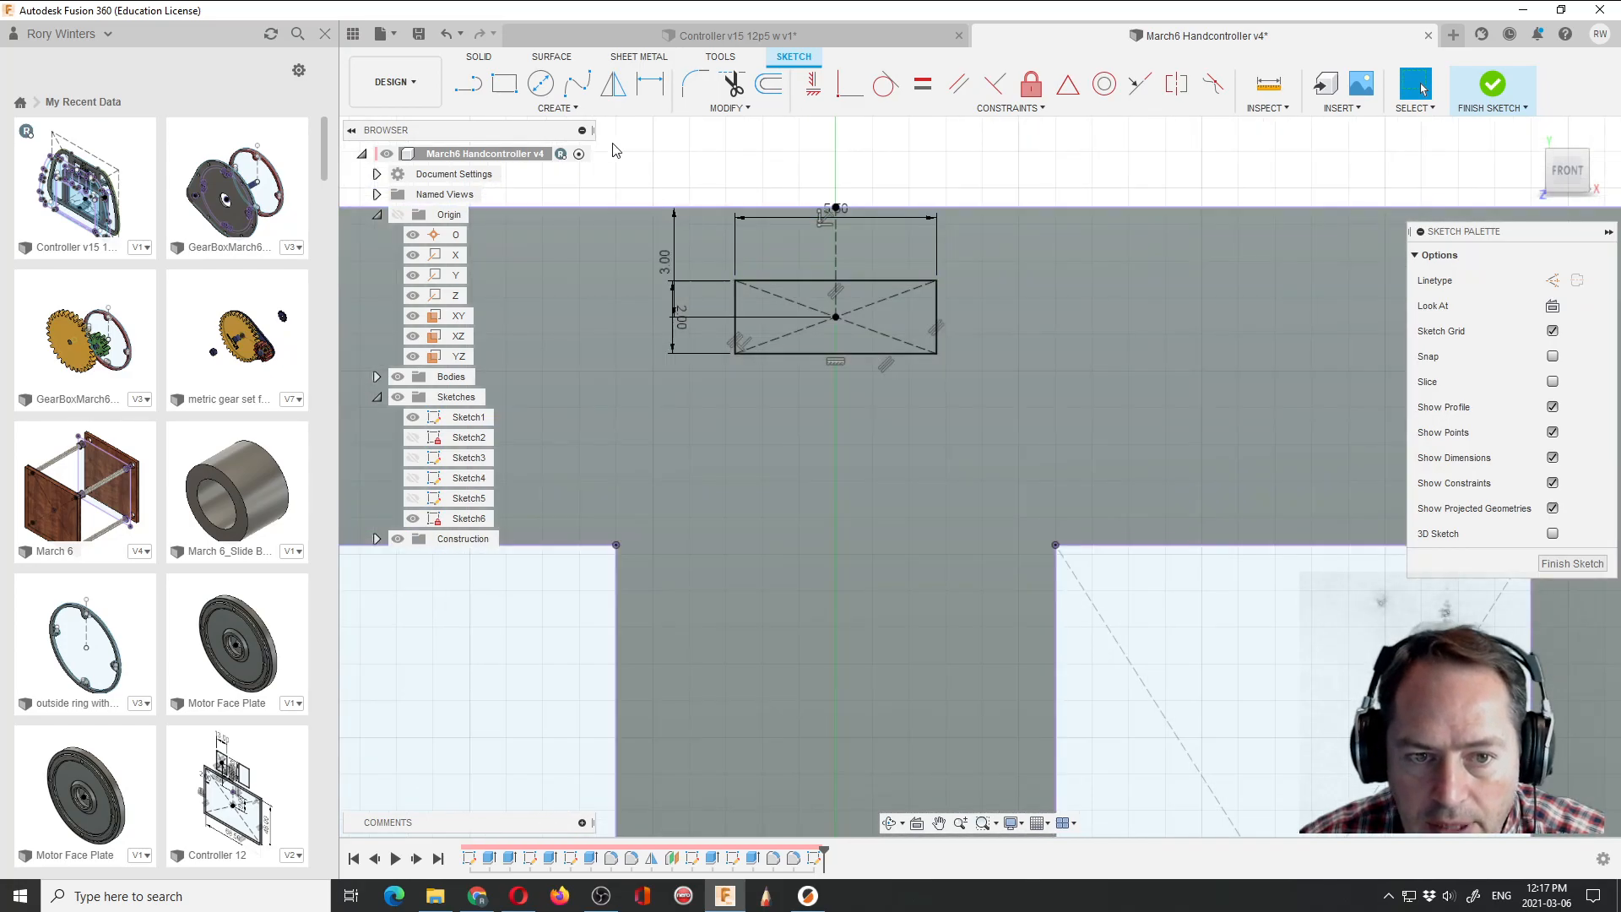
click(574, 109)
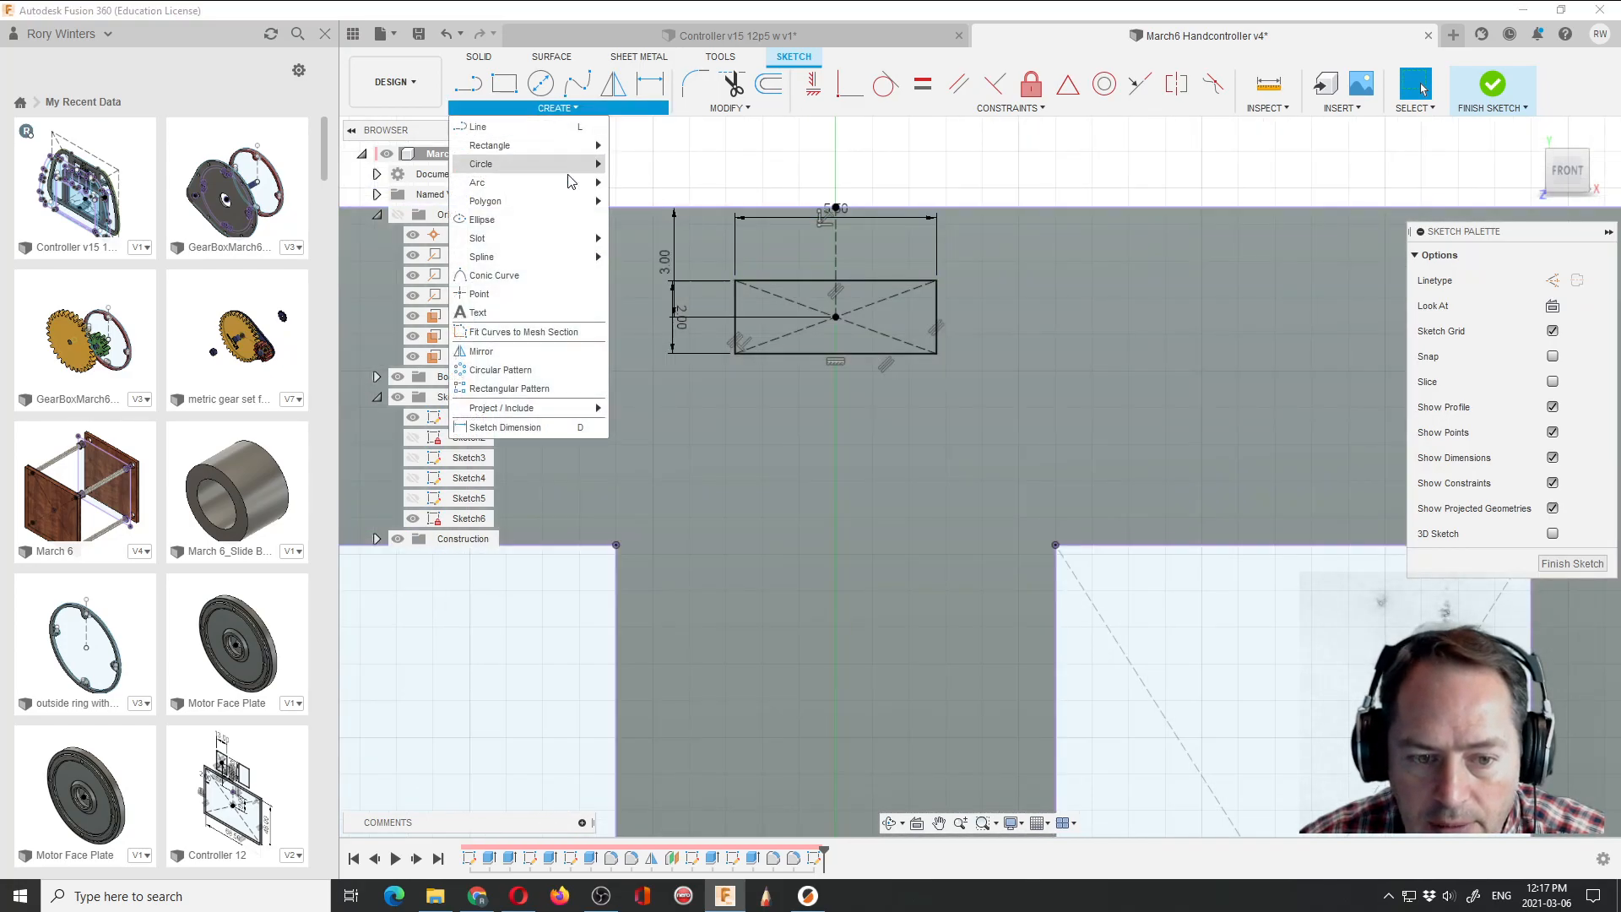
click(481, 390)
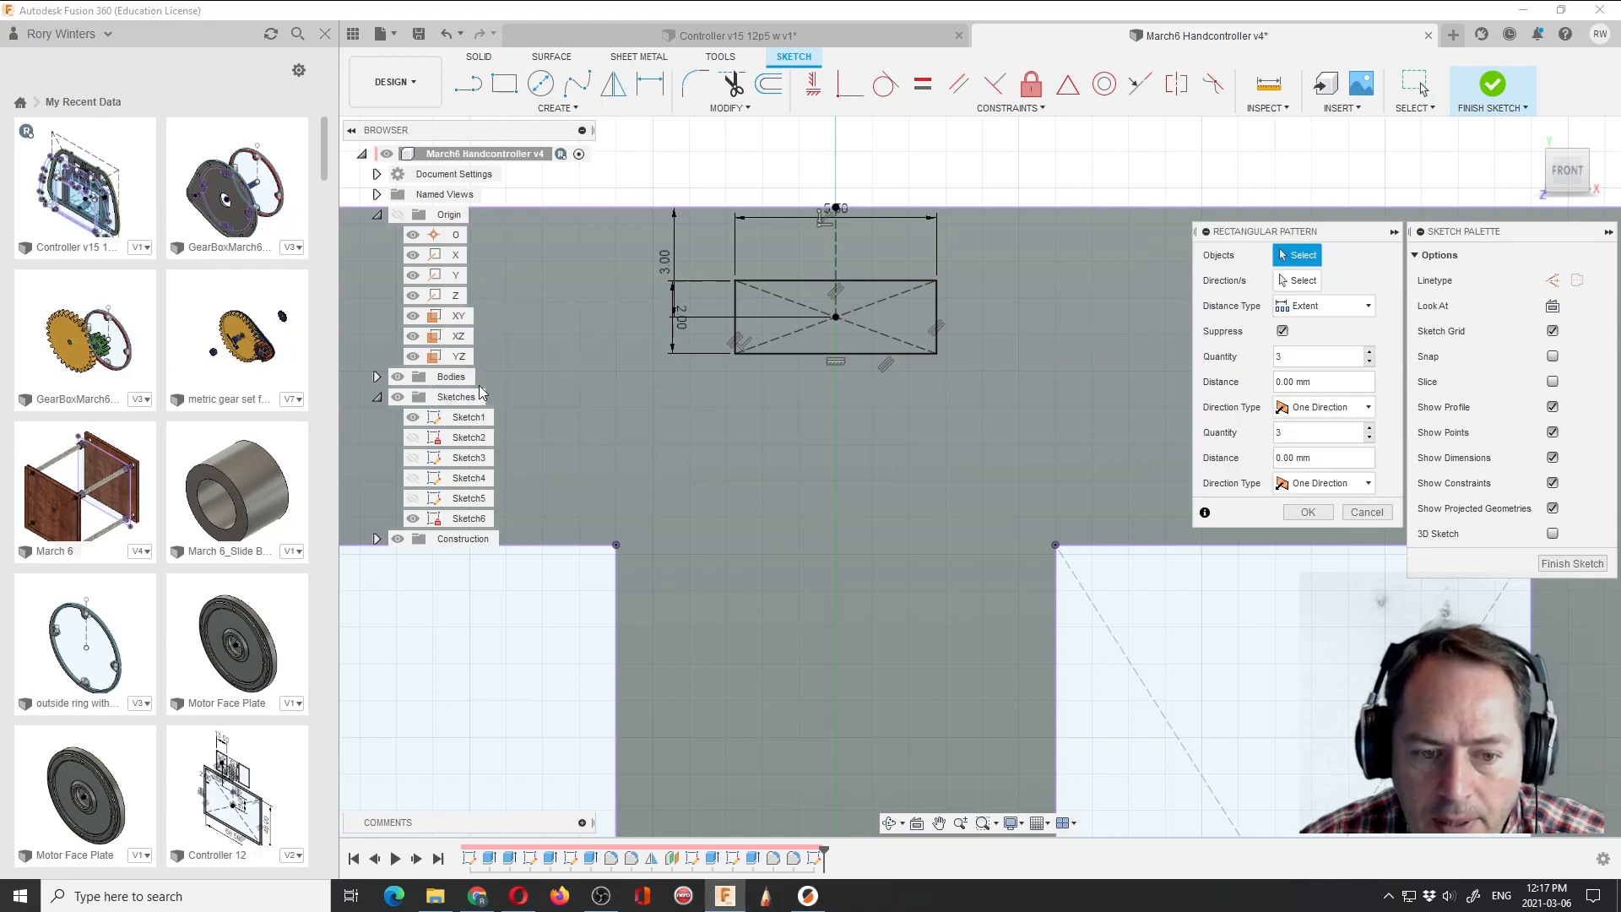
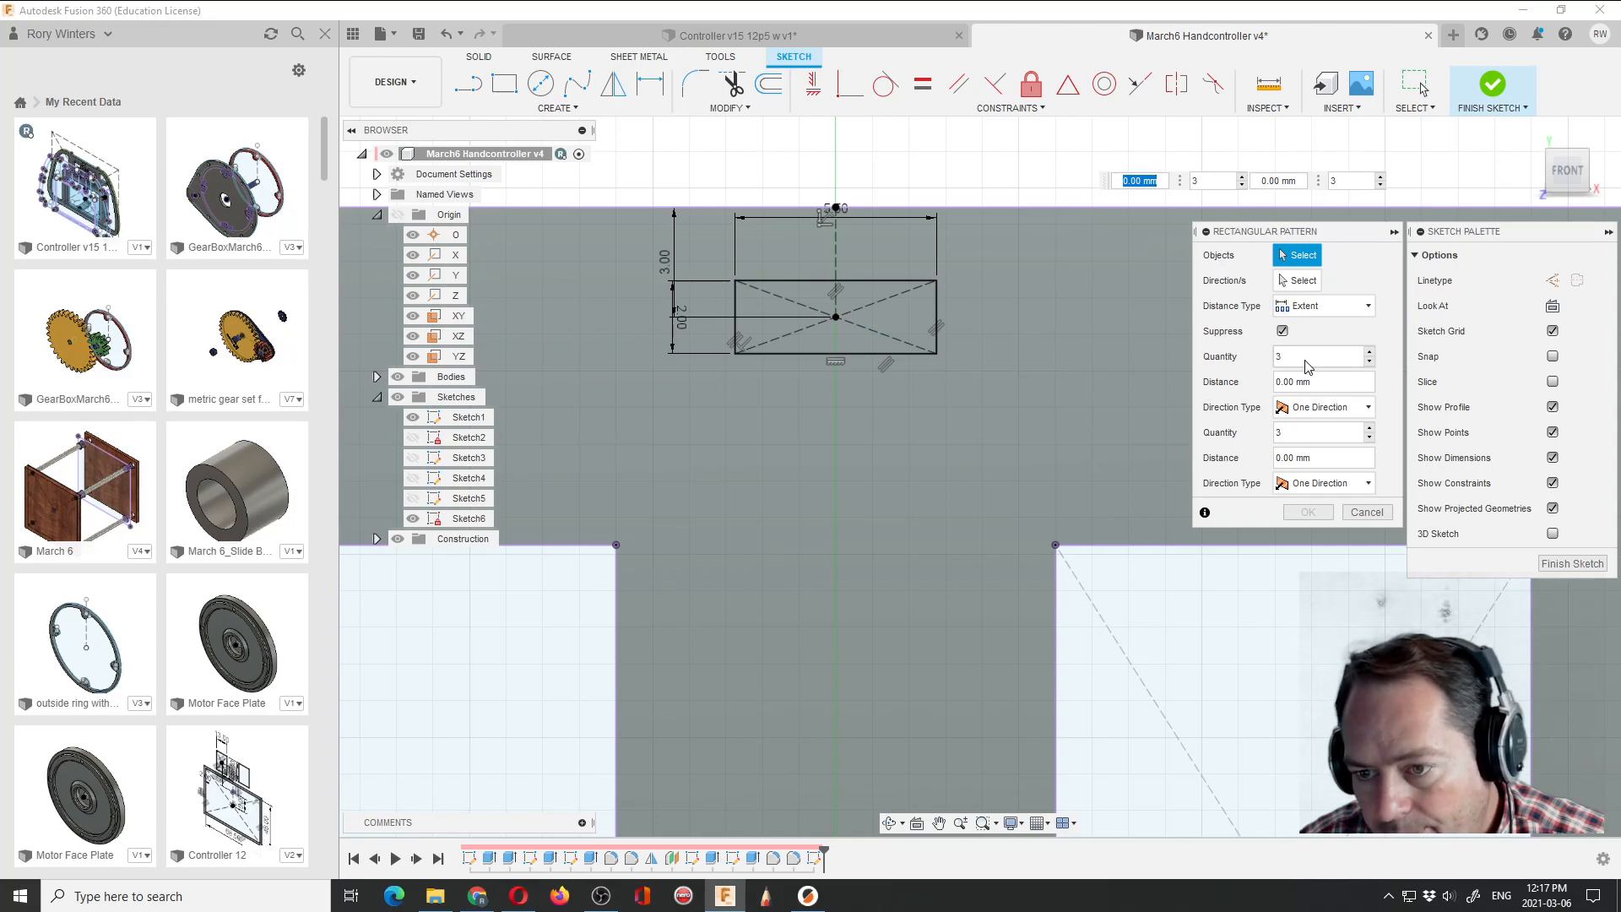
click(861, 281)
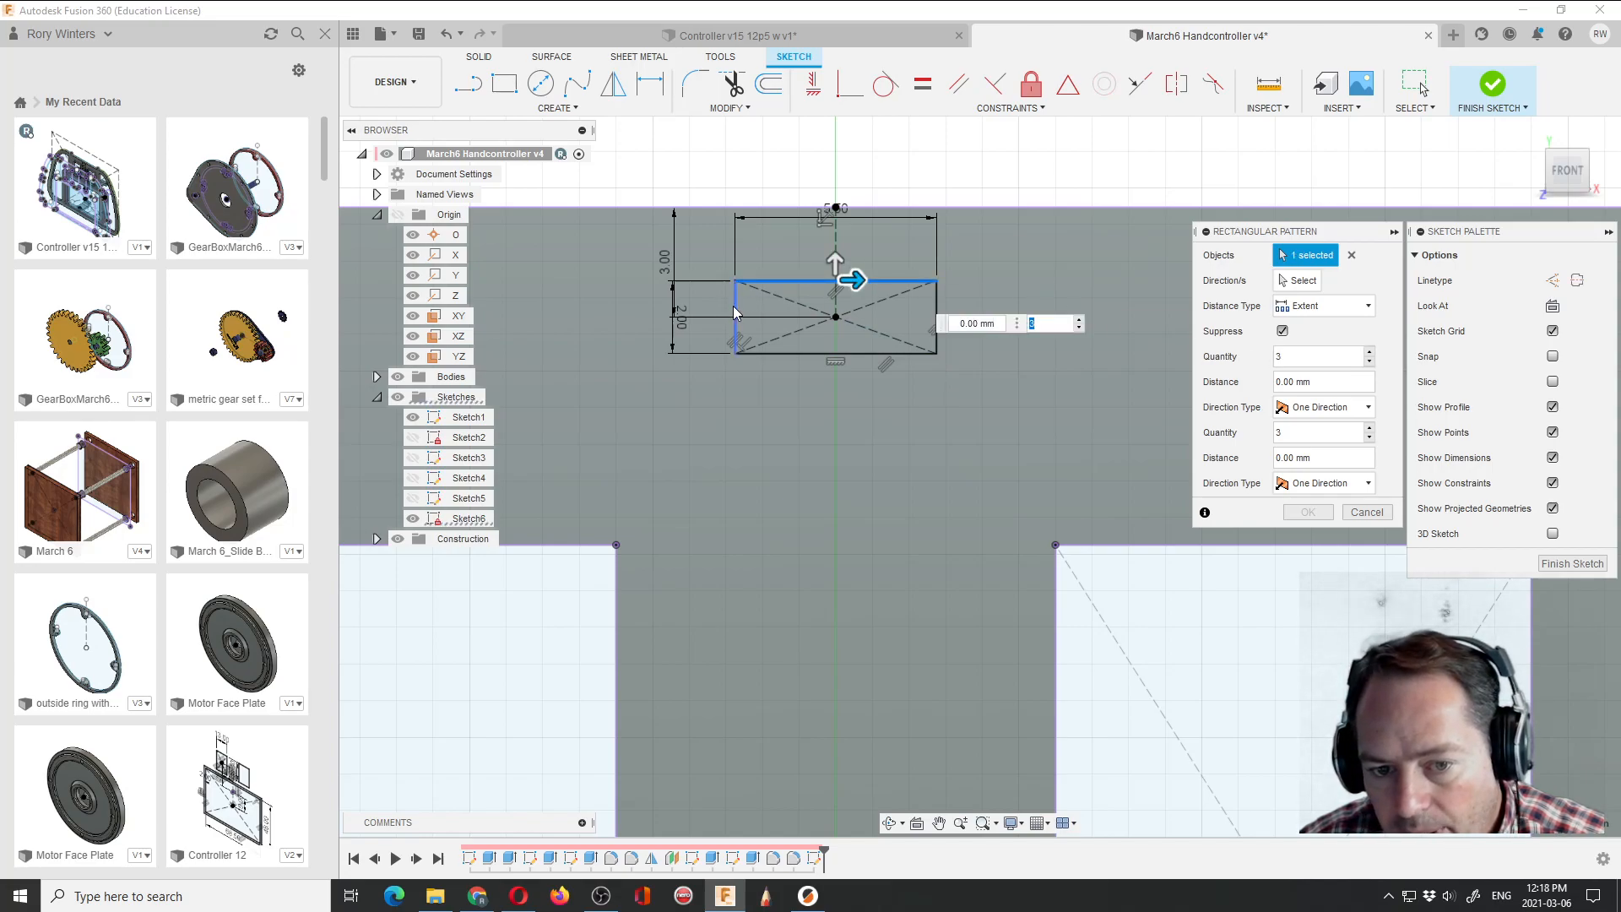
click(734, 306)
click(935, 327)
click(876, 352)
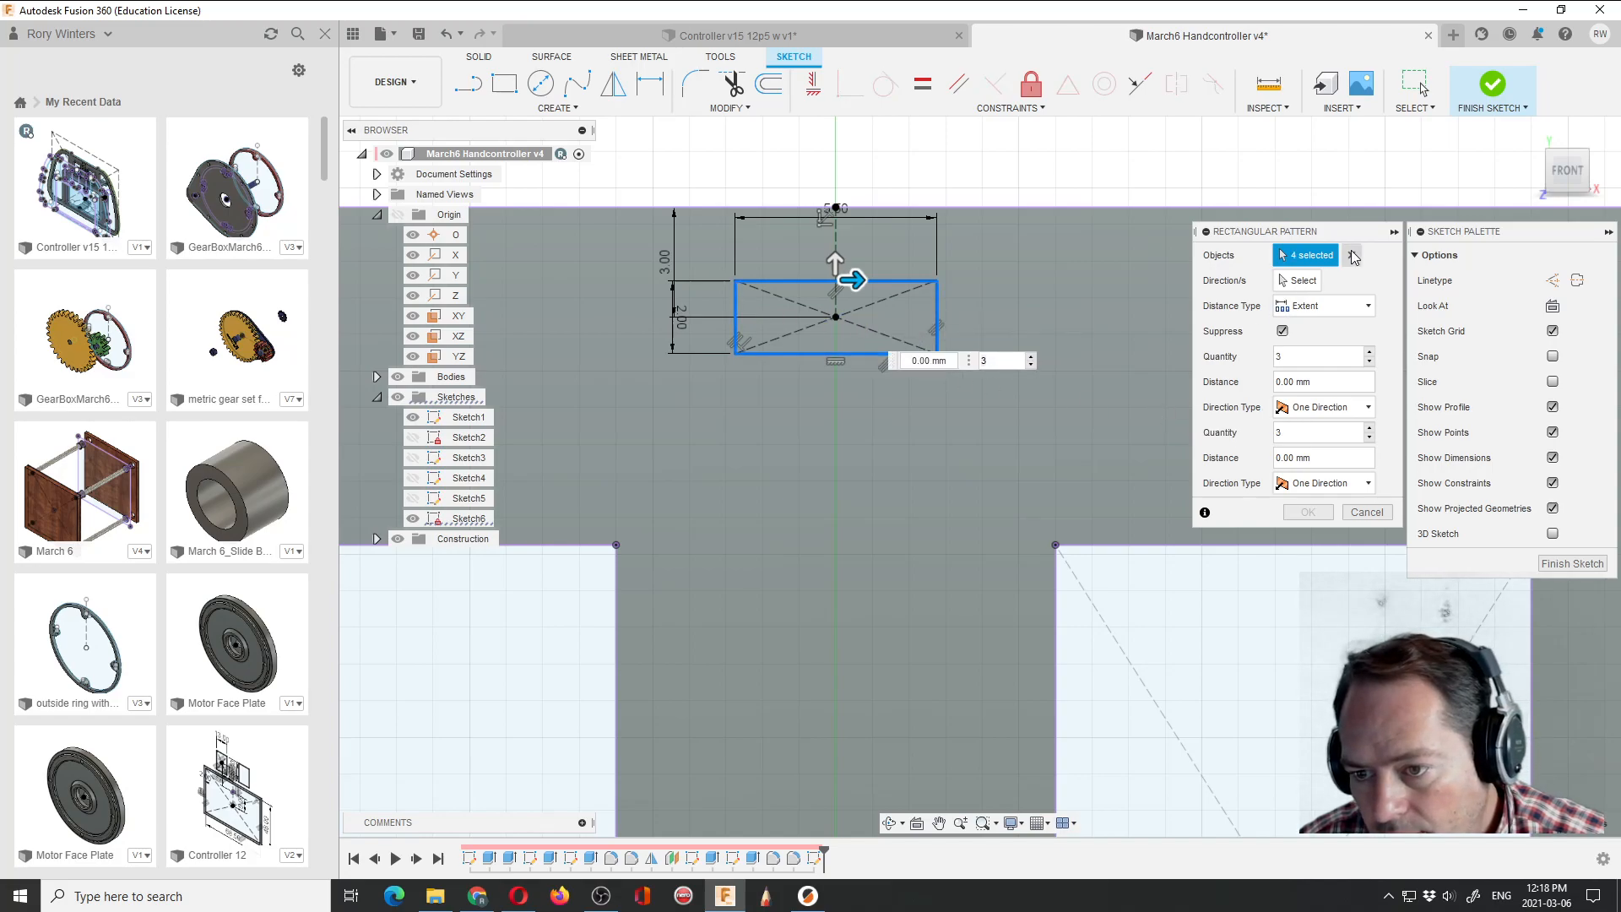
Pull the slot pattern 7 mm downward with a quantity of 3, and set the horizontal quantity to 1.
scroll(732, 425, down, 3)
drag(819, 349, 1027, 349)
drag(802, 331, 792, 480)
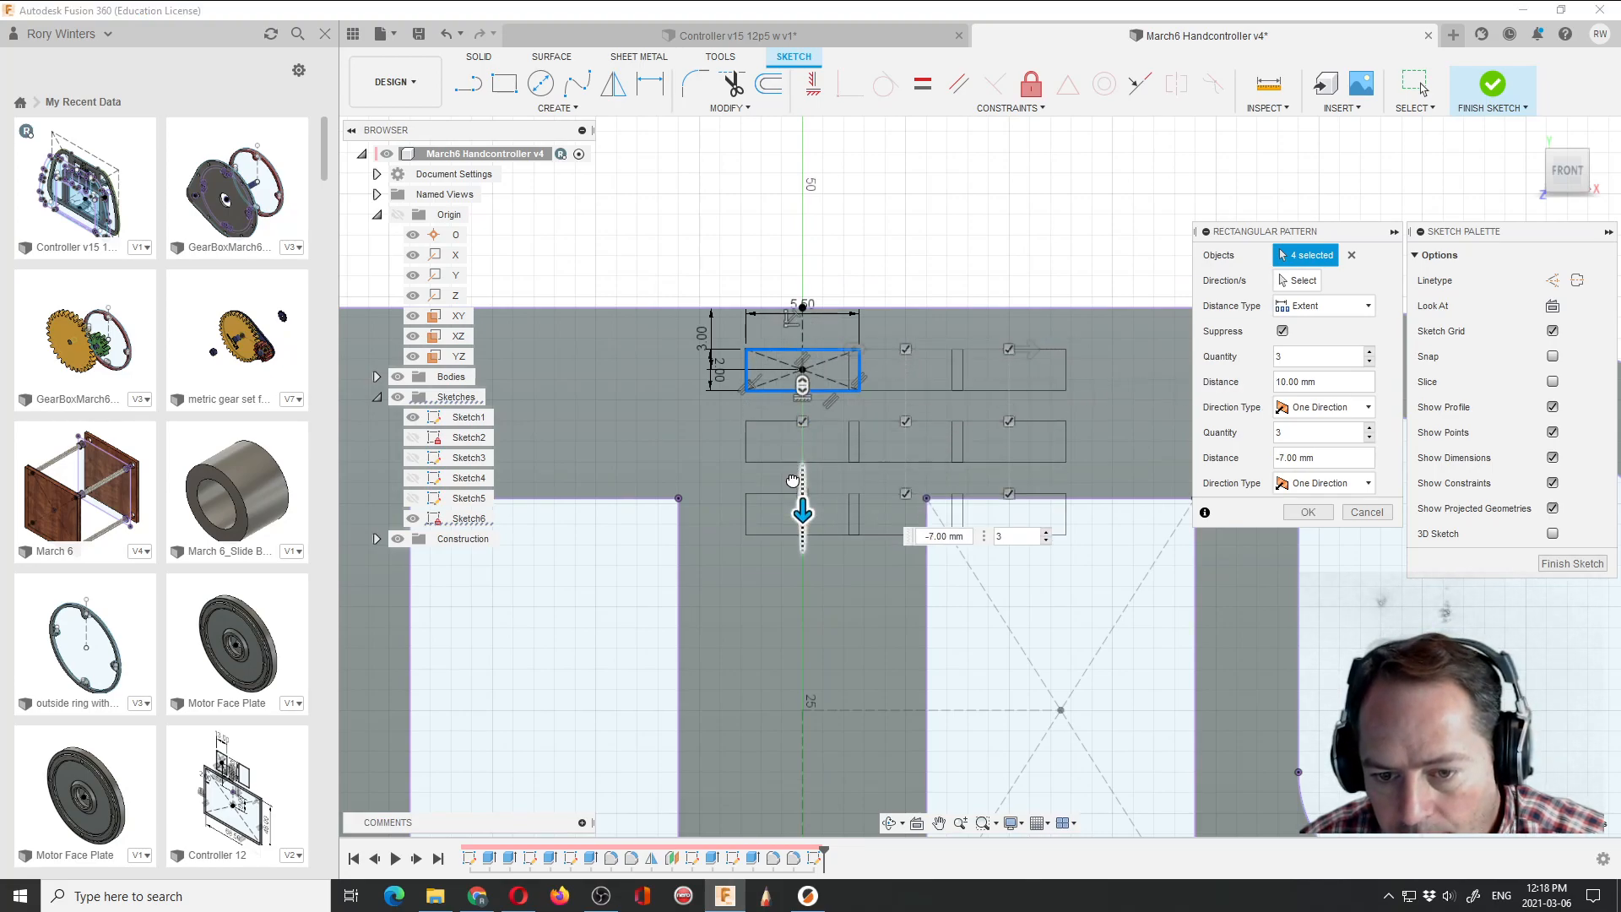
mouse_move(1029, 350)
mouse_down()
mouse_move(1090, 358)
mouse_move(985, 353)
mouse_move(1047, 350)
mouse_up()
click(1369, 362)
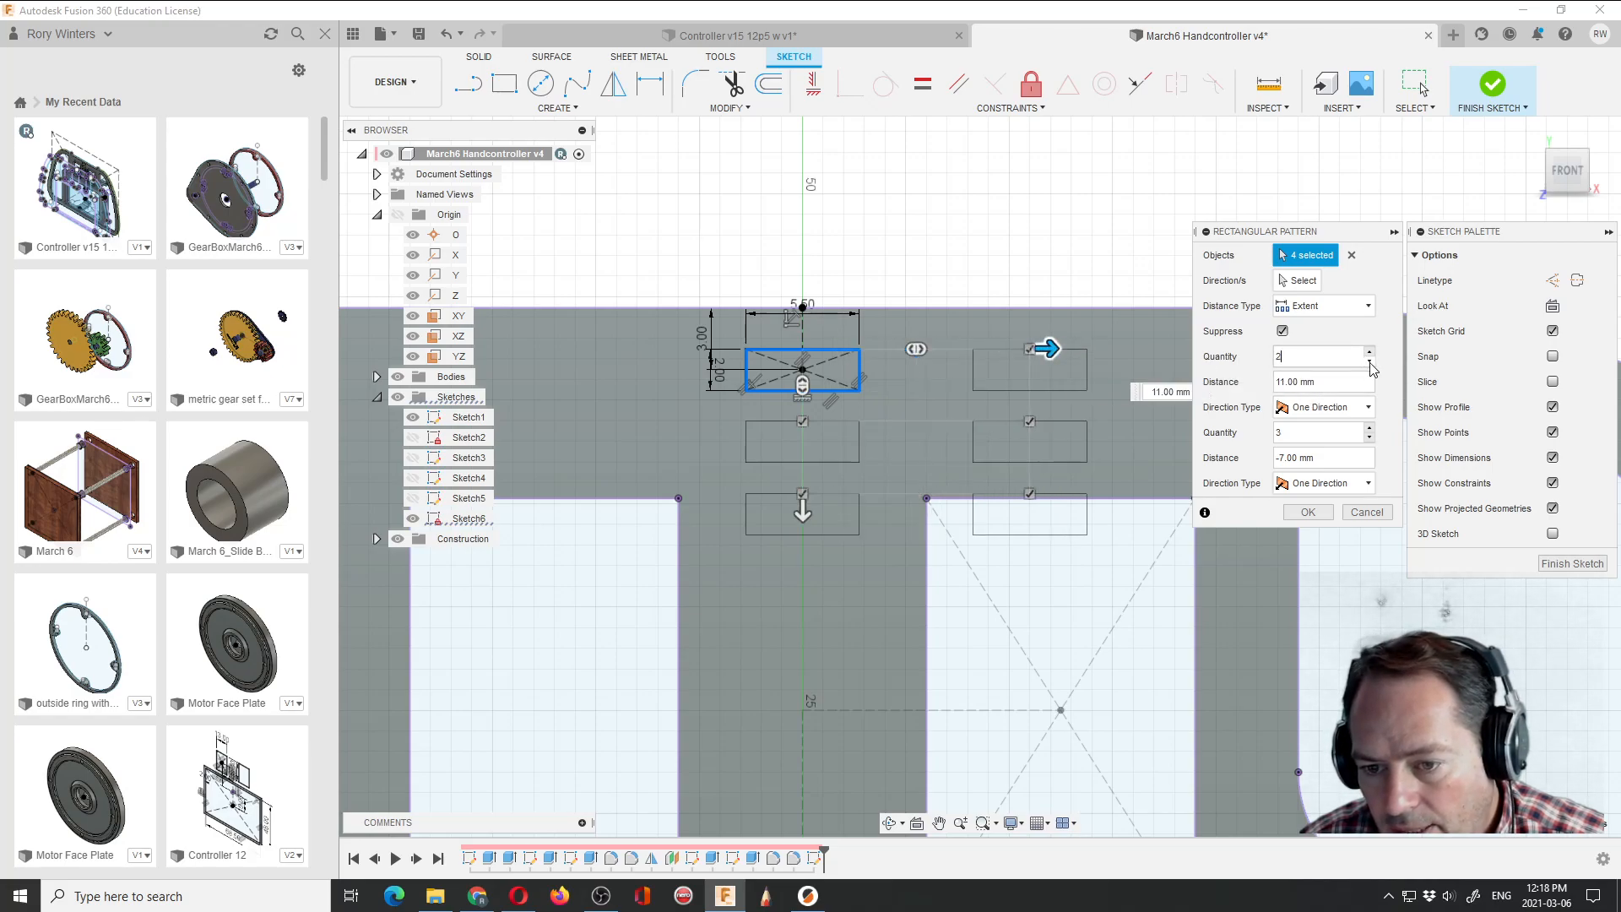
click(1369, 362)
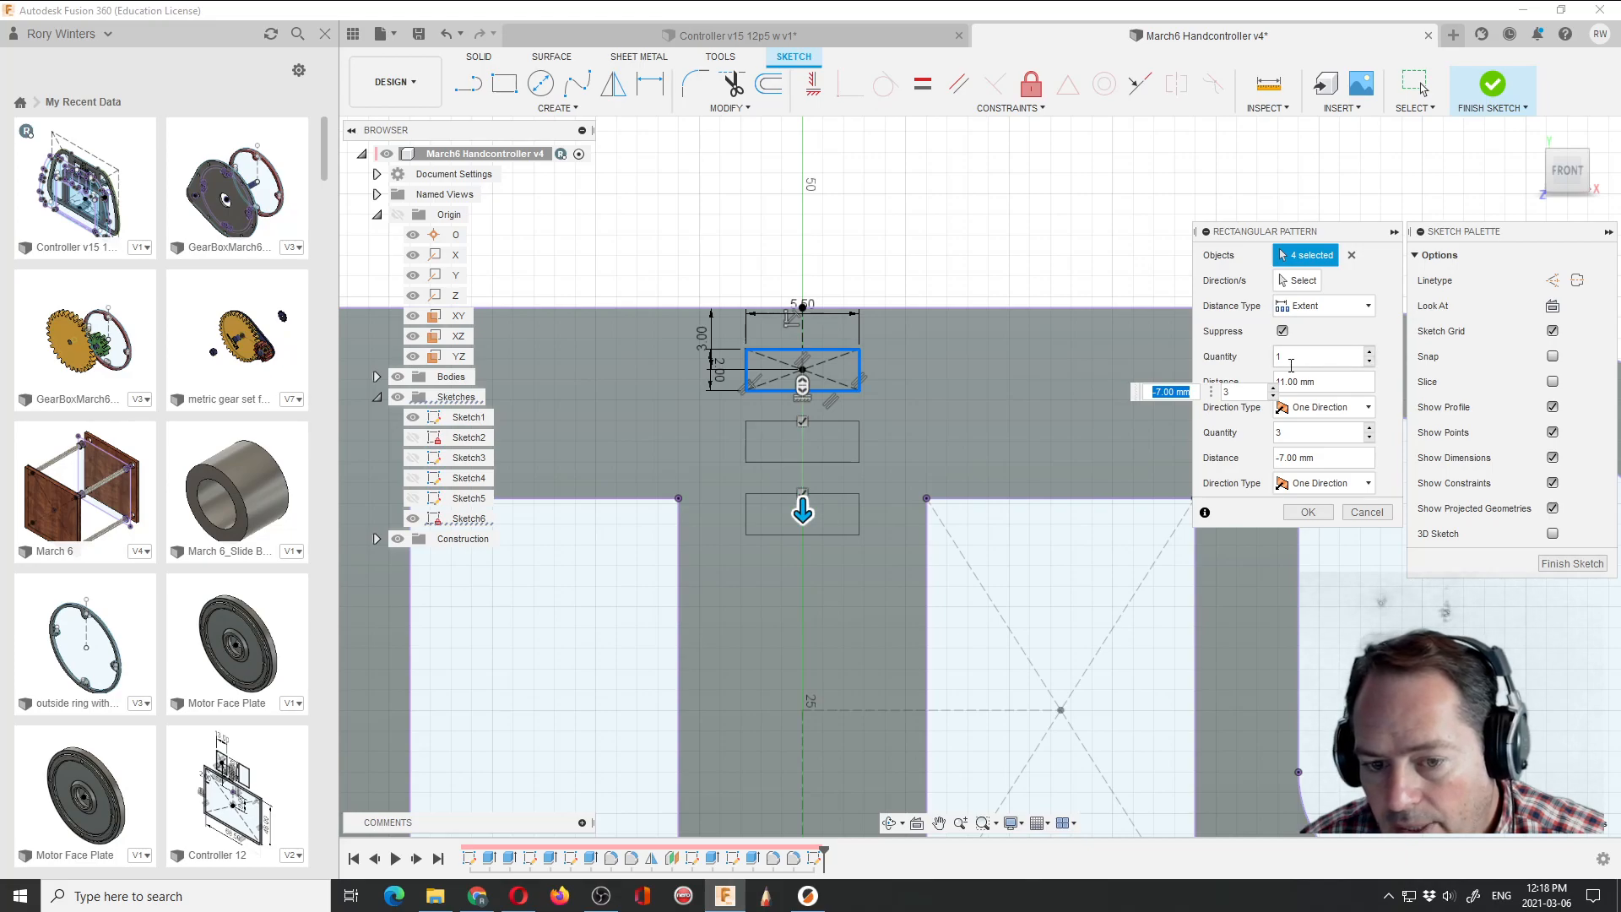
Set the pattern's vertical extent to -8 mm, accept the pattern and finish the sketch.
mouse_move(797, 510)
mouse_down()
mouse_move(809, 536)
mouse_move(809, 513)
mouse_up()
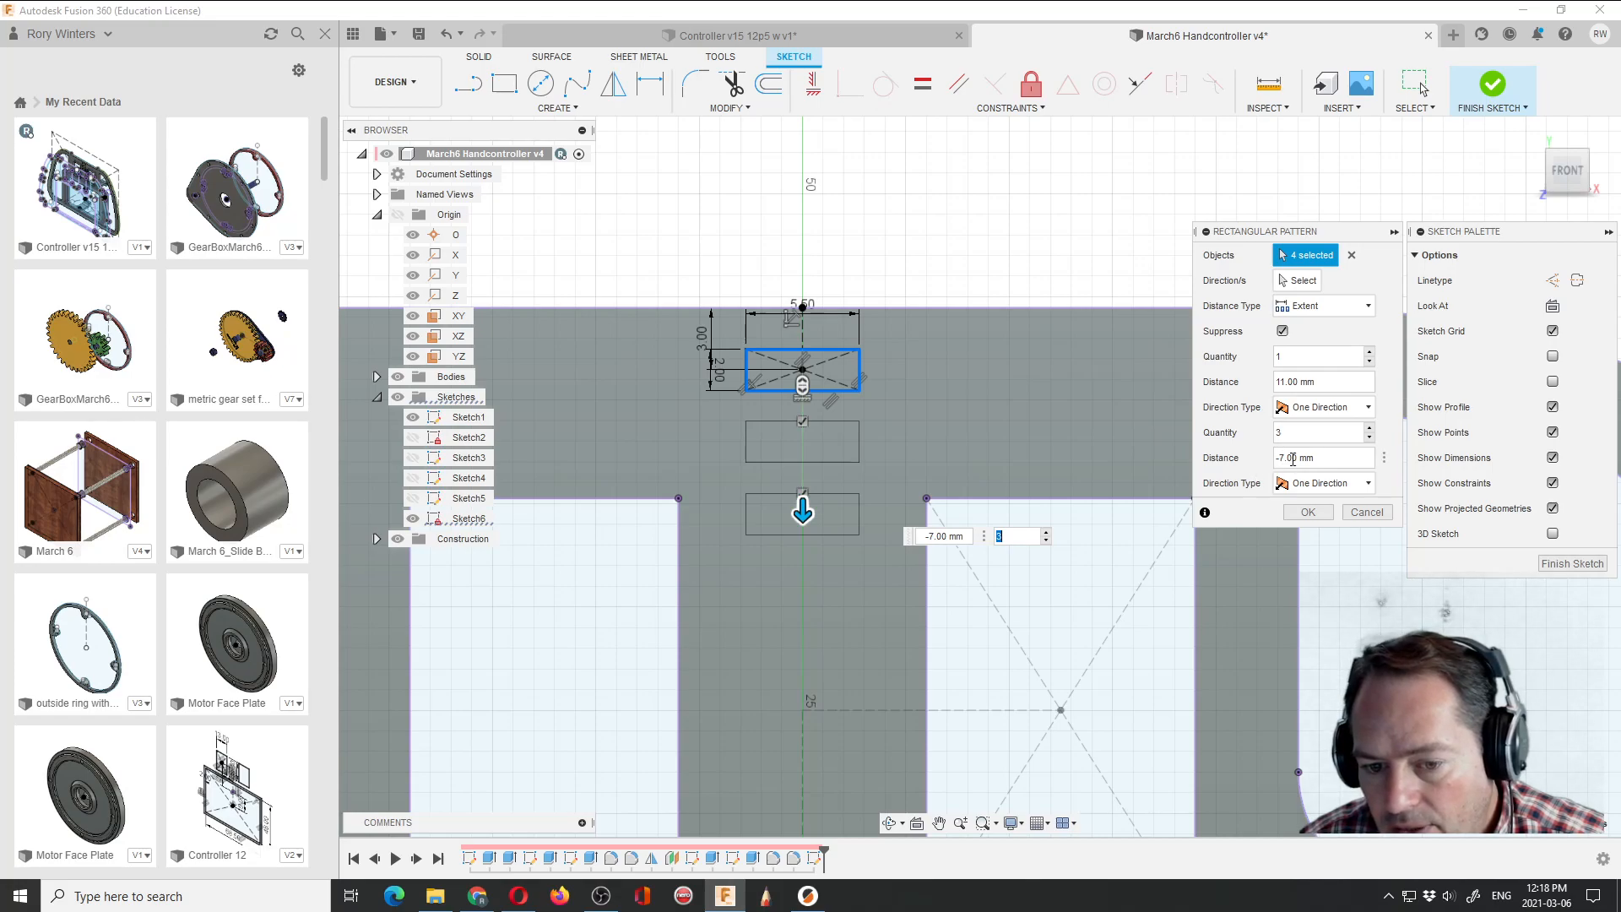
drag(802, 510, 799, 453)
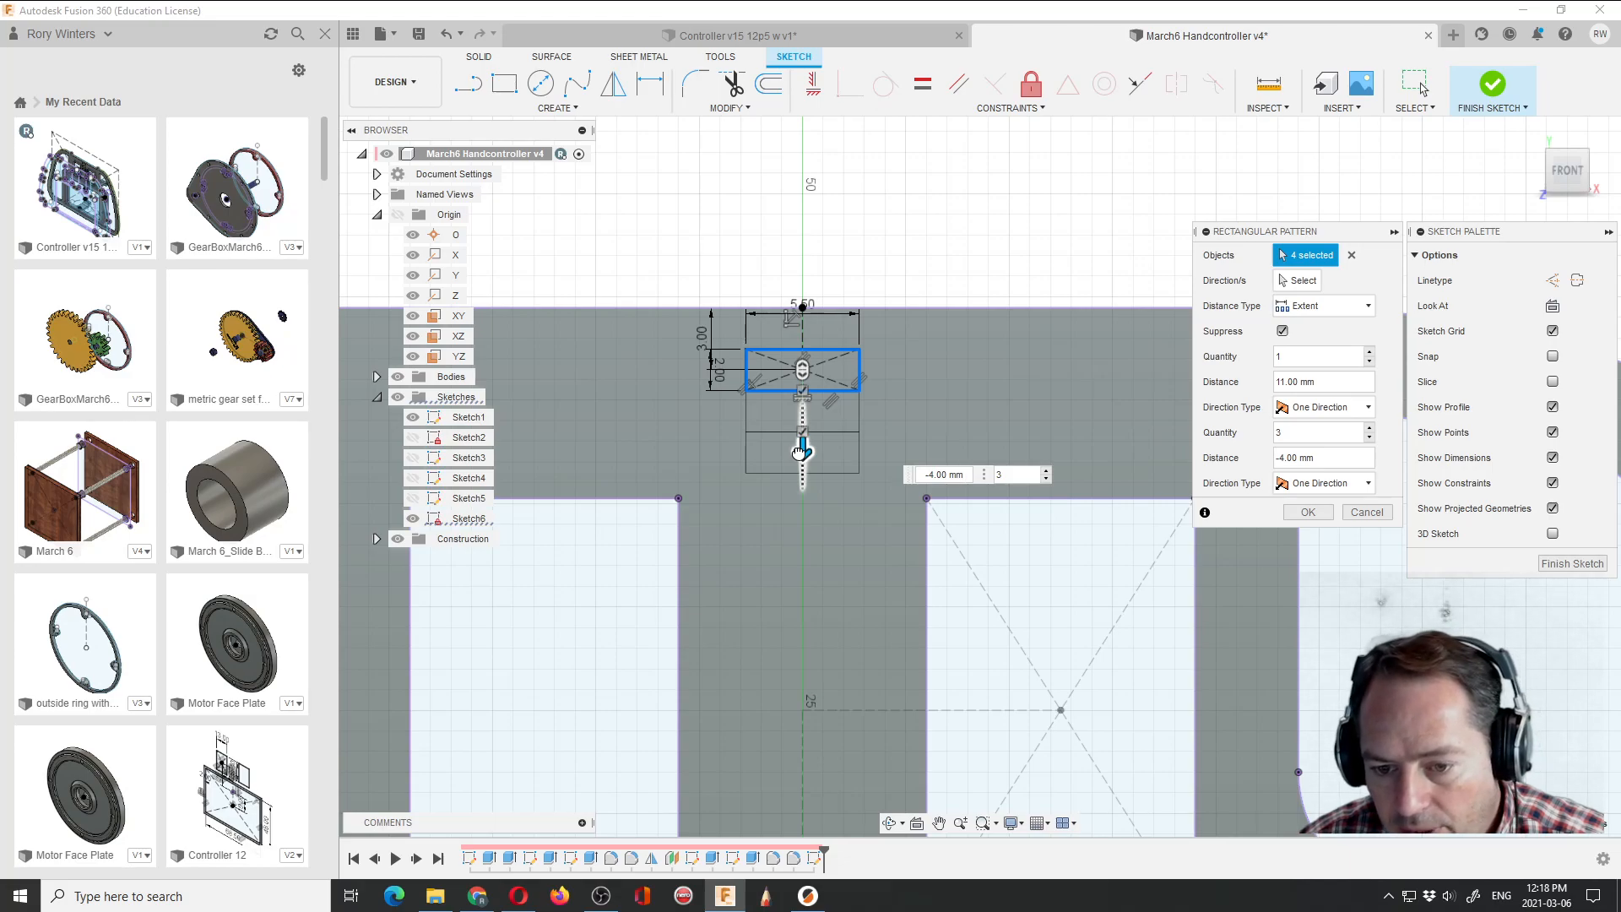
drag(798, 452, 802, 507)
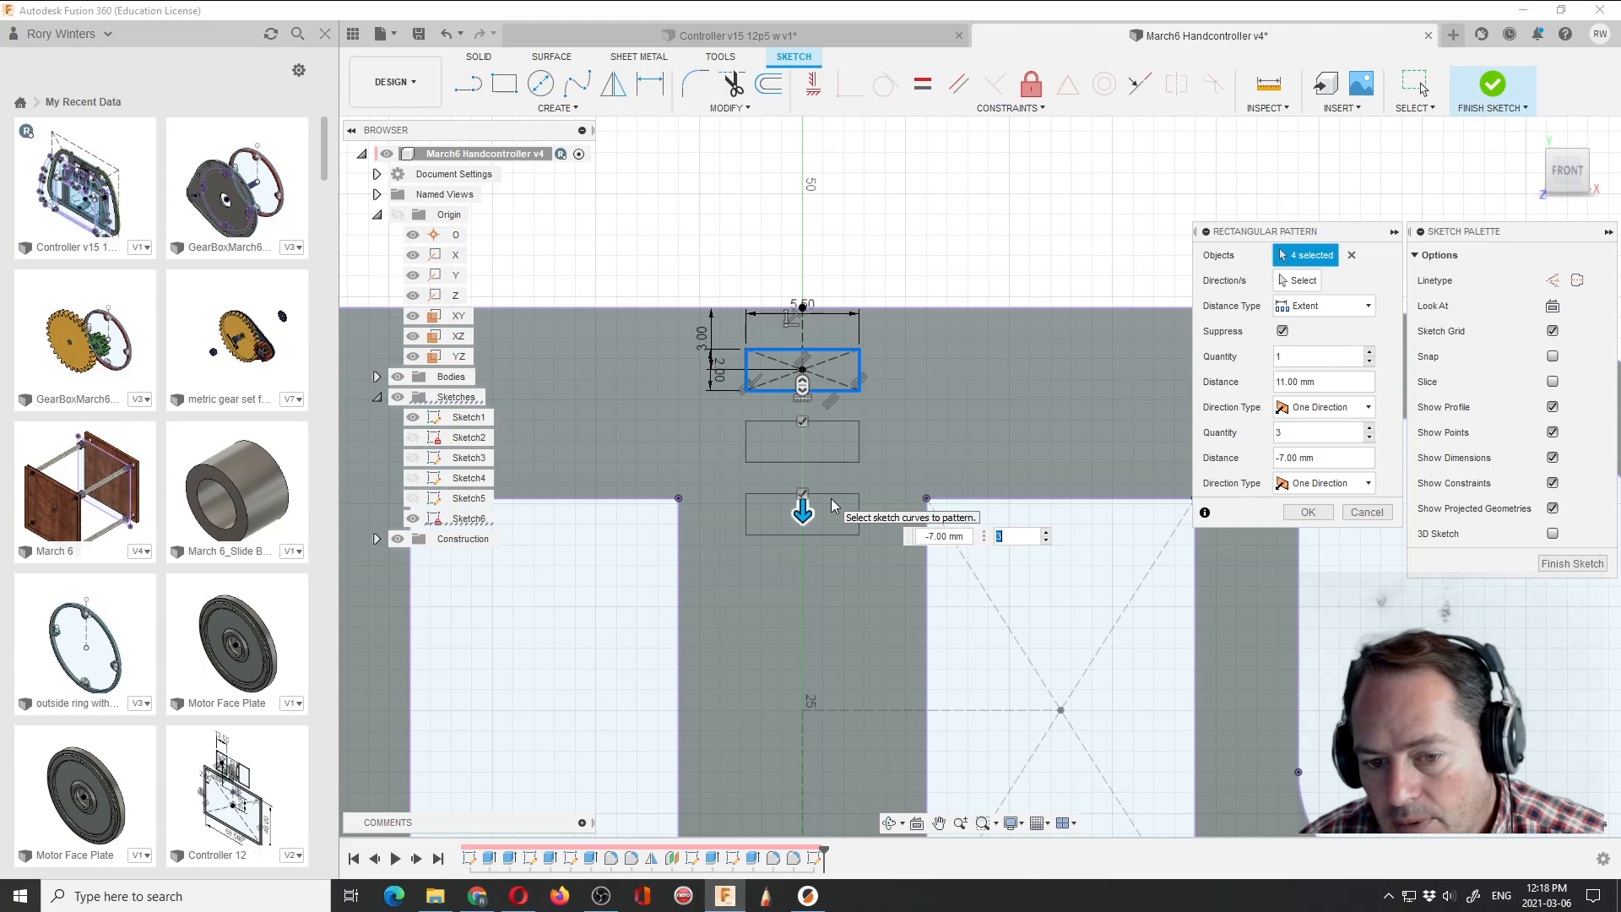
drag(803, 510, 803, 526)
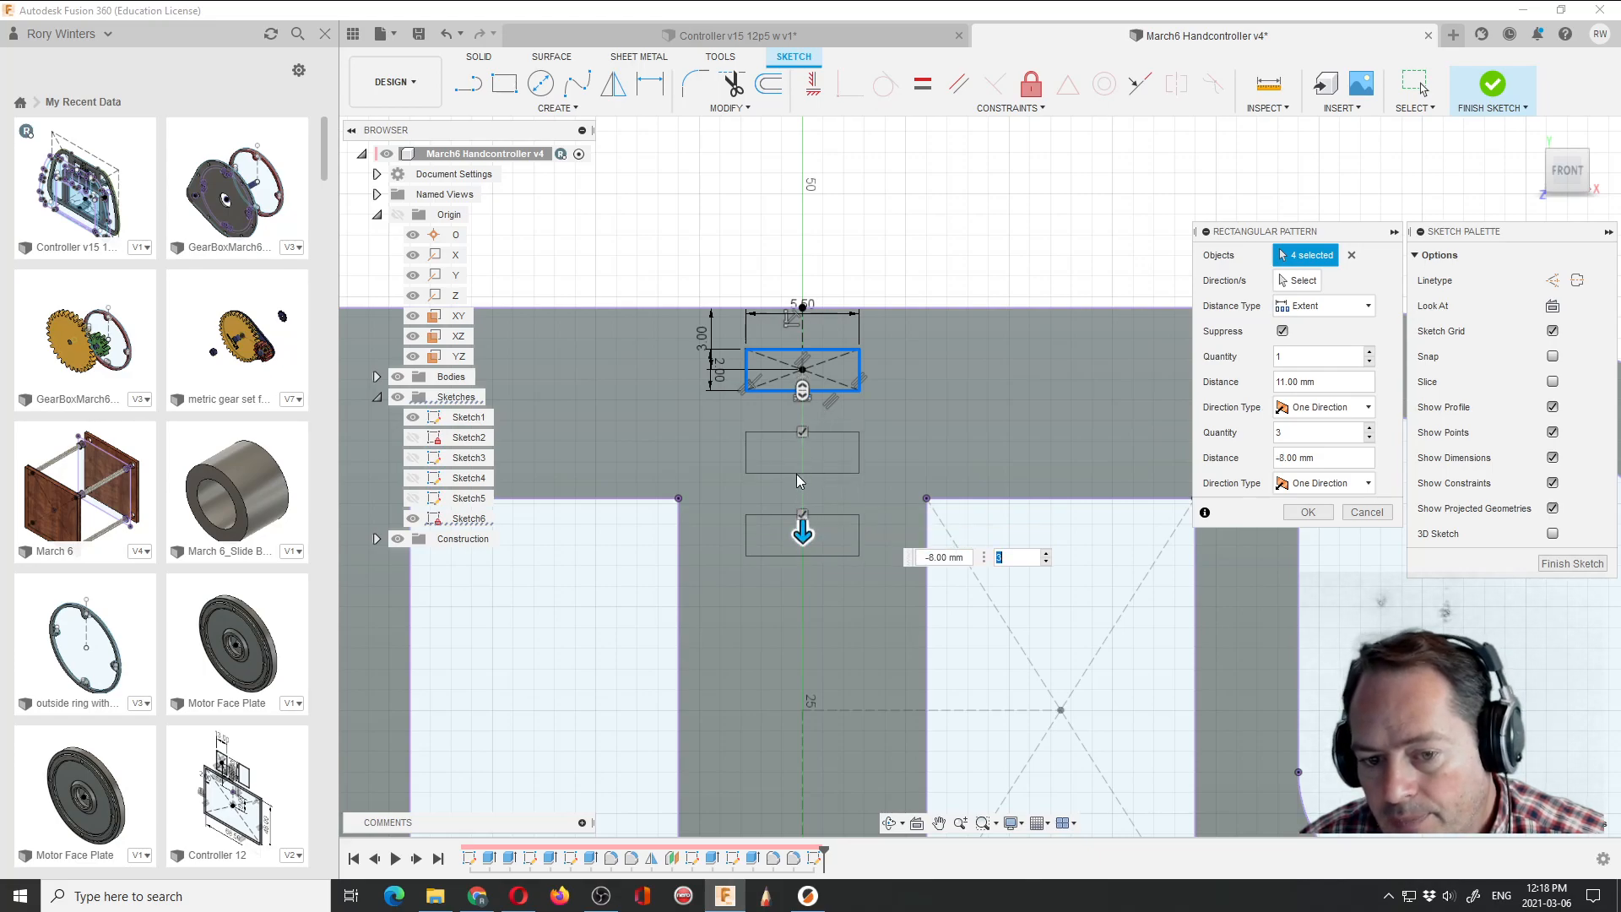
click(1309, 513)
click(1493, 88)
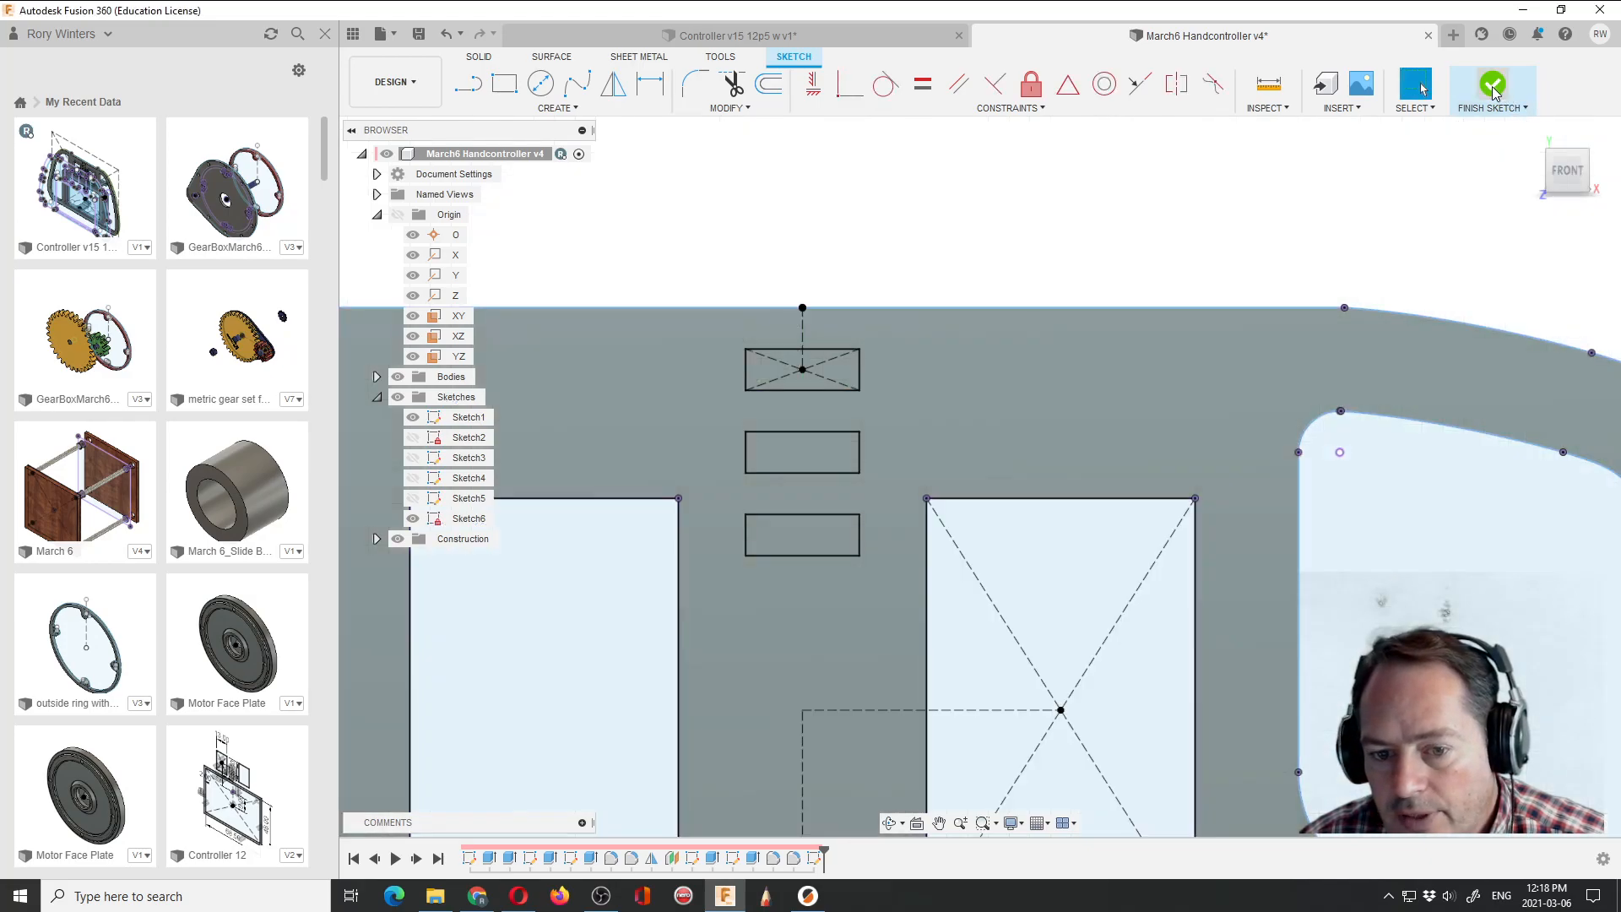
Start an Extrude with only the three small slot rectangles as profiles, leaving the plate face out of the selection.
click(1534, 136)
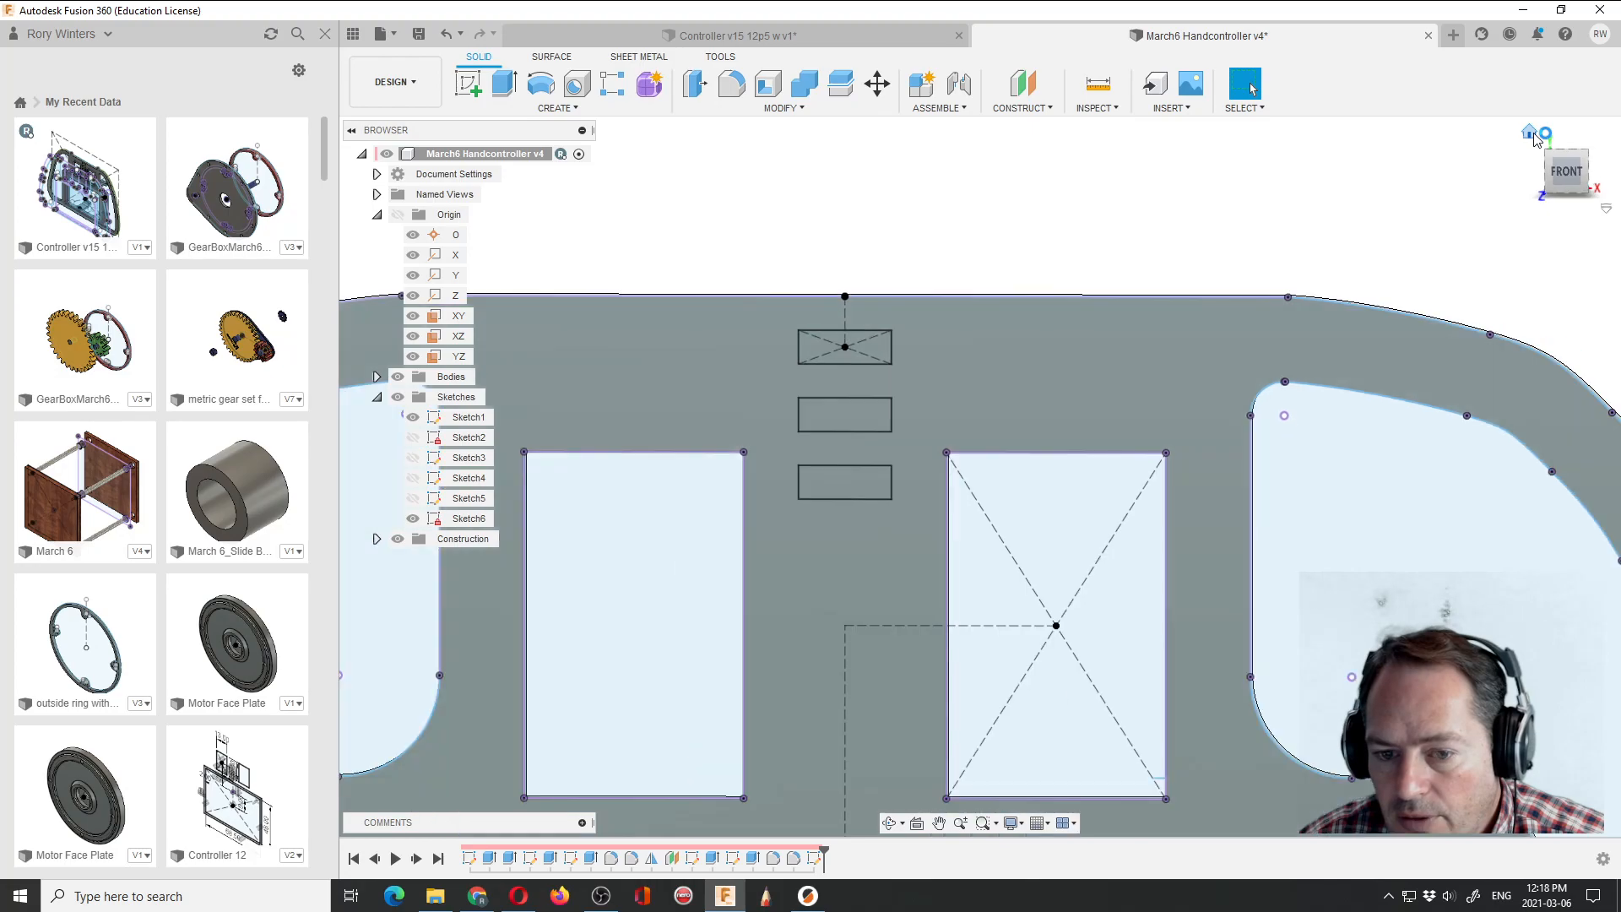
scroll(1064, 319, up, 5)
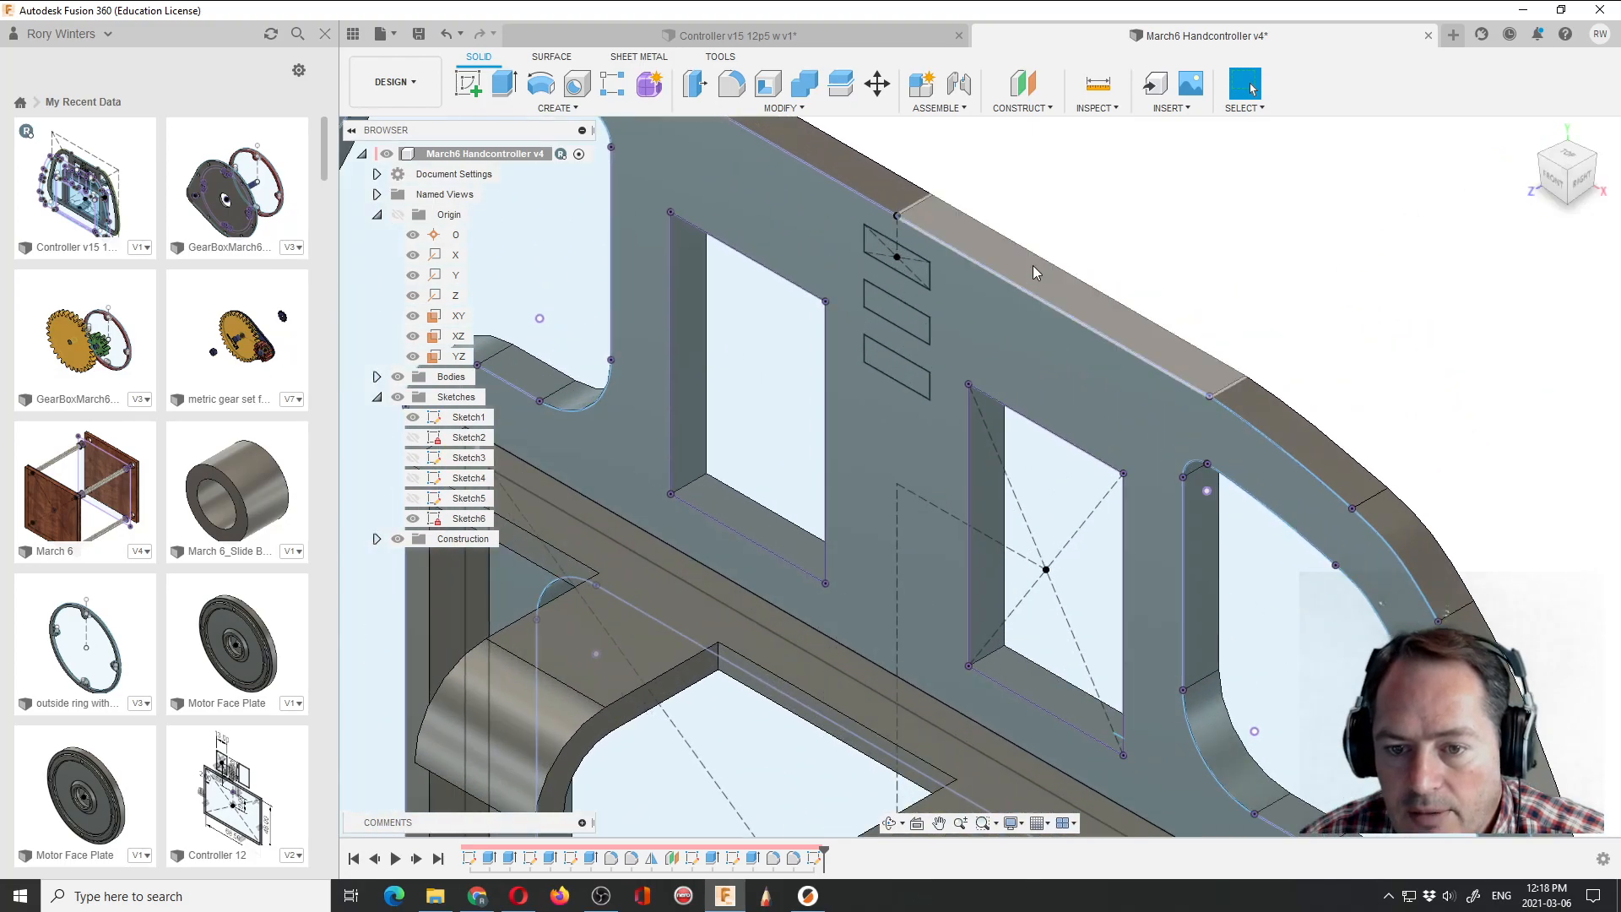
scroll(996, 253, up, 2)
key(e)
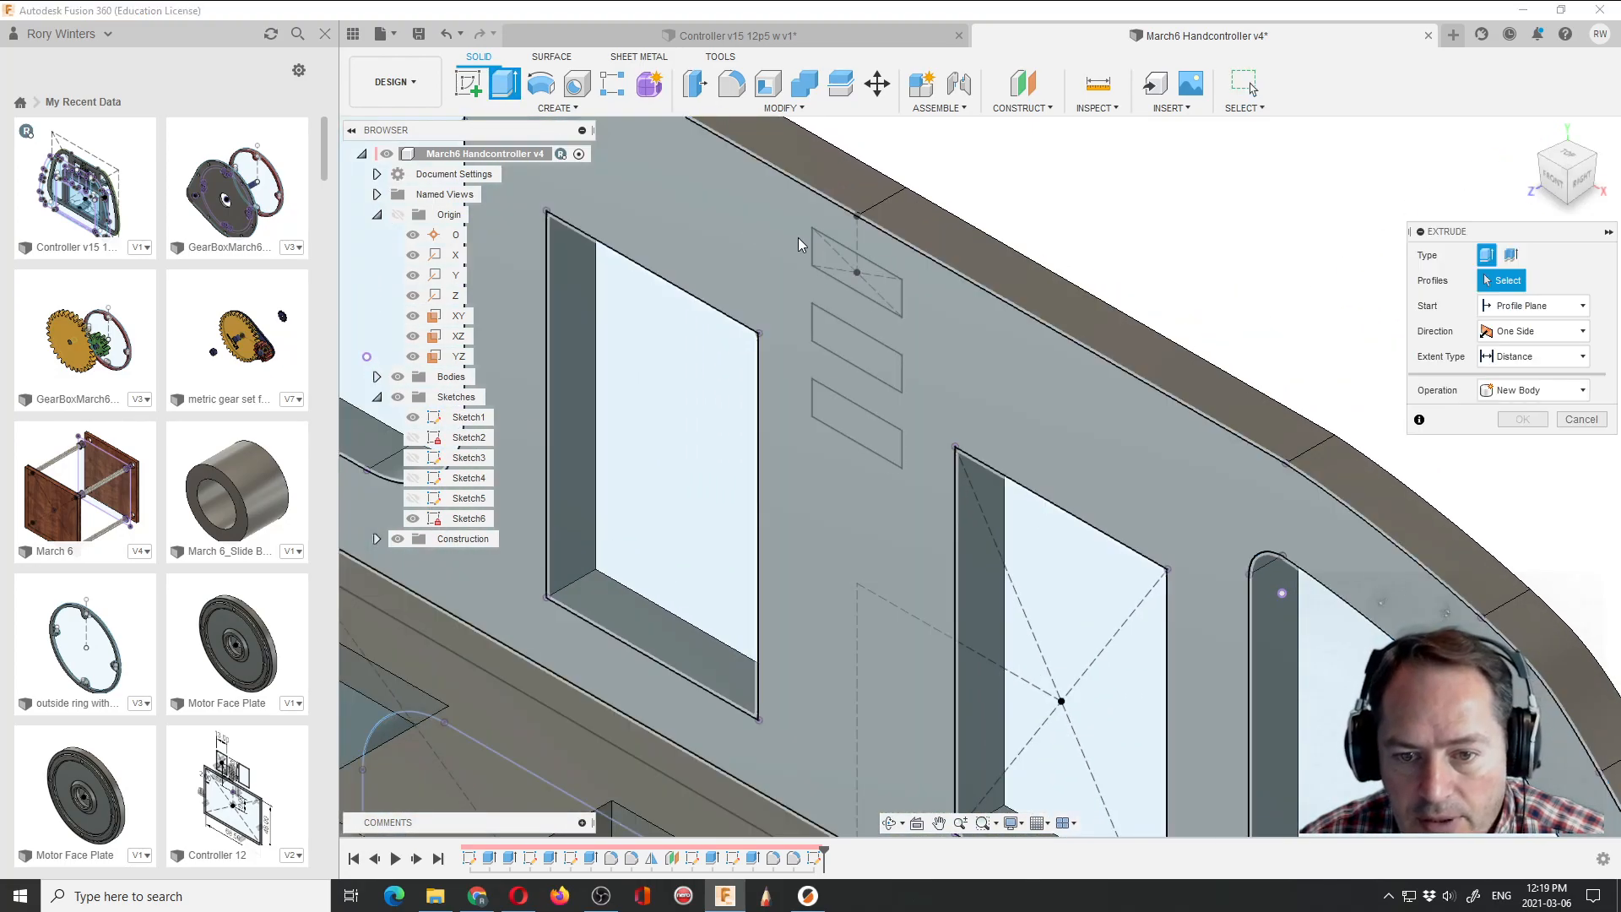
click(833, 251)
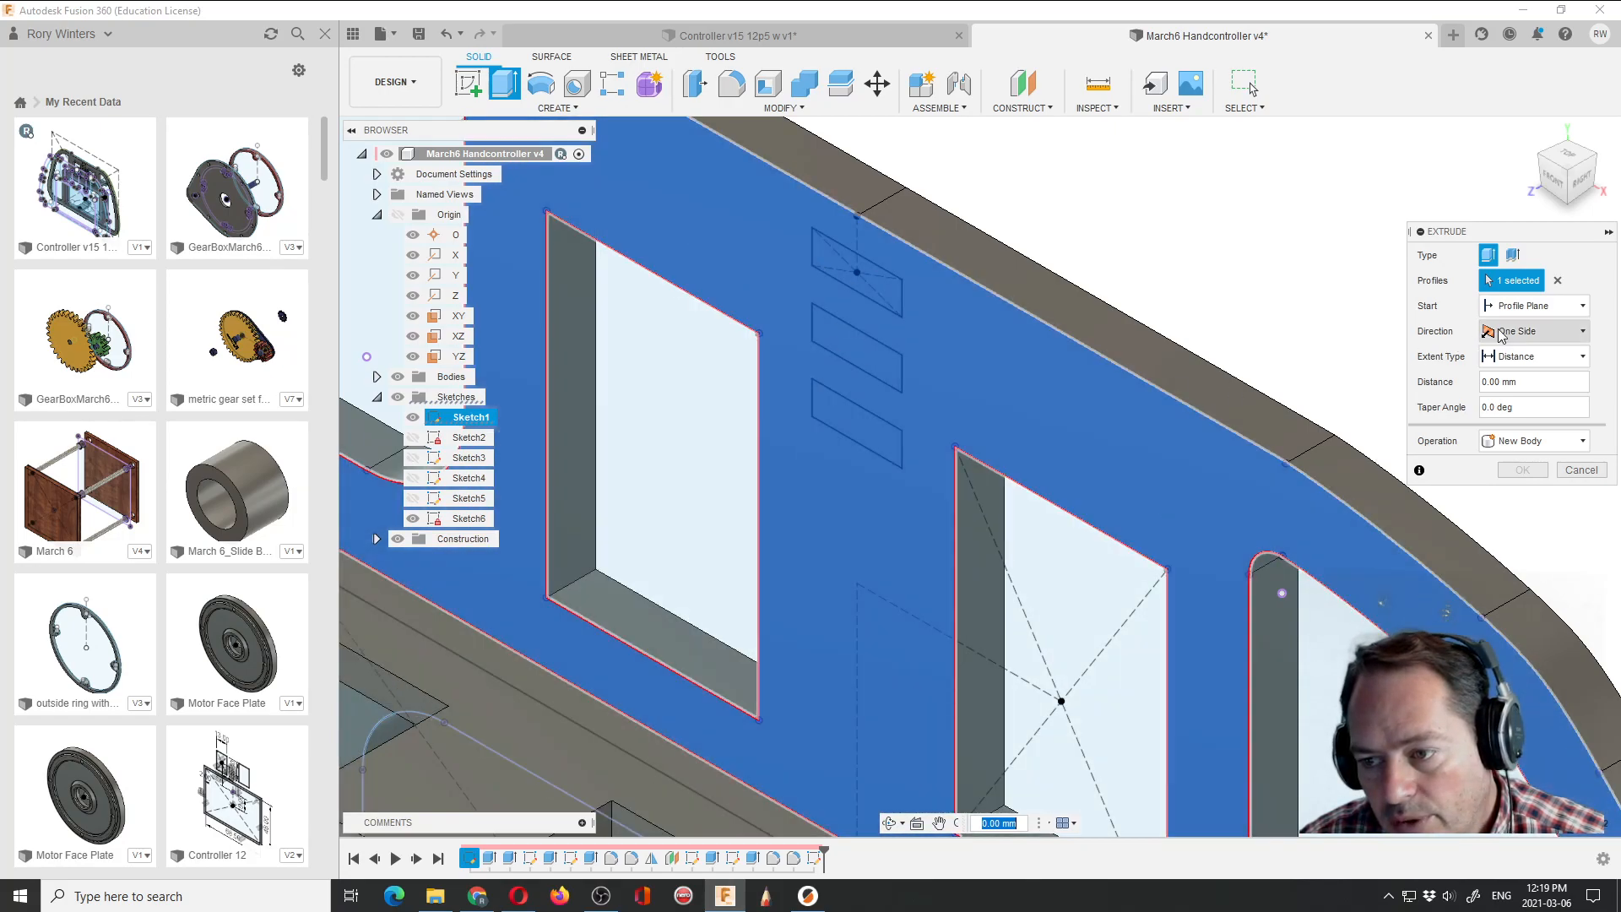
click(1559, 281)
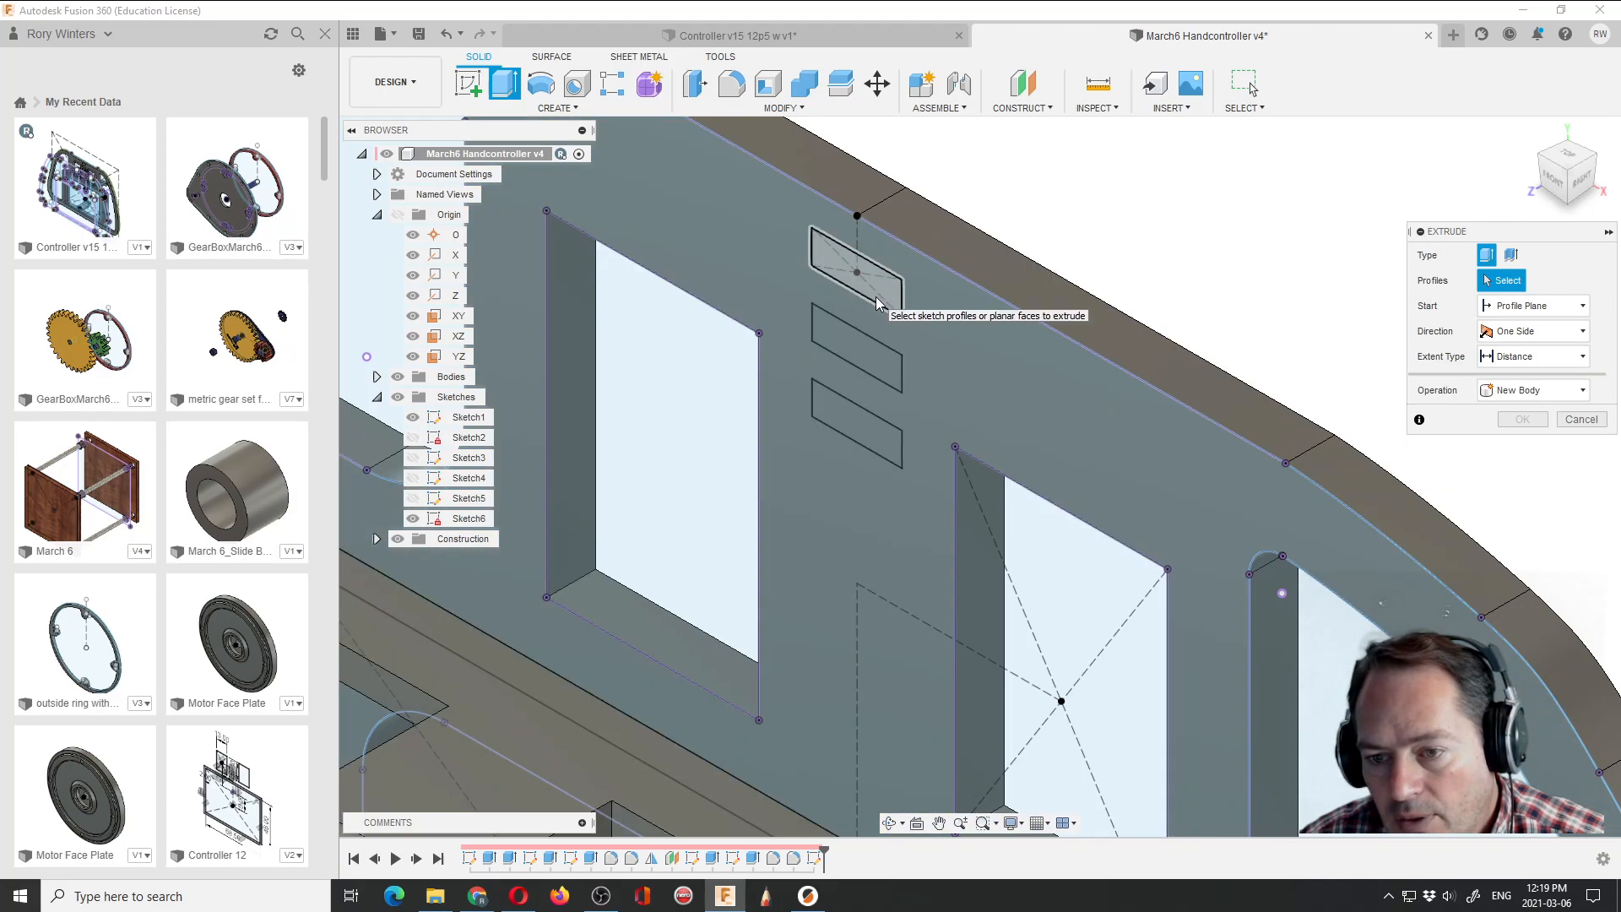
click(883, 288)
click(847, 361)
click(798, 384)
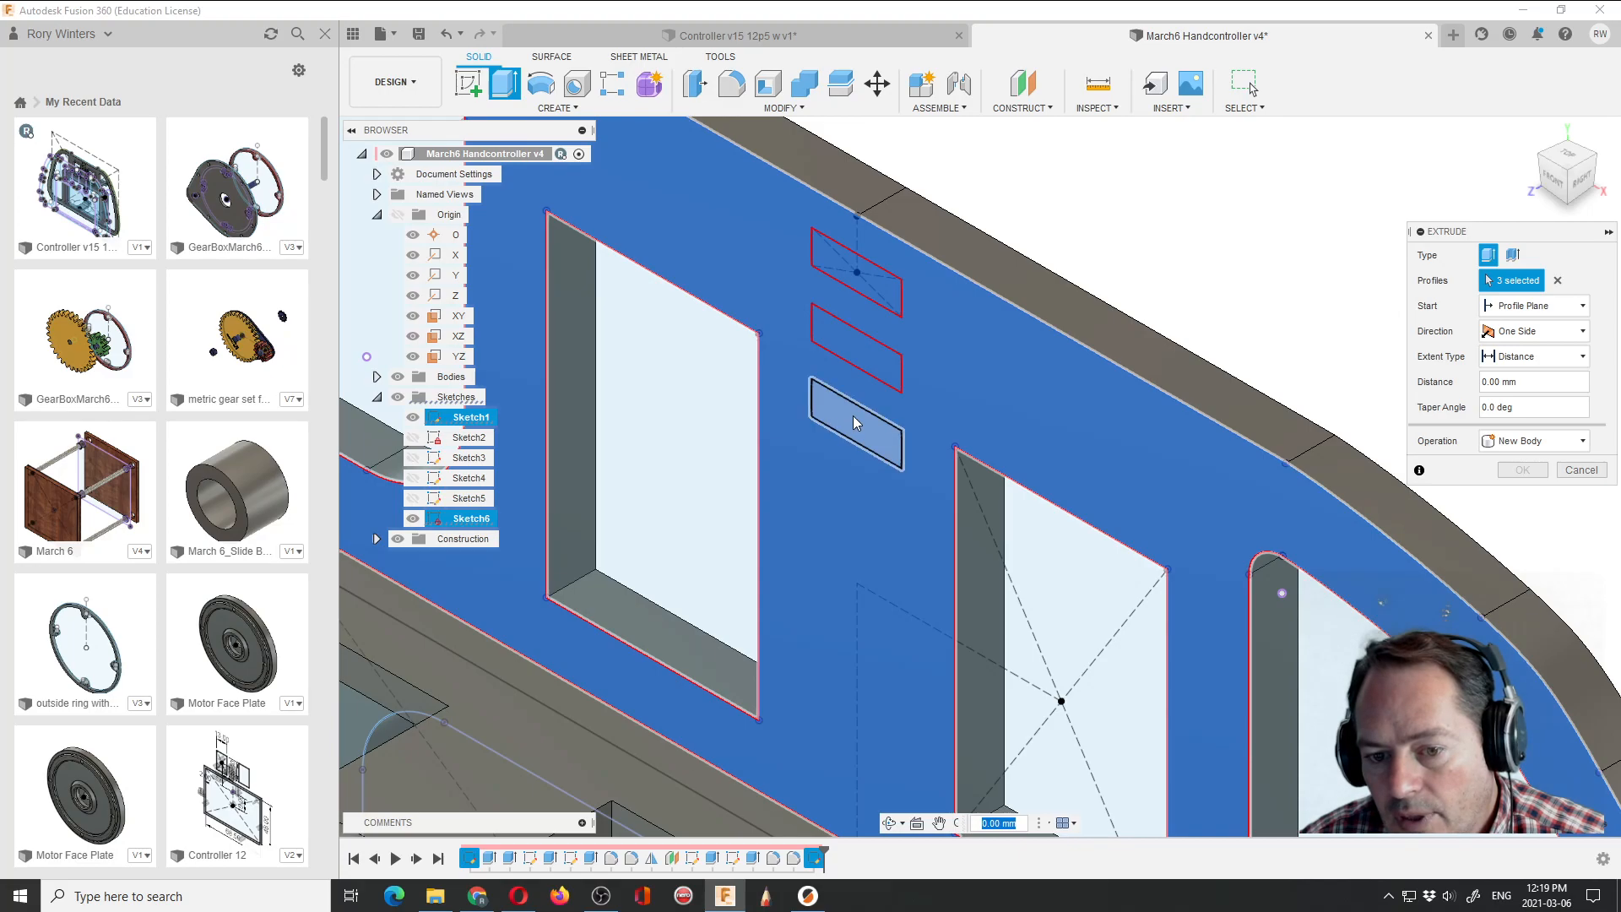
click(851, 422)
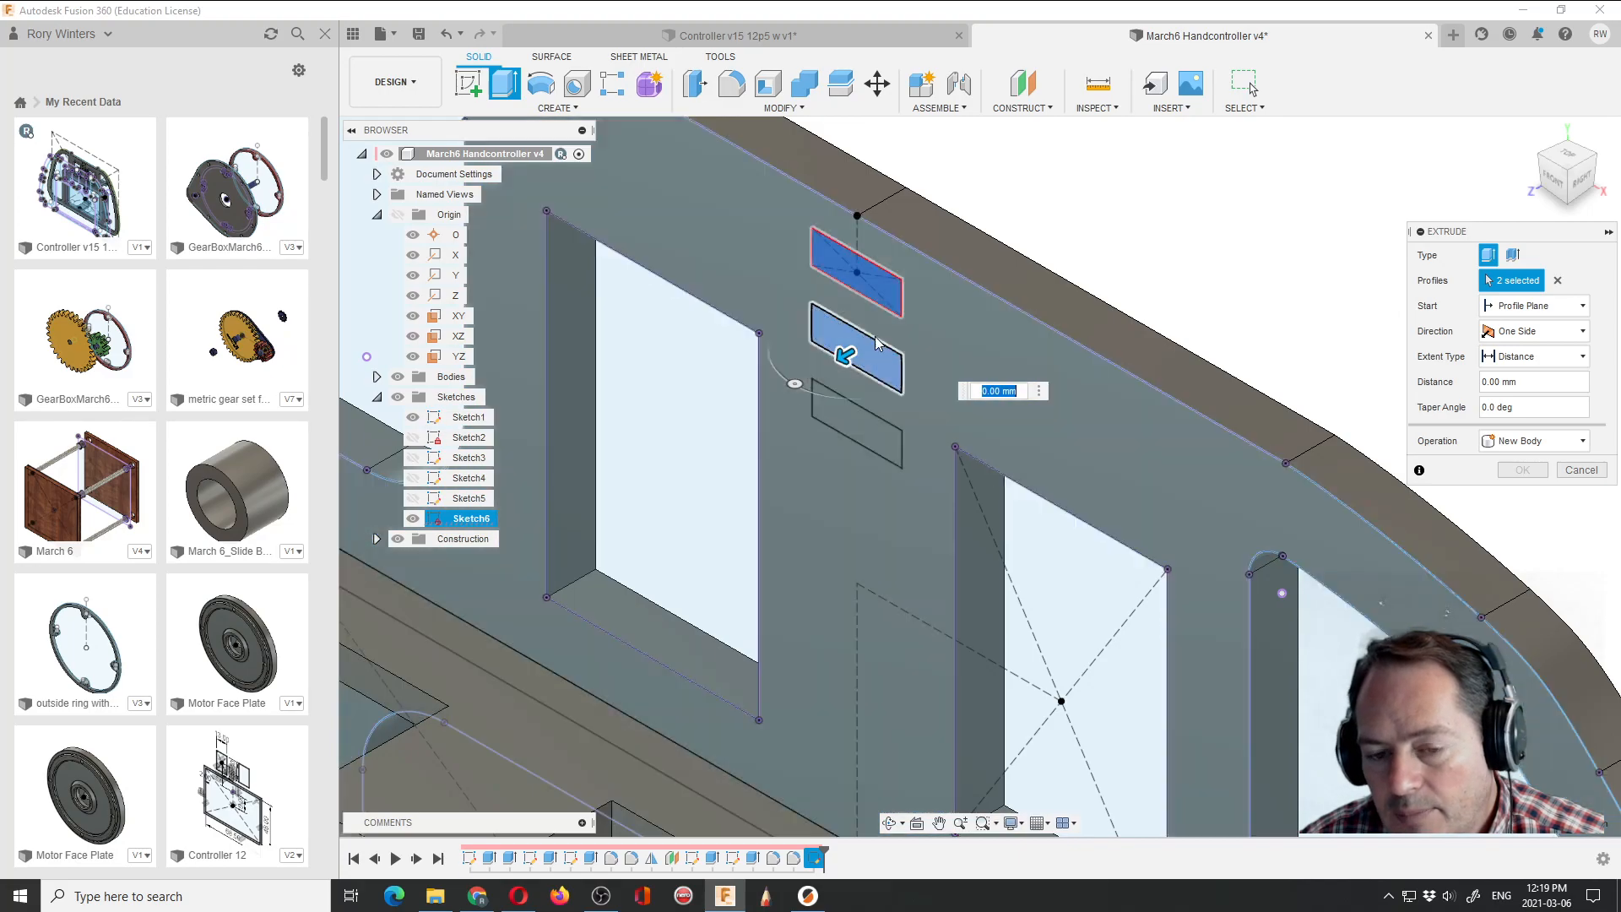
click(855, 429)
Cut the three small slots through the plate with an extrude distance of -8 mm.
drag(845, 430, 999, 341)
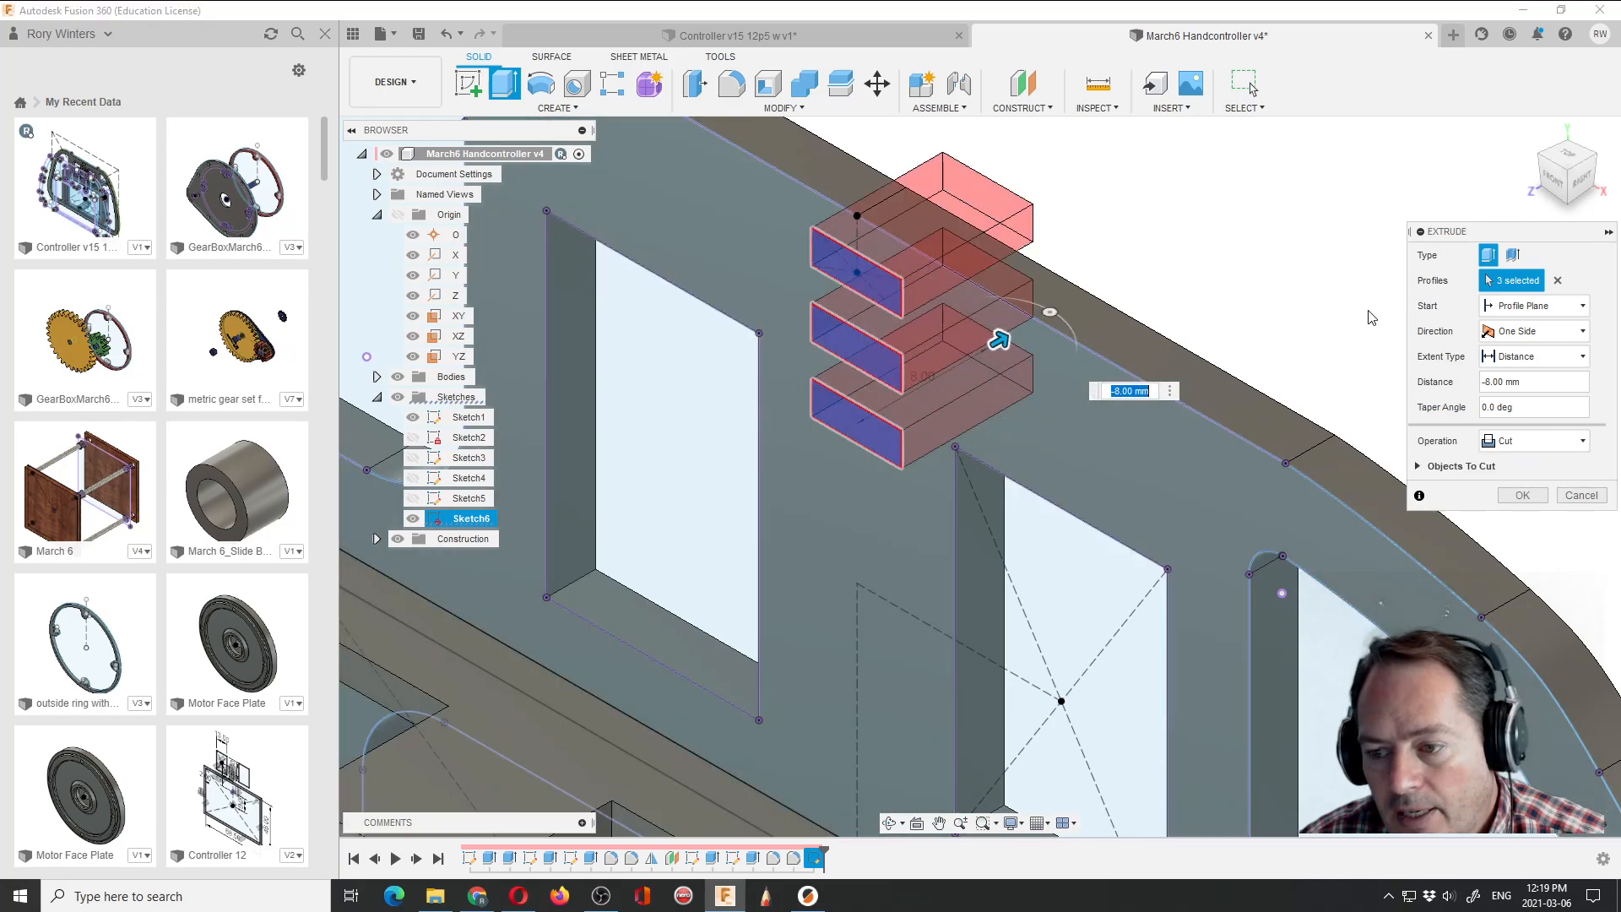
click(1580, 357)
click(1520, 405)
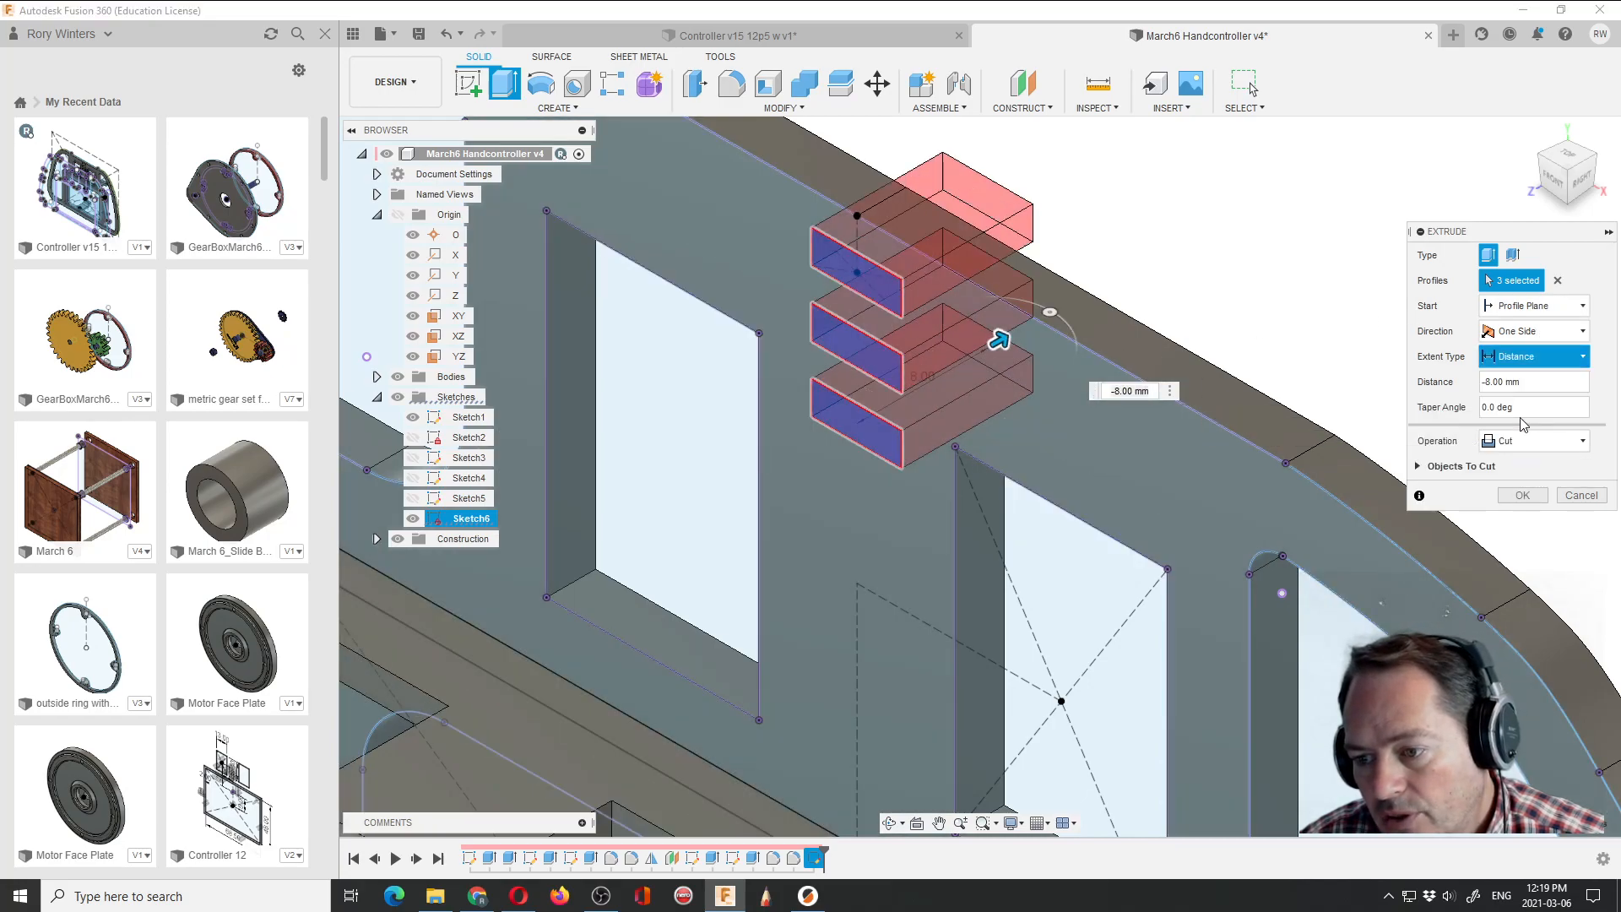
click(1522, 496)
Start a new sketch on the plate's back face.
scroll(950, 356, down, 8)
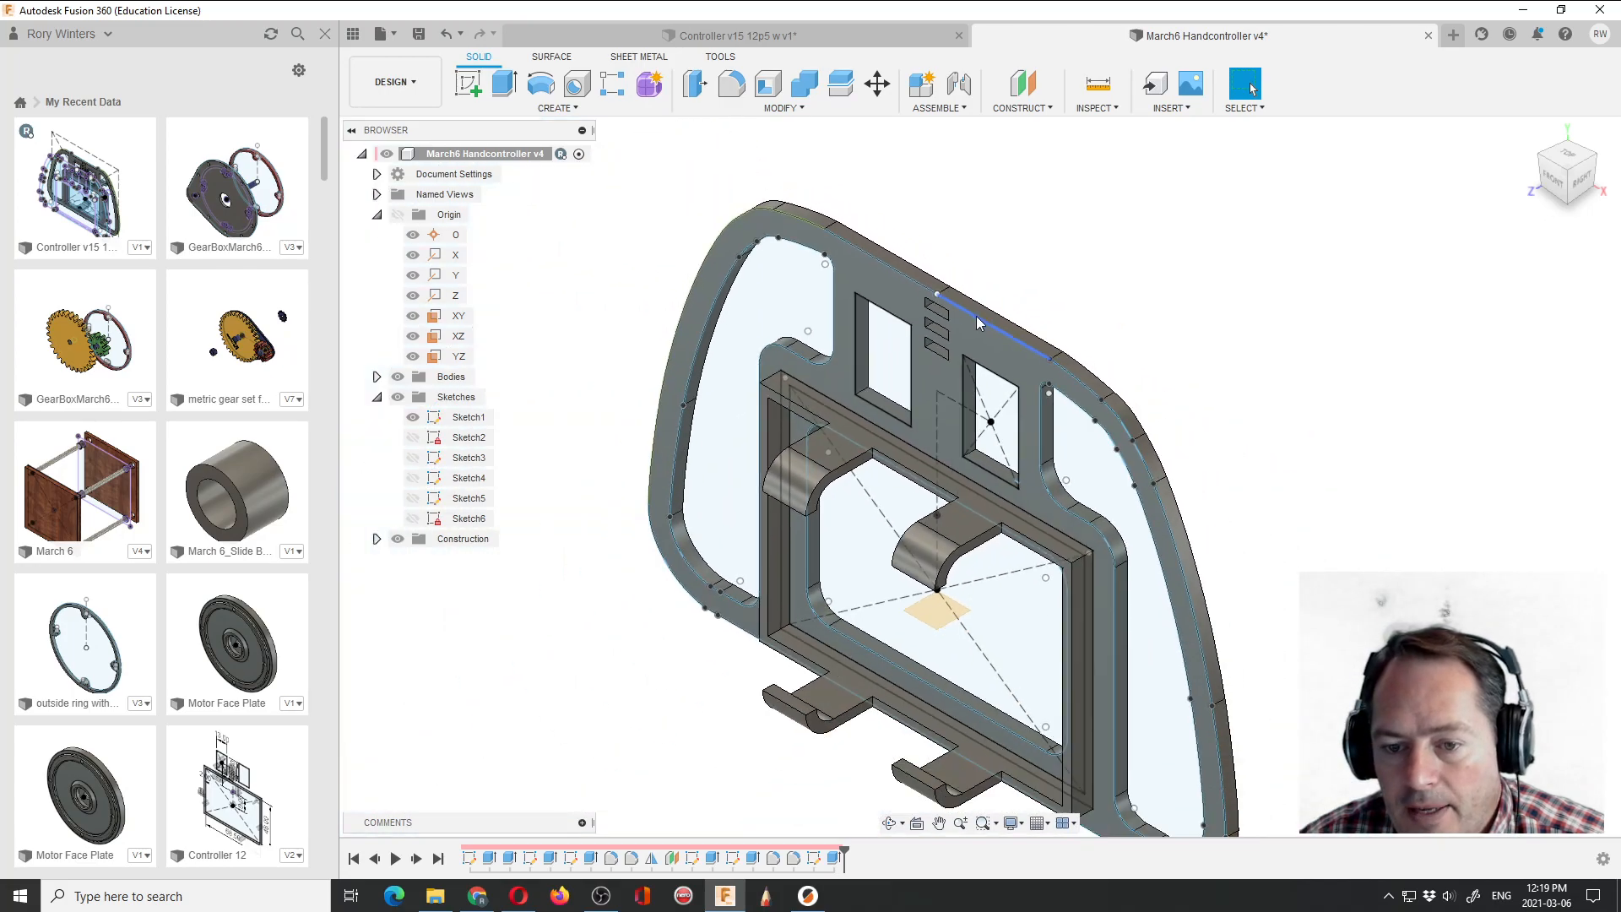
click(889, 823)
drag(1056, 608, 825, 435)
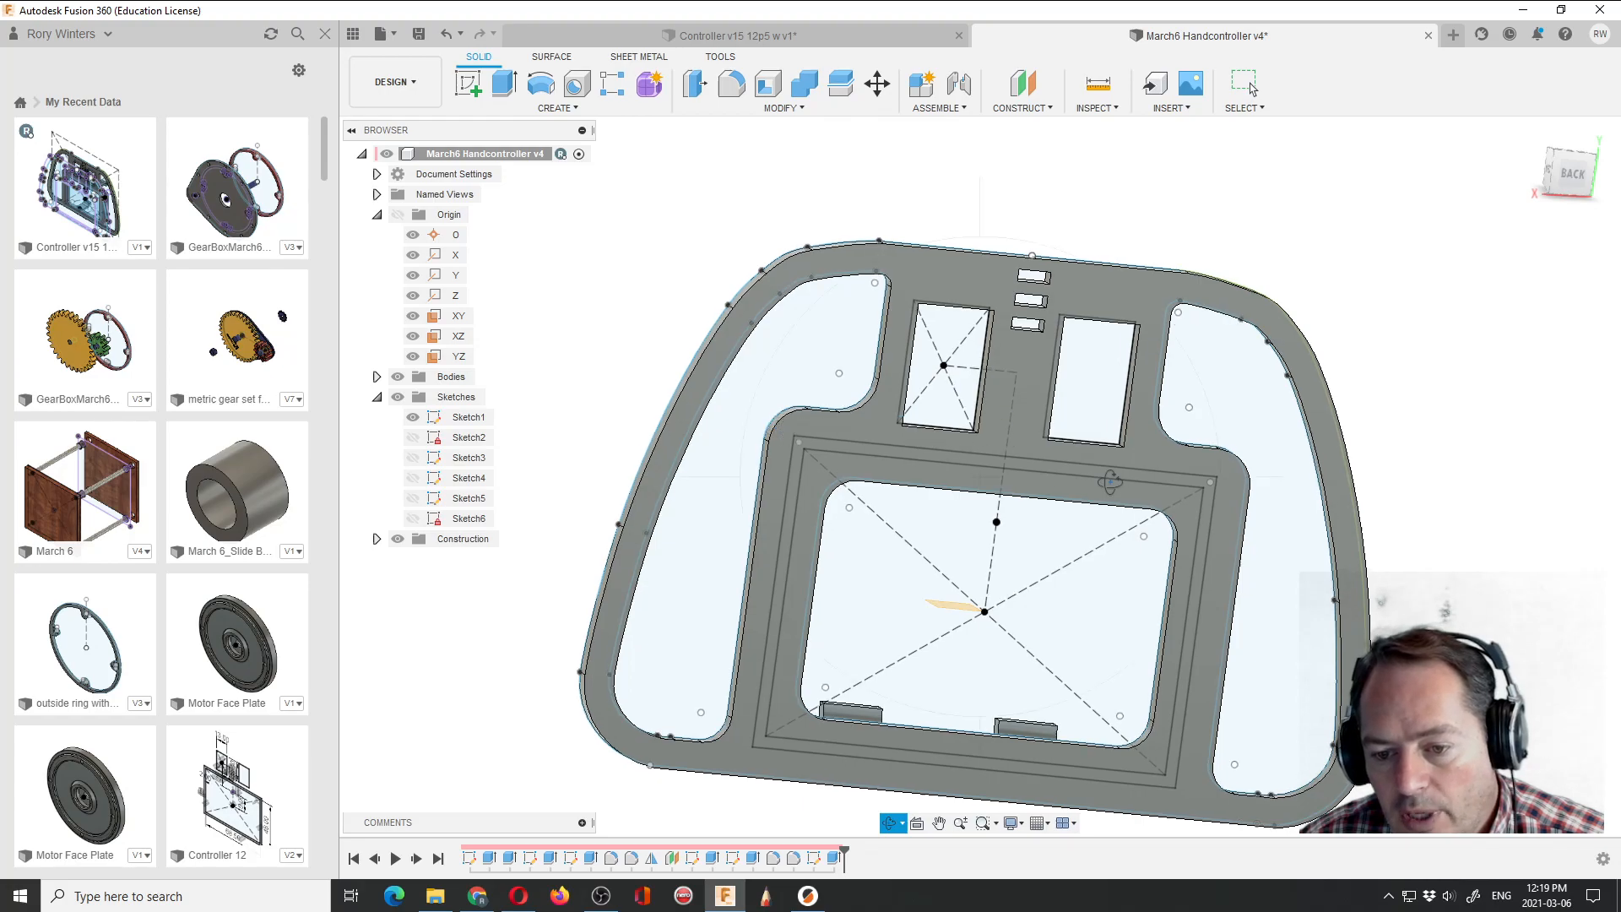
click(469, 84)
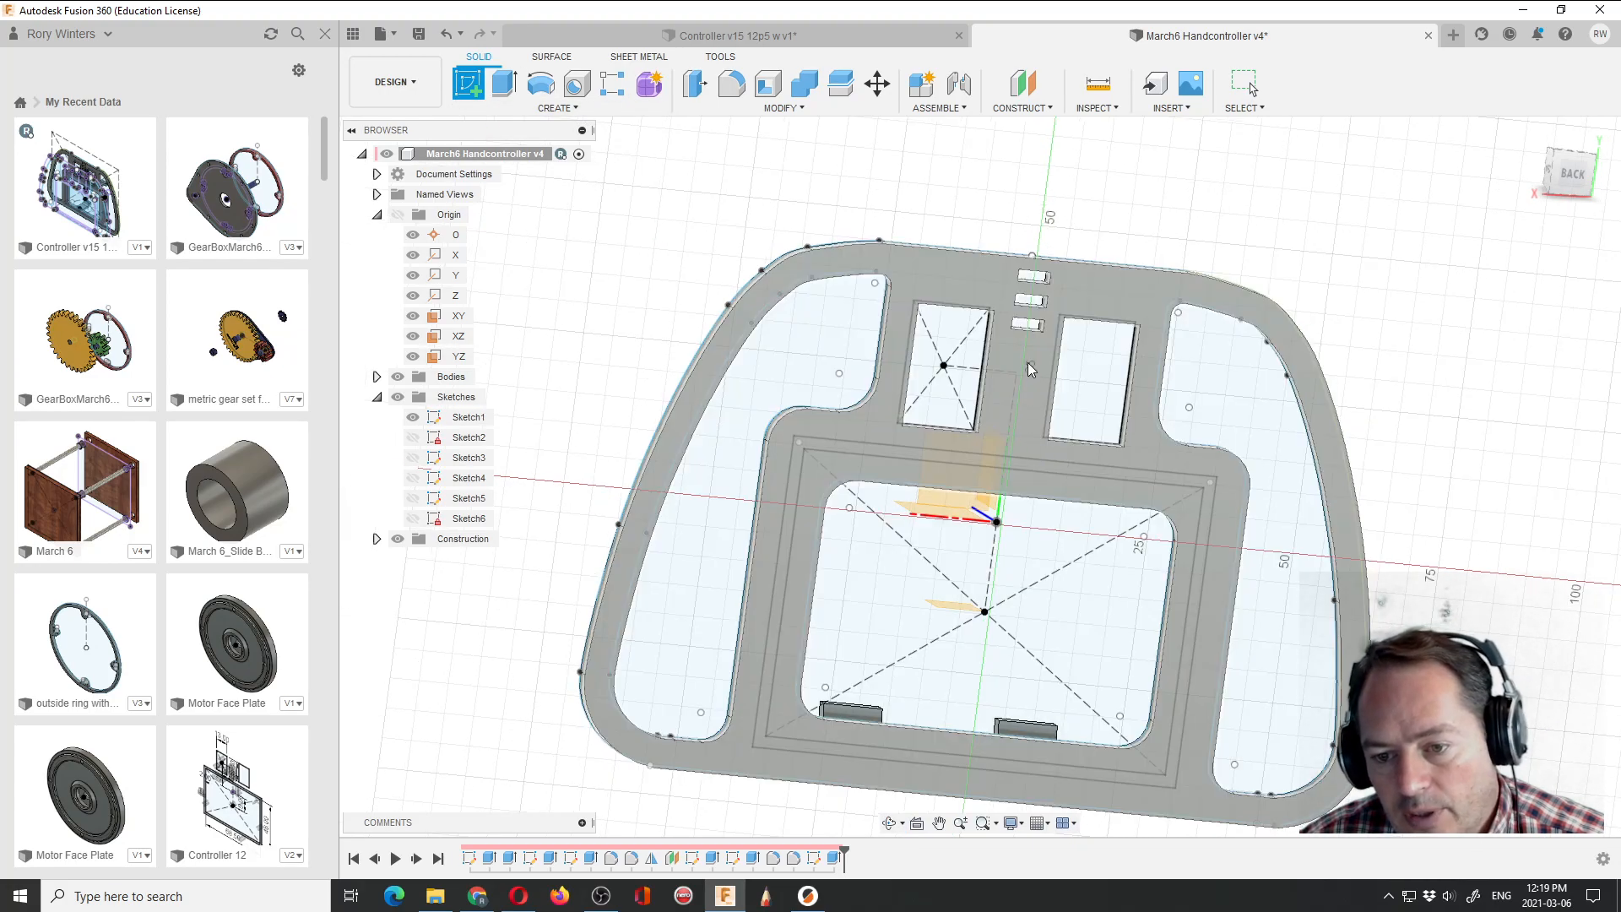
click(1026, 408)
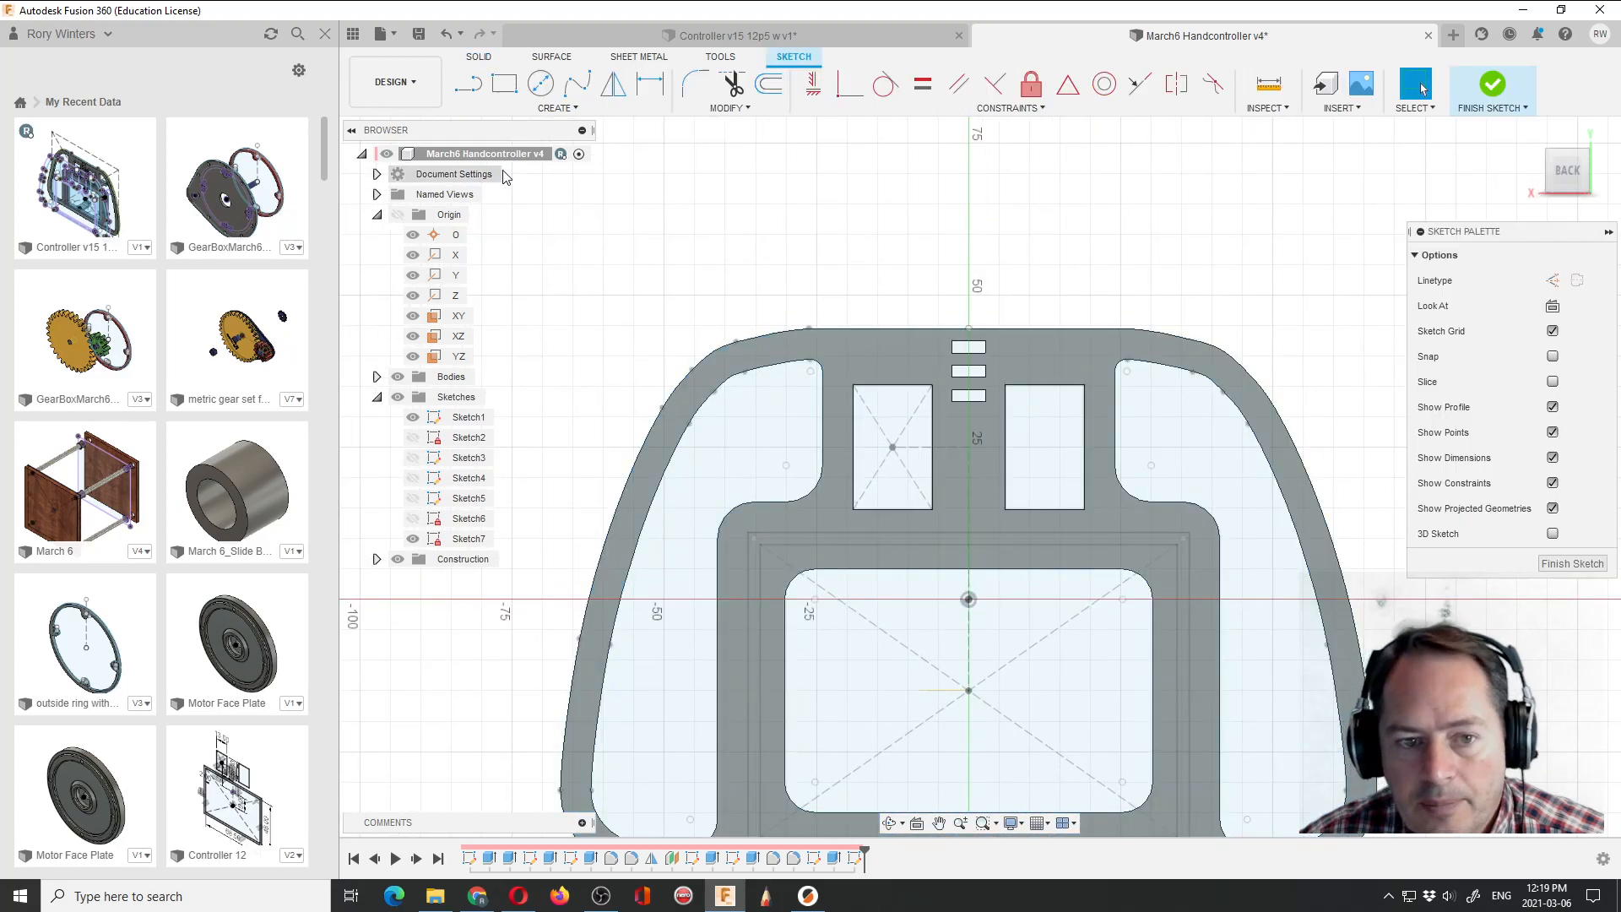
Place a sketch text box on the crossbar just below the two rectangular windows and enter the designer's surname.
click(571, 108)
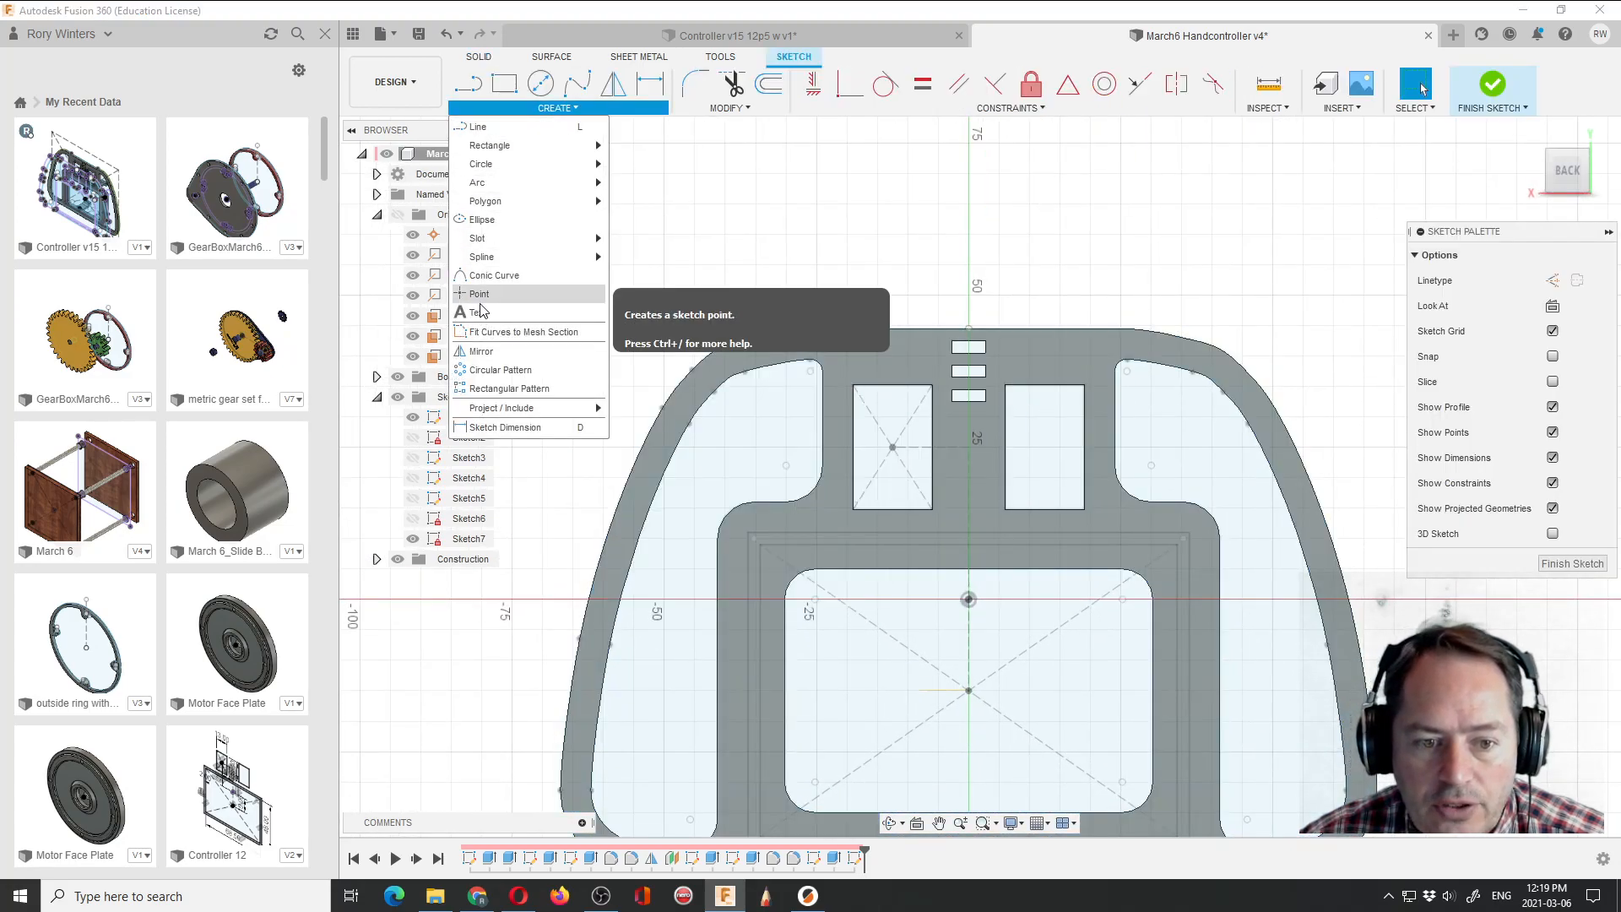
click(485, 317)
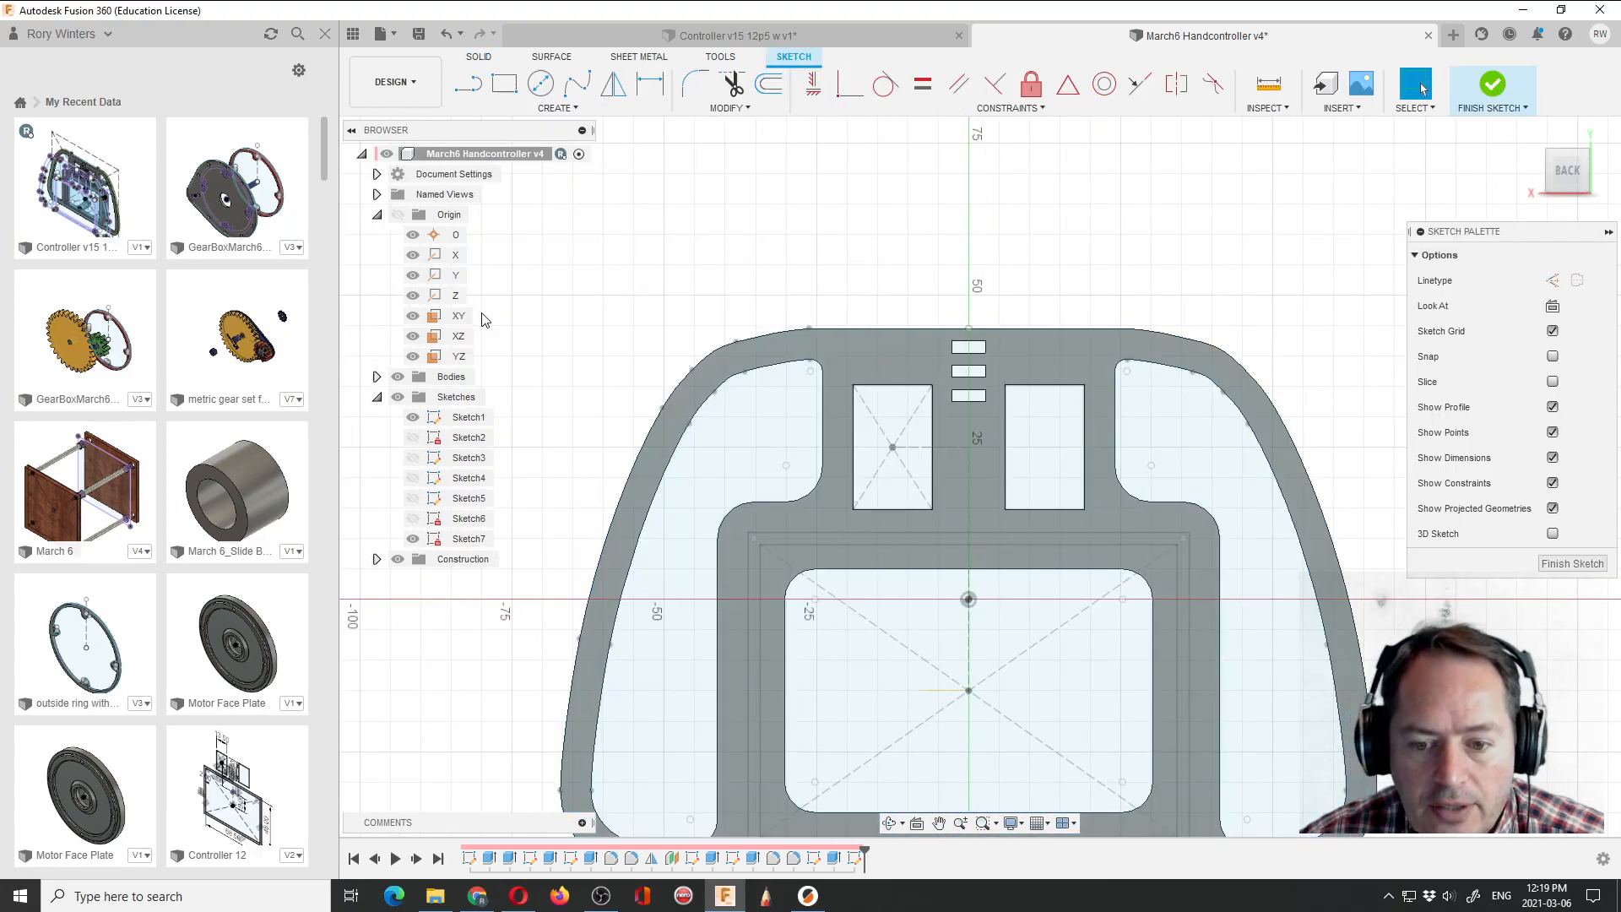
click(912, 557)
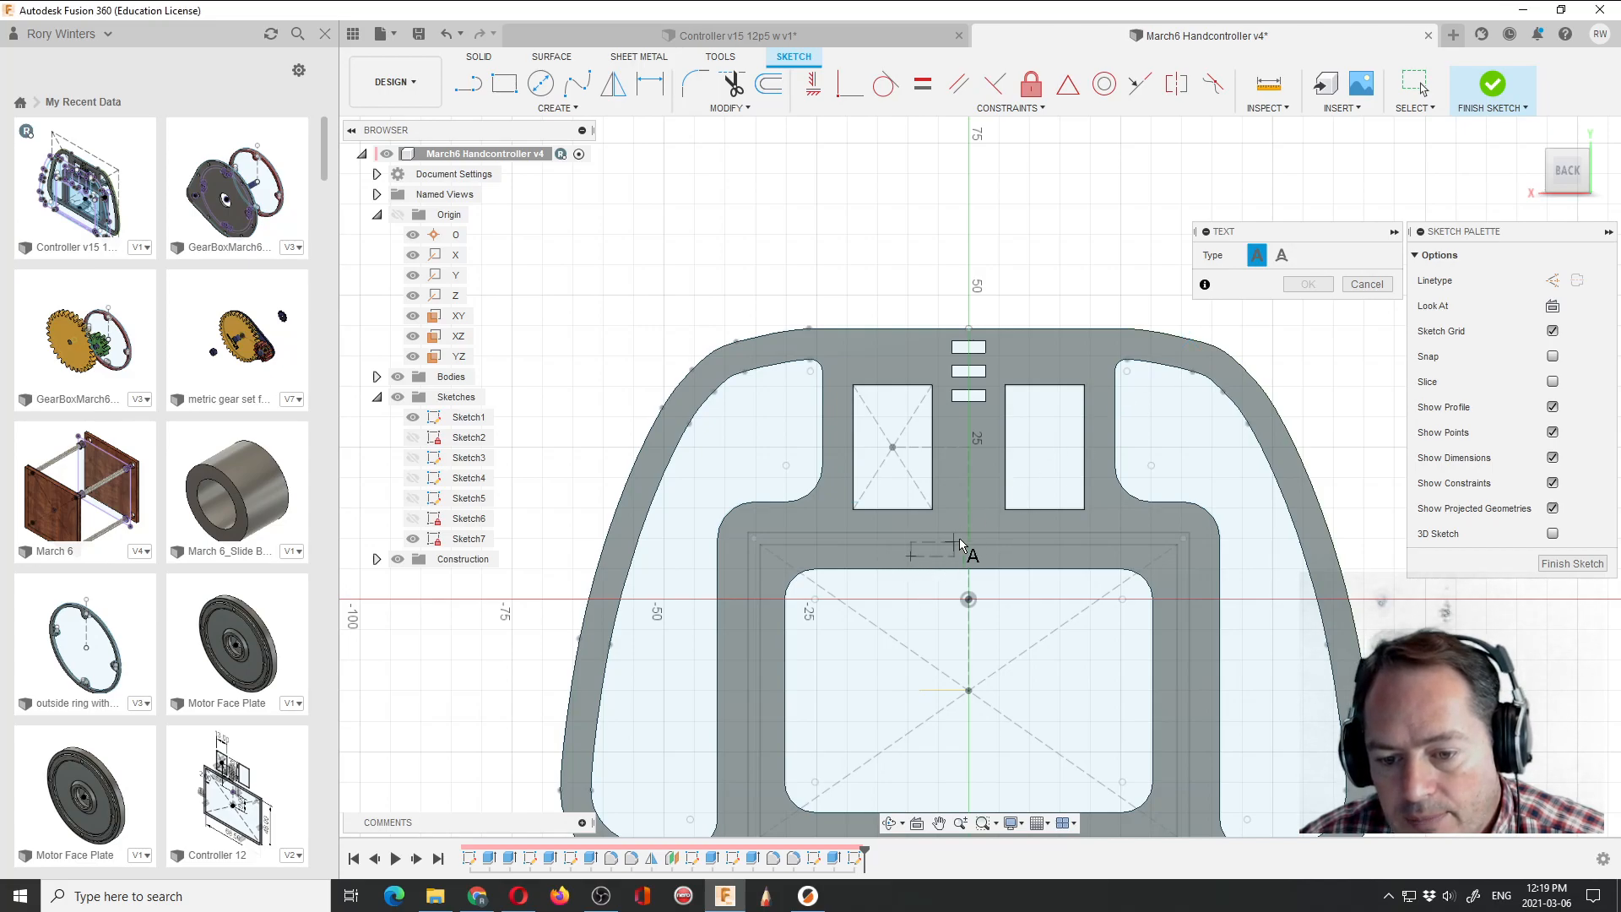
click(1022, 519)
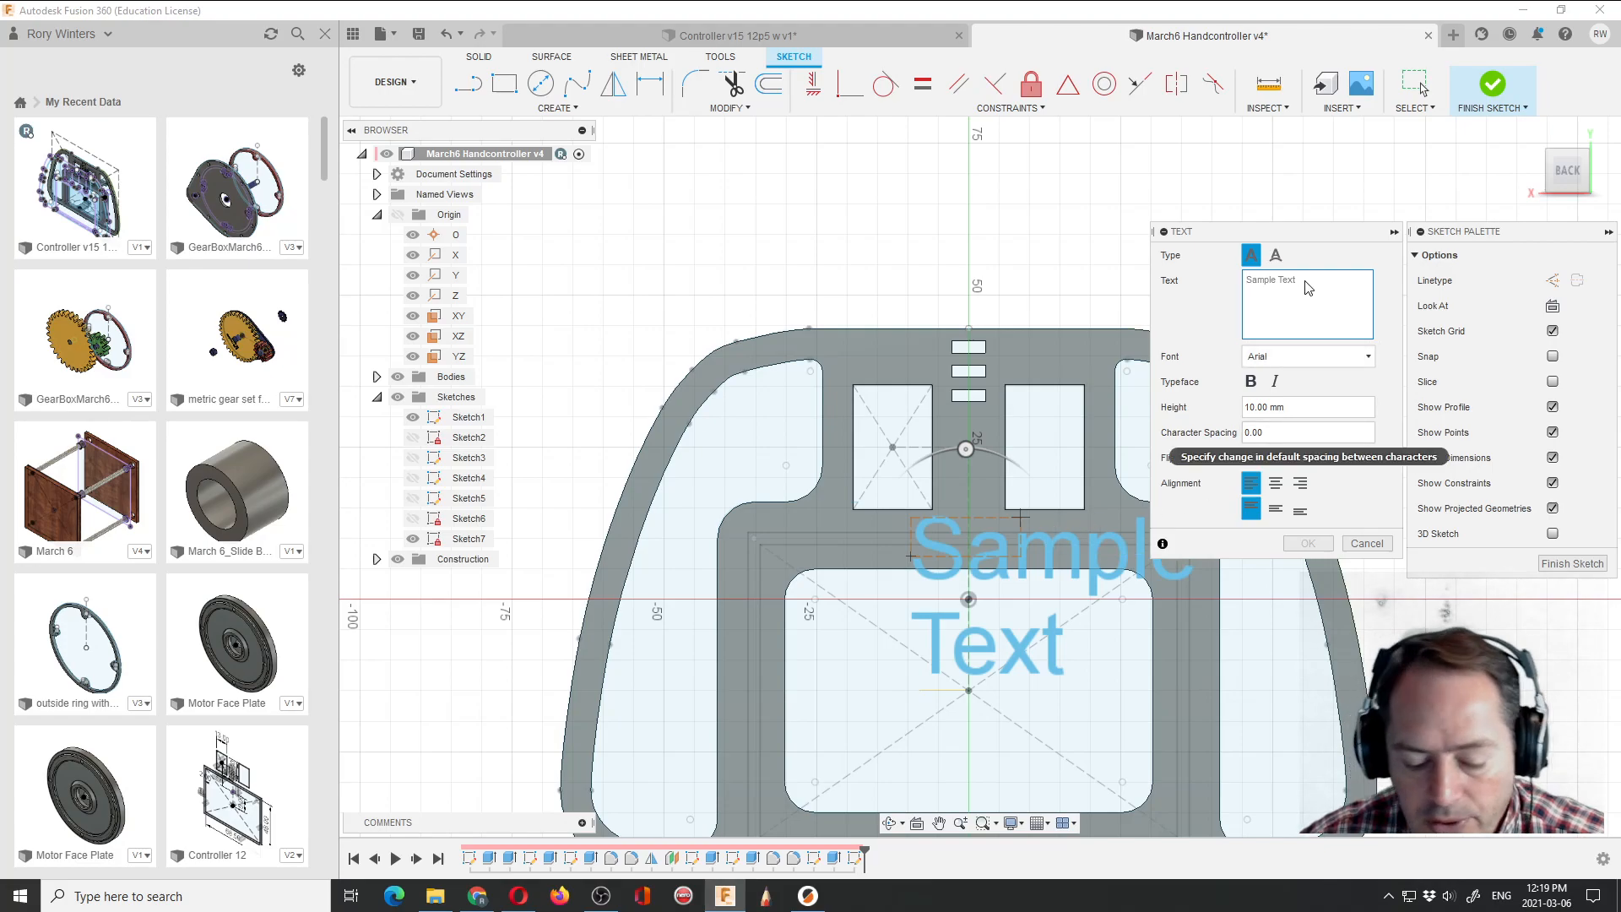
text(Witners)
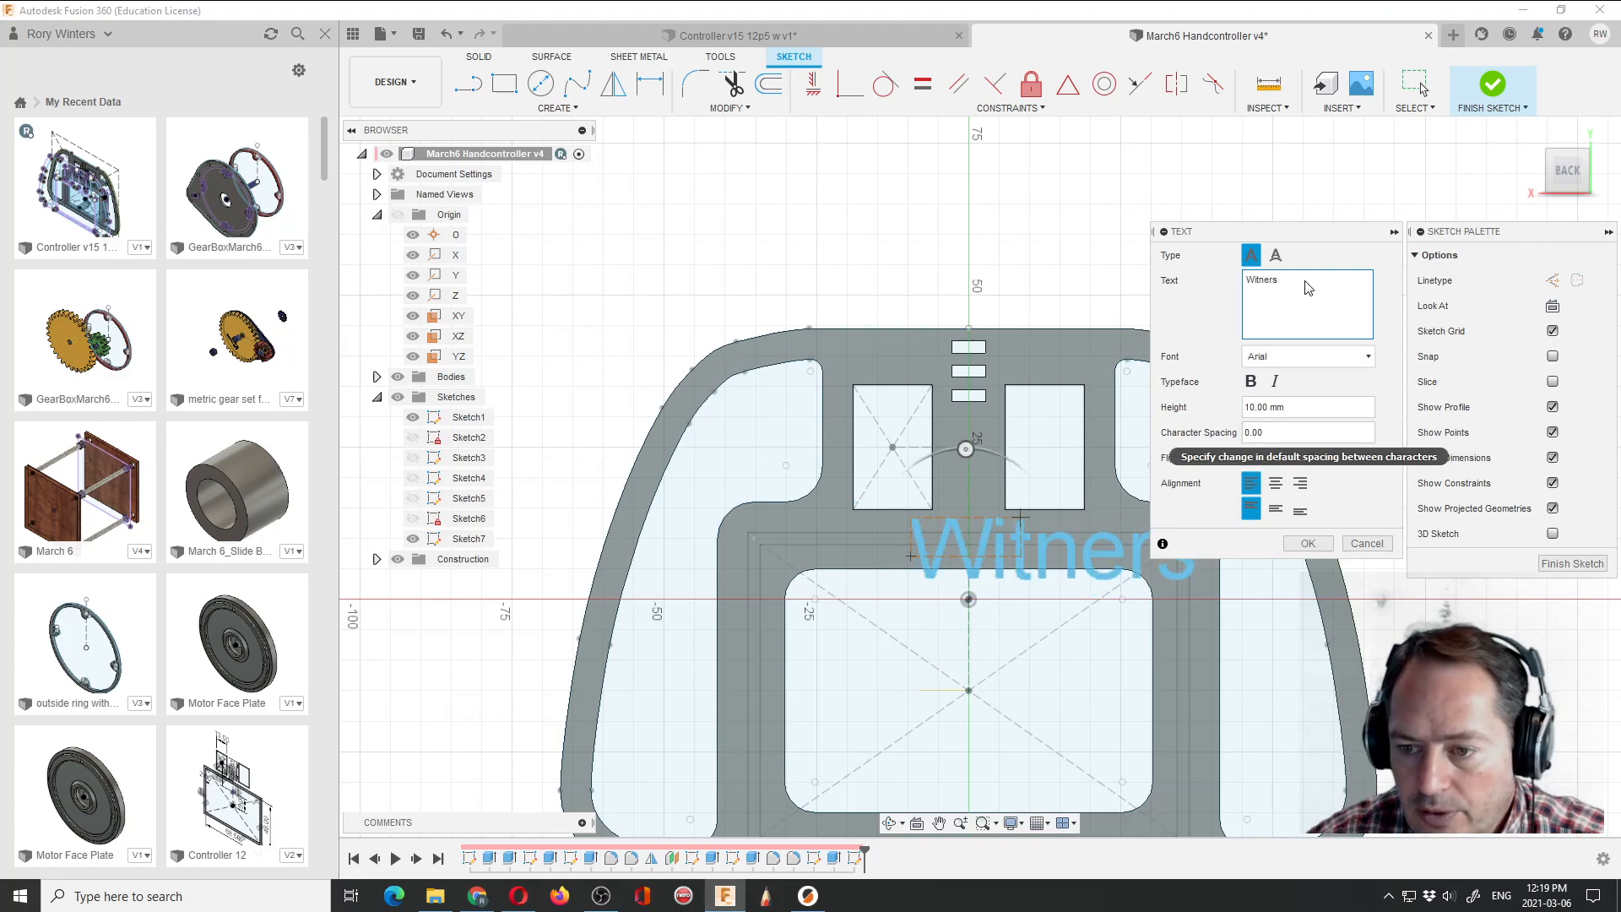
key(BackSpace)
key(BackSpace)
key(BackSpace)
key(BackSpace)
key(BackSpace)
text(nters)
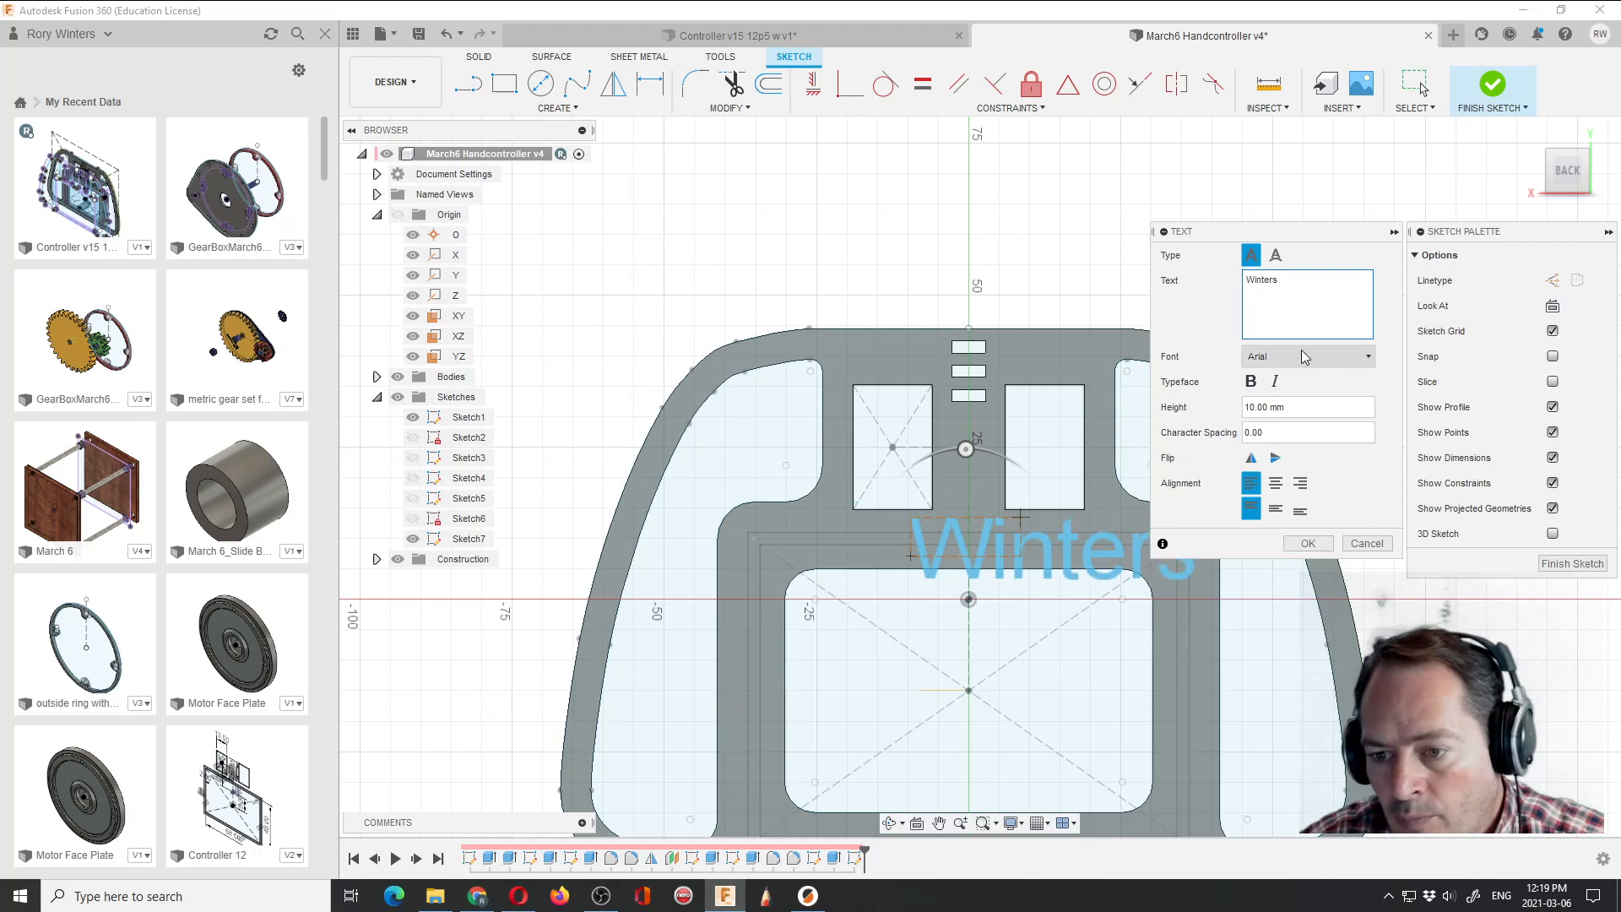
Set the text height to 5 mm, centre it horizontally in its box and accept the text.
drag(1268, 407, 1245, 407)
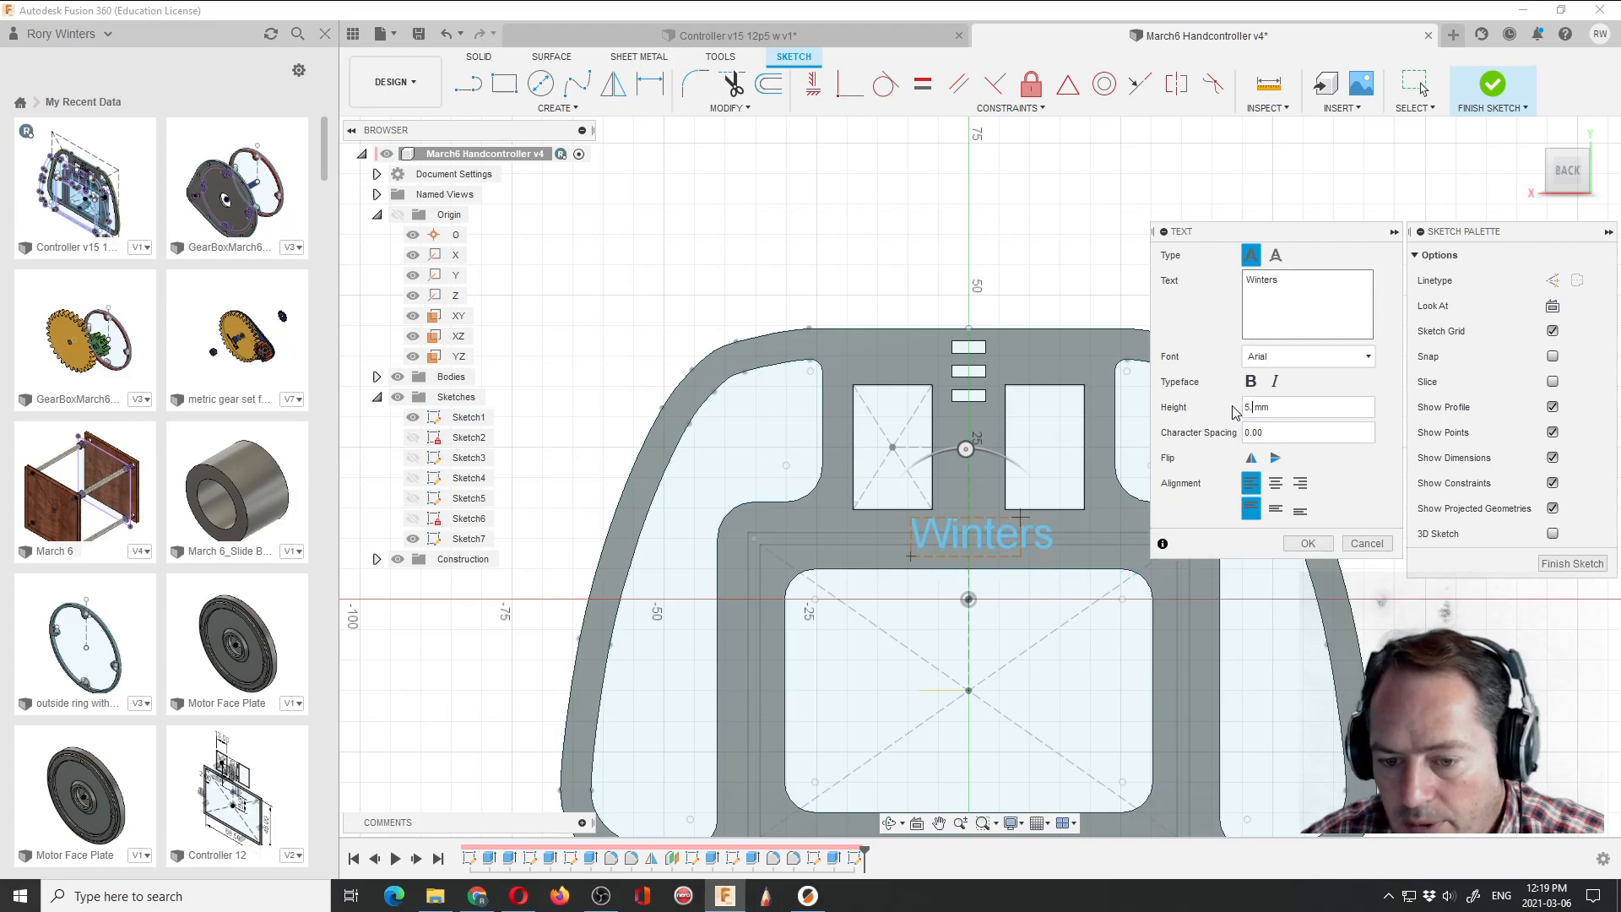
click(1276, 483)
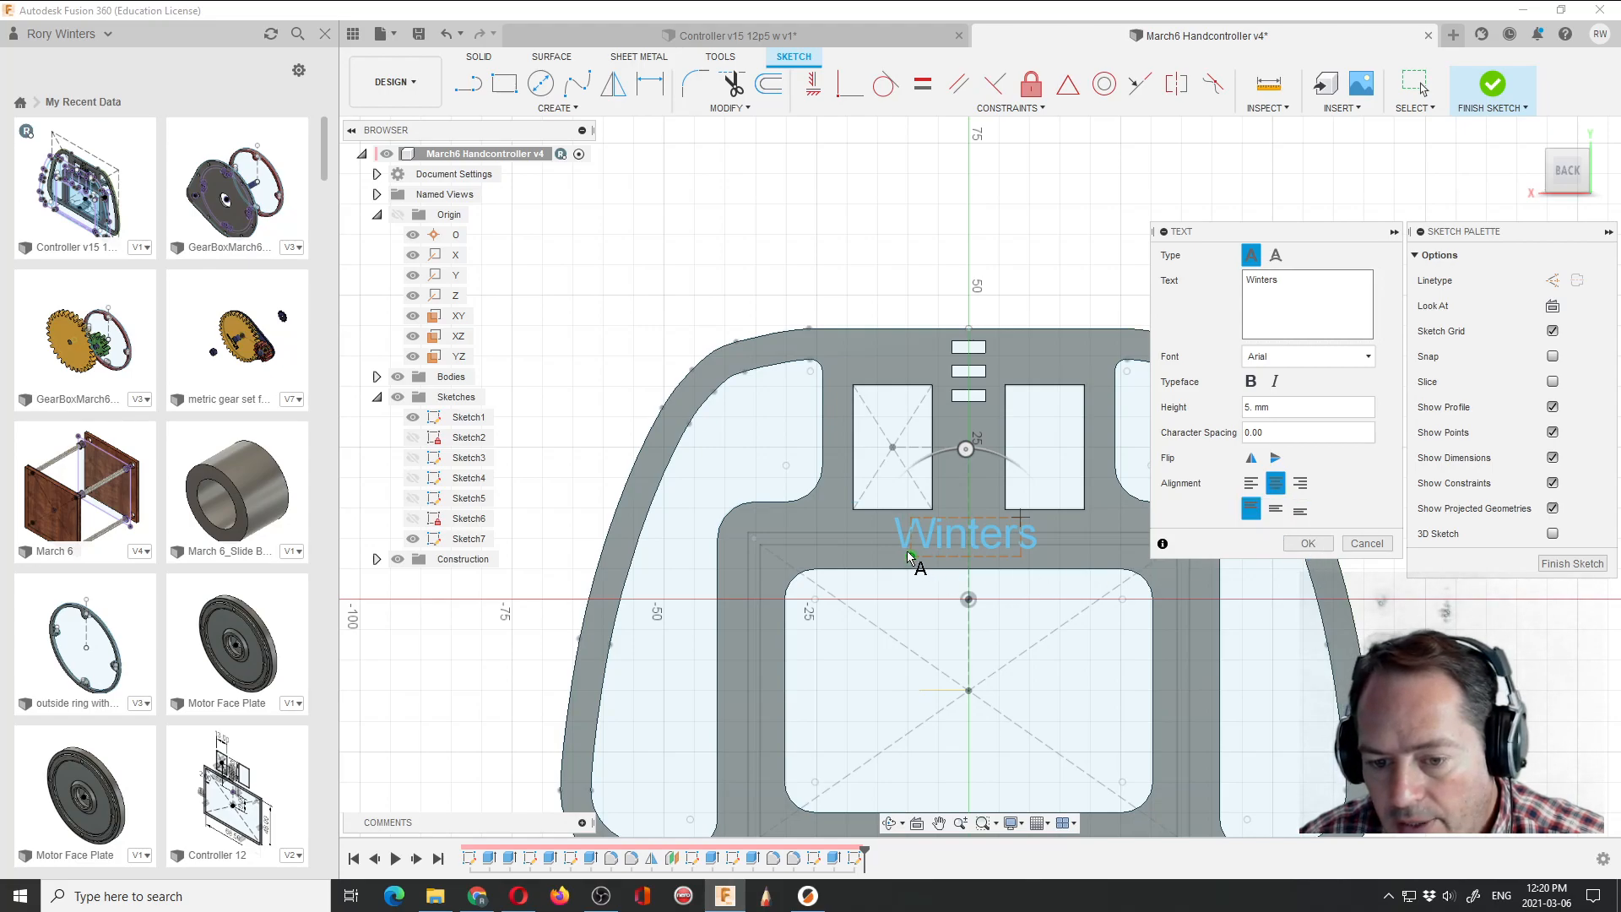
click(911, 558)
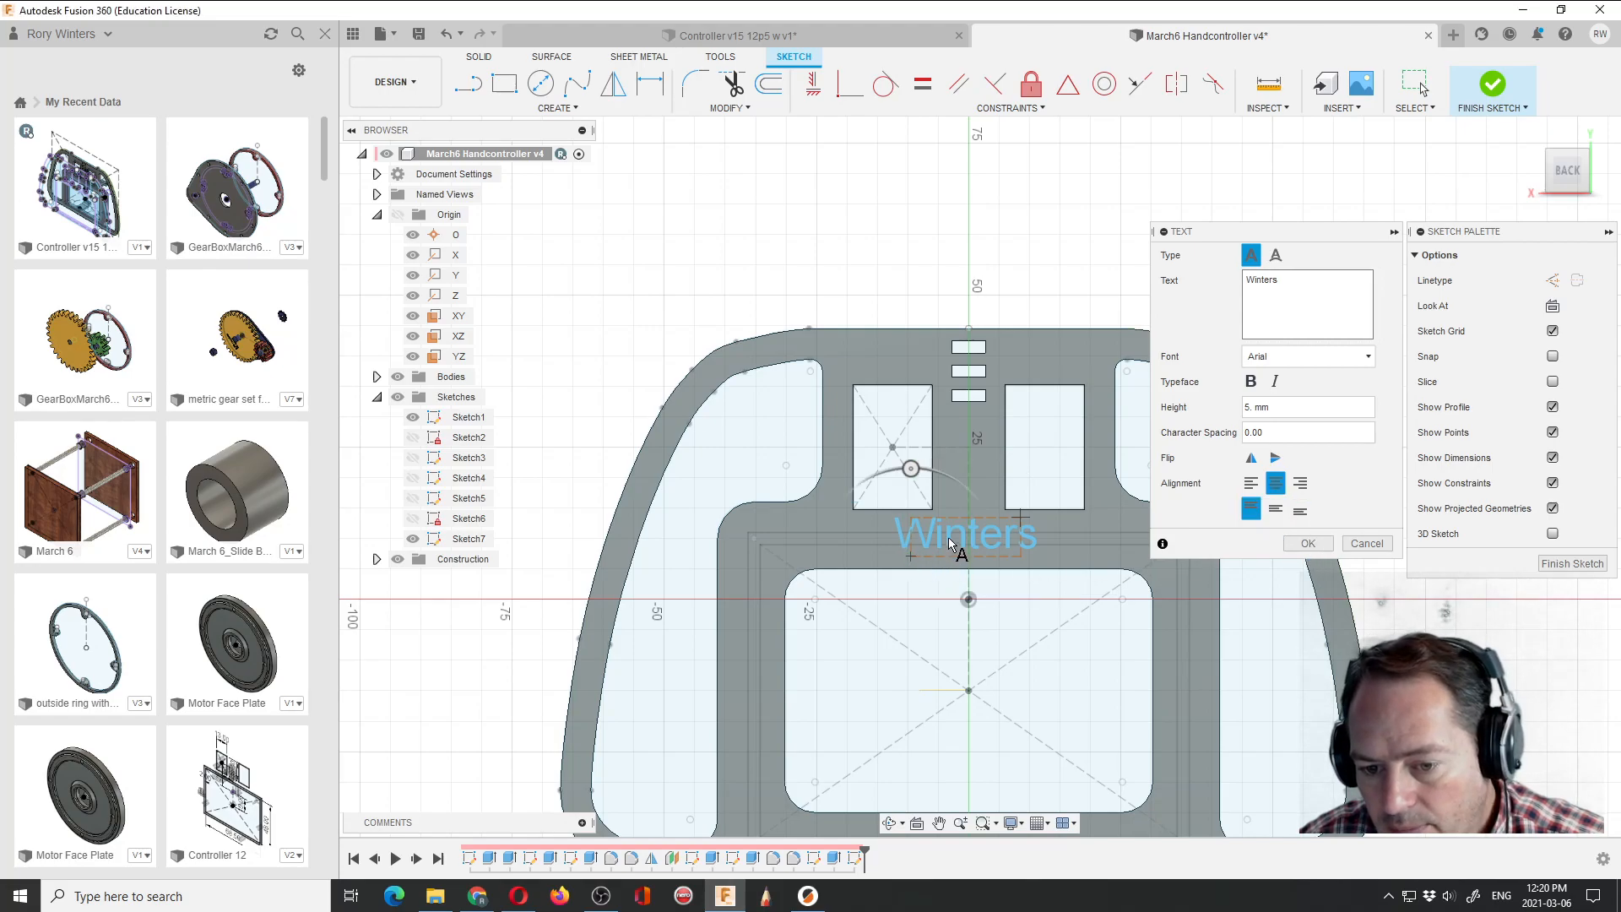
click(1308, 543)
Move the surname text slightly down on the crossbar and check its placement on the back face.
mouse_move(956, 541)
mouse_down()
mouse_move(985, 542)
mouse_move(956, 545)
mouse_up()
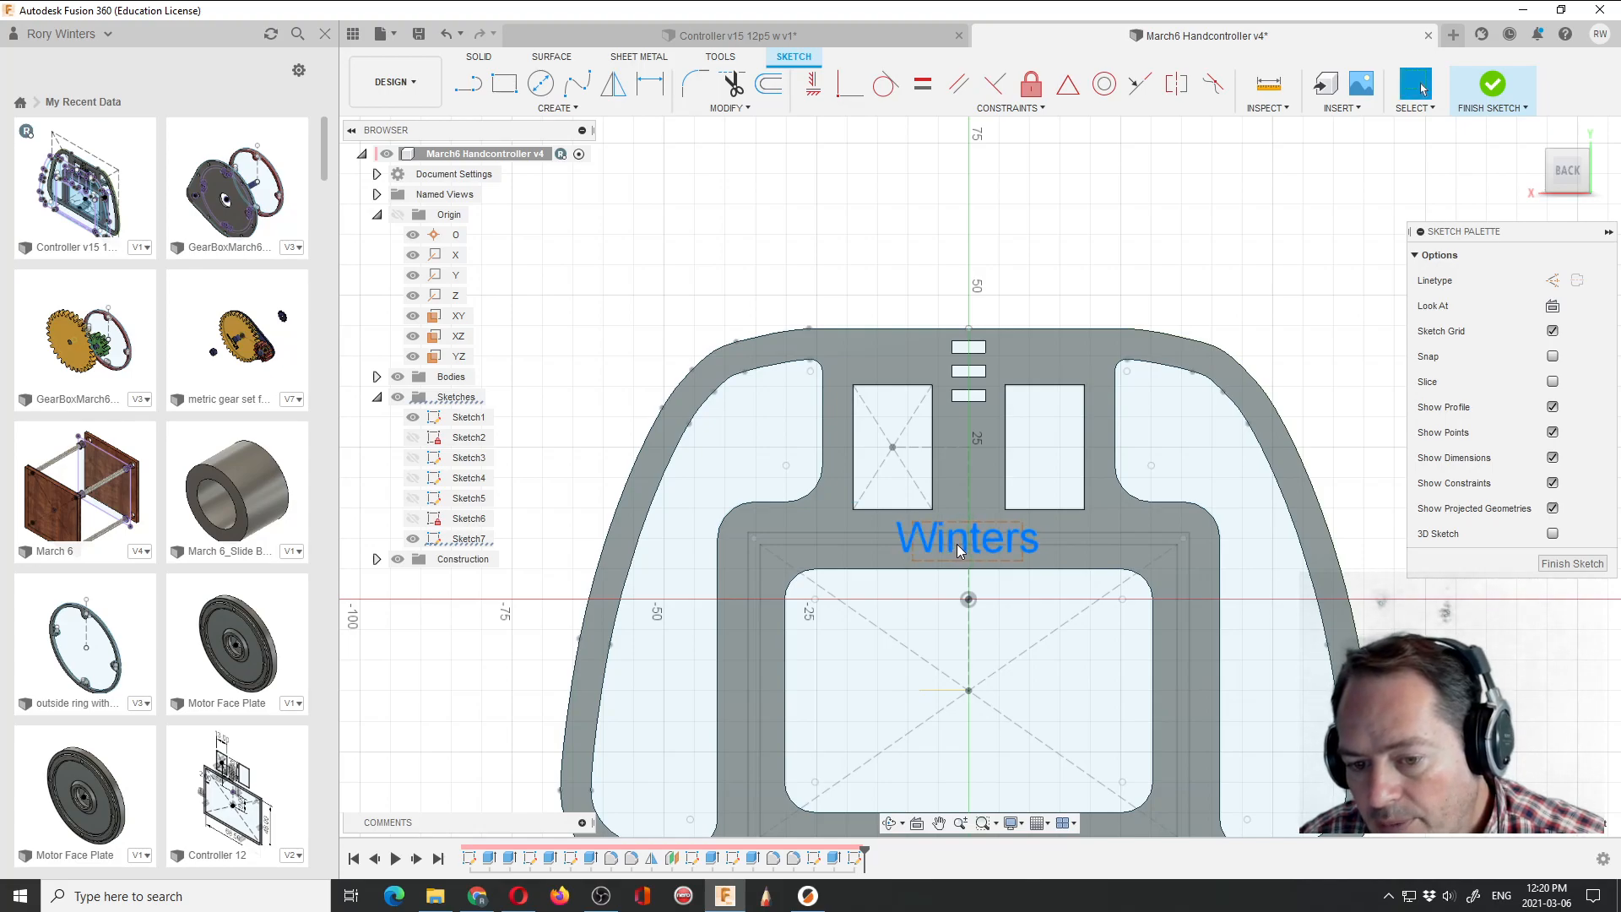
scroll(954, 540, up, 5)
scroll(945, 614, up, 3)
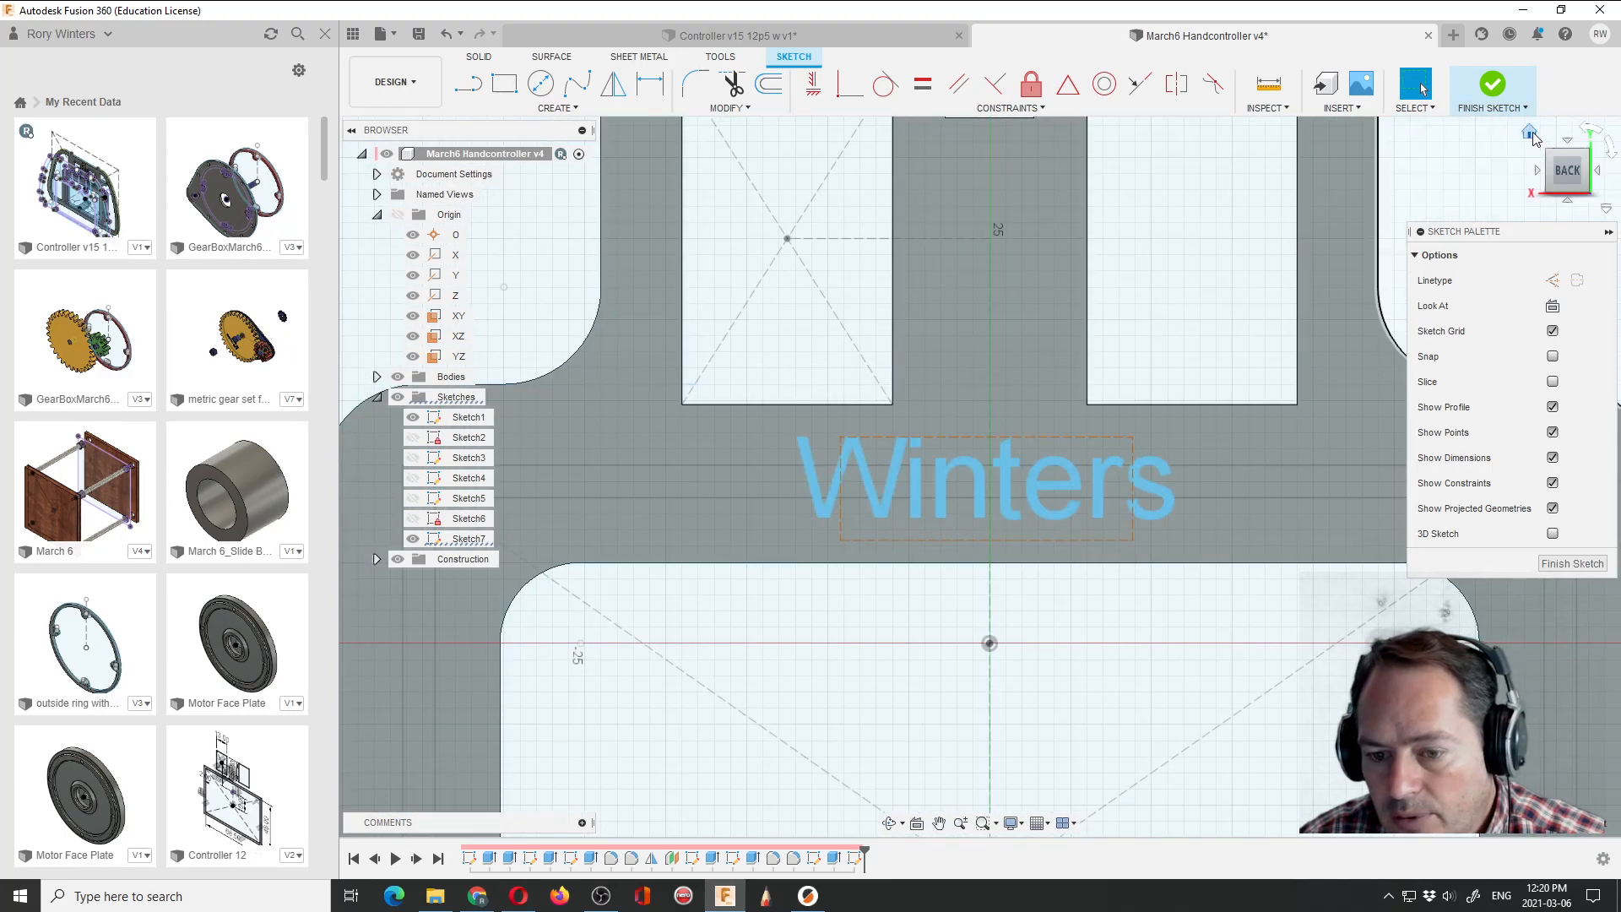
click(1533, 134)
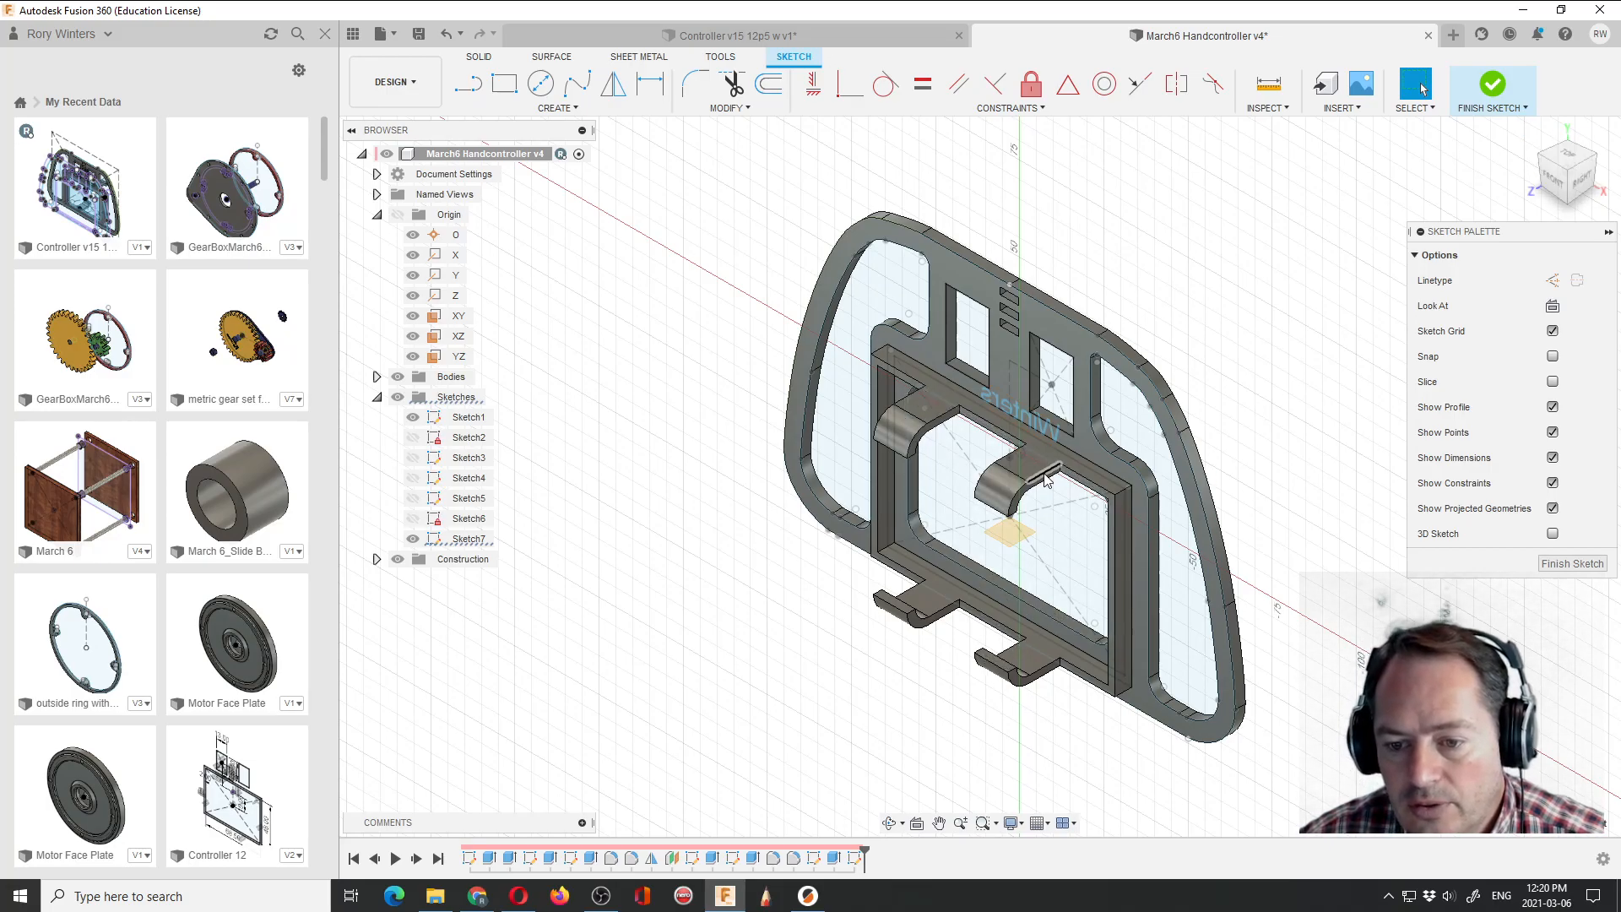
click(889, 823)
drag(1199, 485, 1086, 391)
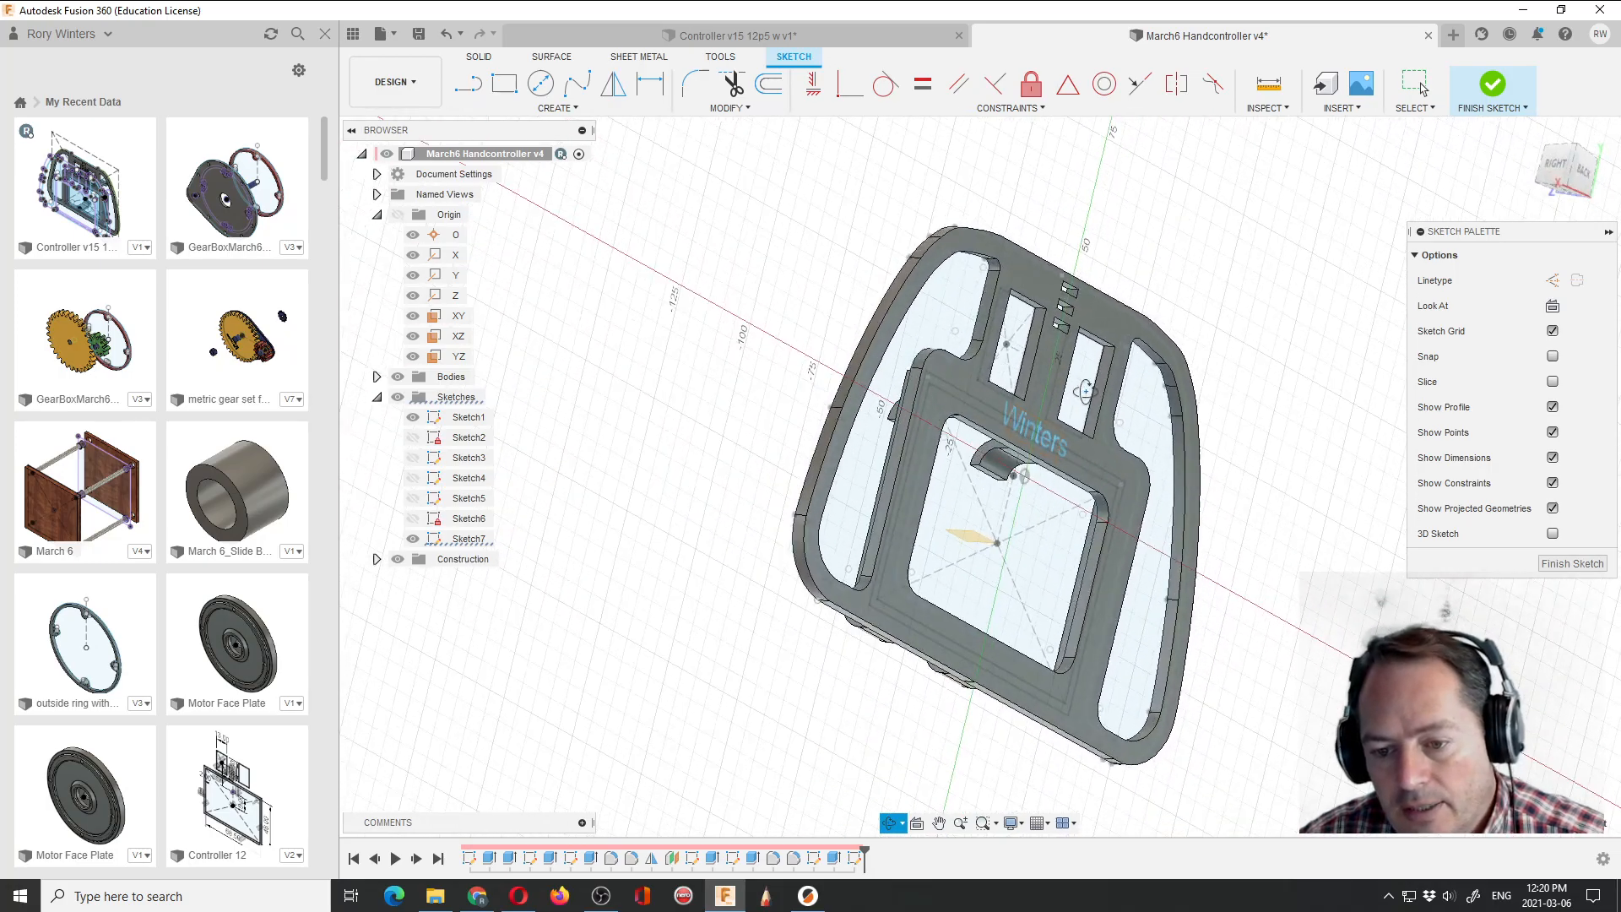
key(Escape)
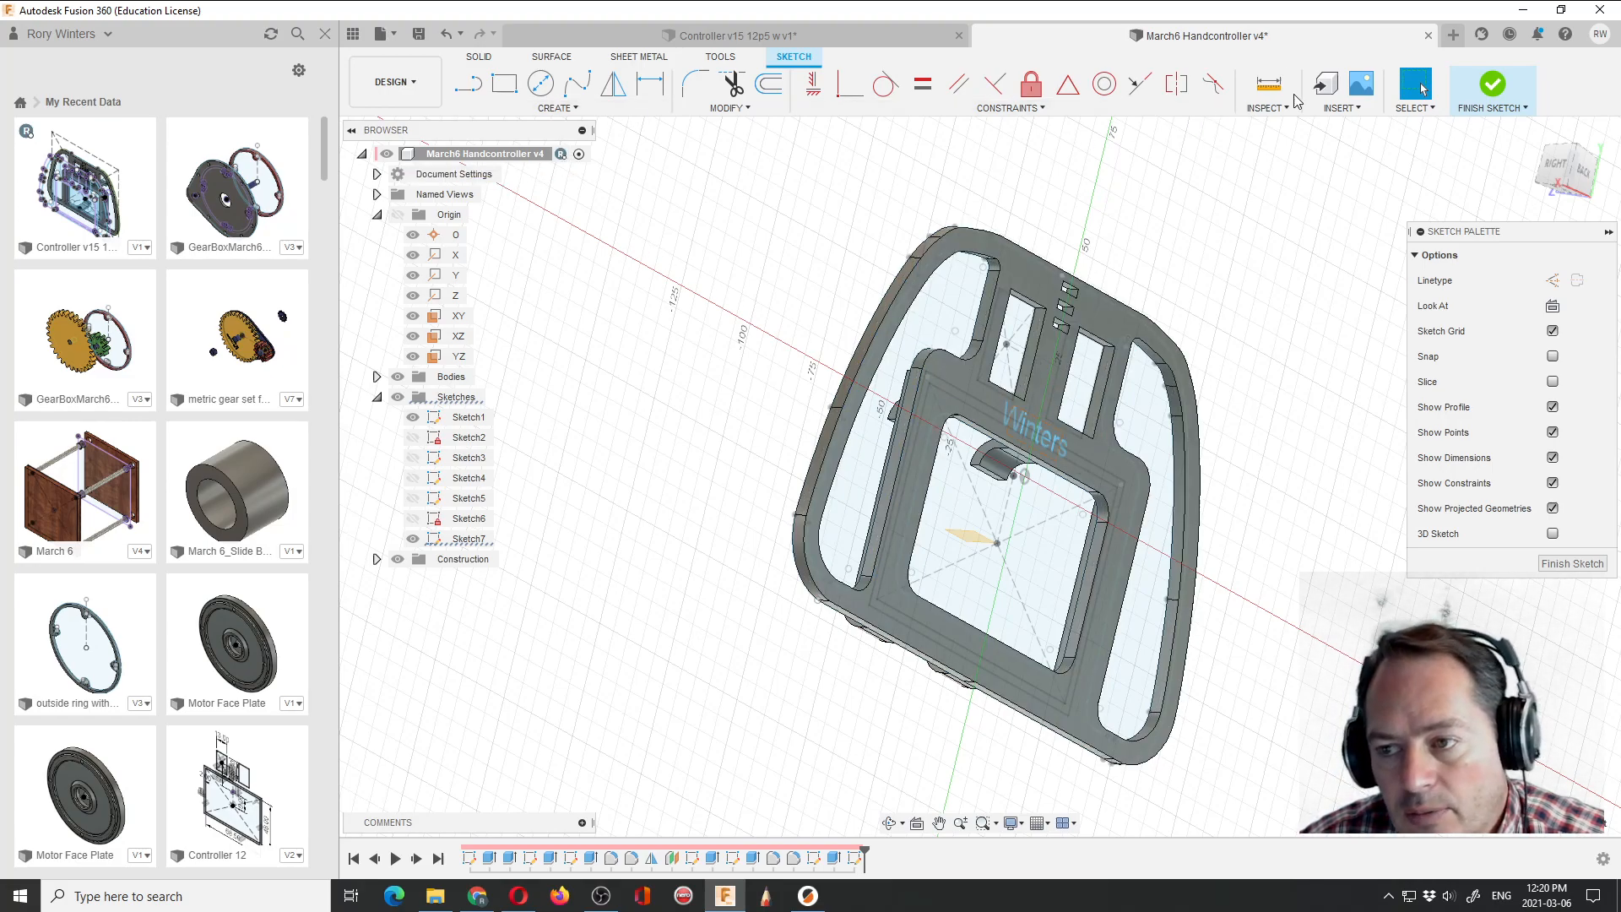
Finish the sketch, cut the surname text 2 mm deep into the plate's back face, and check the engraving from behind.
click(1479, 91)
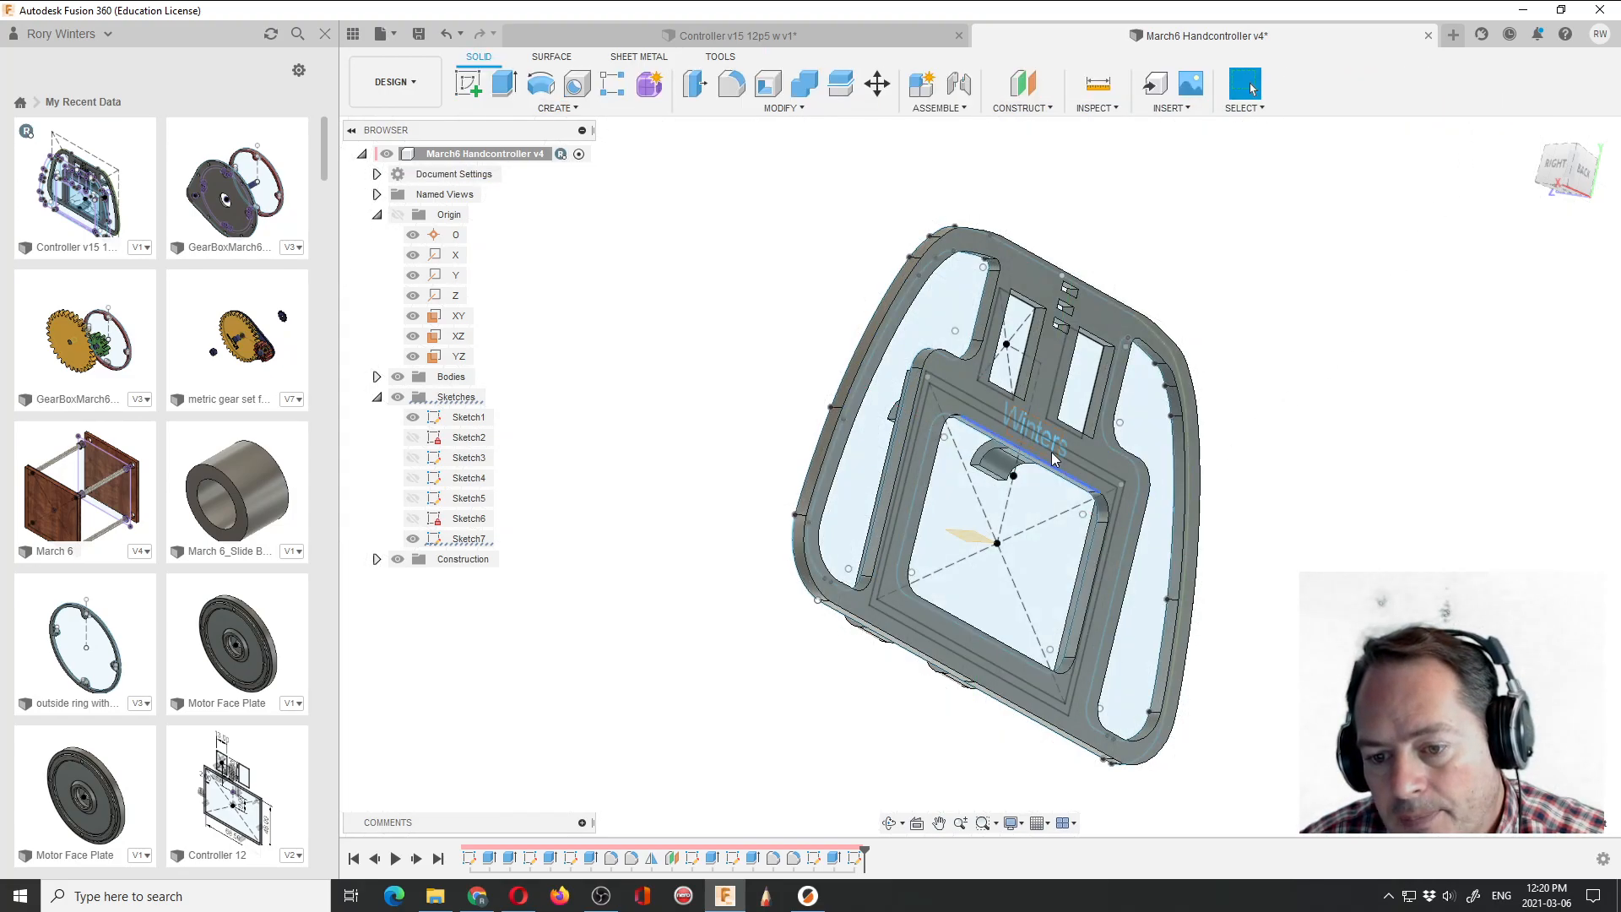
scroll(1070, 433, up, 3)
scroll(1068, 428, up, 2)
click(1002, 463)
click(504, 87)
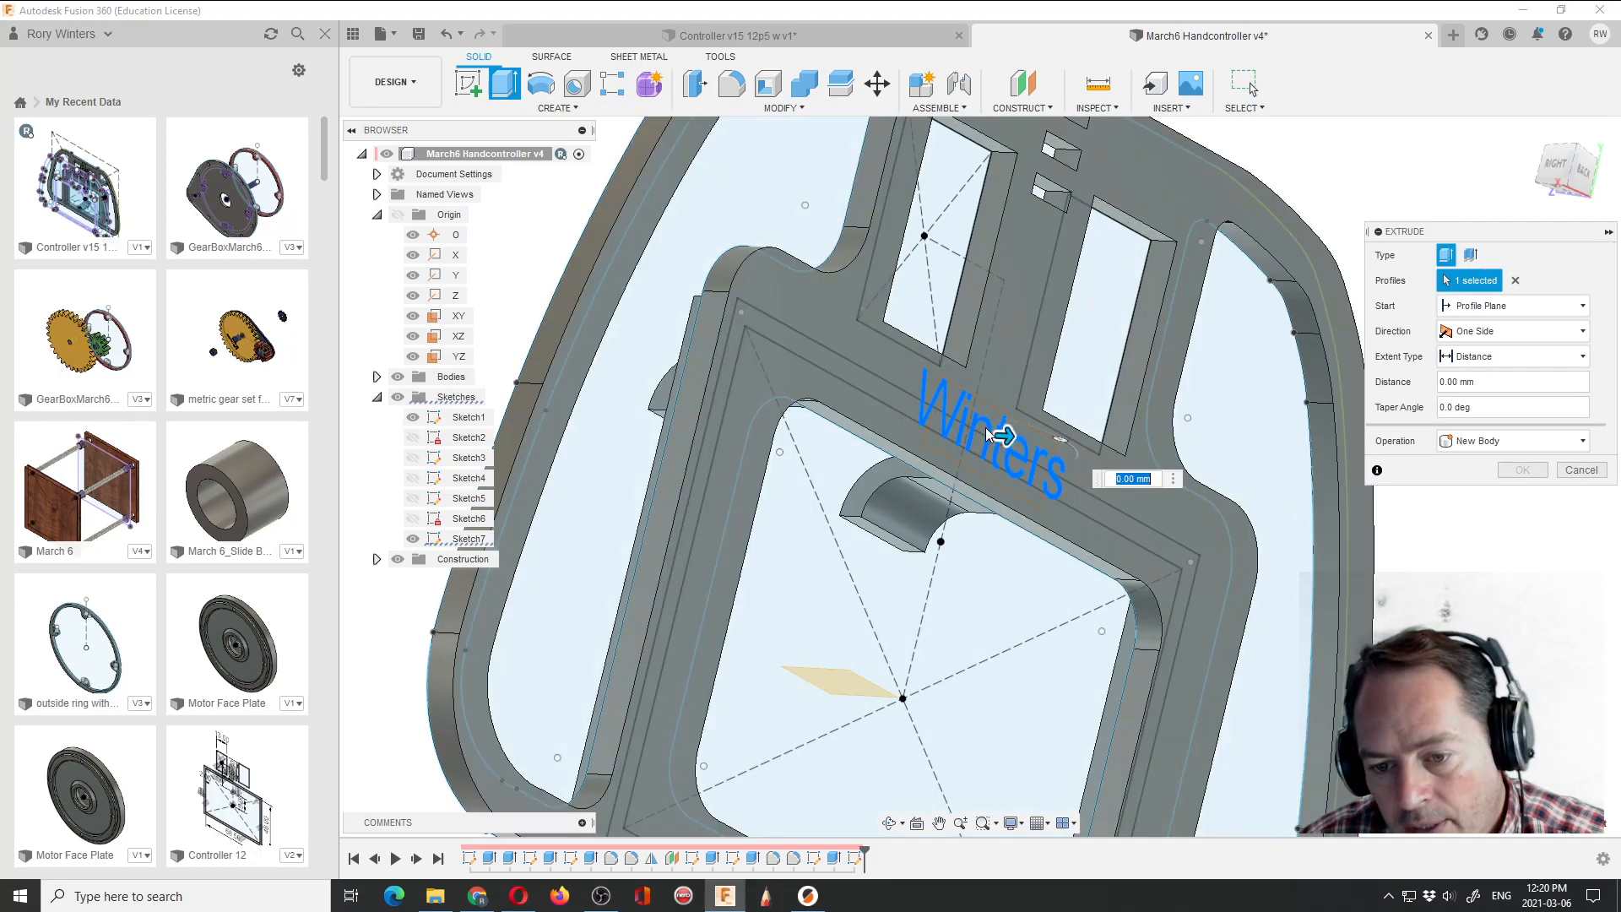
mouse_move(992, 429)
mouse_down()
mouse_move(972, 434)
mouse_move(1004, 435)
mouse_move(946, 433)
mouse_move(982, 439)
mouse_move(962, 435)
mouse_up()
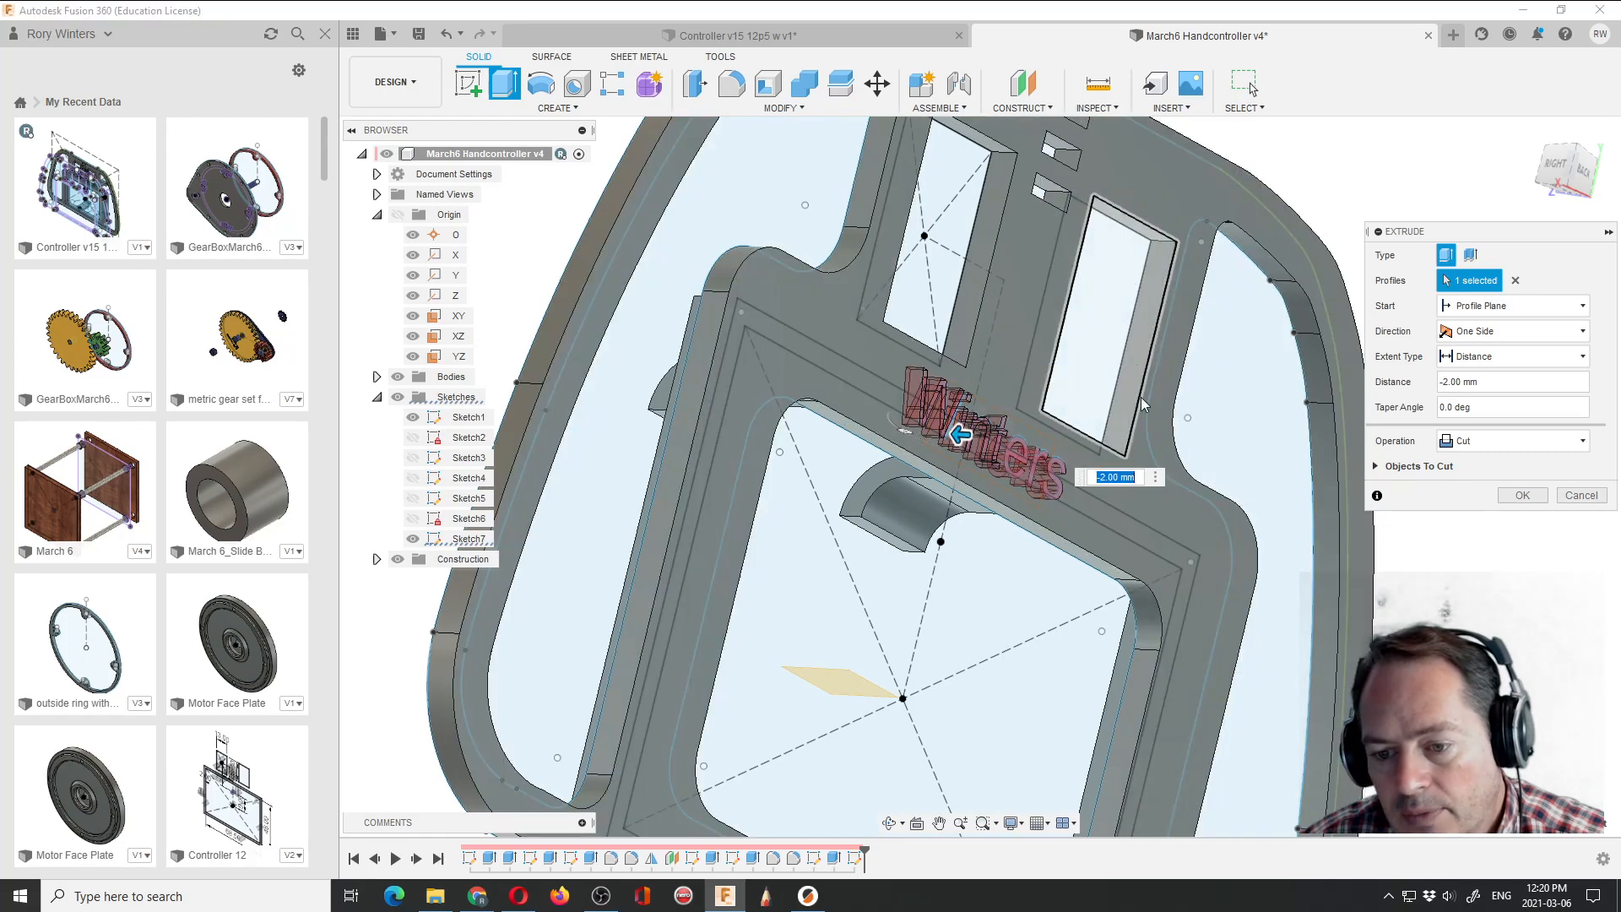
text(-)
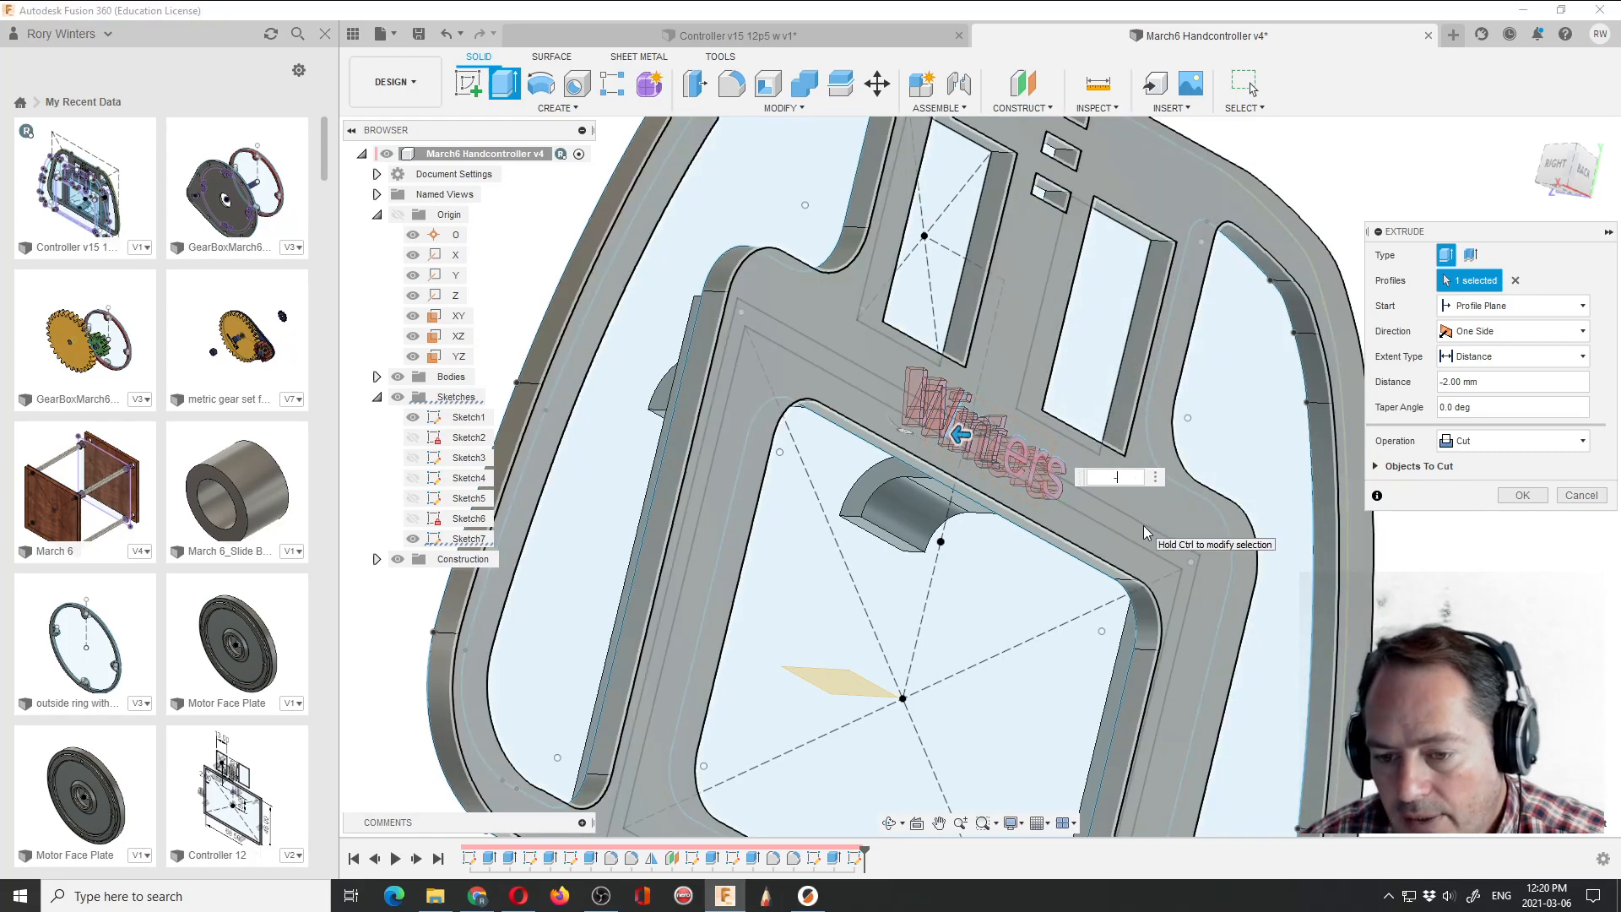
text(2)
key(Return)
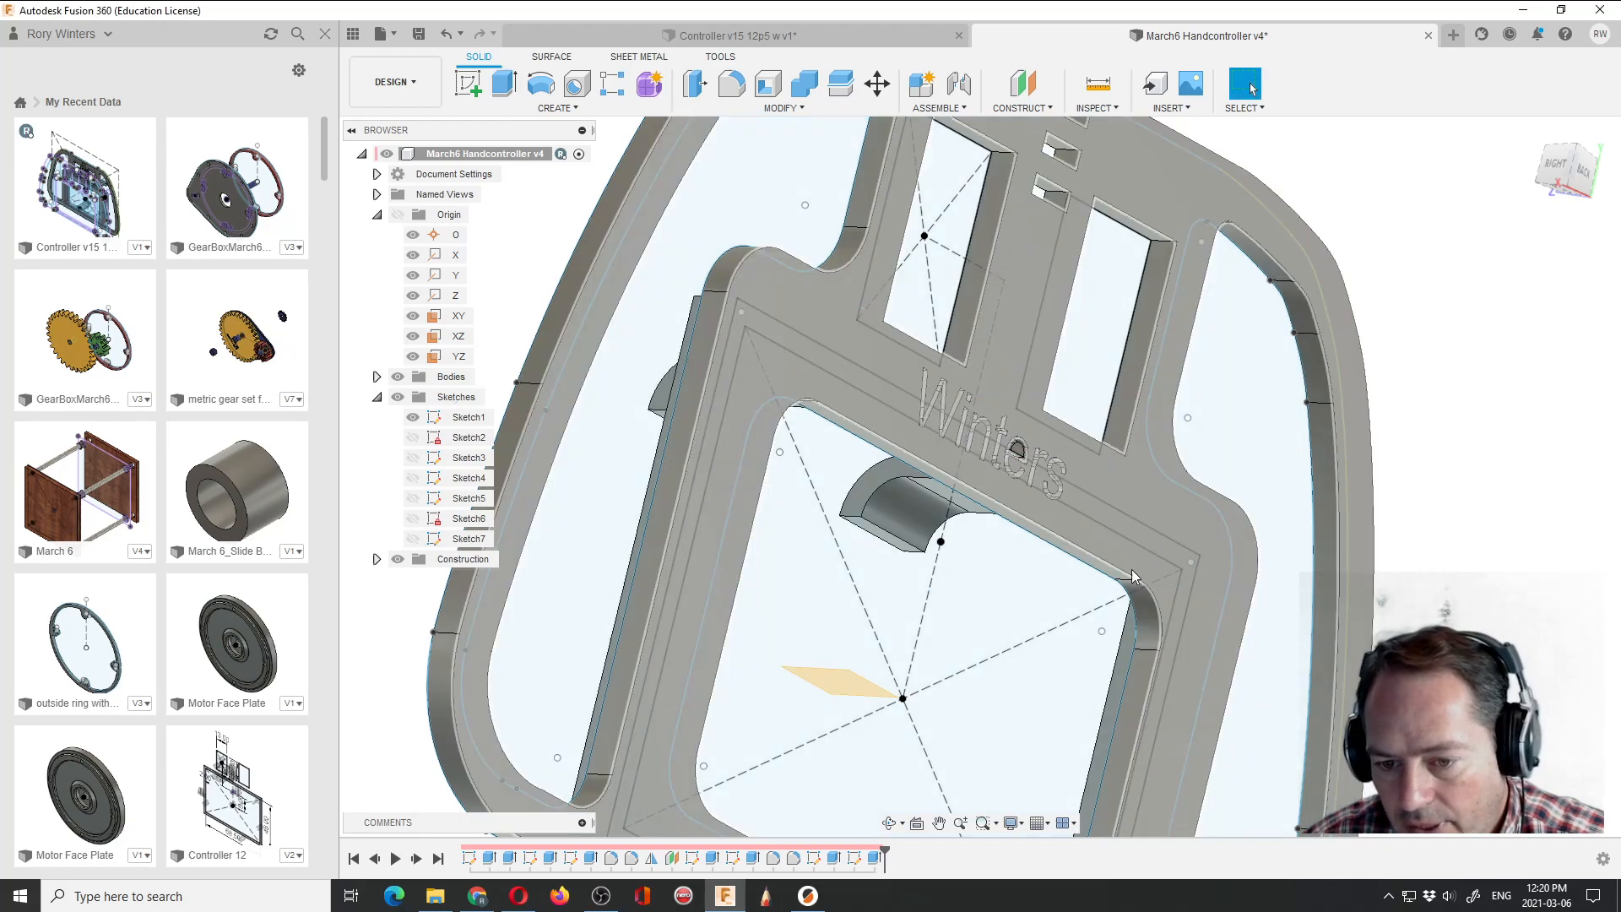
scroll(985, 446, down, 6)
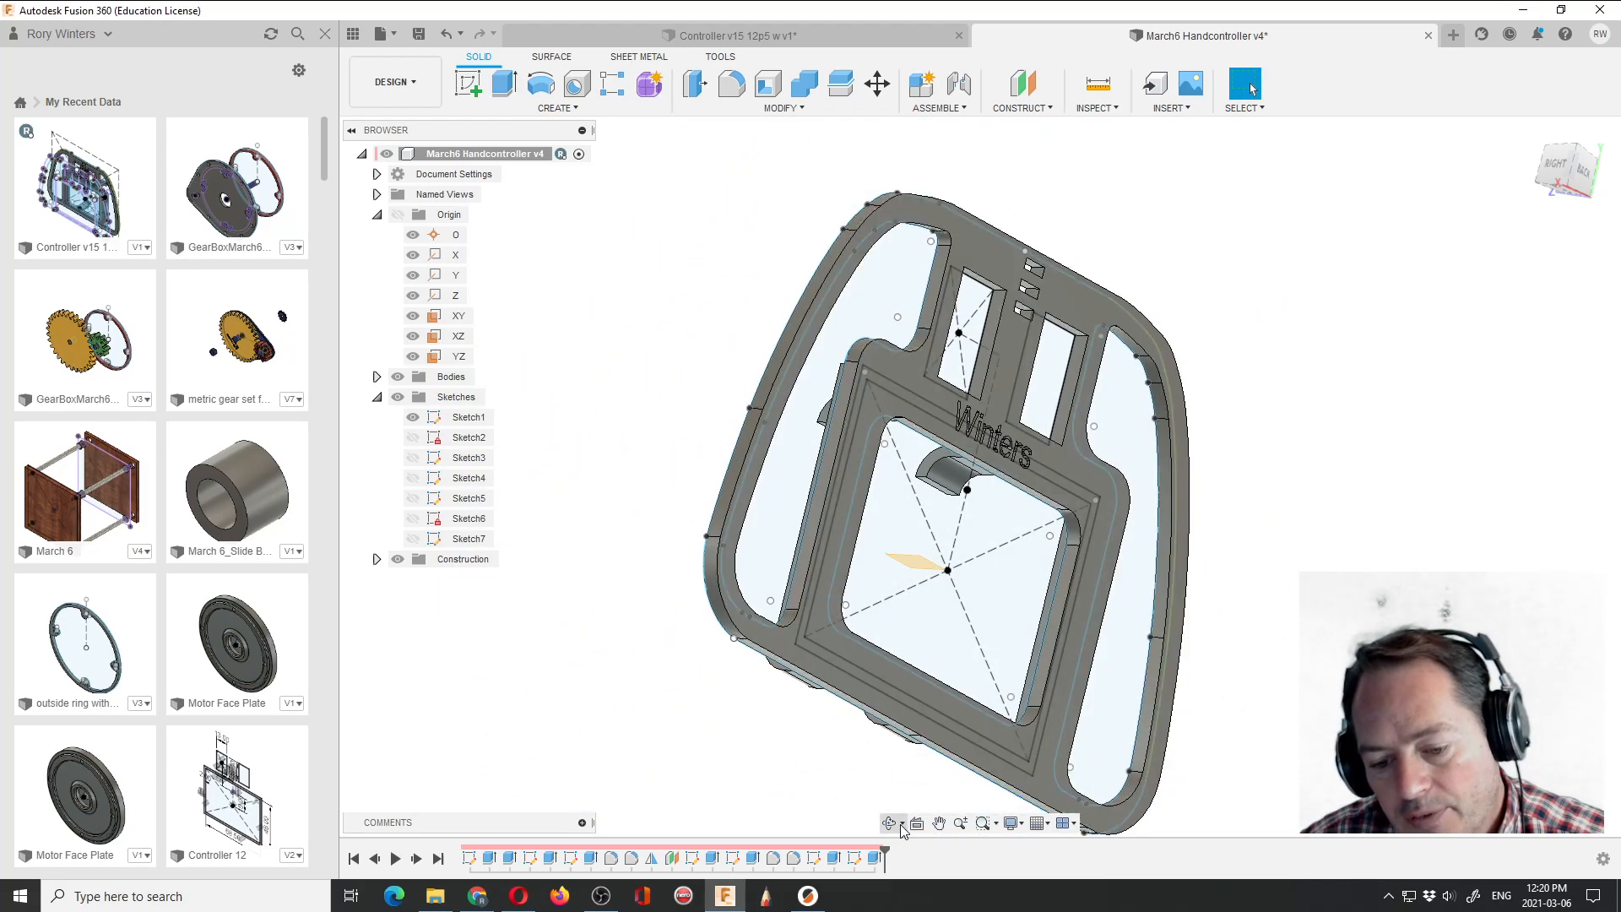
click(892, 826)
drag(939, 684, 1148, 550)
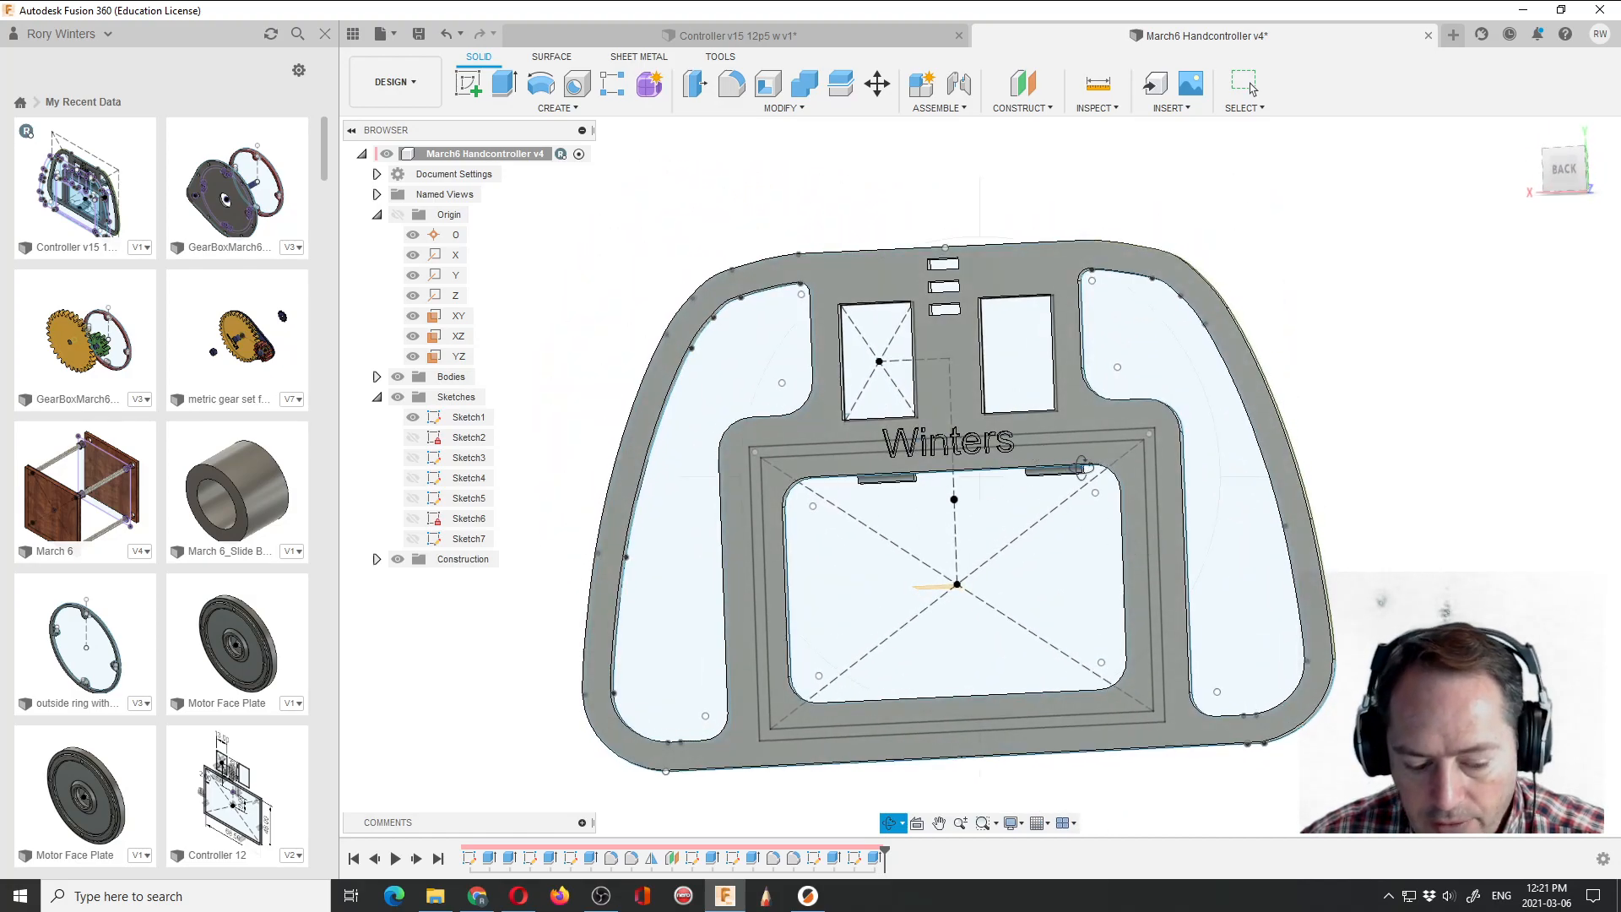
key(Escape)
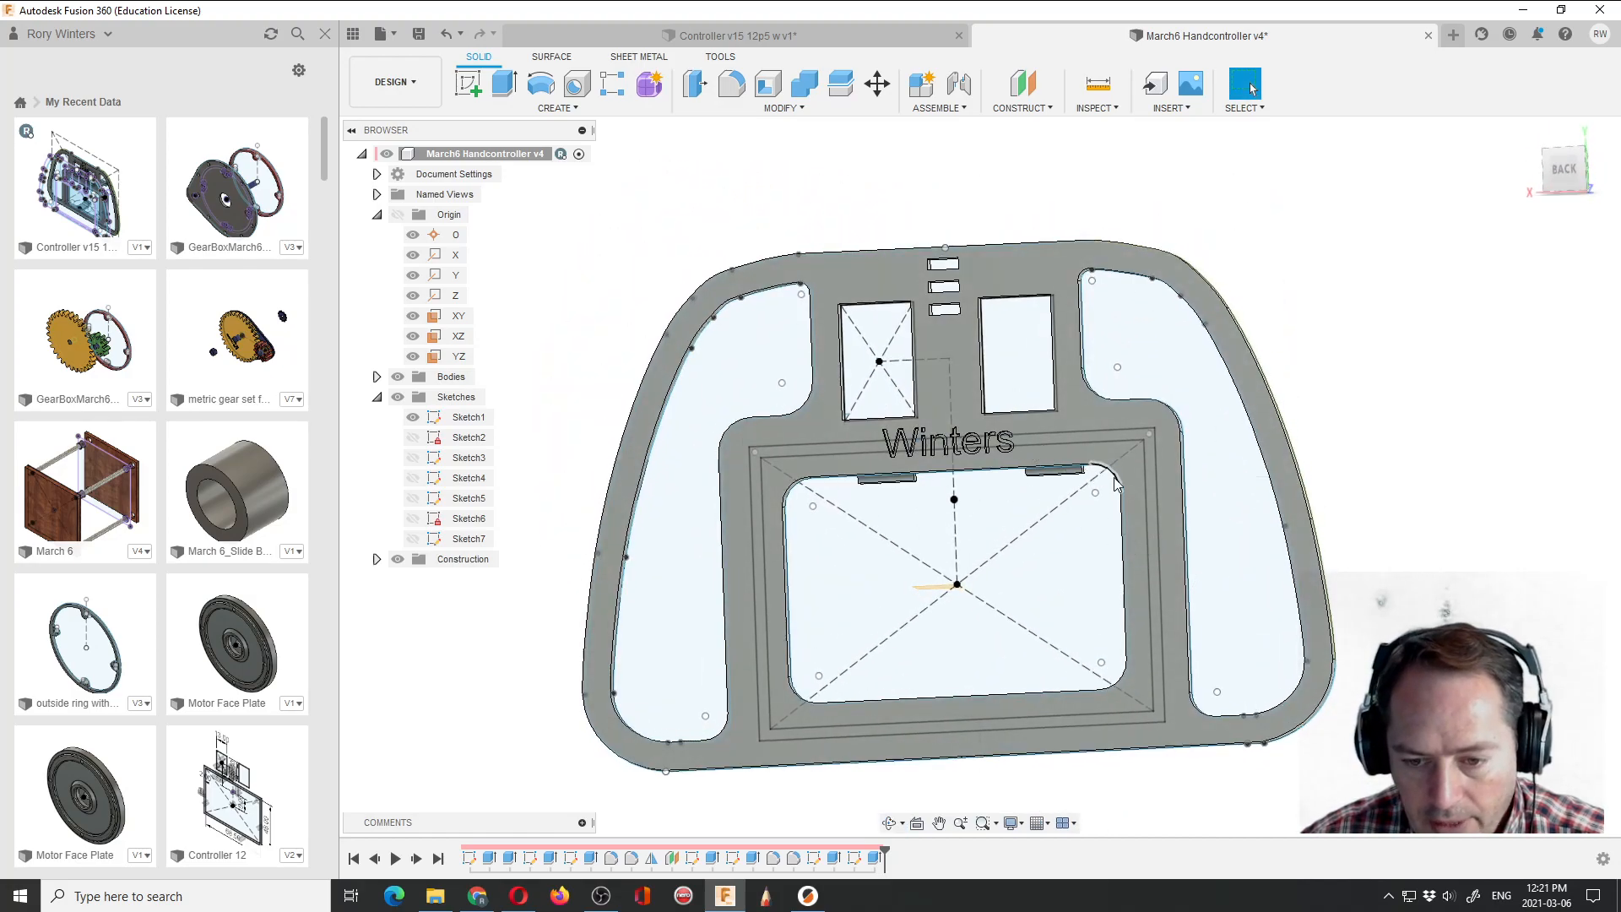
Examine the commands and visibility toggle offered for the Bodies folder, viewing the model from the back and from the home view.
click(399, 379)
click(399, 379)
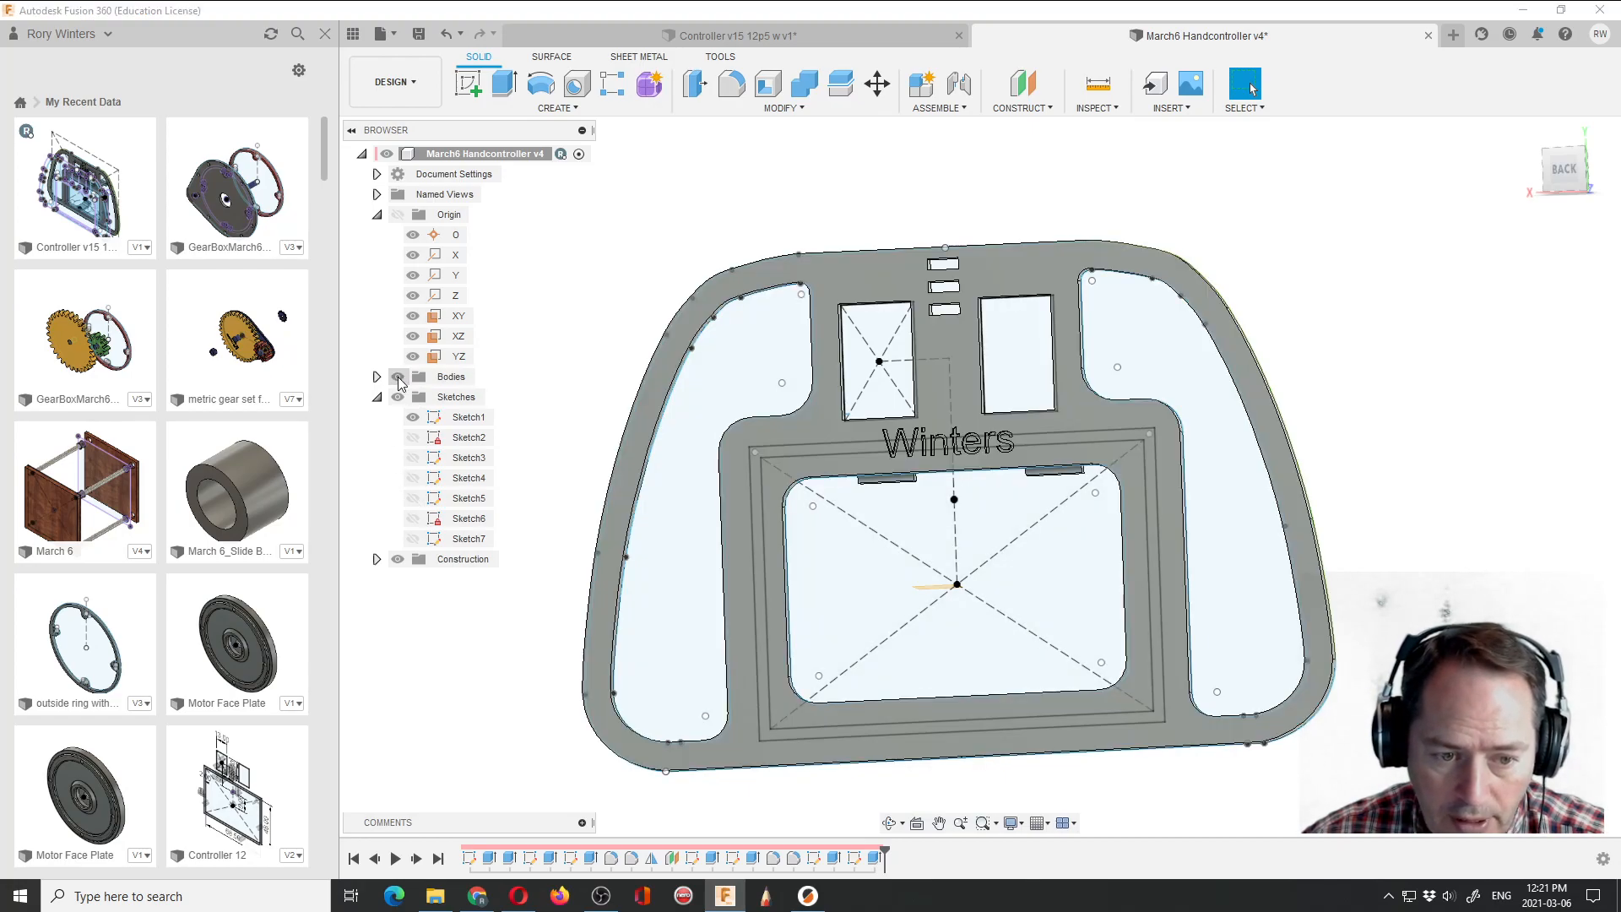
click(399, 378)
click(398, 378)
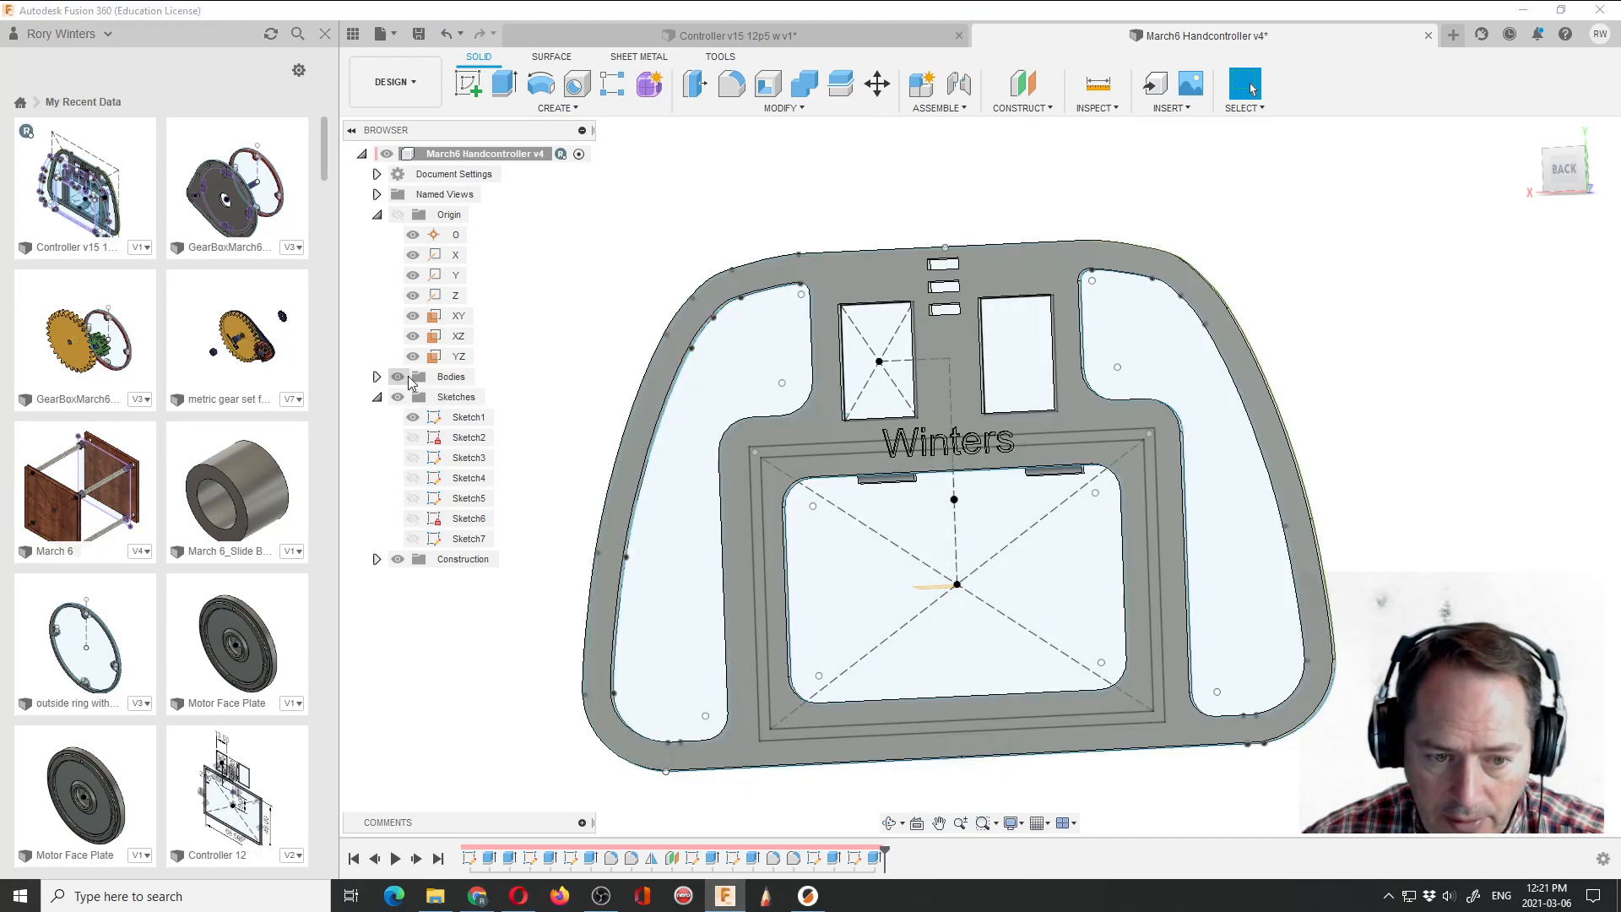
right_click(460, 382)
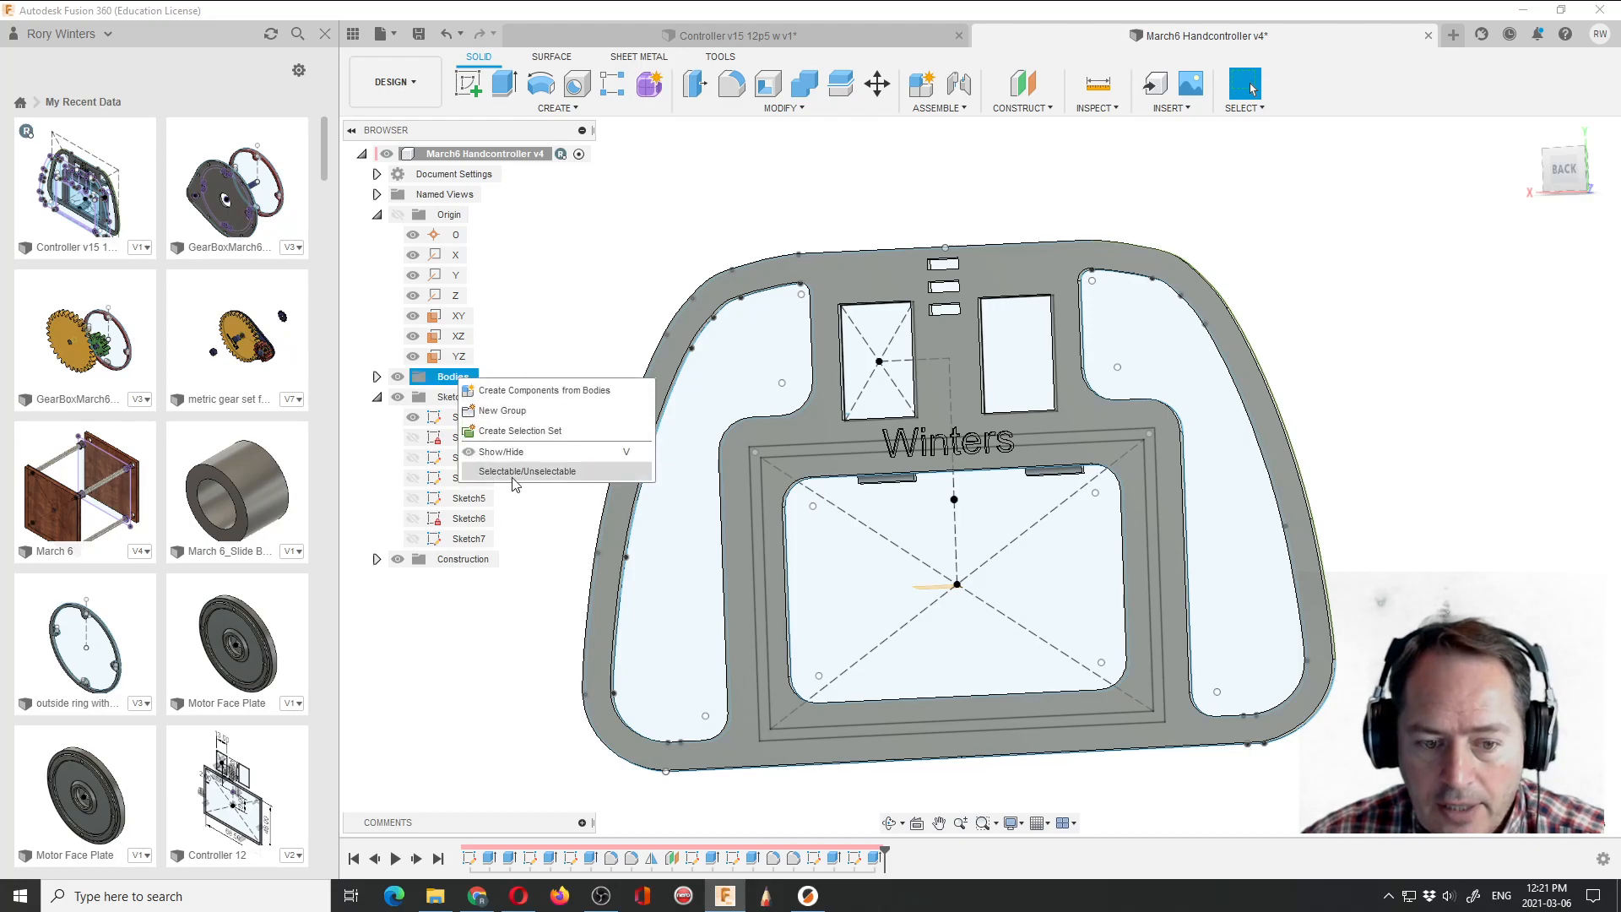
click(562, 321)
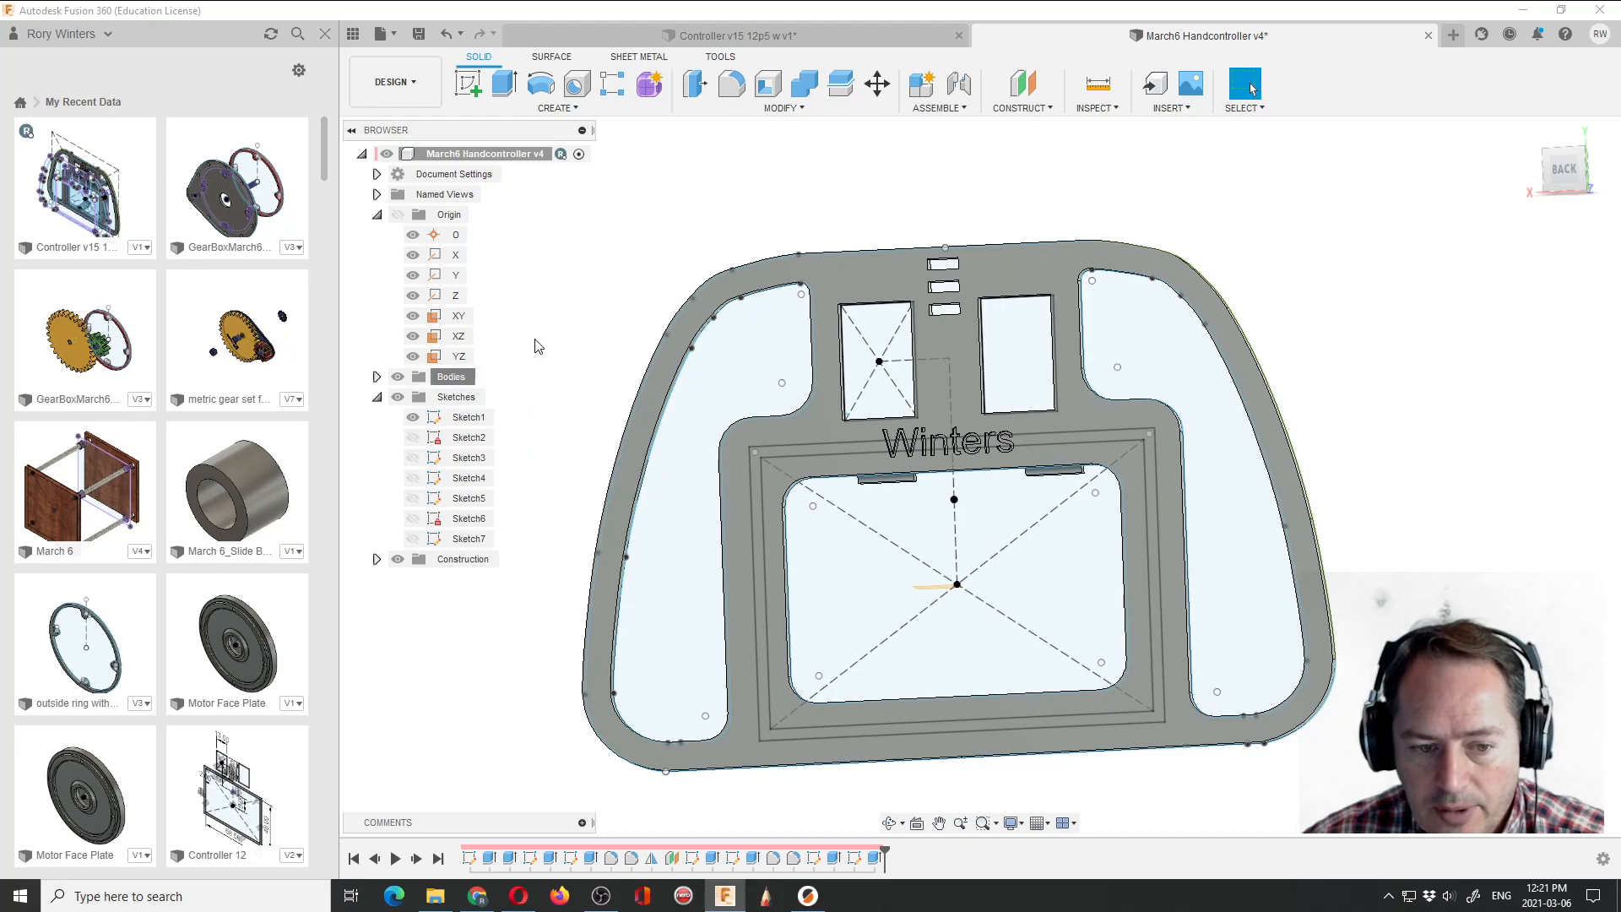
right_click(459, 380)
click(517, 358)
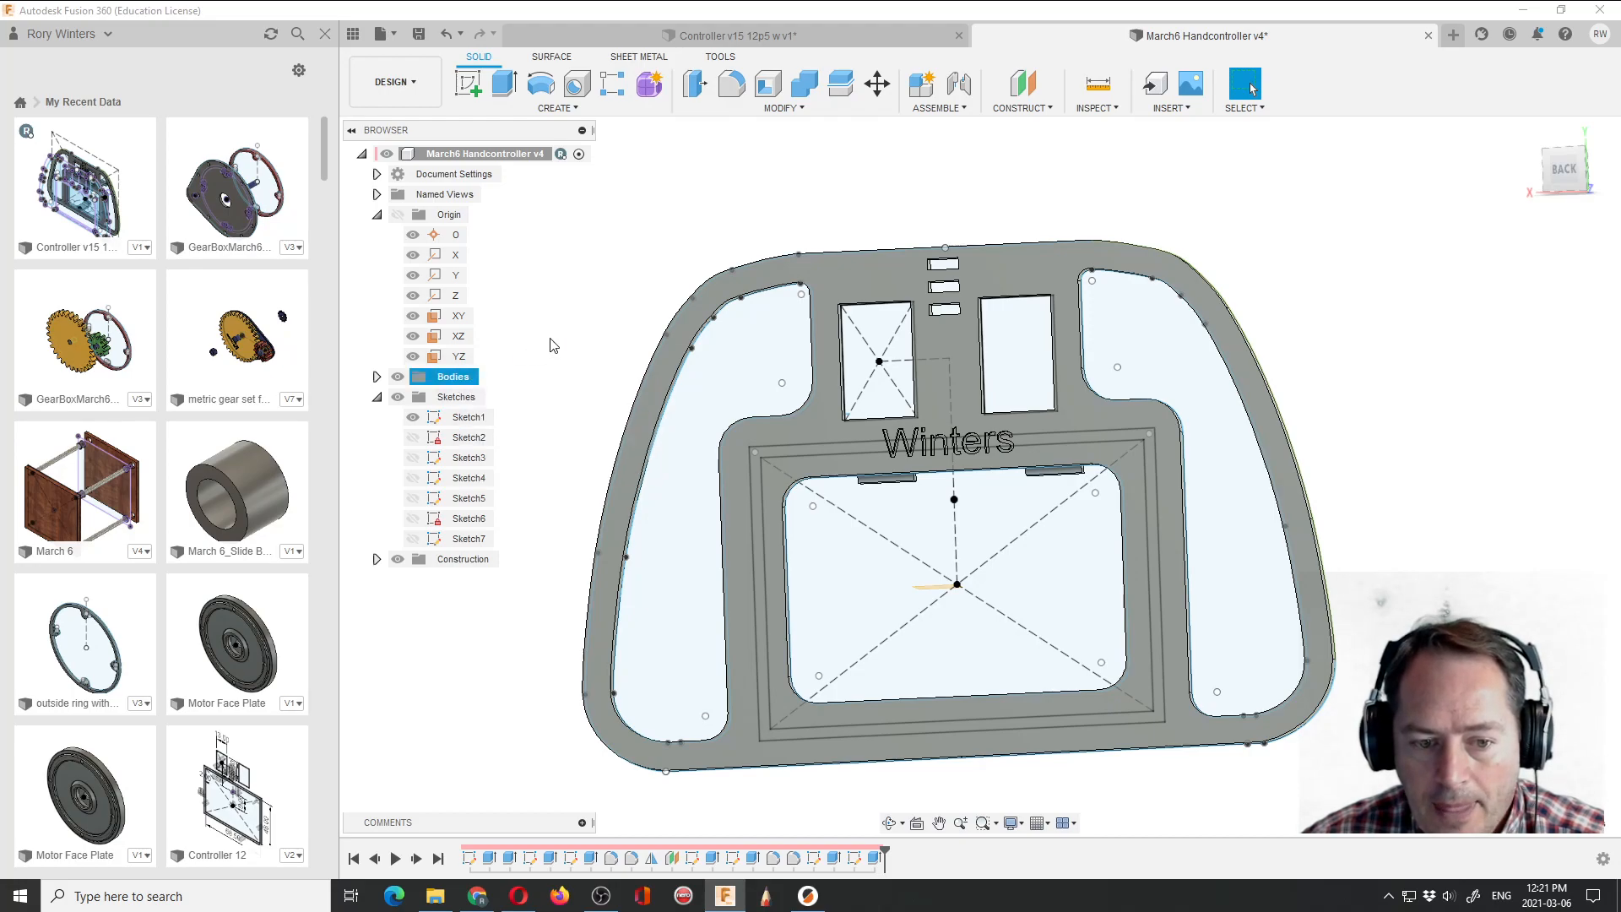
click(1530, 136)
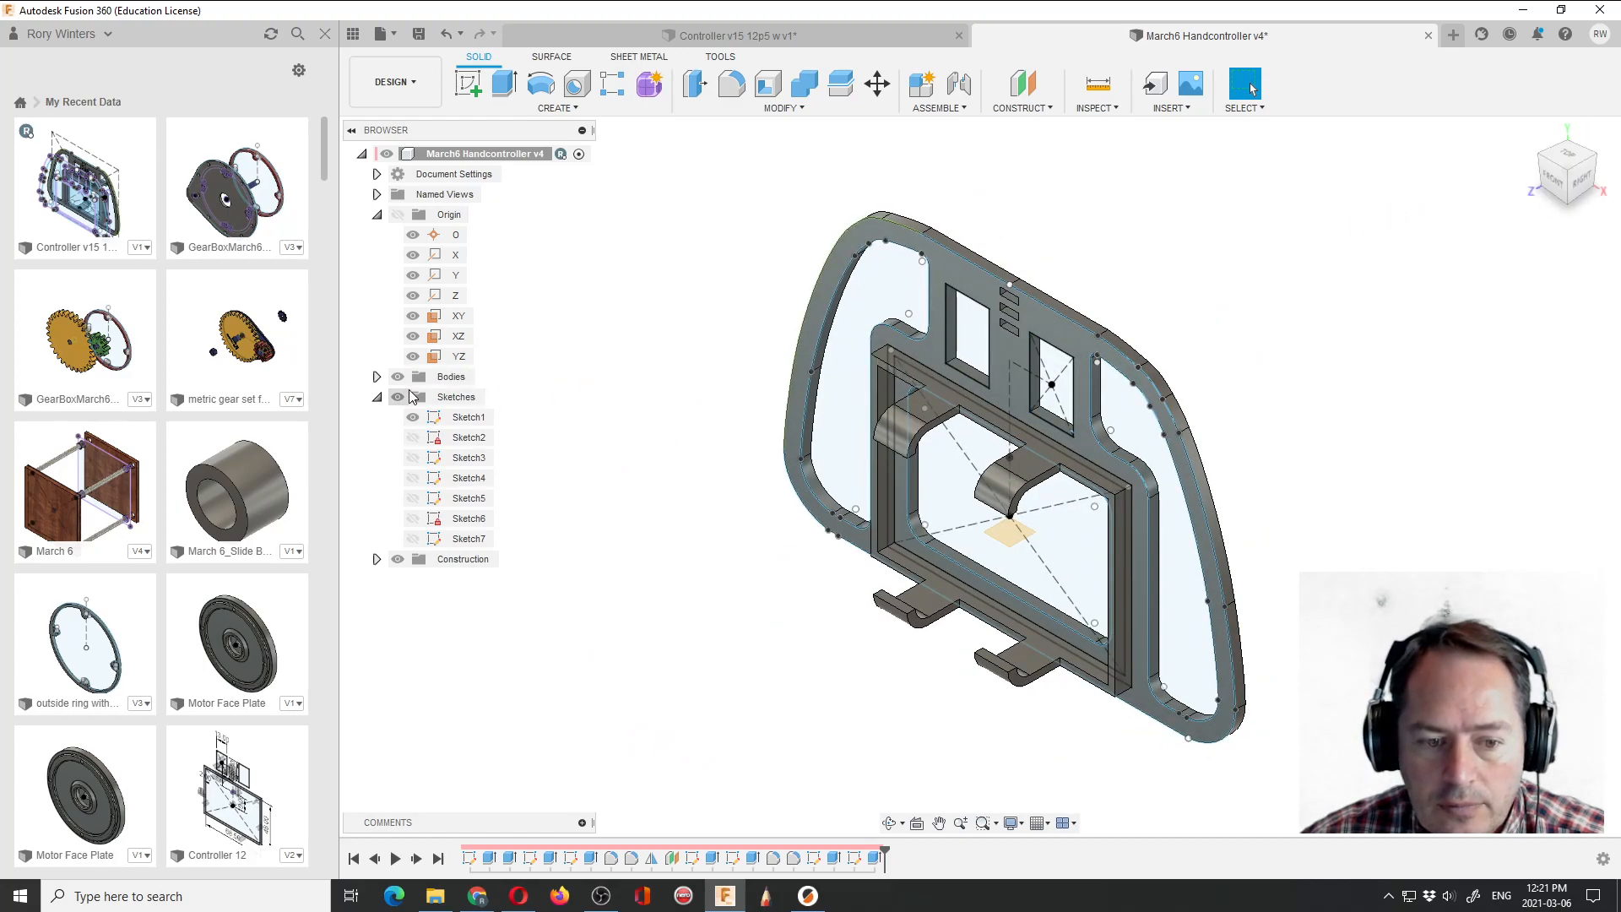
click(397, 379)
click(397, 379)
right_click(454, 380)
key(Escape)
right_click(454, 382)
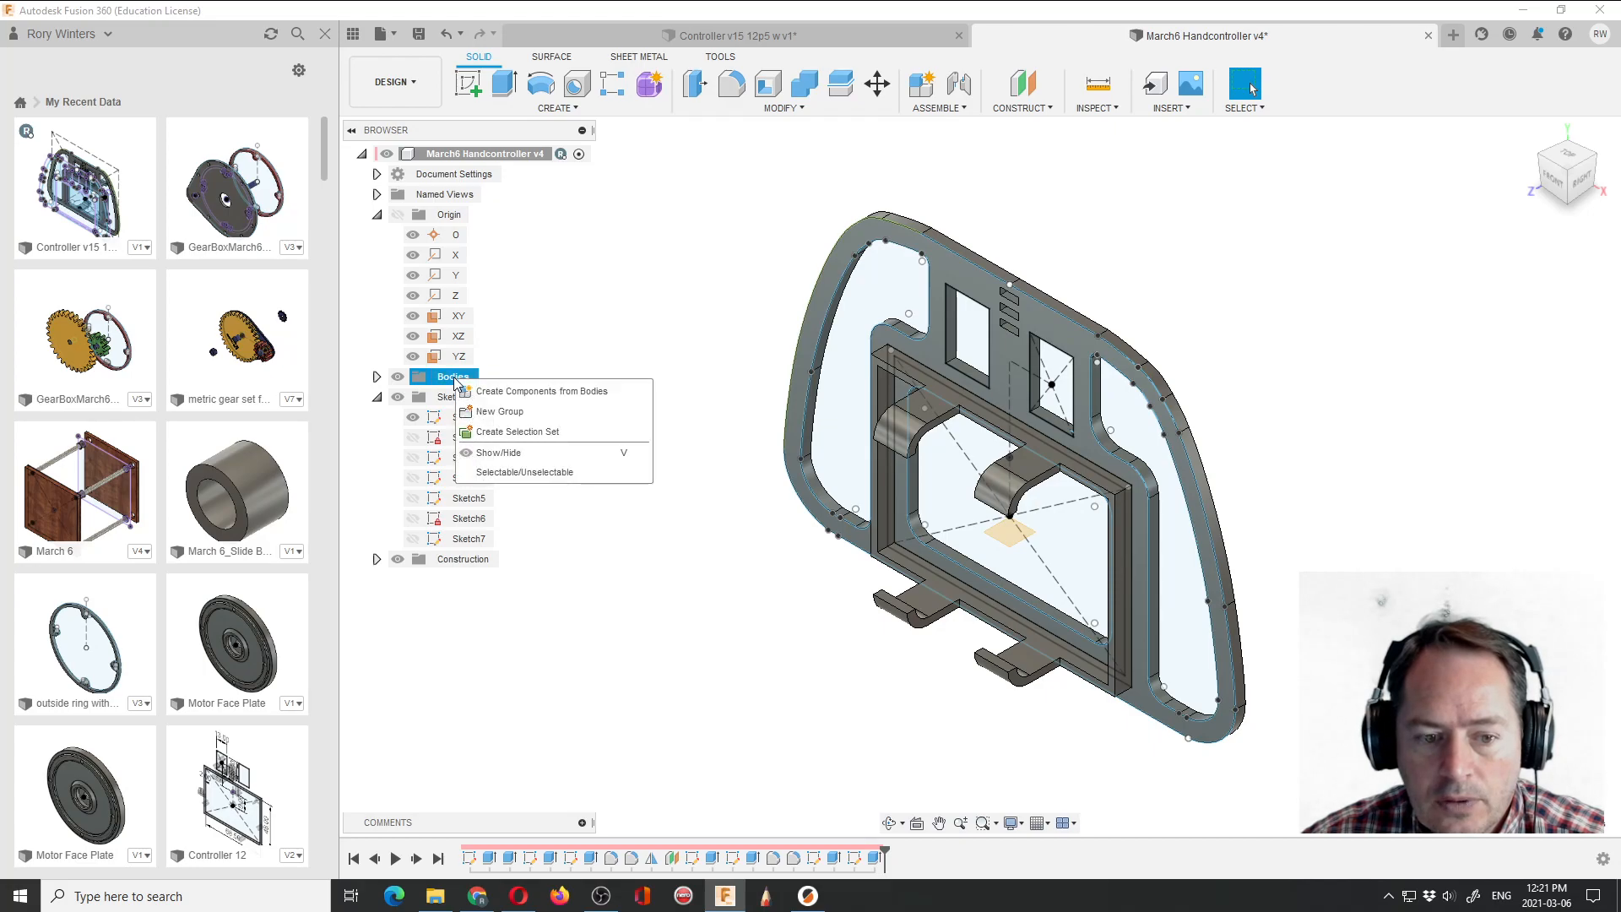
click(555, 370)
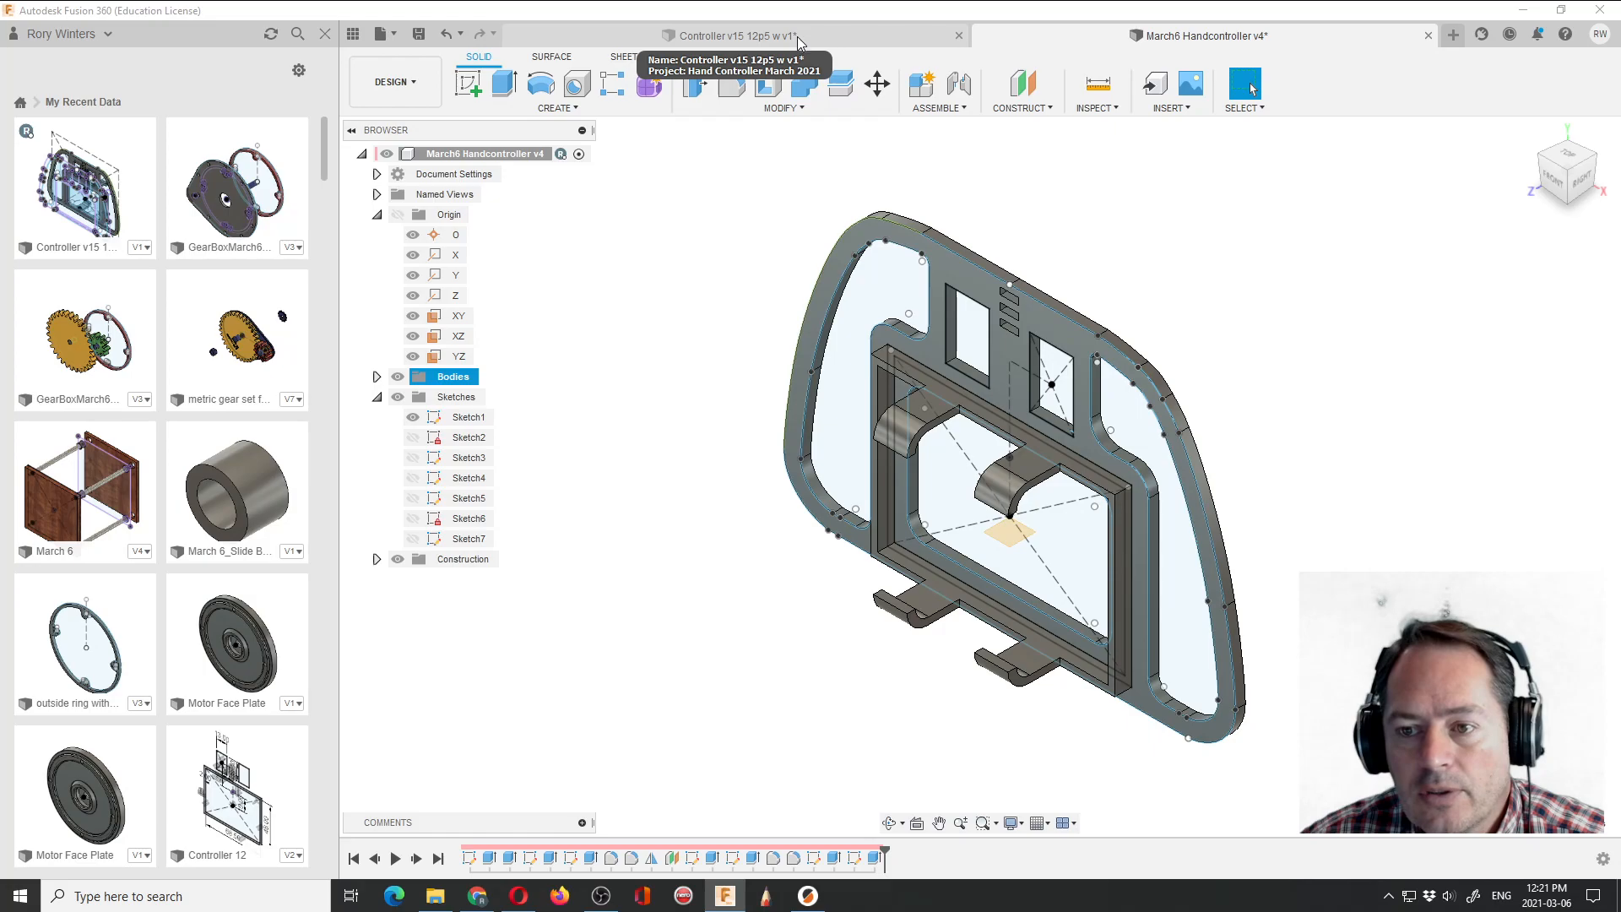
click(600, 404)
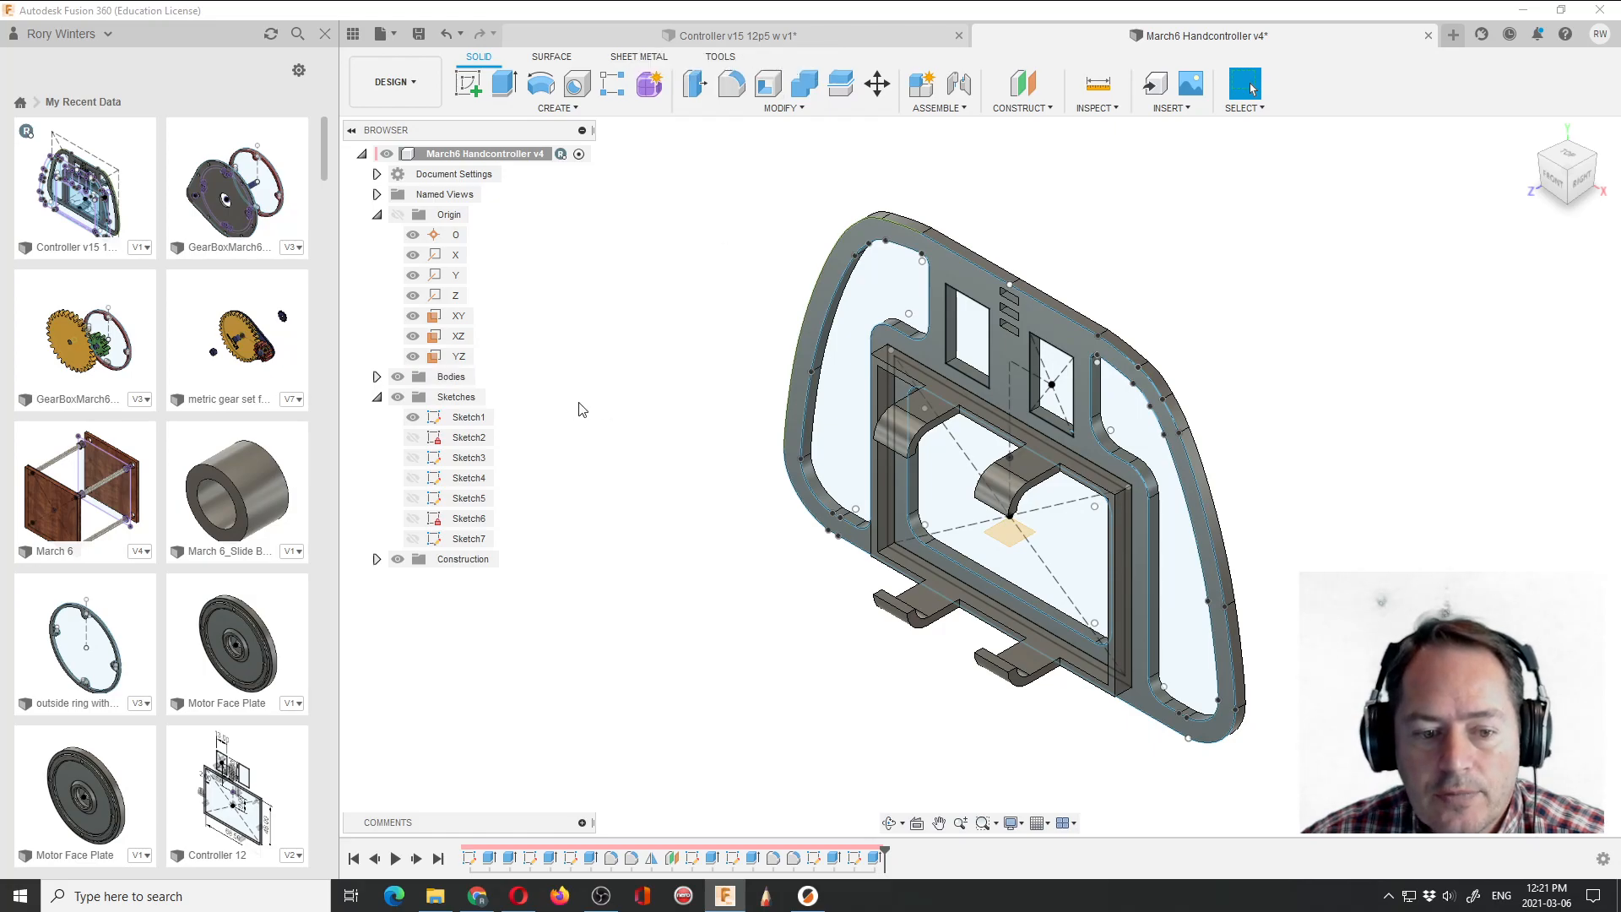
right_click(445, 381)
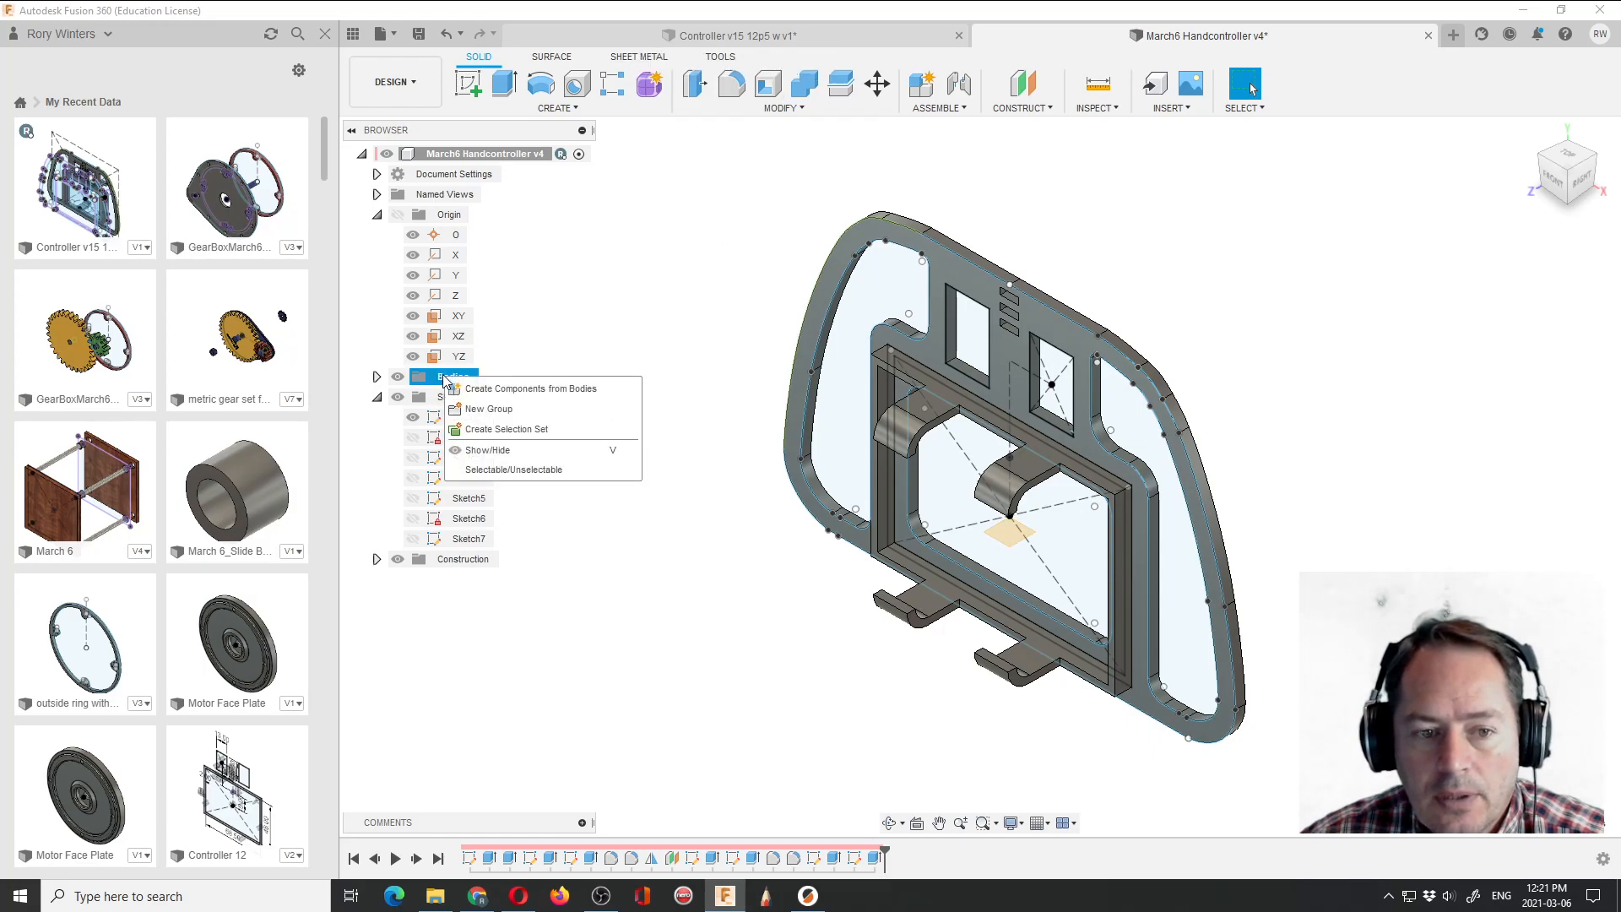
click(662, 280)
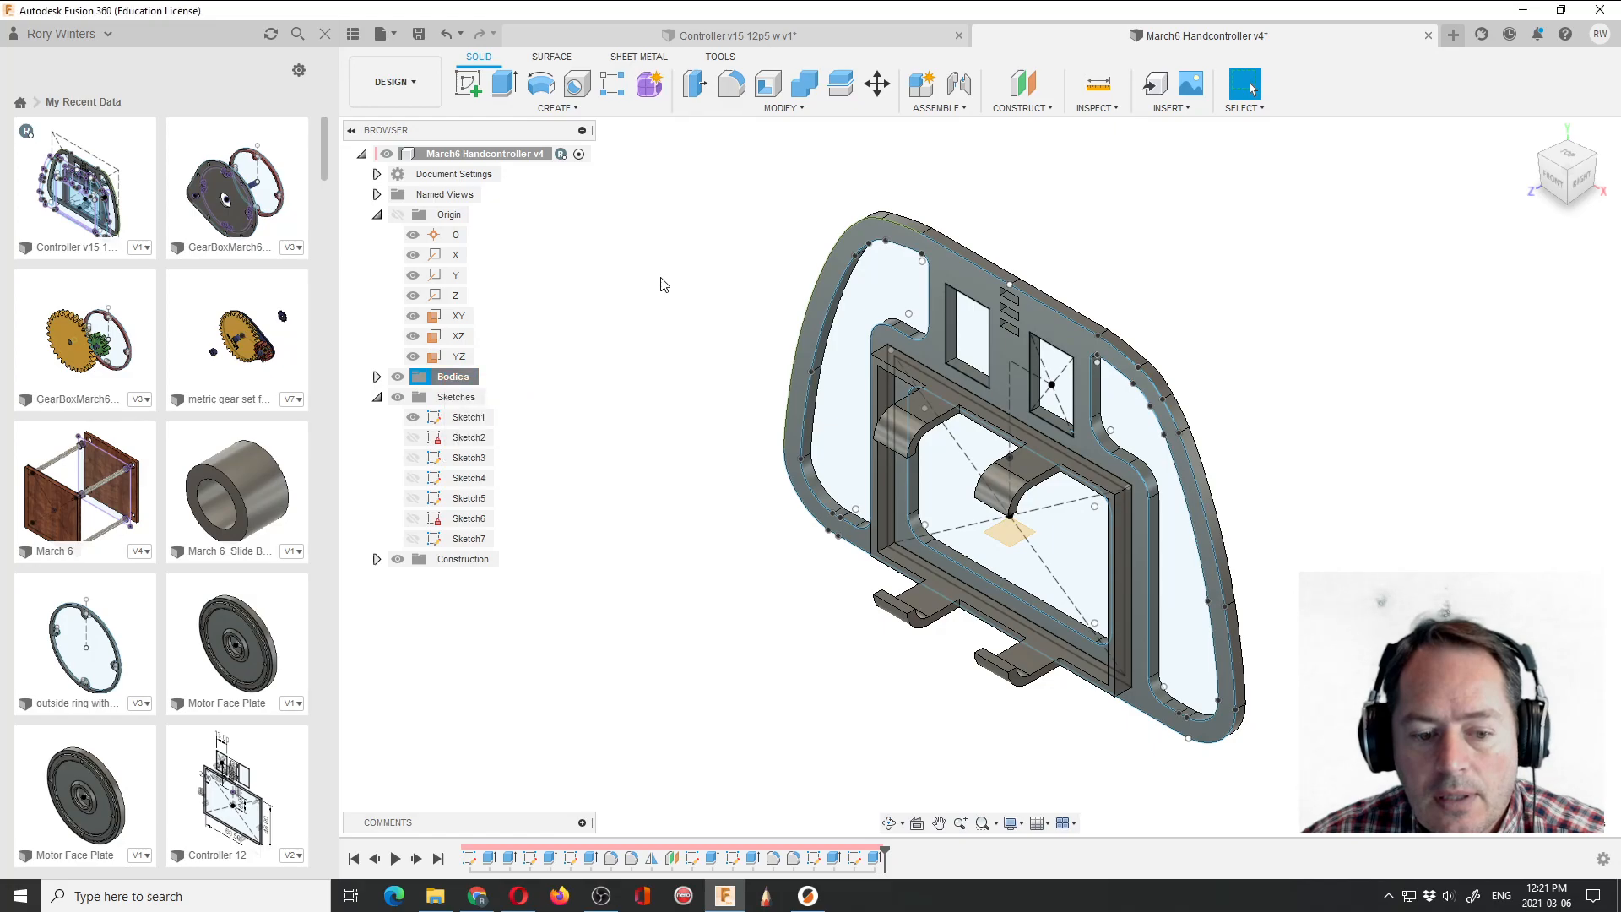
Collapse the Sketches and Origin folders in the browser and show the origin planes and axes.
click(377, 397)
click(376, 417)
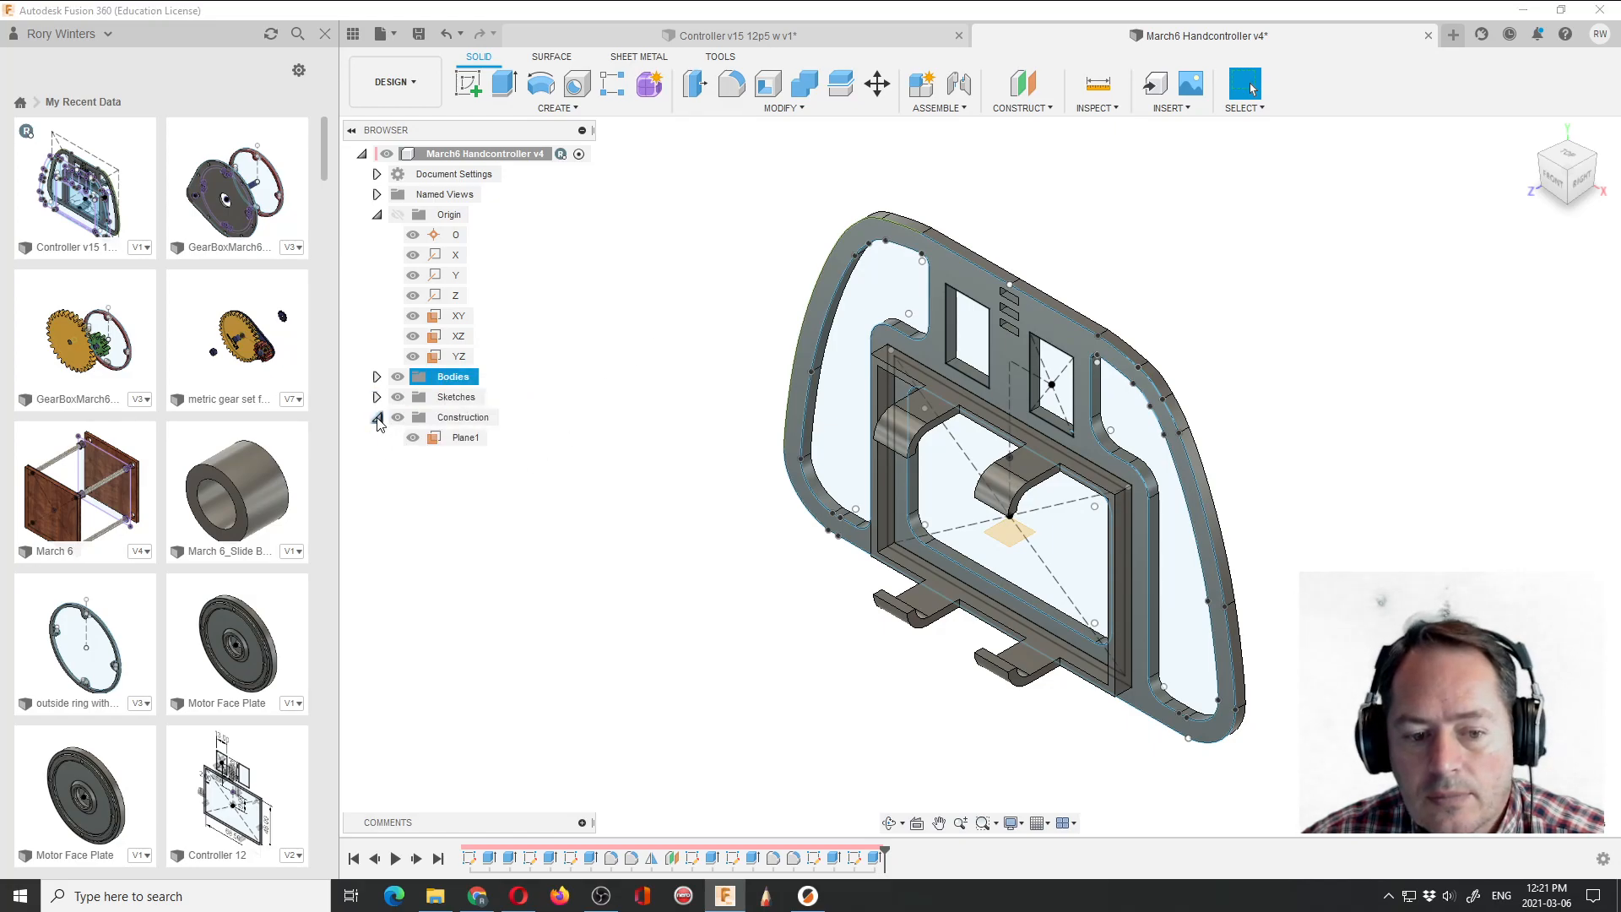
click(377, 419)
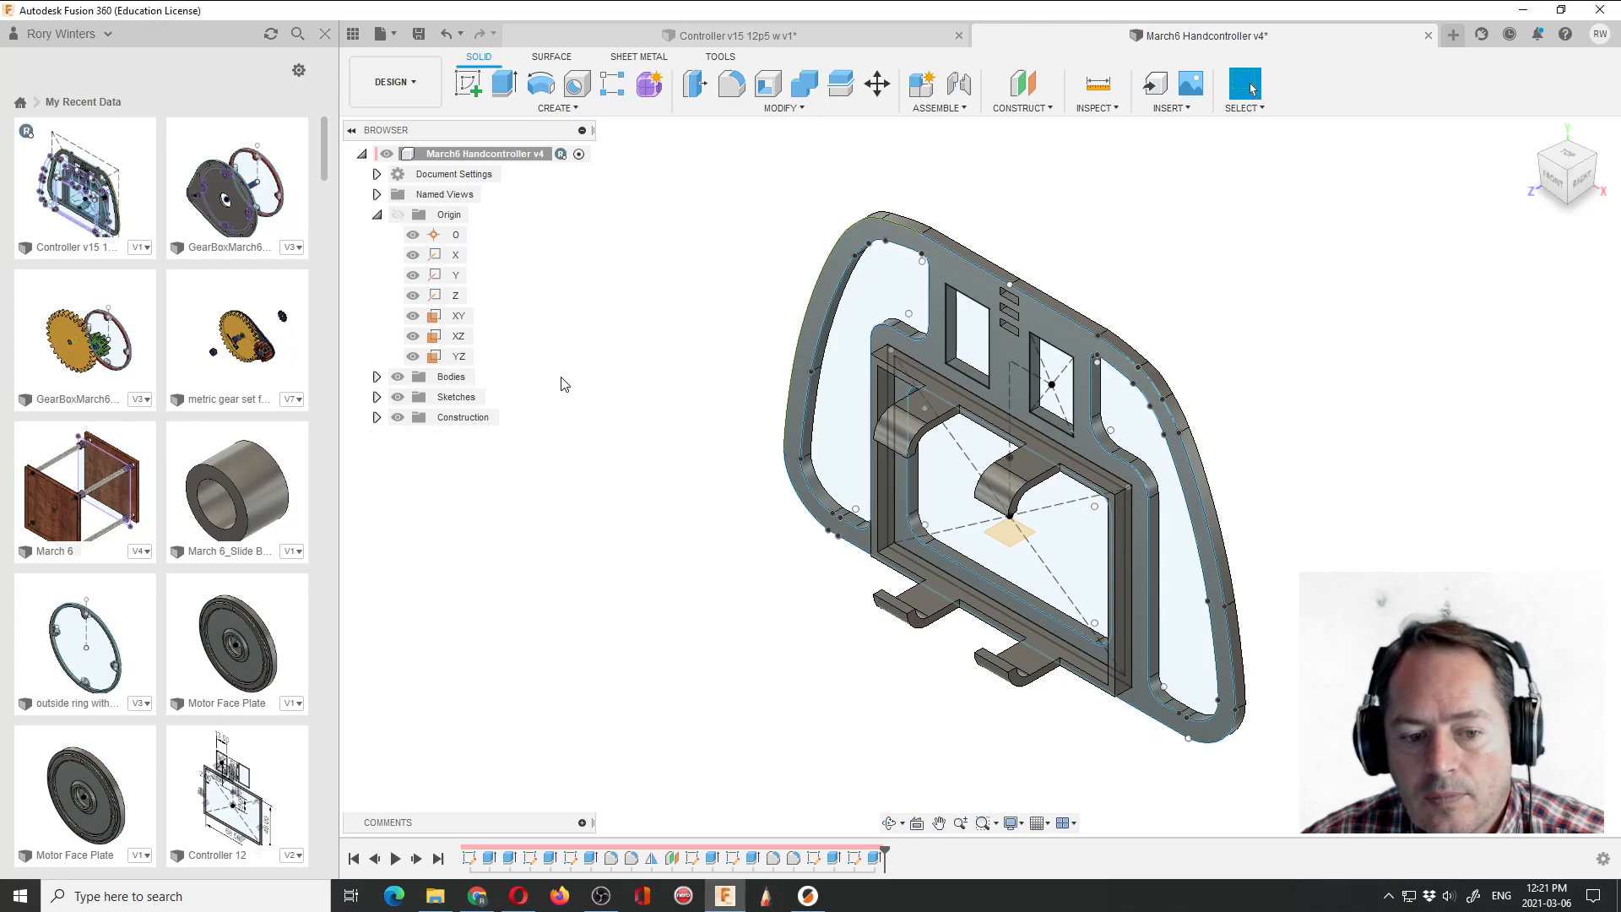
right_click(455, 380)
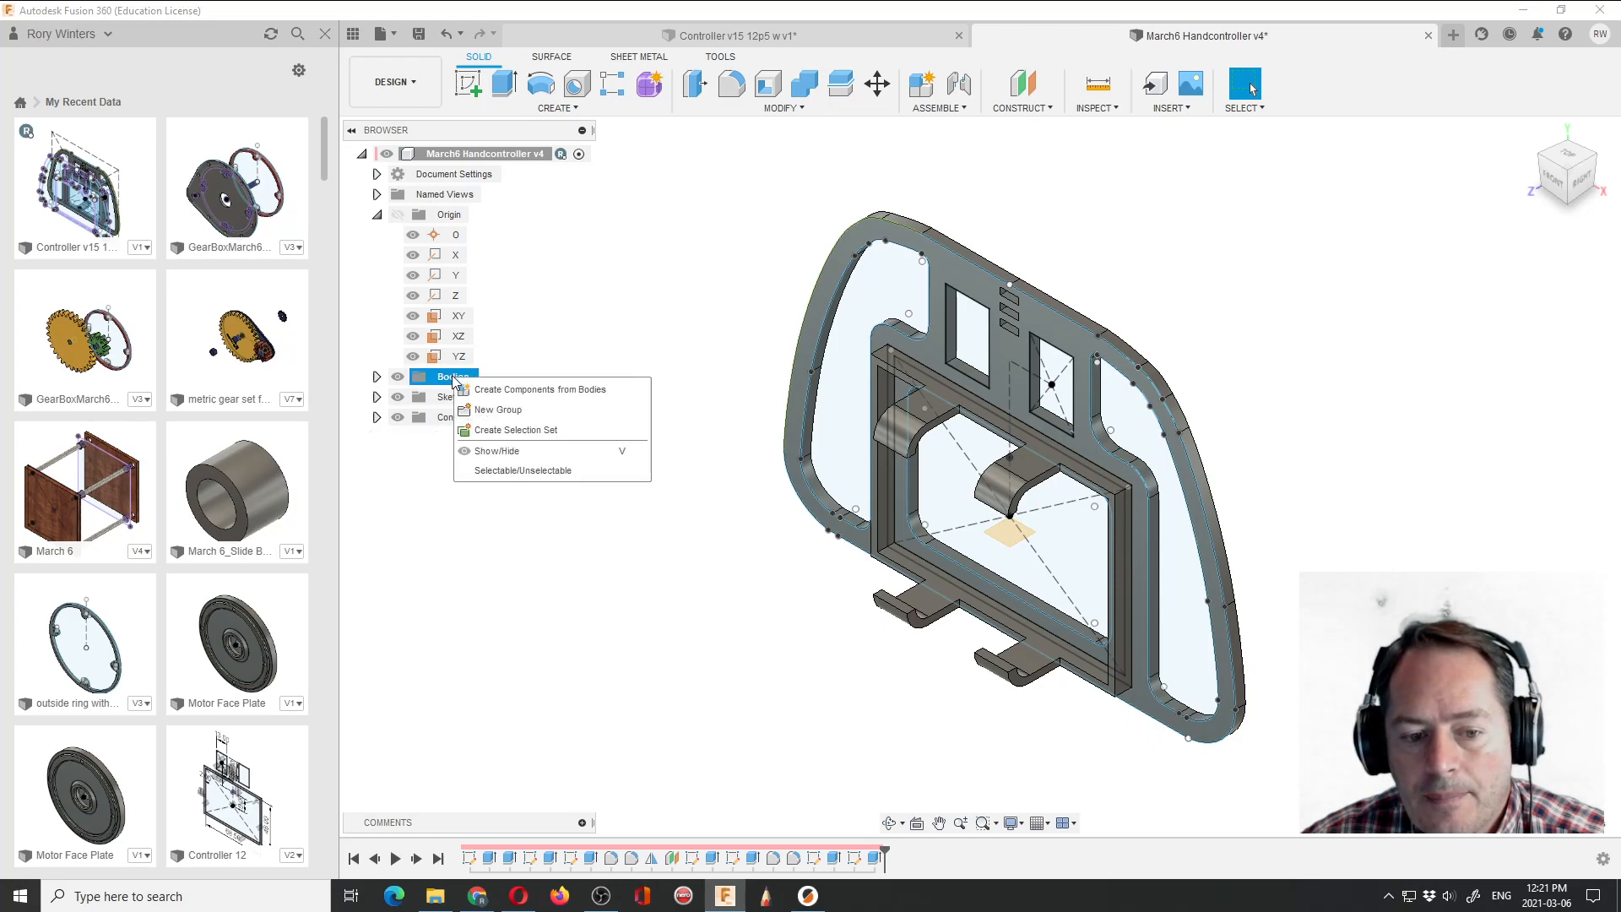
key(Escape)
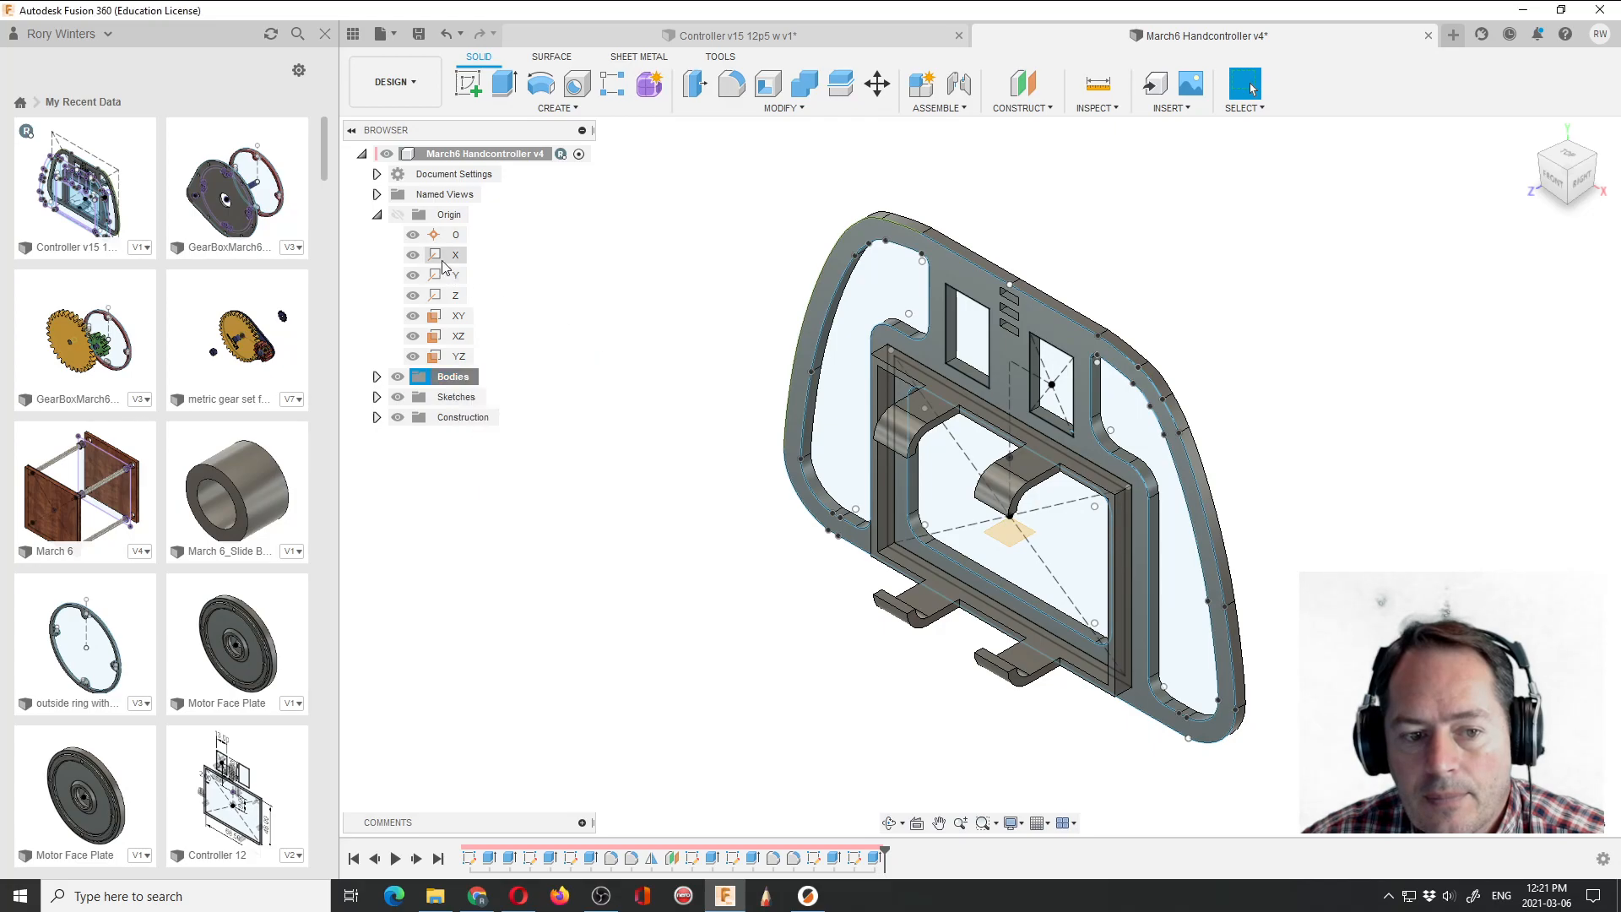
click(398, 214)
click(378, 217)
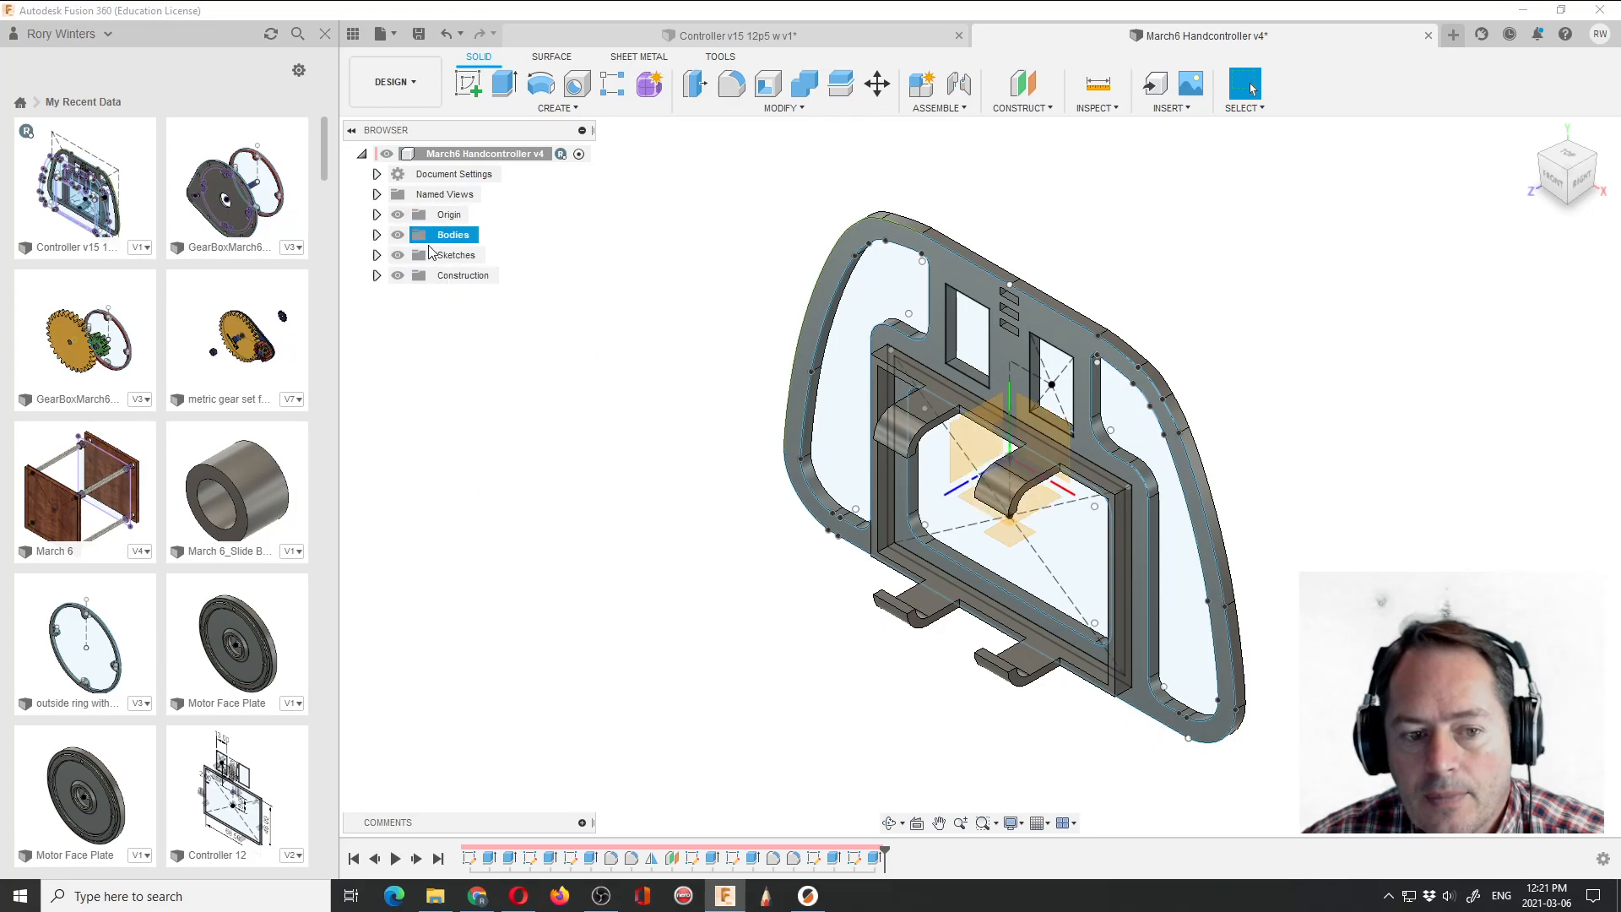
Save the design as a new version with the description "User Saved".
right_click(460, 256)
click(691, 257)
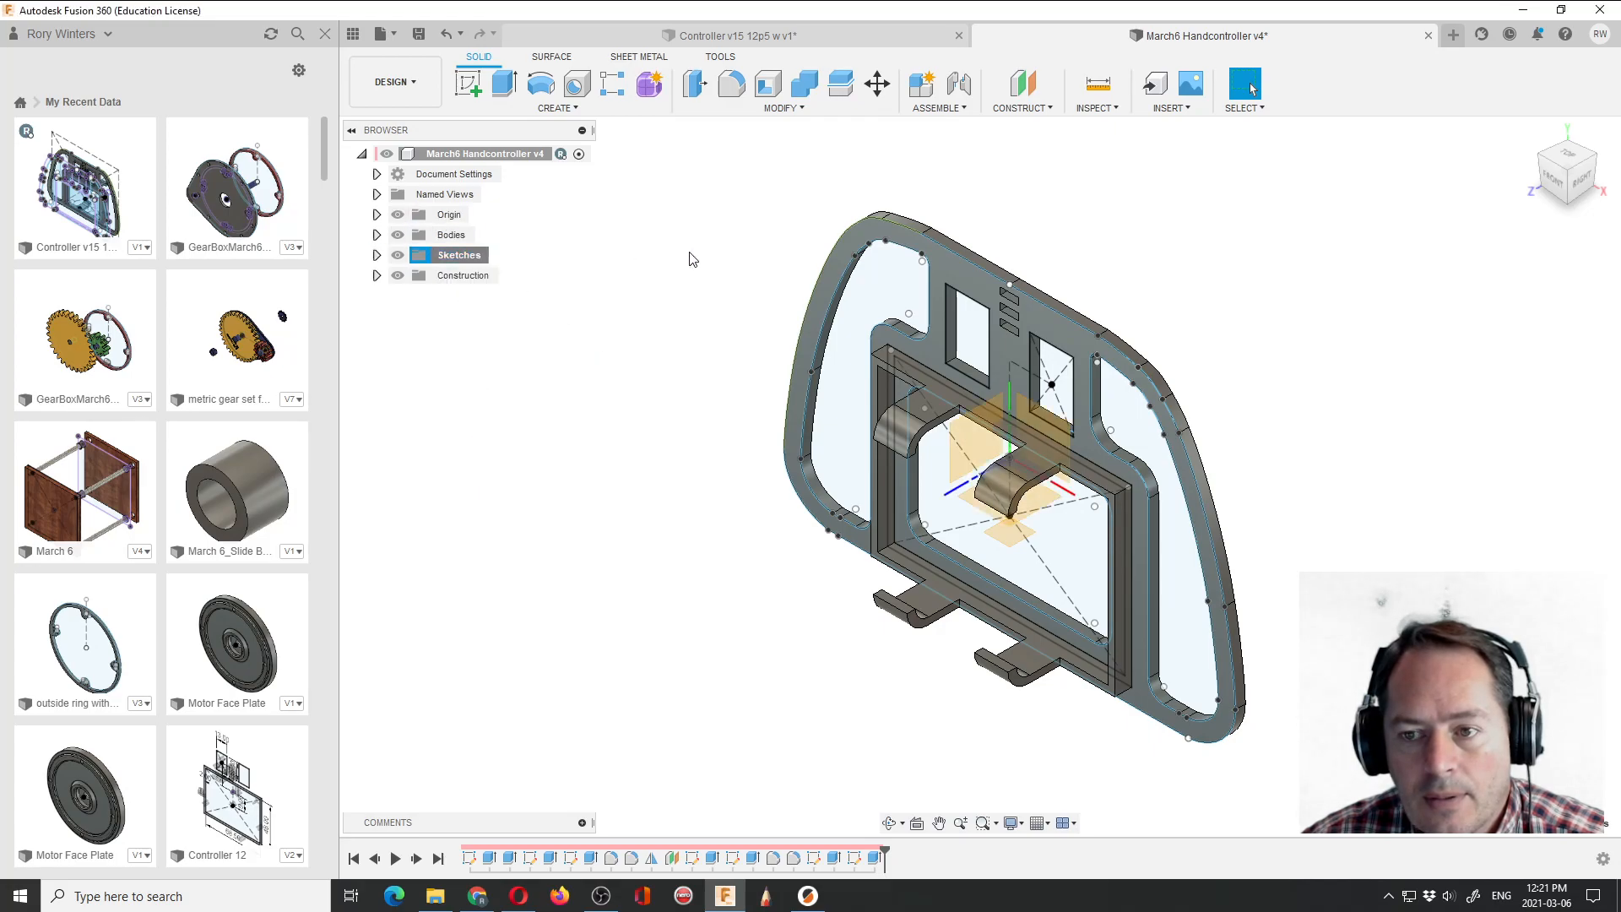
click(420, 38)
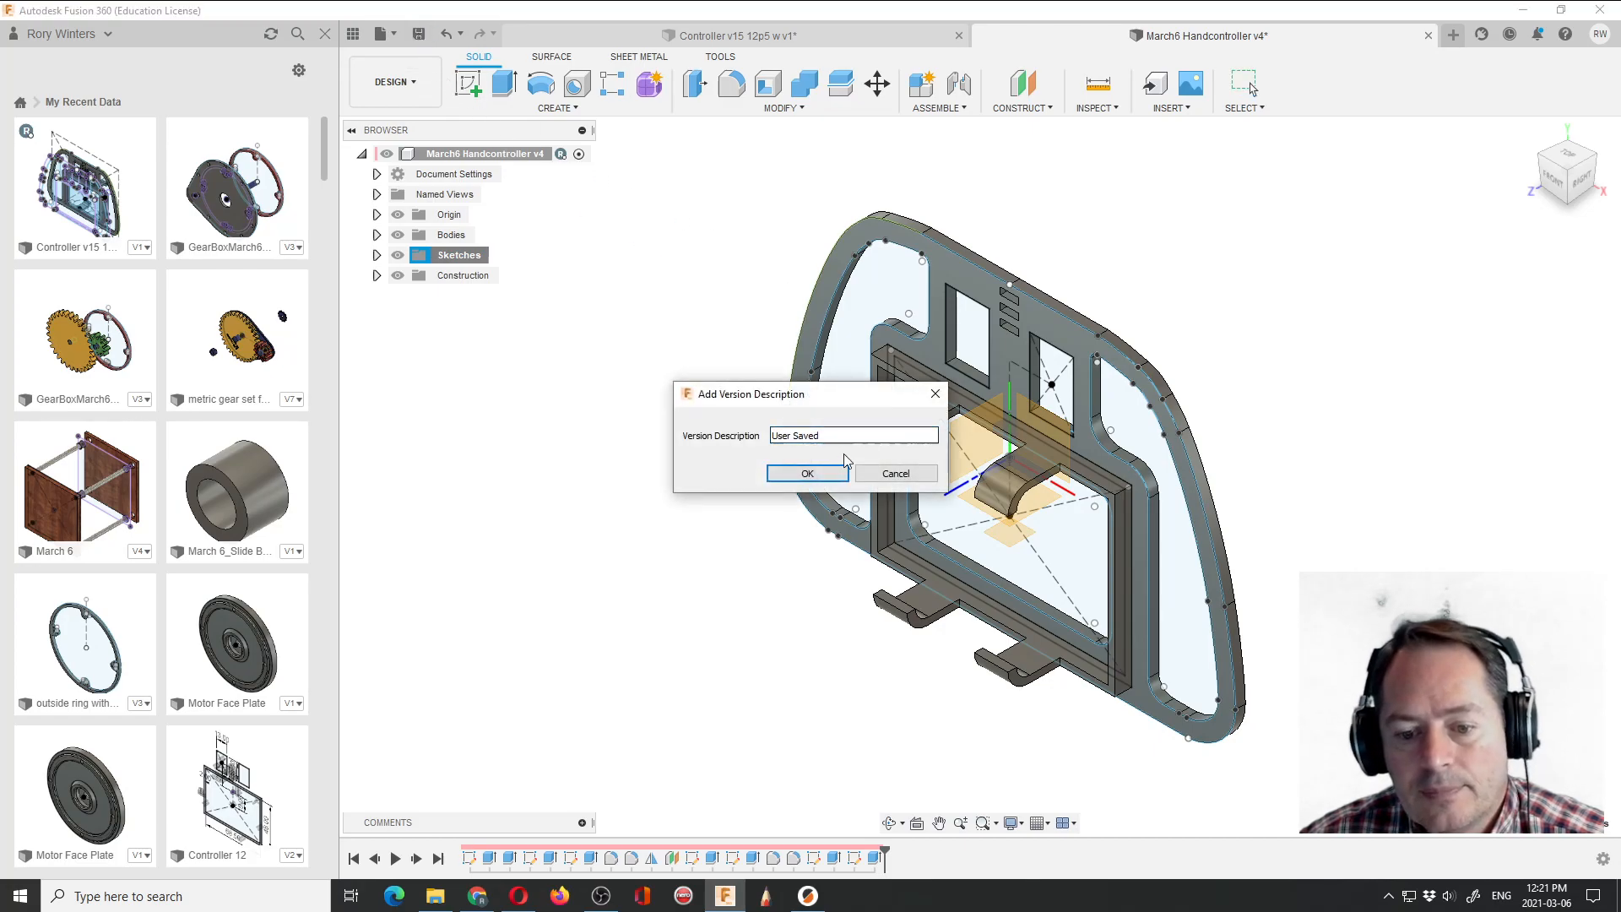
click(824, 471)
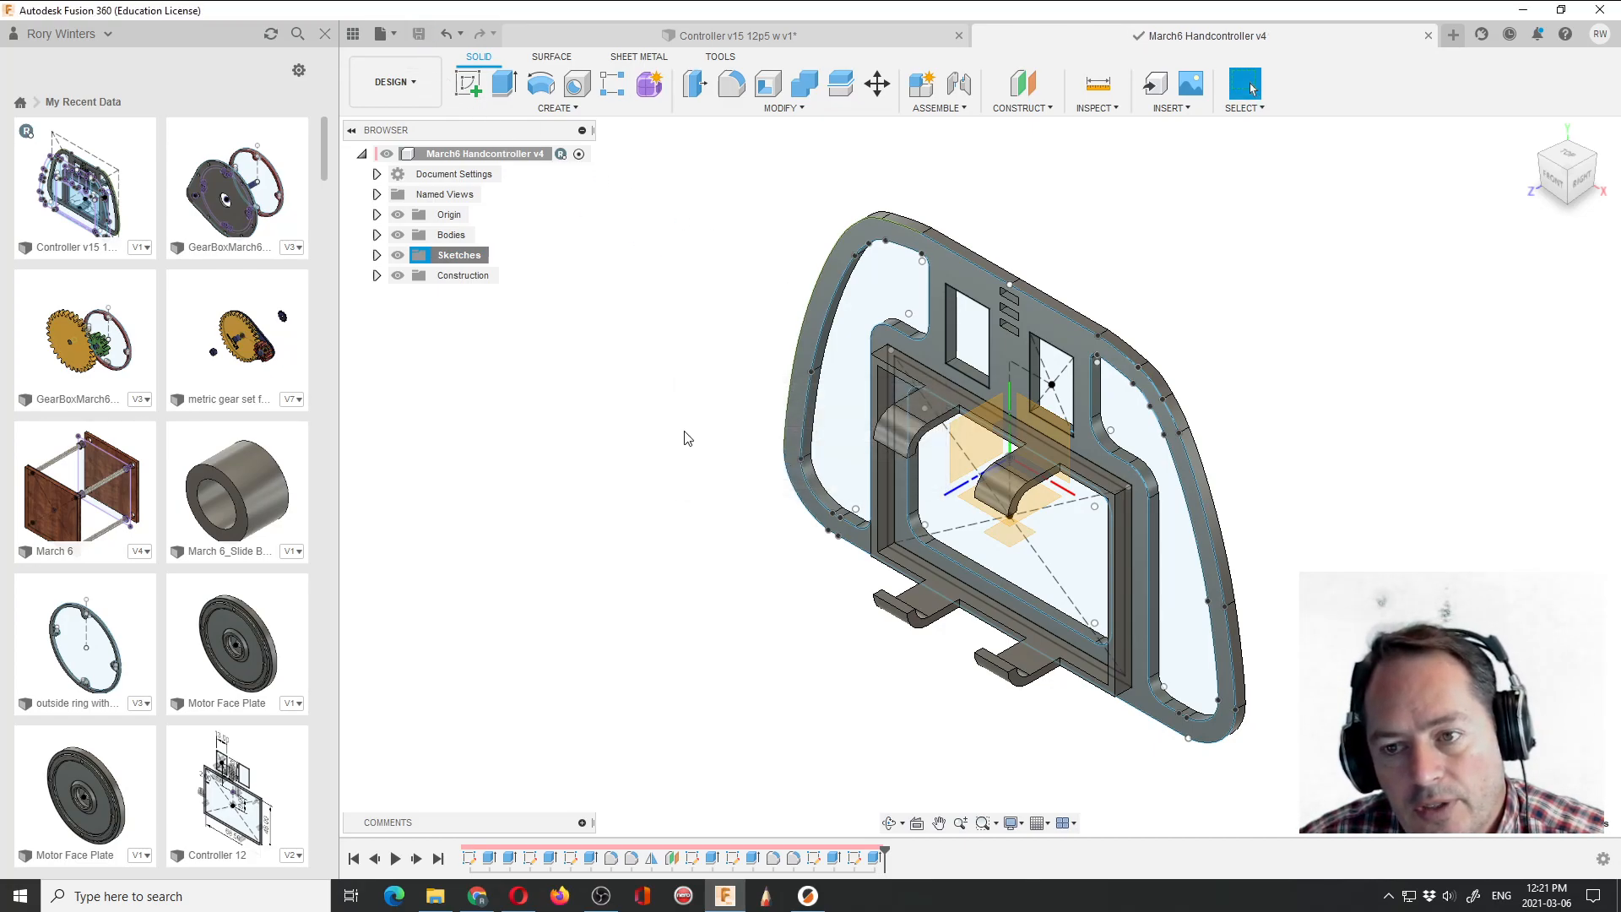
Examine the commands offered for the Sketches folder and for Body1 inside the Bodies folder.
right_click(446, 258)
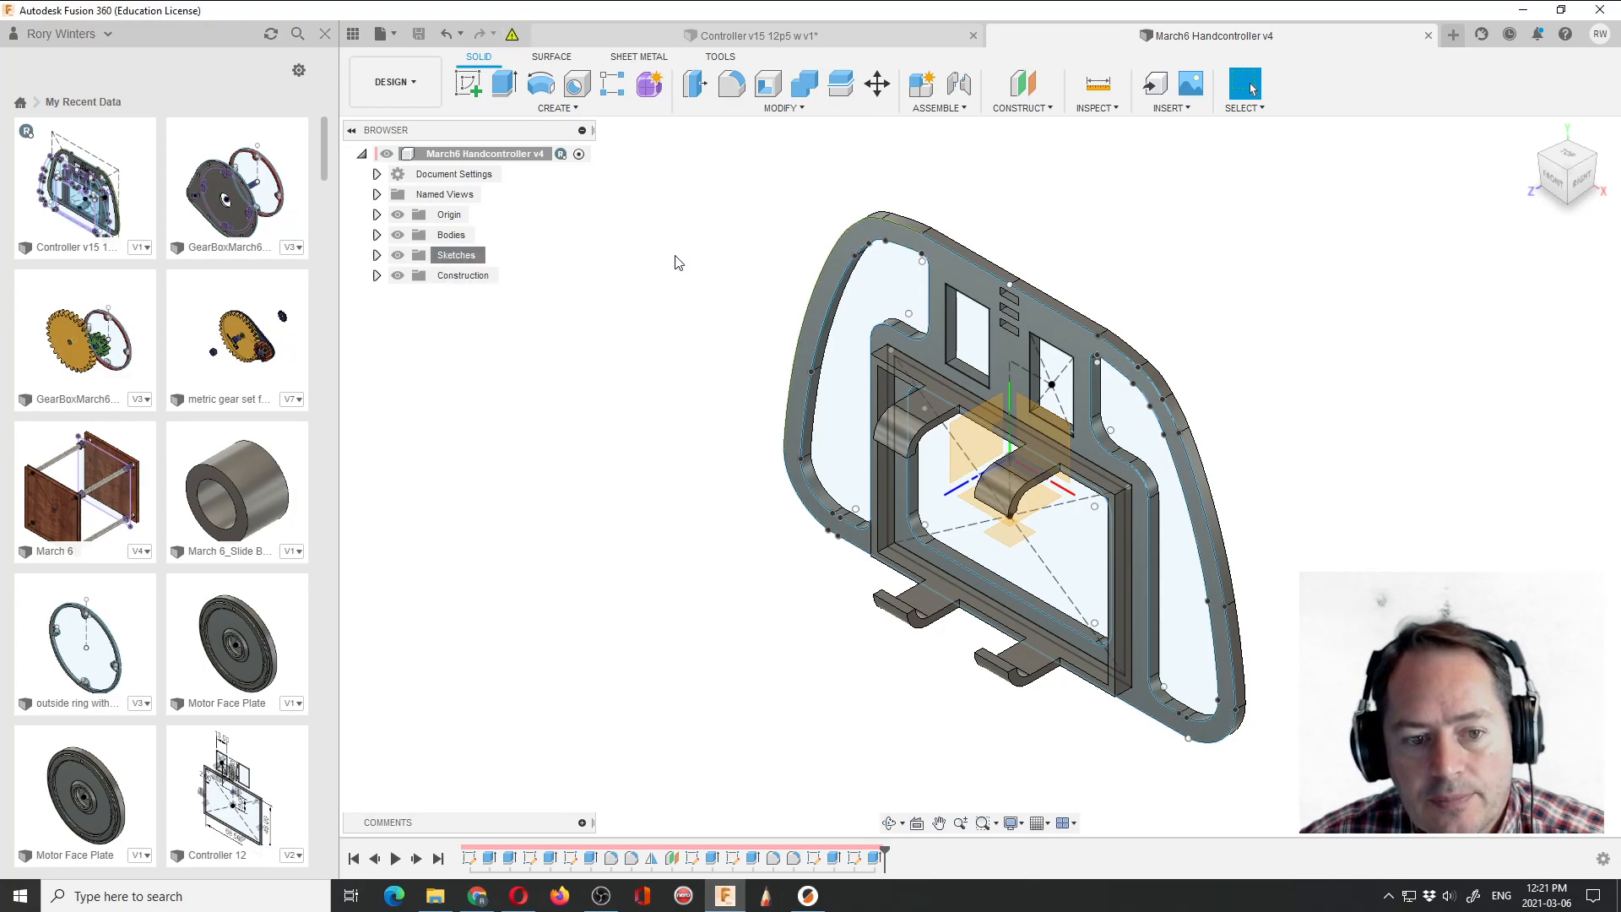
right_click(452, 262)
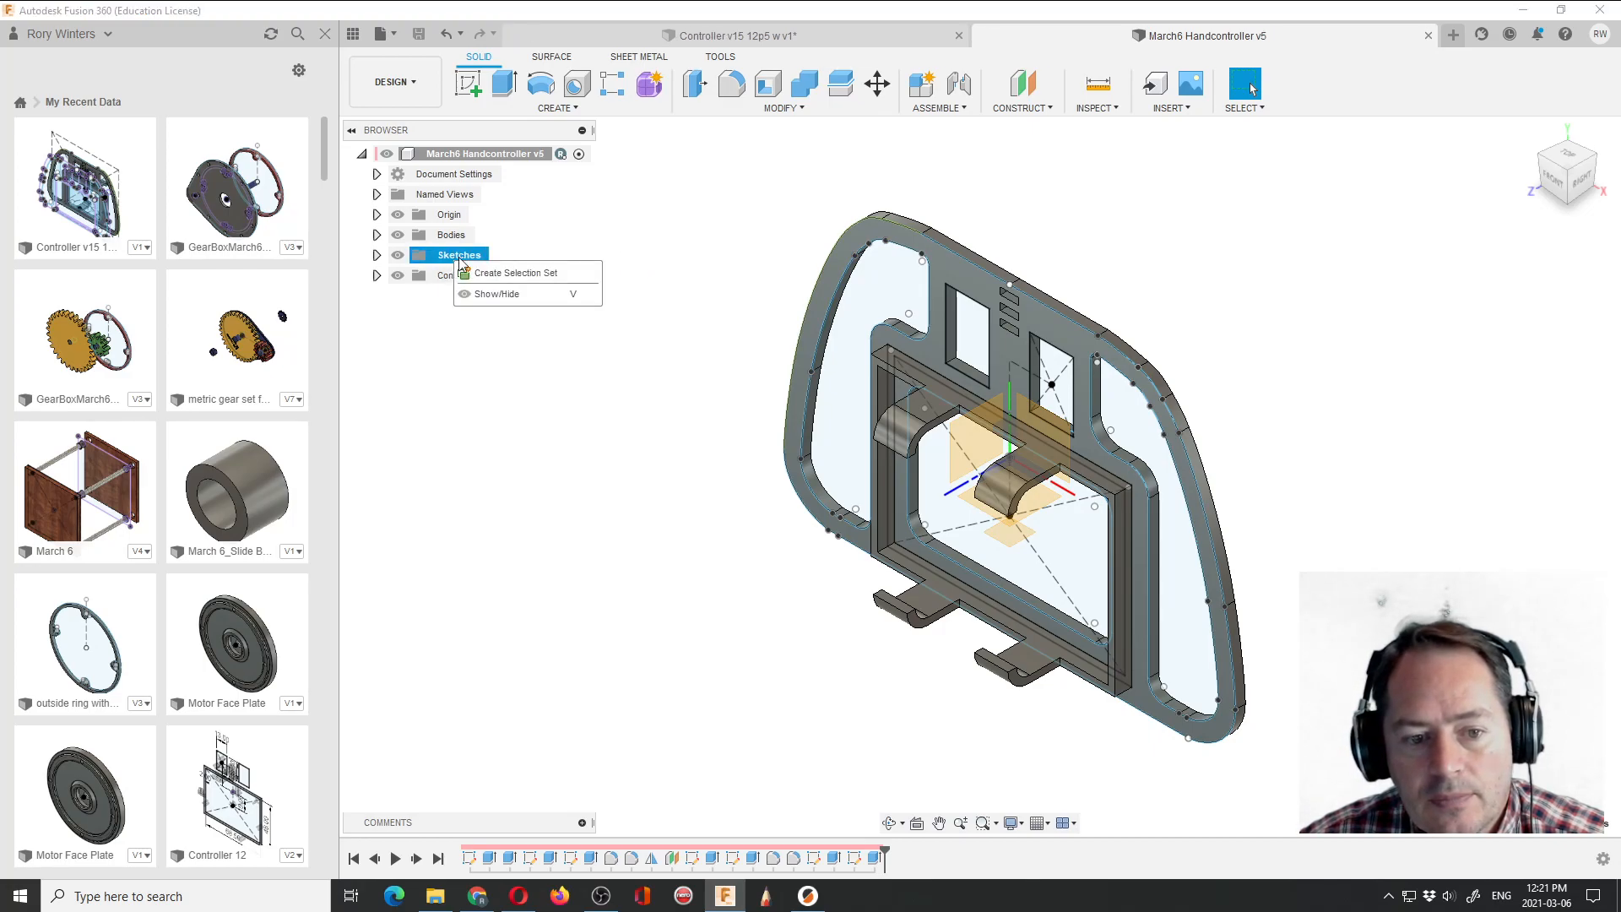
right_click(624, 243)
click(739, 270)
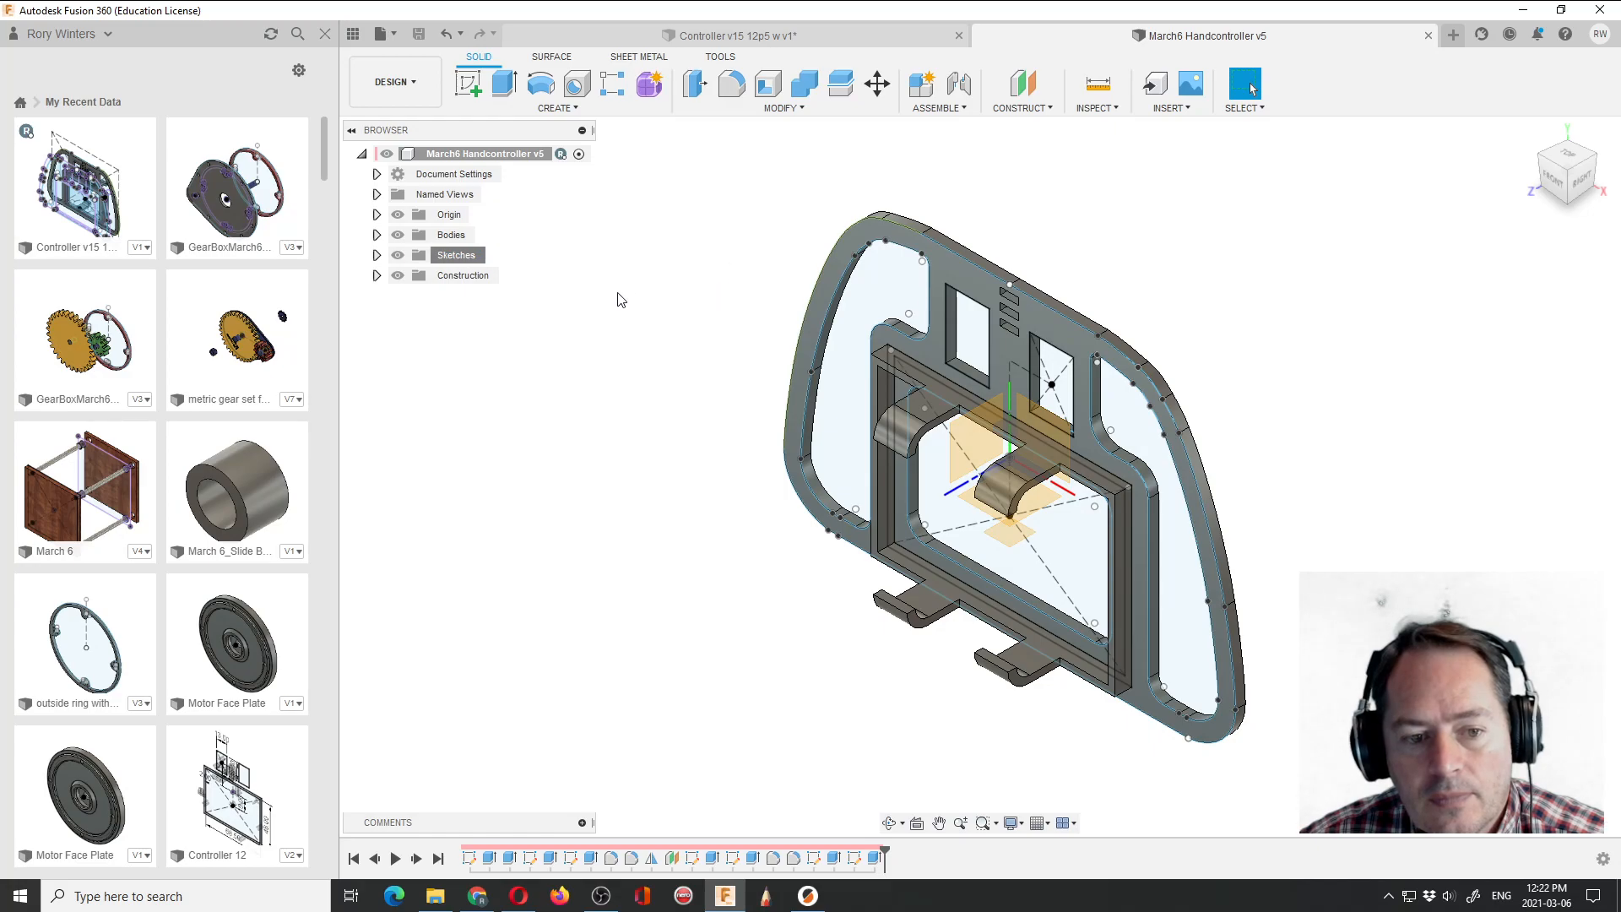
click(377, 235)
right_click(460, 255)
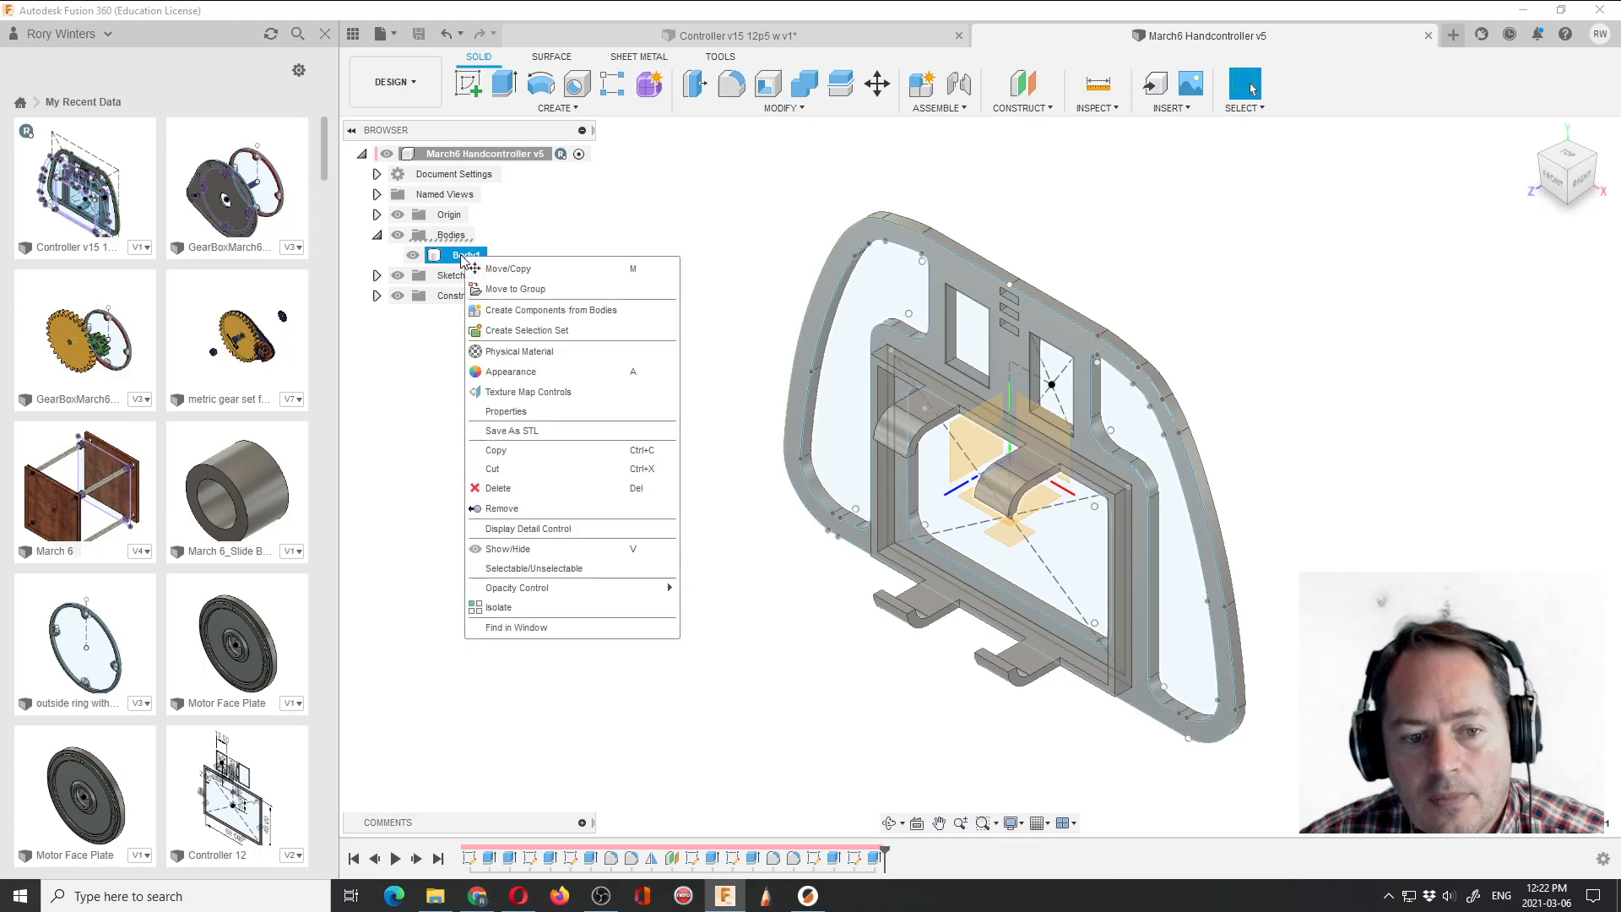
click(799, 247)
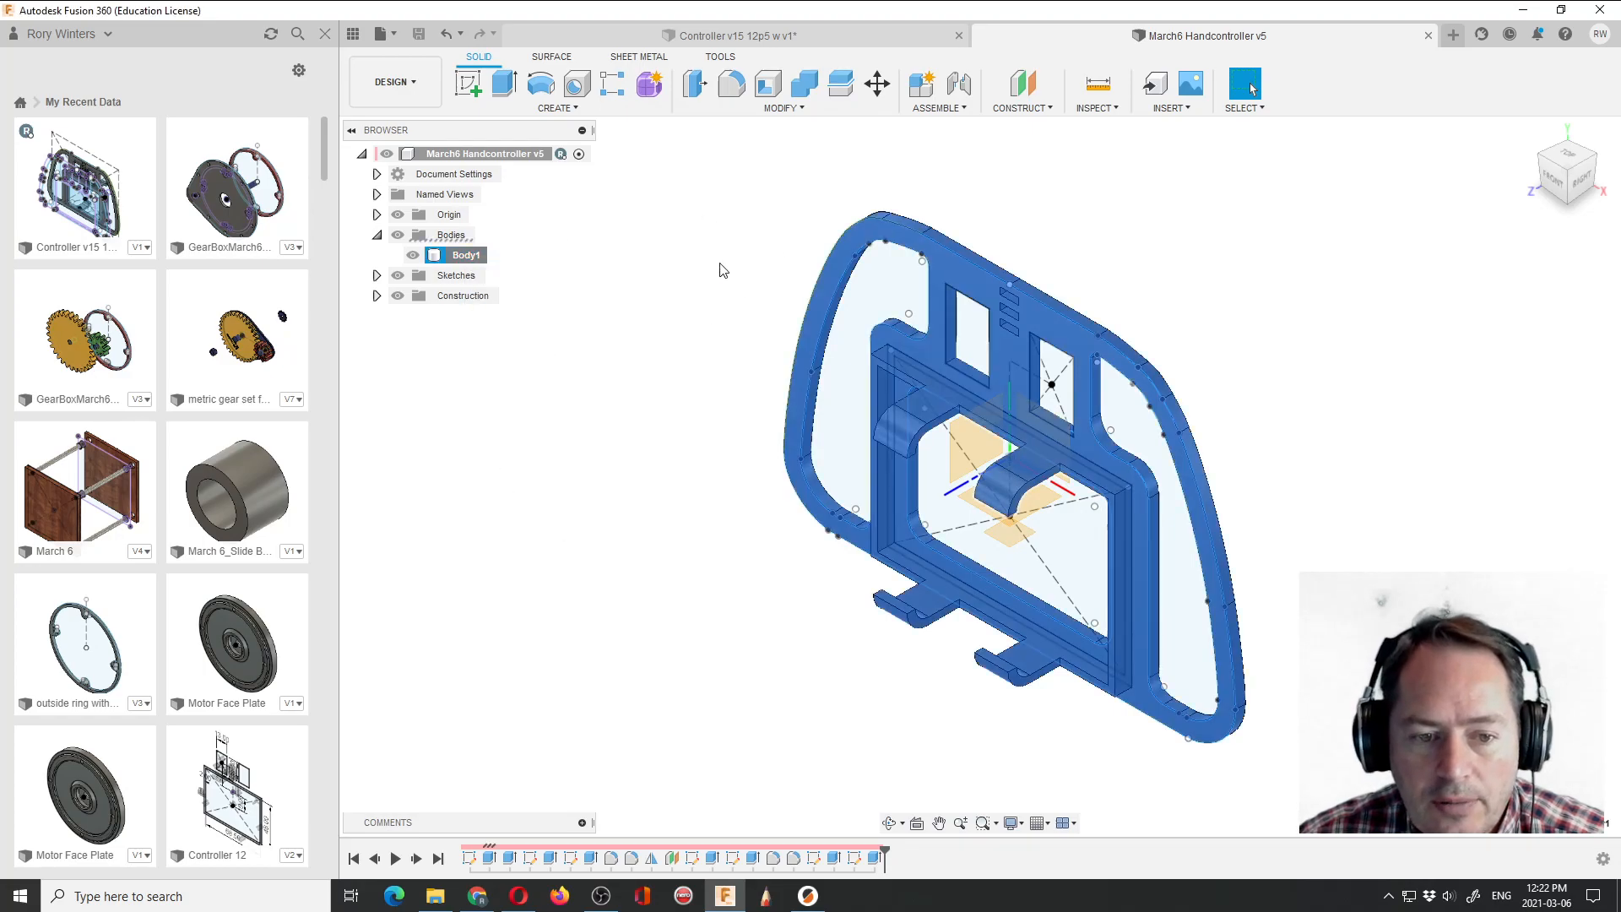
Hide Body1 in the Bodies folder.
click(377, 235)
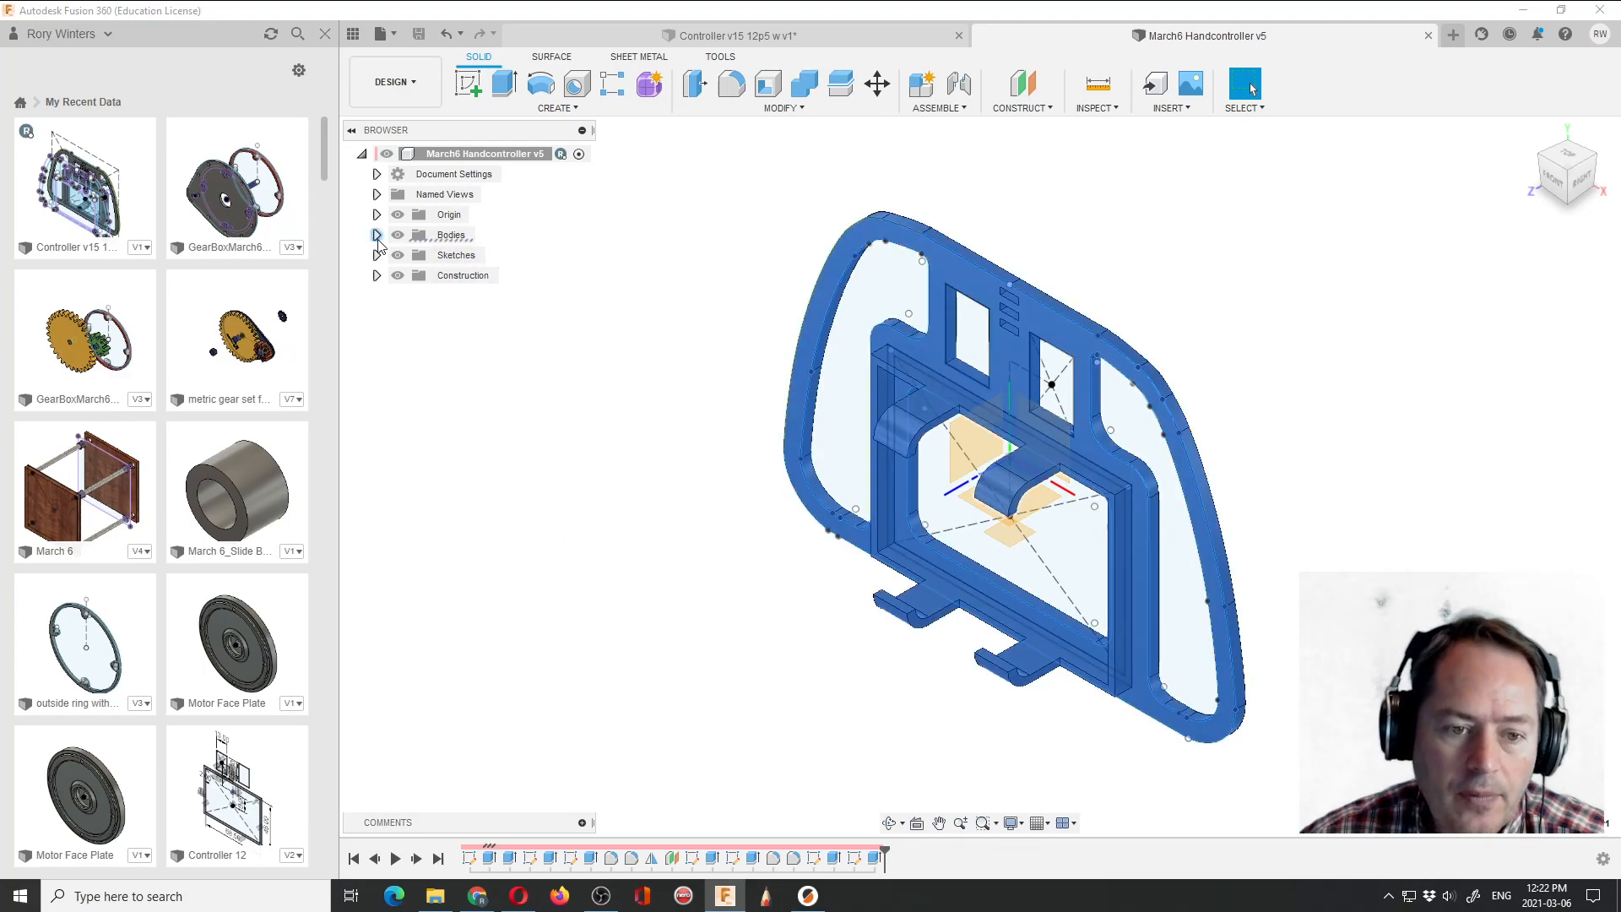
click(377, 235)
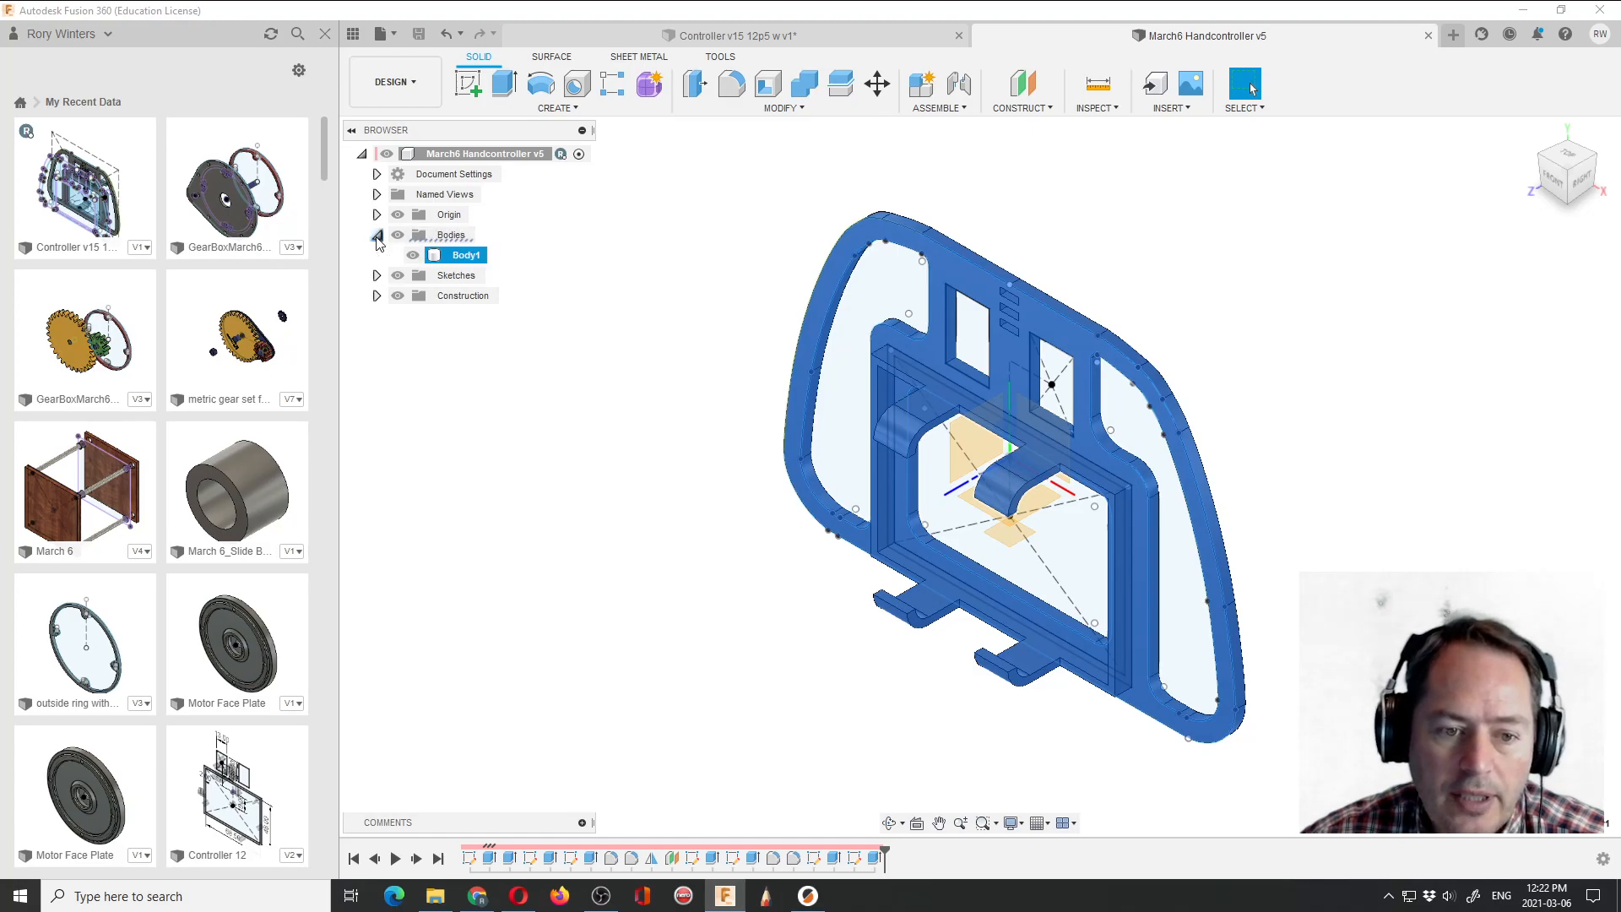
click(413, 256)
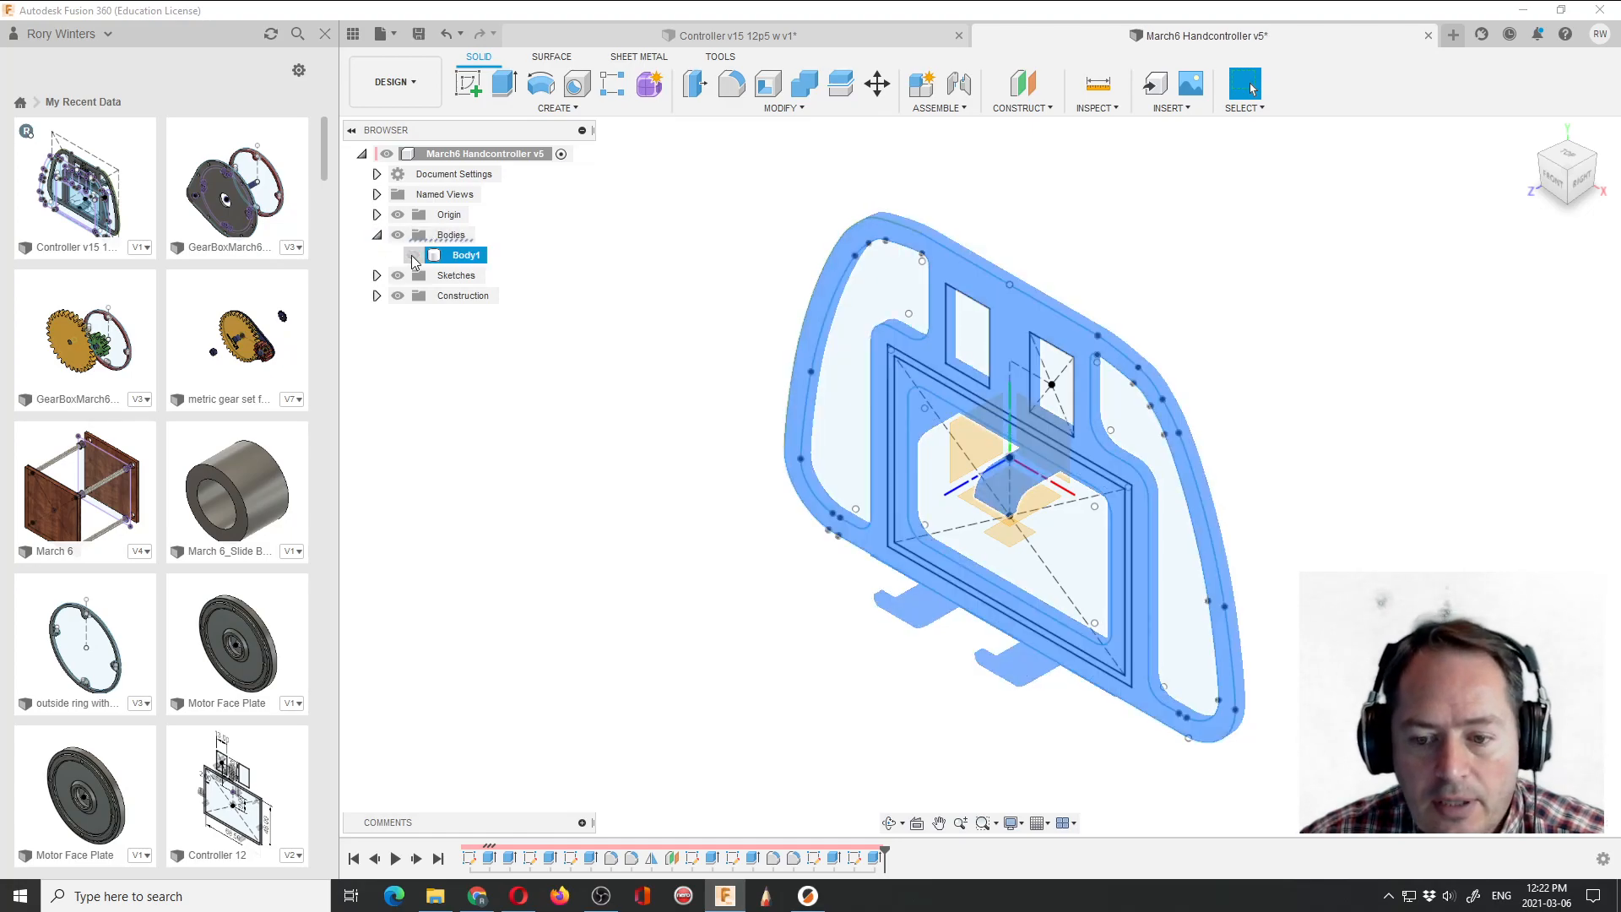
Show Body1 again and start saving it as an STL in binary format with medium refinement.
click(593, 275)
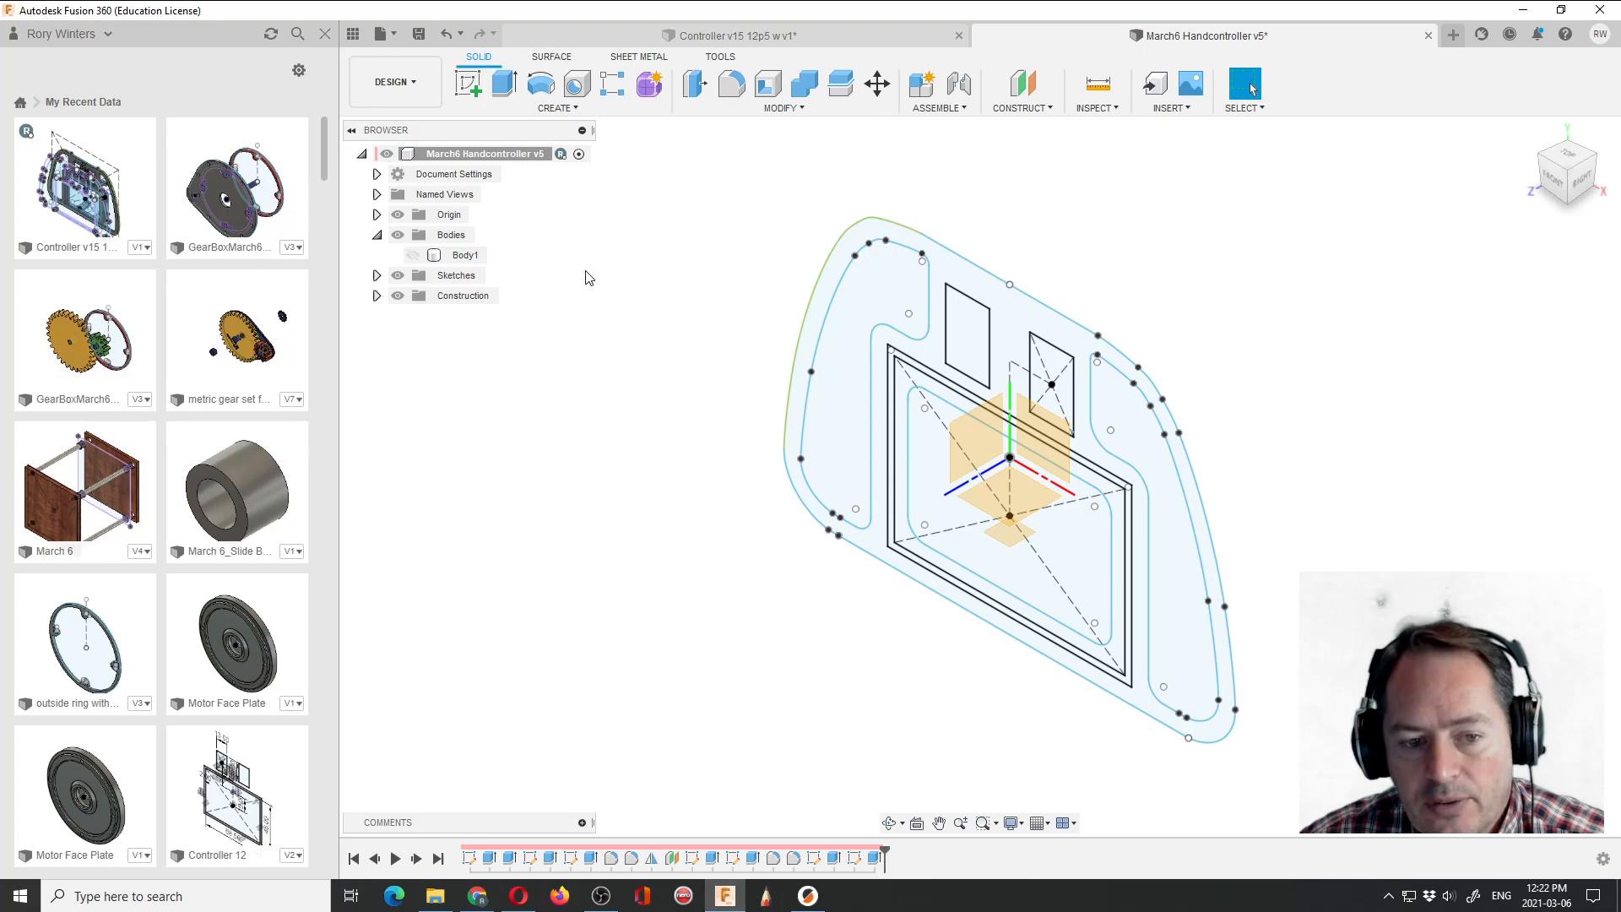
click(413, 255)
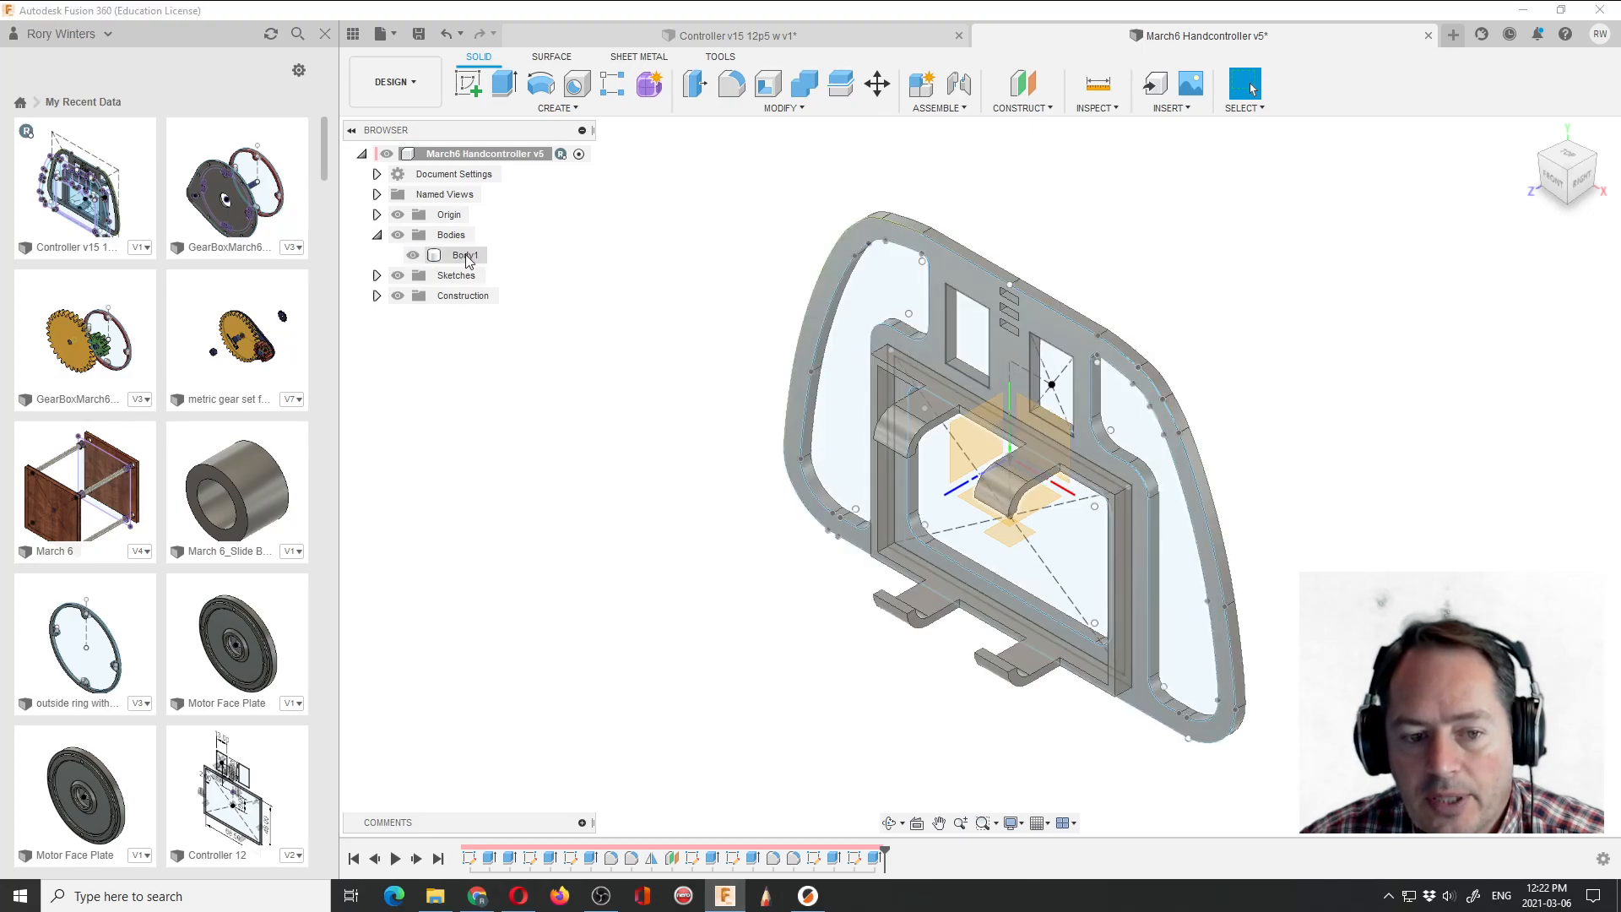
right_click(466, 258)
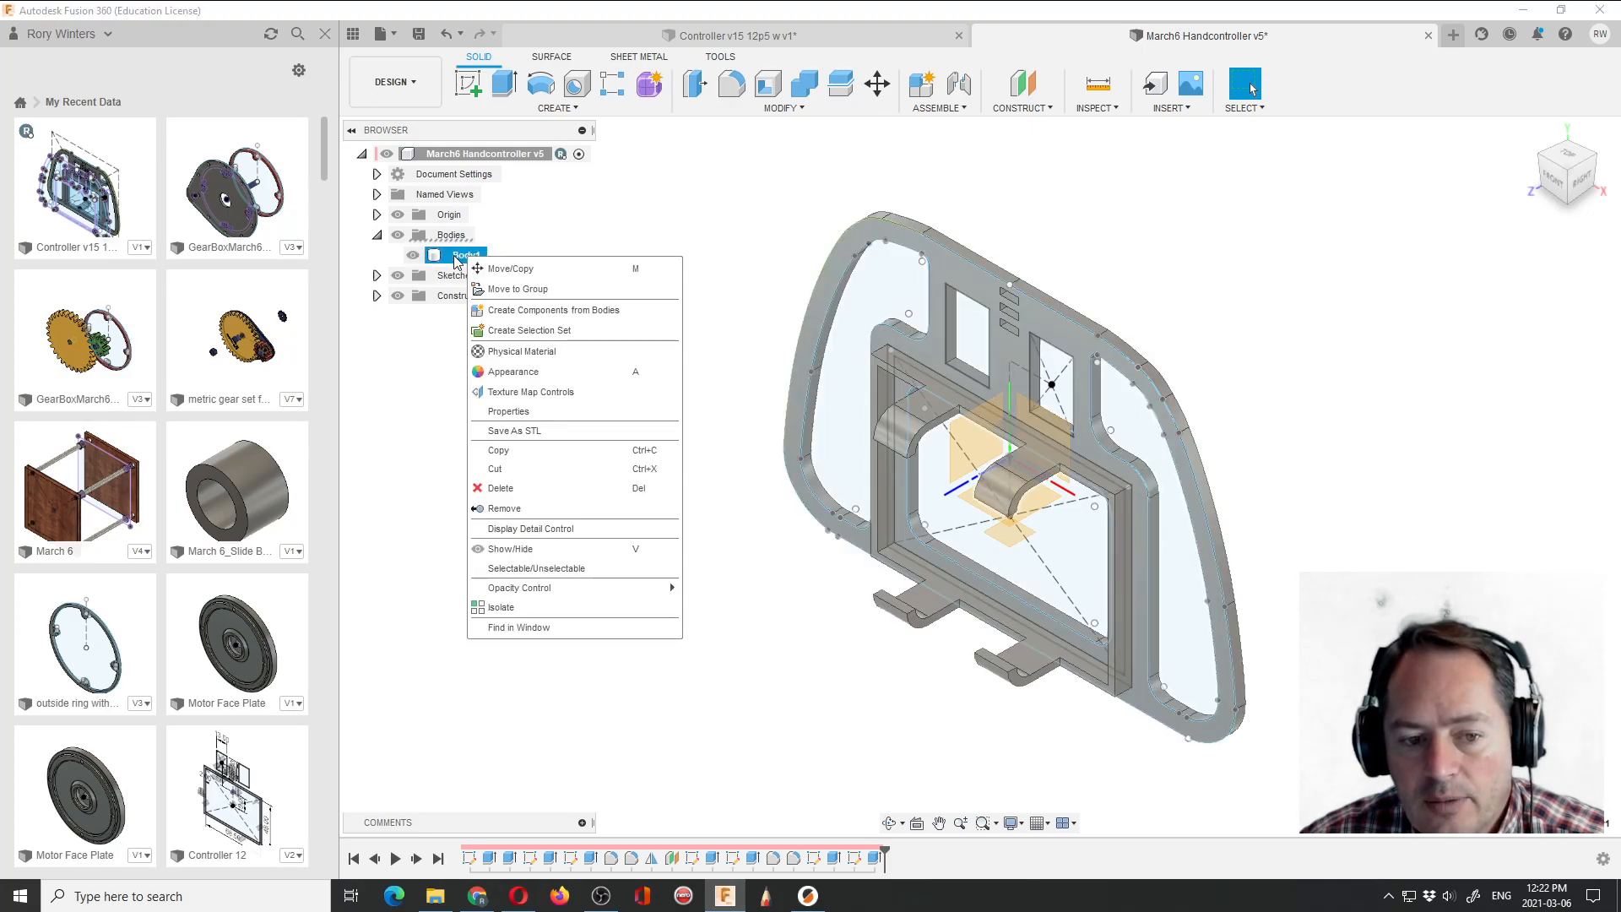
click(503, 433)
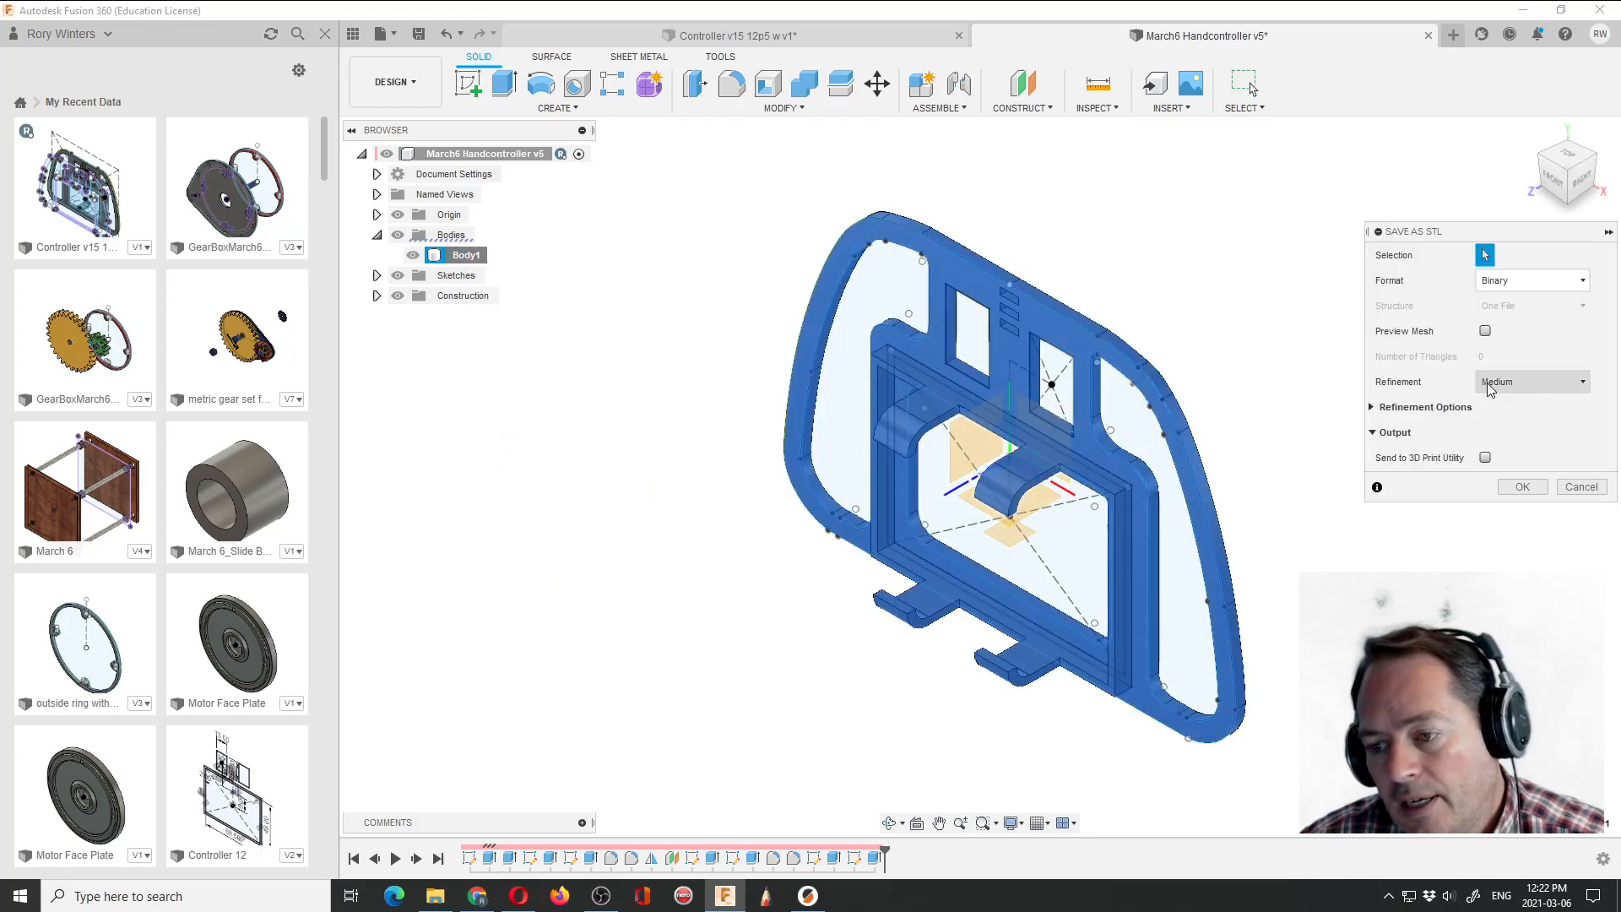
click(1534, 489)
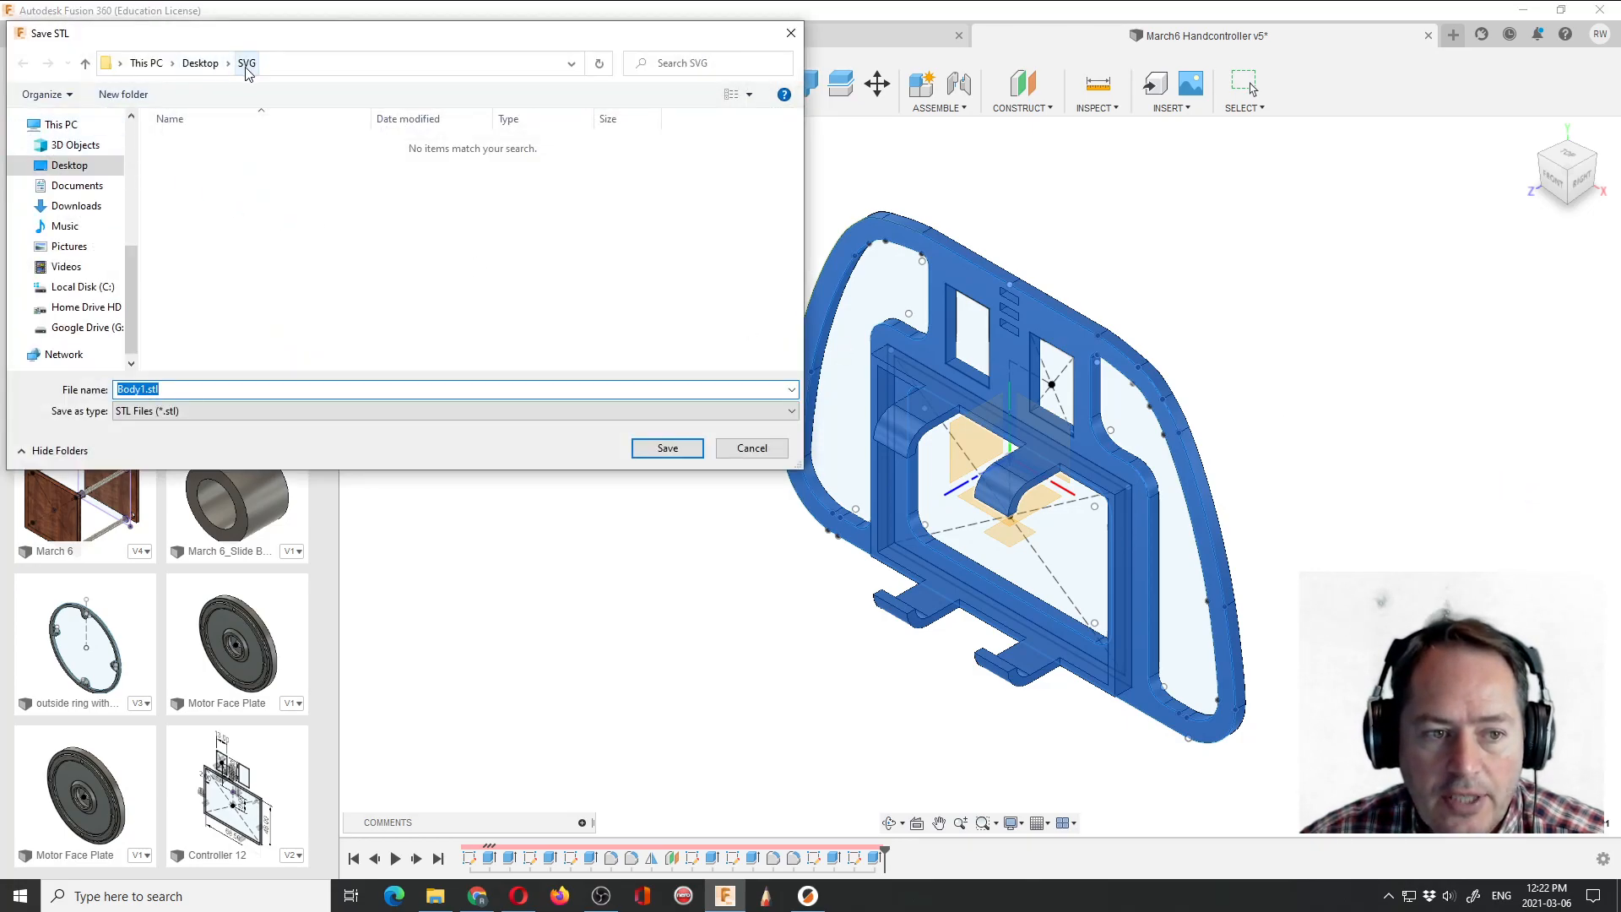
Save the STL file as March6HandController.stl in the Stl folder on the Desktop.
click(200, 64)
scroll(268, 274, down, 1)
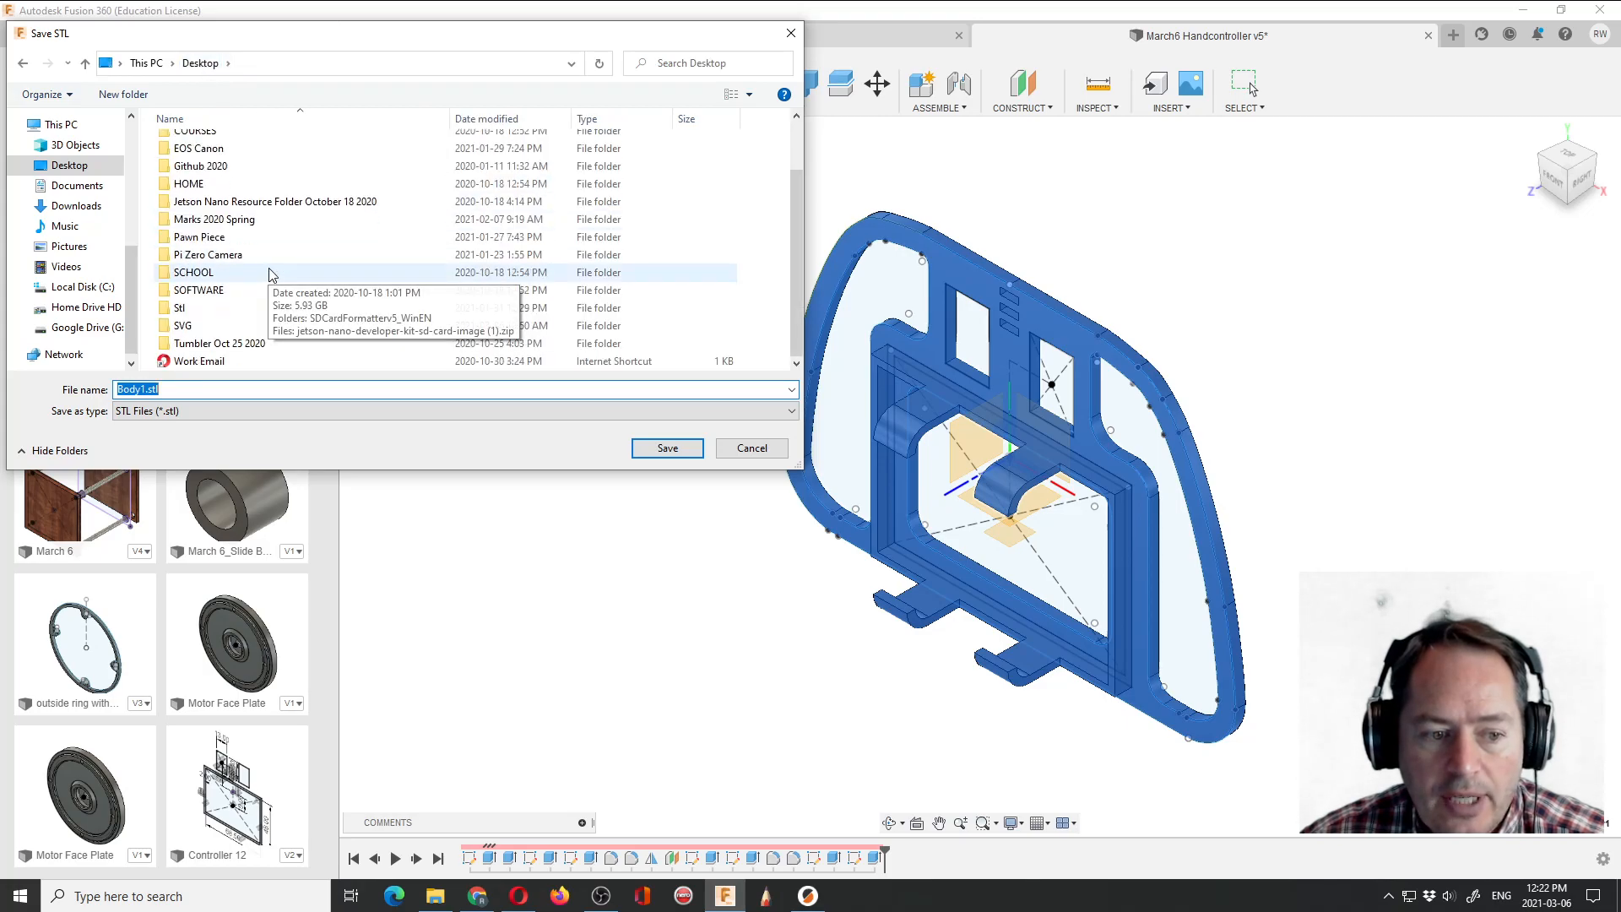
double_click(164, 310)
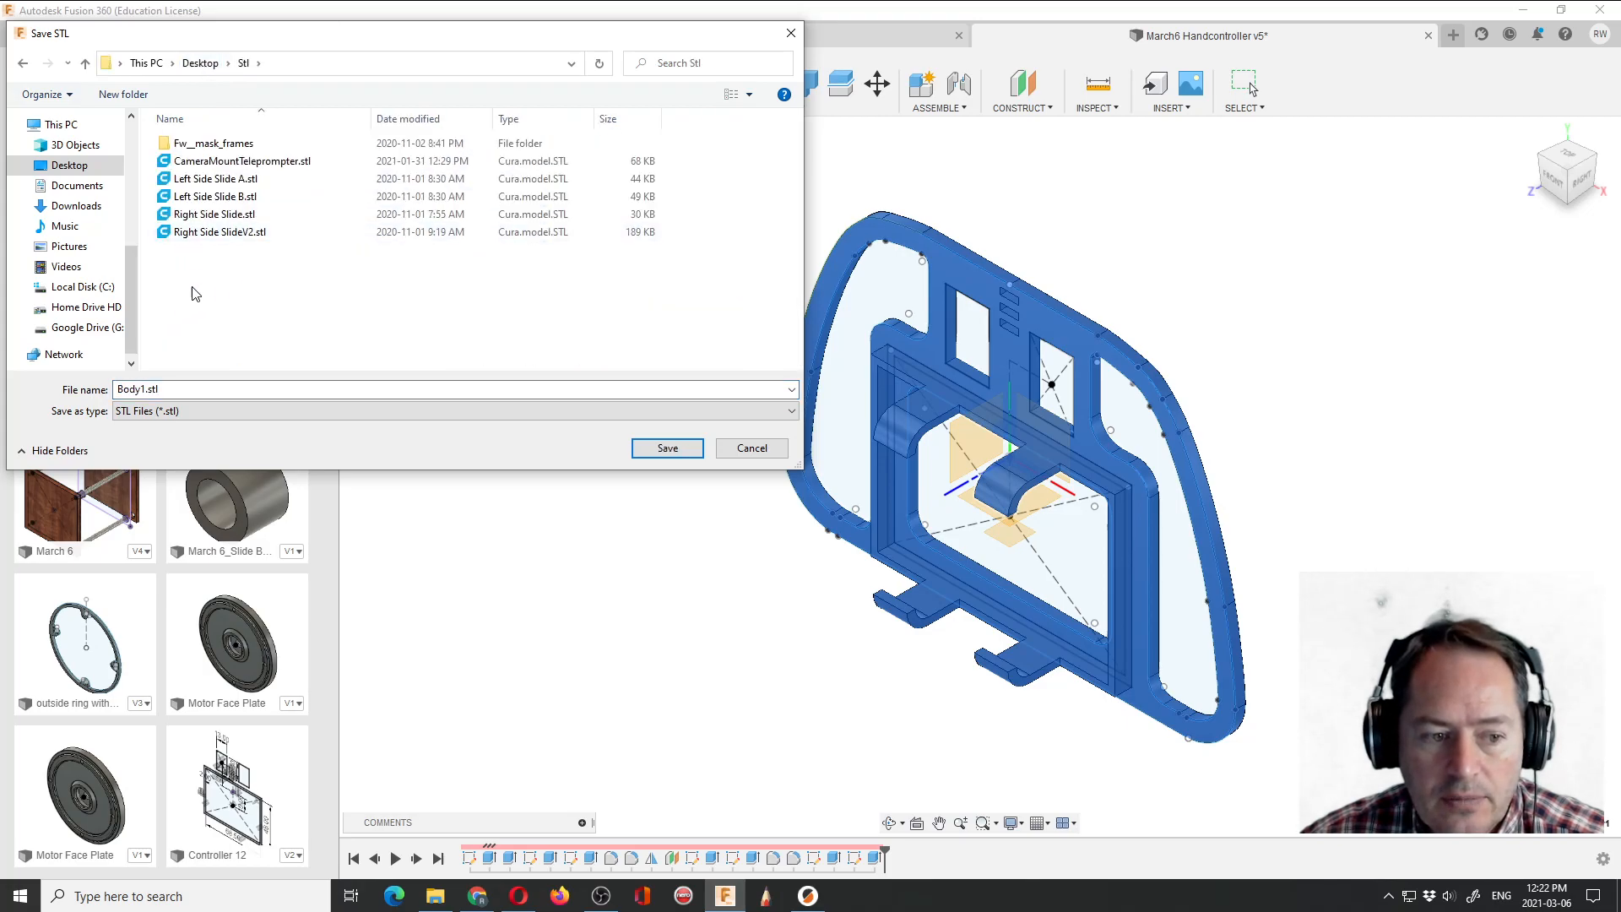
double_click(135, 393)
drag(143, 391, 139, 390)
text(March6HandController)
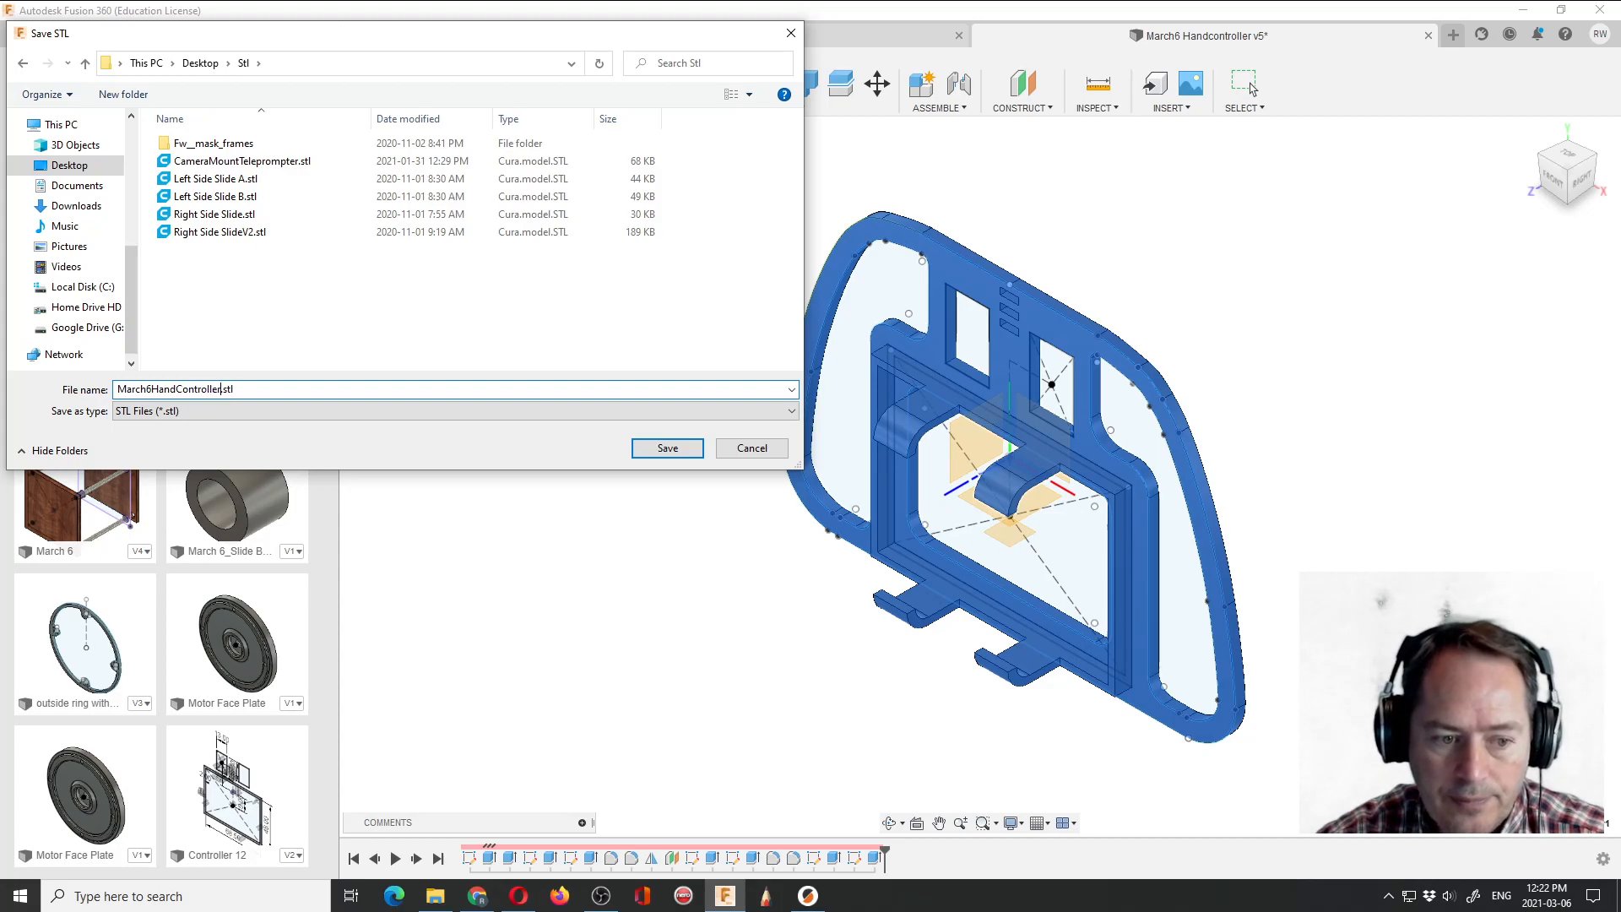
click(668, 449)
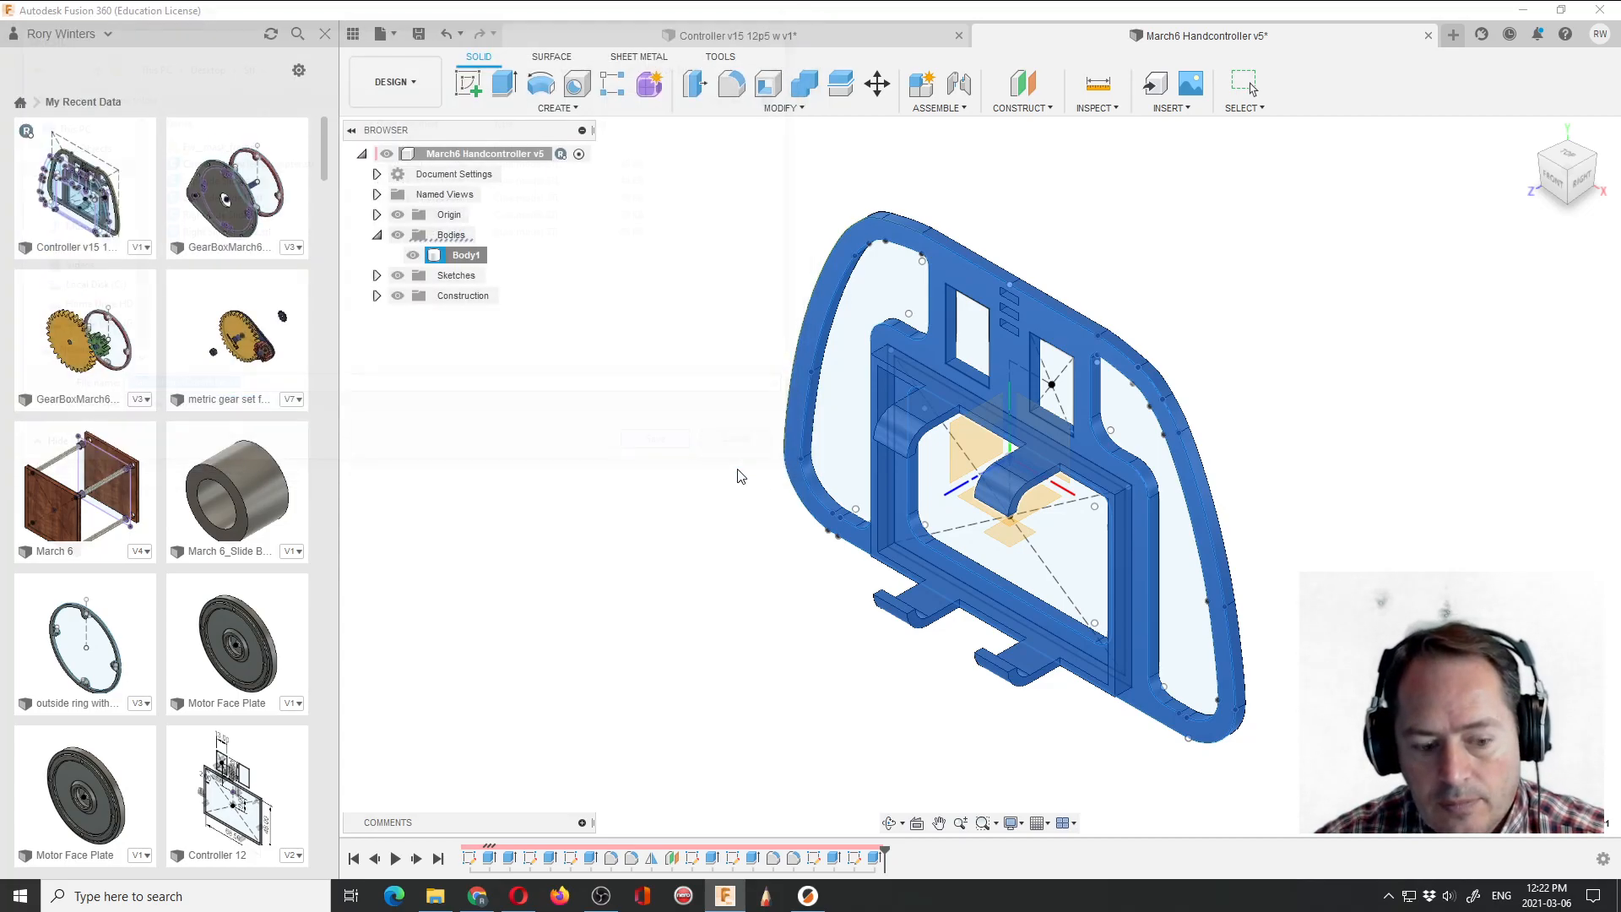